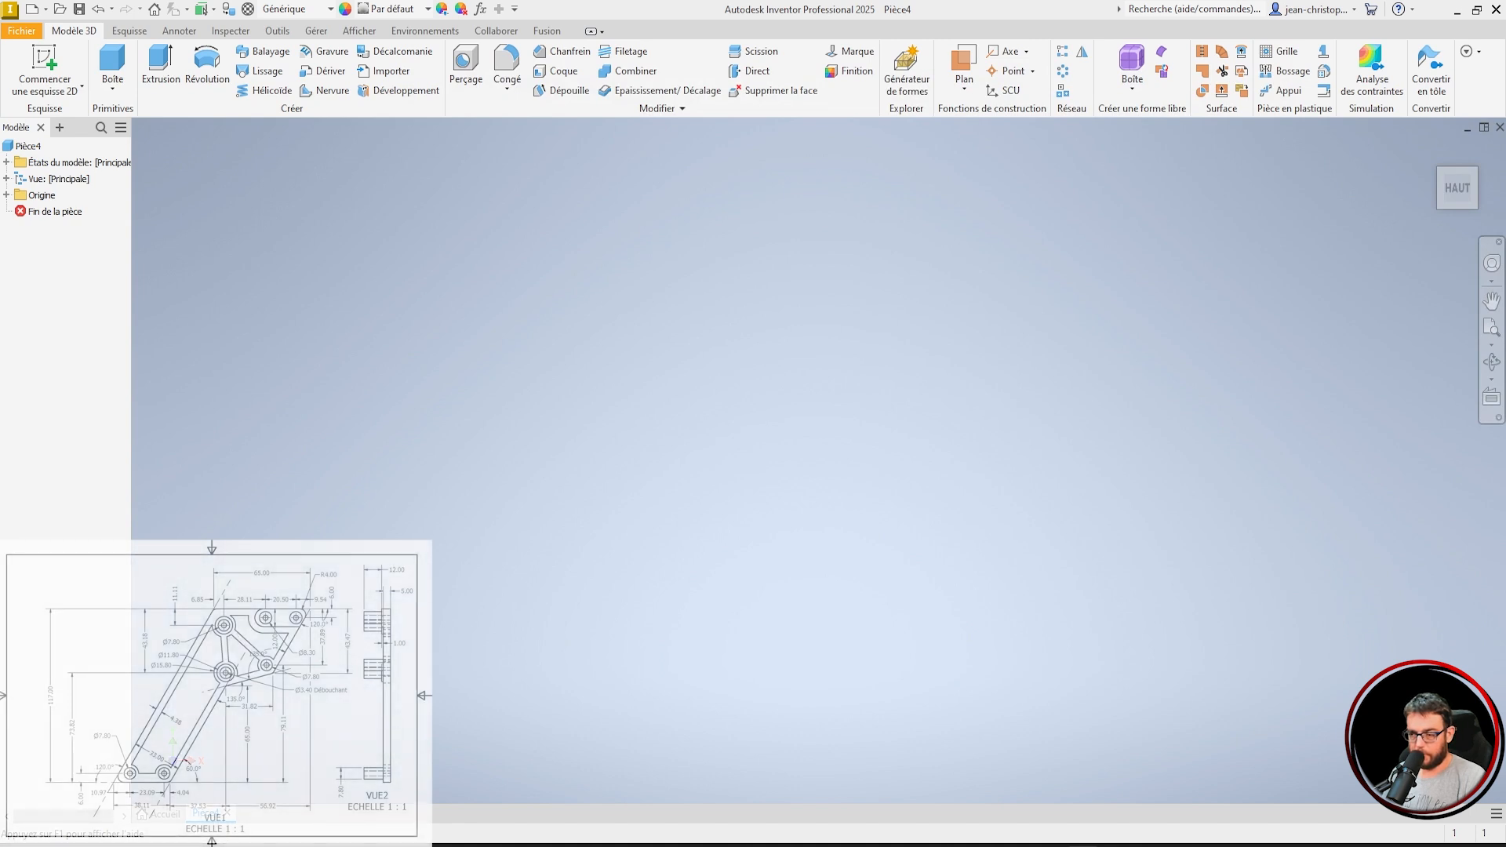
# Start a 2D sketch on the horizontal origin plane and draw a rectangle from the origin, about 144 by 139 mm.
pyautogui.click(51, 81)
pyautogui.click(869, 373)
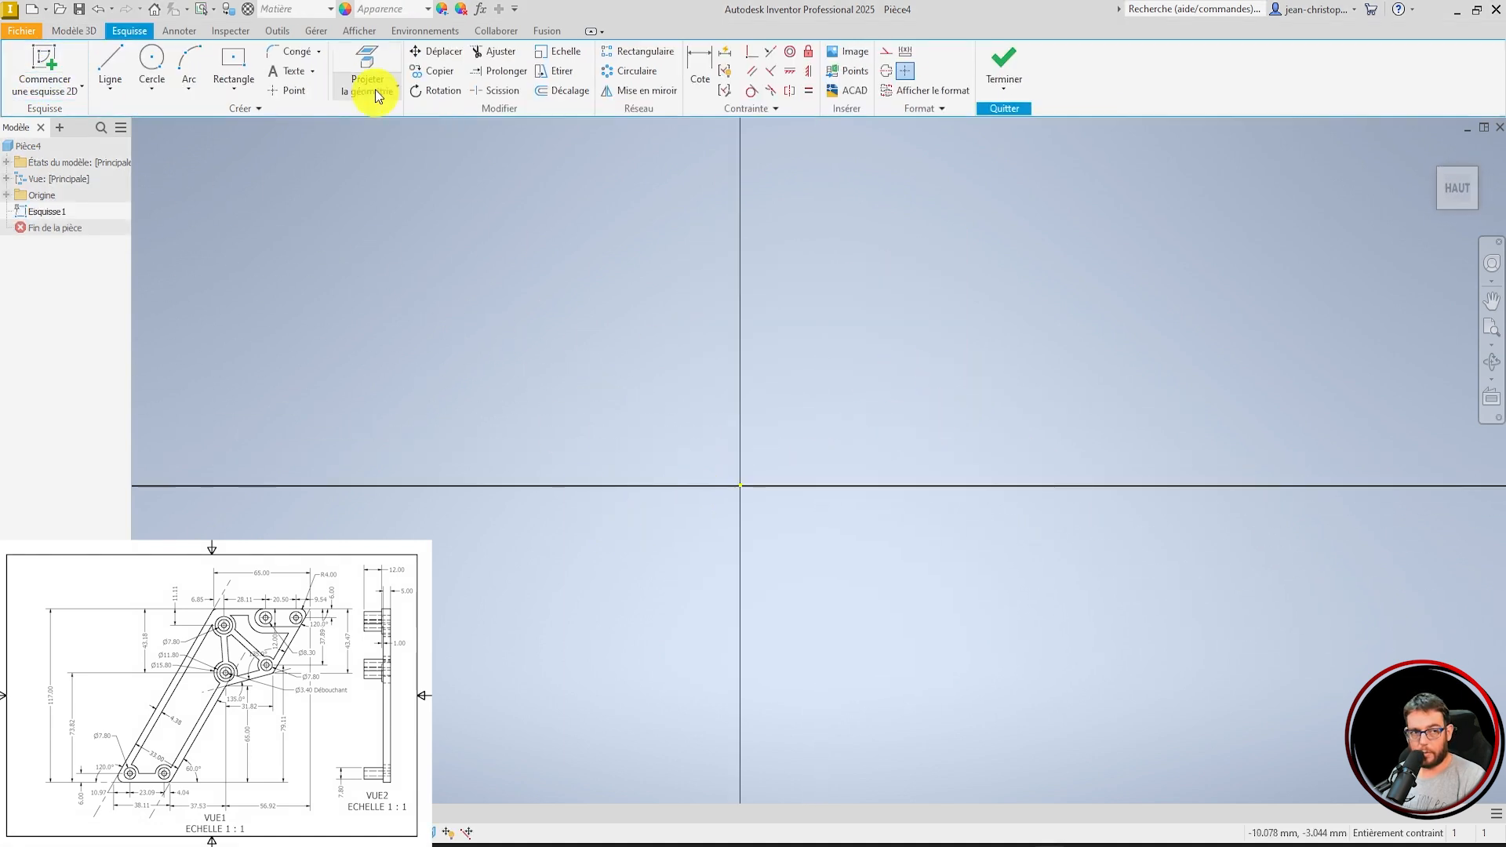
pyautogui.click(223, 89)
pyautogui.click(273, 120)
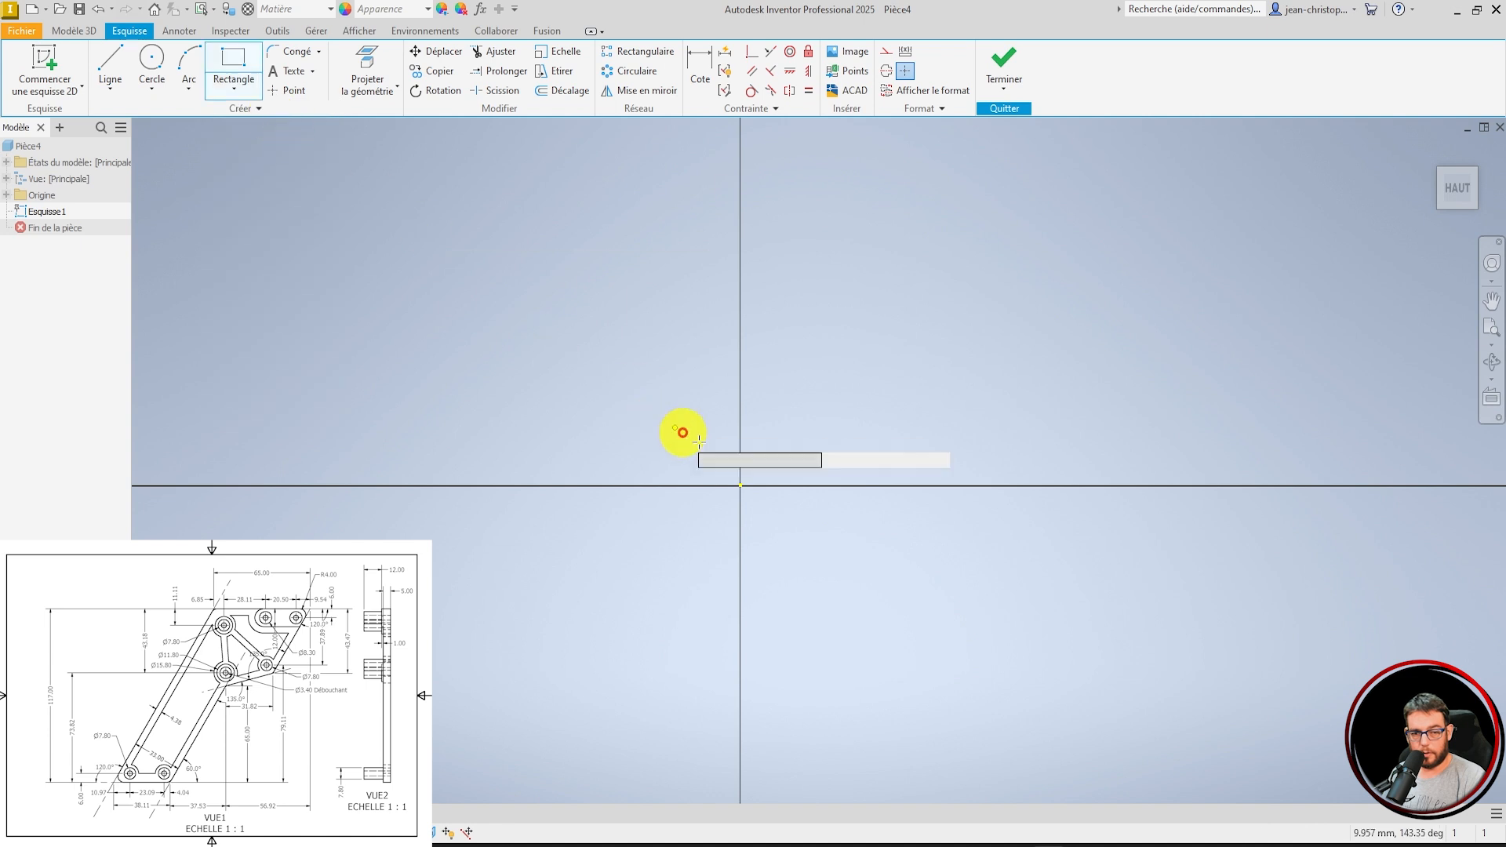
pyautogui.click(739, 487)
pyautogui.click(985, 243)
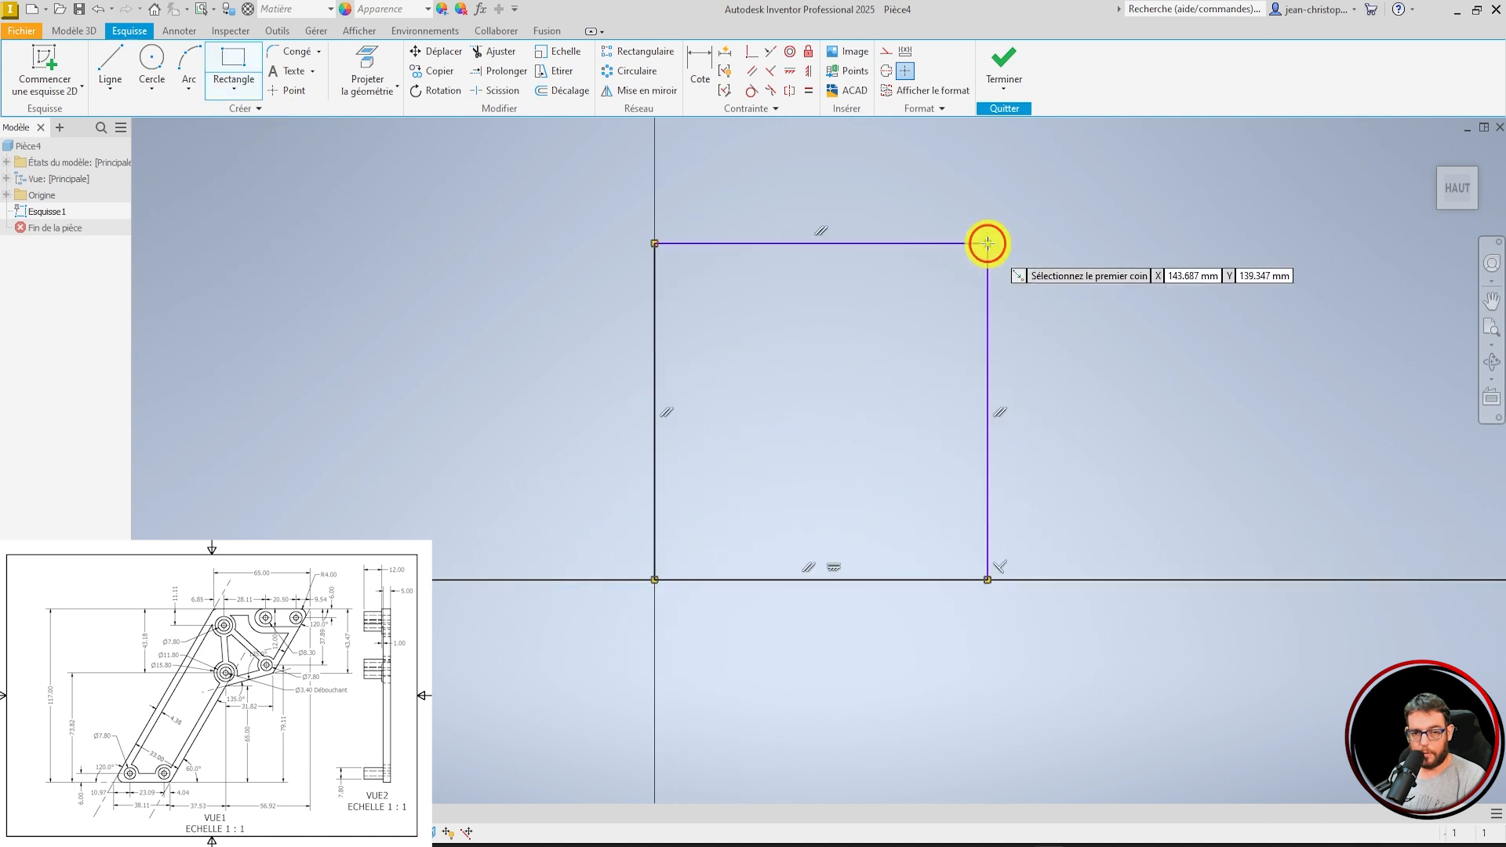
# Dimension the rectangle's height at 117 mm.
pyautogui.press('d')
pyautogui.click(657, 371)
pyautogui.click(626, 424)
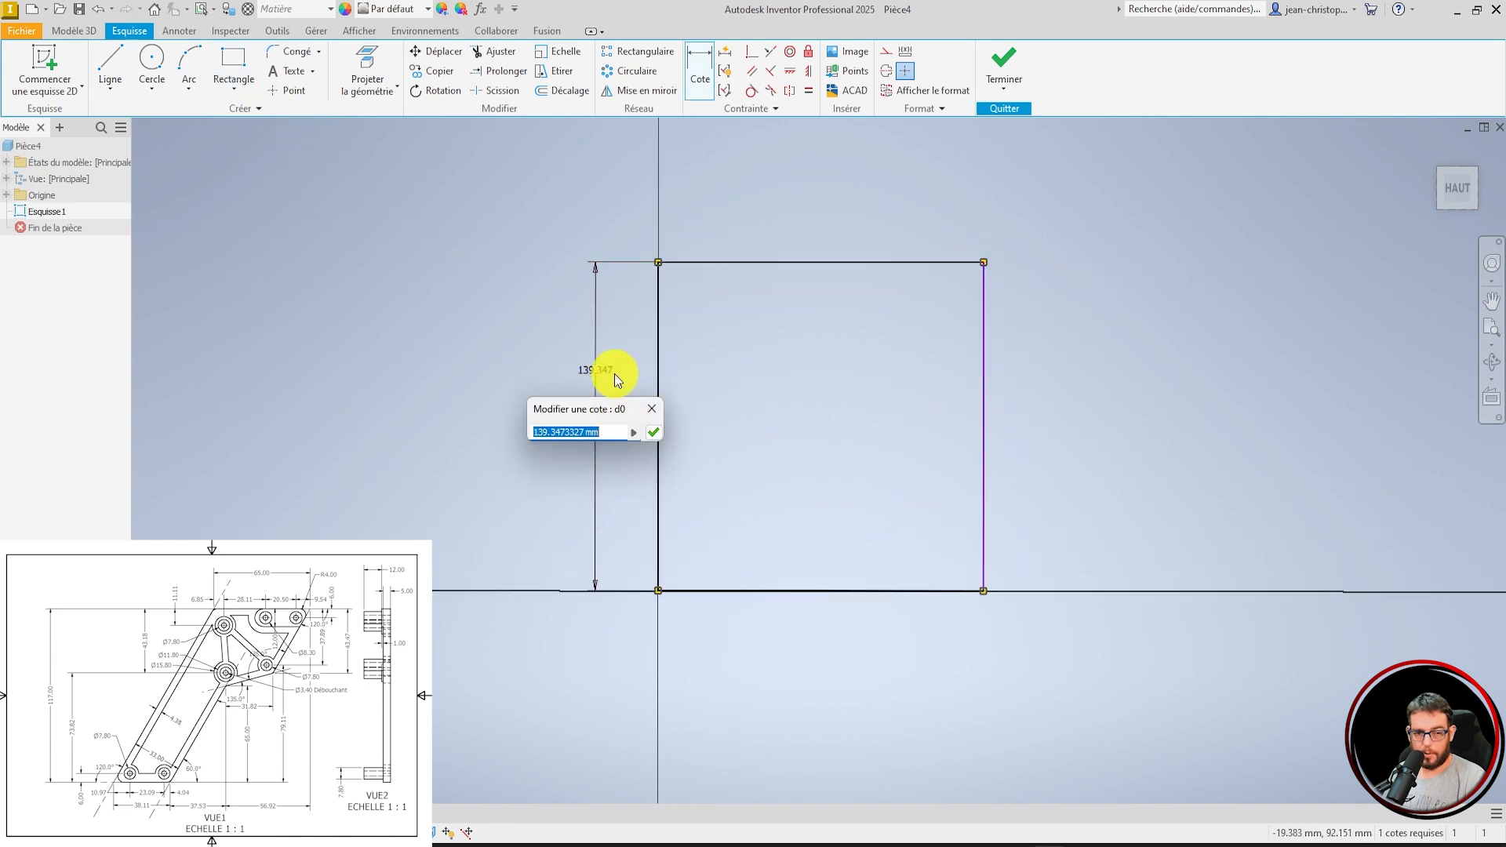
pyautogui.write('117')
pyautogui.press('Return')
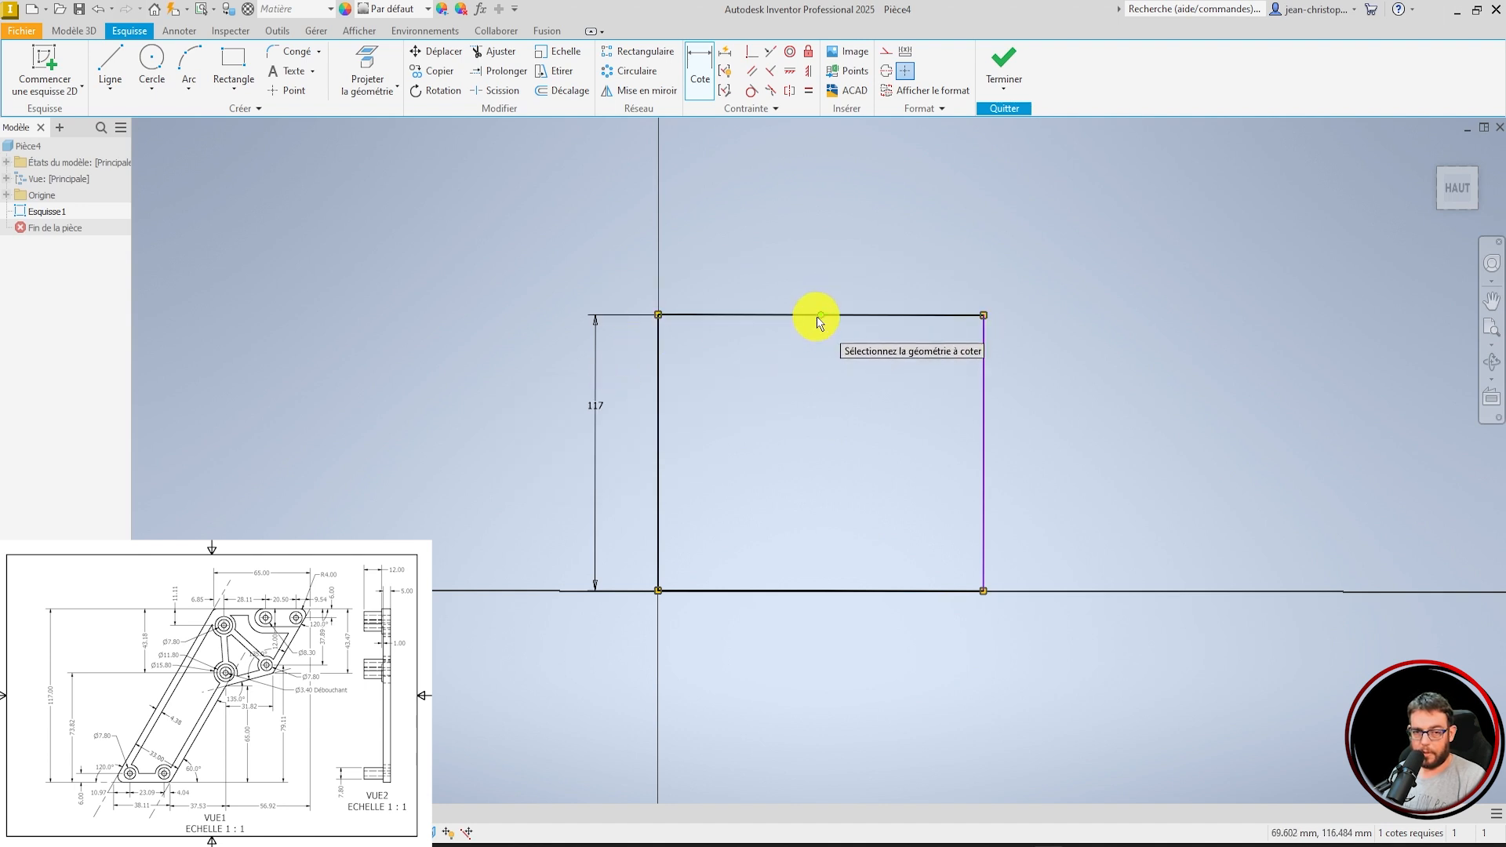
# Dimension the rectangle's width with the formula =38.11+37.53+56.92.
pyautogui.click(860, 316)
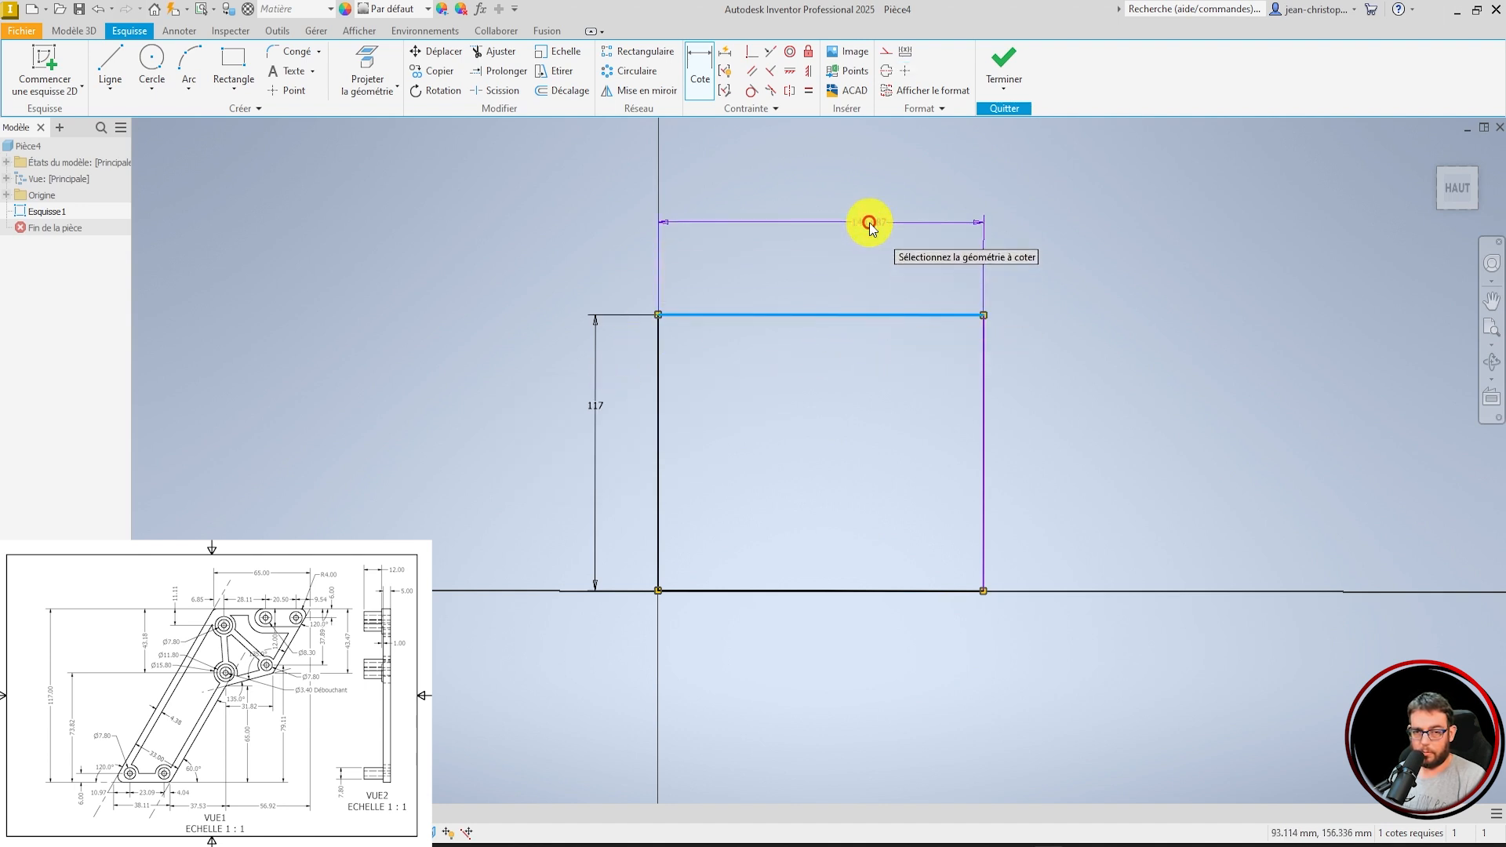
pyautogui.click(870, 224)
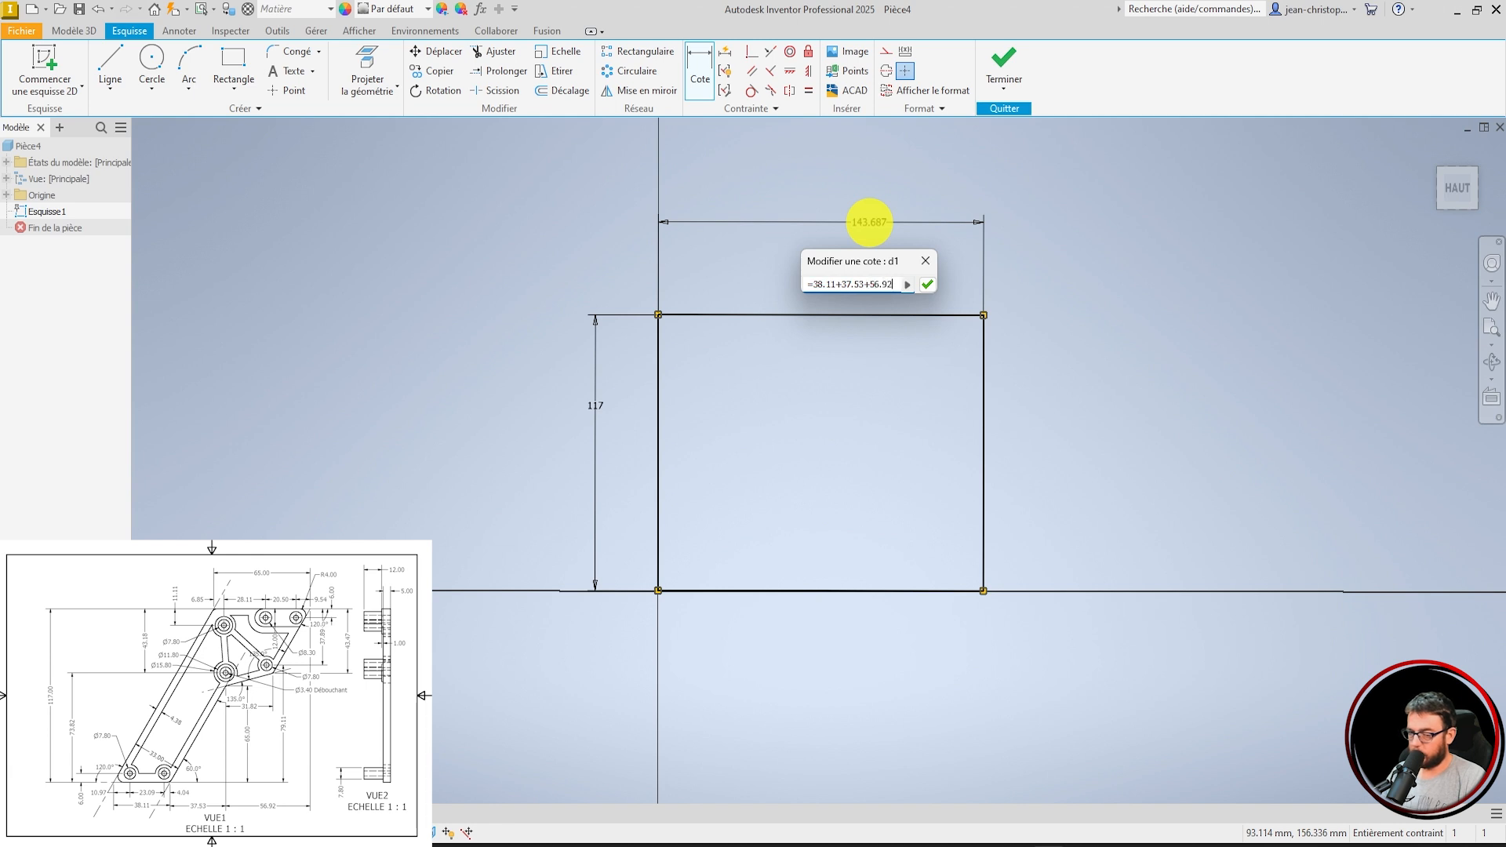
pyautogui.press('Return')
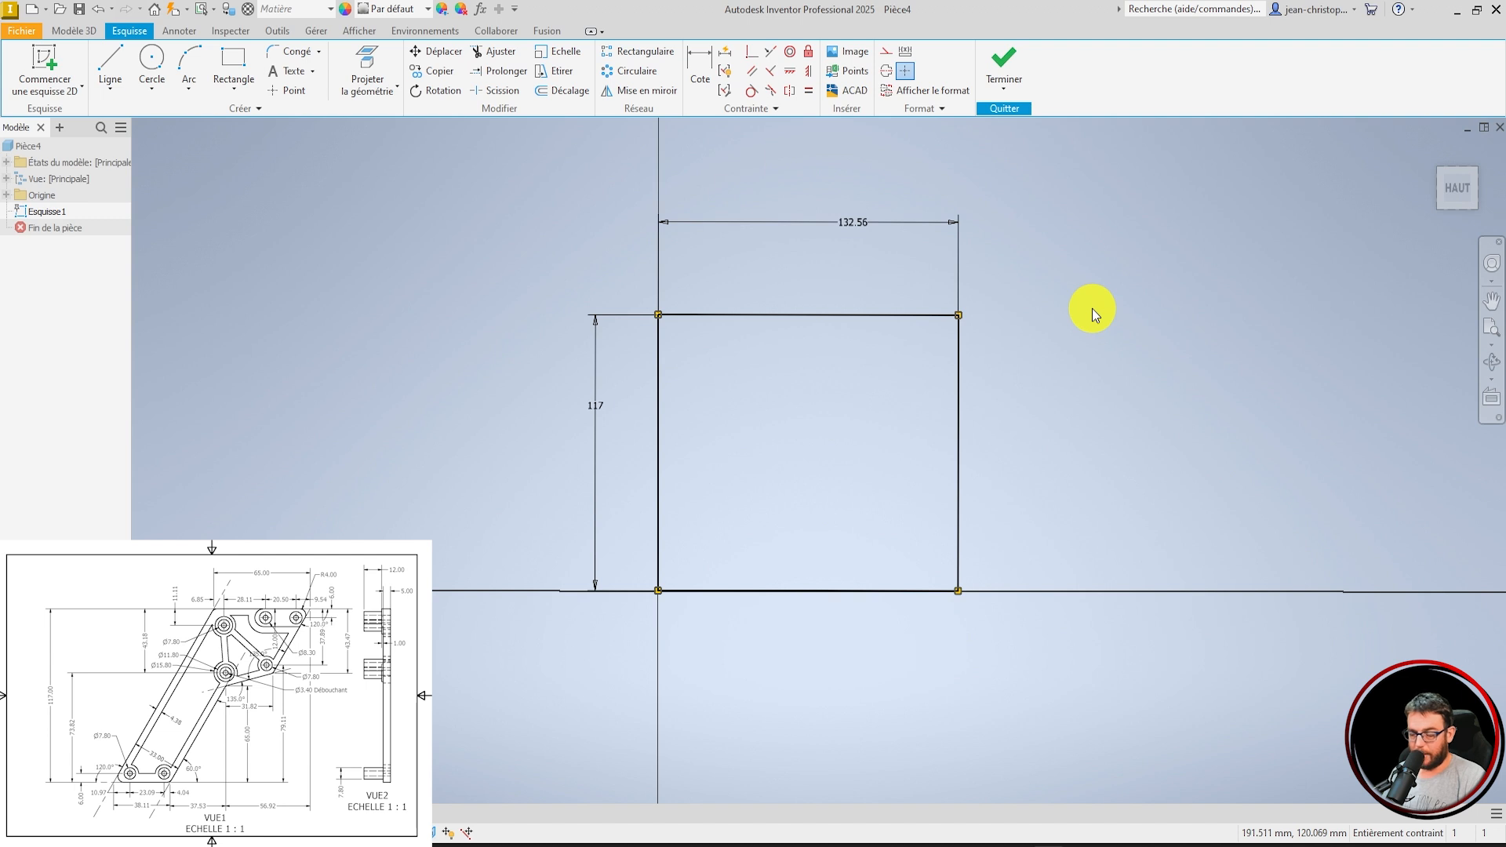
# Finish the sketch and extrude the rectangle 10 mm into a solid plate.
pyautogui.click(1006, 62)
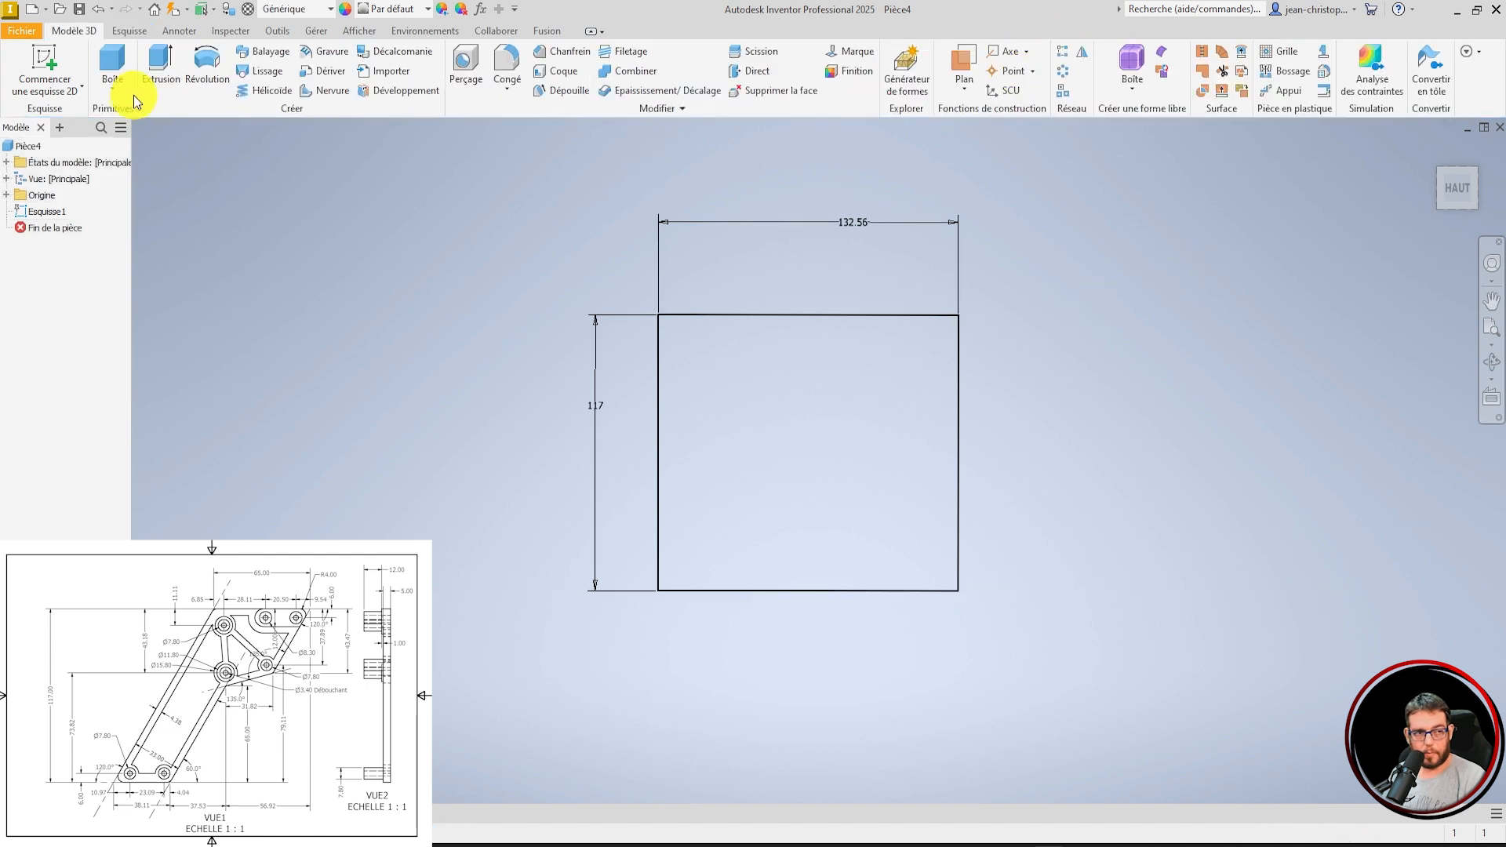
pyautogui.click(160, 66)
pyautogui.click(128, 267)
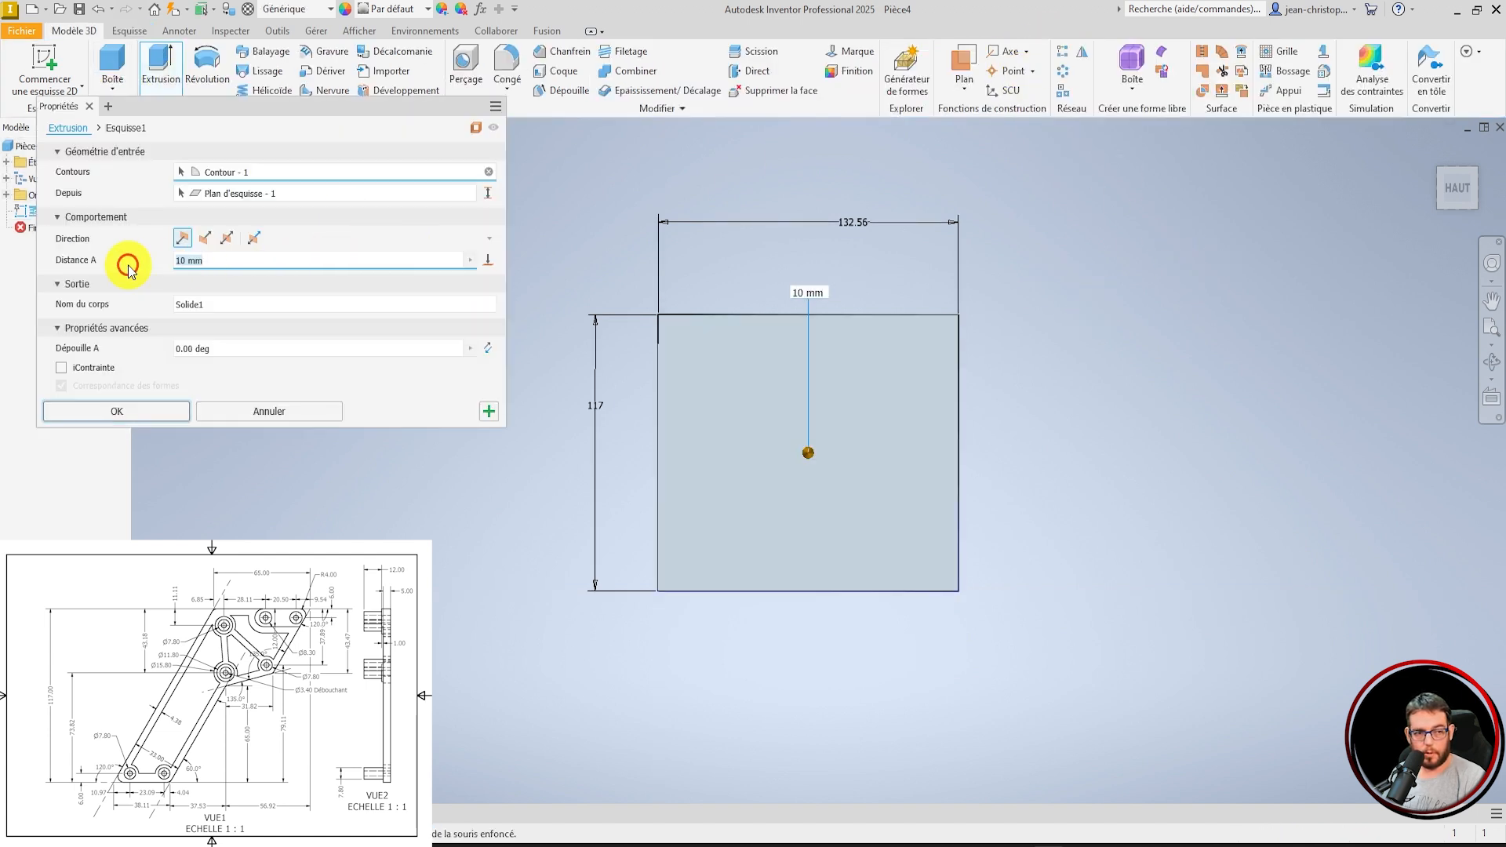
pyautogui.press('Return')
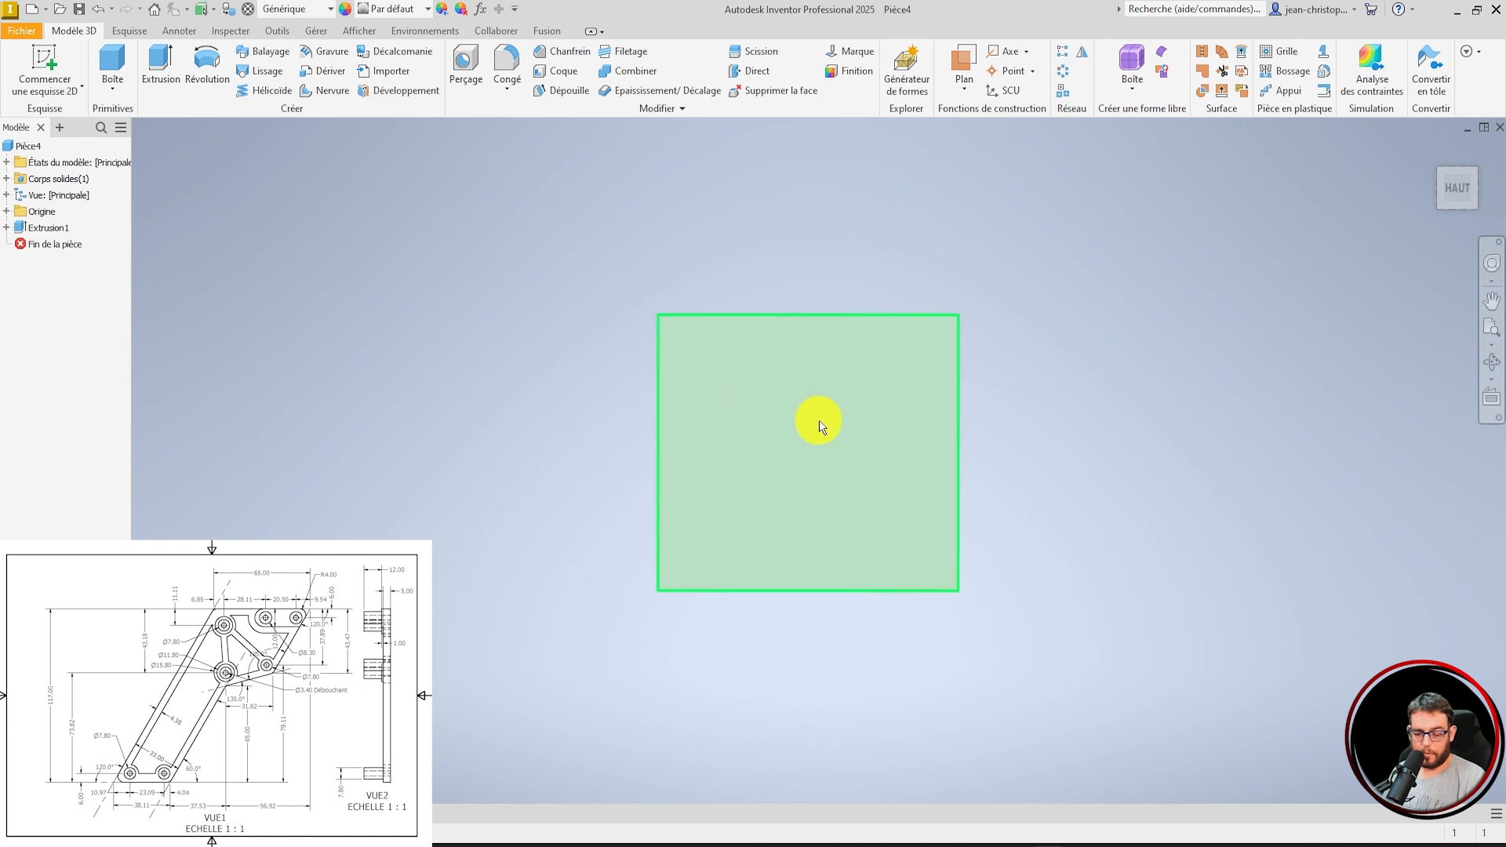
pyautogui.press('F6')
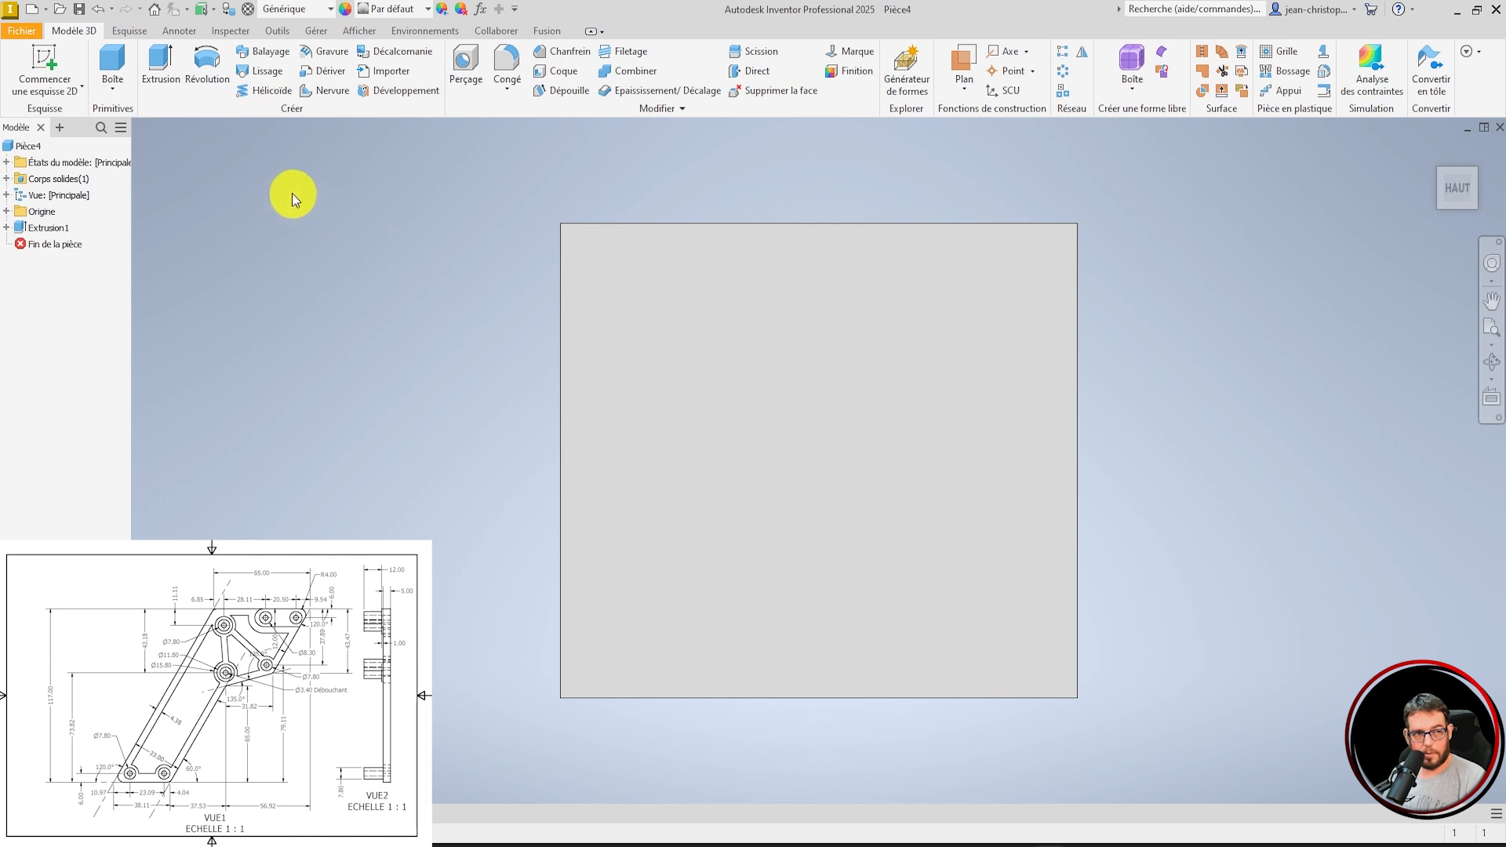
# Start a sketch on the plate's face and draw a slanted line from the lower-left corner past the upper edge.
pyautogui.click(37, 60)
pyautogui.click(687, 540)
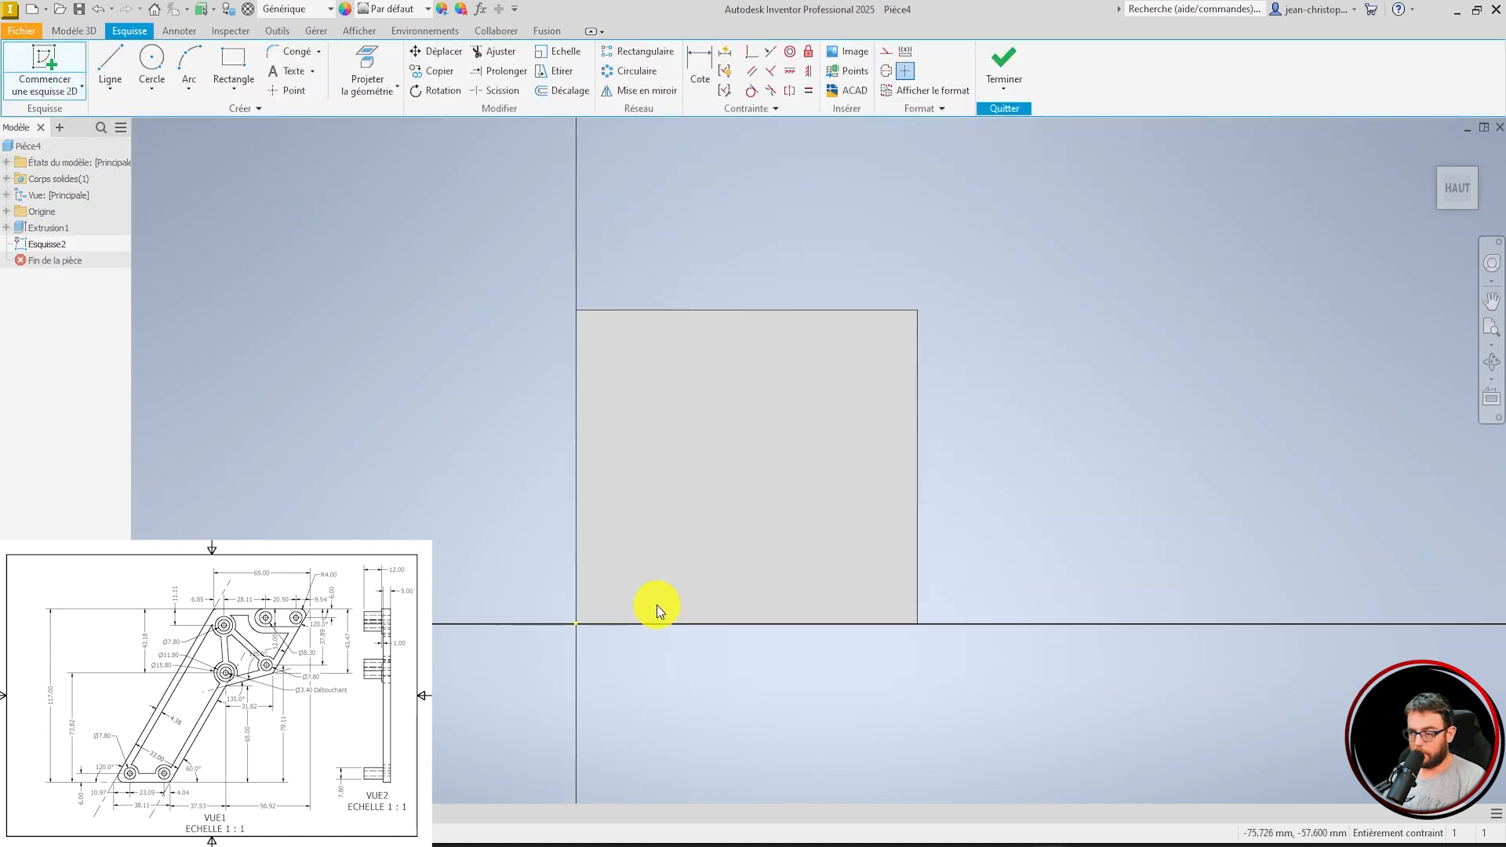
pyautogui.click(109, 62)
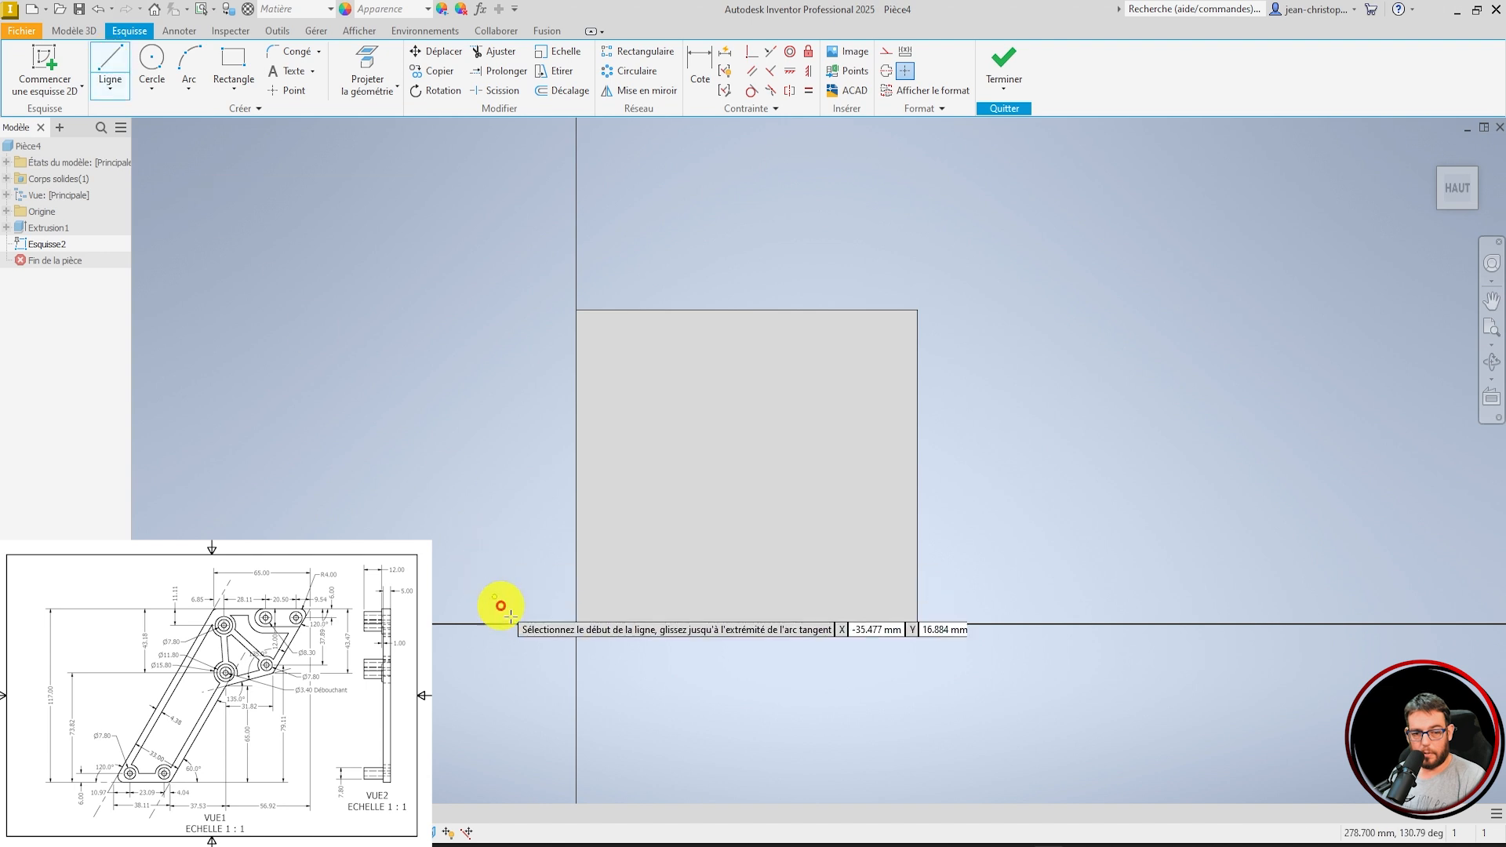
pyautogui.click(576, 624)
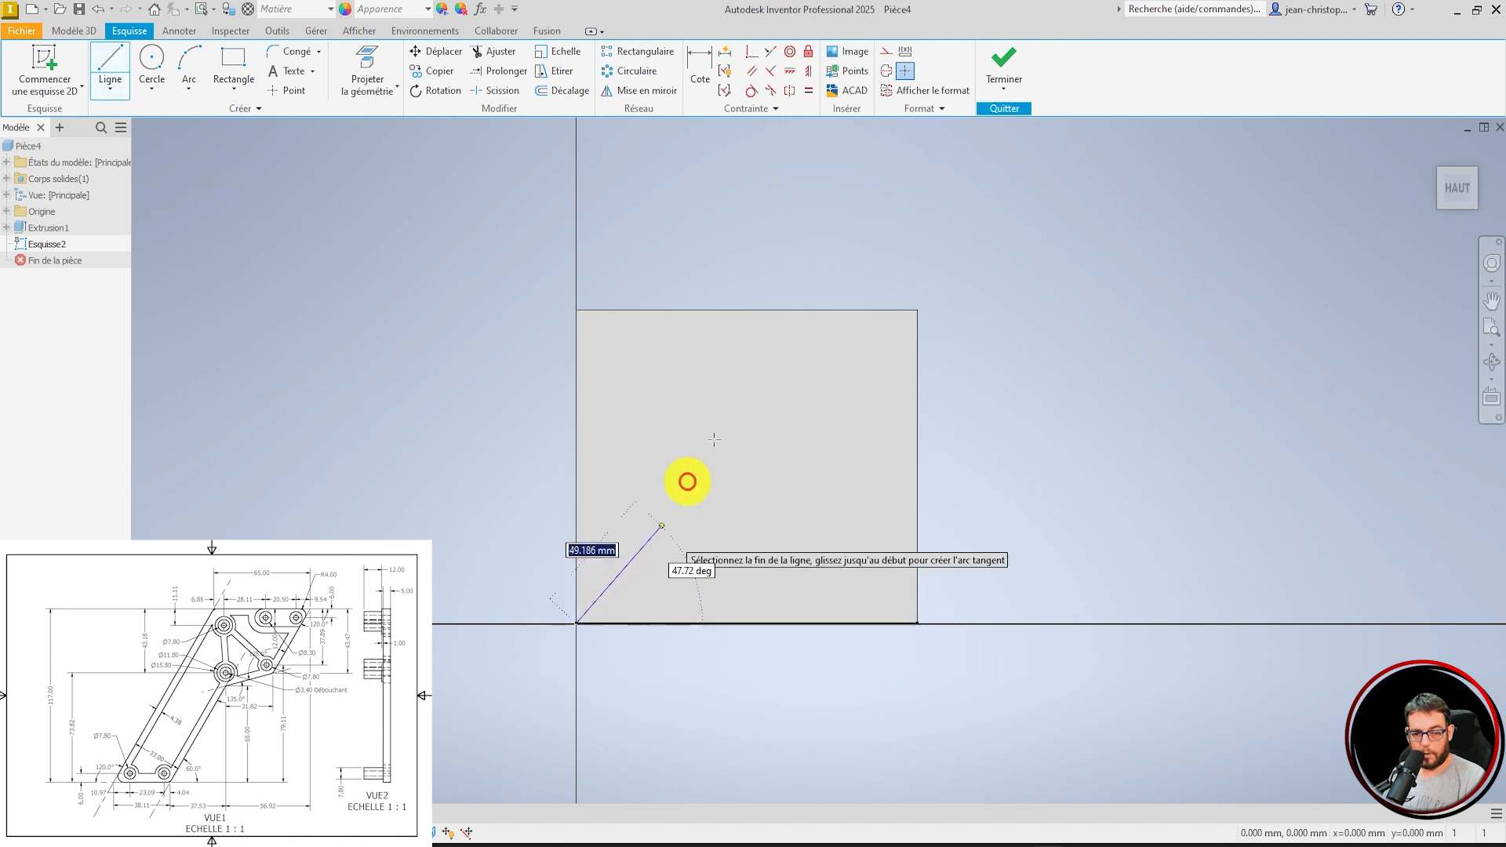
pyautogui.click(873, 218)
pyautogui.press('Escape')
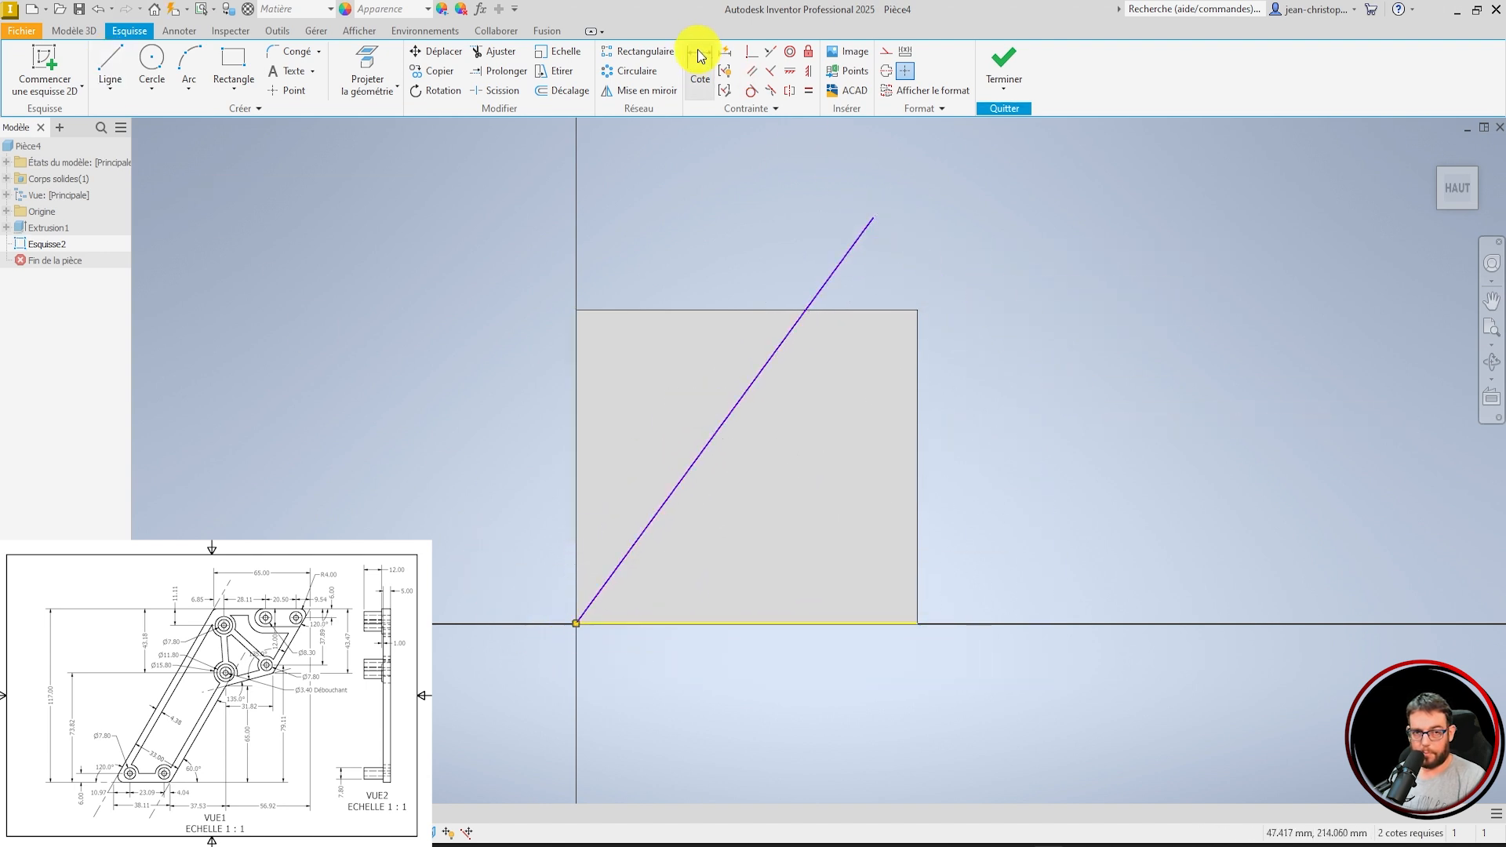
# Set the outer angle between the plate's bottom edge and the slanted line to 120 degrees.
pyautogui.click(699, 66)
pyautogui.click(672, 624)
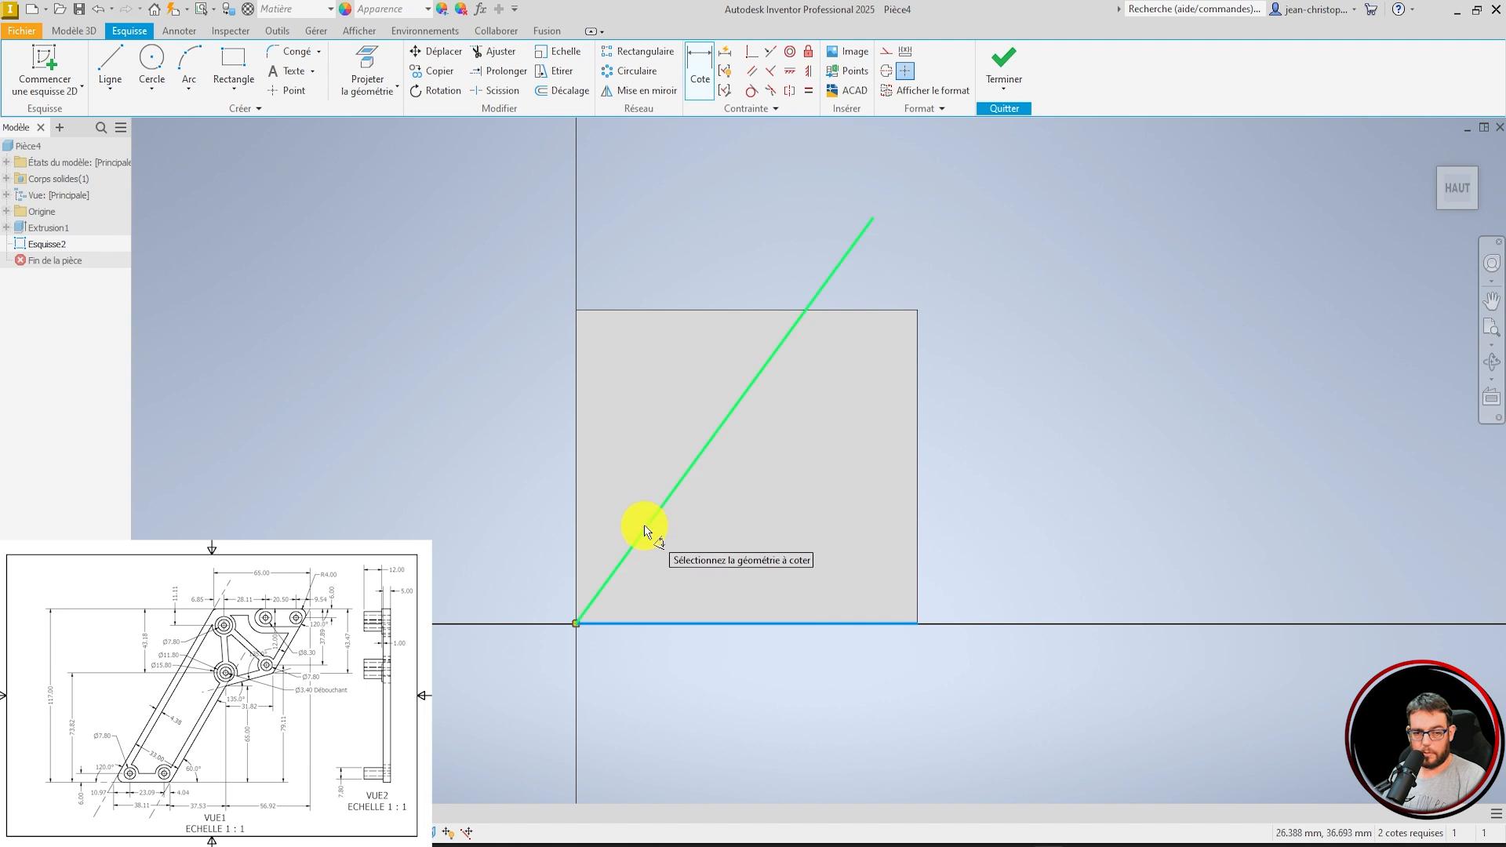
pyautogui.click(647, 528)
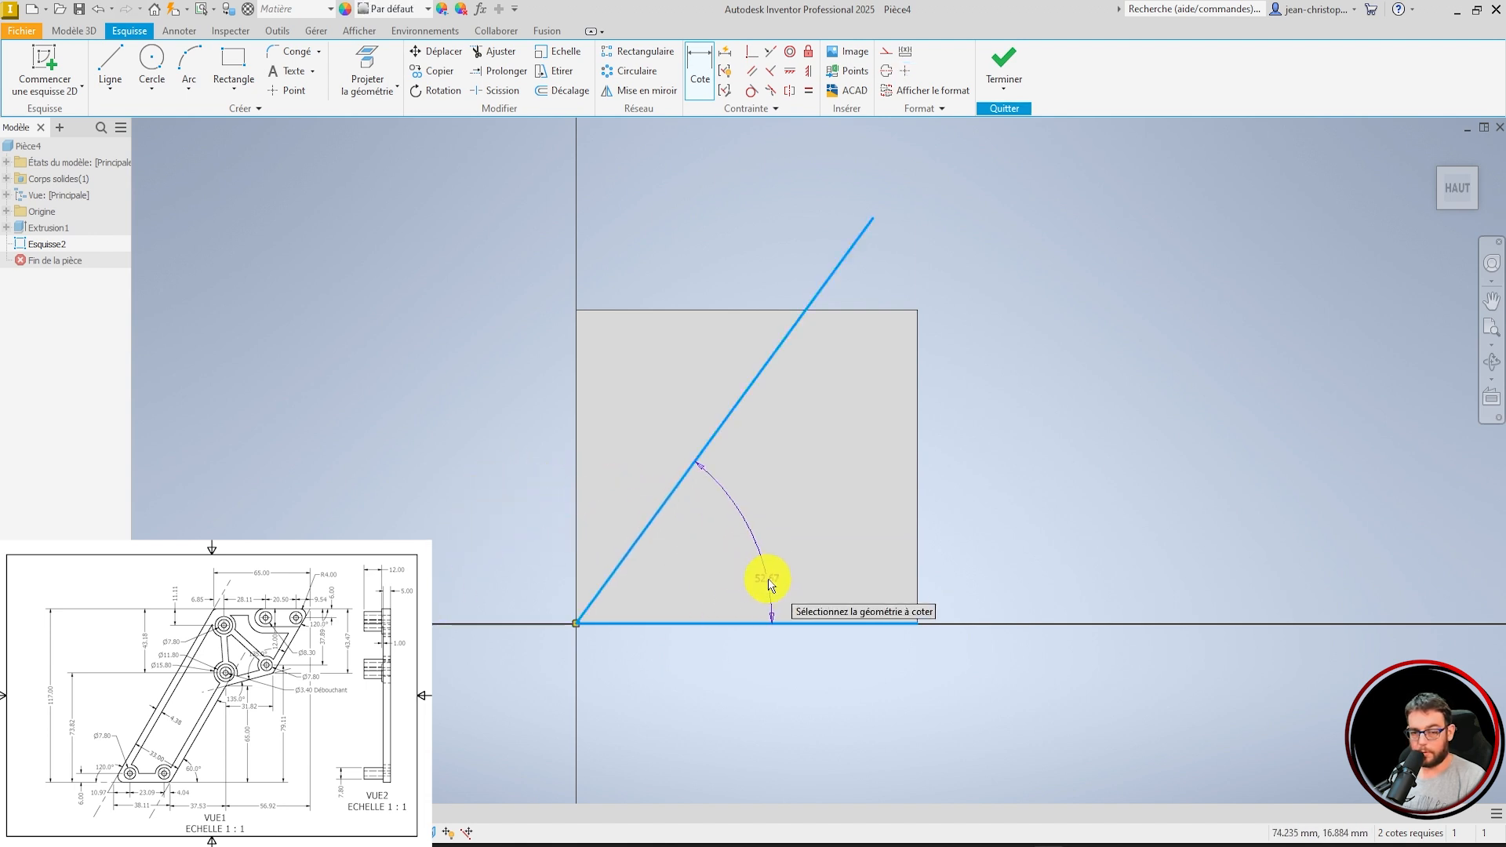
pyautogui.click(534, 537)
pyautogui.write('12')
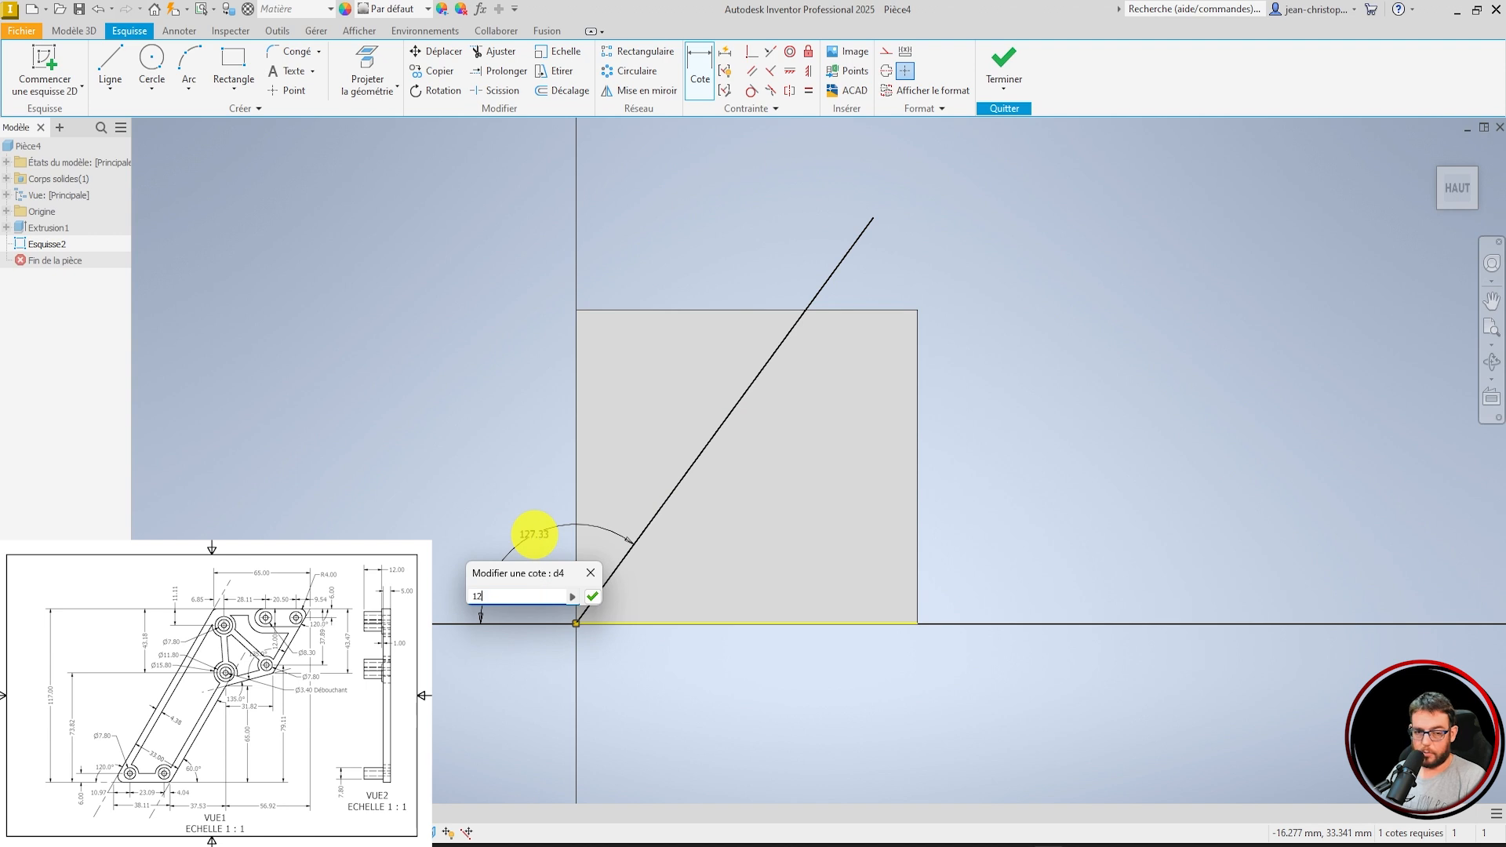
pyautogui.write('0')
pyautogui.press('Return')
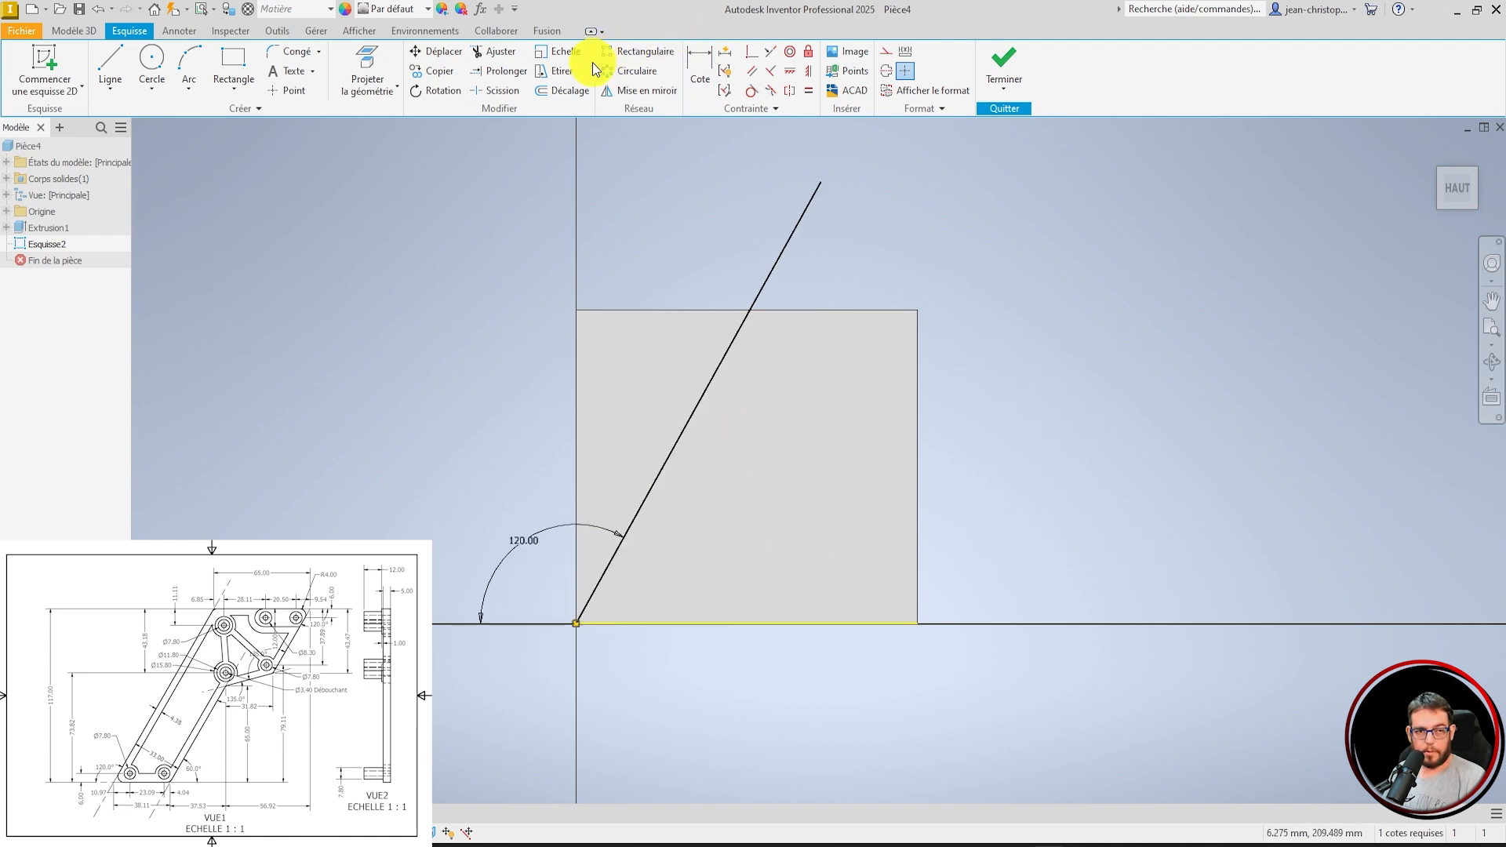
# Project the plate face's edges into the sketch and trim the slanted line beyond the upper edge.
pyautogui.click(369, 62)
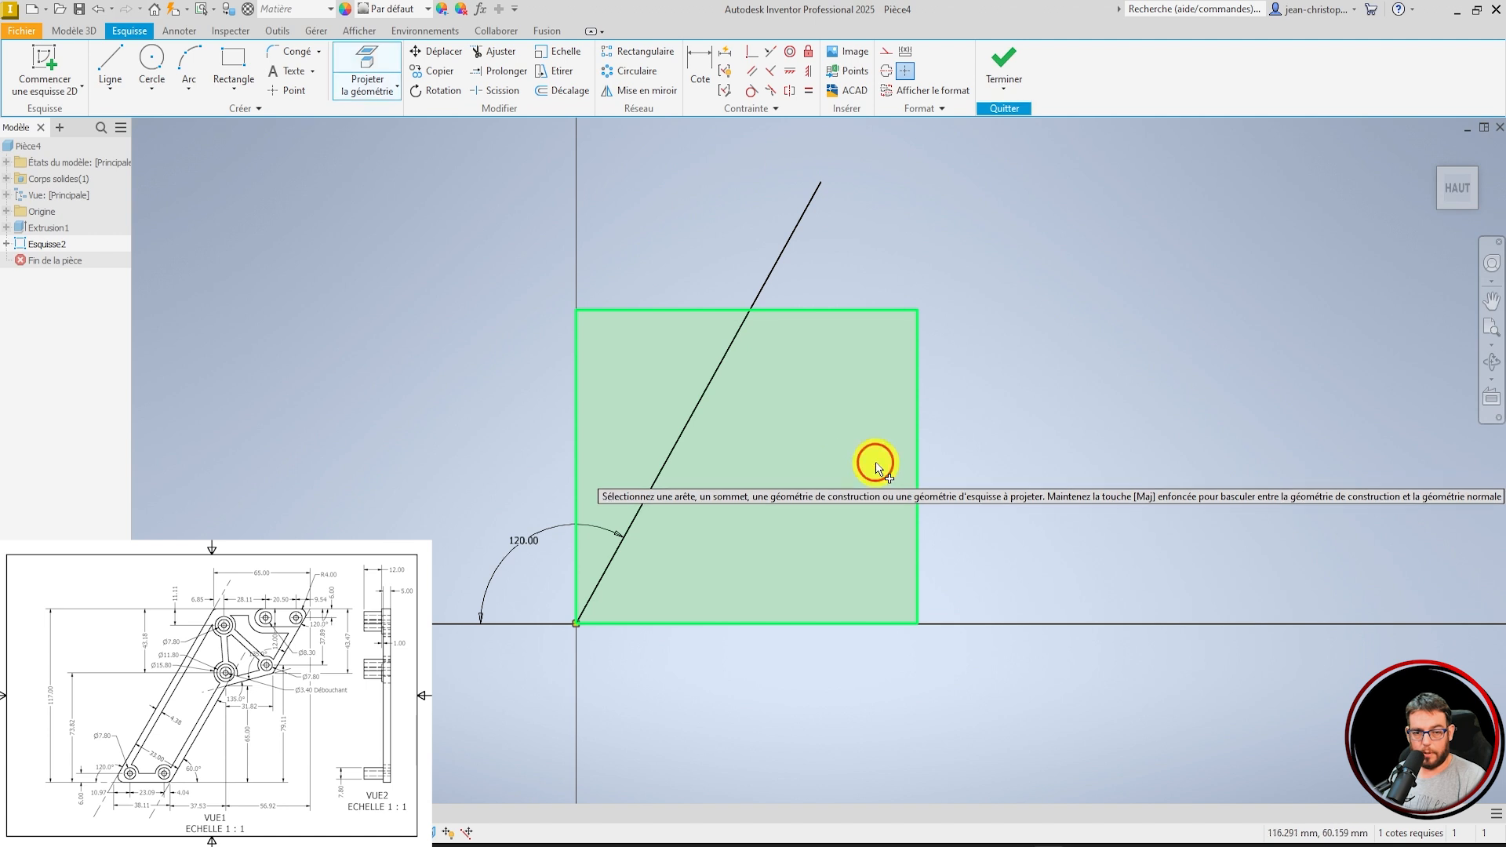
pyautogui.click(485, 51)
pyautogui.click(789, 239)
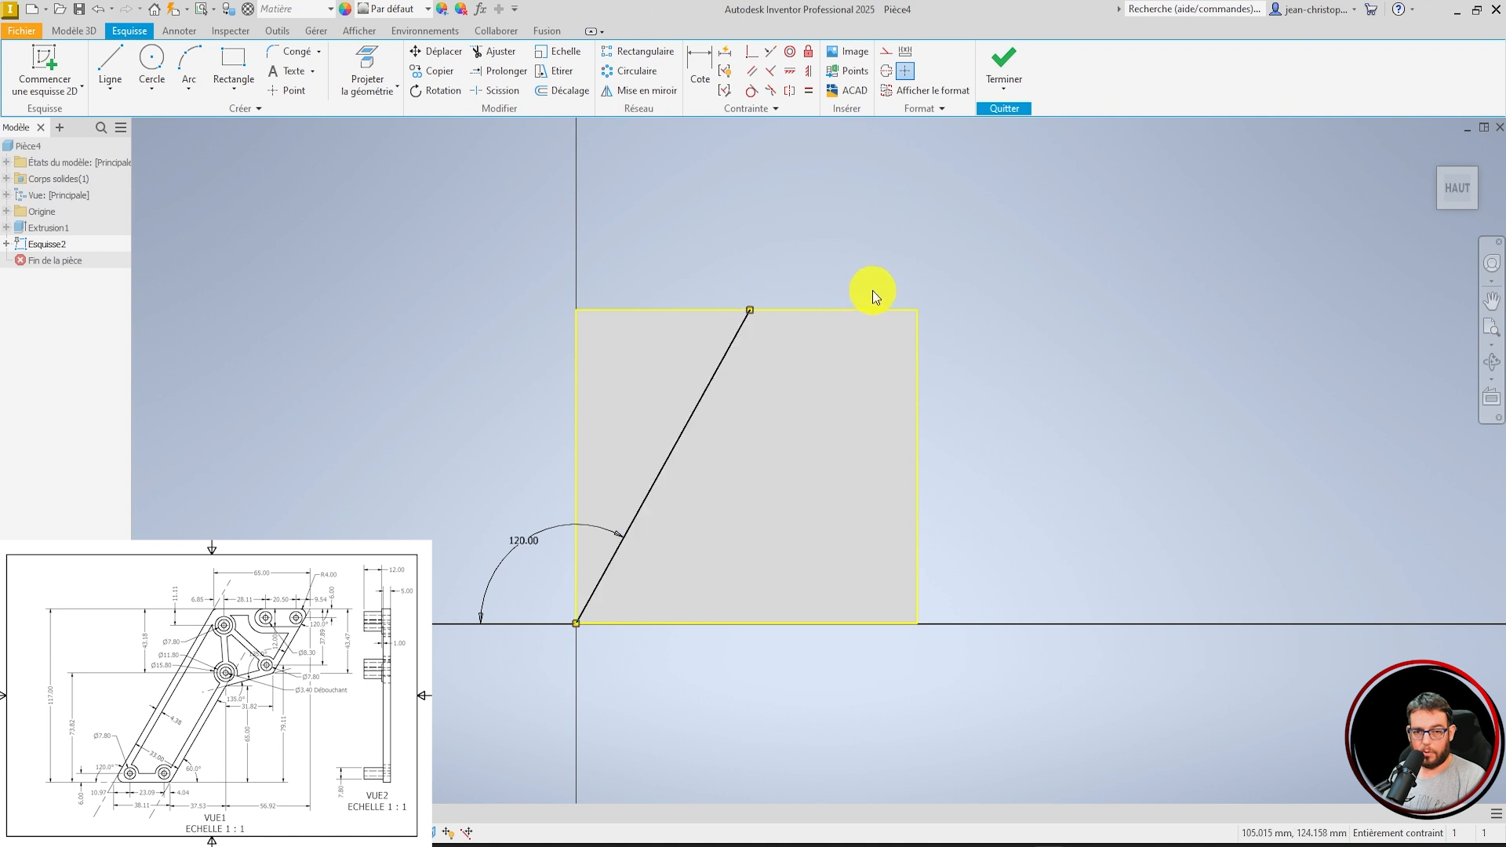
# Check the distance from the slanted line's upper end to the plate's upper-right corner with a trial dimension.
pyautogui.click(699, 64)
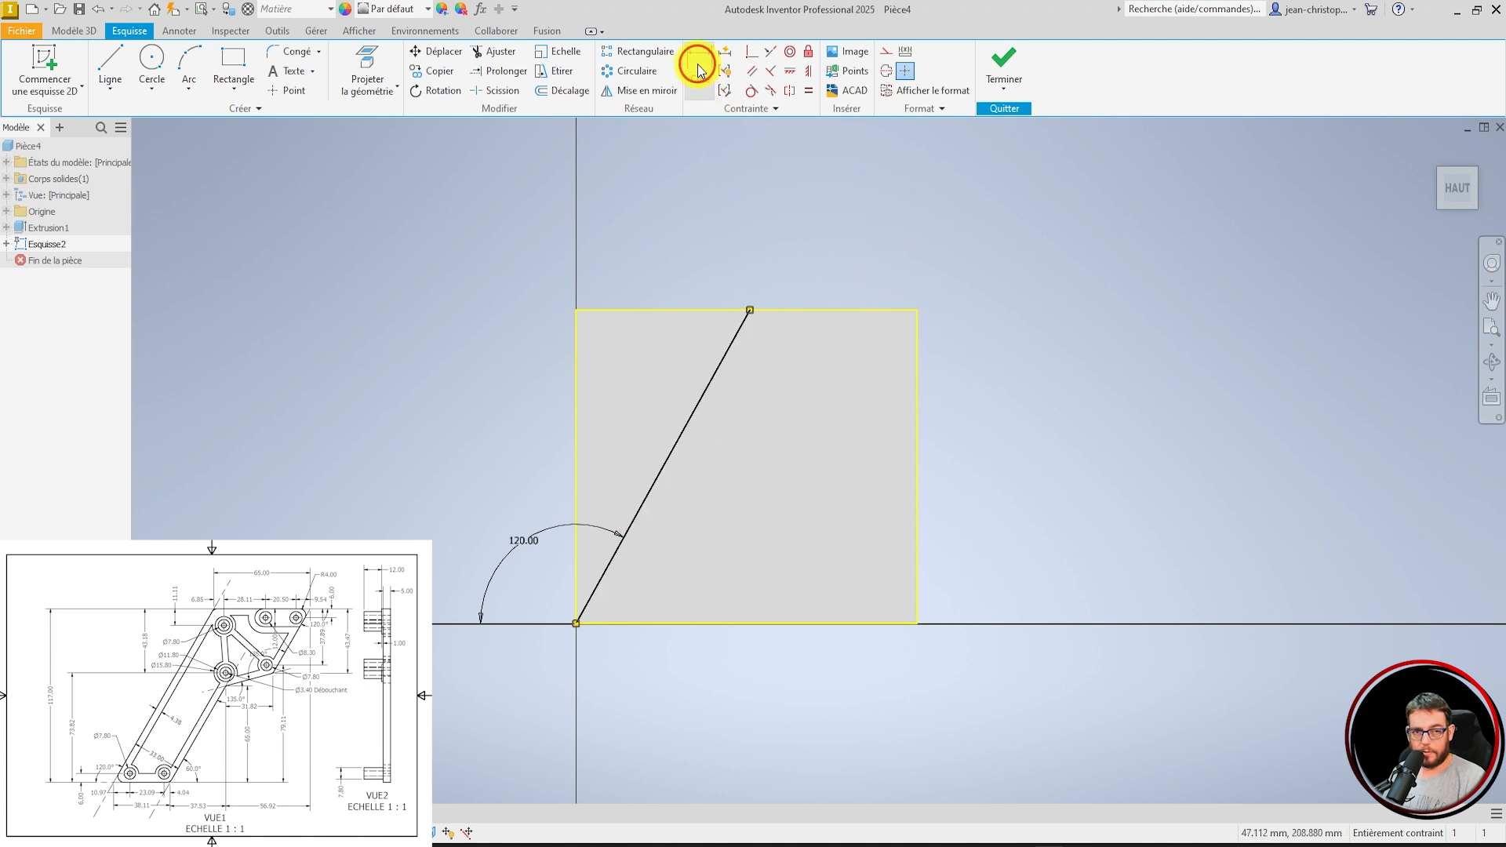
pyautogui.click(751, 310)
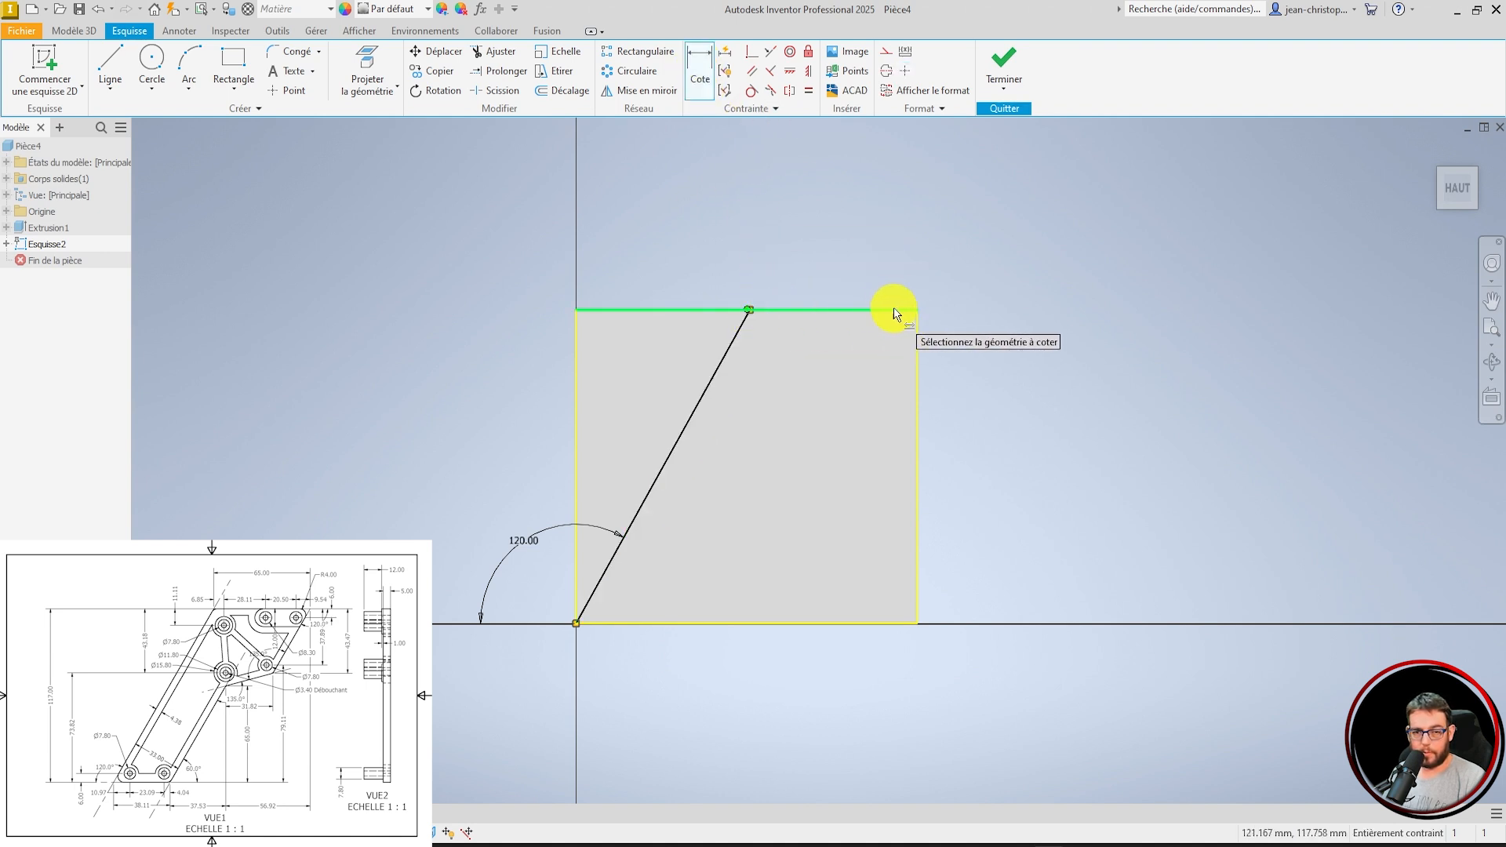
pyautogui.click(915, 311)
pyautogui.press('Escape')
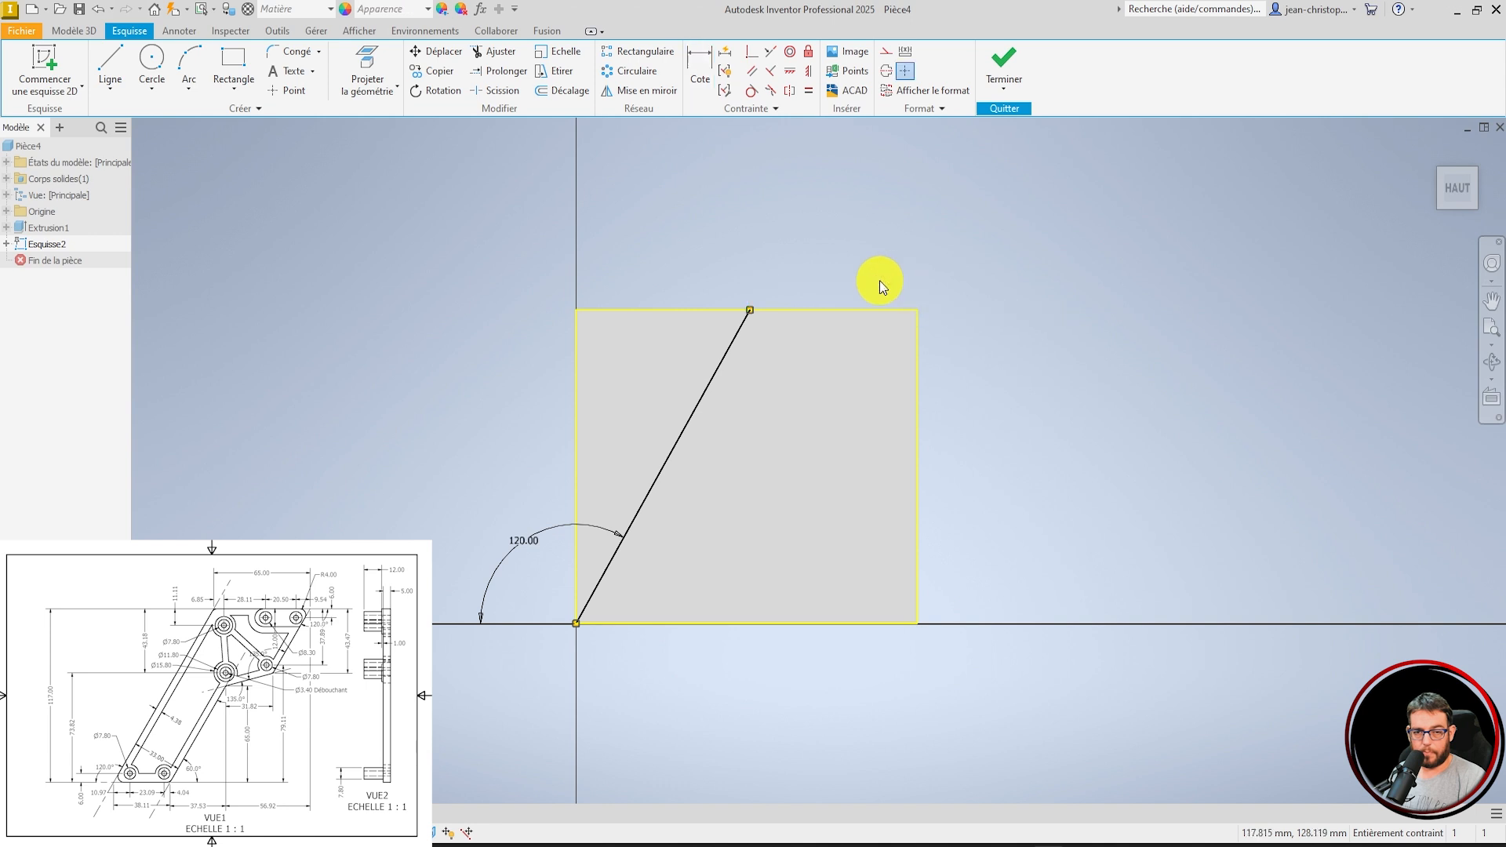
pyautogui.scroll(5, 879, 284)
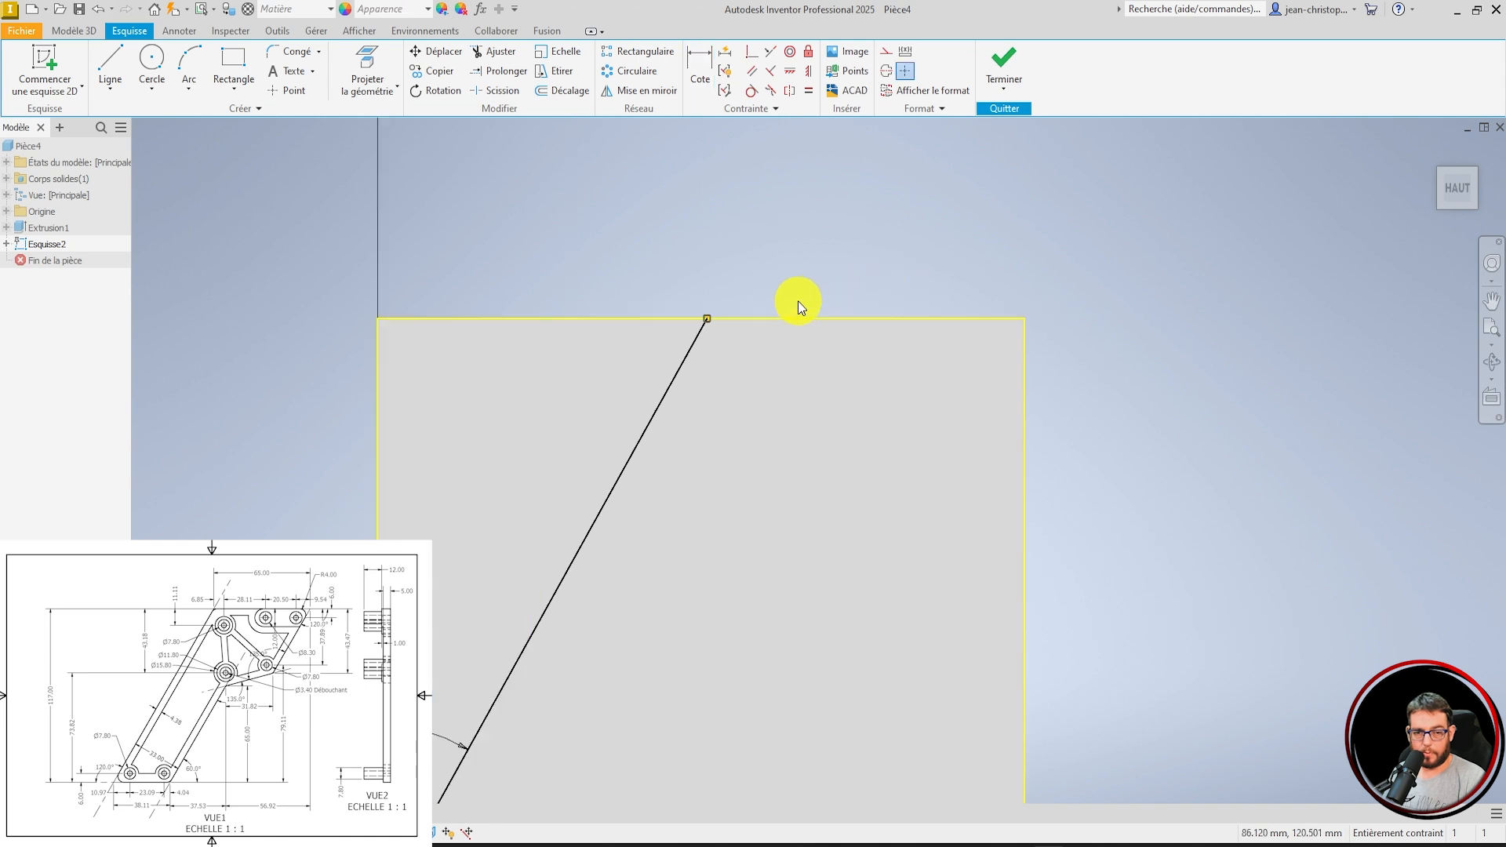
pyautogui.click(696, 78)
pyautogui.click(625, 335)
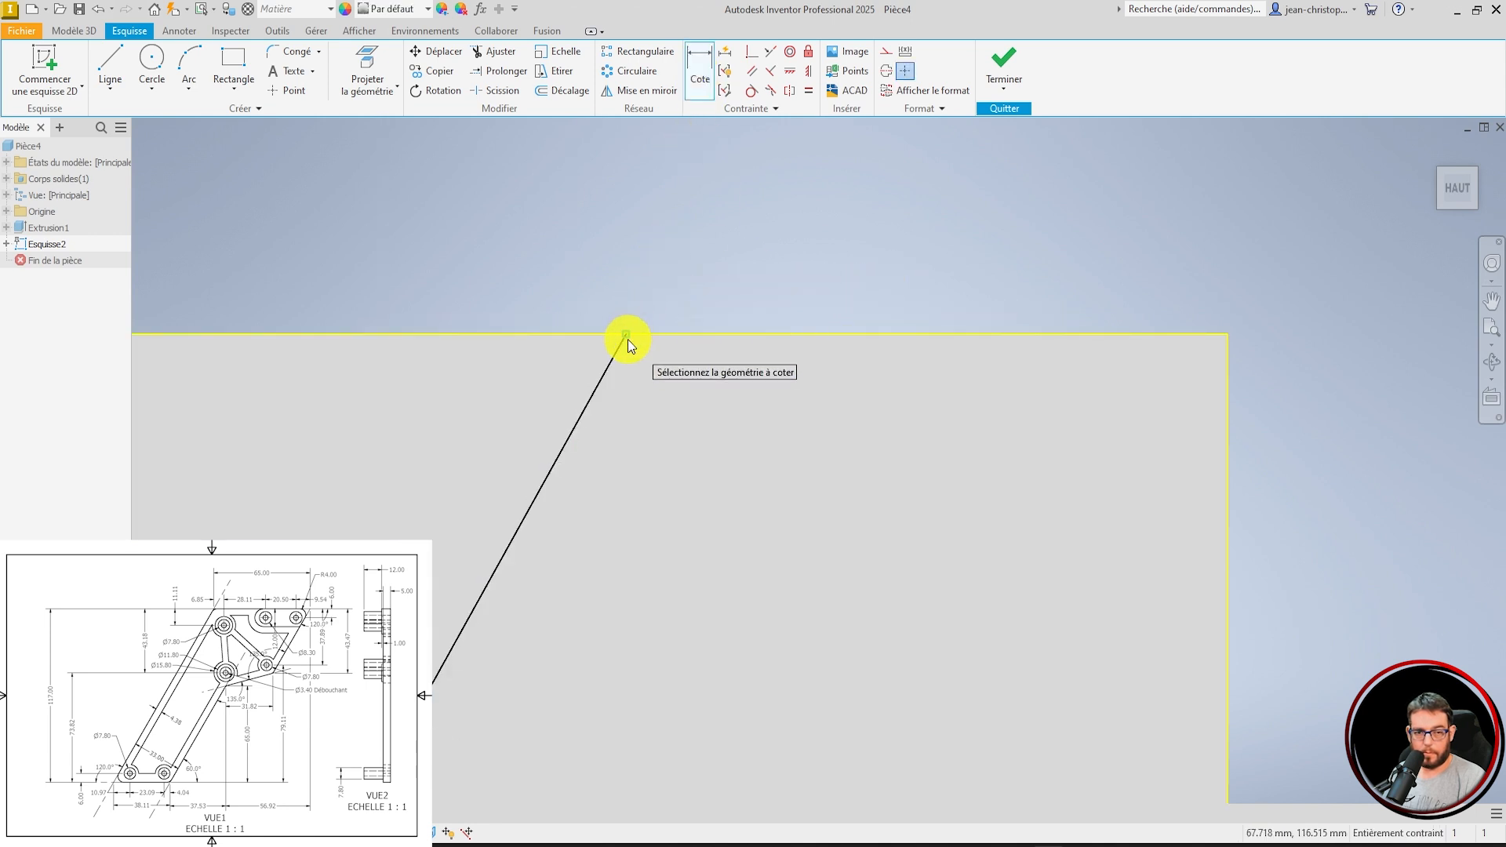
pyautogui.click(1228, 335)
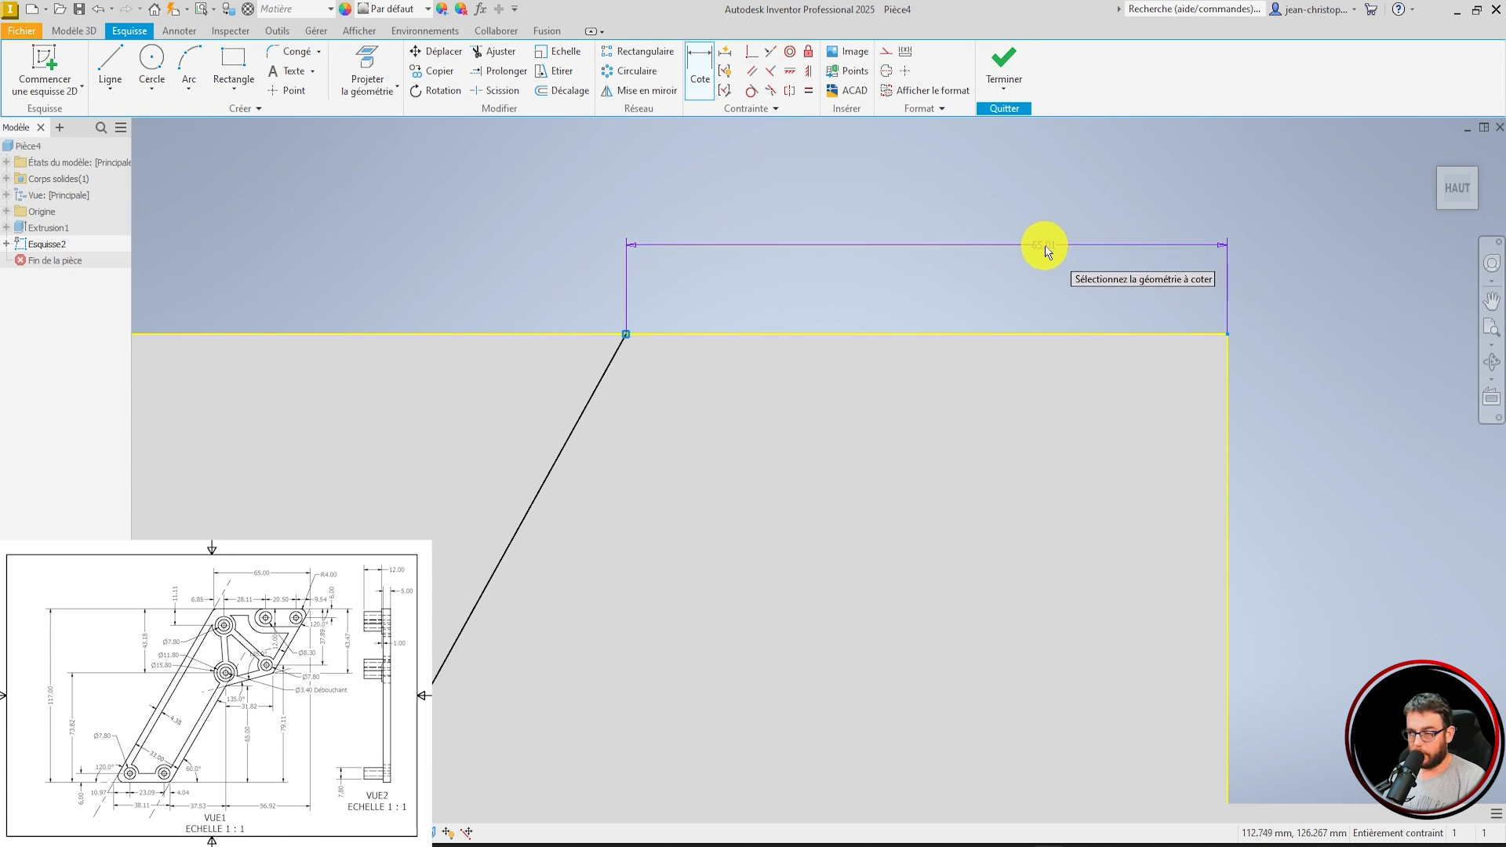
pyautogui.press('Escape')
# Draw a line along the plate's upper edge from the slanted line's end to the upper-right corner.
pyautogui.scroll(-4, 1044, 247)
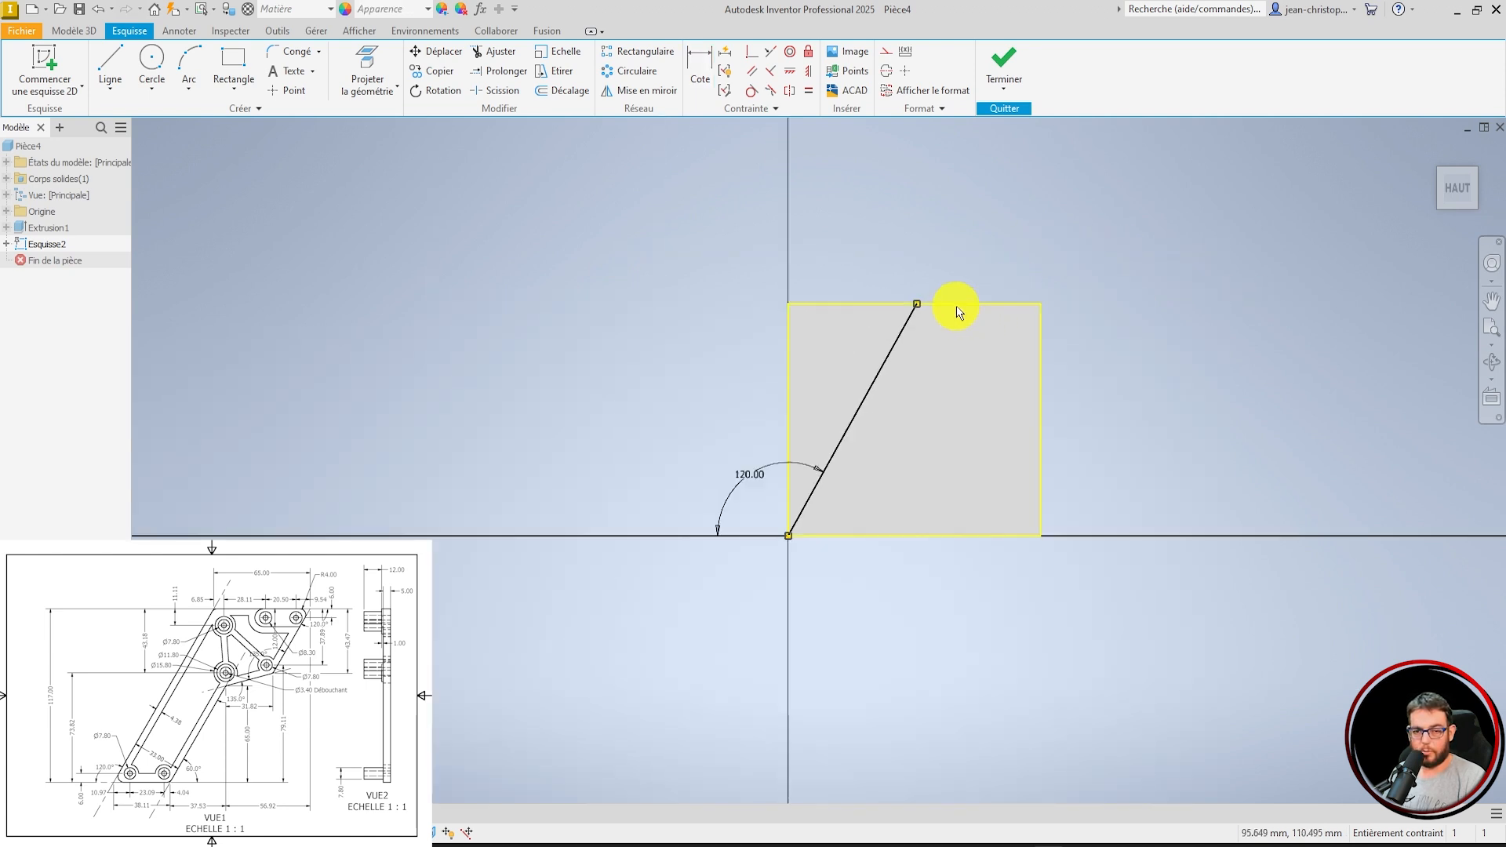
pyautogui.scroll(3, 958, 303)
pyautogui.scroll(-2, 956, 235)
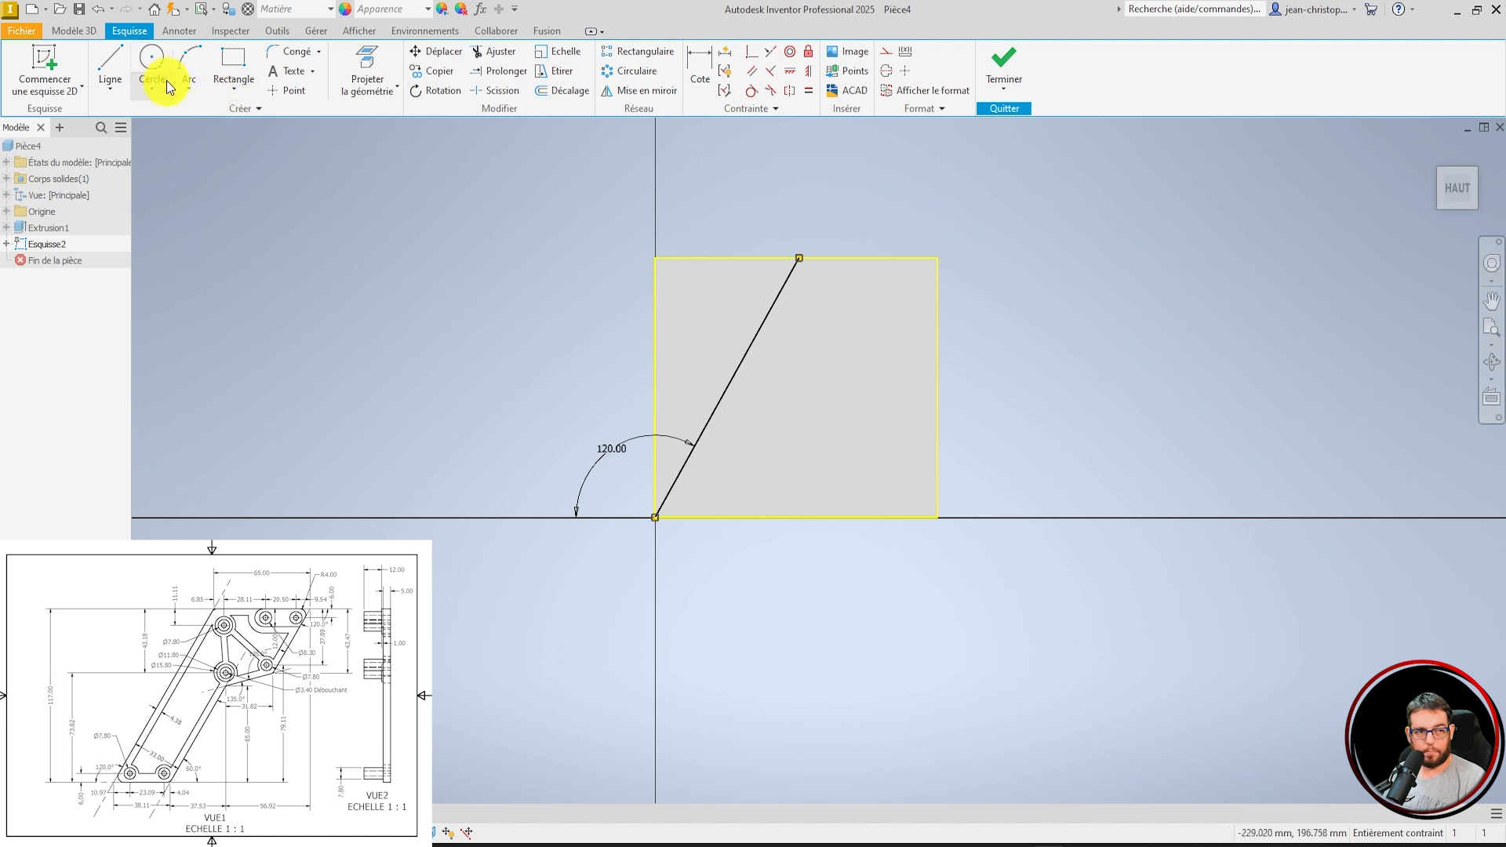
pyautogui.click(112, 62)
pyautogui.click(798, 257)
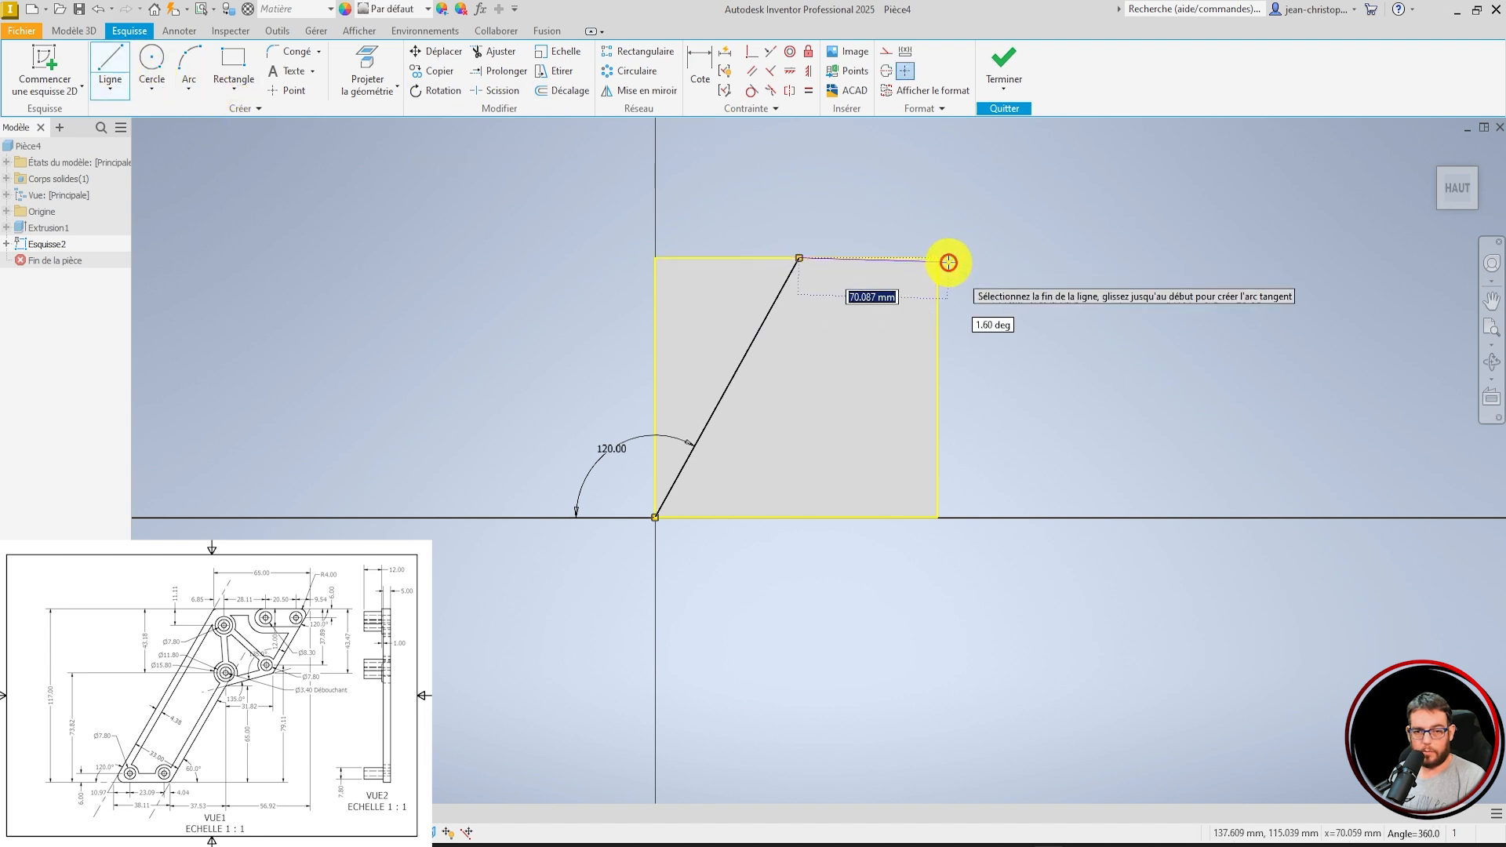
pyautogui.doubleClick(938, 258)
pyautogui.press('Escape')
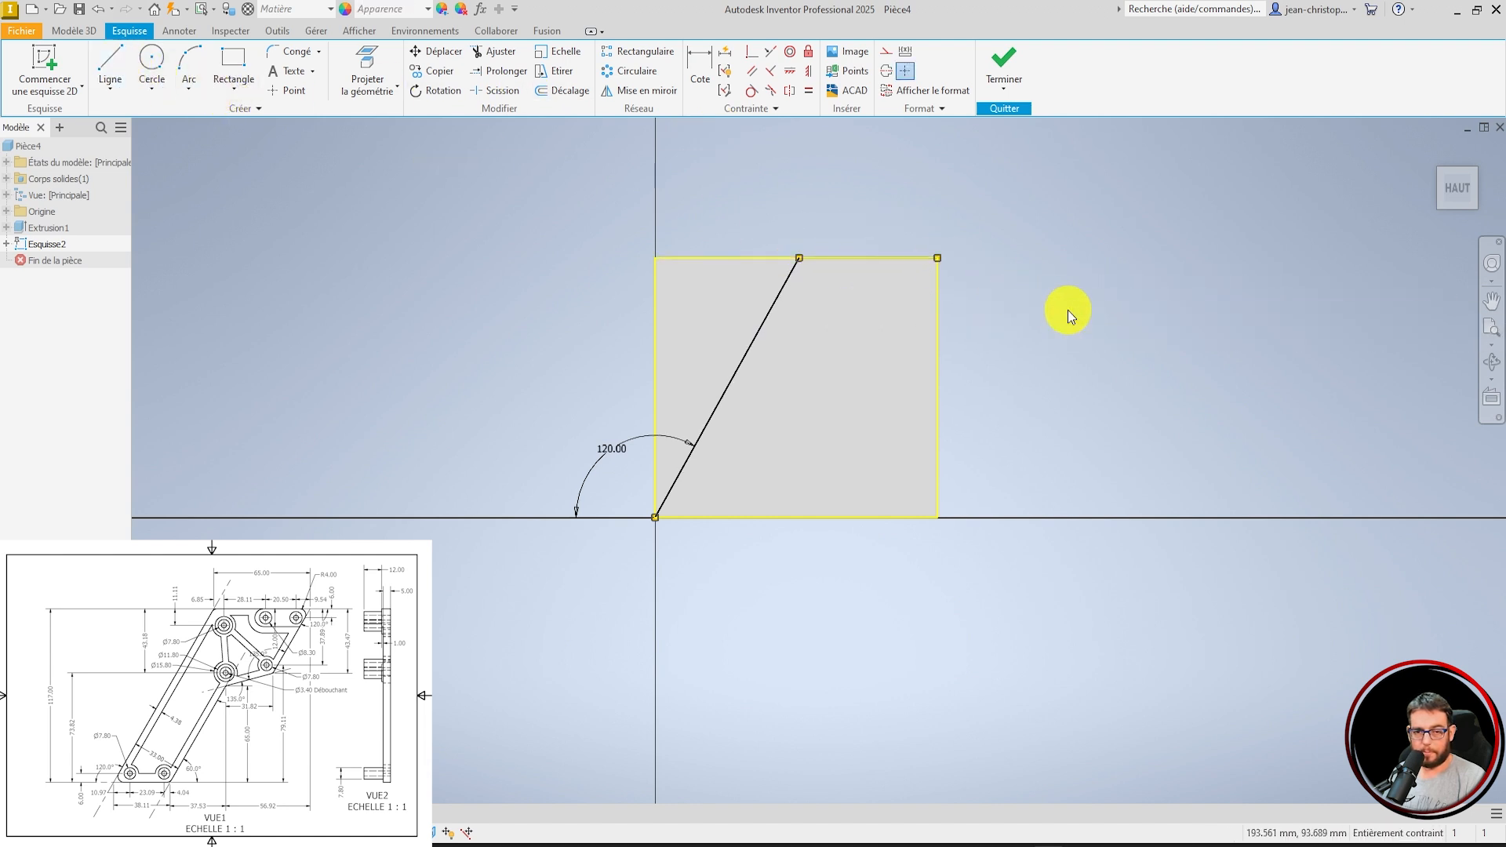
# Draw a horizontal line from the plate's lower-left corner along the bottom edge, extending past the right edge.
pyautogui.scroll(3, 695, 544)
pyautogui.click(112, 62)
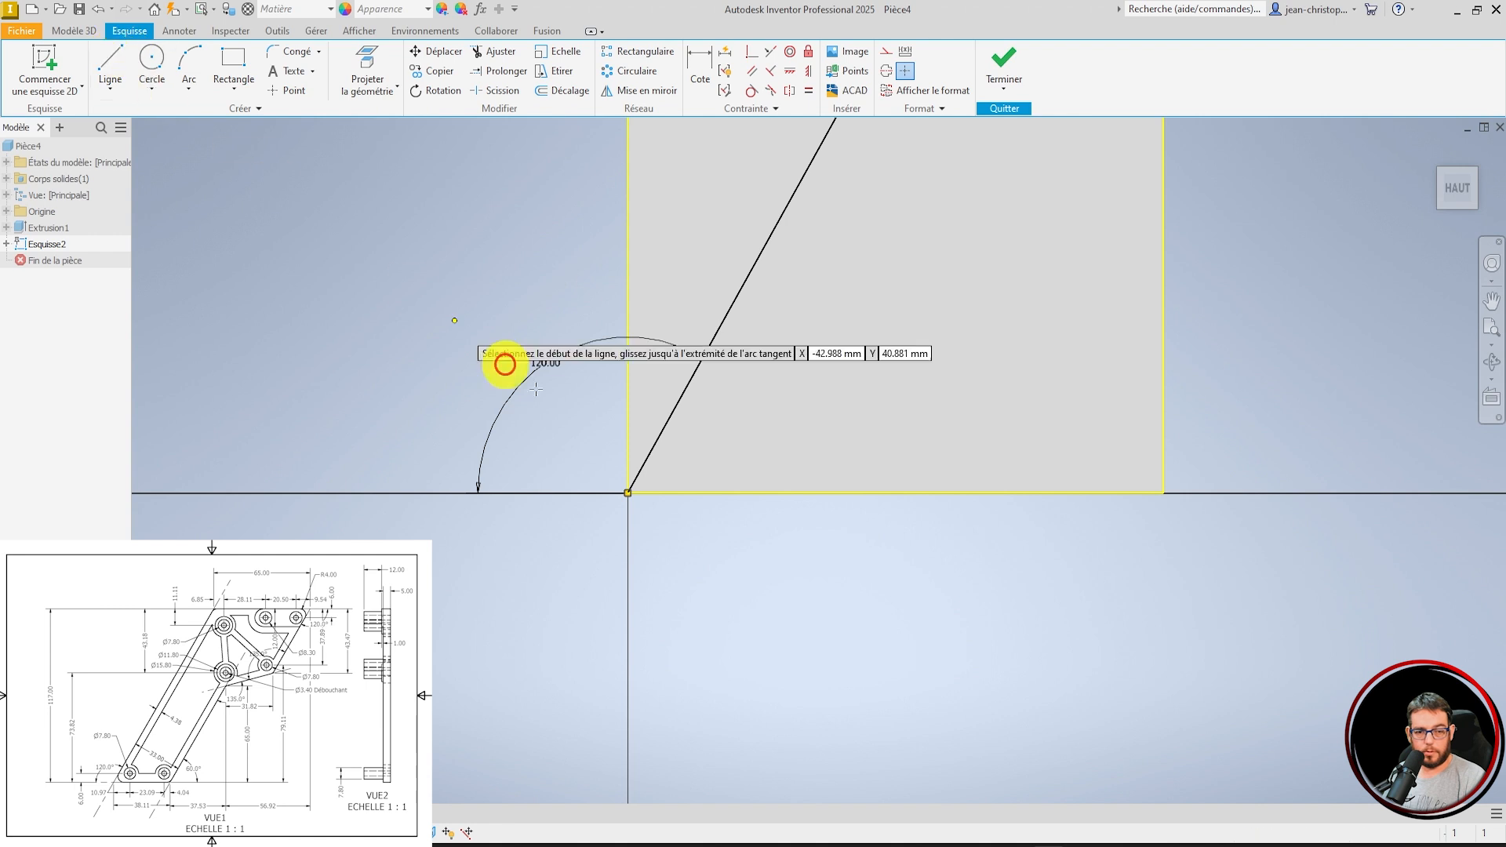
pyautogui.click(629, 494)
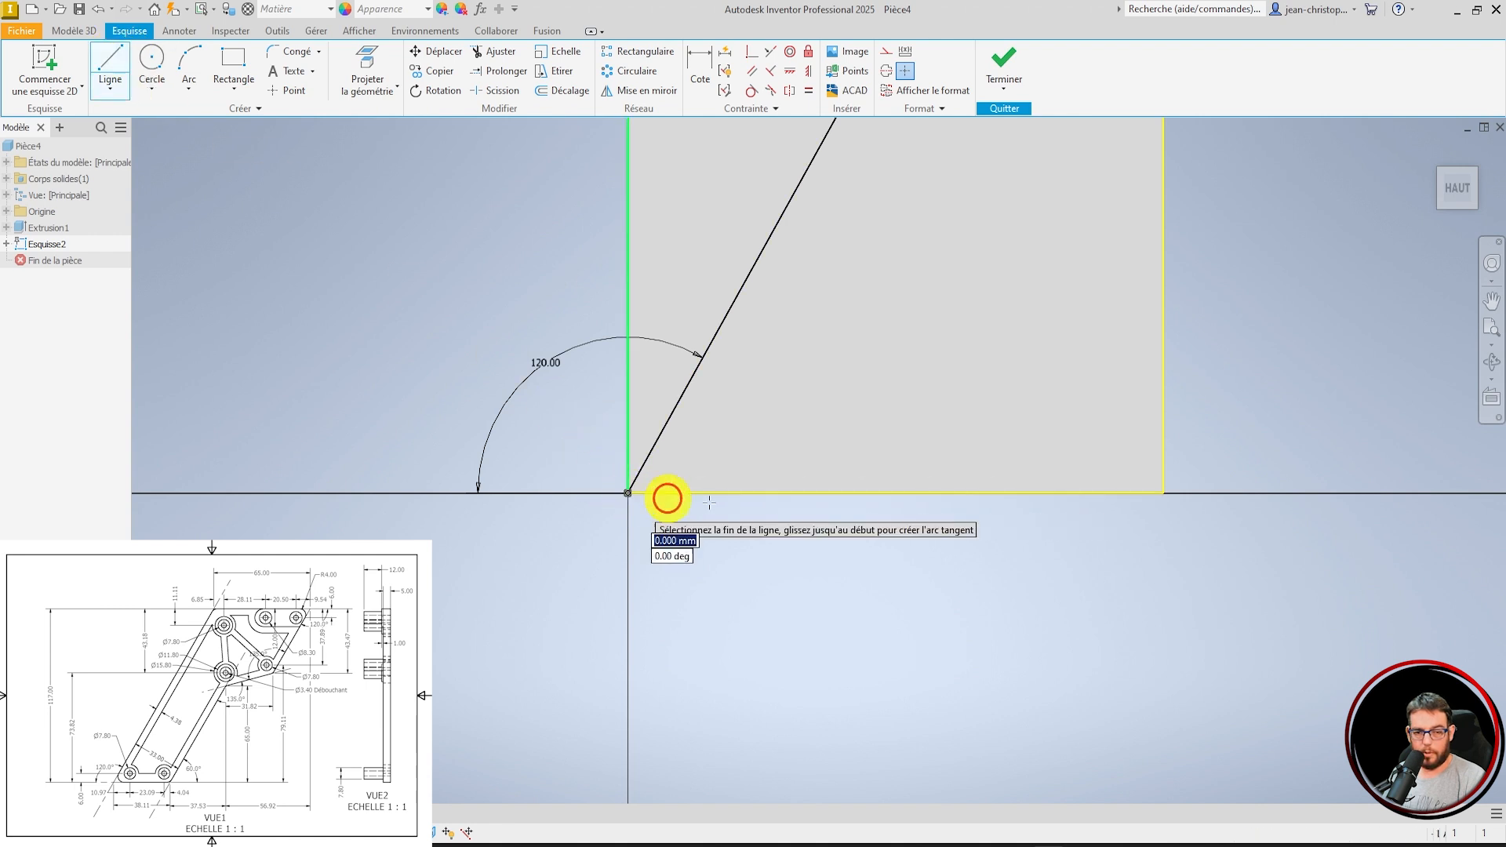
pyautogui.click(1357, 494)
pyautogui.press('Escape')
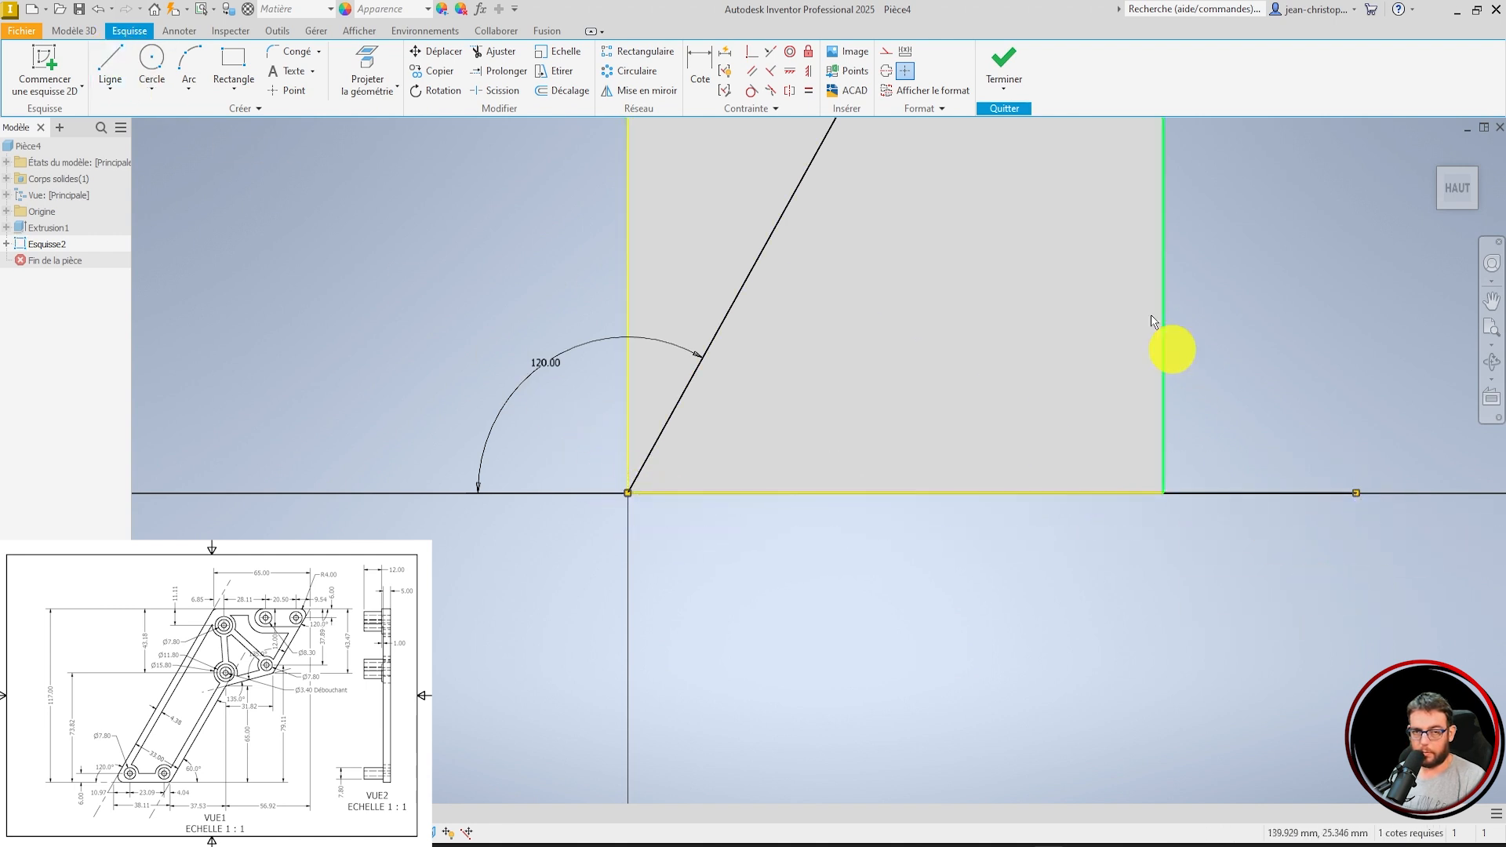
# Set the length of the horizontal line along the plate's bottom edge to 38.11 mm.
pyautogui.click(694, 61)
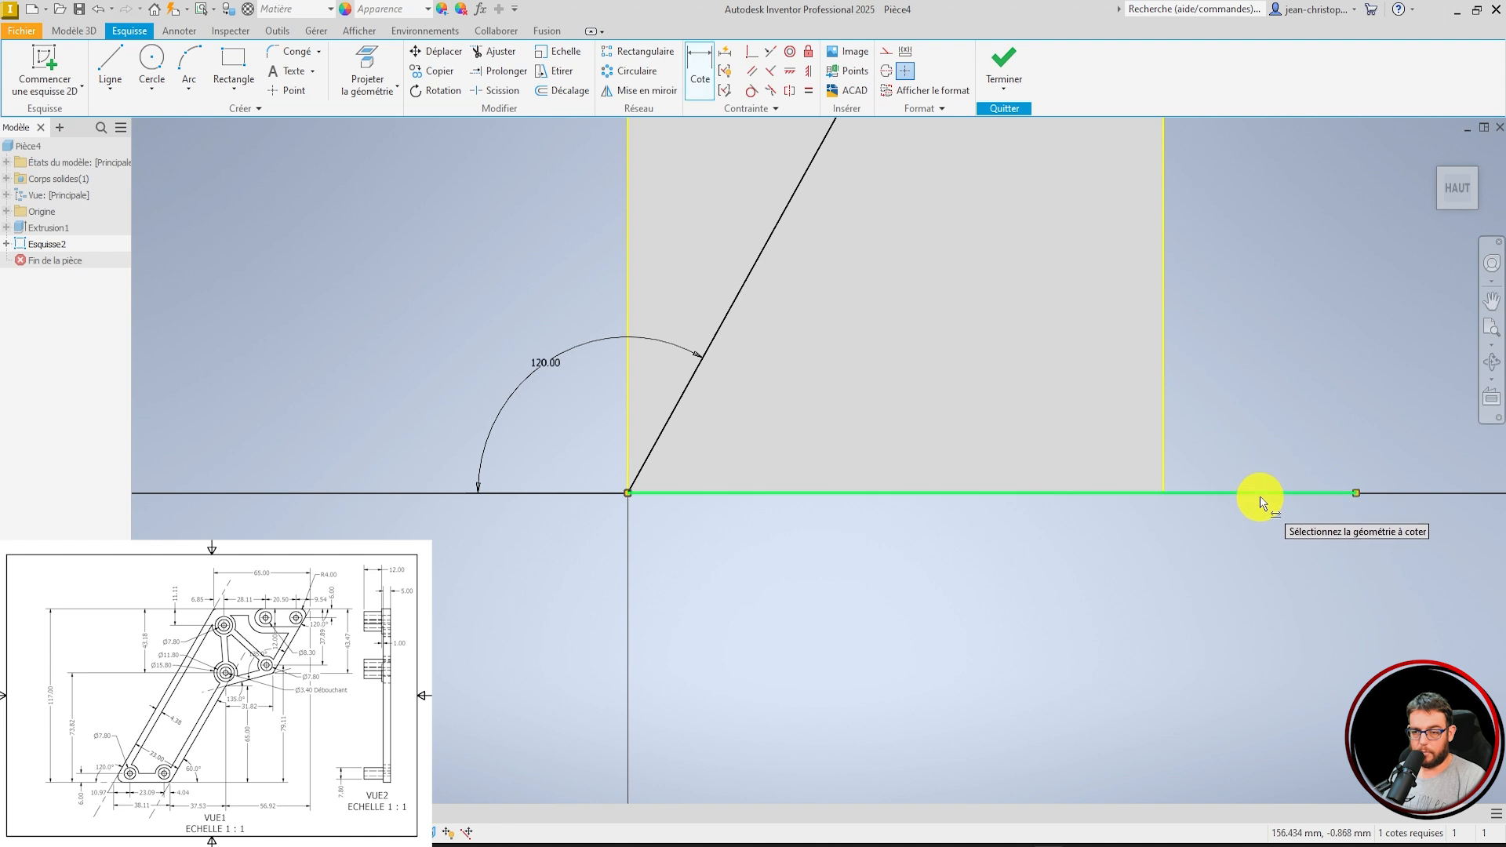
pyautogui.click(1250, 494)
pyautogui.click(988, 614)
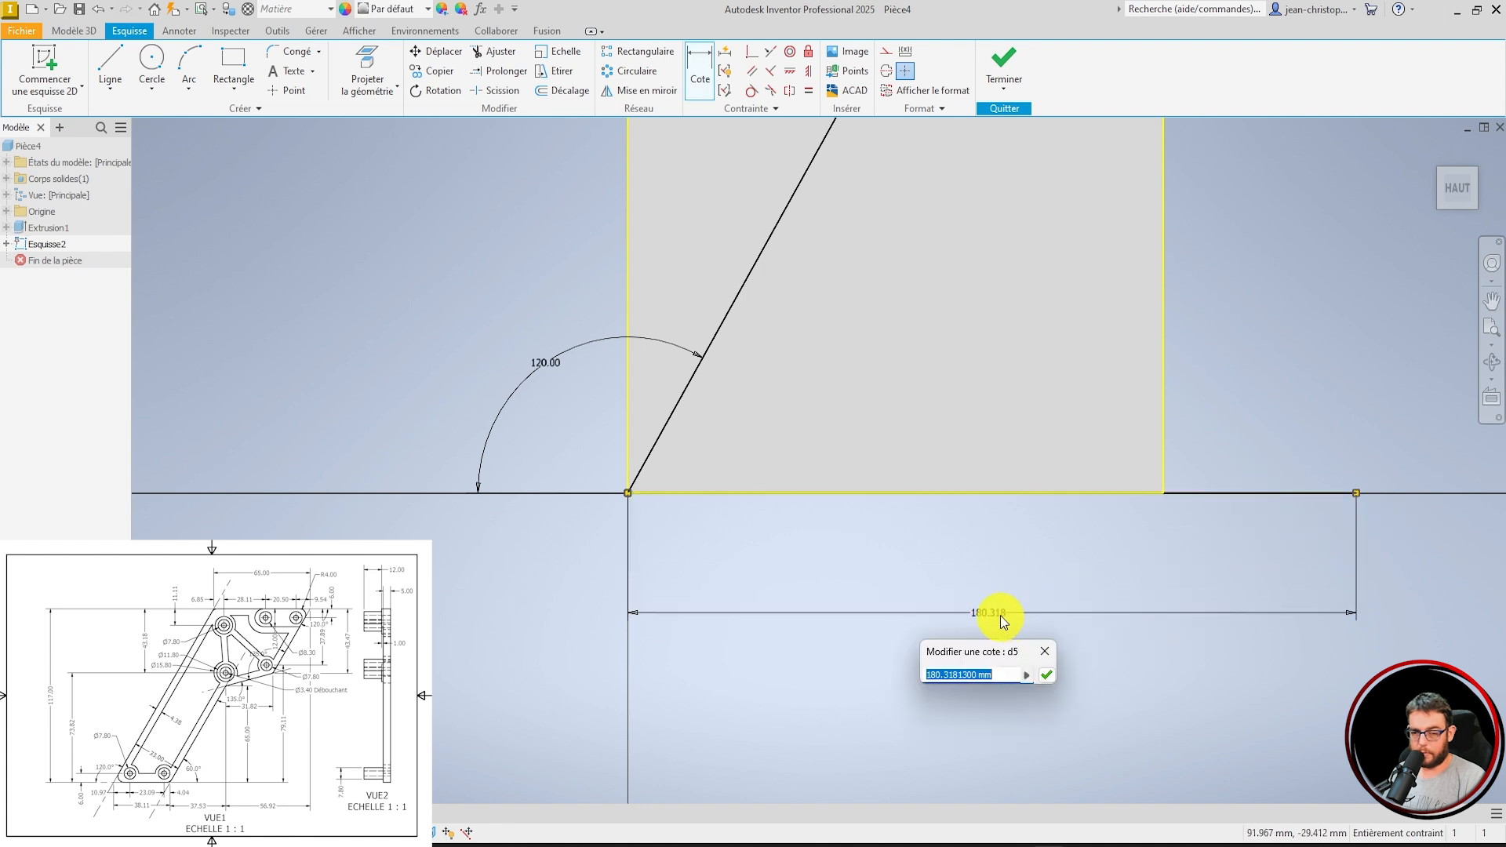
pyautogui.write('3')
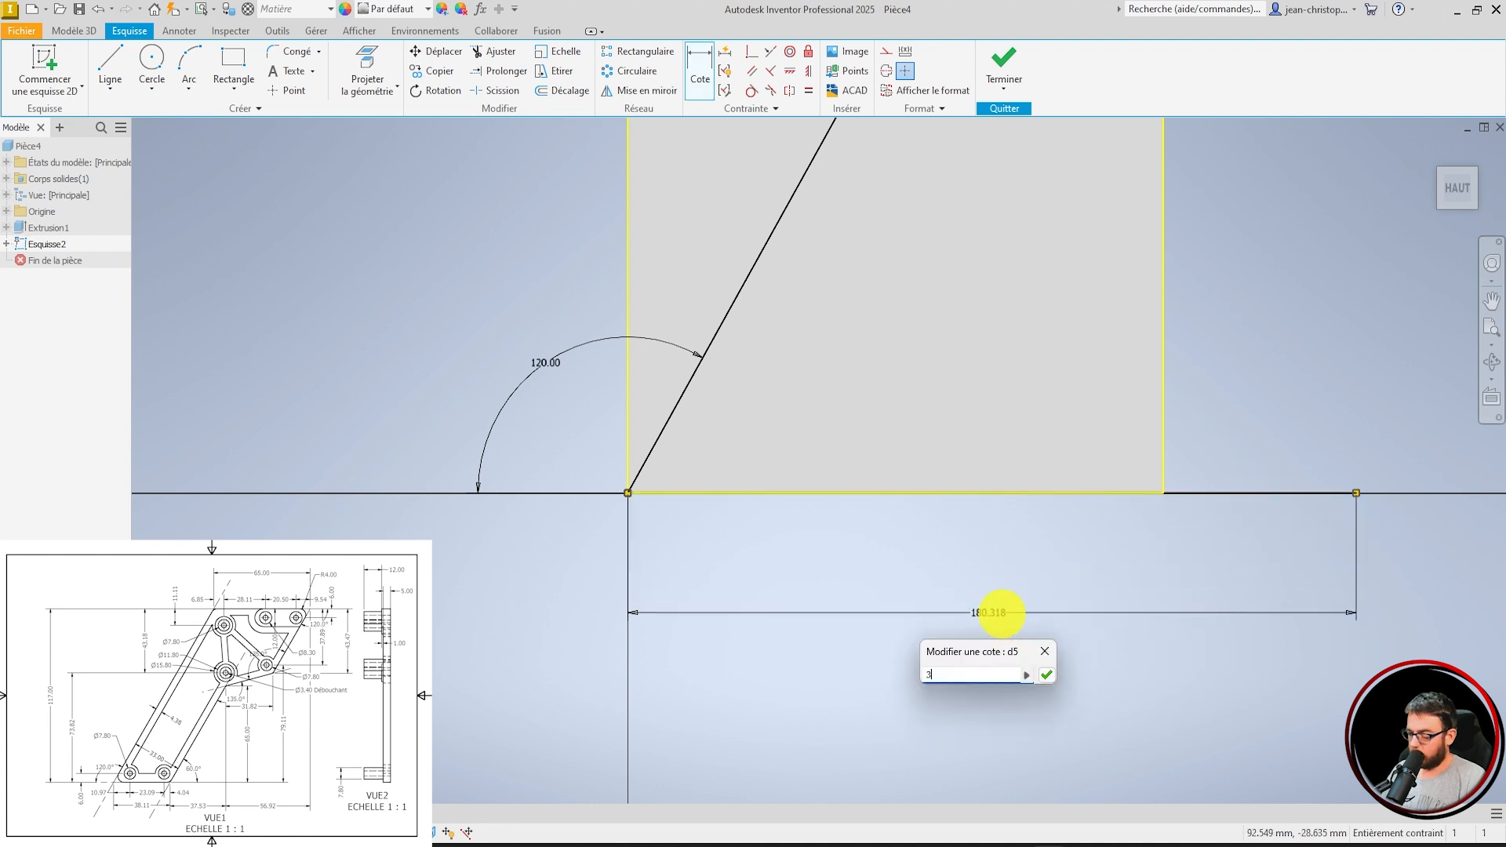
pyautogui.write('8.11')
pyautogui.press('Return')
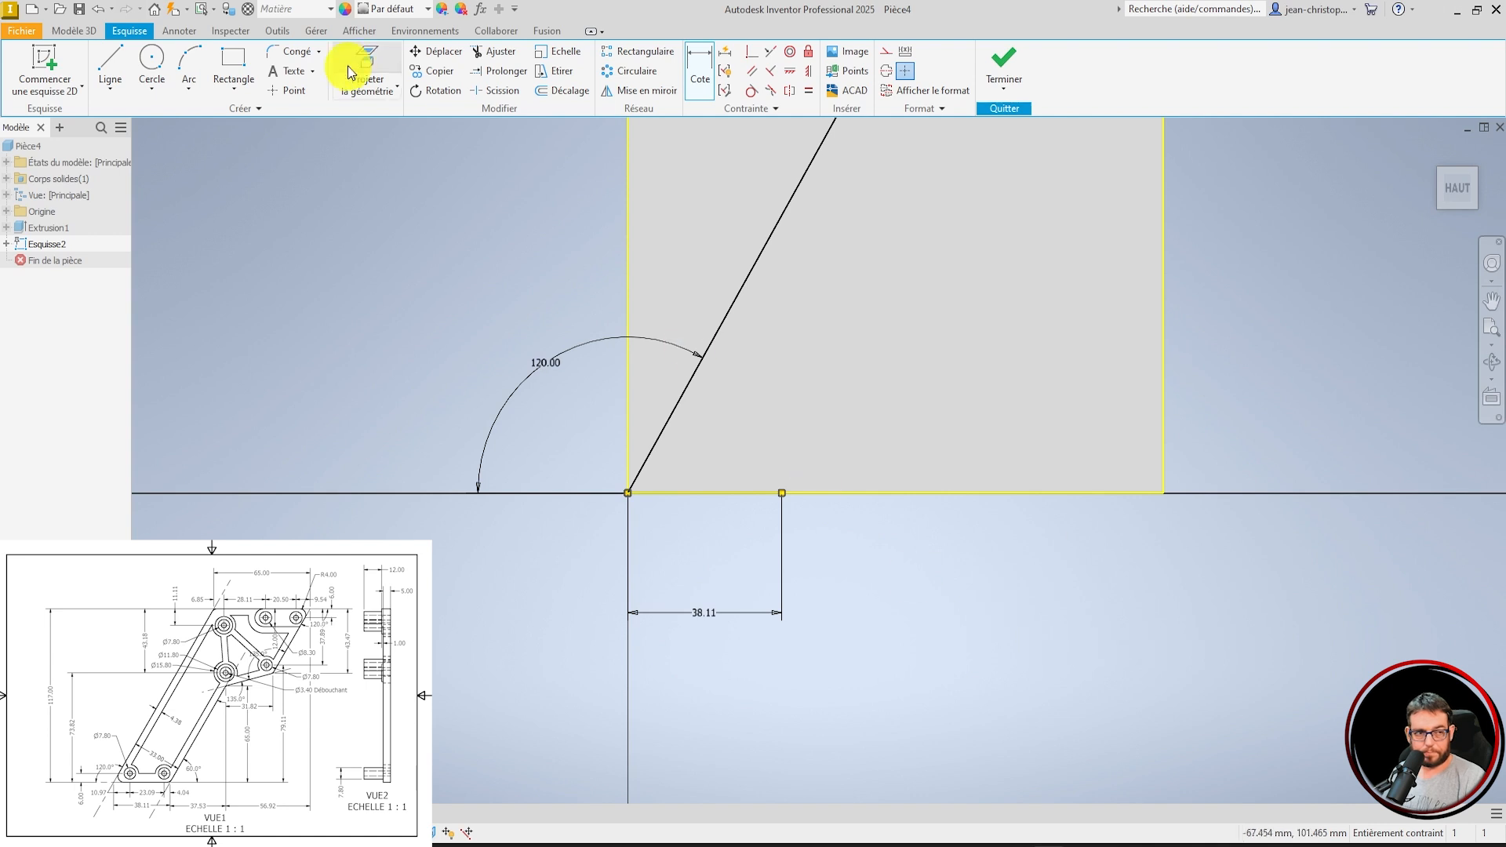
# Draw a second slanted line from the bottom line's right end up beyond the plate's upper edge.
pyautogui.click(109, 63)
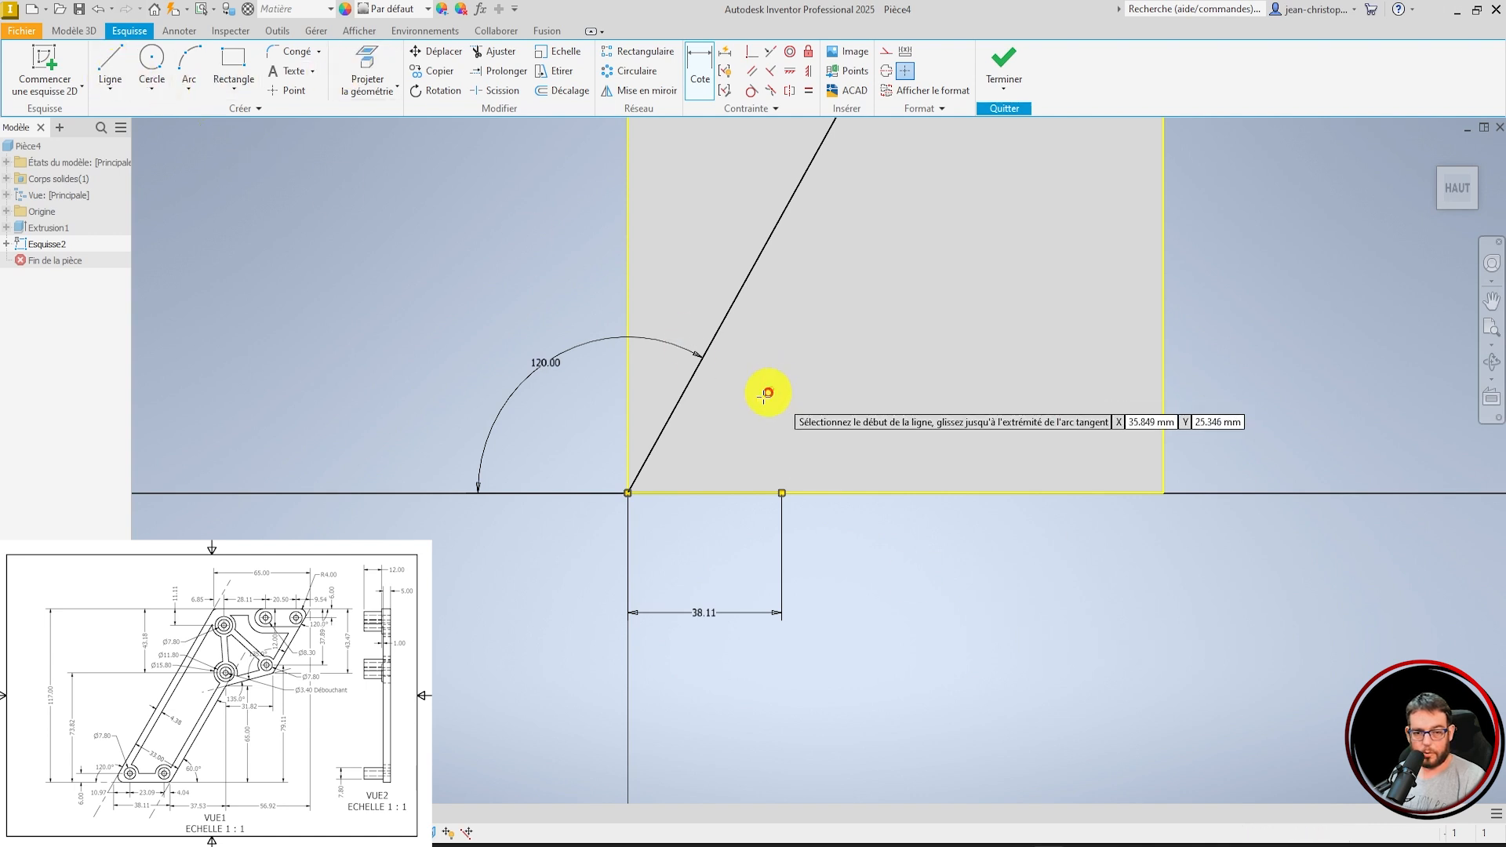
pyautogui.click(782, 493)
pyautogui.scroll(-4, 718, 610)
pyautogui.doubleClick(892, 339)
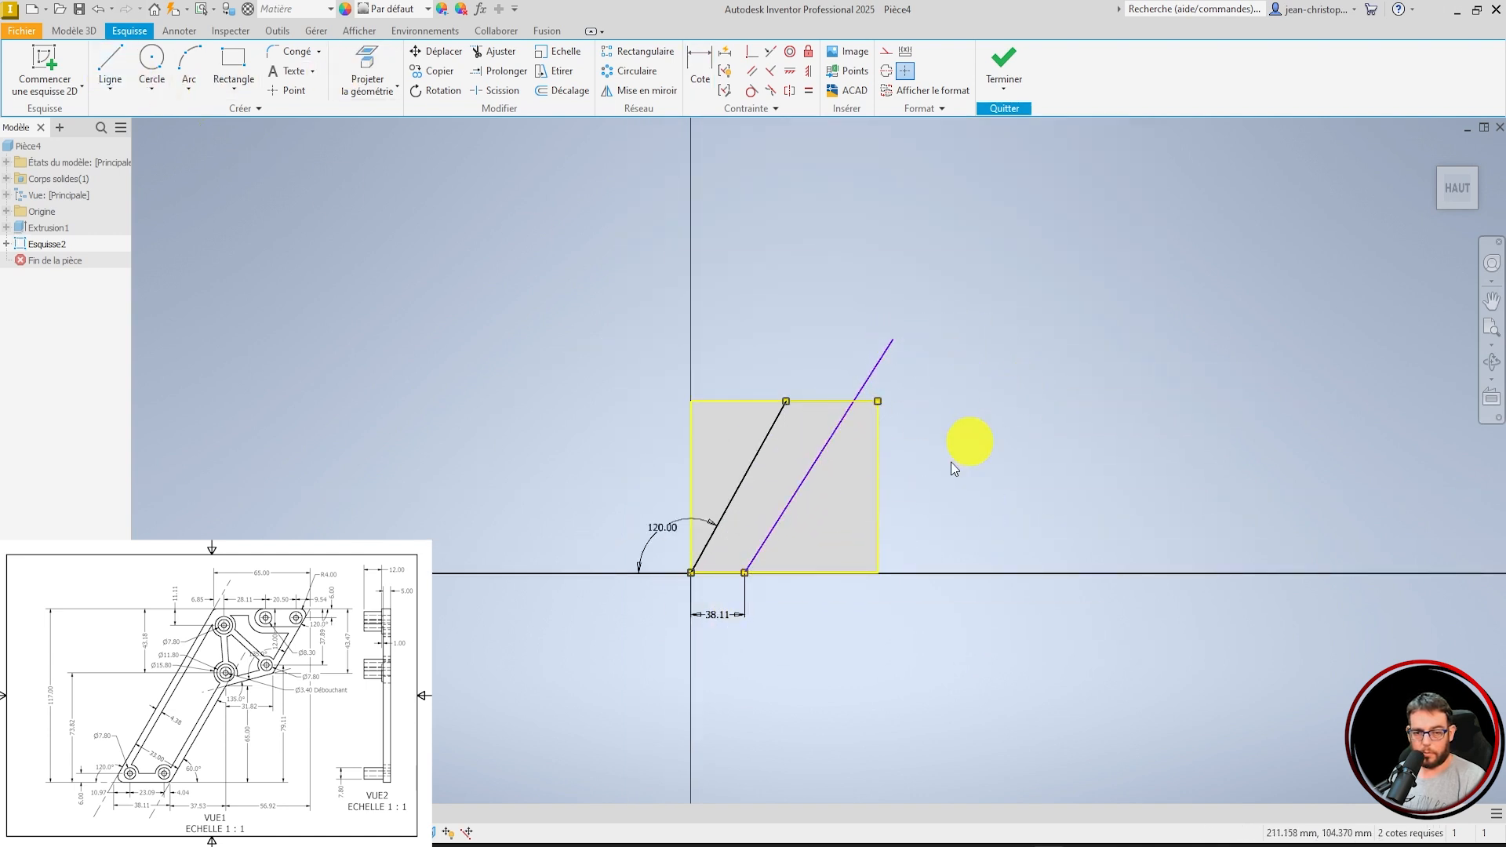
pyautogui.scroll(3, 794, 510)
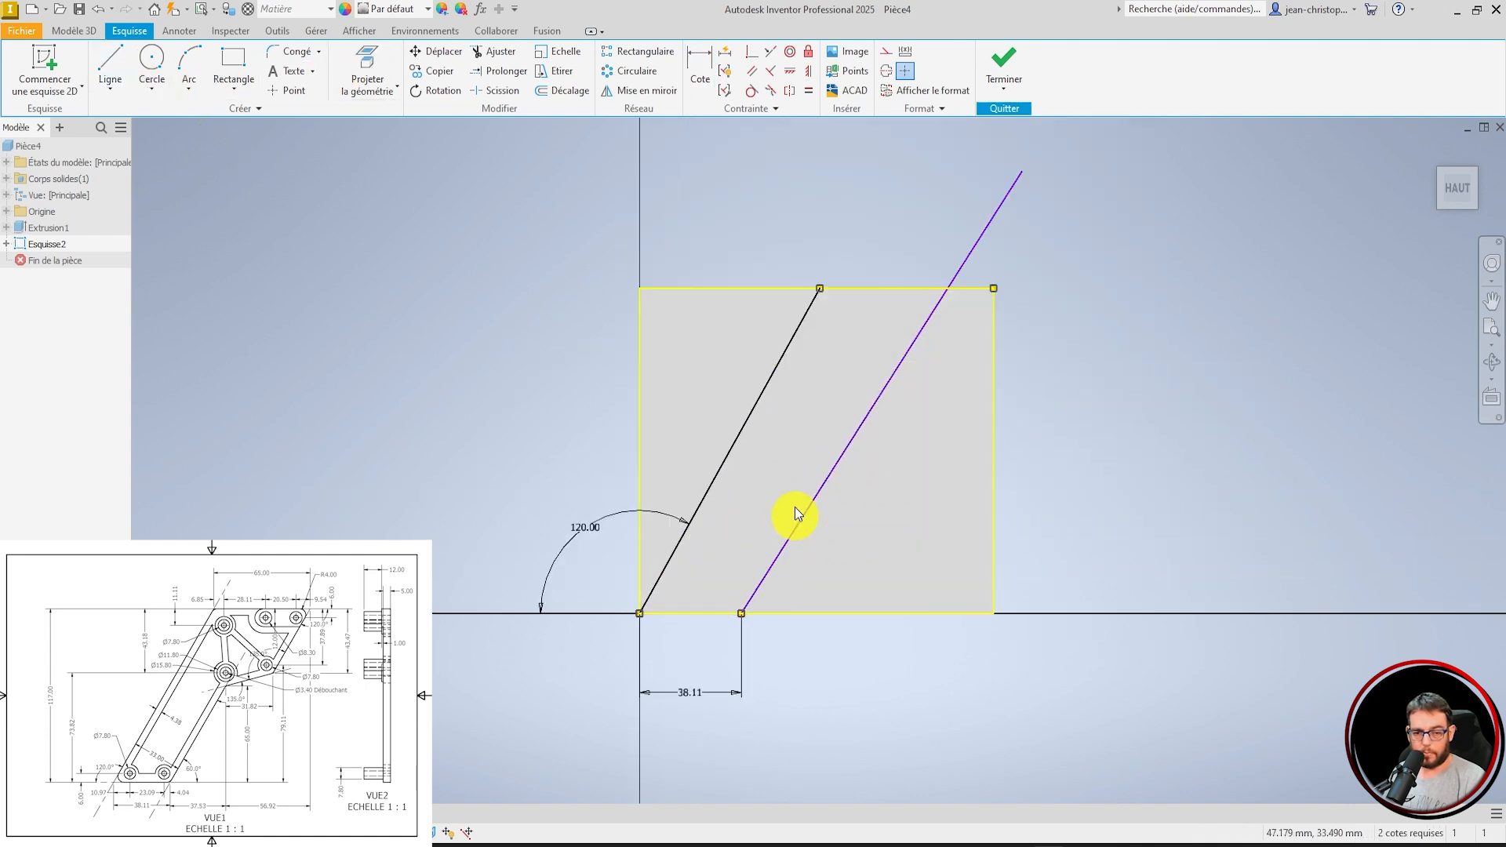
pyautogui.click(751, 73)
pyautogui.click(765, 390)
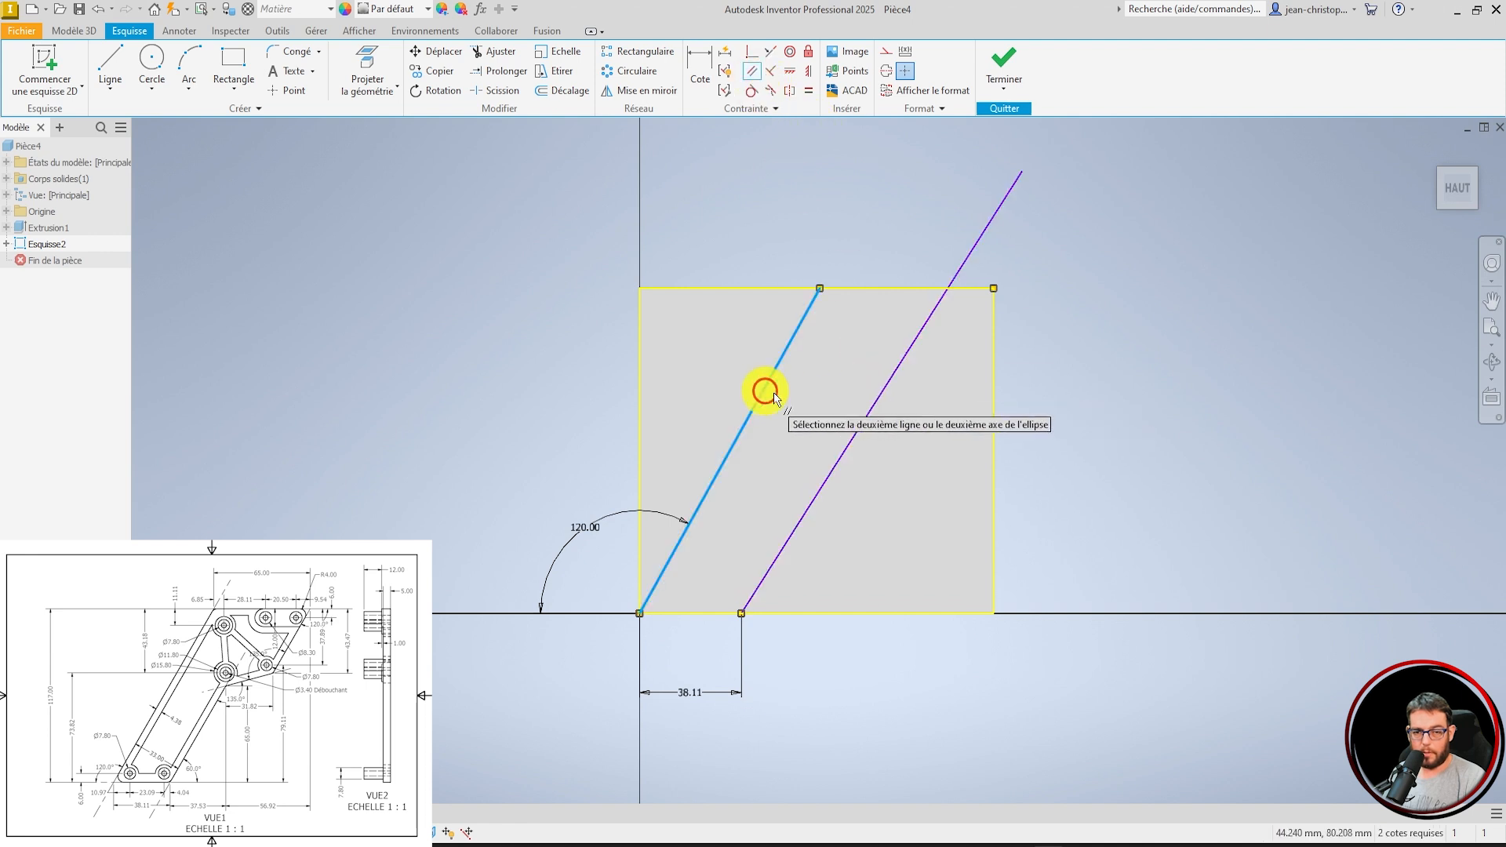
pyautogui.press('Escape')
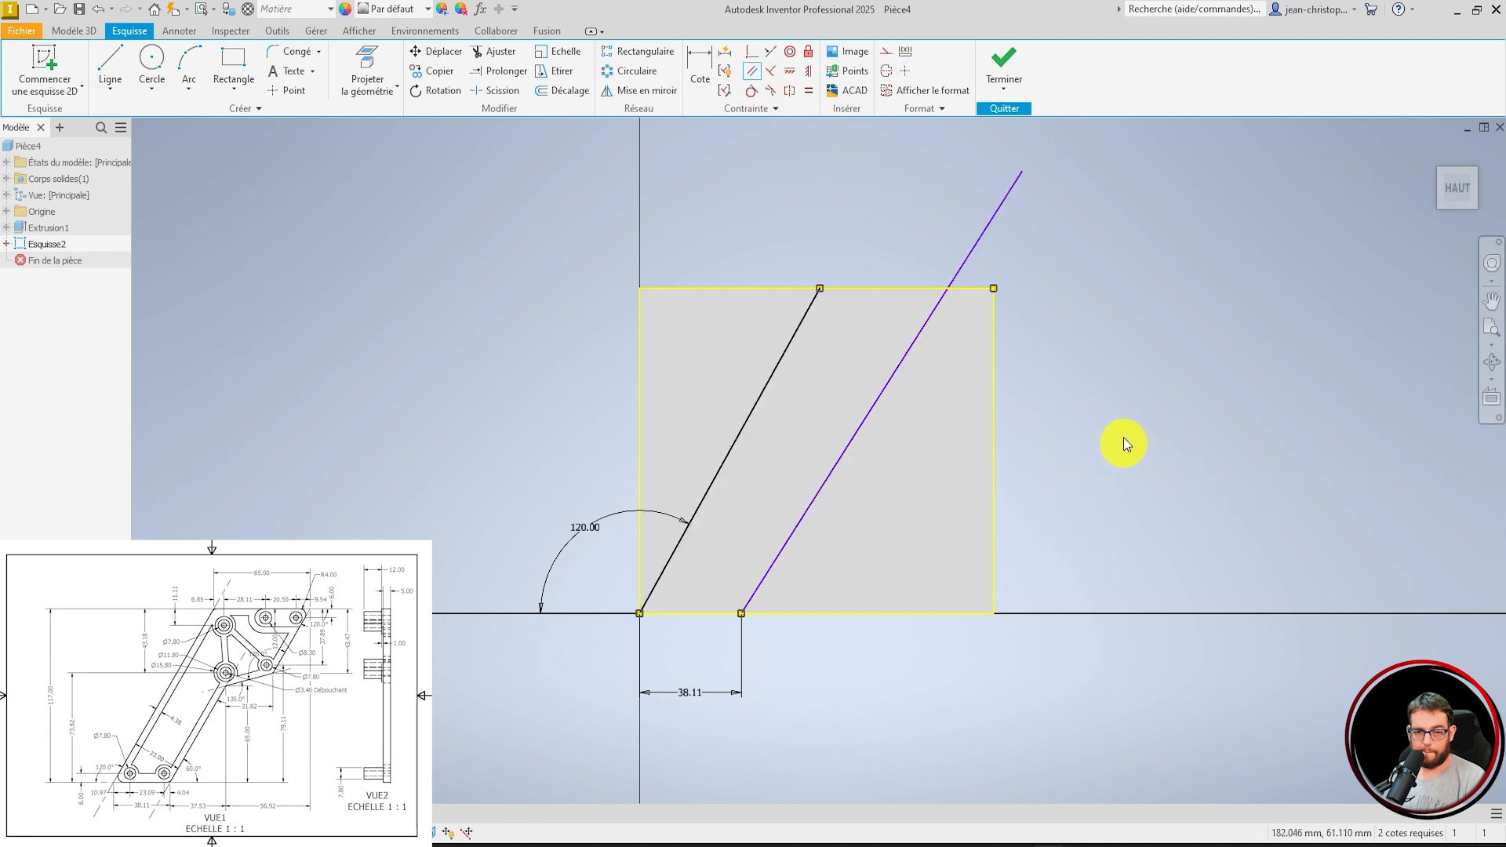
# Make the second slanted line parallel to the first slanted line from the lower-left corner.
pyautogui.click(755, 76)
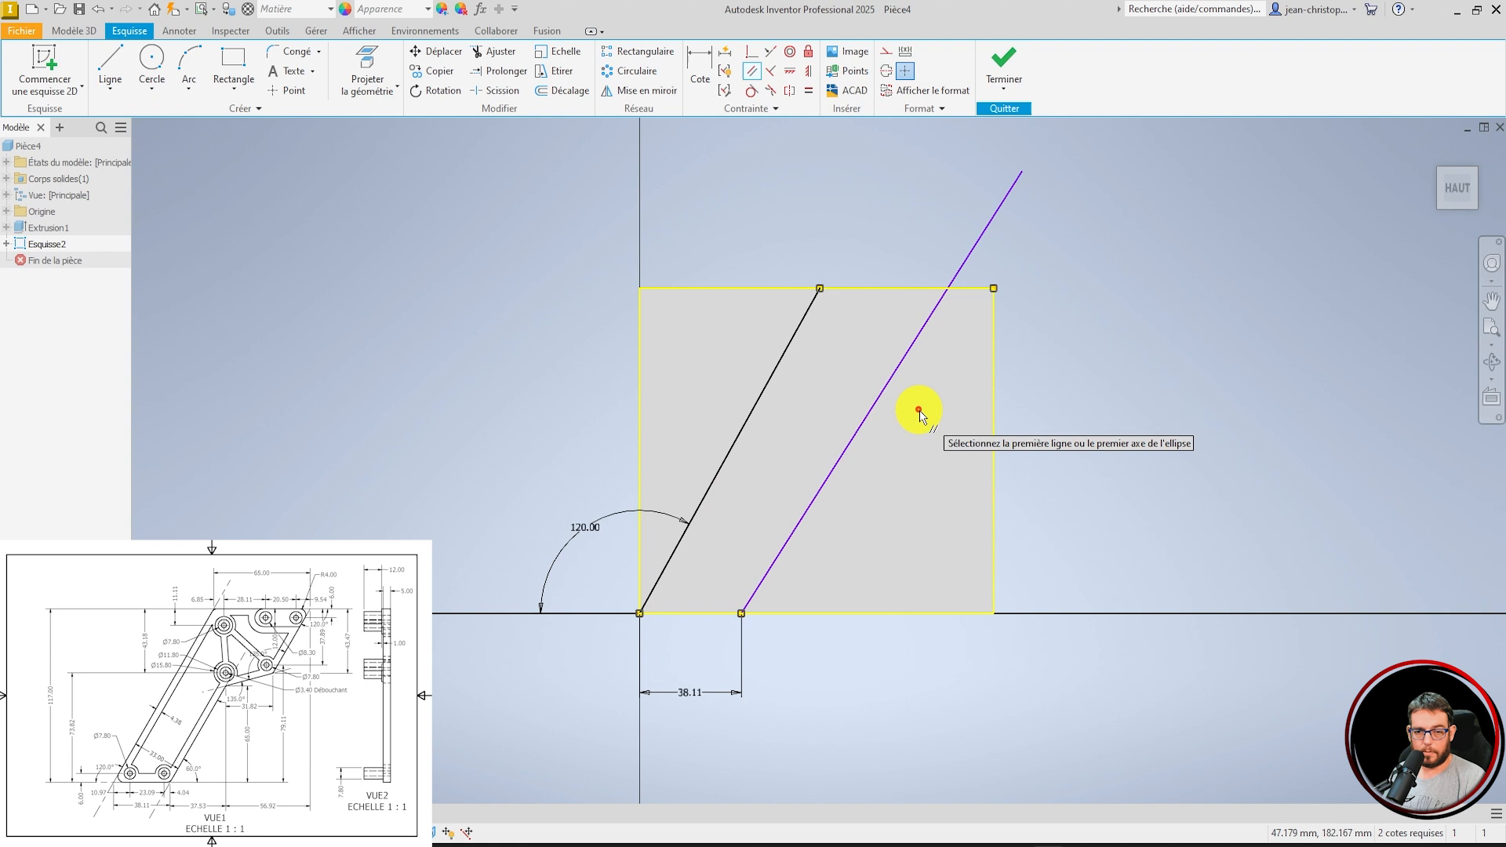
pyautogui.click(890, 379)
pyautogui.click(775, 376)
pyautogui.press('Escape')
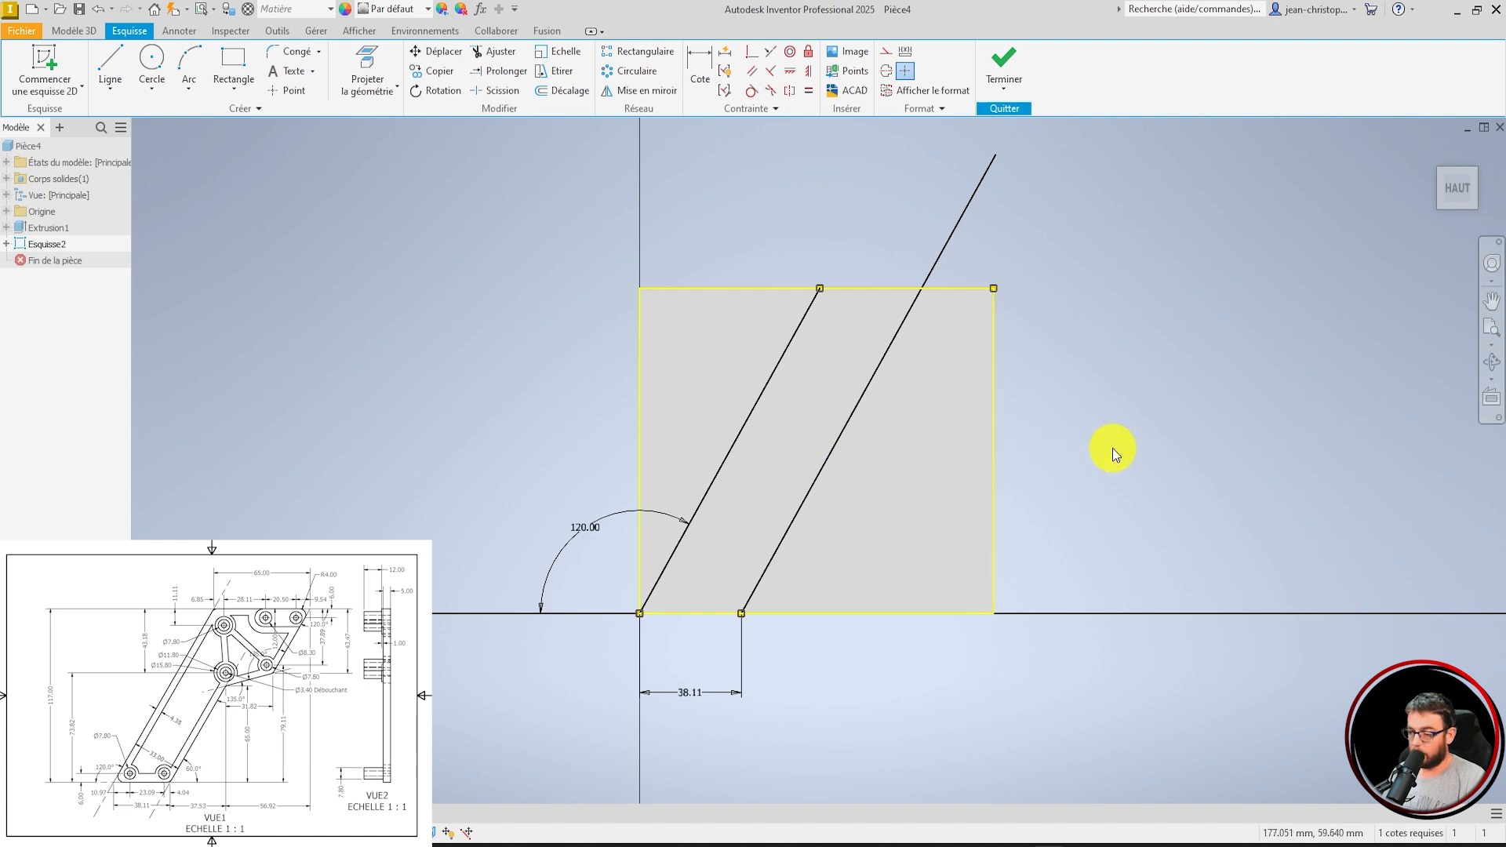
# Dimension the second slanted line's upper end 65 mm vertically above the plate's bottom edge.
pyautogui.click(699, 66)
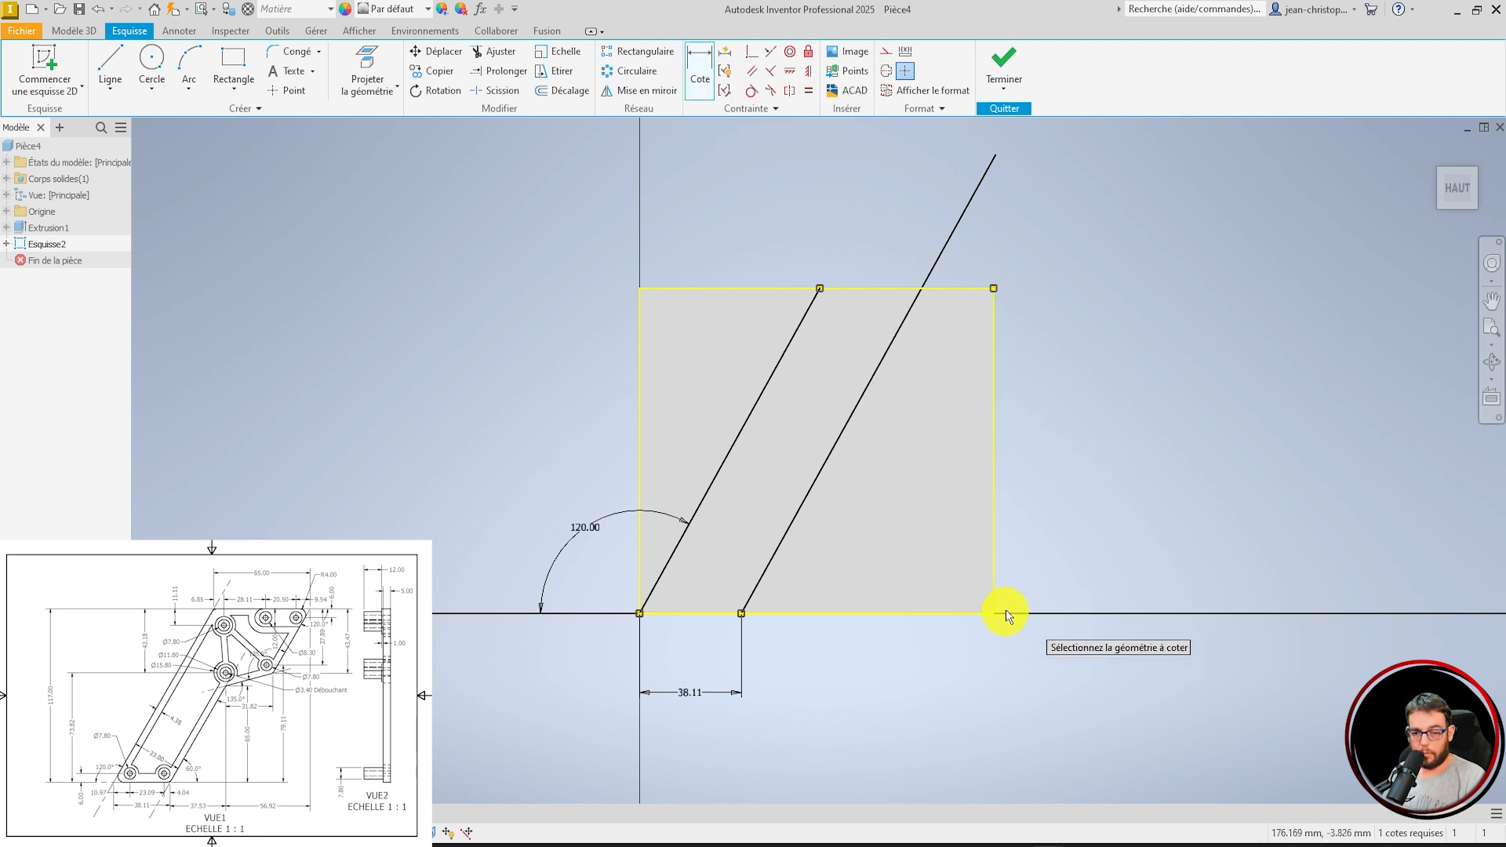
pyautogui.click(959, 616)
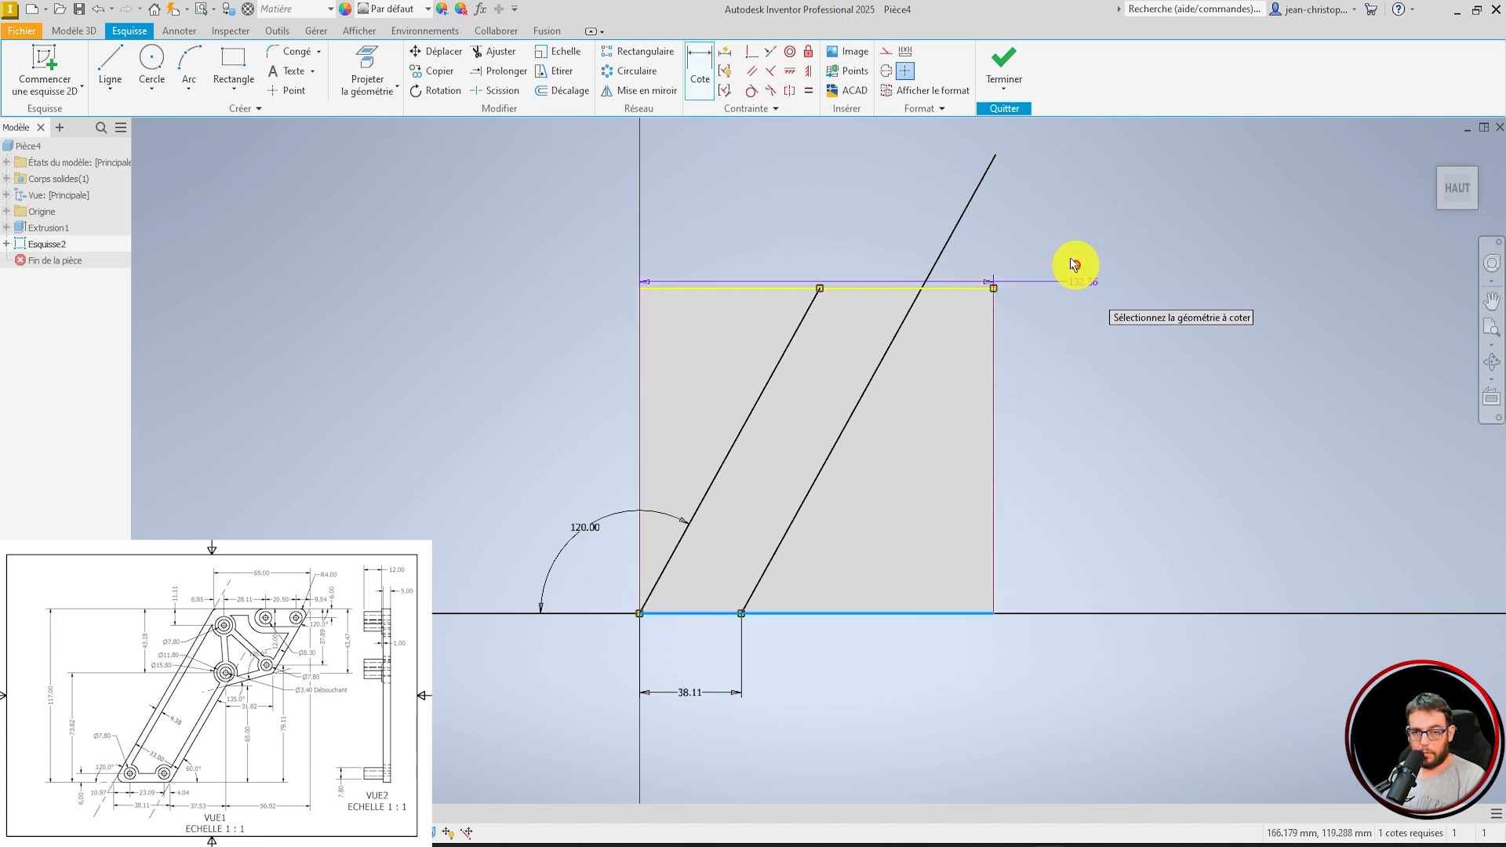
pyautogui.click(994, 157)
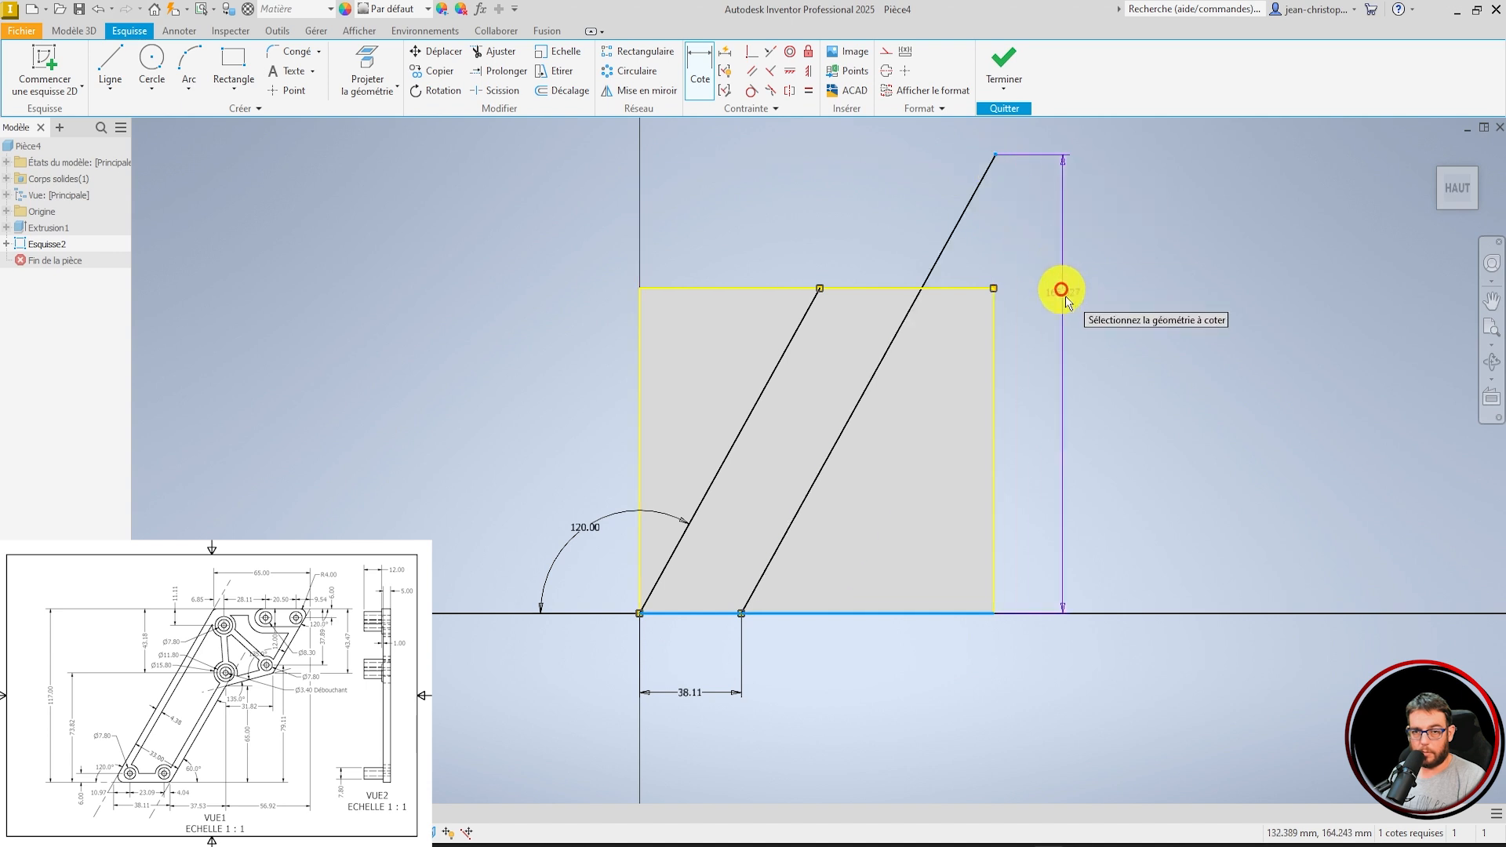
pyautogui.click(1133, 422)
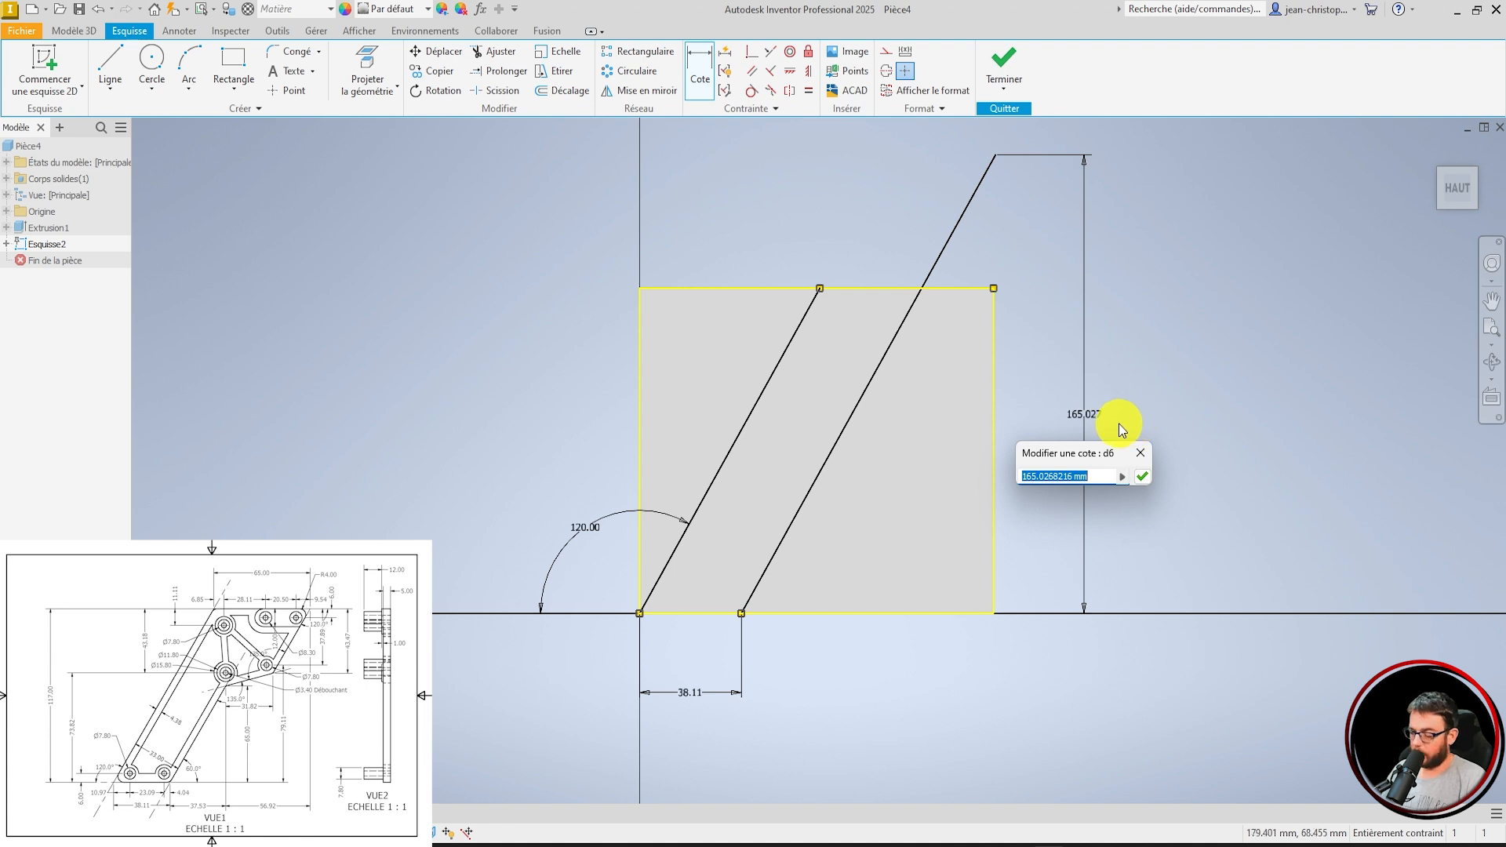
pyautogui.write('65')
pyautogui.press('Return')
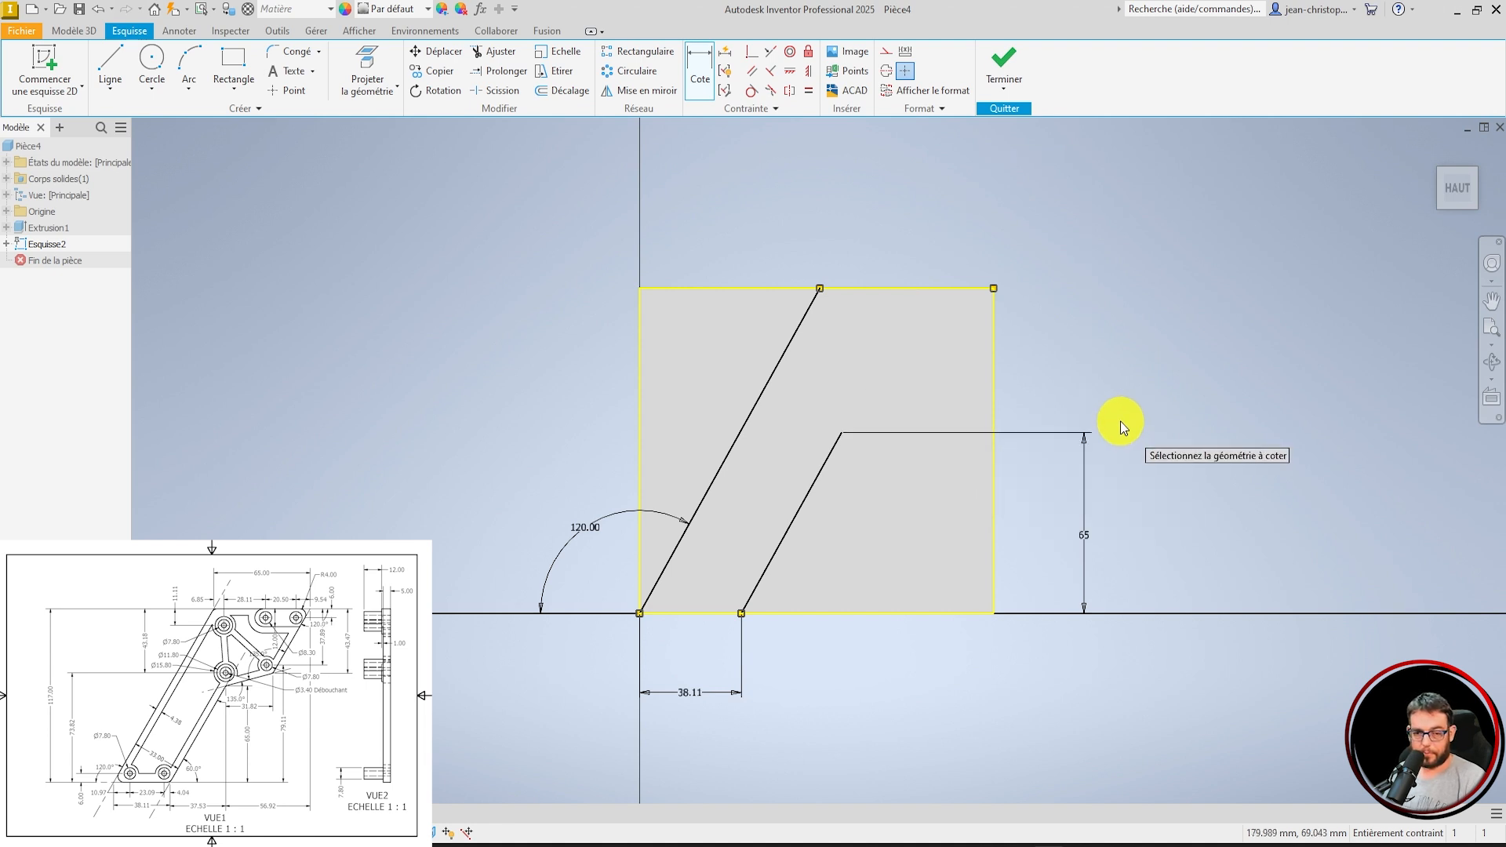
# Draw a short slanted line from the plate's upper-right corner down into the face.
pyautogui.click(109, 59)
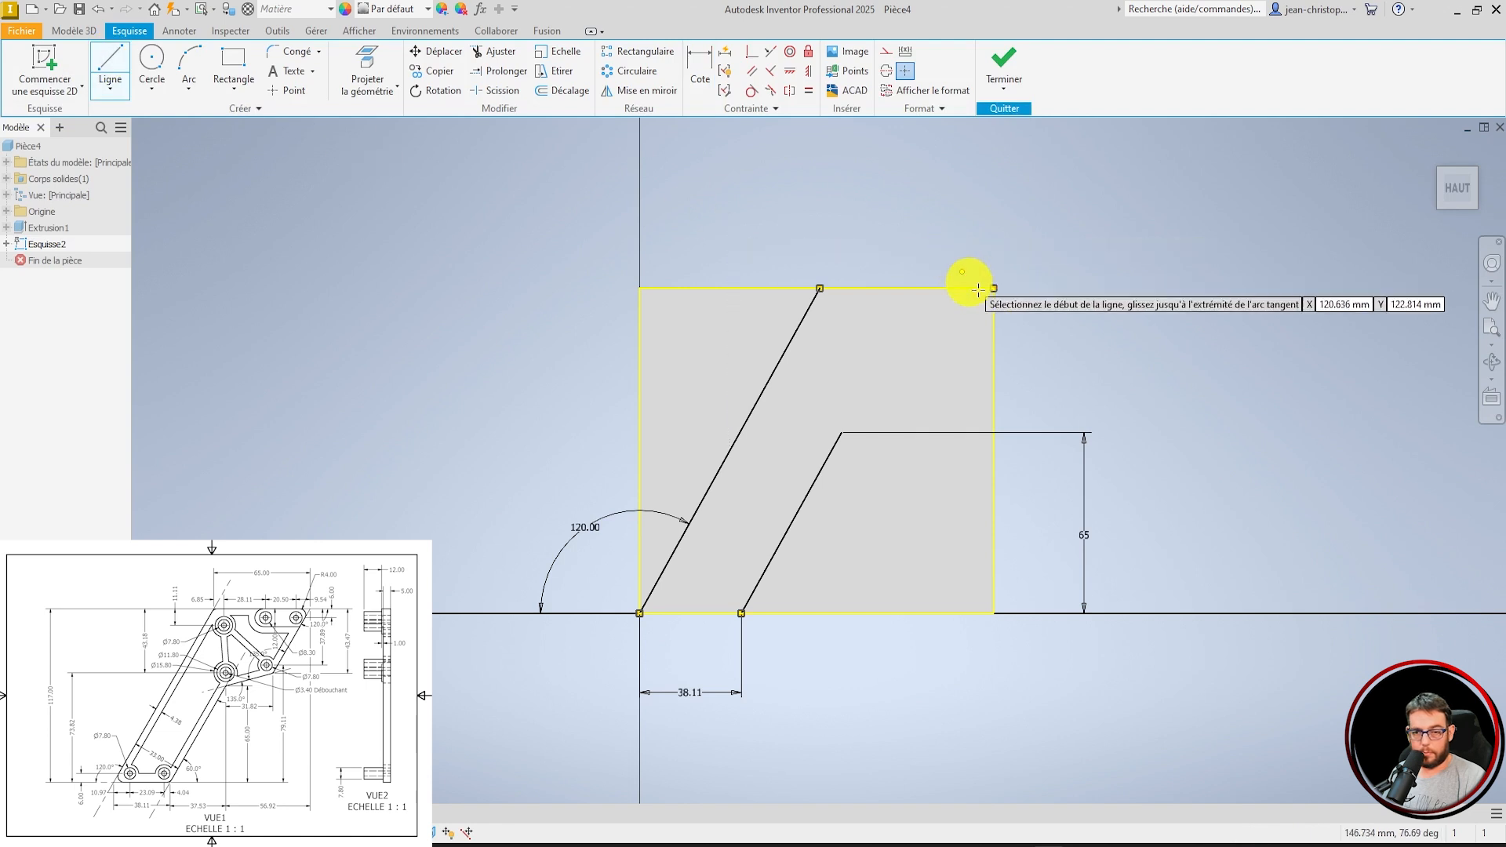
pyautogui.click(993, 289)
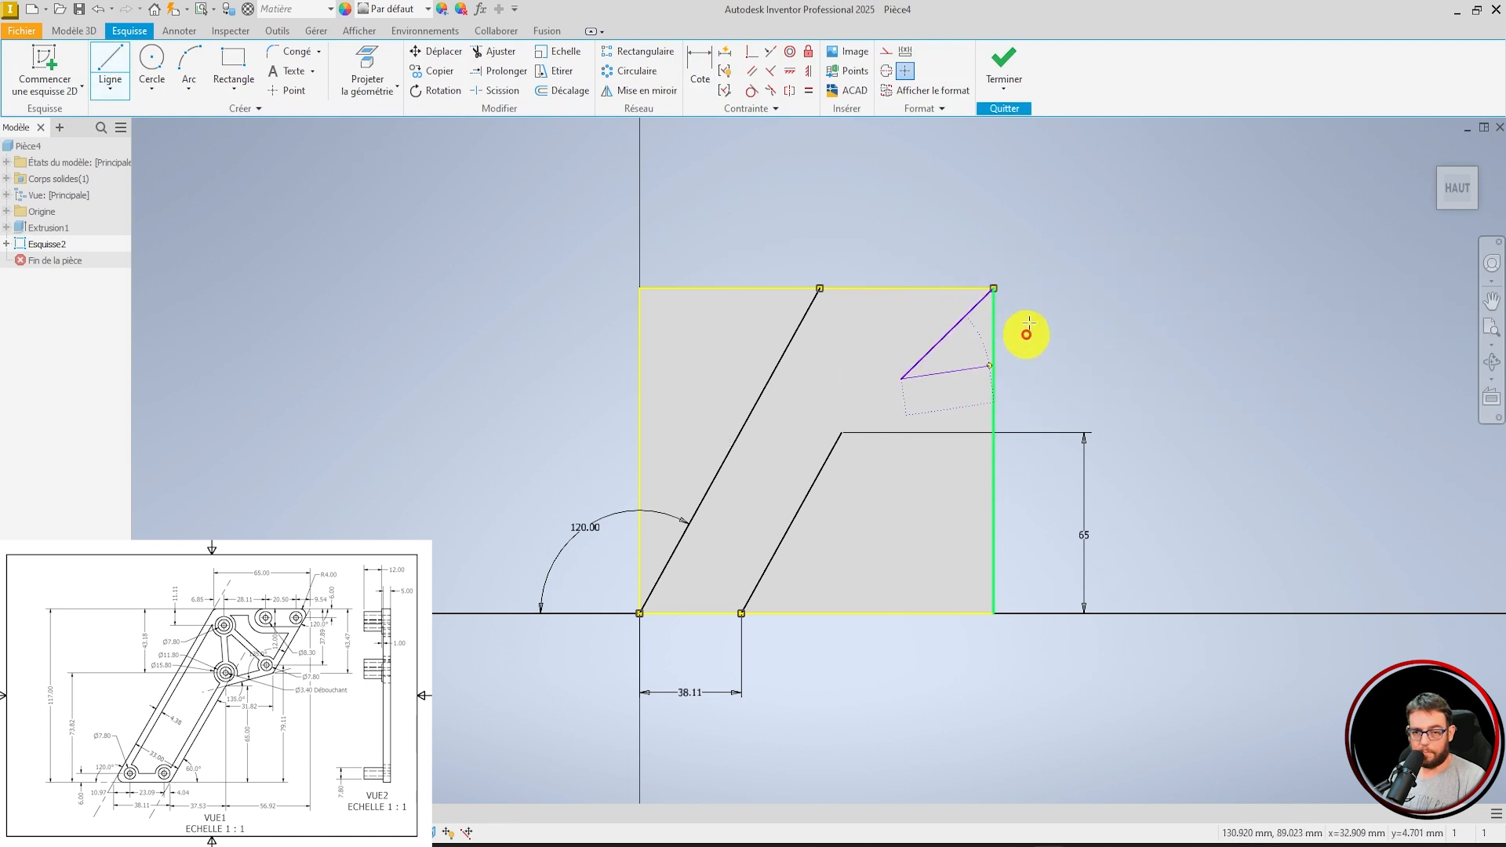
pyautogui.click(700, 71)
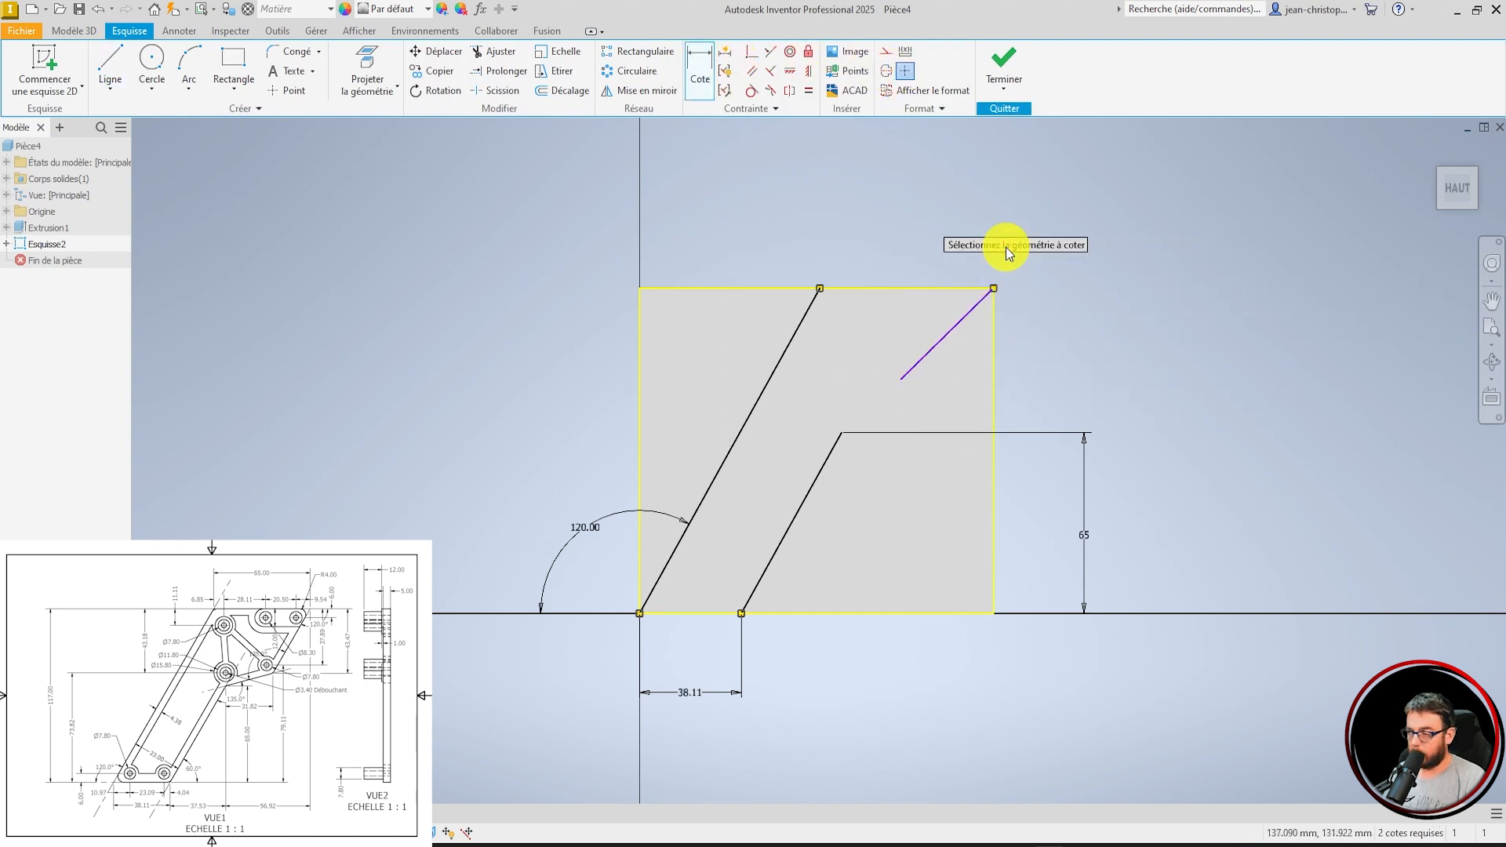
pyautogui.click(944, 288)
pyautogui.press('Escape')
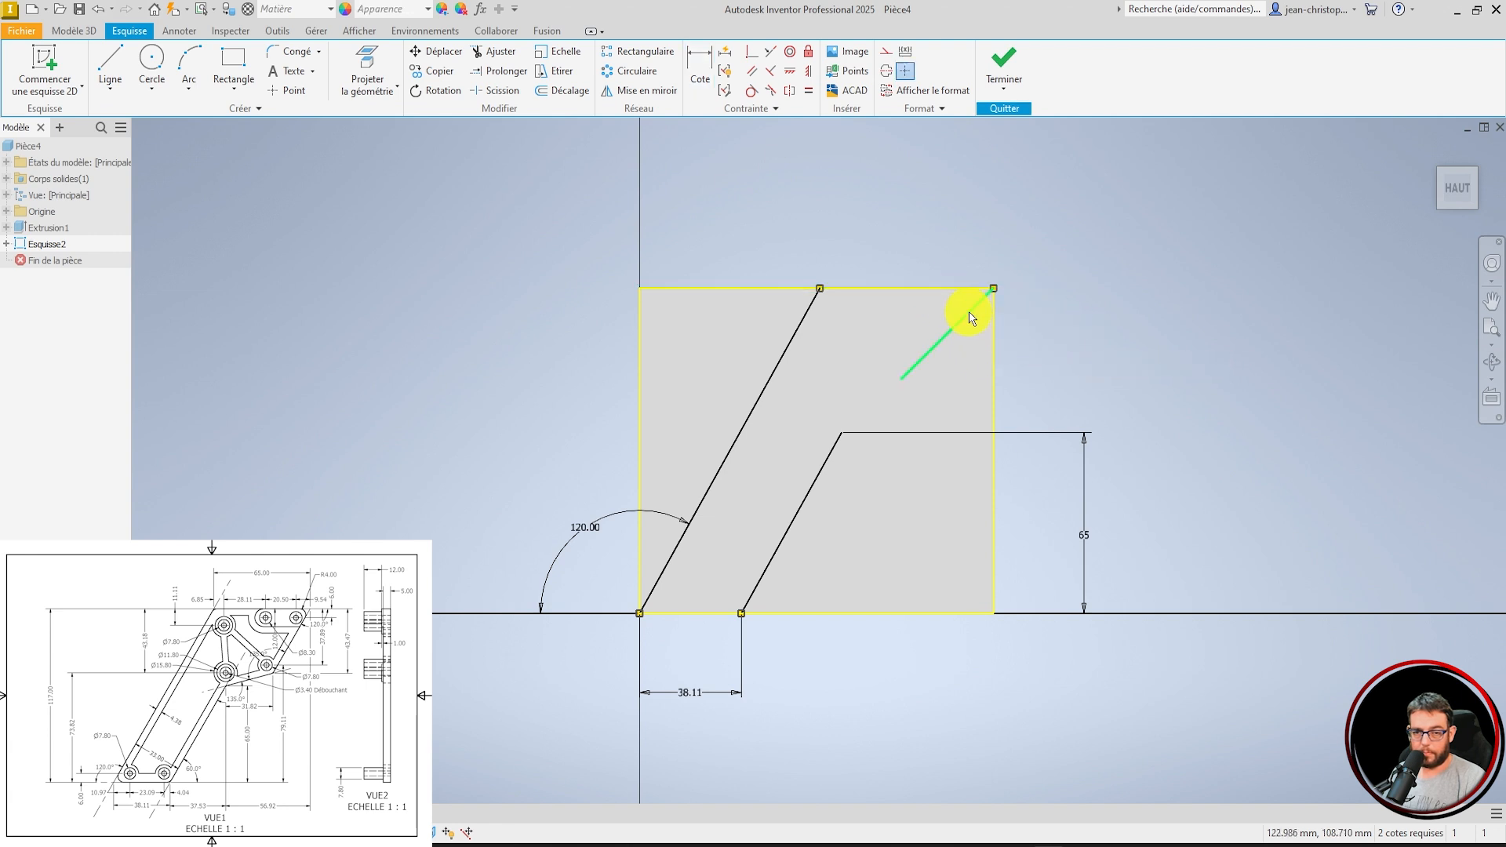
# Set the outer angle between the short slanted line and the plate's upper edge to 120 degrees.
pyautogui.click(696, 63)
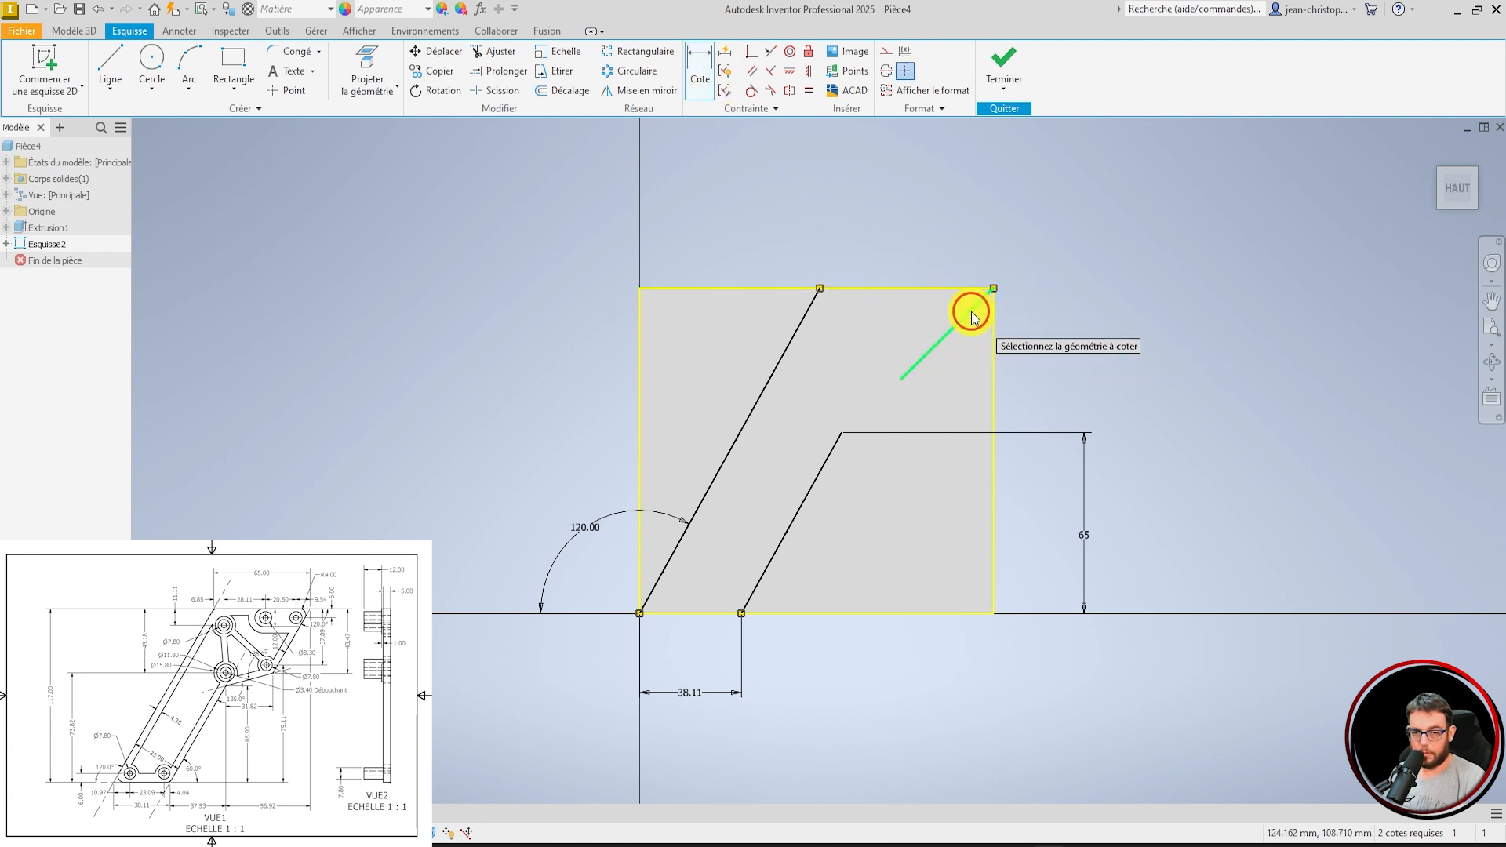
pyautogui.click(930, 288)
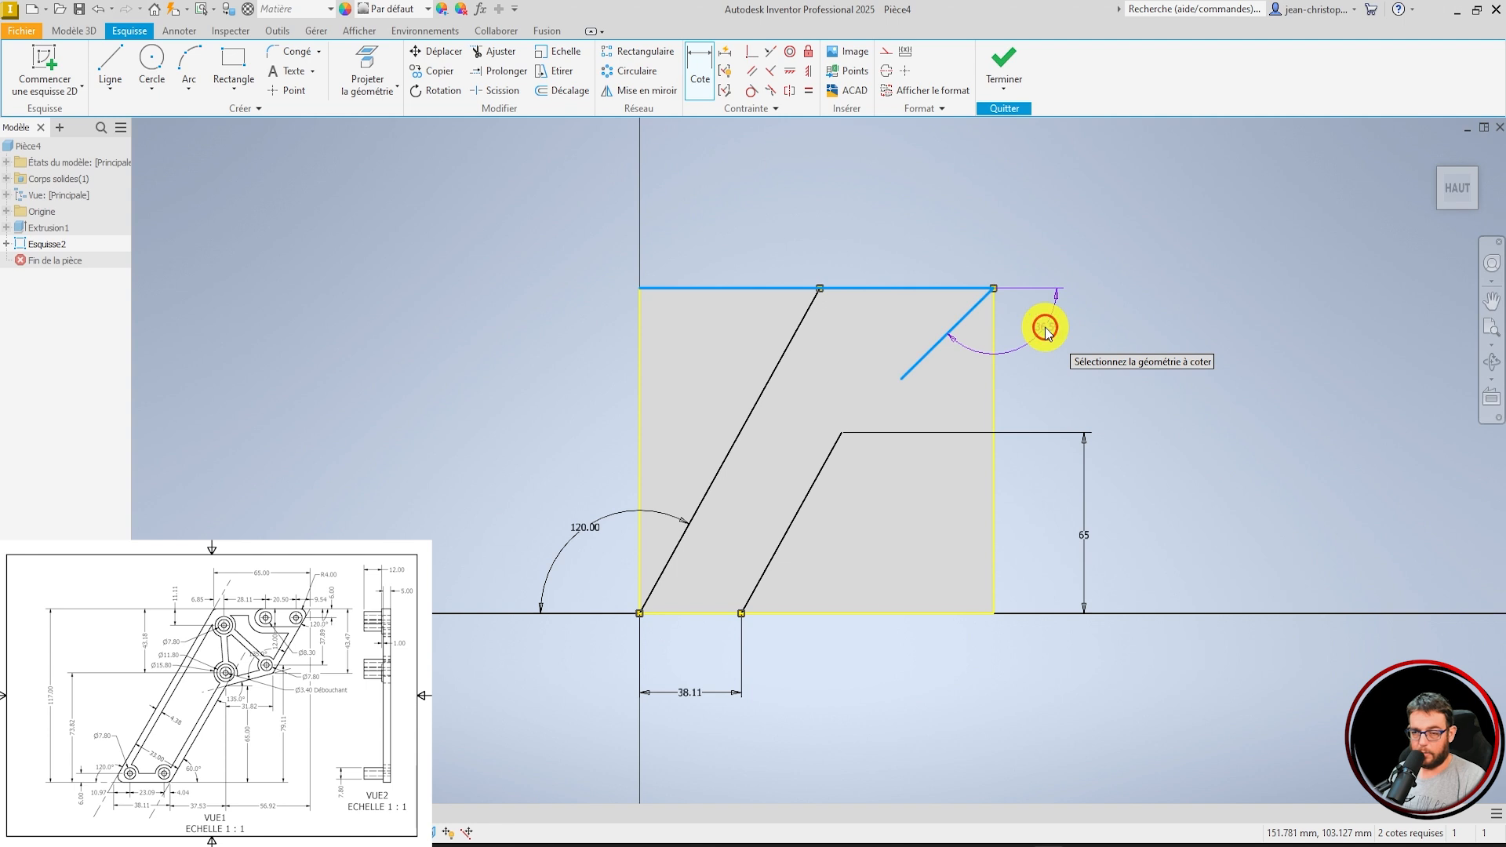
pyautogui.click(1045, 329)
pyautogui.write('120')
pyautogui.press('Return')
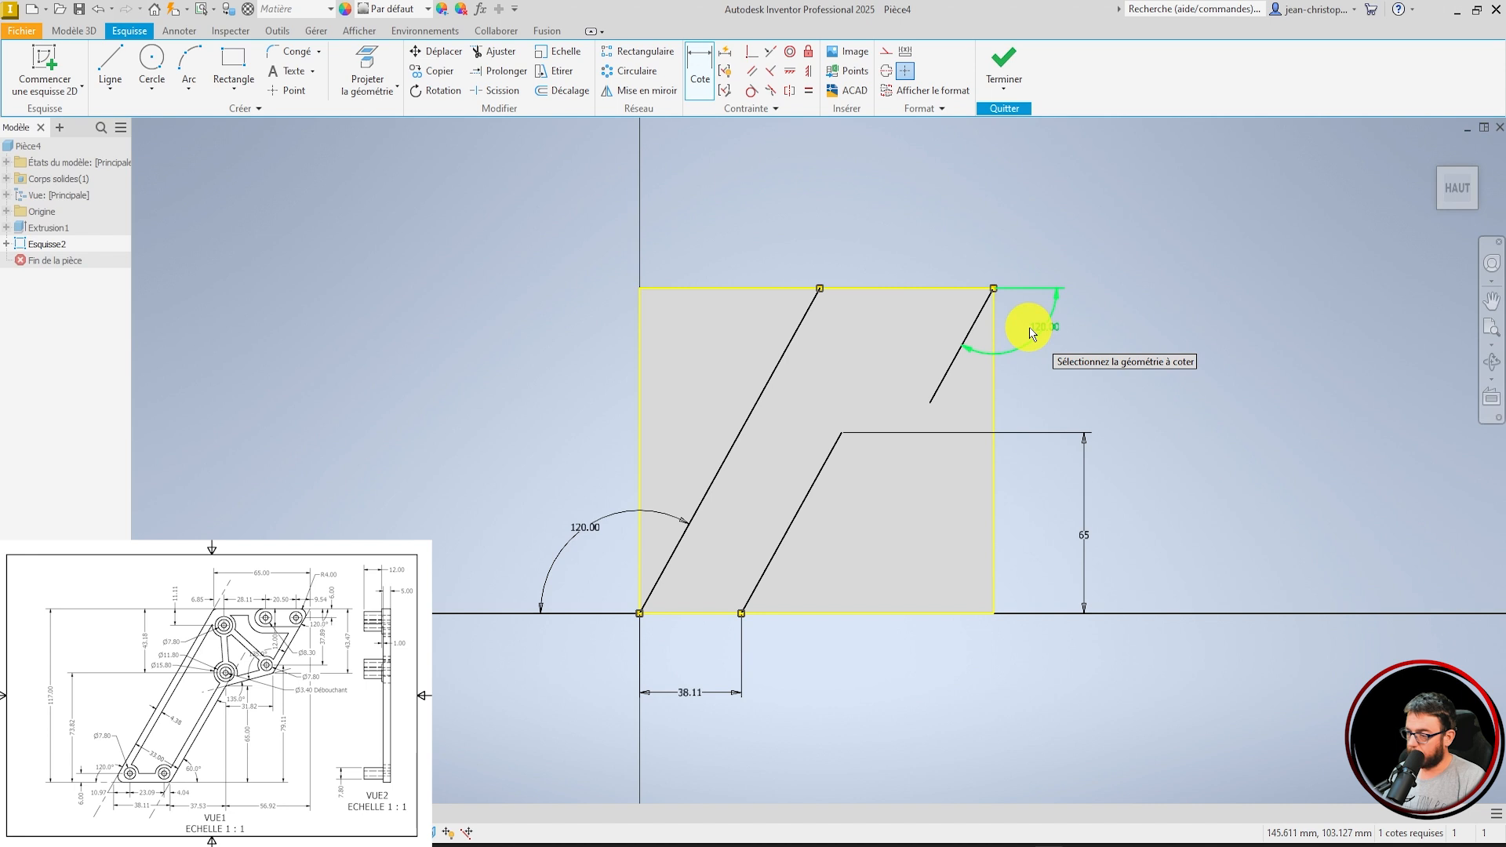
# Set the vertical distance between the two ends of the short slanted line to 43.47 mm.
pyautogui.click(991, 290)
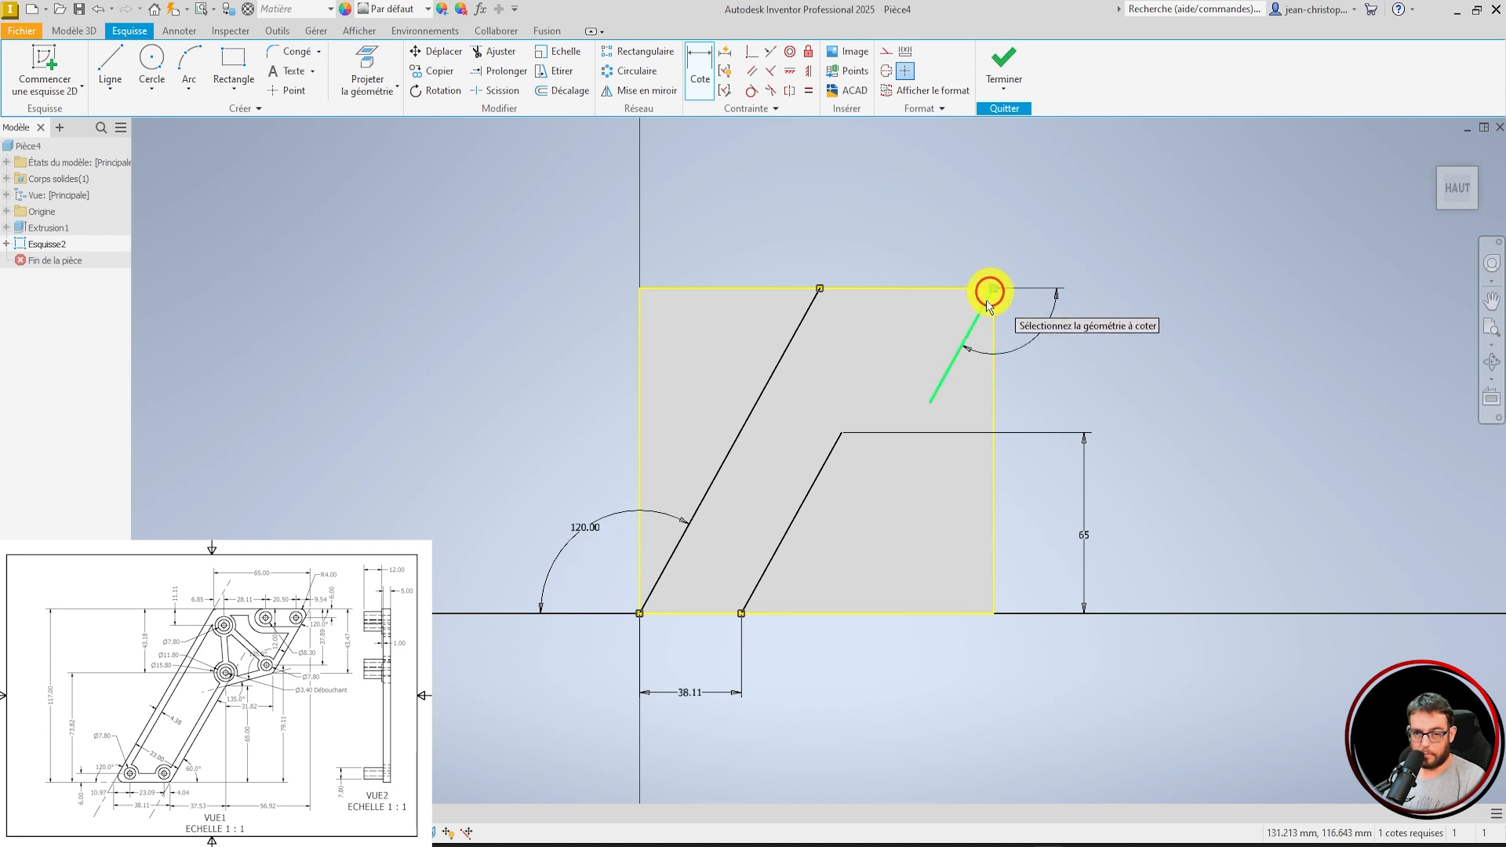
pyautogui.click(930, 404)
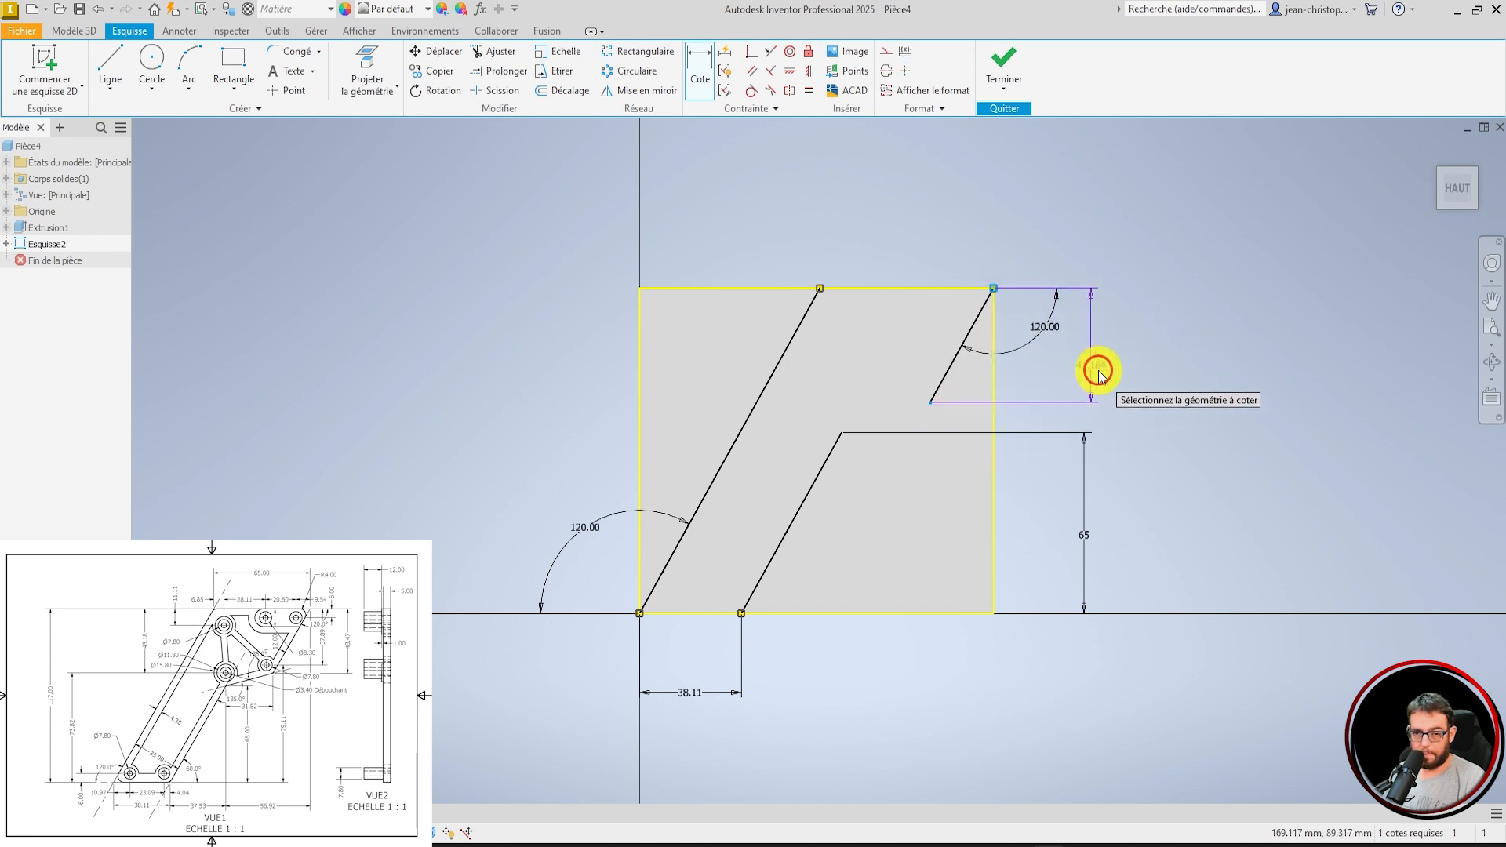
pyautogui.click(1108, 375)
pyautogui.write('43.47')
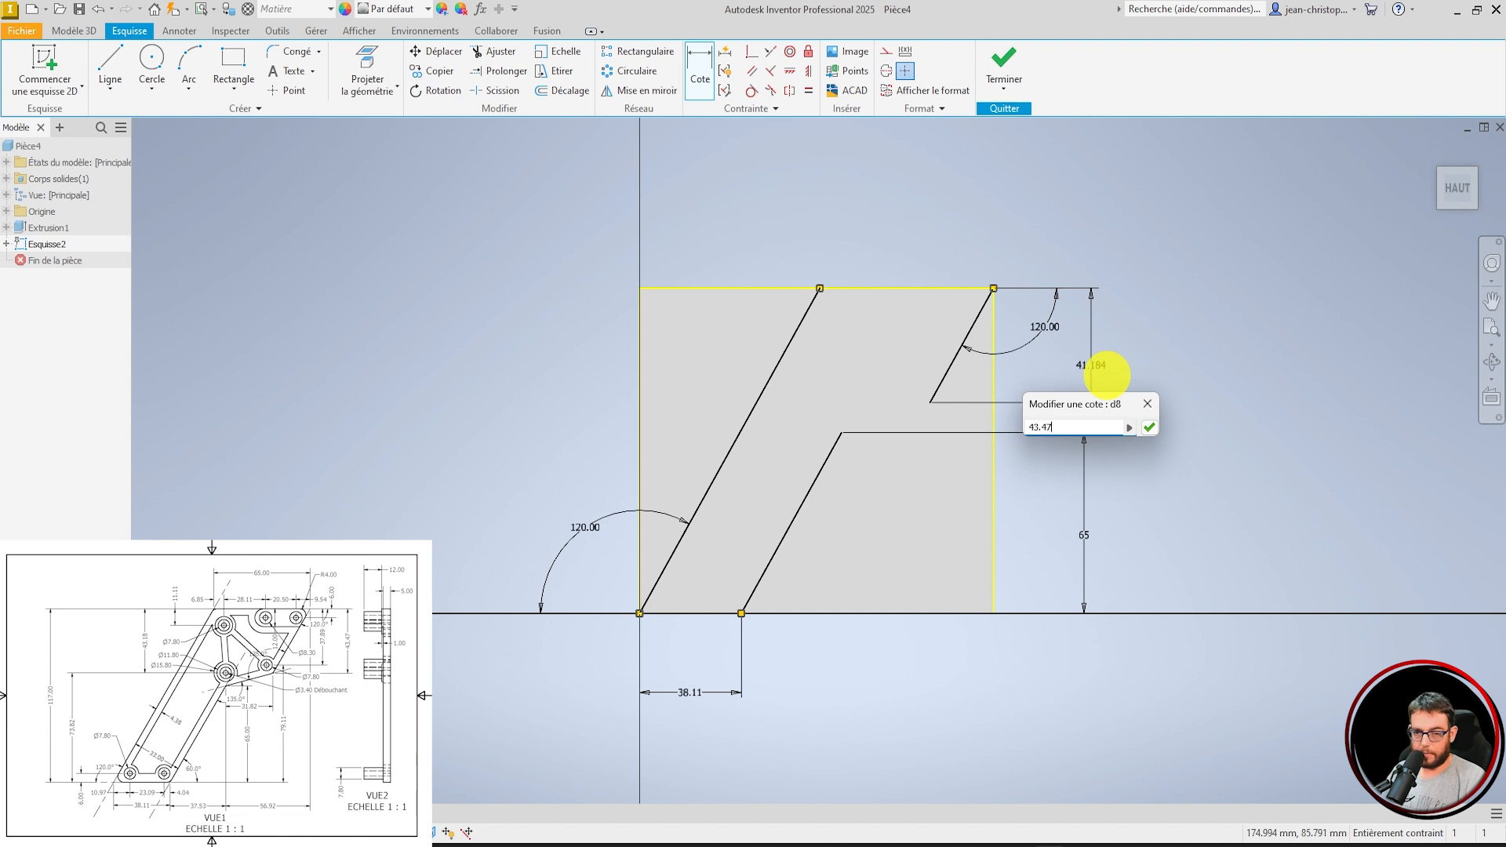
pyautogui.press('Return')
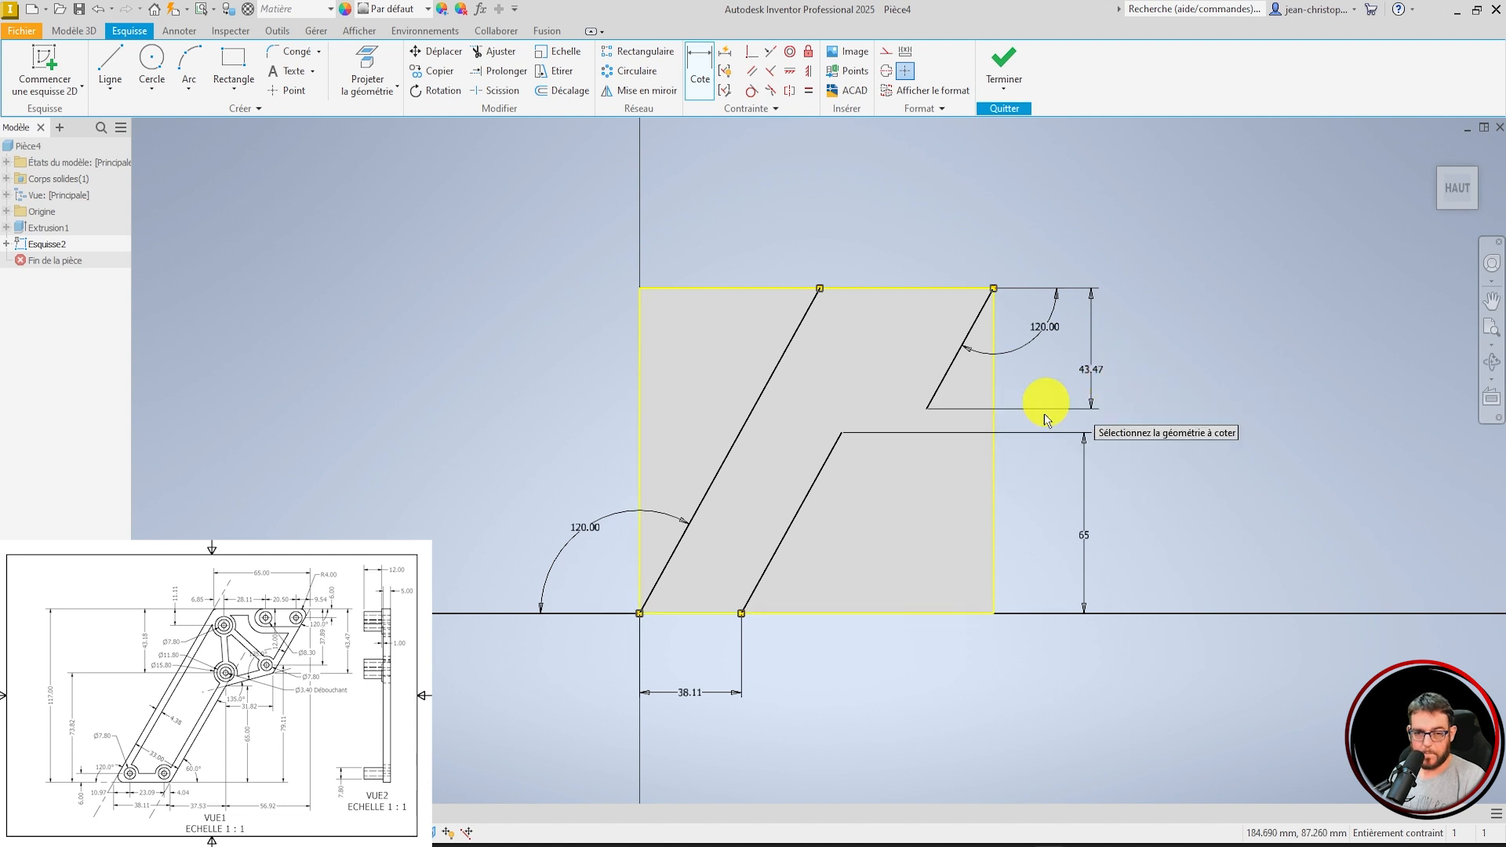
# Connect the lower end of the short slanted line to the upper end of the second slanted line with a line.
pyautogui.click(109, 61)
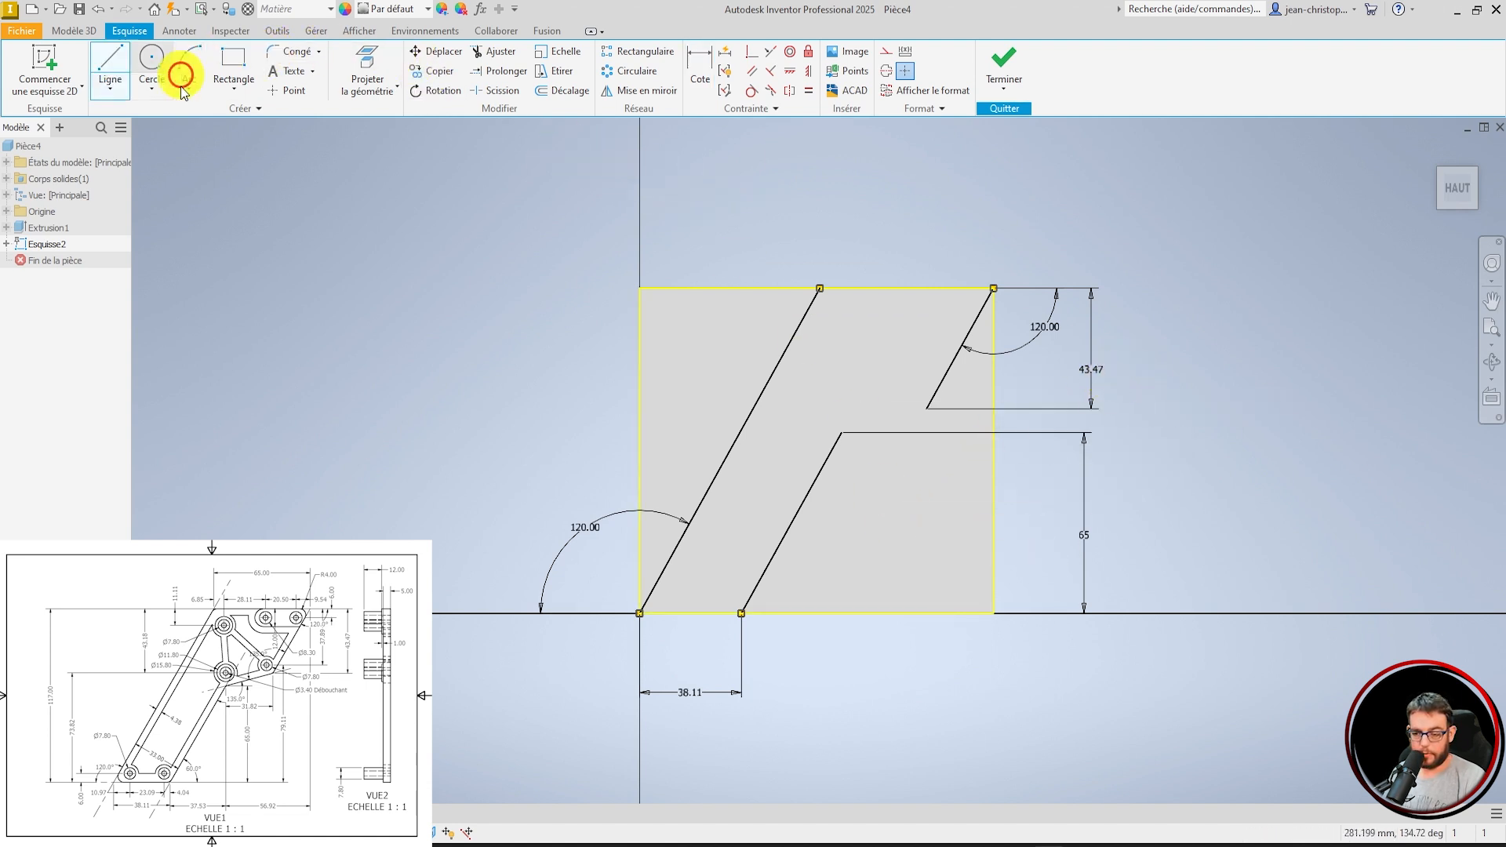
pyautogui.scroll(3, 948, 411)
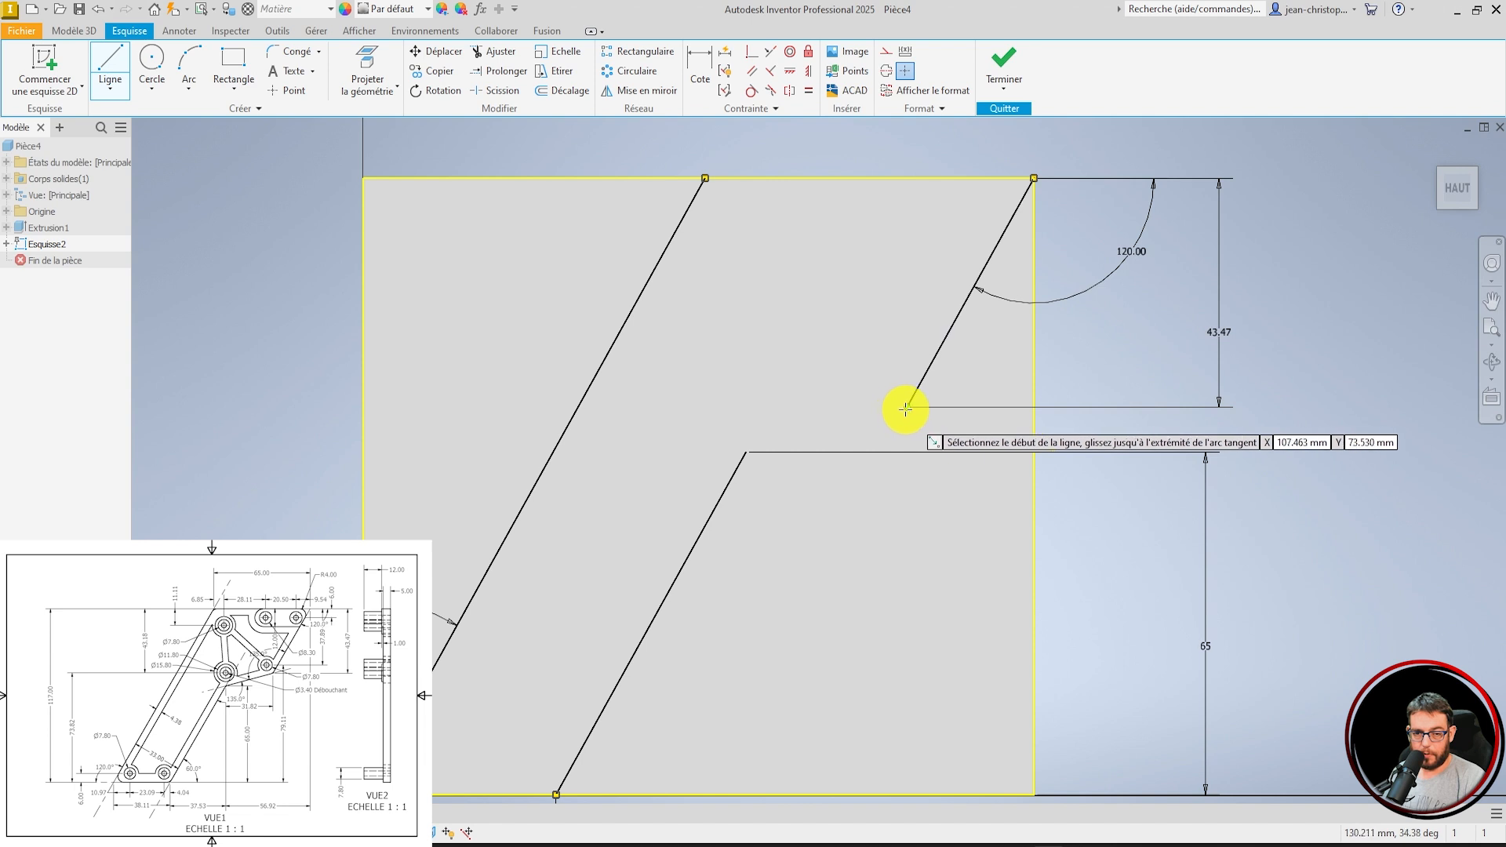
pyautogui.click(906, 408)
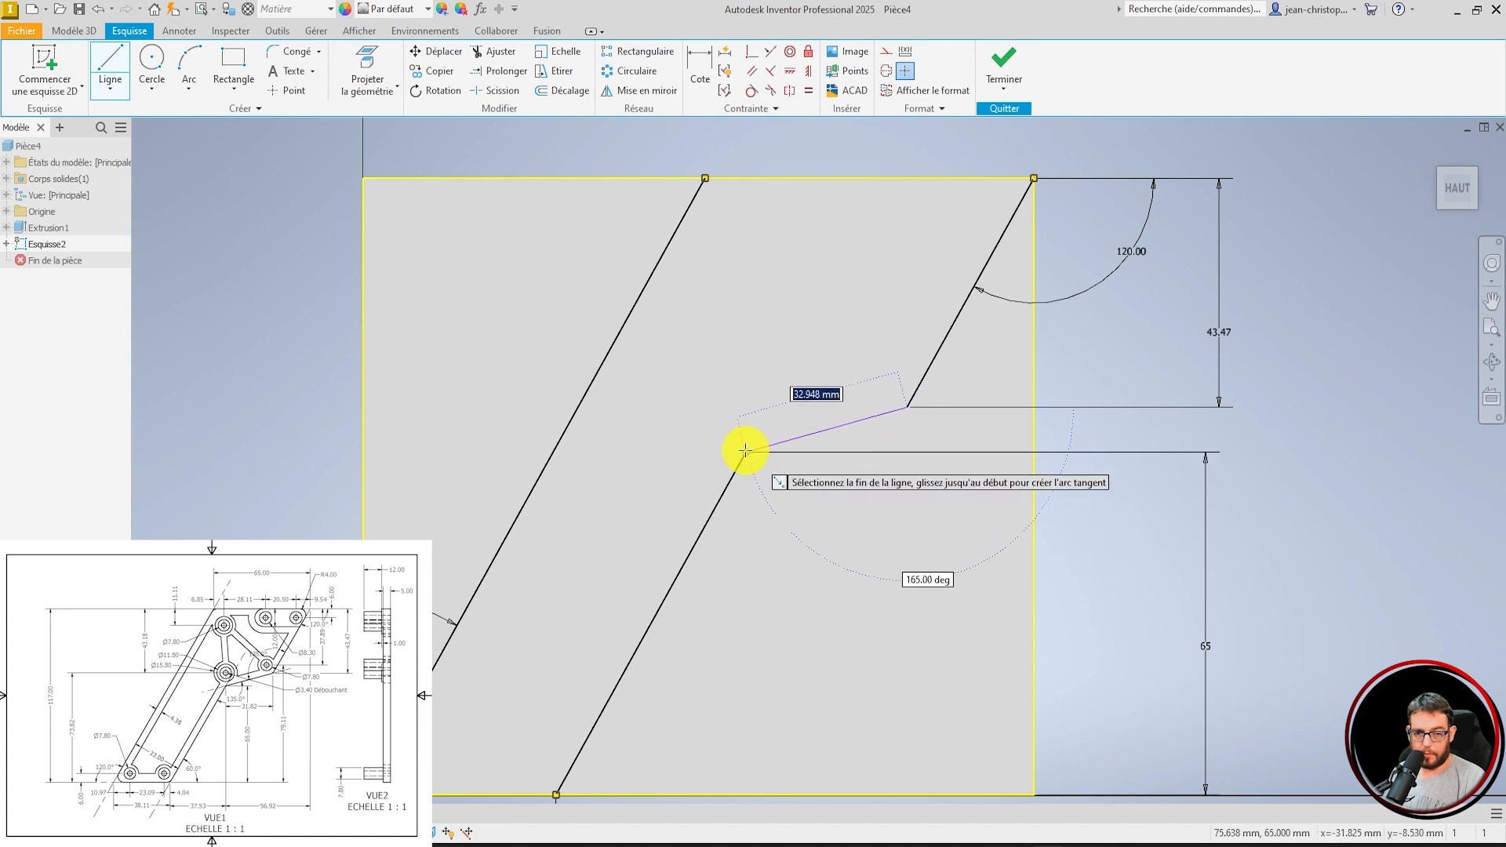
pyautogui.click(746, 453)
pyautogui.press('Escape')
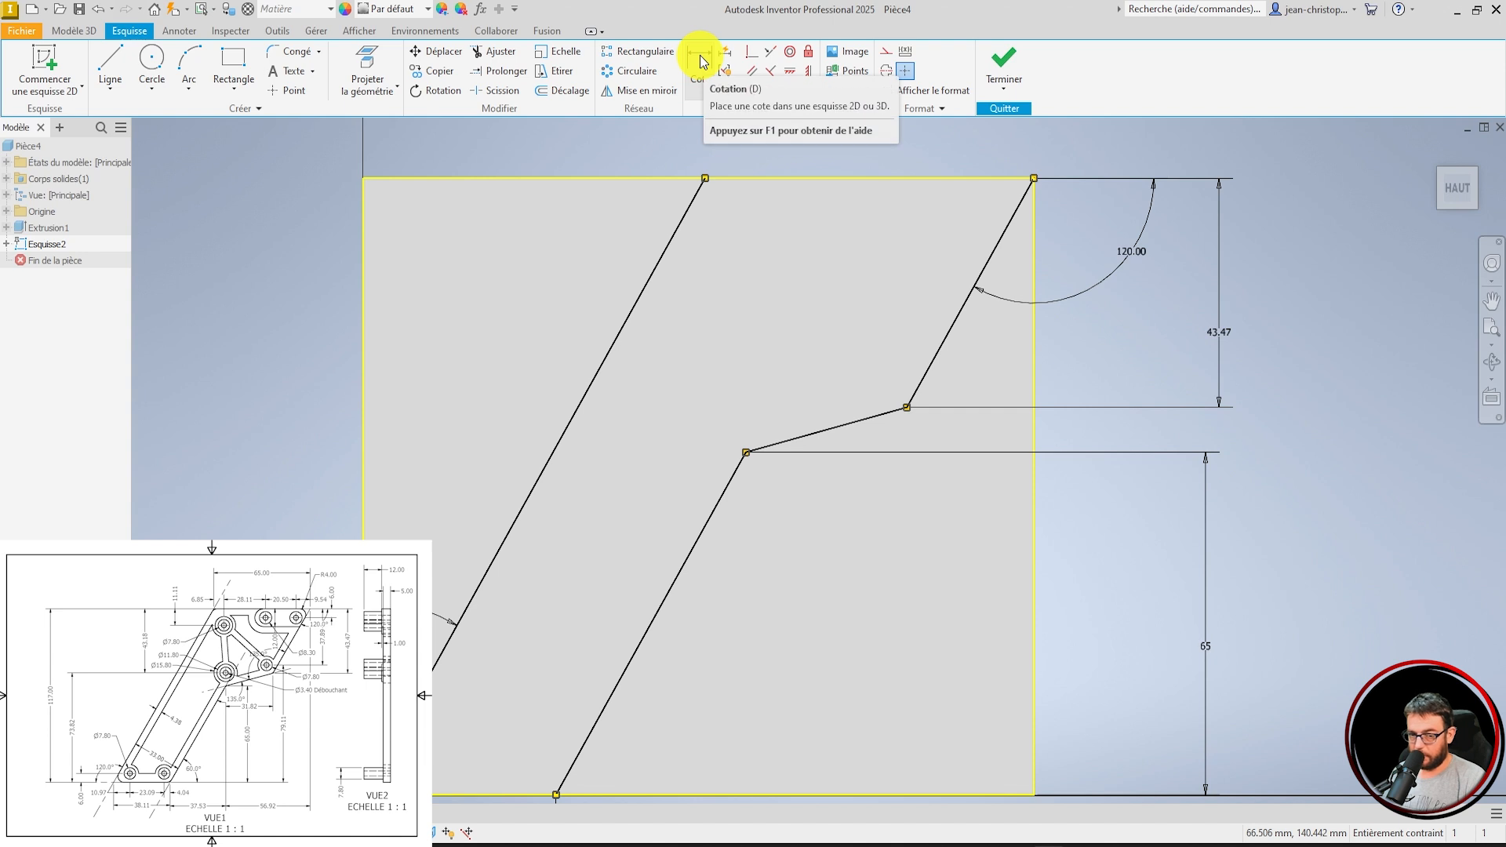
# Check the angles at both ends of the short connecting line without placing a dimension.
pyautogui.click(701, 61)
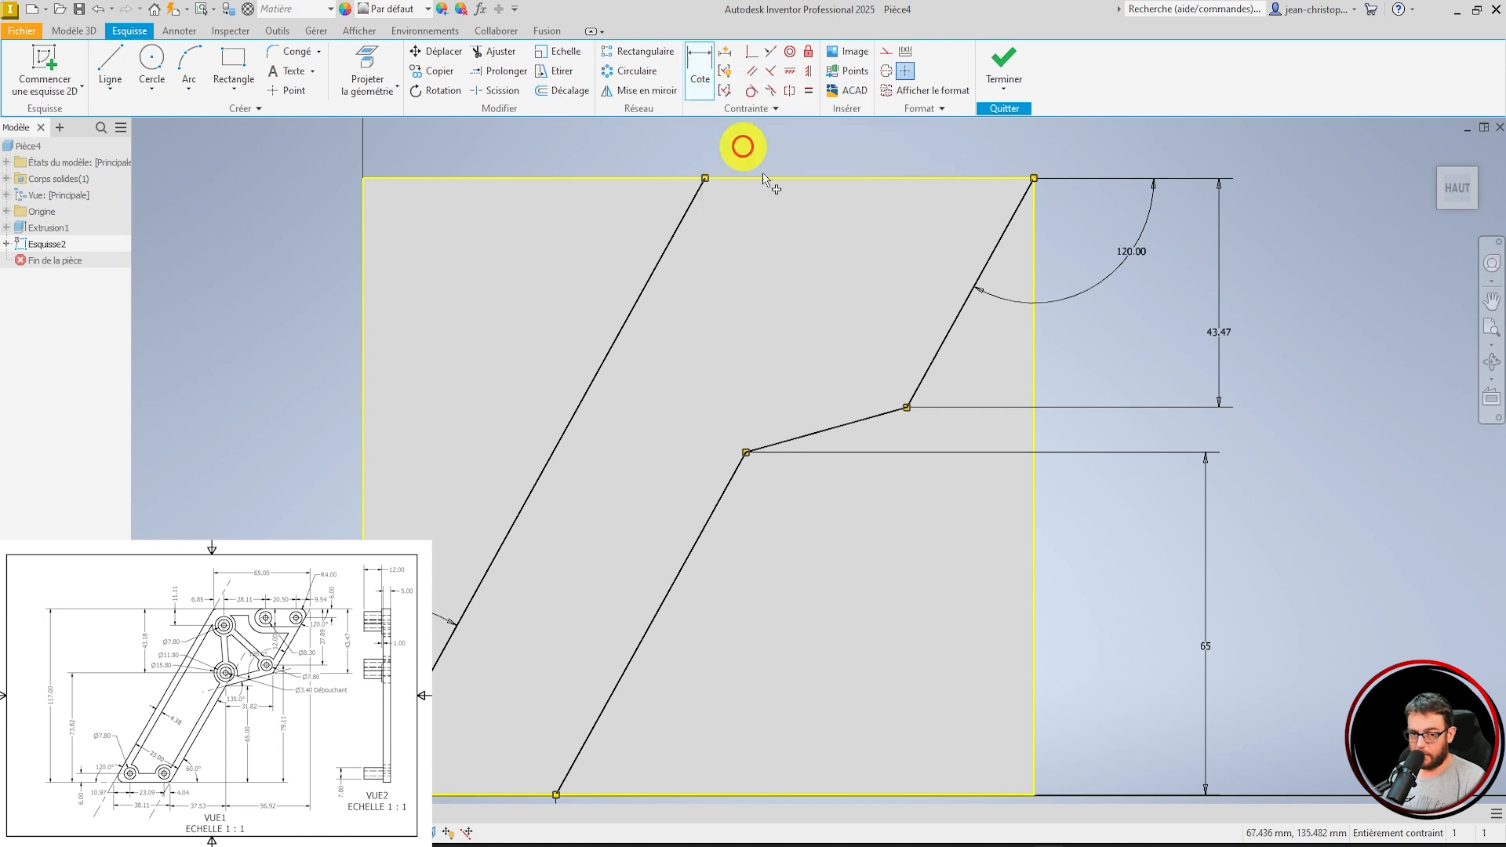
pyautogui.click(937, 353)
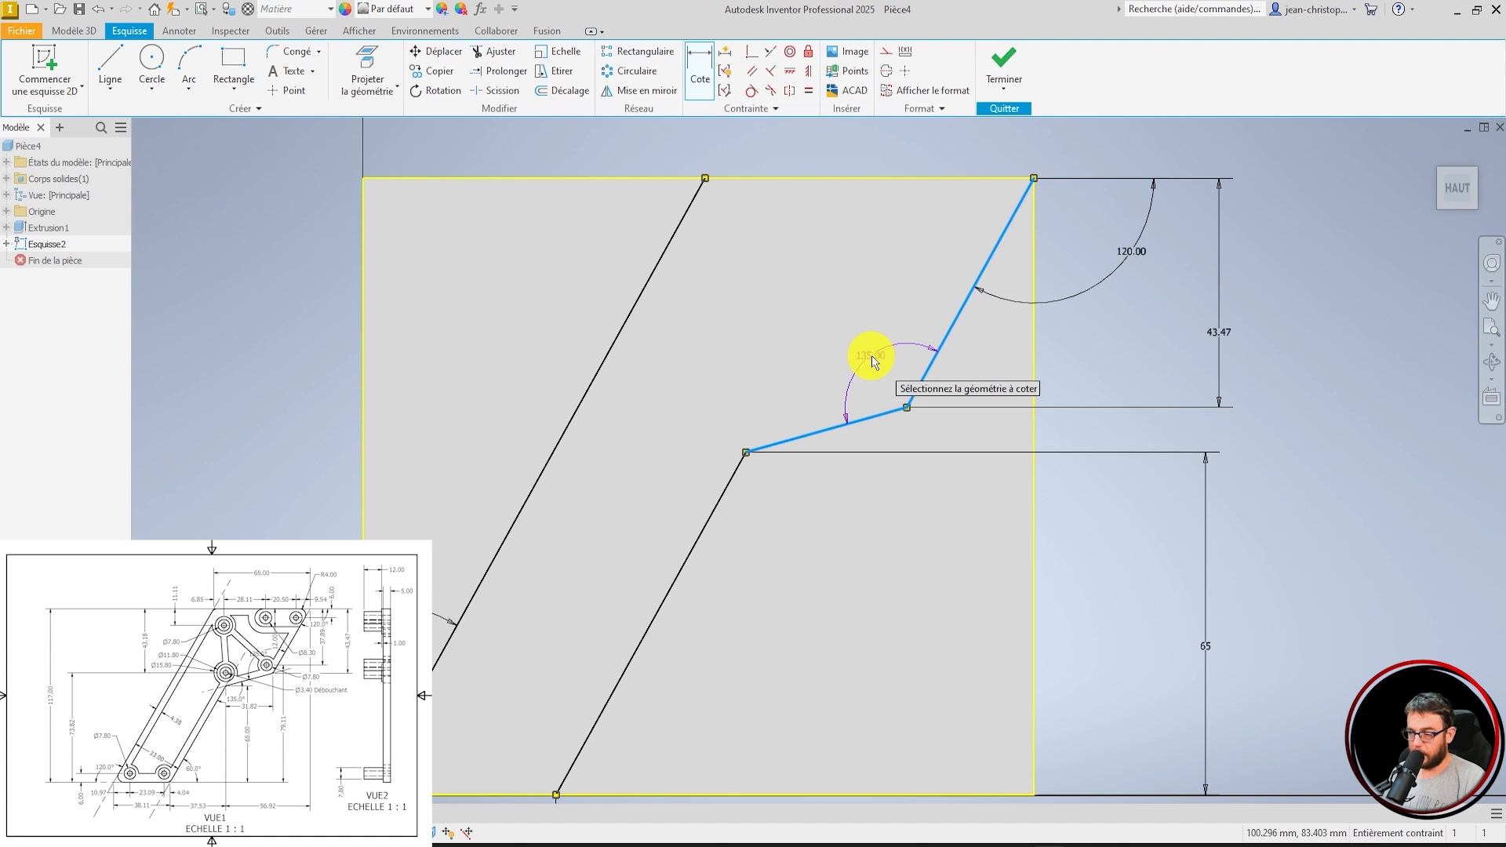
pyautogui.press('Escape')
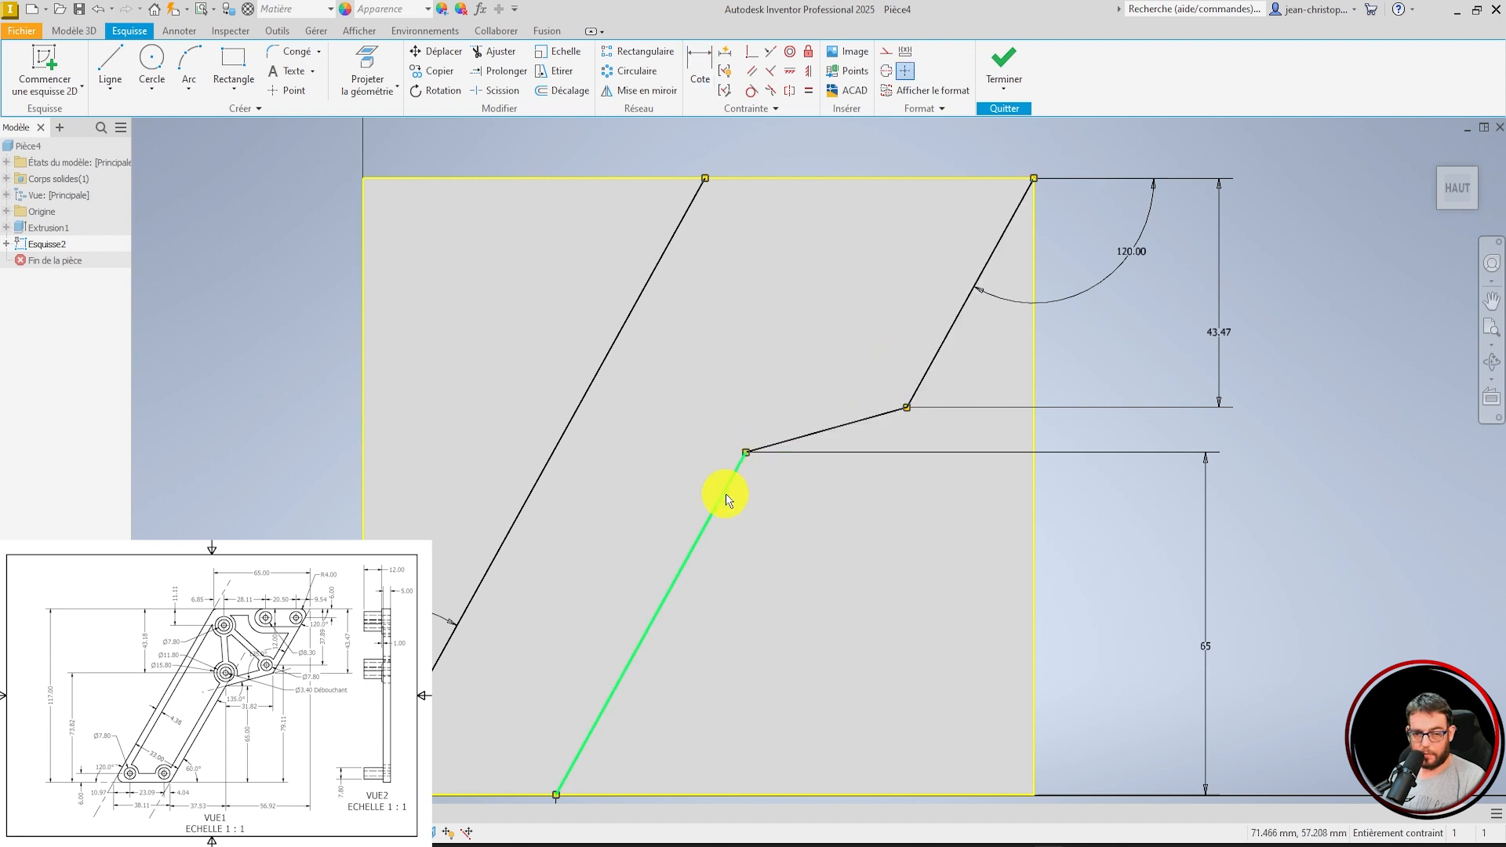
pyautogui.click(725, 498)
pyautogui.click(804, 437)
pyautogui.click(699, 64)
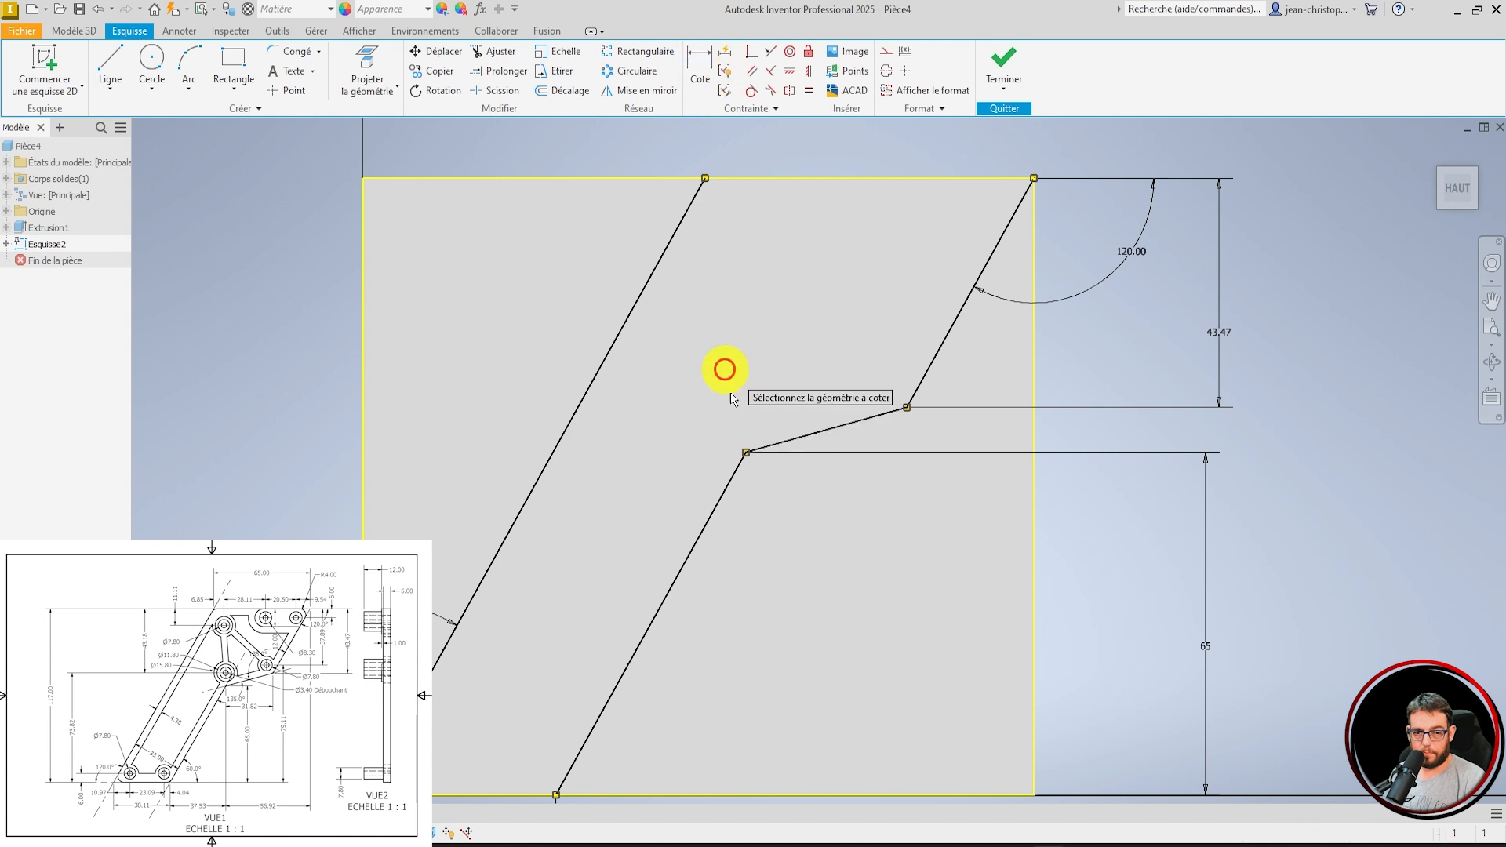
pyautogui.click(716, 504)
pyautogui.click(790, 440)
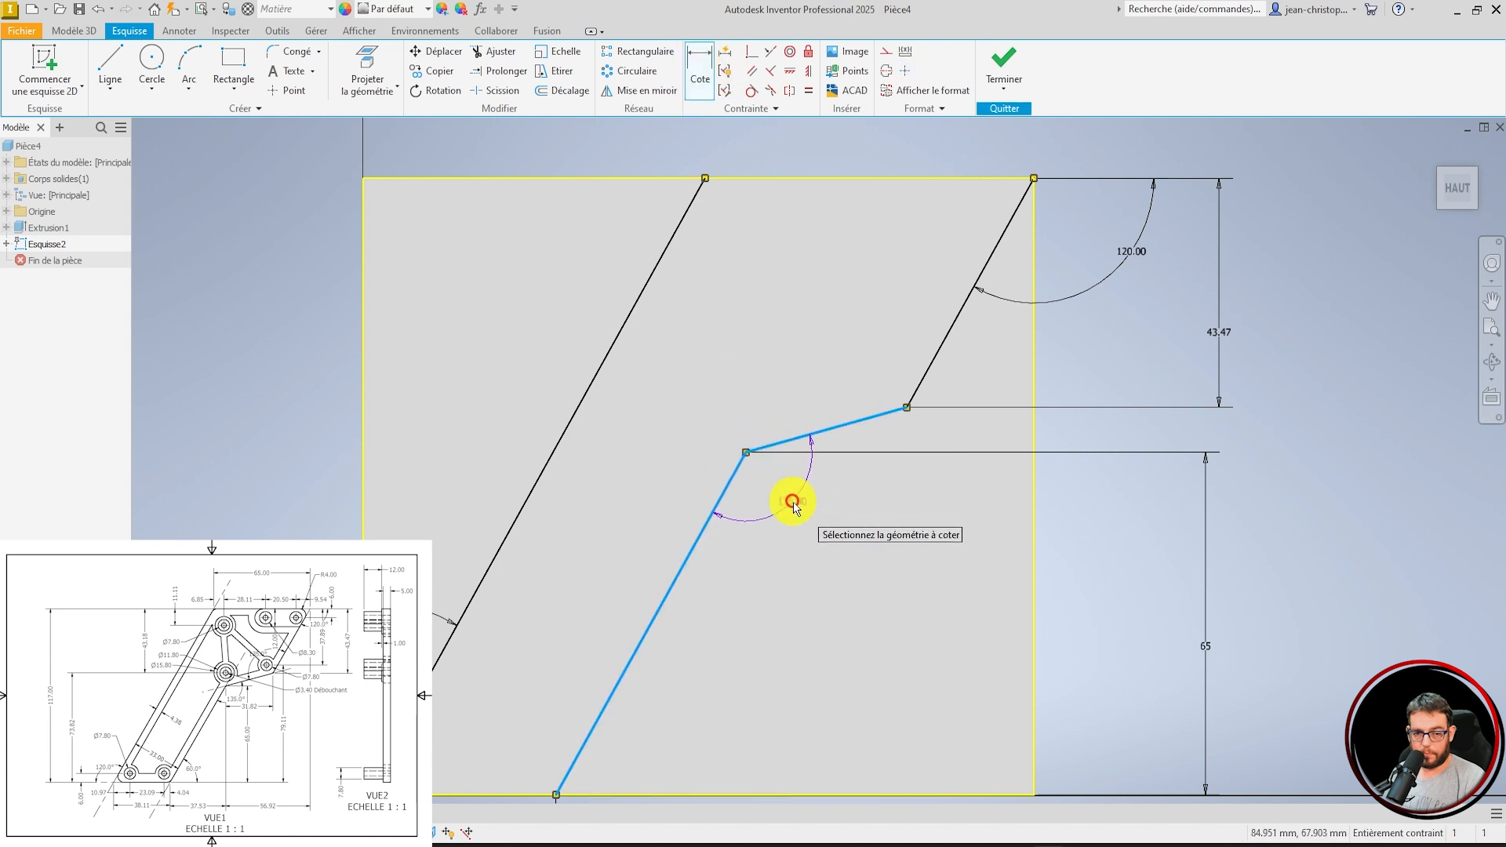
pyautogui.press('Escape')
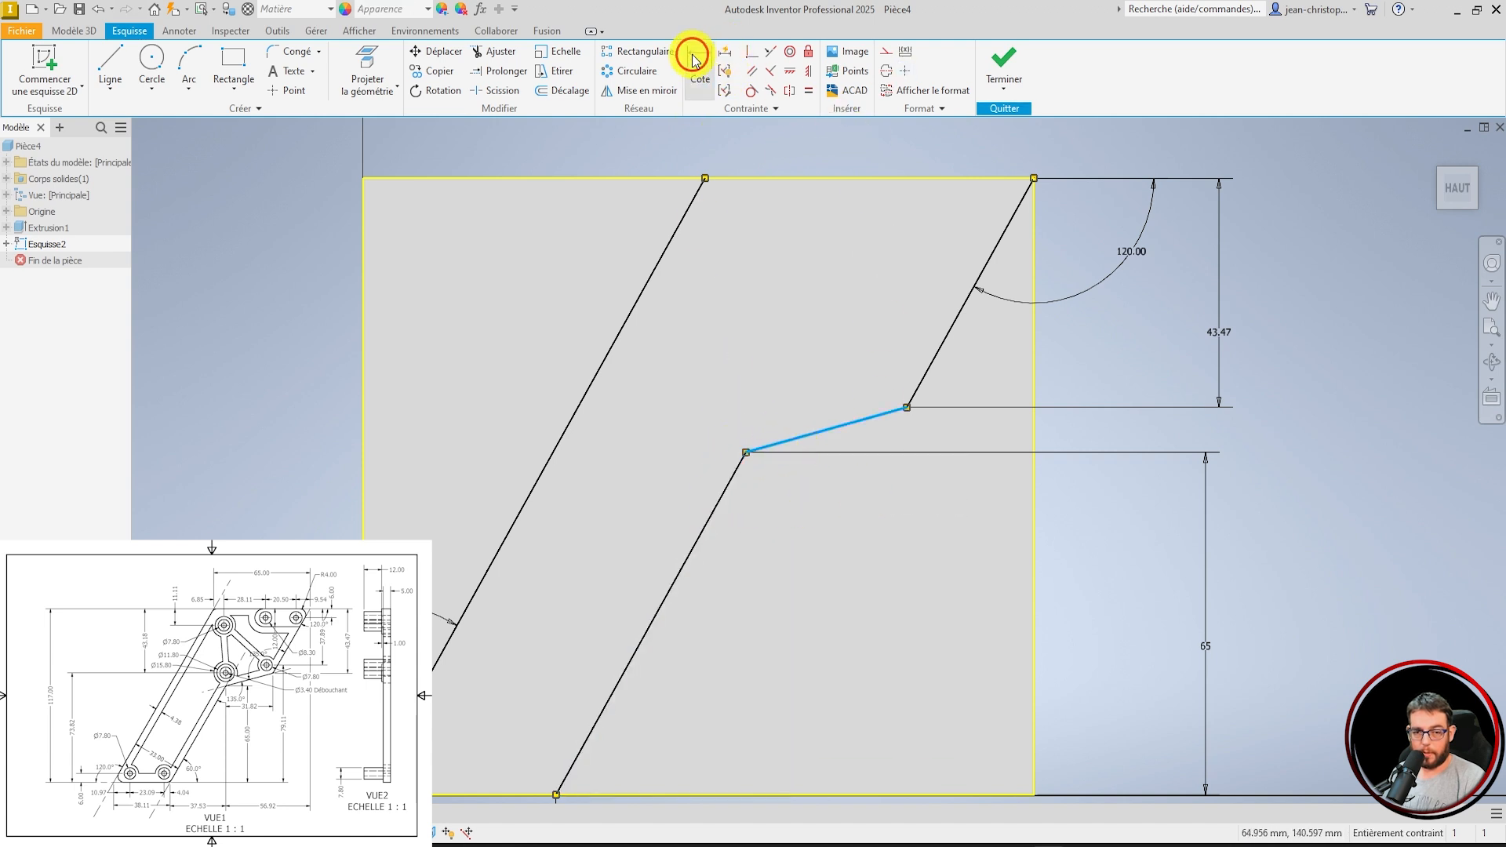
# Check the horizontal distance between the two ends of the connecting line without placing a dimension.
pyautogui.click(693, 60)
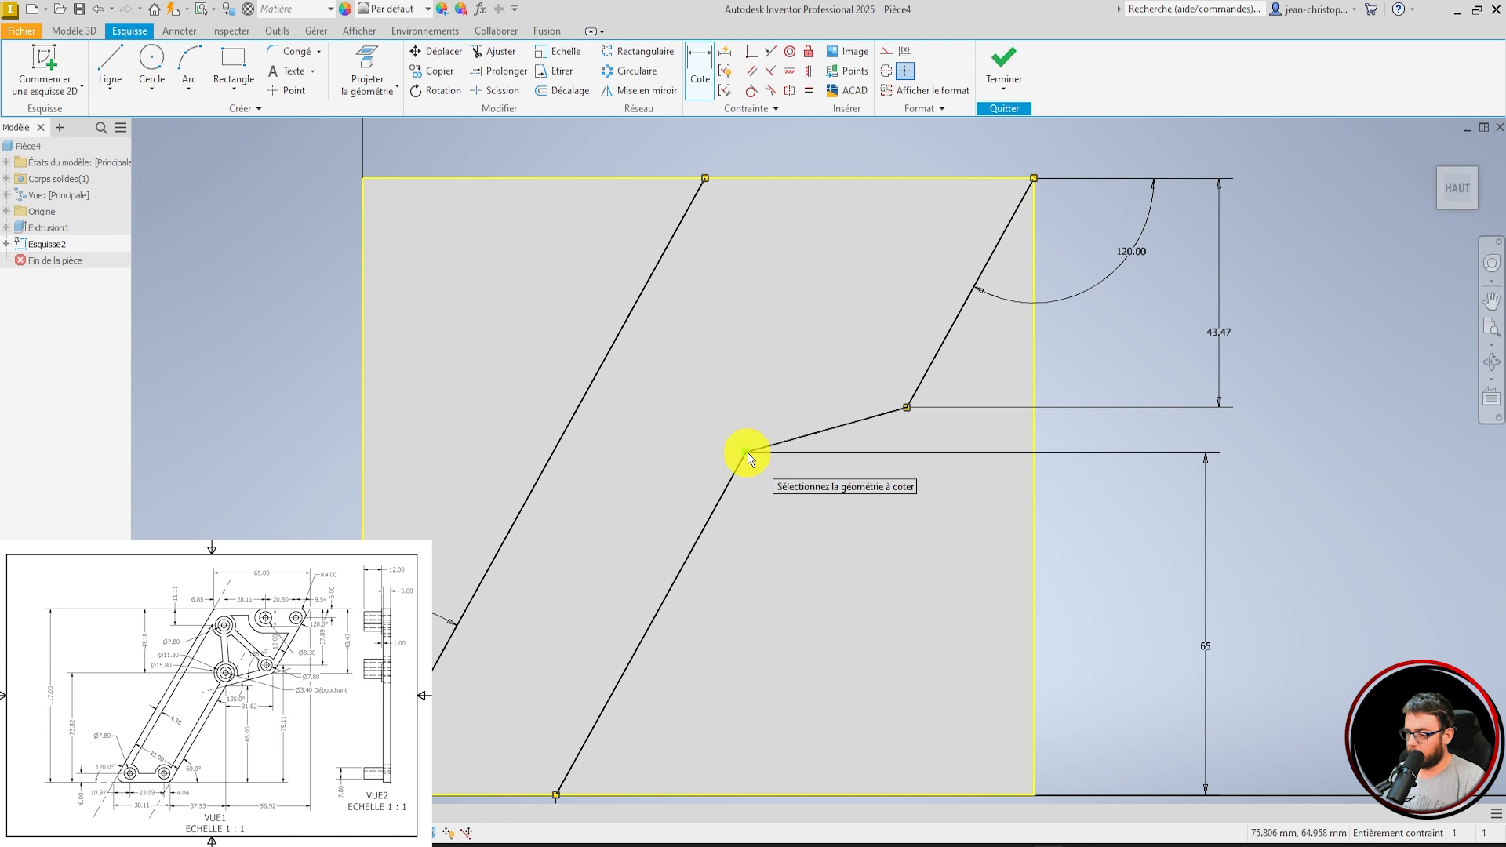
pyautogui.moveTo(747, 454)
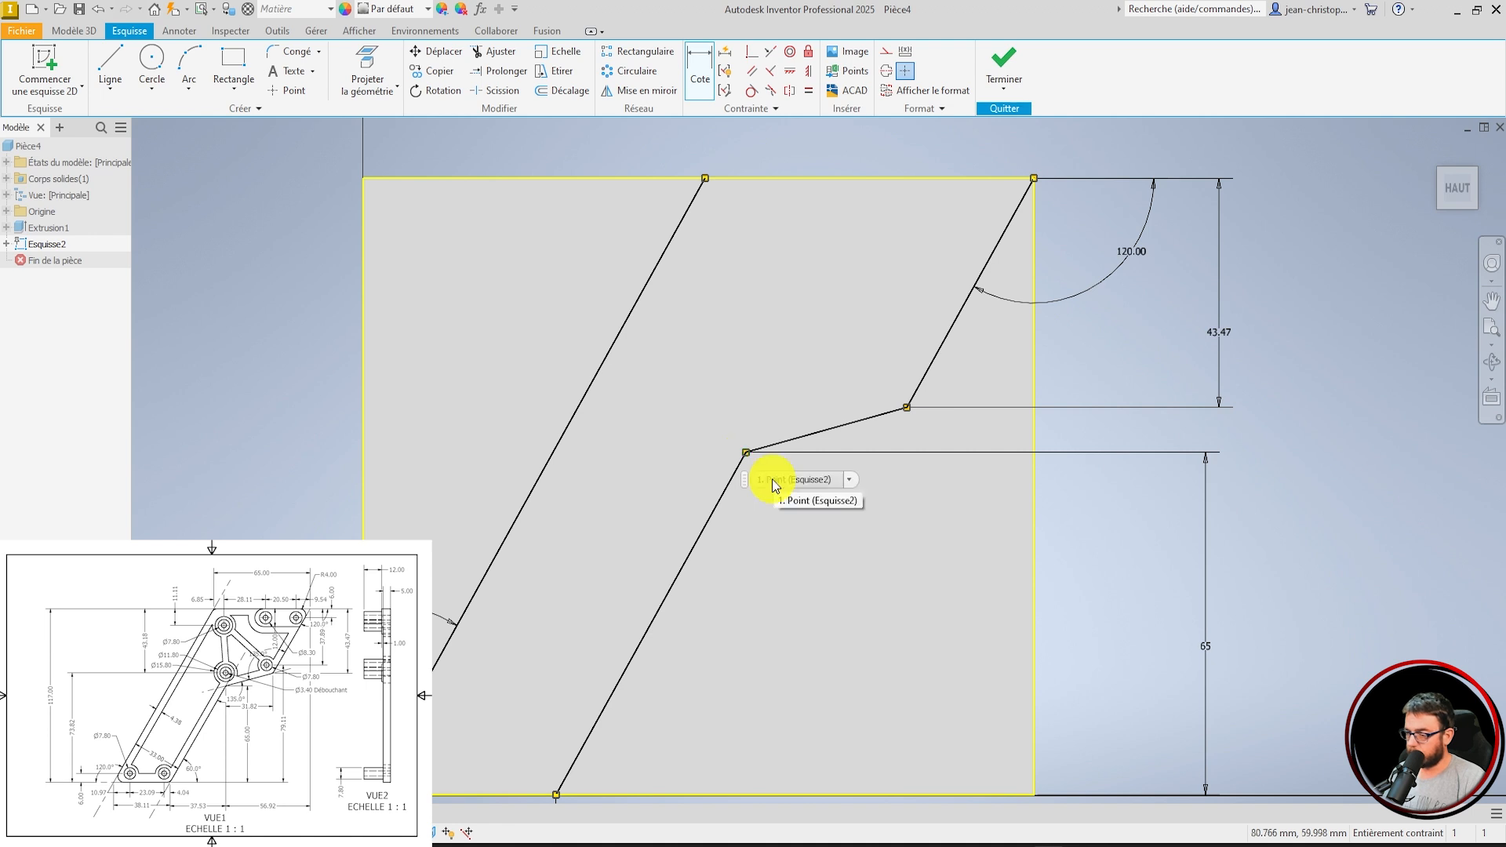
pyautogui.click(746, 453)
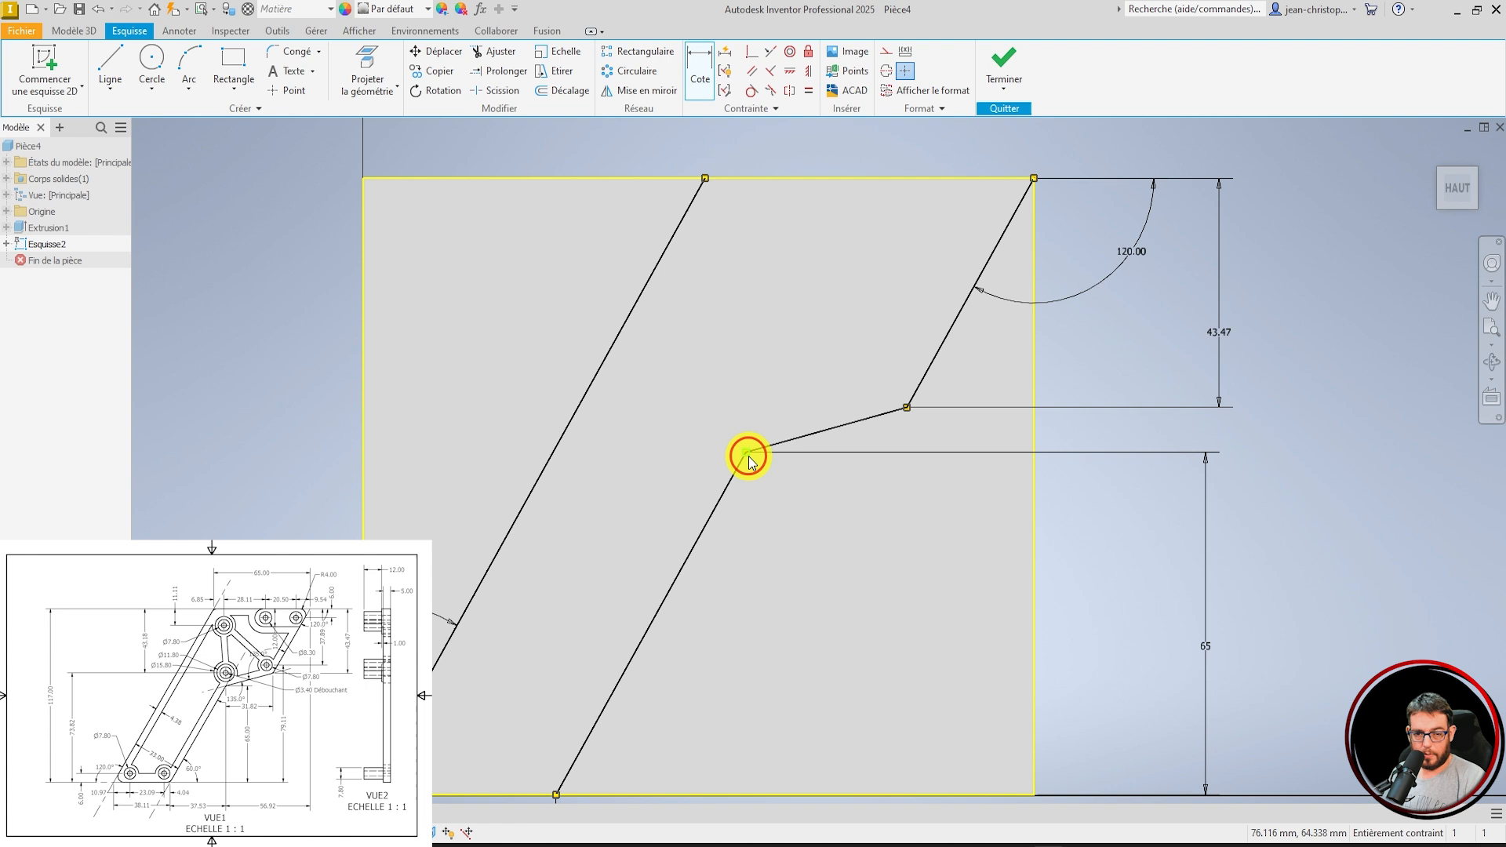
pyautogui.click(906, 409)
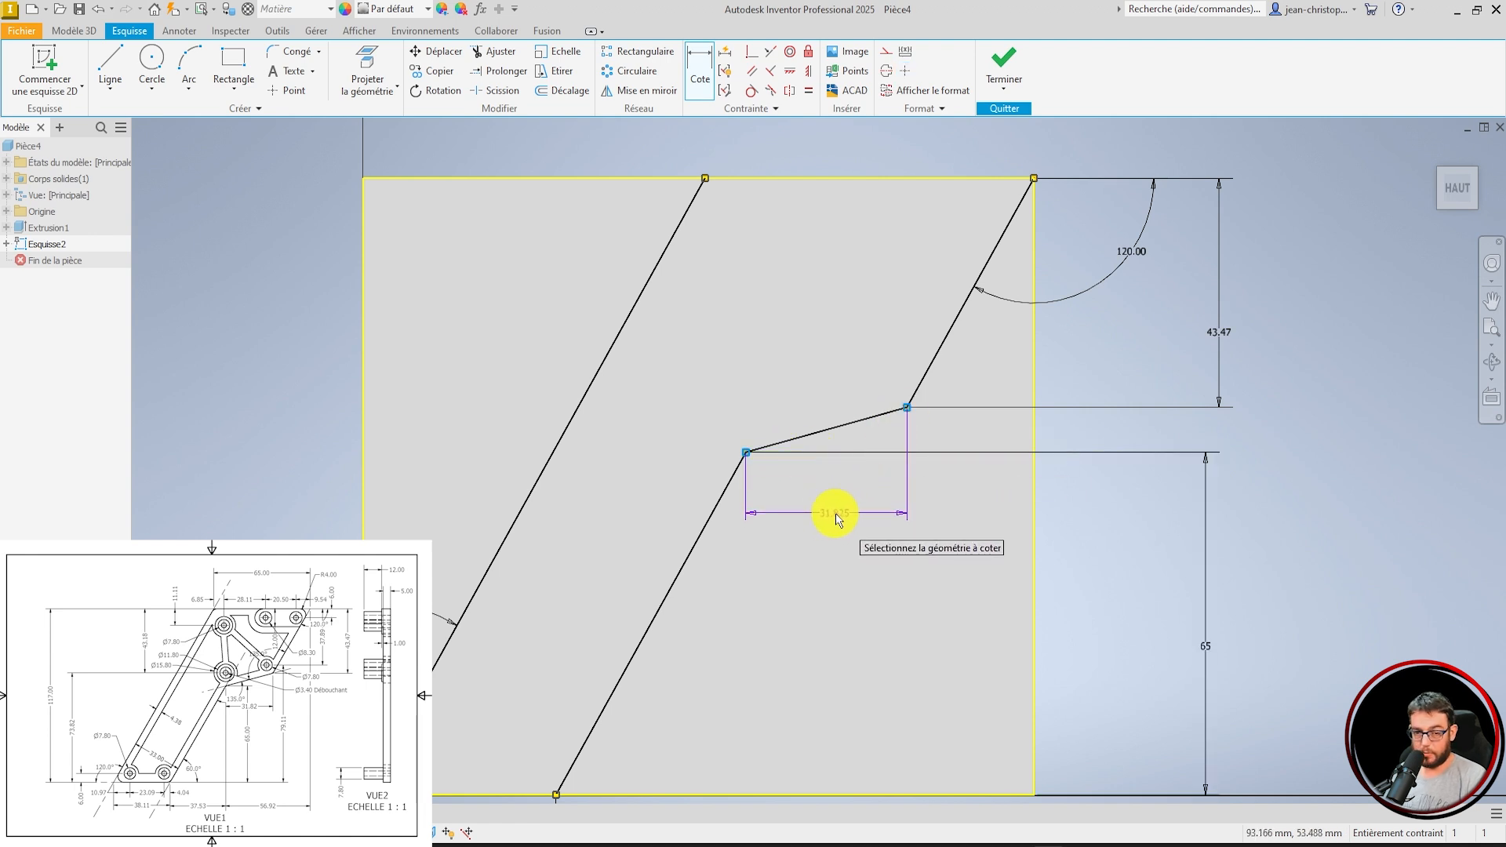
pyautogui.press('Escape')
# Finish the sketch and cut away the two plate regions on either side of the slanted outline, through all.
pyautogui.scroll(5, 972, 294)
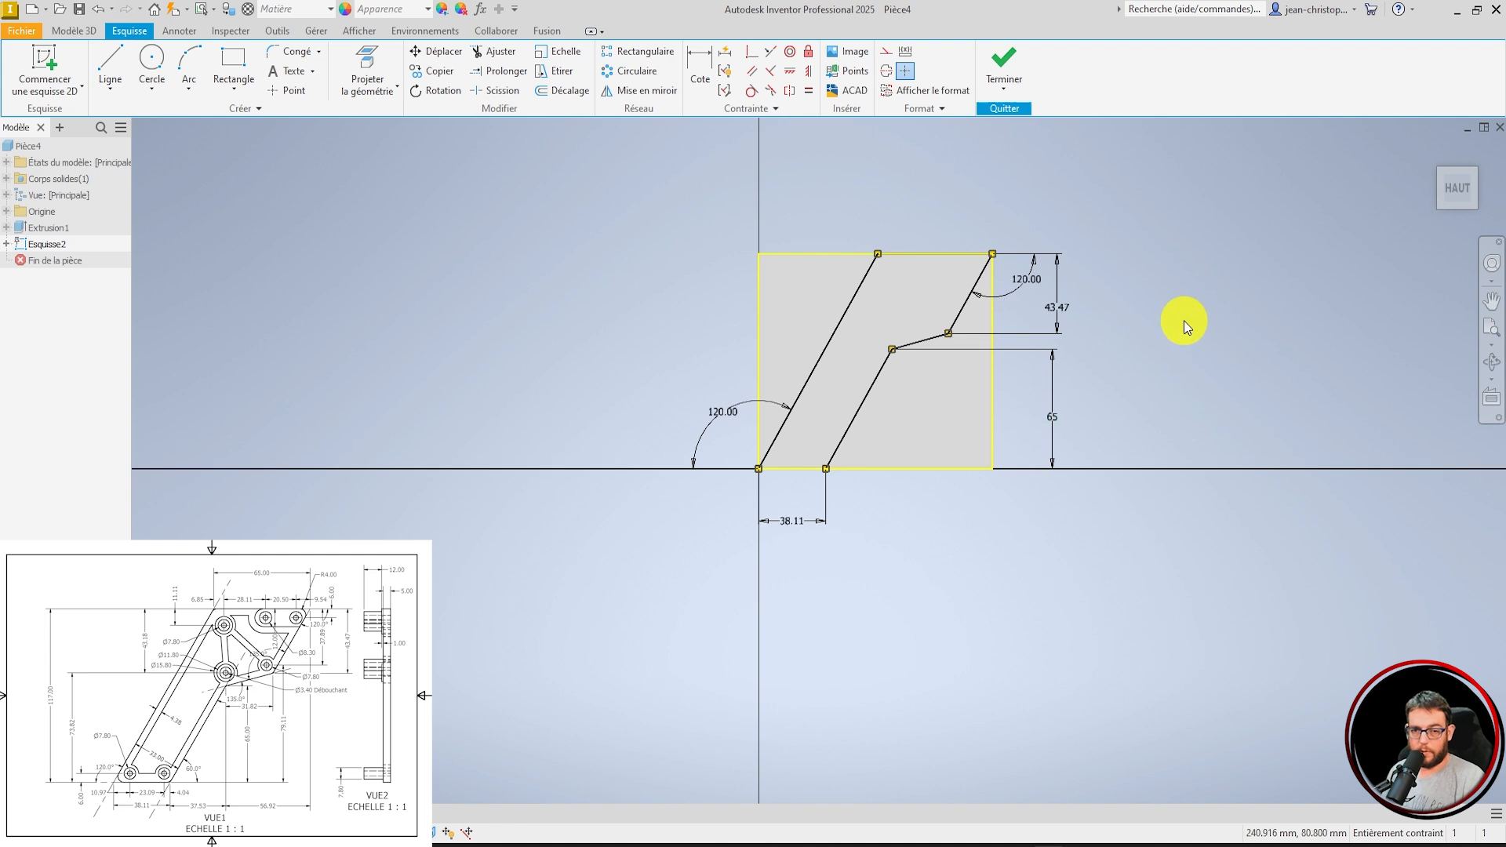
pyautogui.click(1005, 79)
pyautogui.click(1048, 117)
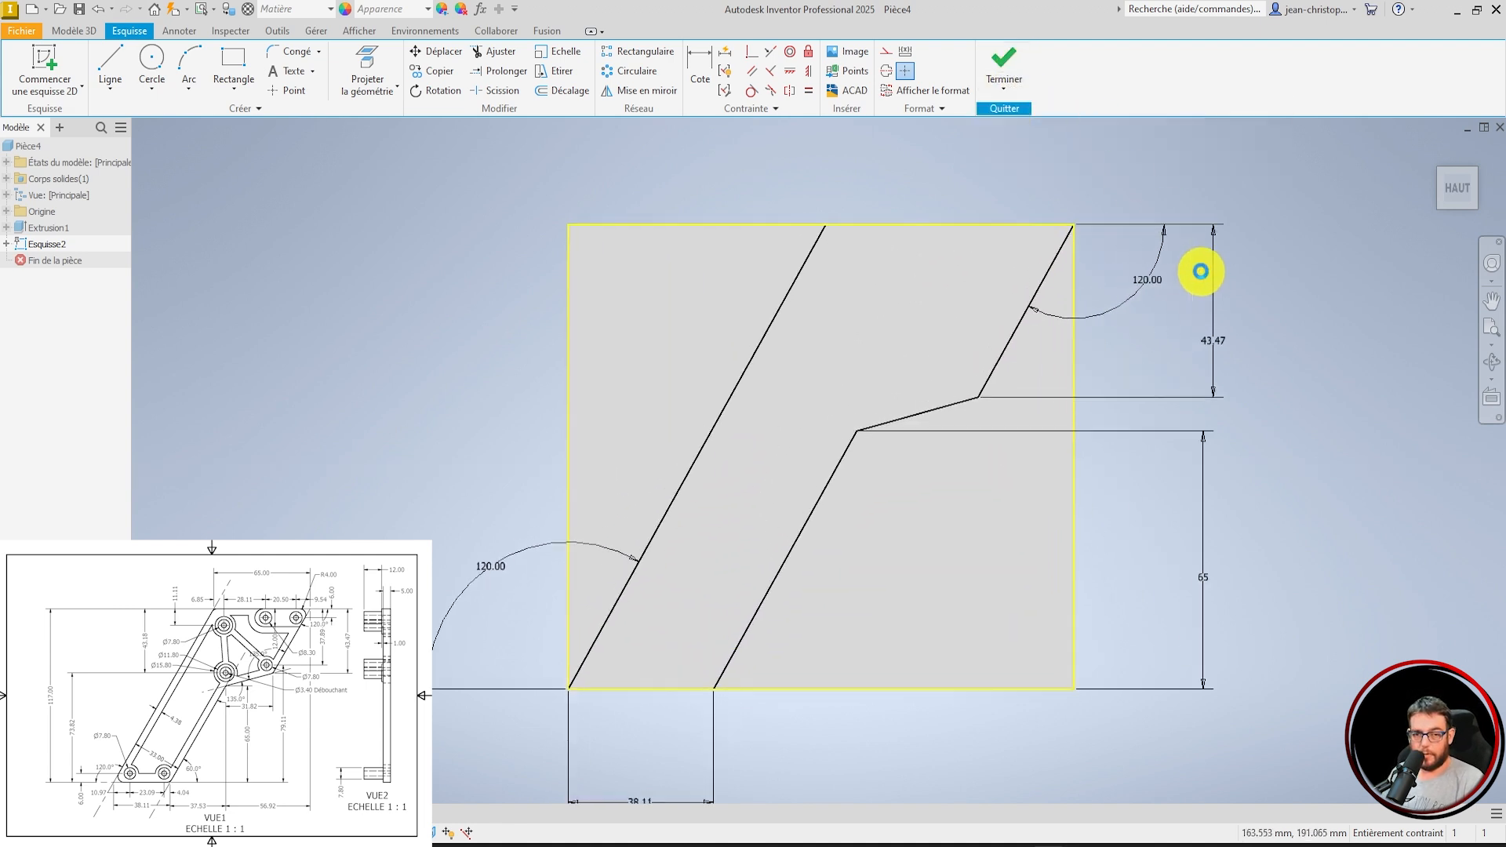
pyautogui.click(157, 62)
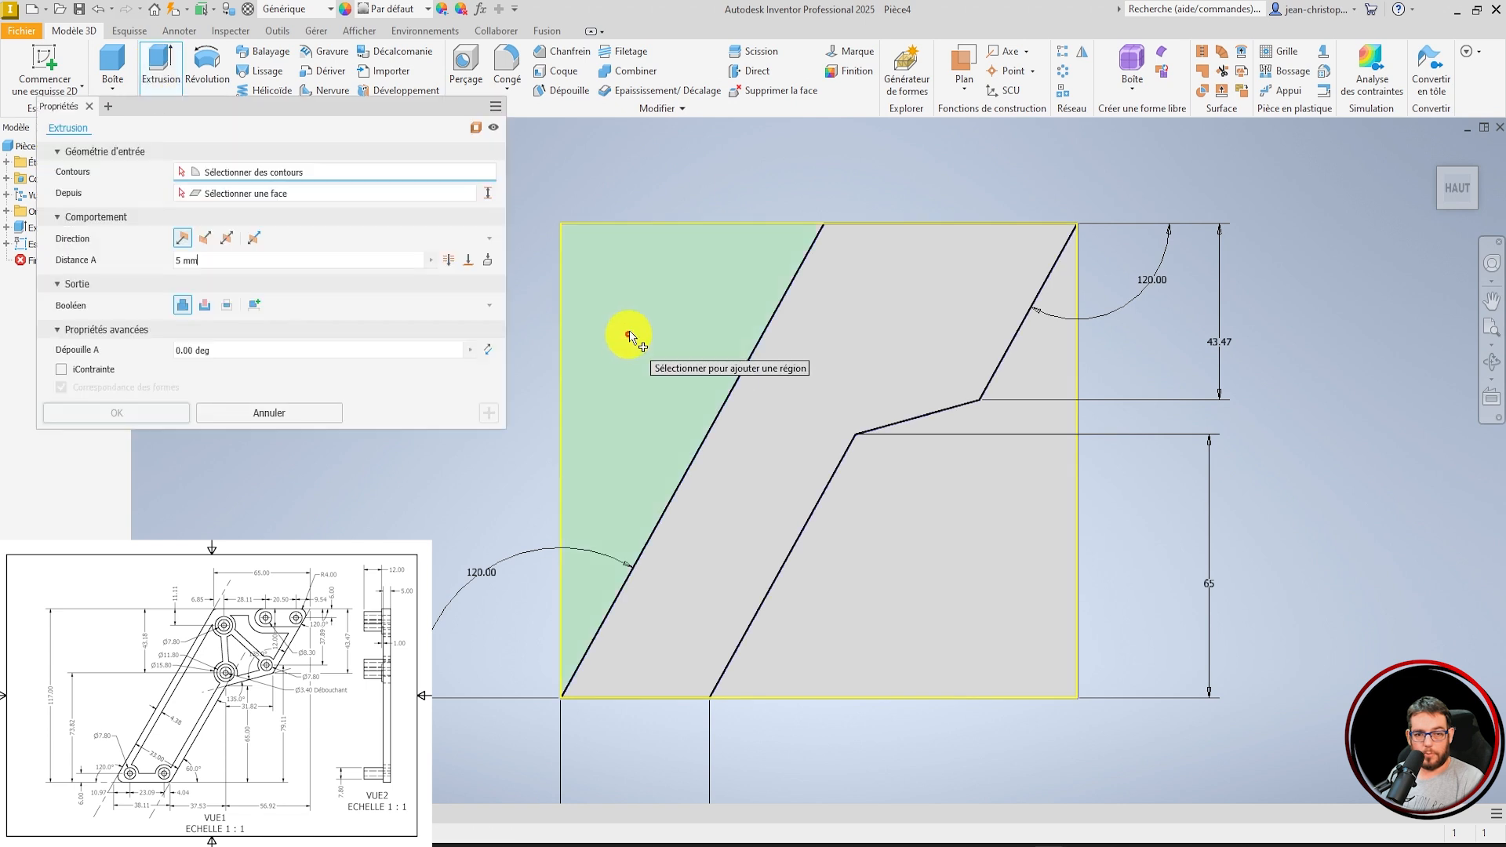
pyautogui.click(638, 322)
pyautogui.click(947, 536)
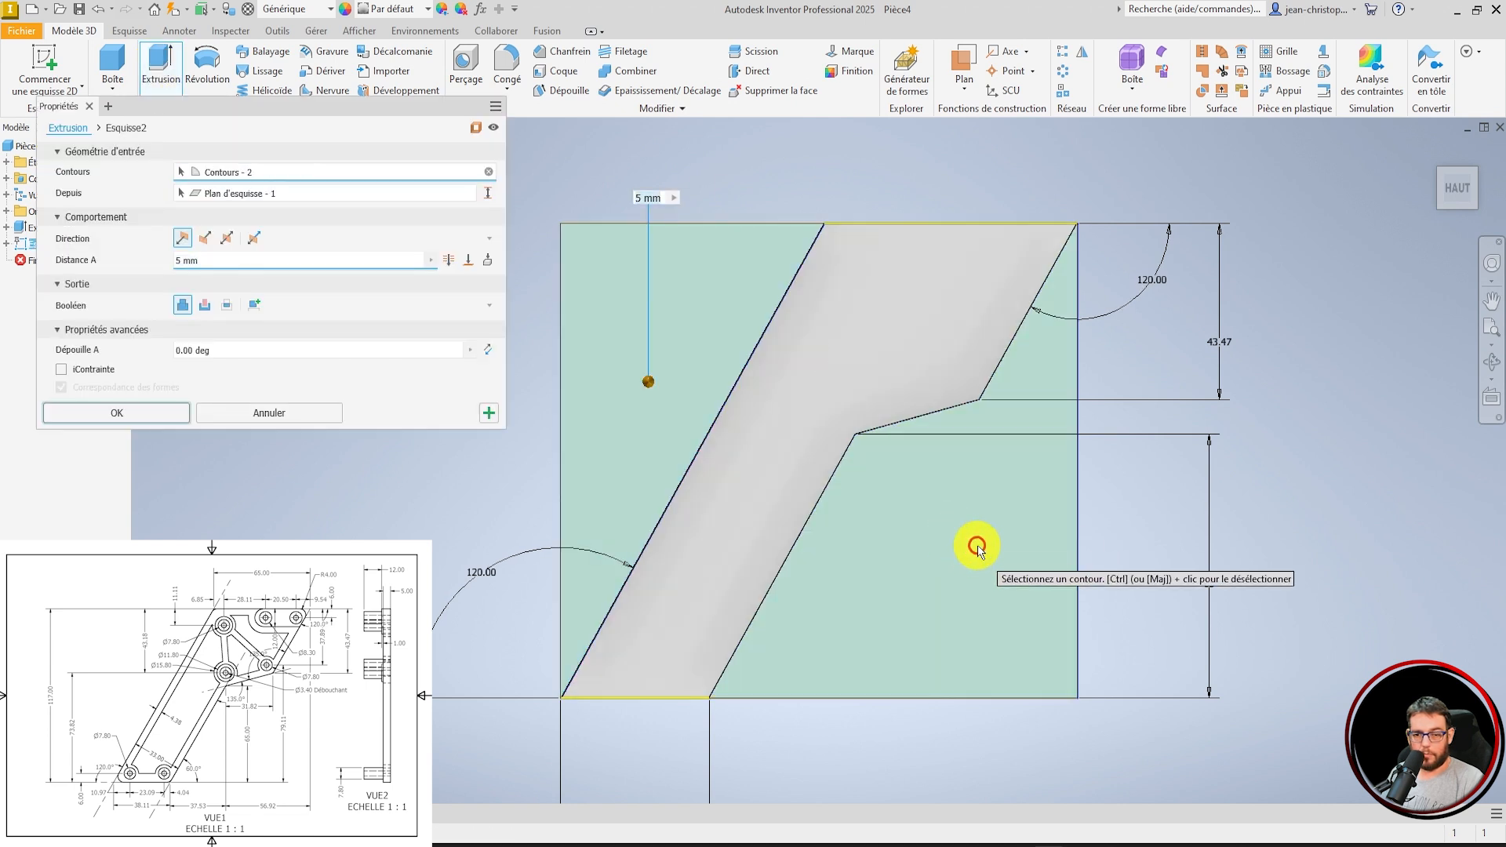
pyautogui.click(205, 305)
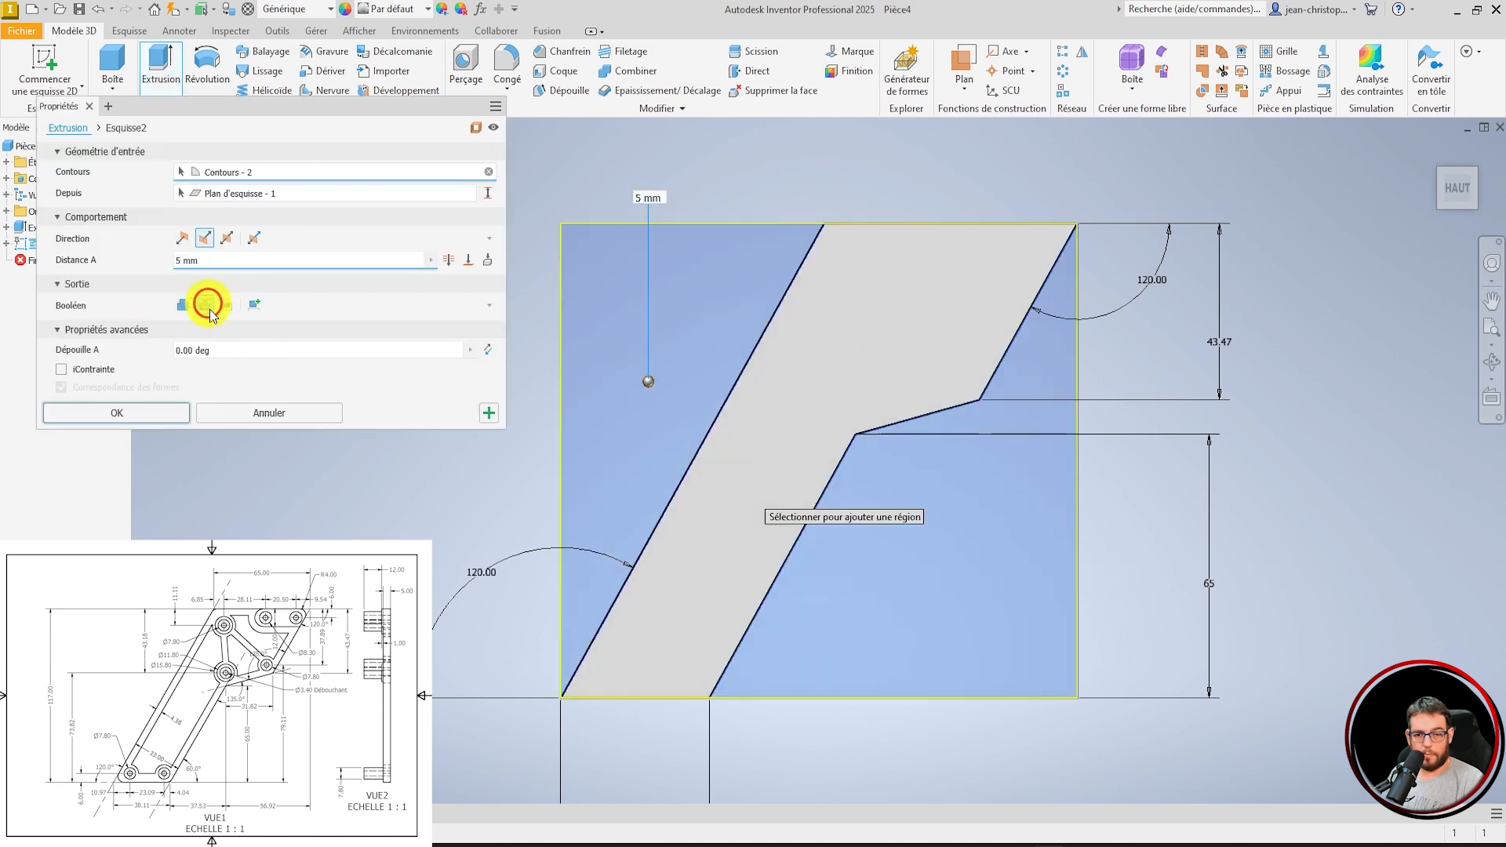
pyautogui.click(448, 259)
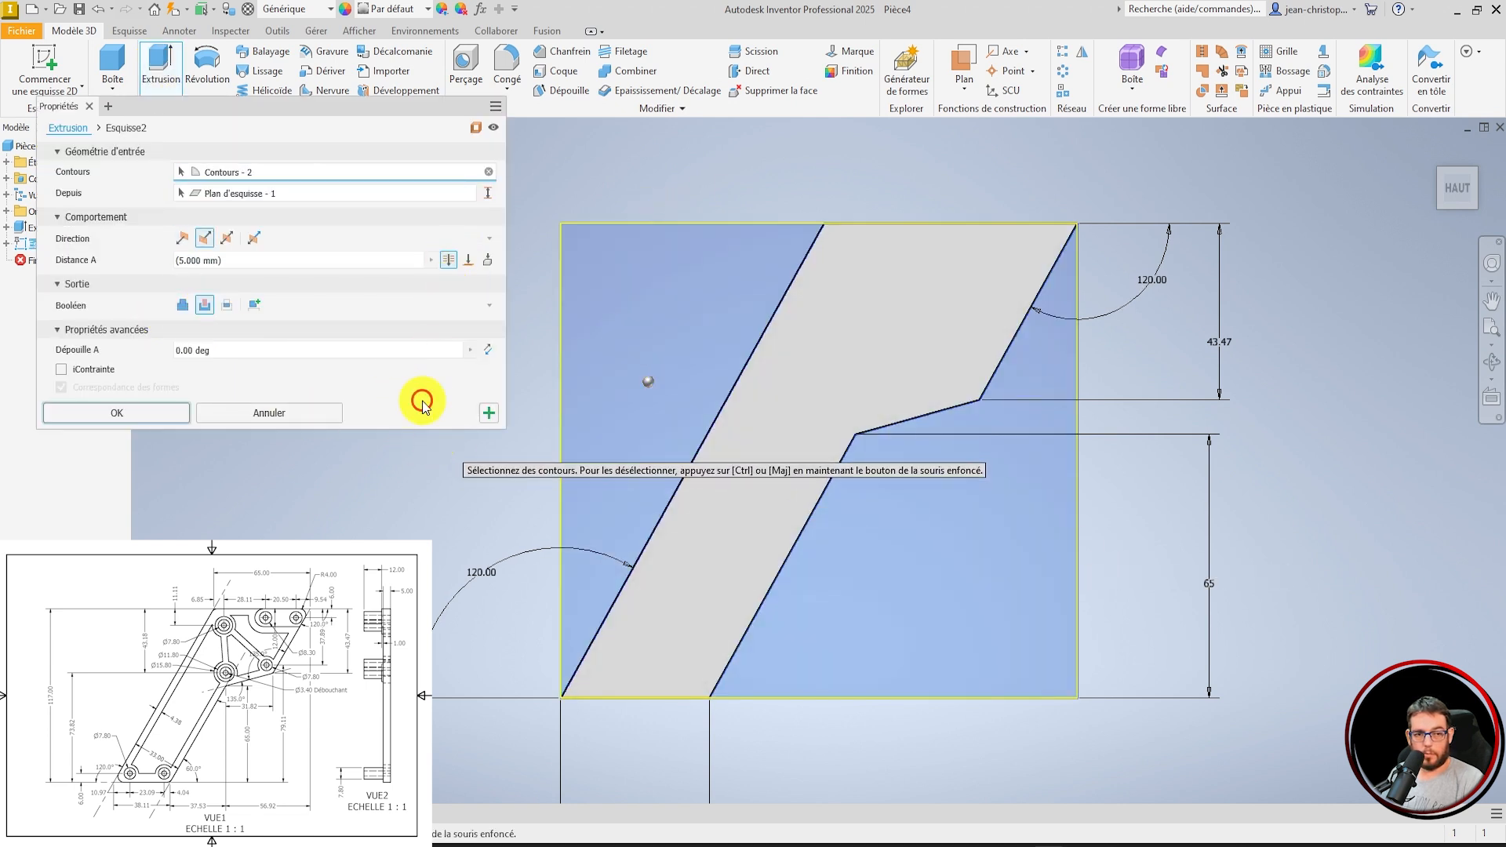
pyautogui.click(158, 413)
# Start a new 2D sketch on the large front face of the slanted bracket.
pyautogui.press('F6')
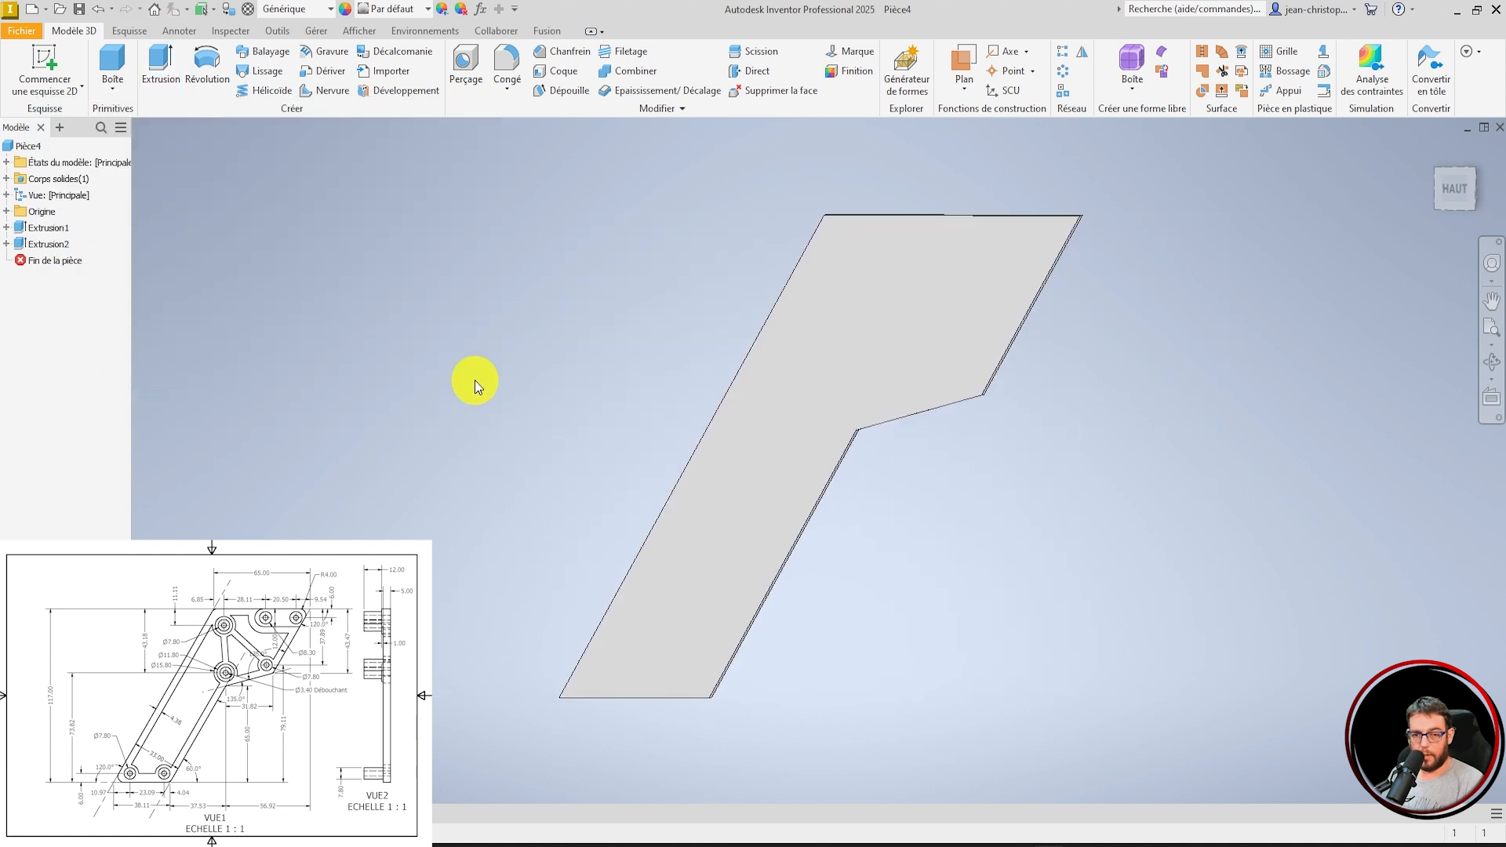
pyautogui.press('F5')
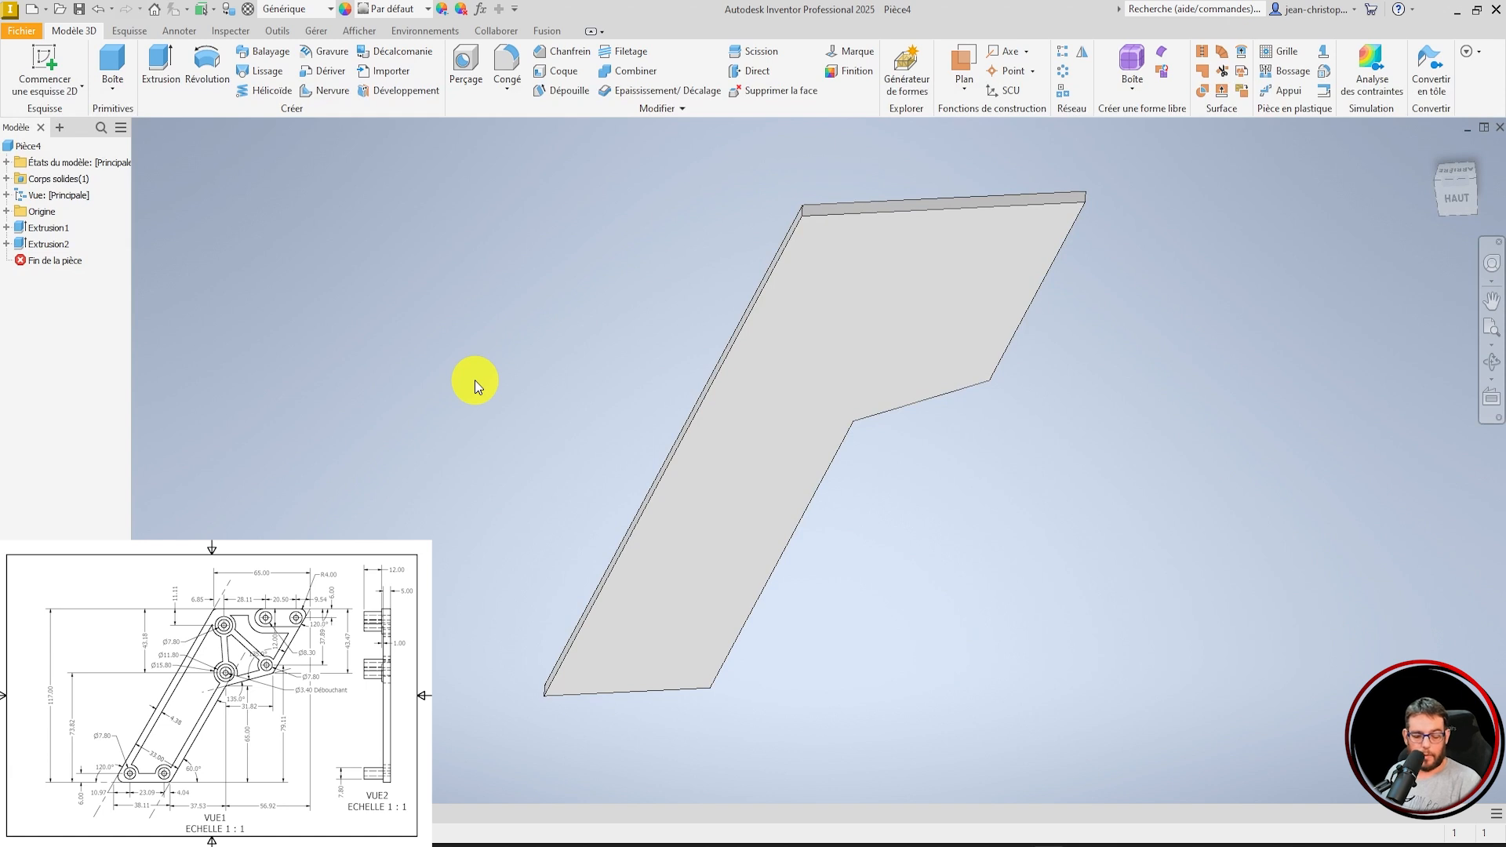
pyautogui.press('F5')
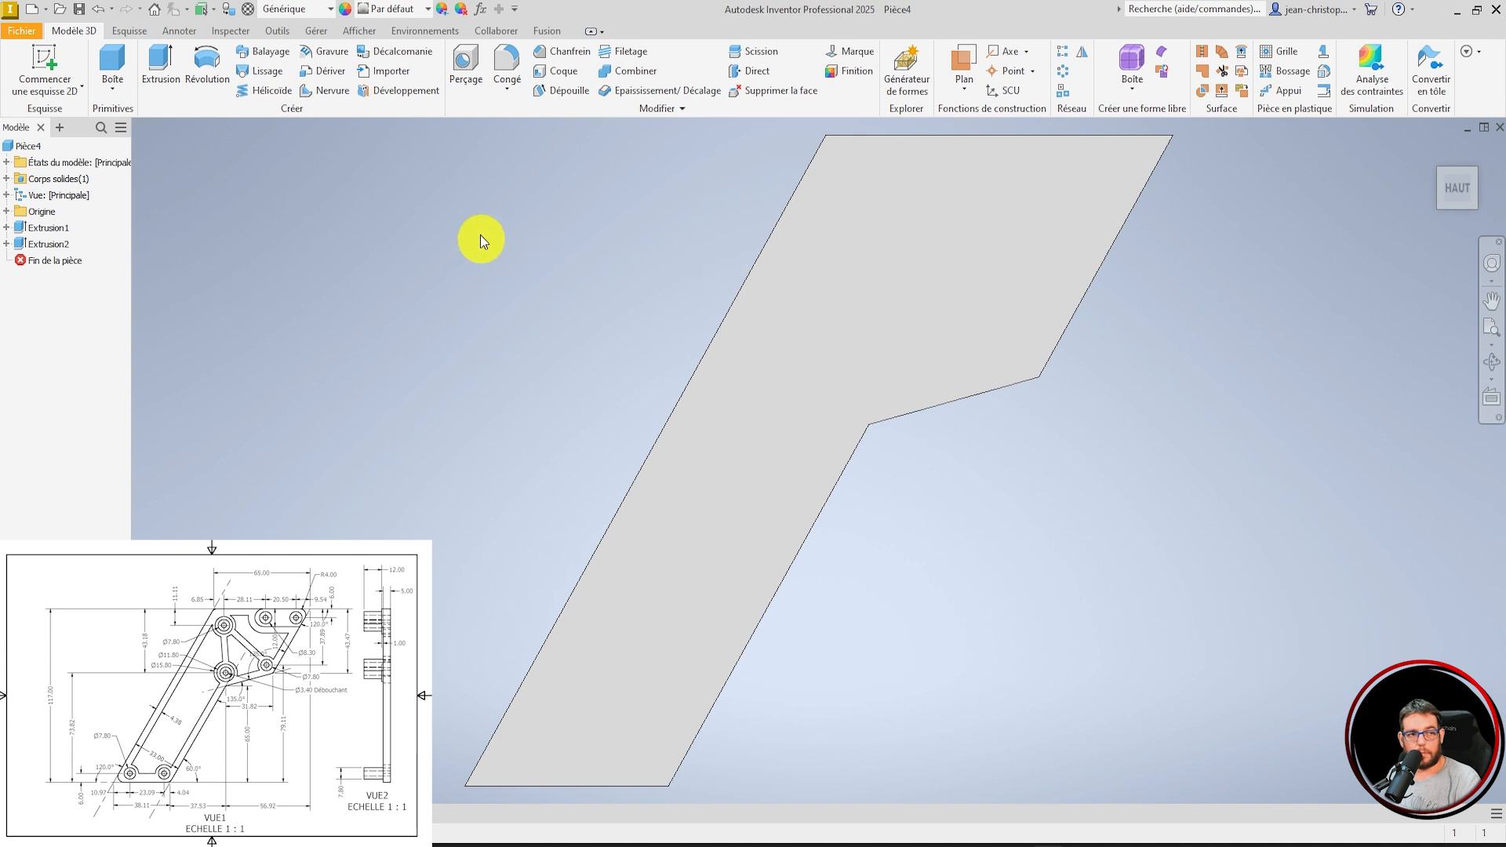
pyautogui.click(64, 61)
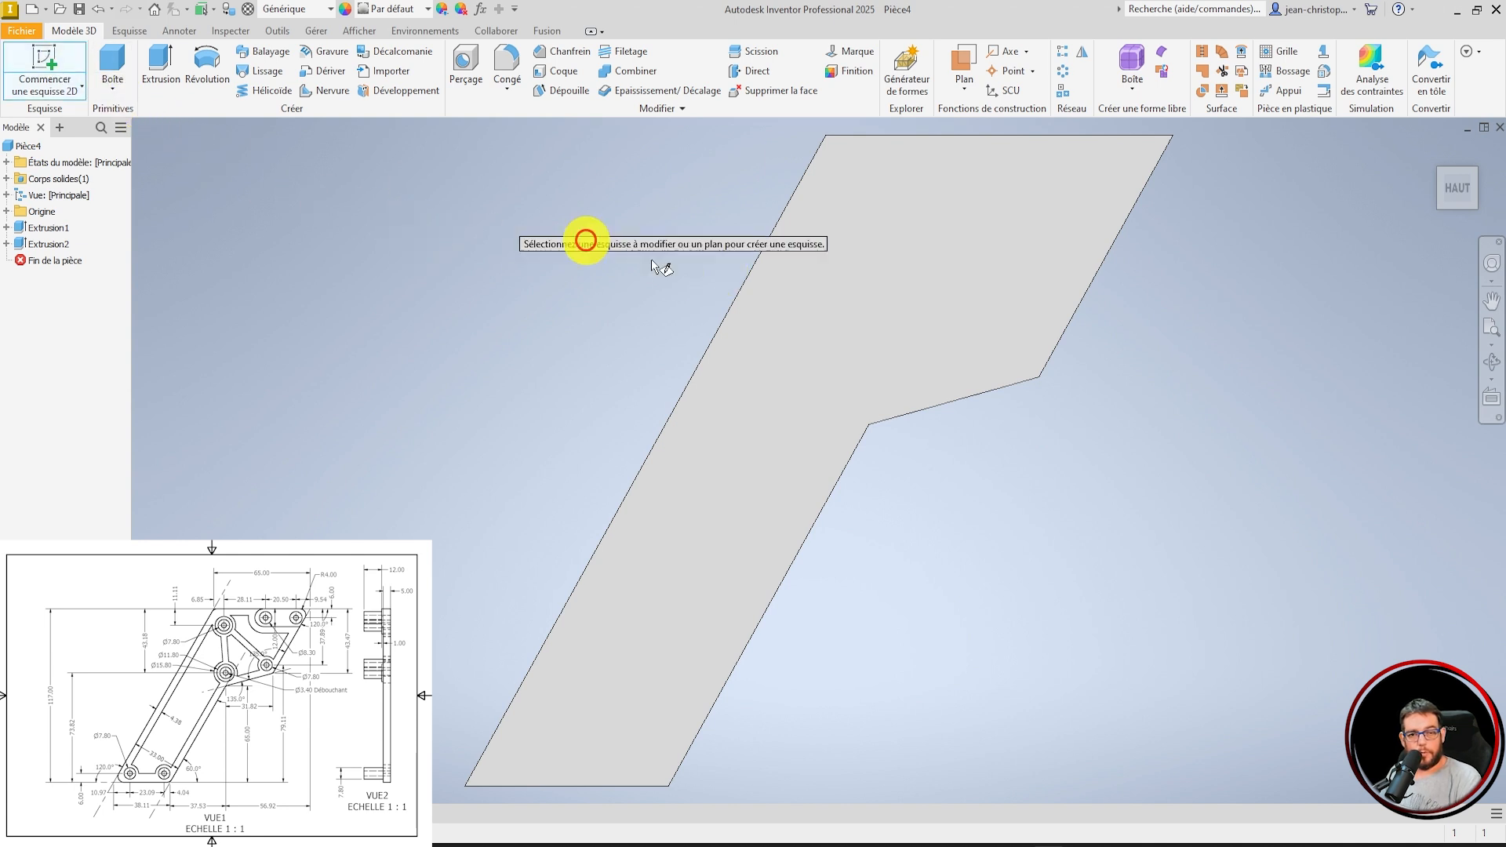
pyautogui.click(792, 270)
# Place seven sketch points for the bosses: two at the lower end, one near the inner bend, three along the upper edge, one near the outer bend.
pyautogui.scroll(5, 463, 544)
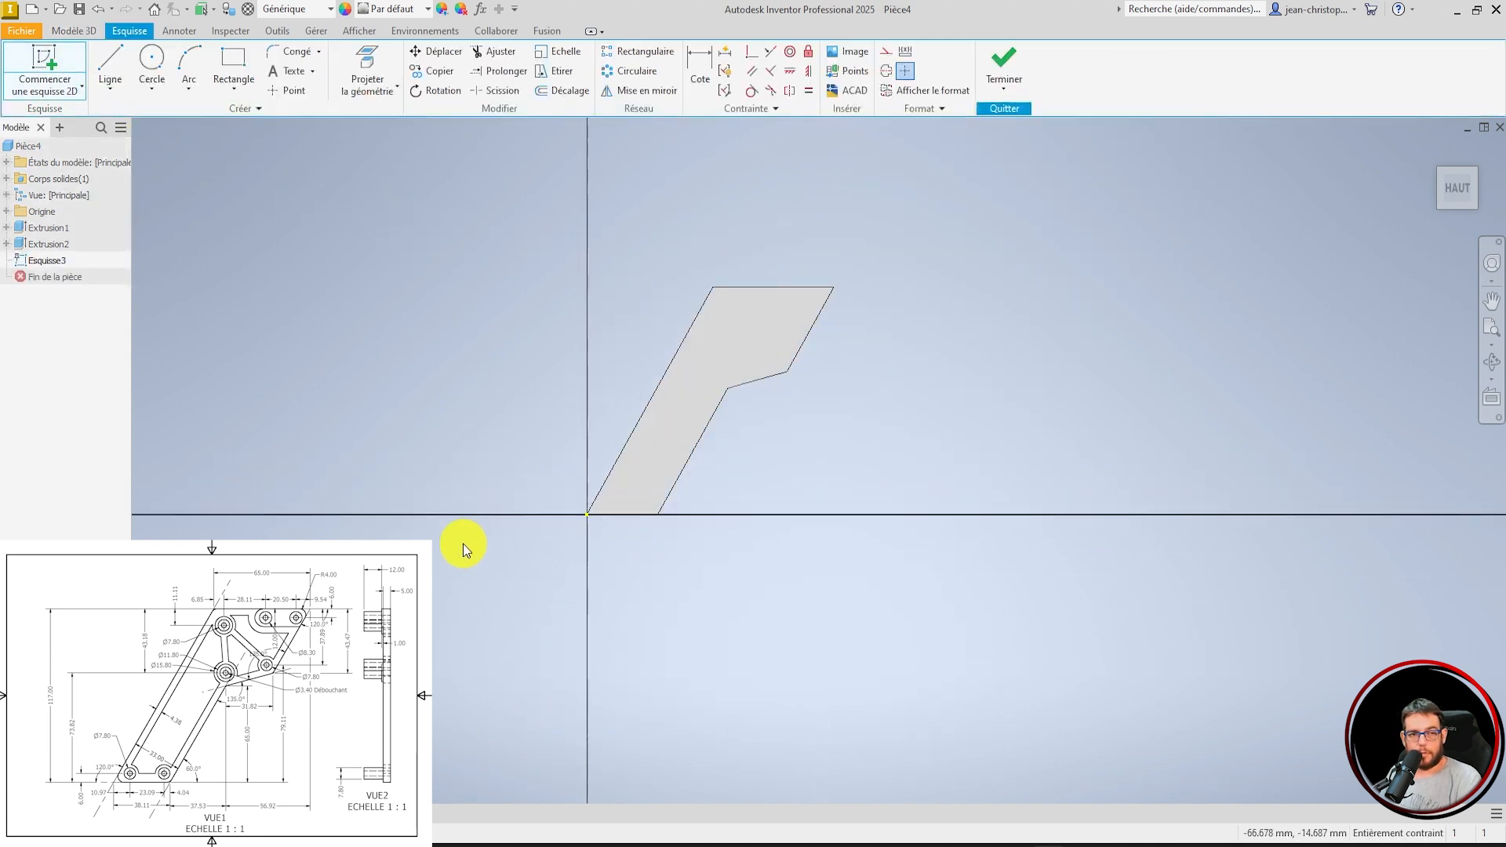
pyautogui.scroll(-3, 674, 311)
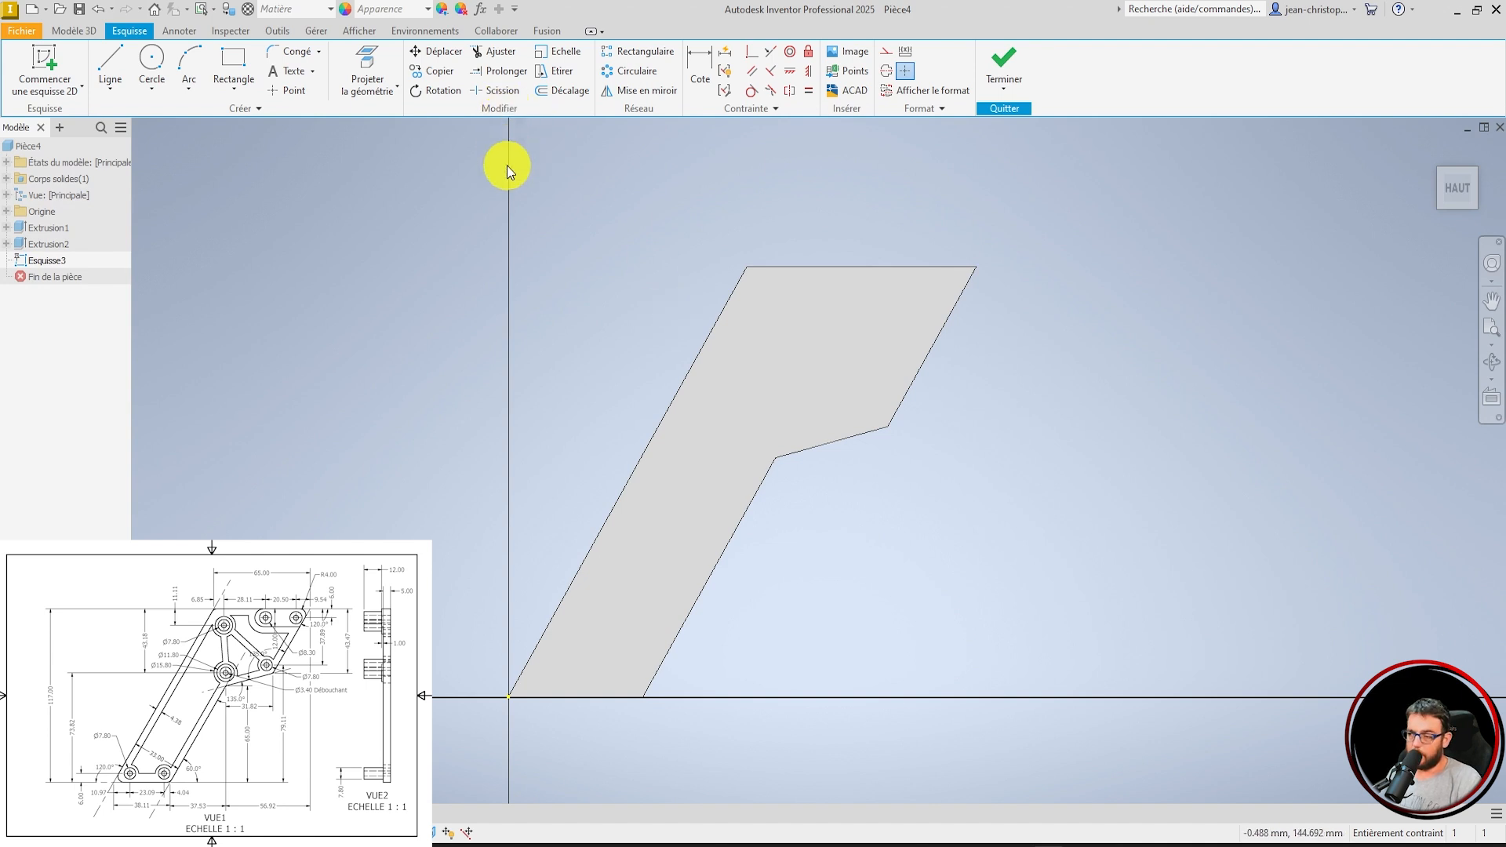
pyautogui.click(294, 90)
pyautogui.click(539, 680)
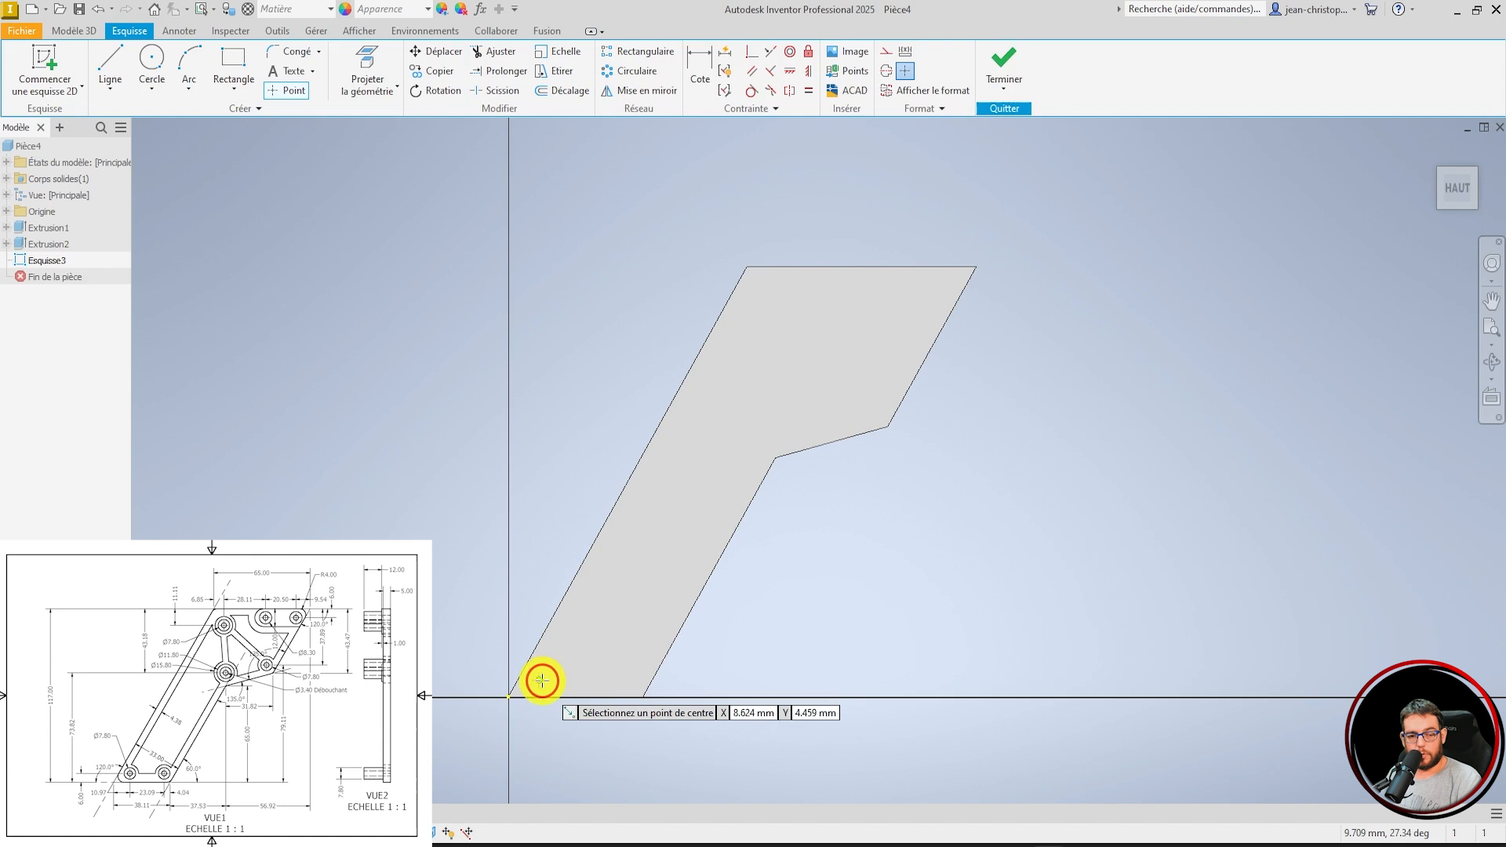
pyautogui.click(630, 680)
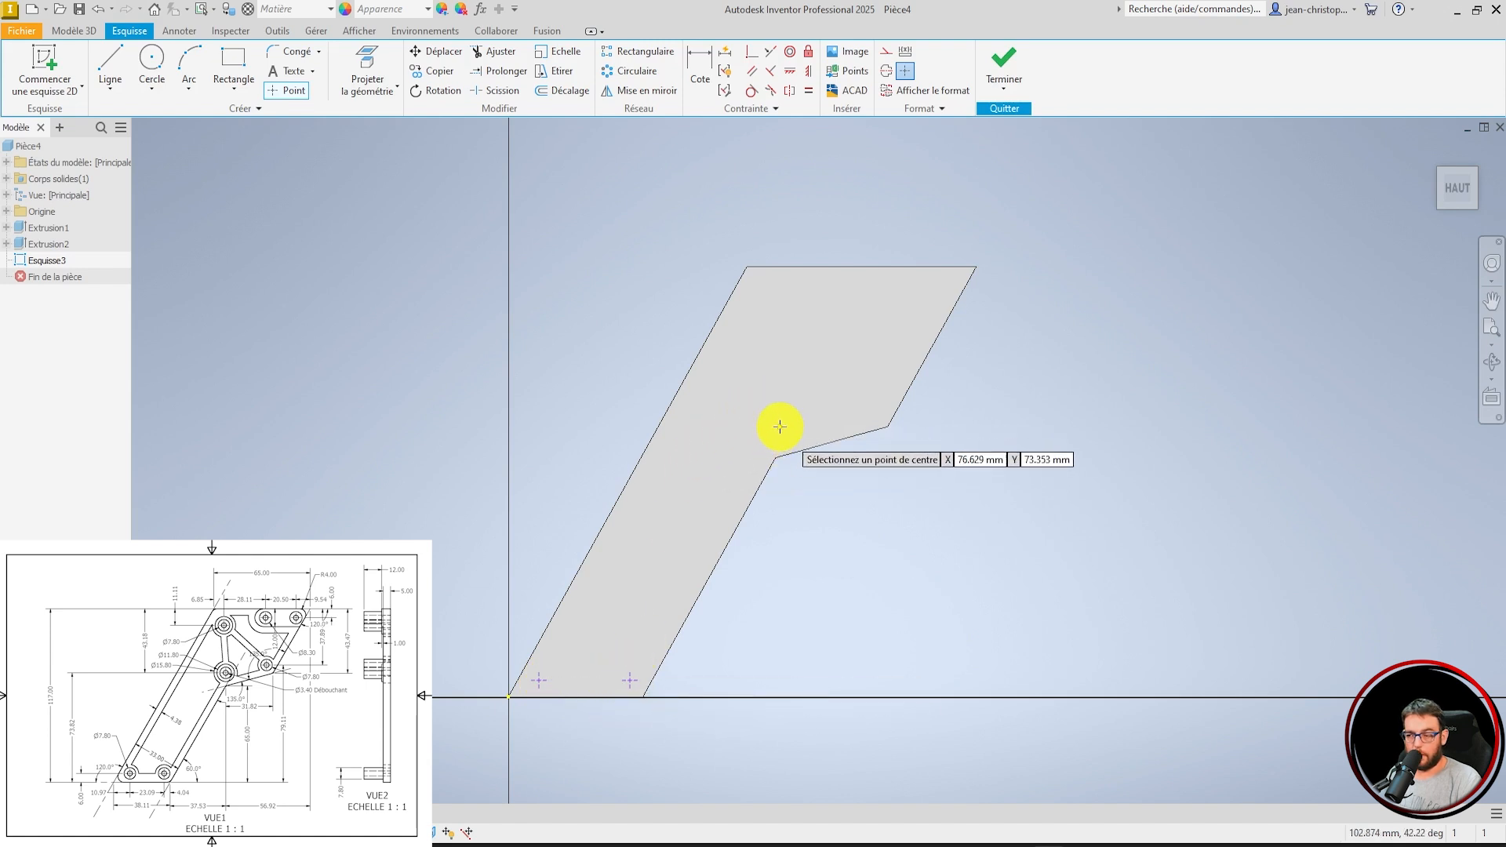
pyautogui.click(780, 426)
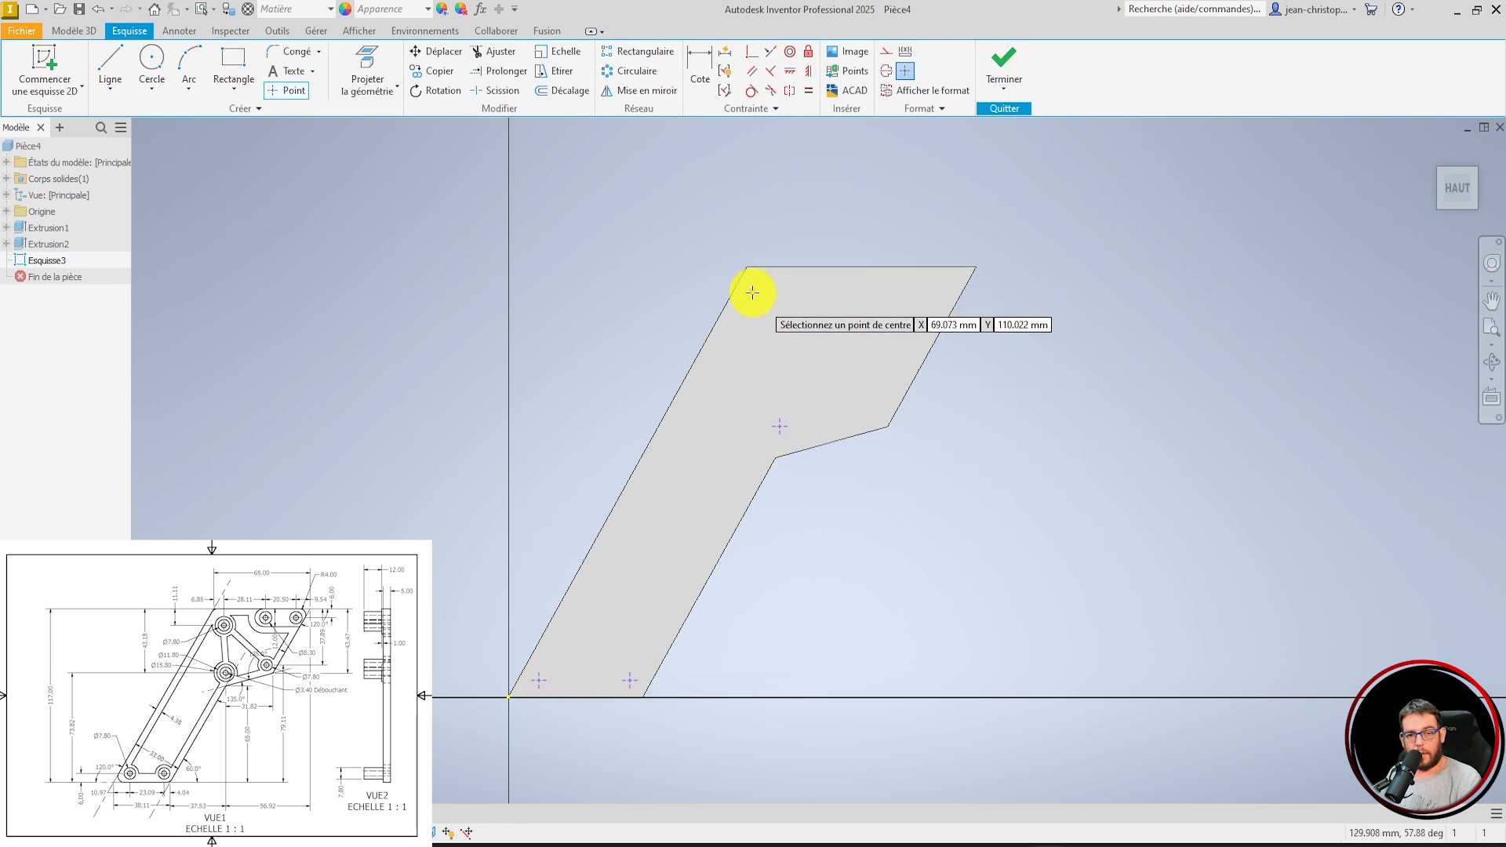
pyautogui.click(752, 291)
pyautogui.click(885, 285)
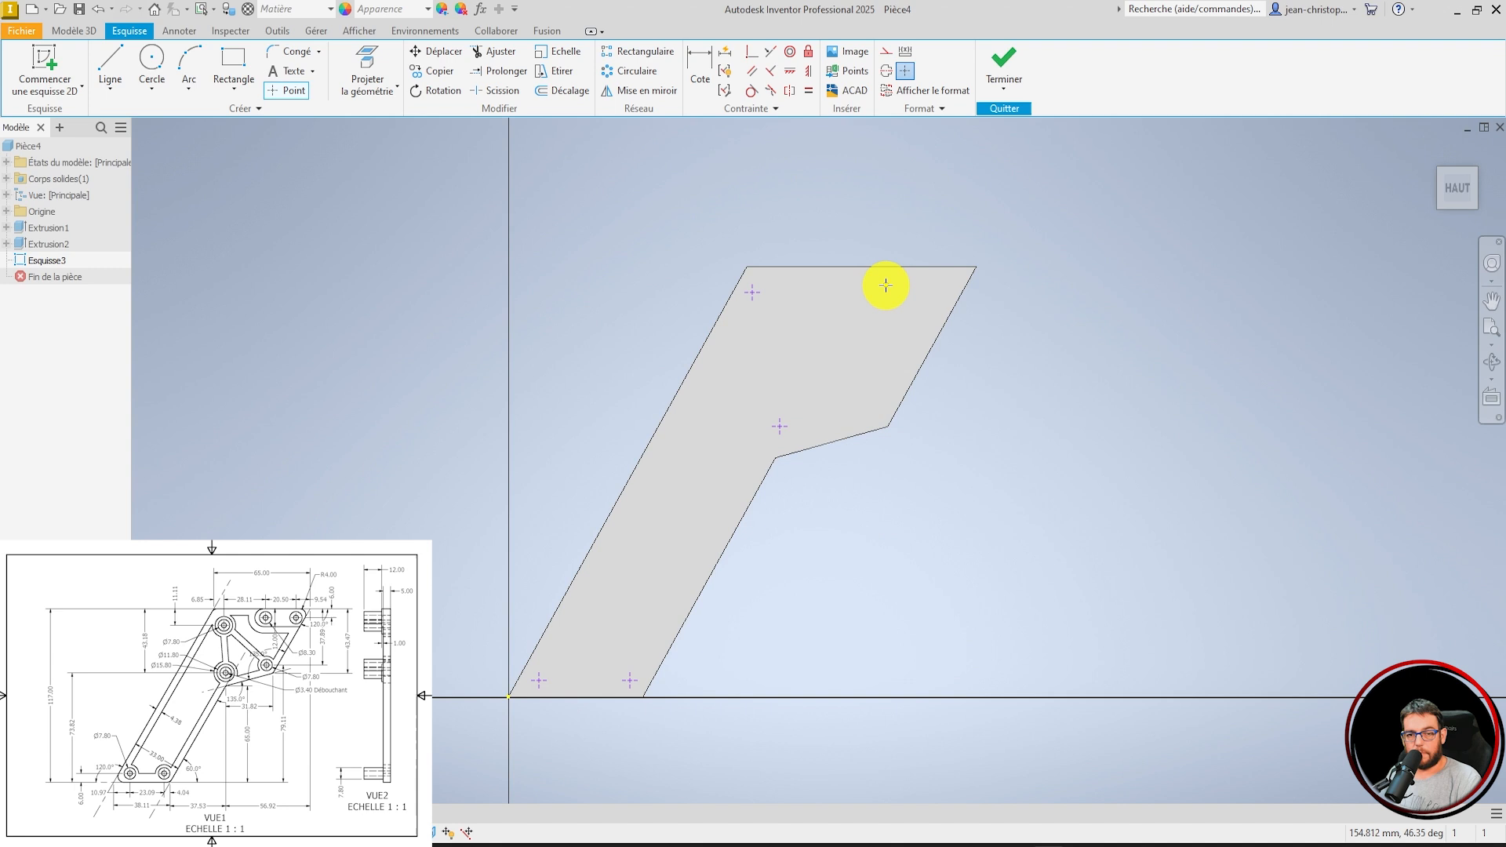
pyautogui.click(940, 284)
pyautogui.click(874, 403)
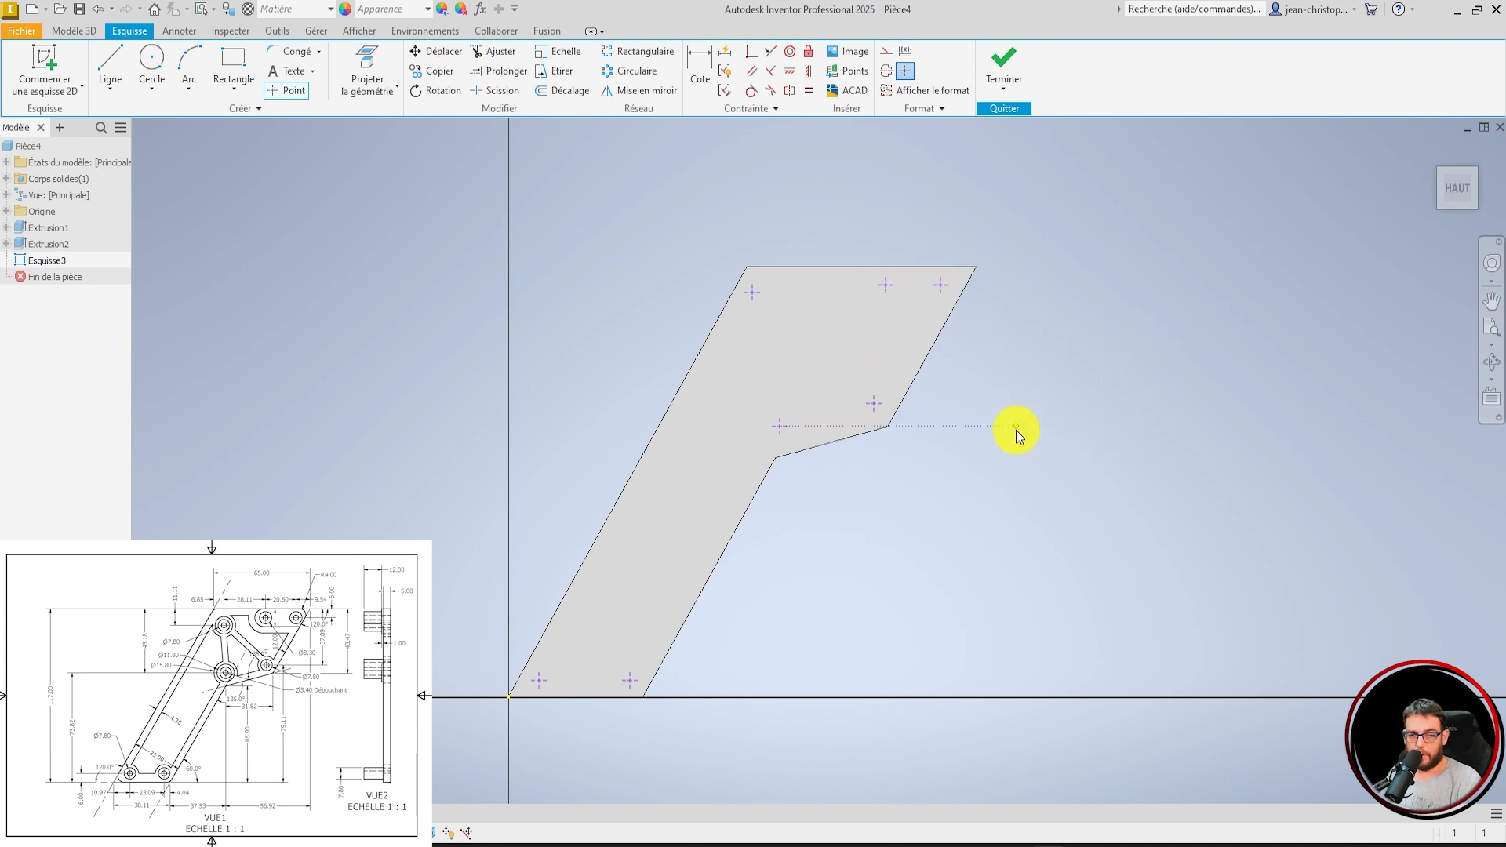
pyautogui.press('Escape')
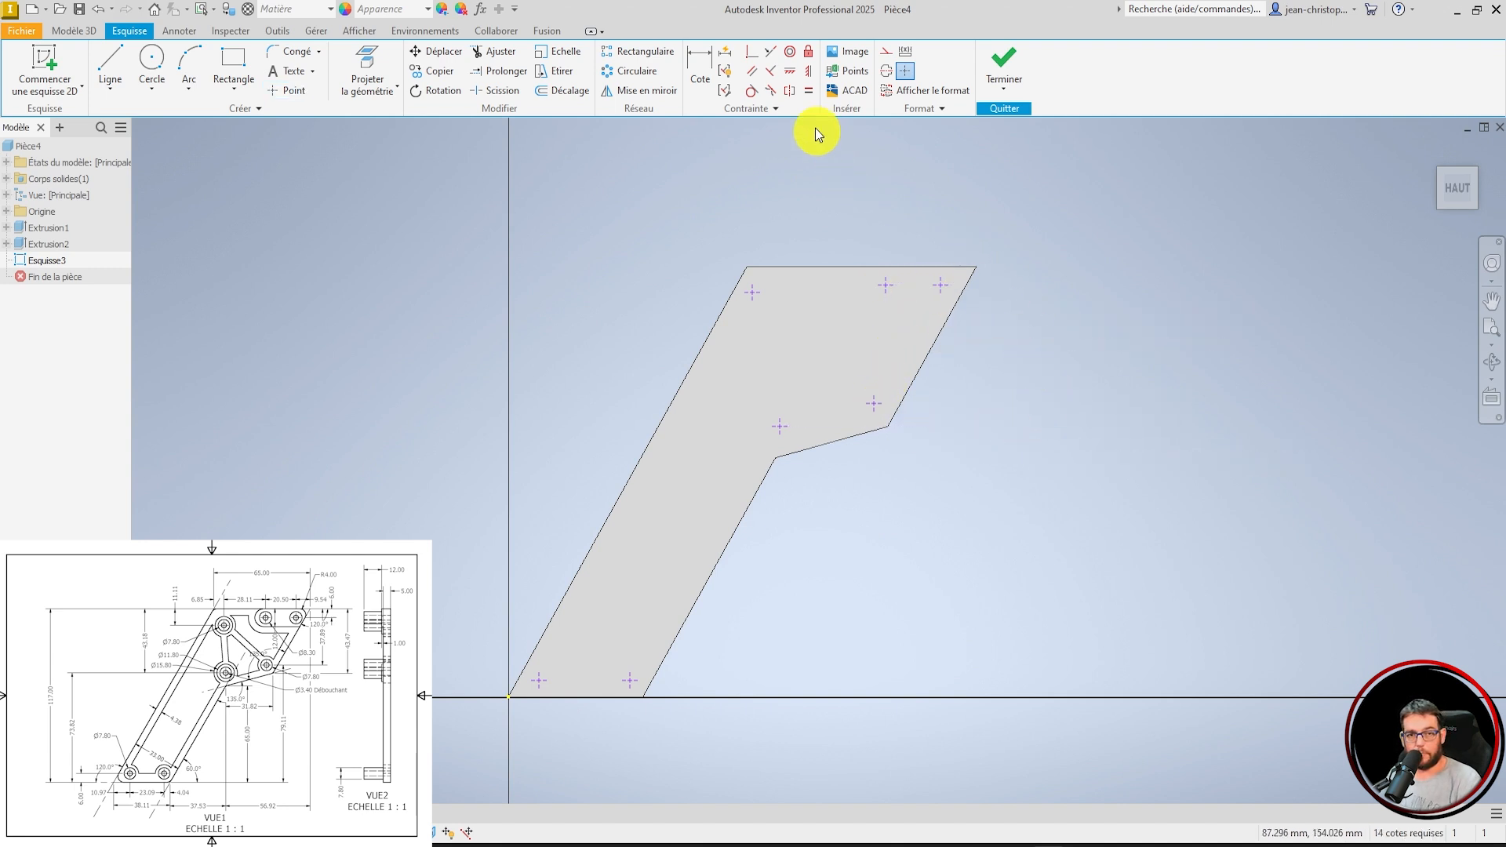
# Align the two points near the upper-right corner horizontally, and align the outer-bend point vertically with the inner of those two.
pyautogui.click(789, 76)
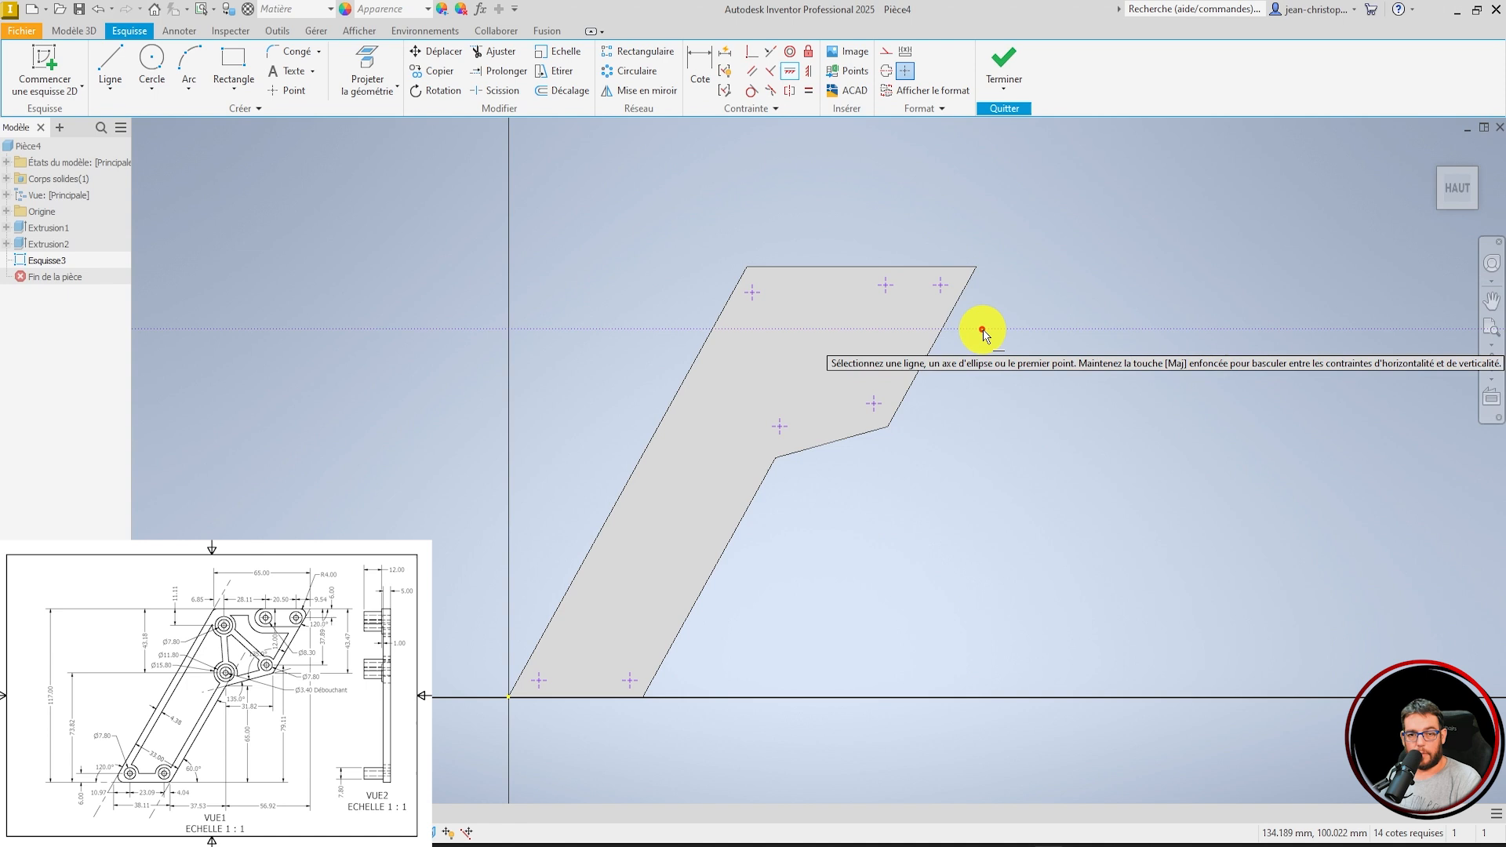
pyautogui.click(939, 287)
pyautogui.click(889, 289)
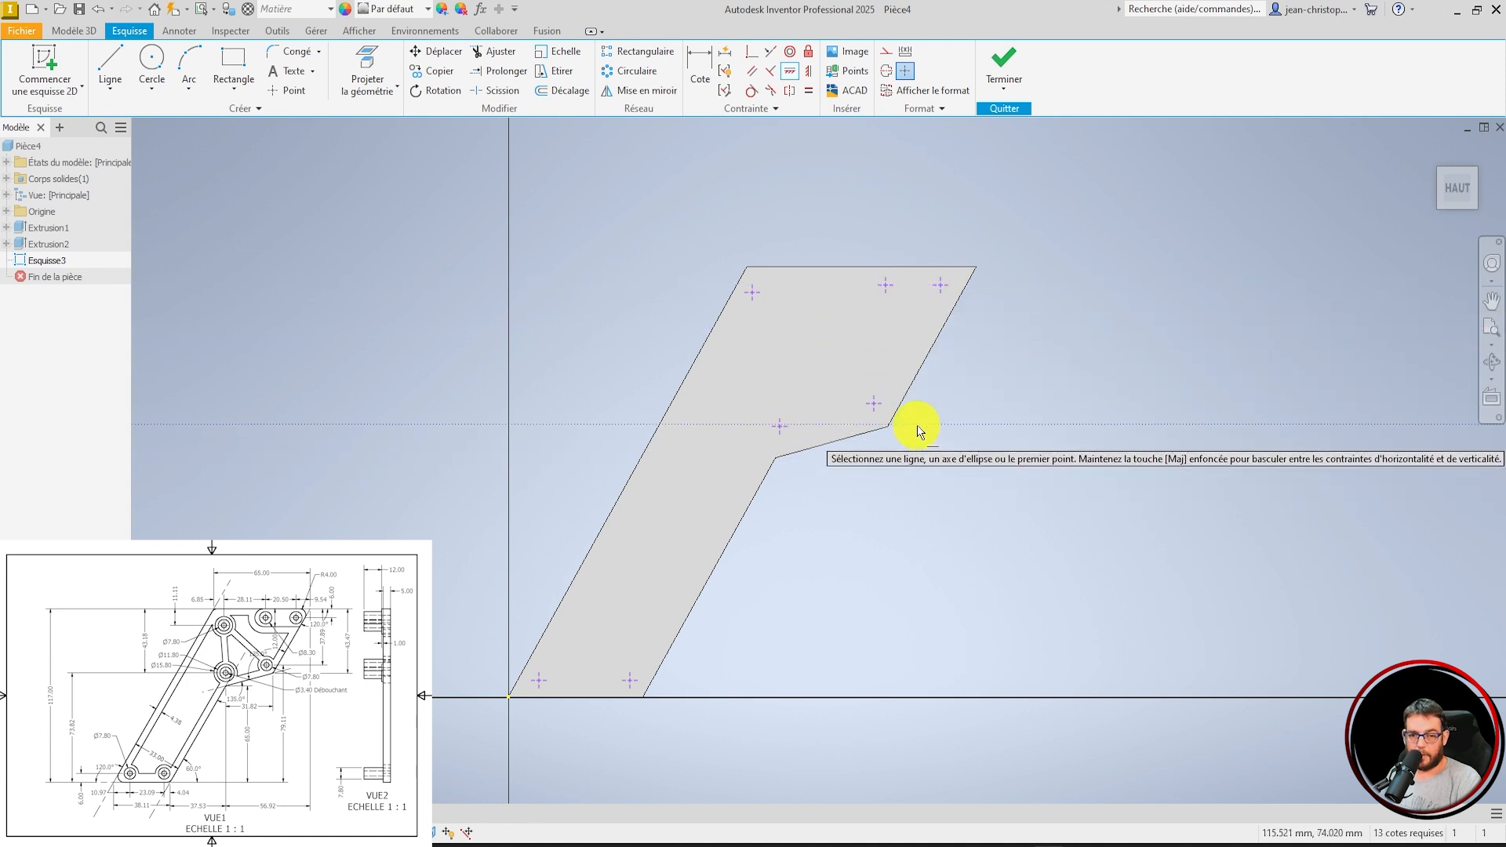
pyautogui.click(886, 285)
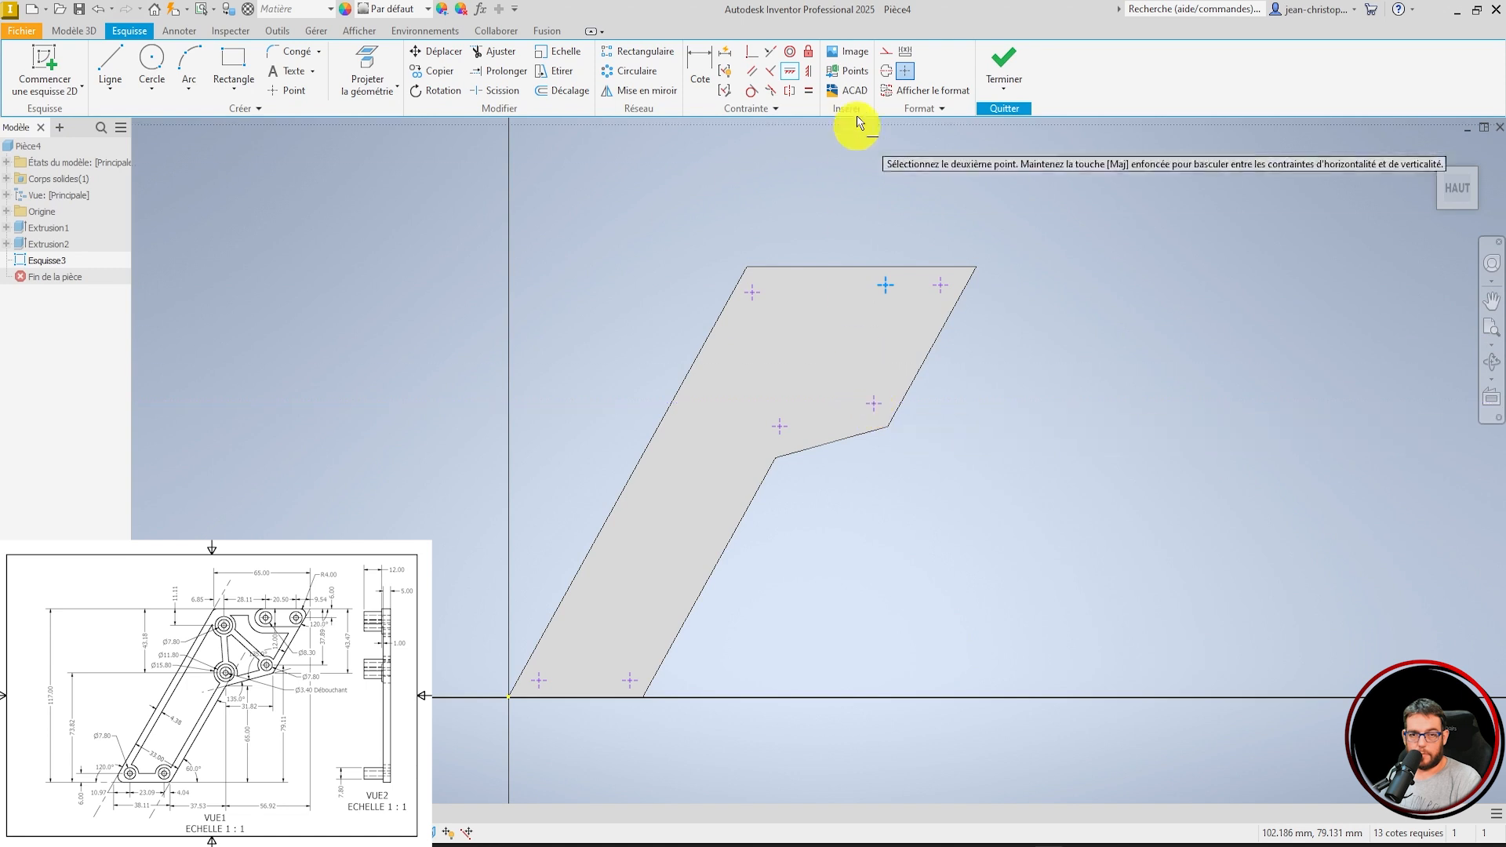
pyautogui.click(808, 71)
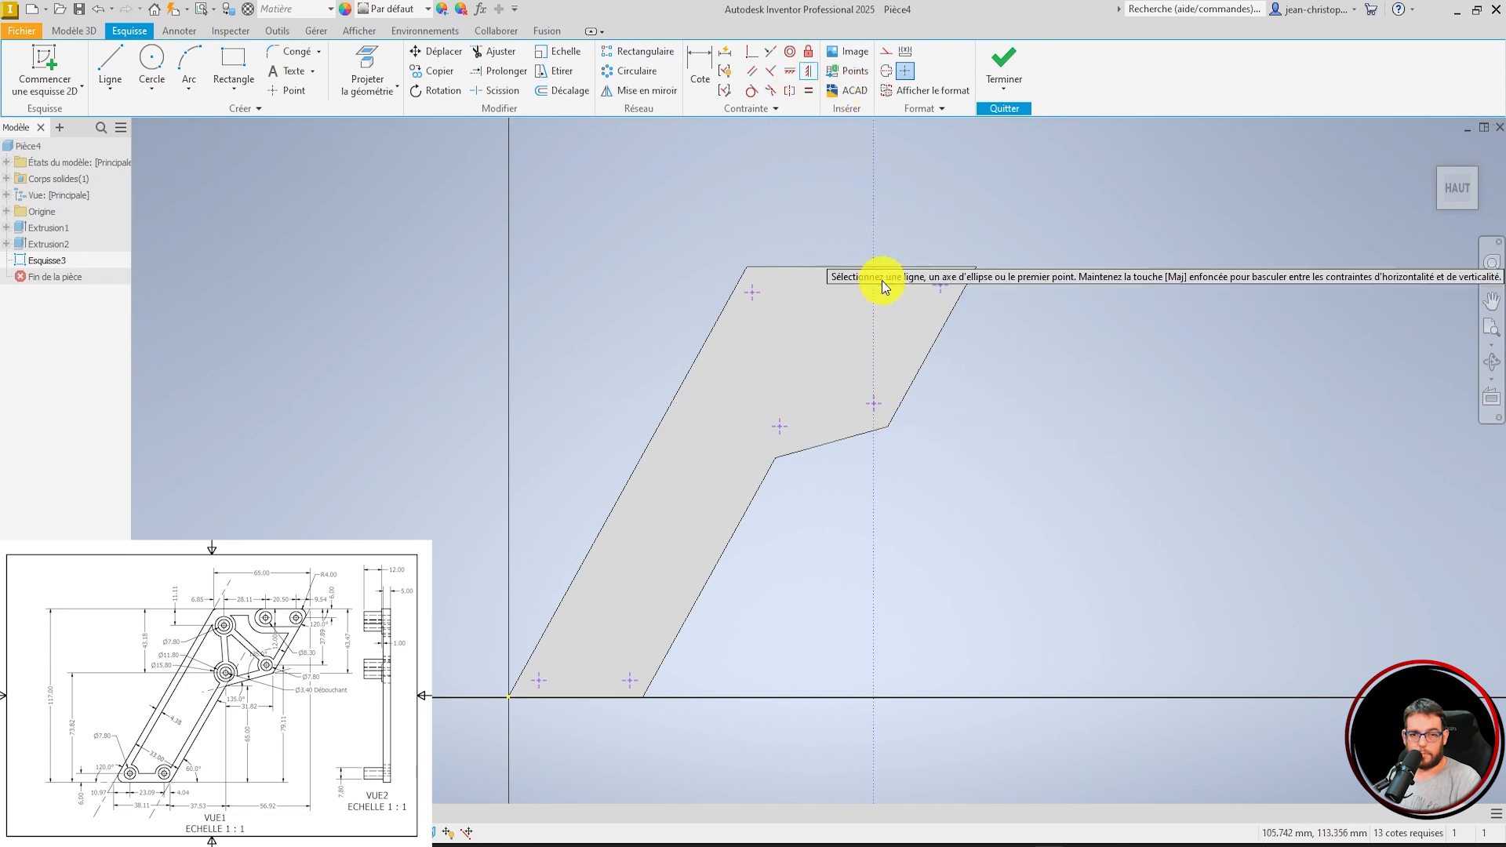
pyautogui.click(876, 411)
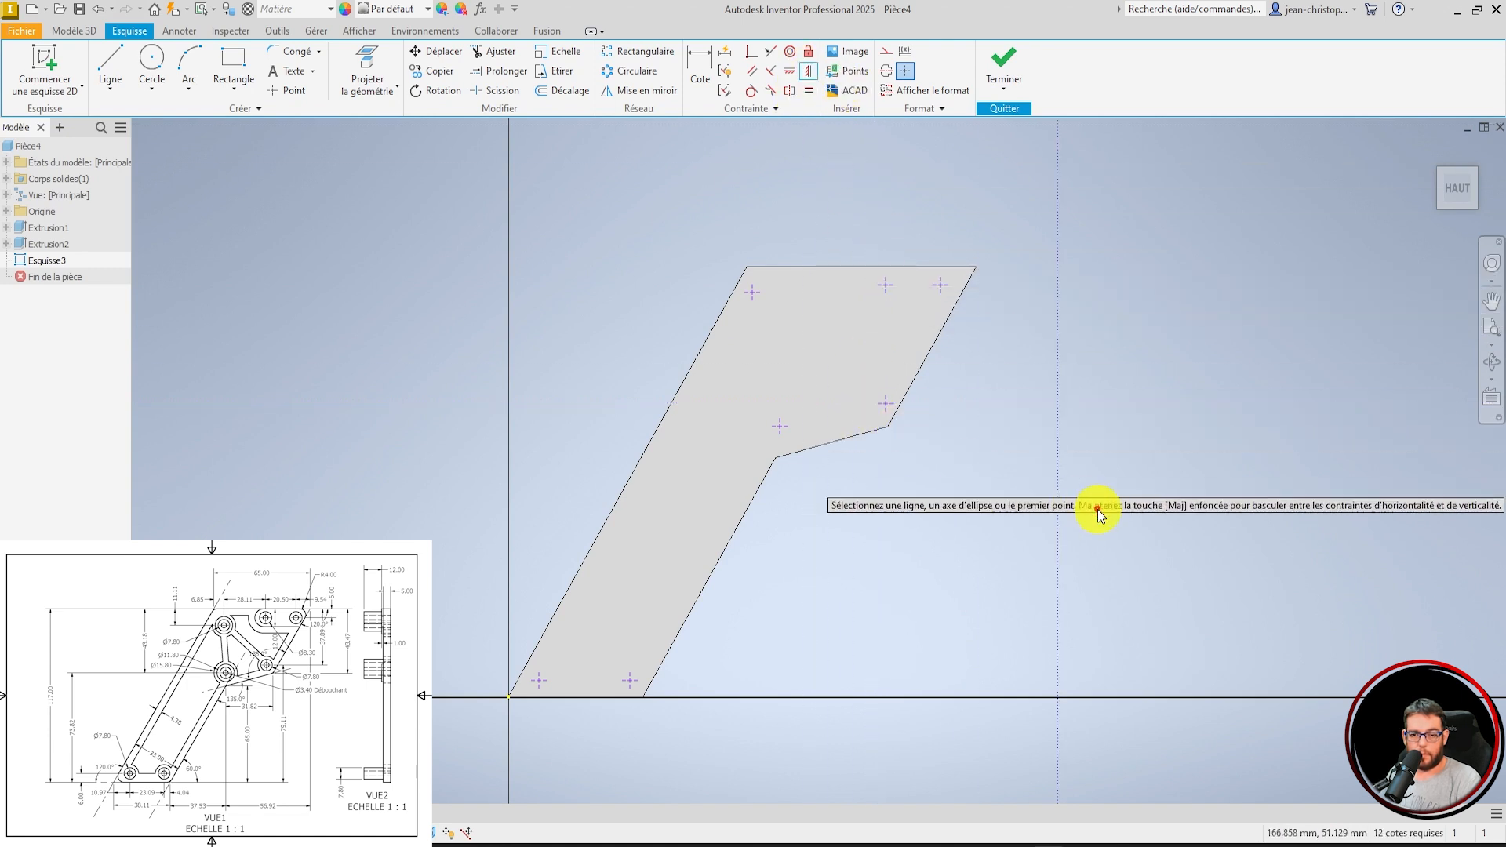
# Align the two points at the bracket's lower end horizontally.
pyautogui.click(790, 70)
pyautogui.click(540, 681)
pyautogui.click(630, 680)
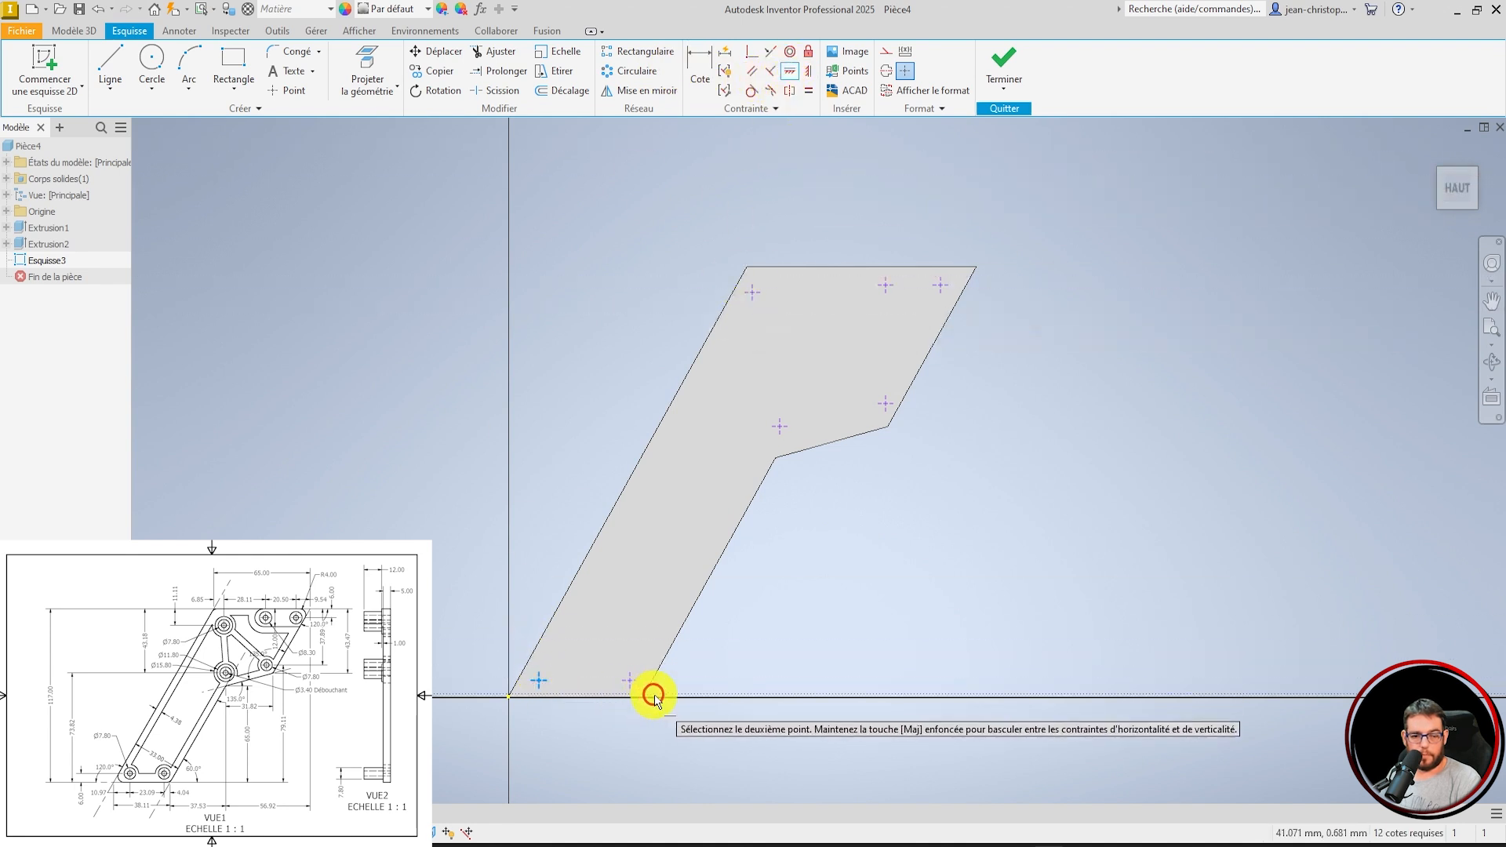
pyautogui.click(753, 292)
# Dimension the lower-left boss point at 6 mm above the bracket's bottom edge.
pyautogui.click(699, 67)
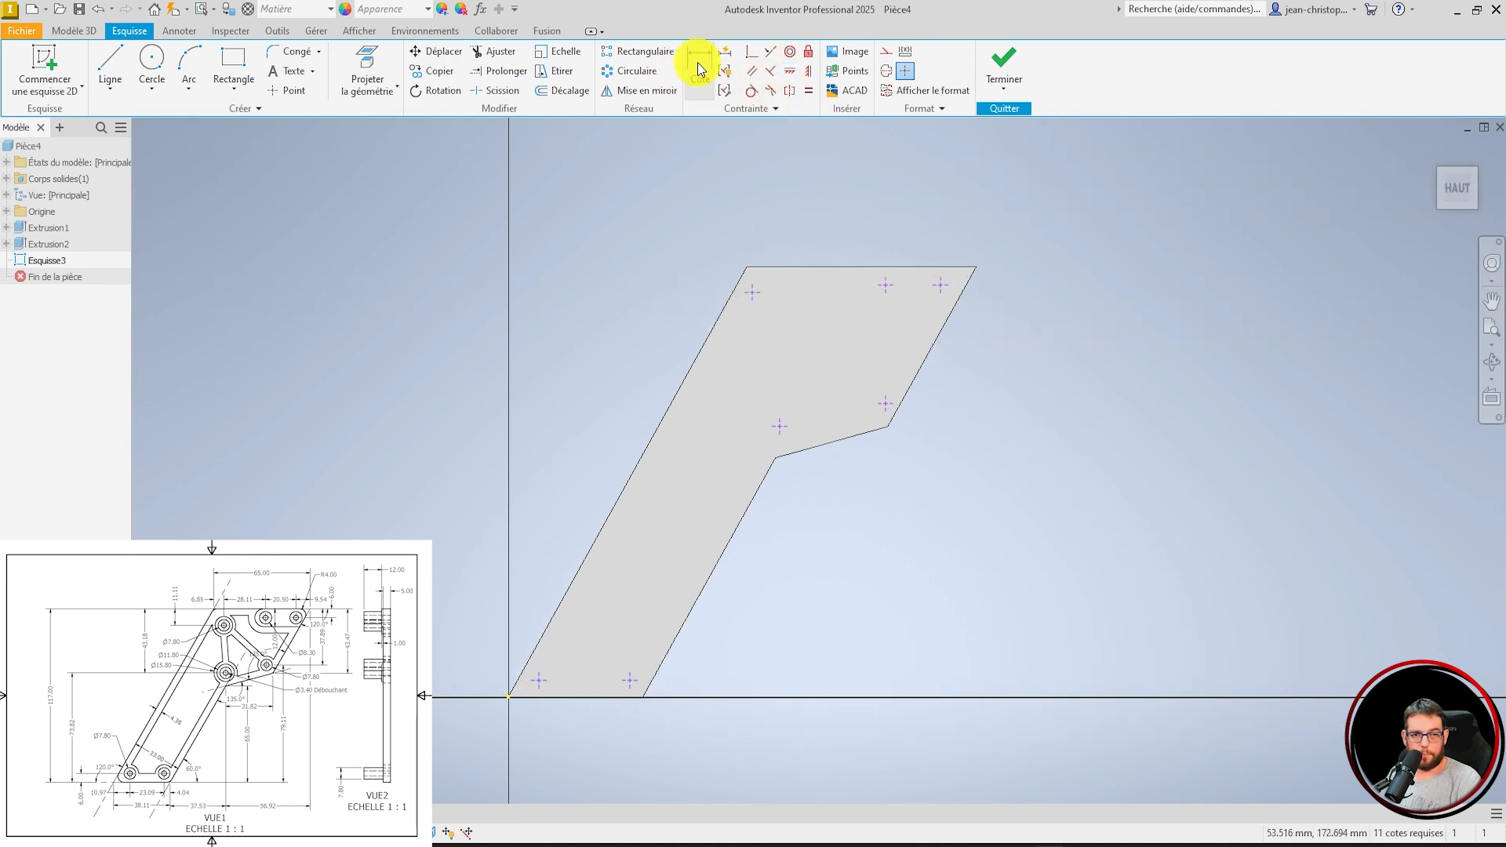
pyautogui.scroll(8, 534, 706)
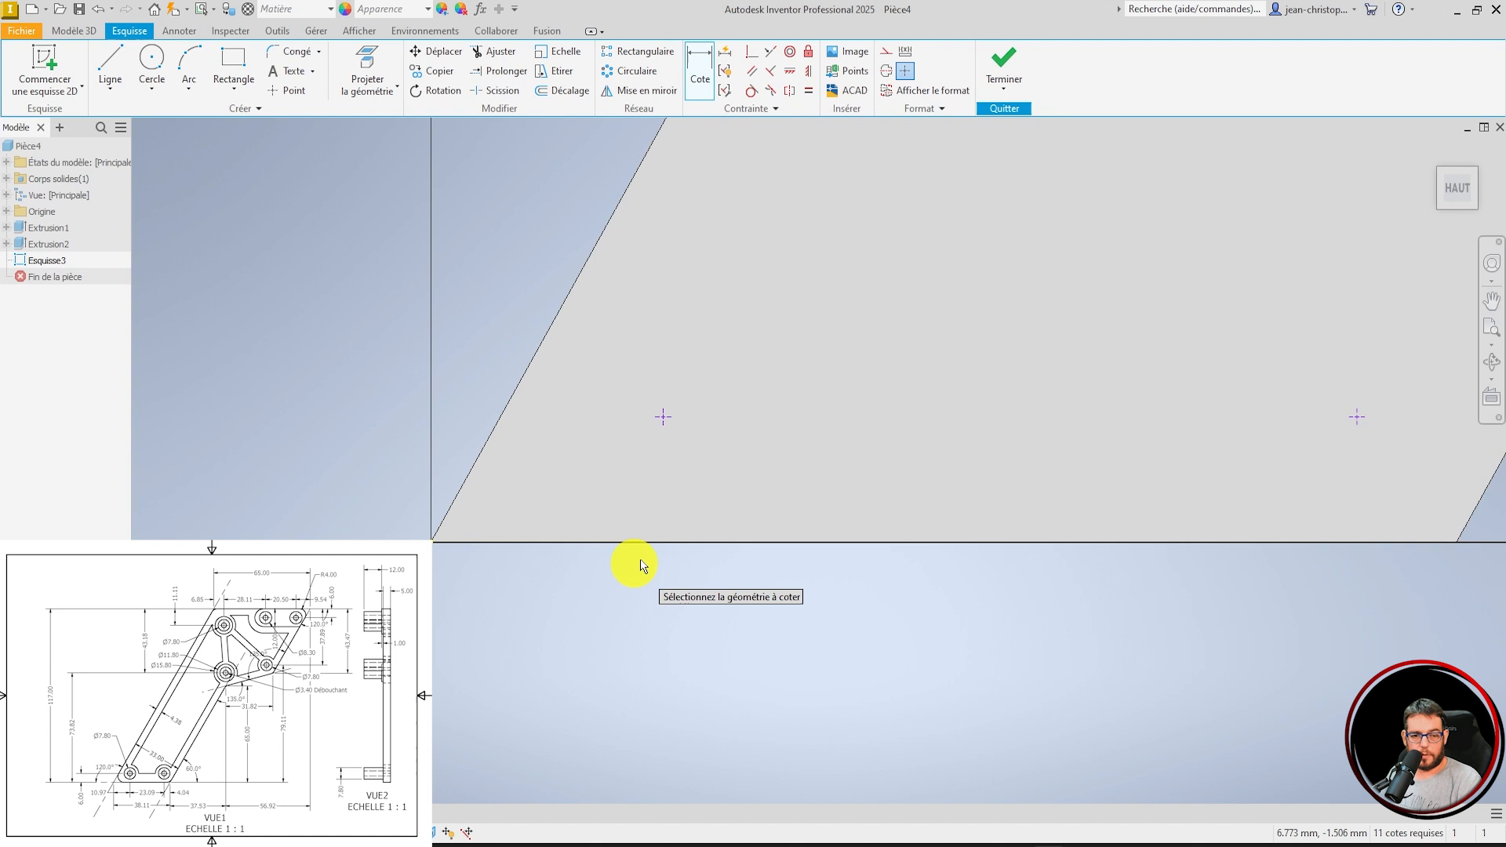
pyautogui.click(683, 541)
pyautogui.click(663, 417)
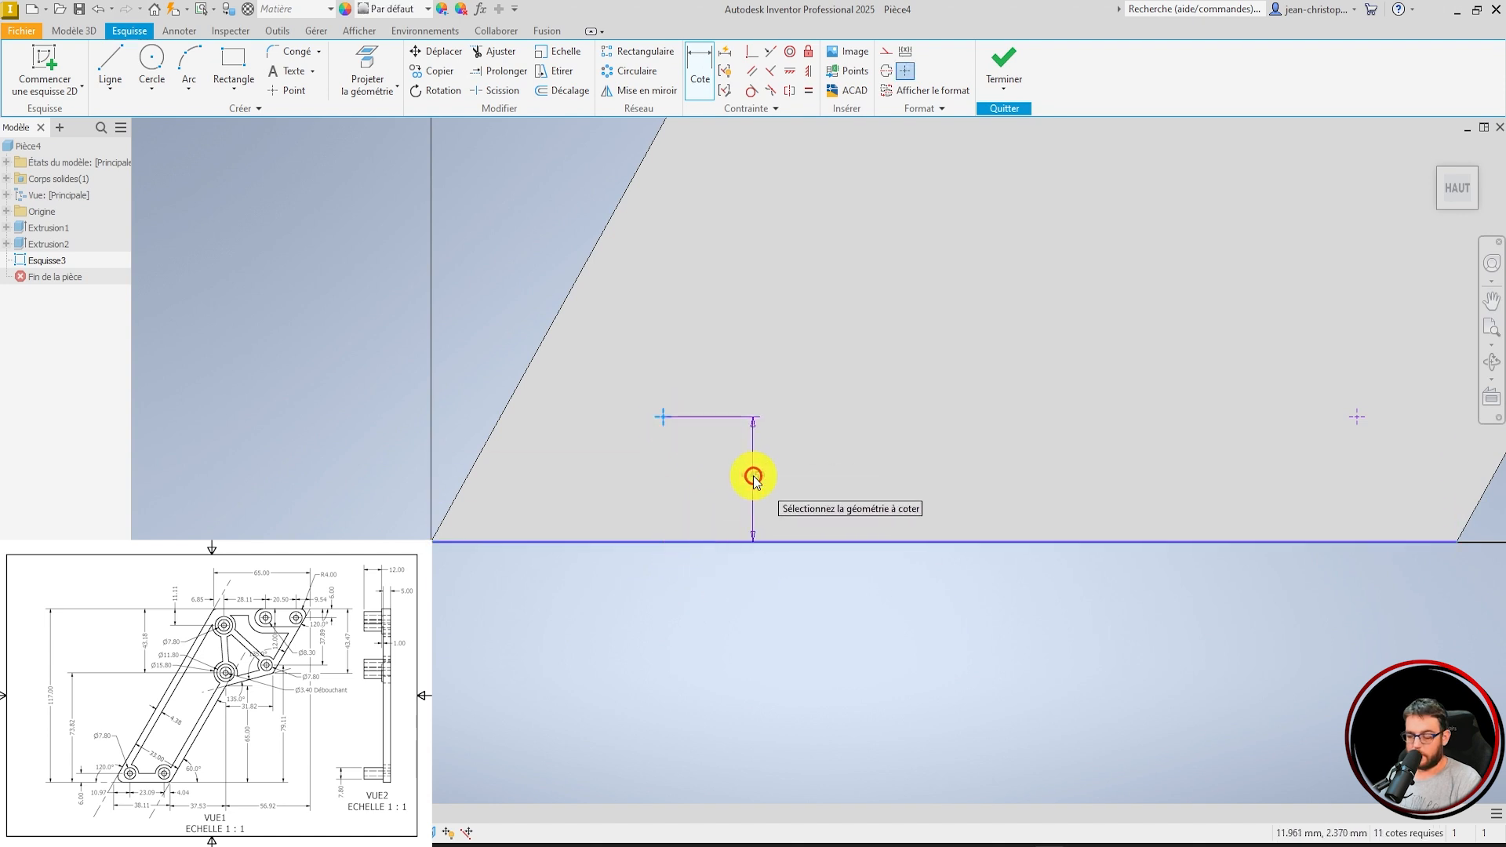
pyautogui.click(753, 473)
pyautogui.write('4.04')
pyautogui.press('Return')
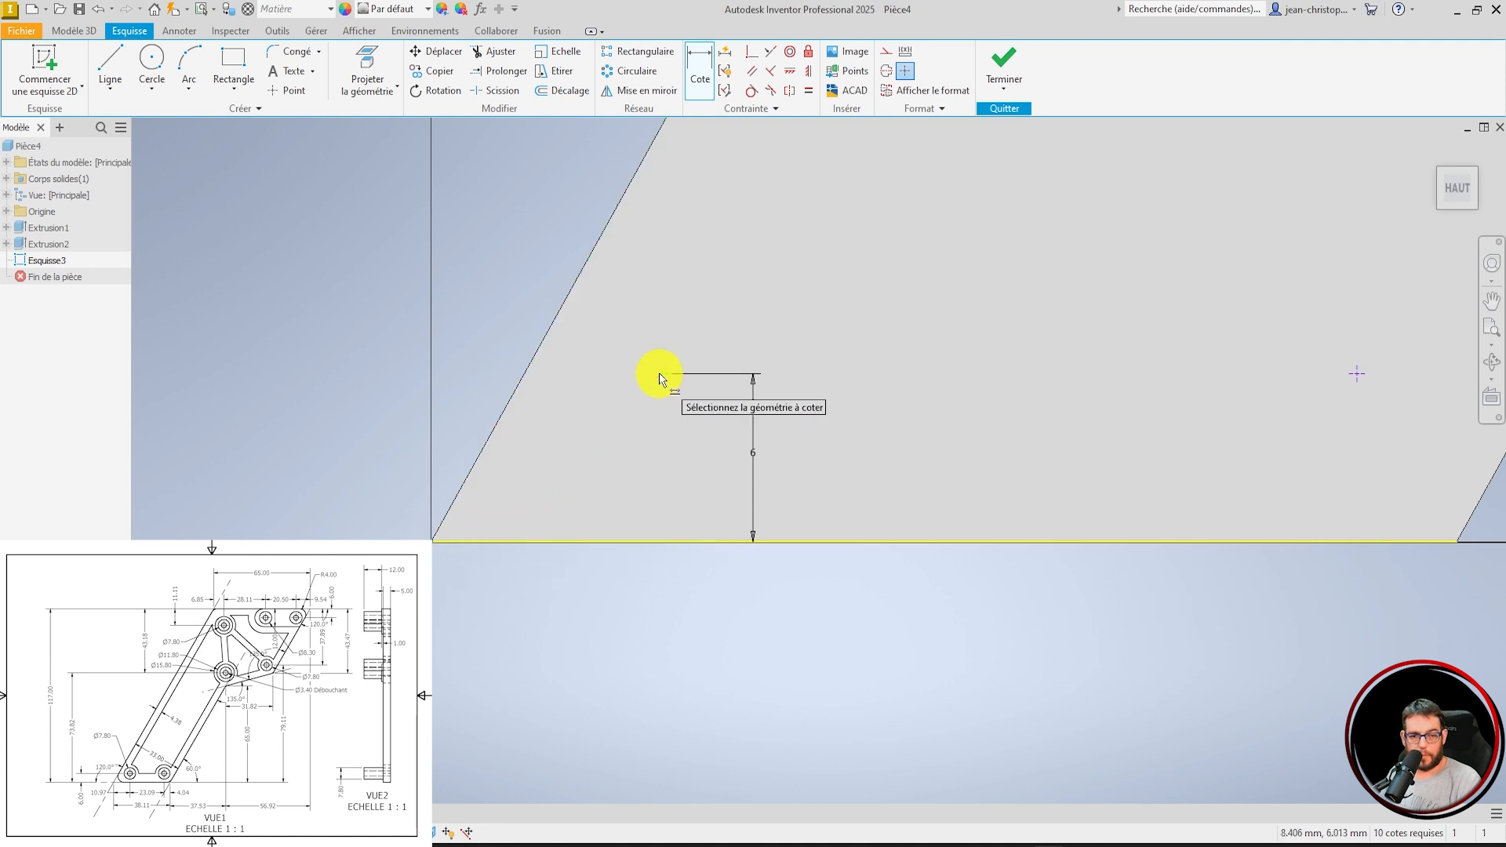
# Dimension the lower-left boss point at 10.97 mm horizontally from the bracket's lower-left corner.
pyautogui.click(662, 375)
pyautogui.click(579, 648)
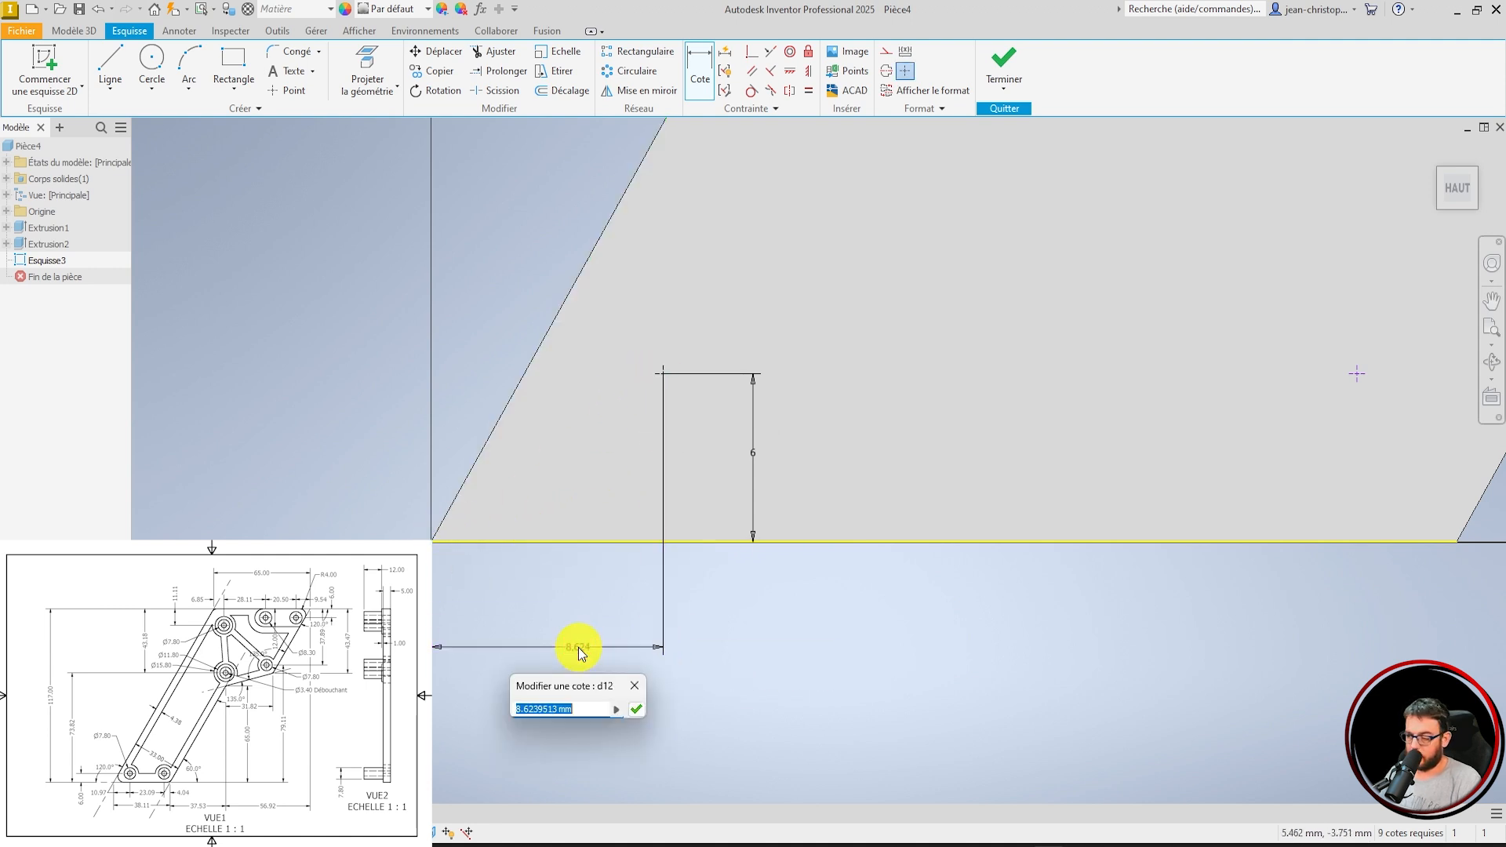
pyautogui.write('1097')
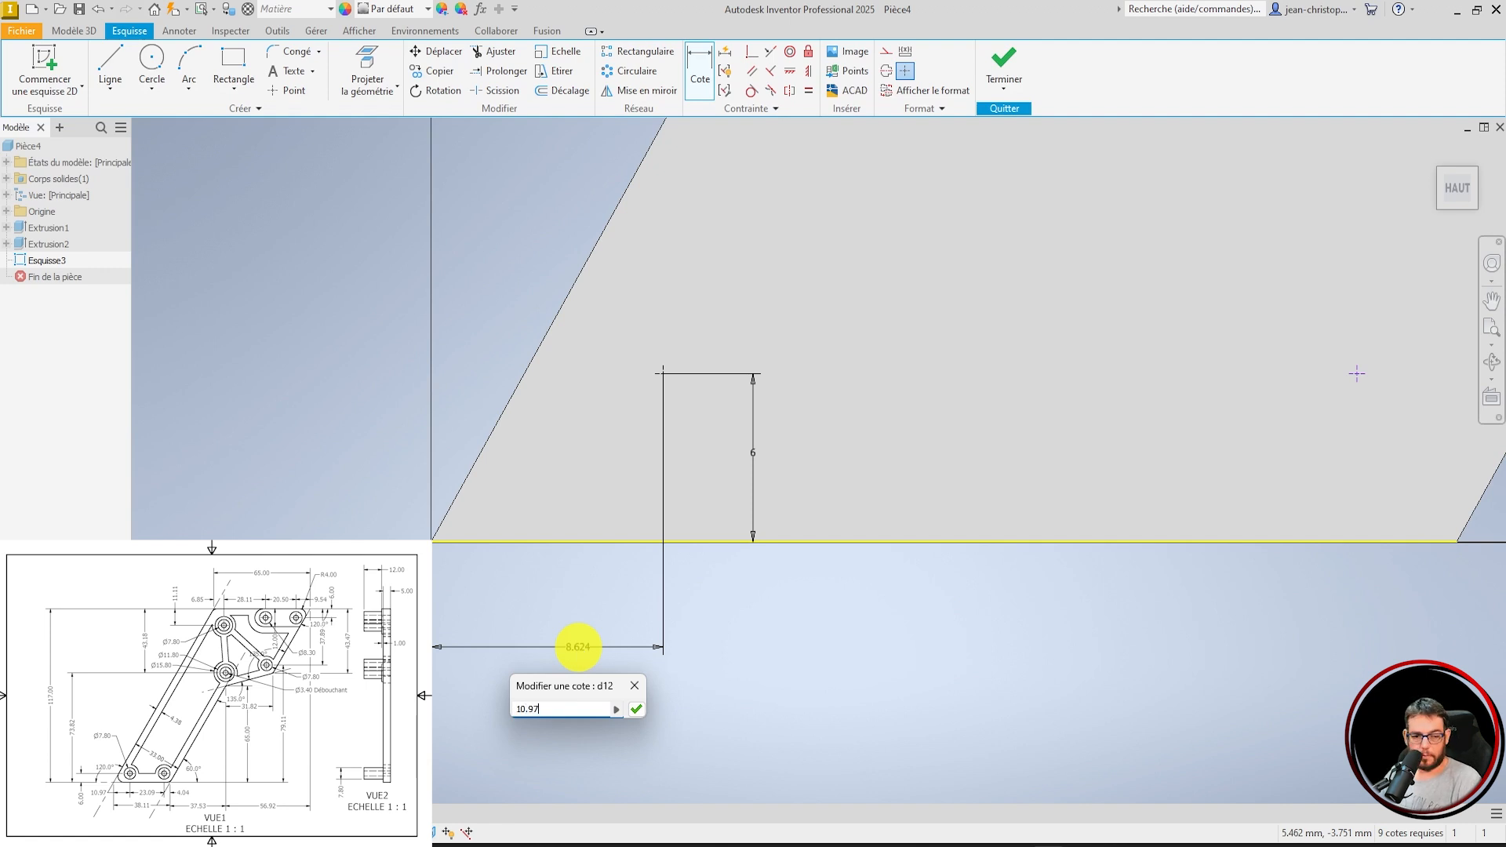
pyautogui.press('Return')
# Set the horizontal distance between the two boss points at the lower end to 23.09 mm.
pyautogui.scroll(-2, 720, 329)
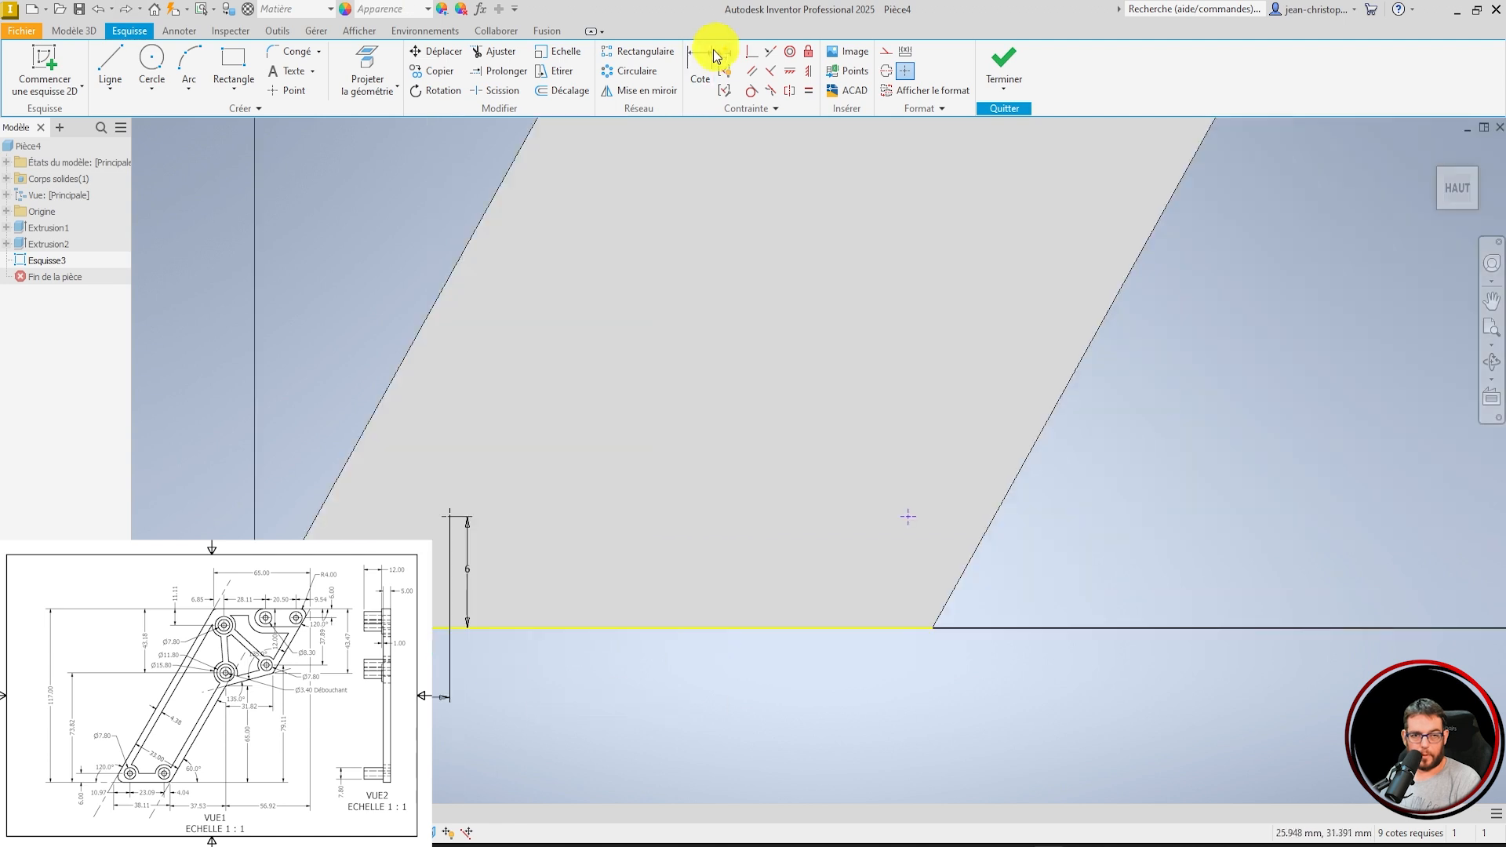
pyautogui.click(450, 514)
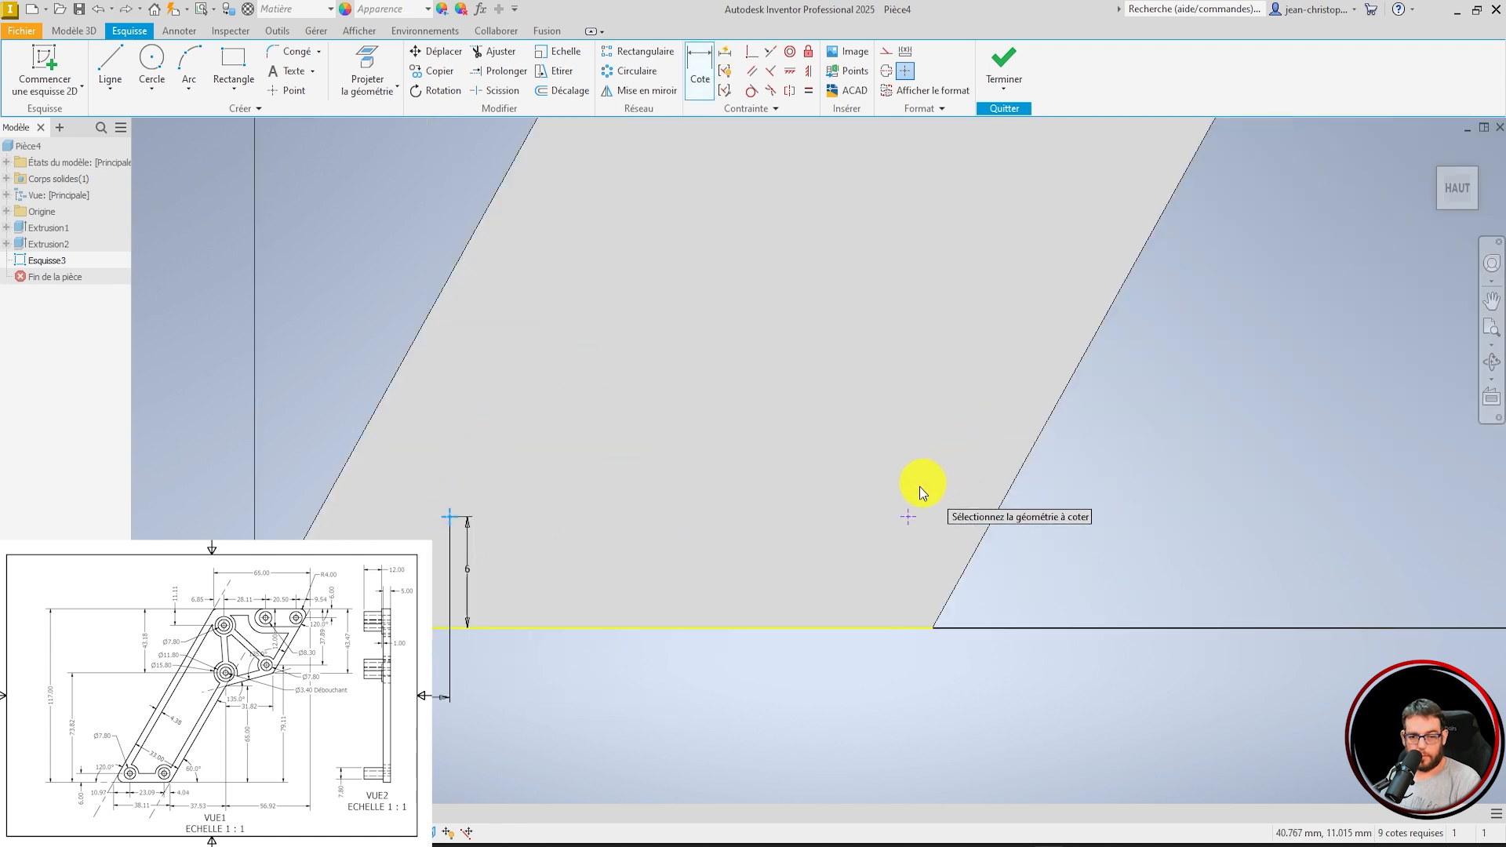
pyautogui.click(907, 517)
pyautogui.click(742, 498)
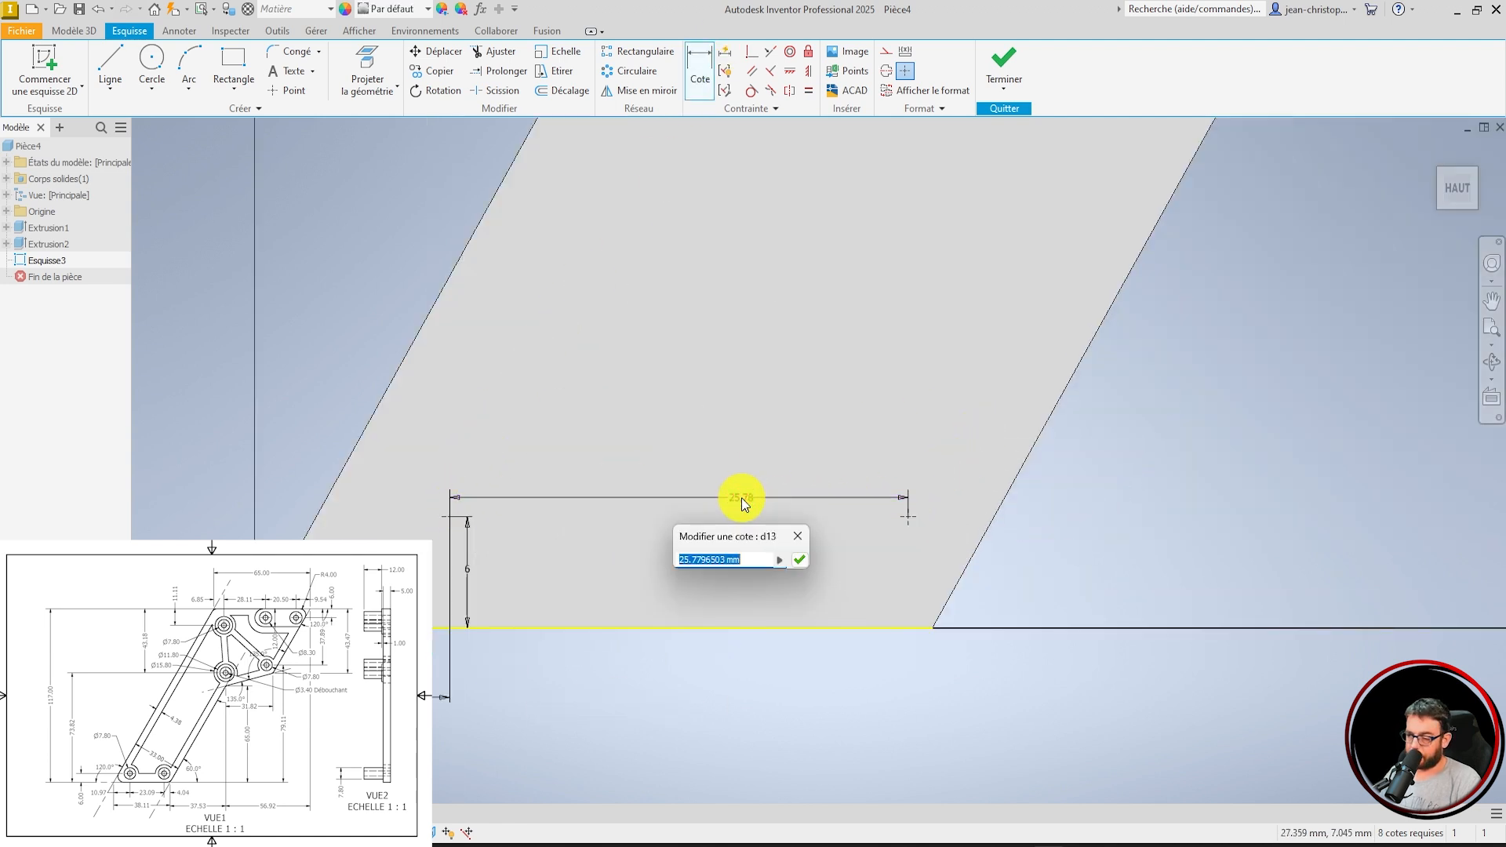
pyautogui.write('23.09')
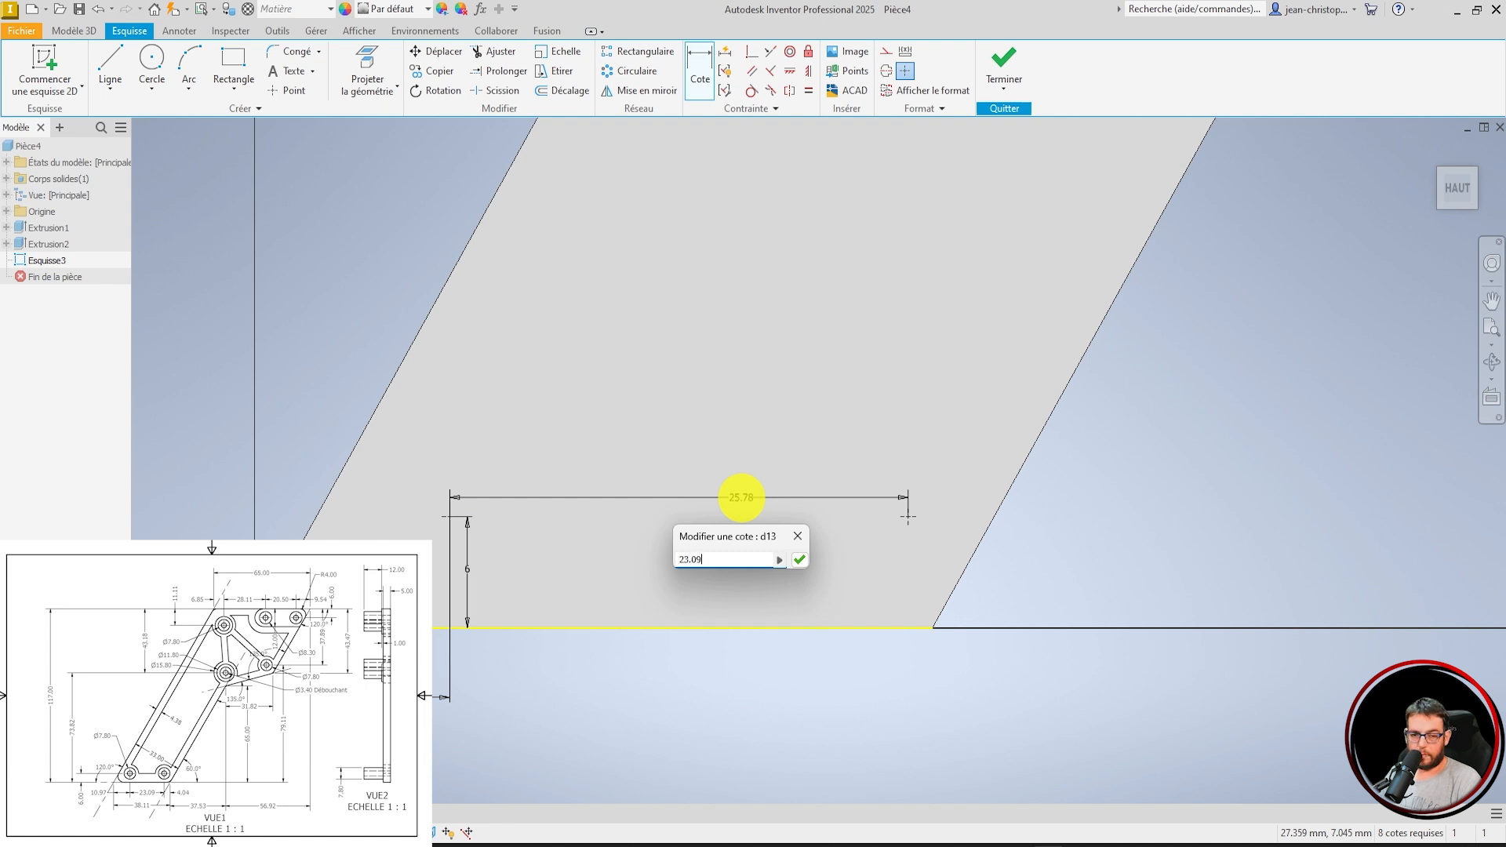
pyautogui.press('Return')
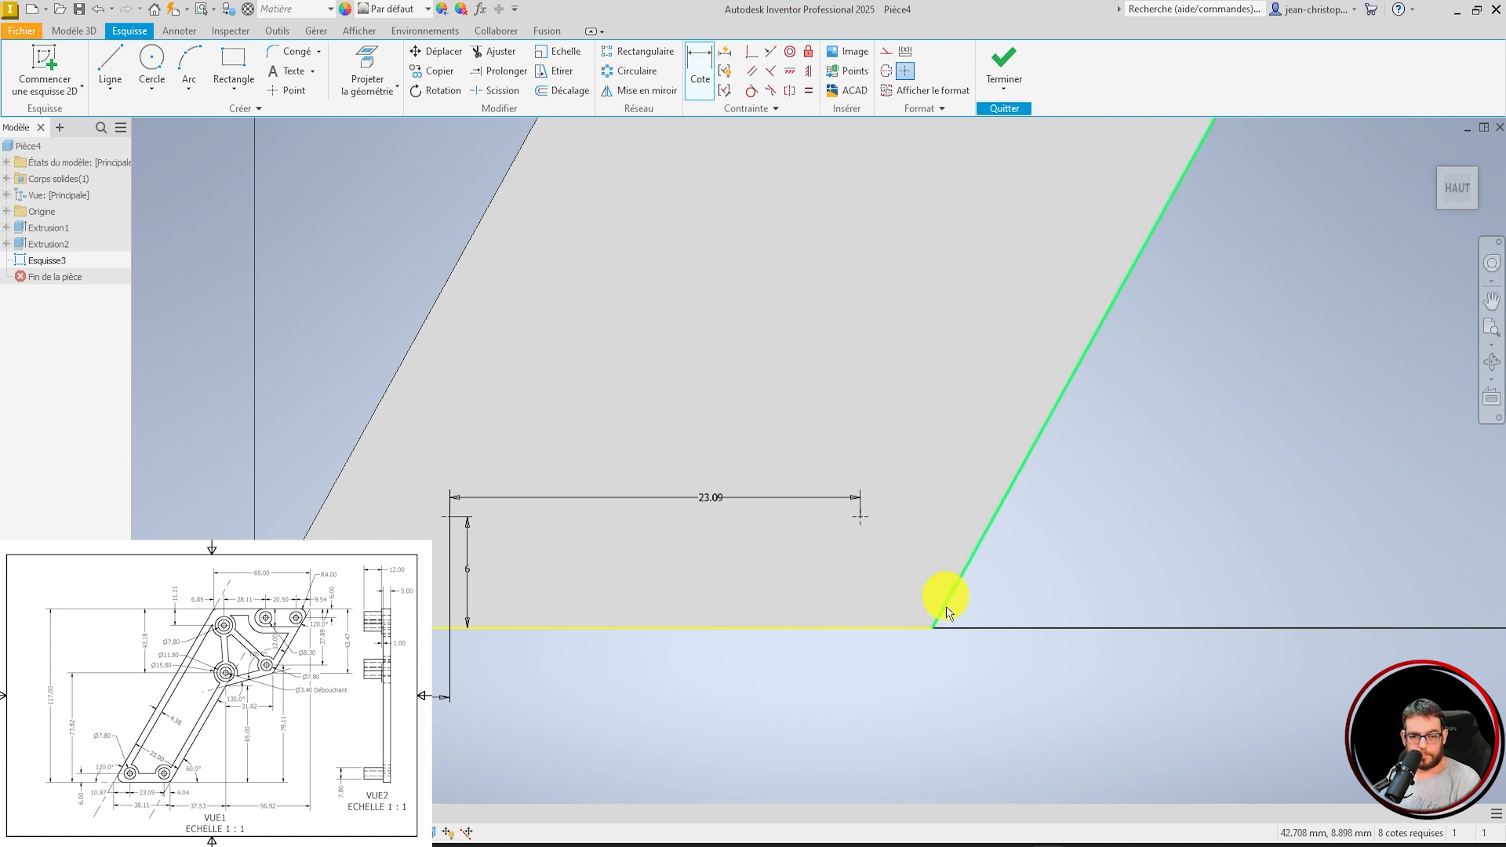
# Dimension the boss point near the upper-left corner at 11.11 mm below the bracket's top edge.
pyautogui.scroll(-5, 785, 659)
pyautogui.scroll(-4, 785, 659)
pyautogui.scroll(8, 850, 541)
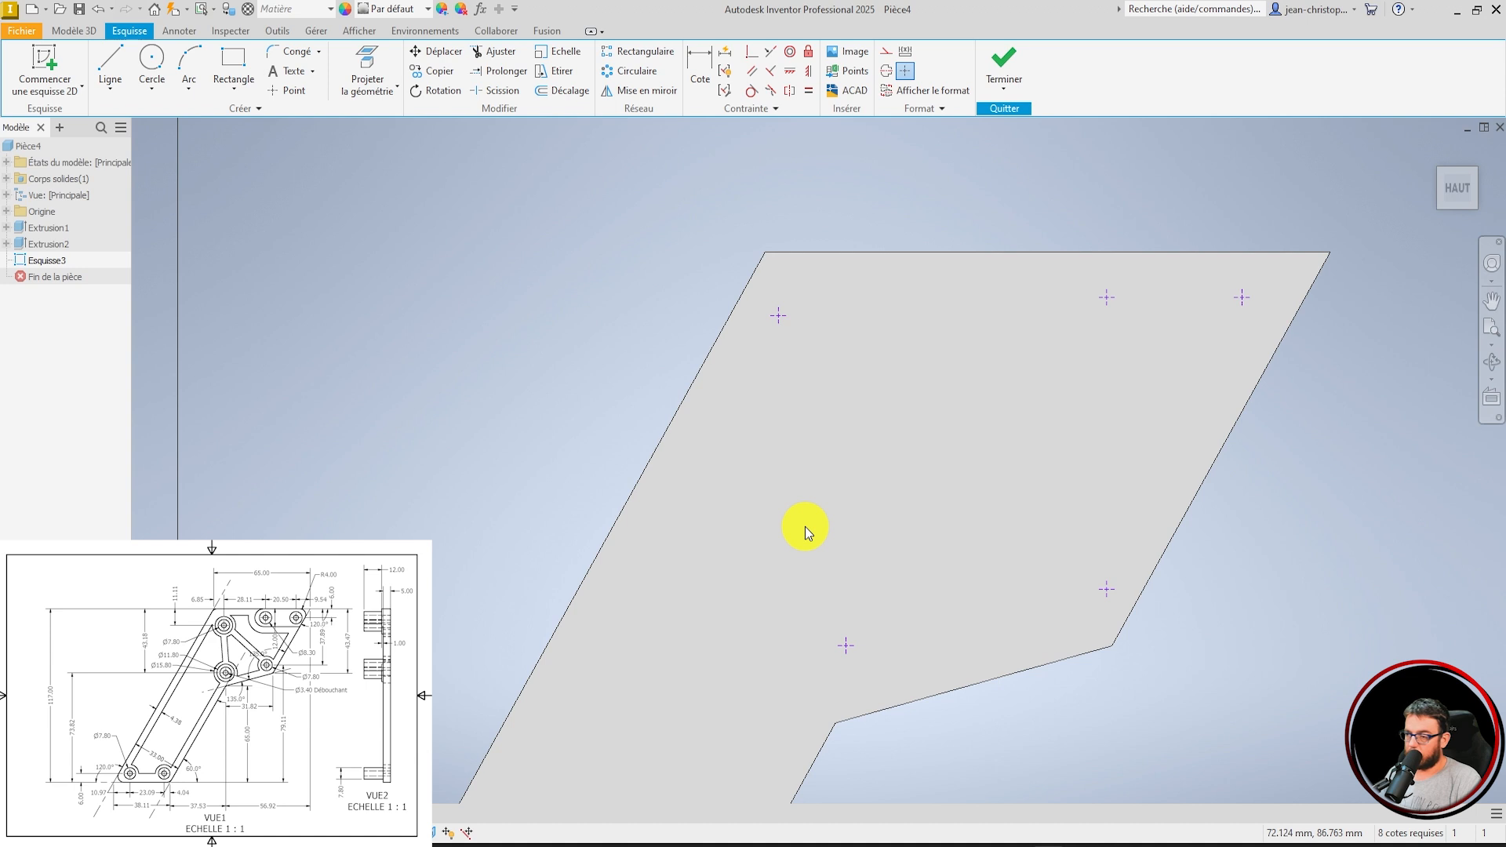
pyautogui.click(700, 69)
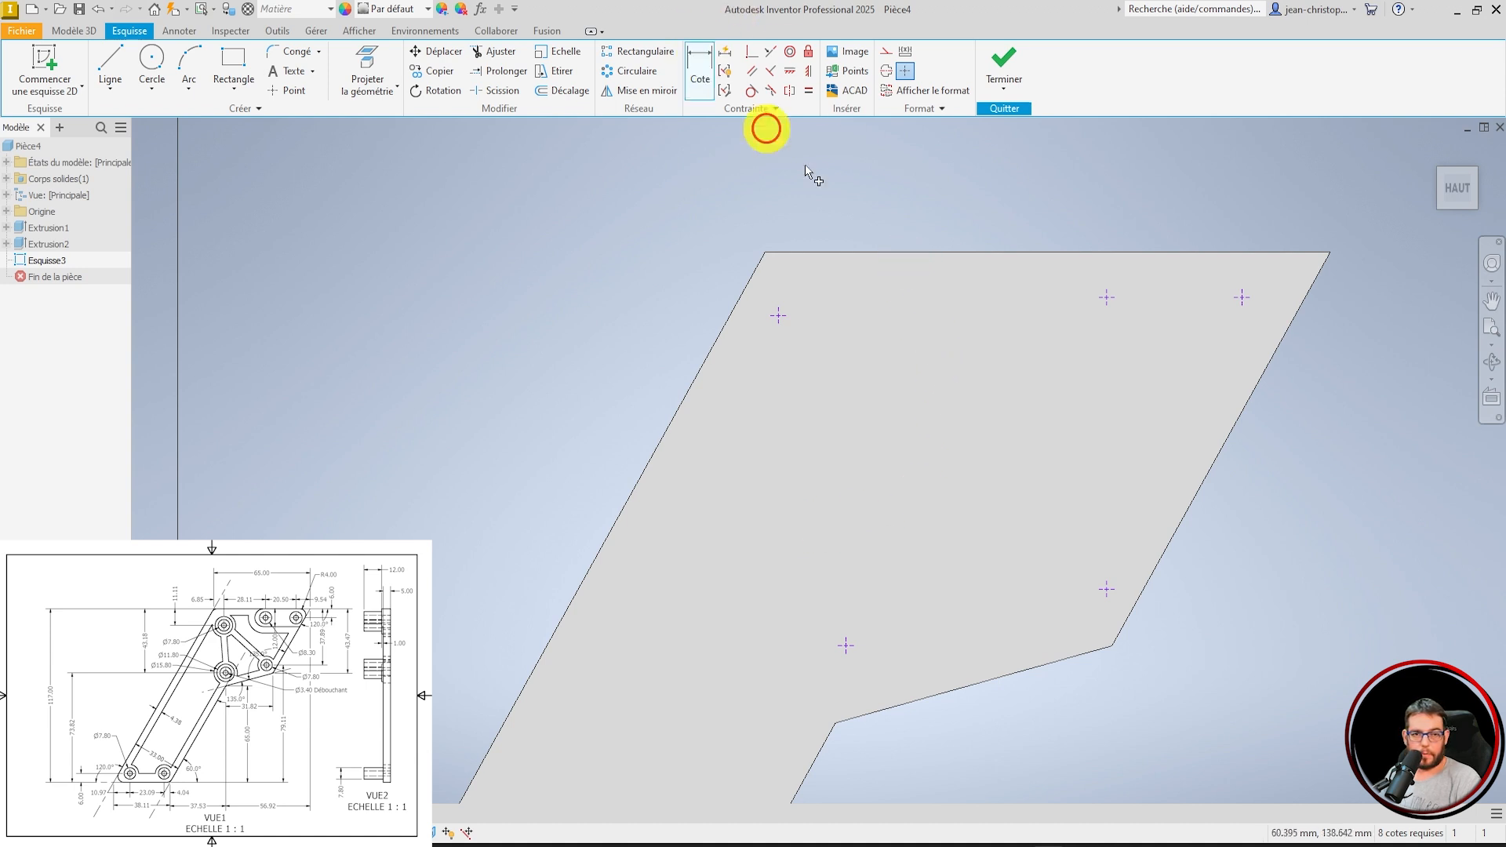
pyautogui.click(840, 252)
pyautogui.click(778, 316)
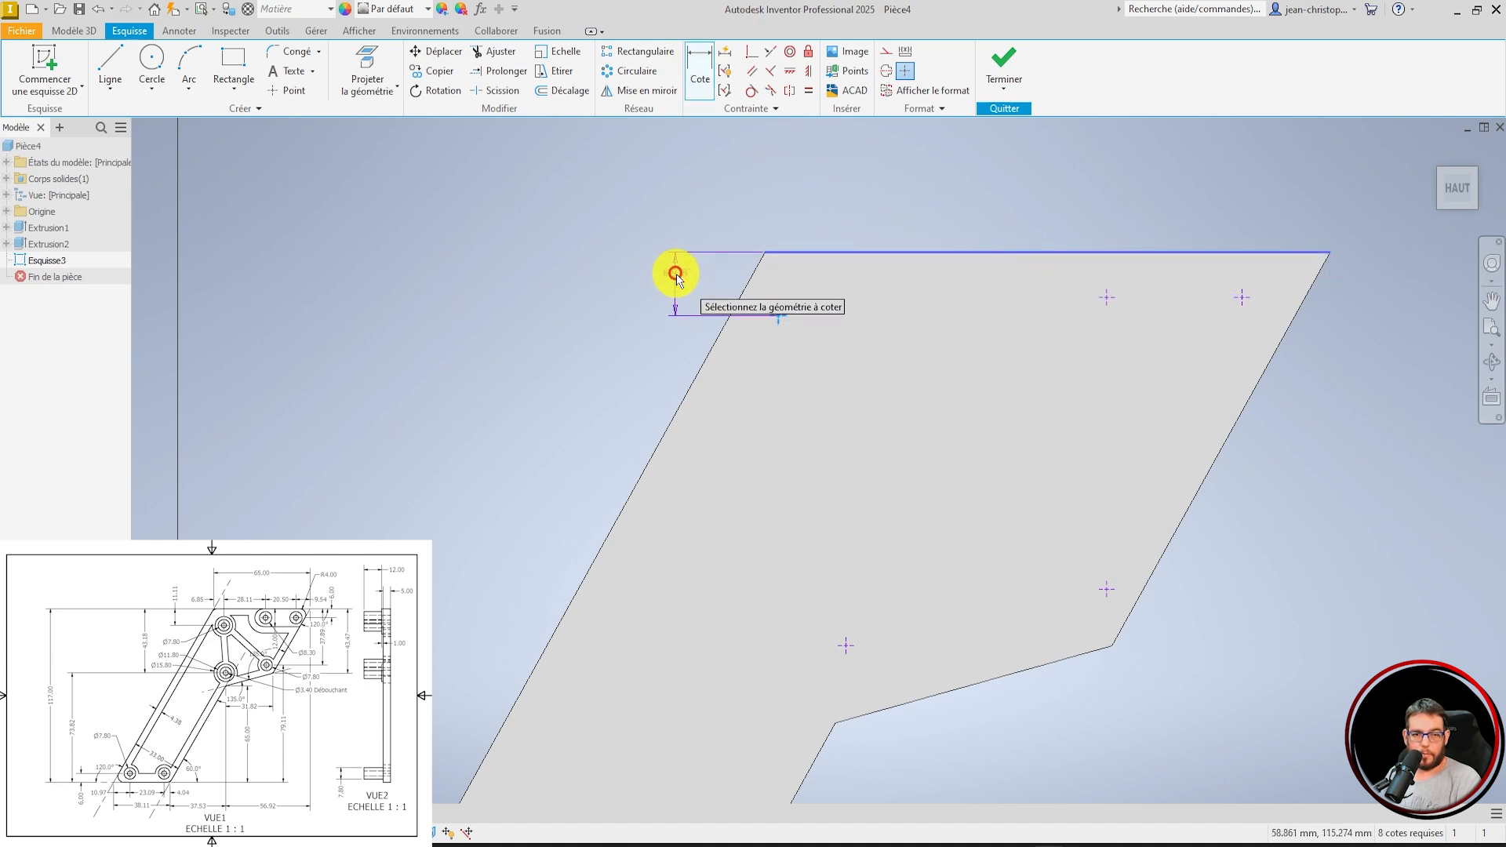
pyautogui.click(666, 280)
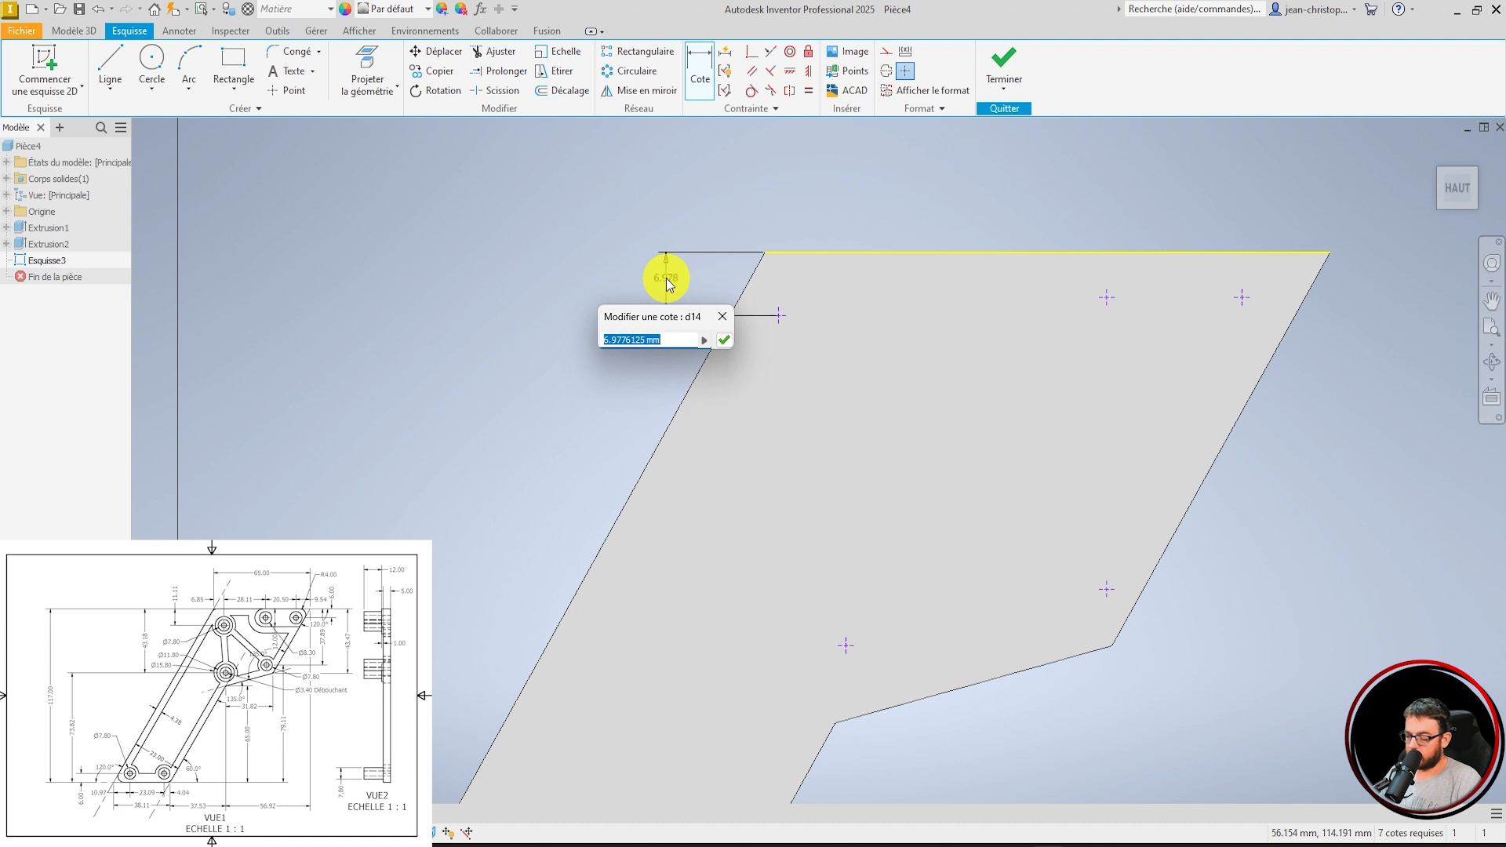
pyautogui.write('11.1')
pyautogui.press('Return')
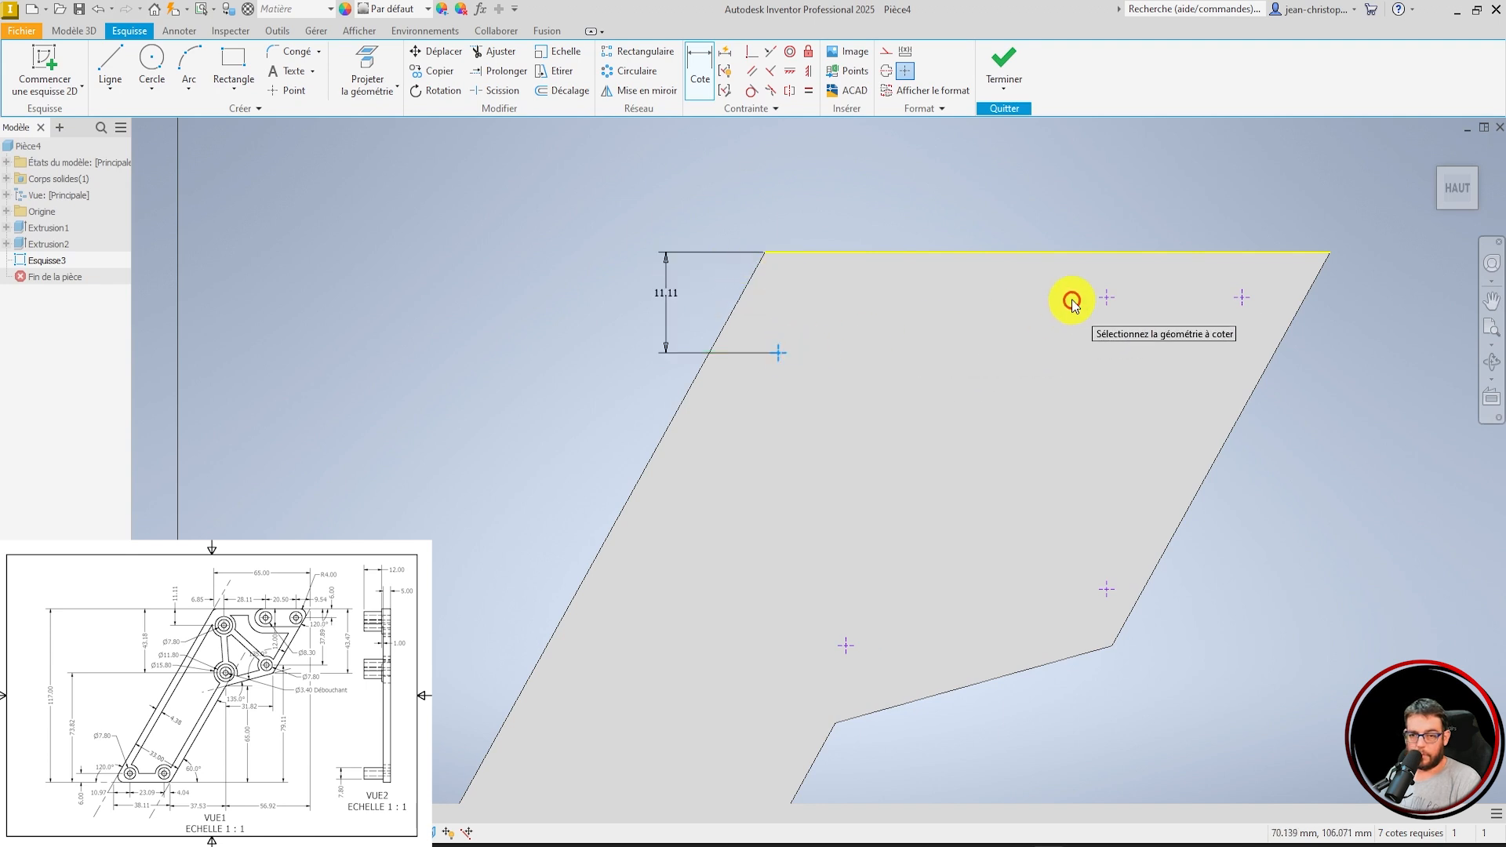
# Set the horizontal distance between the upper-left boss point and the middle upper point to 28.11 mm.
pyautogui.click(1106, 299)
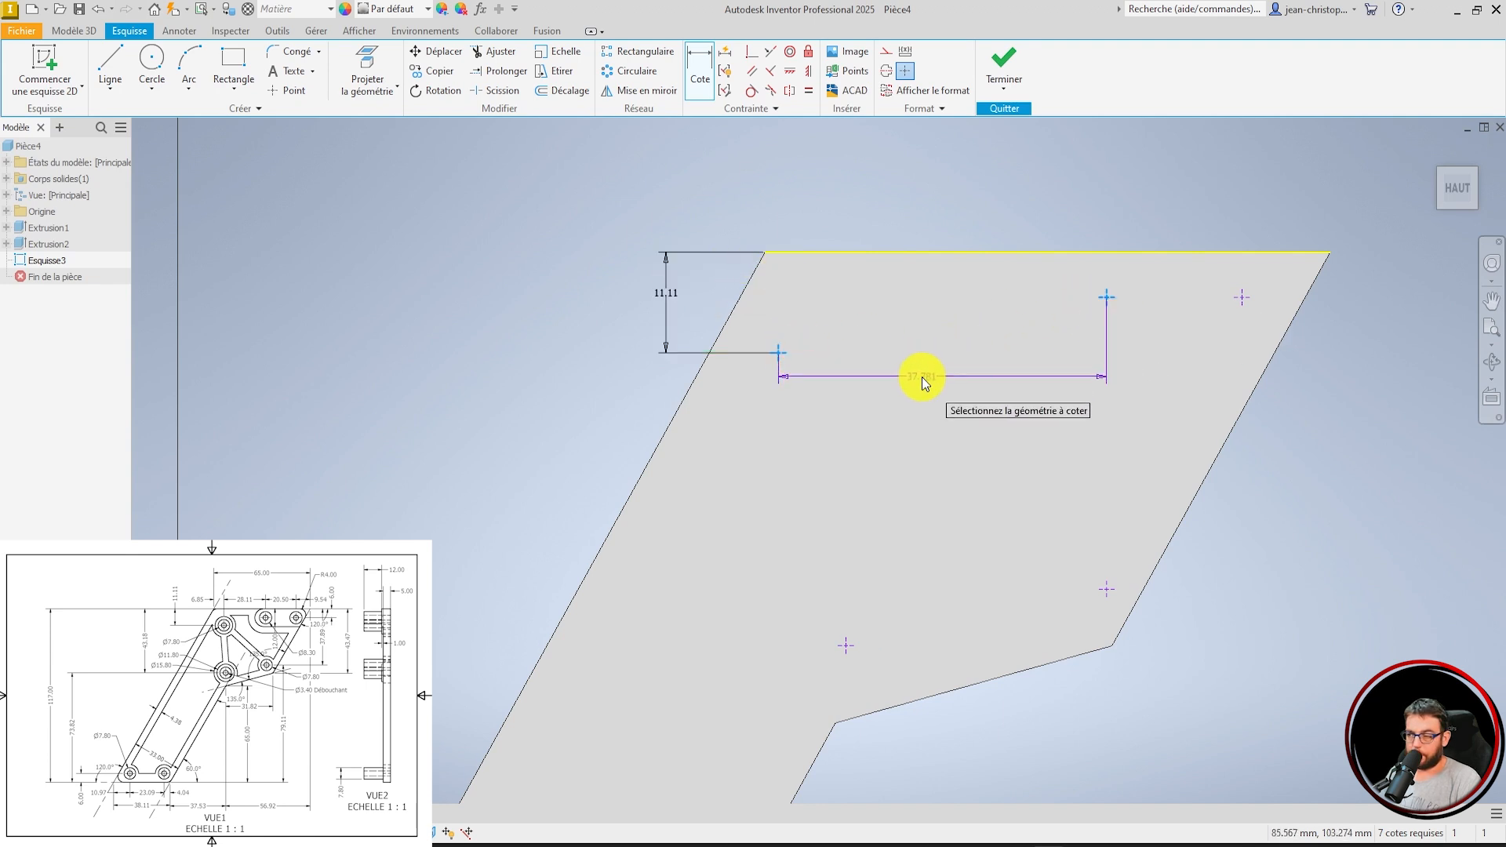
pyautogui.click(922, 377)
pyautogui.write('2')
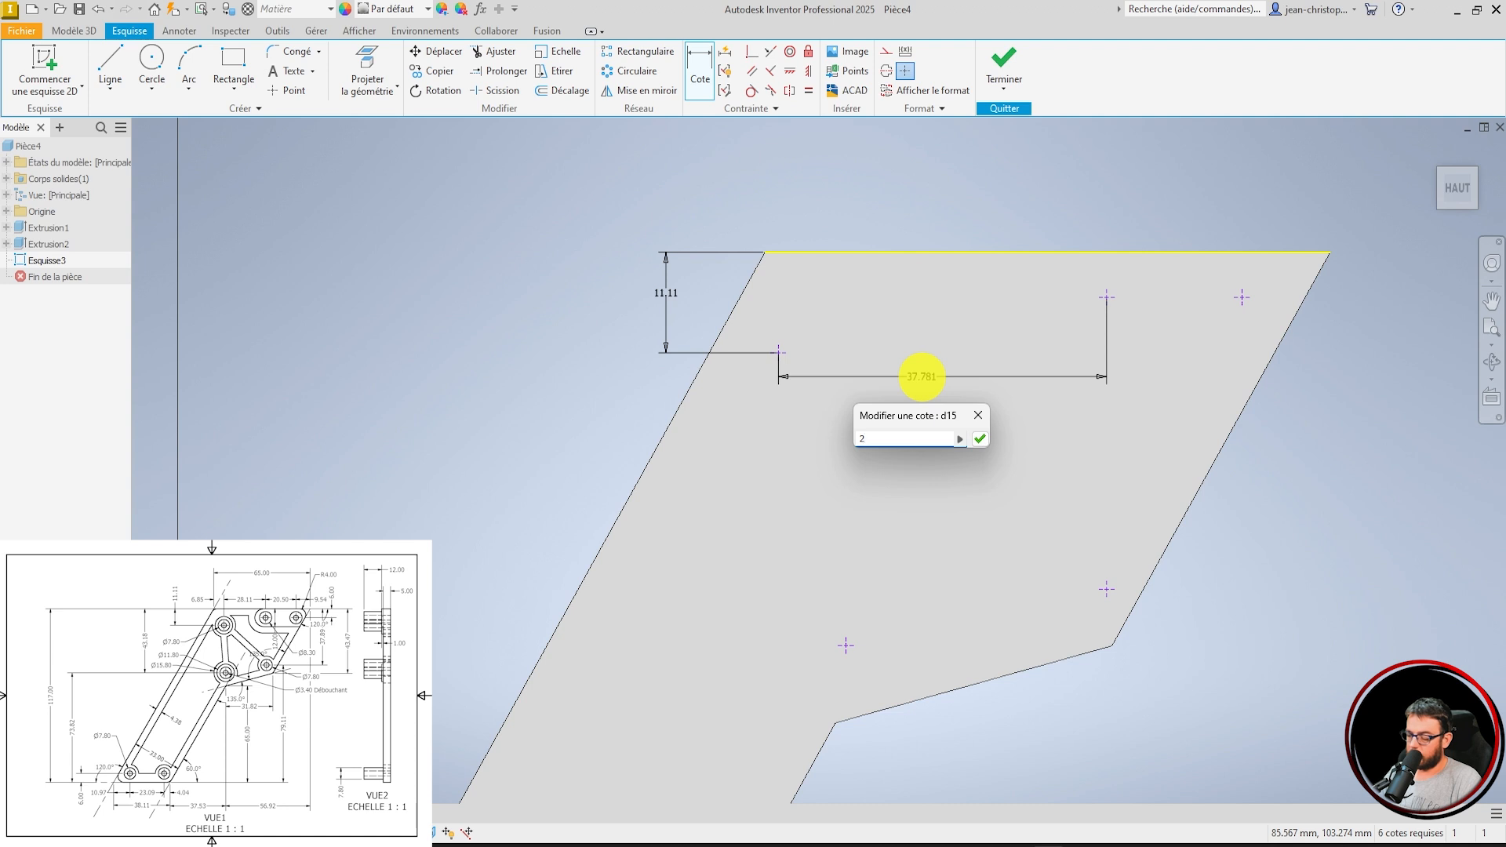
pyautogui.write('8.11')
pyautogui.press('Return')
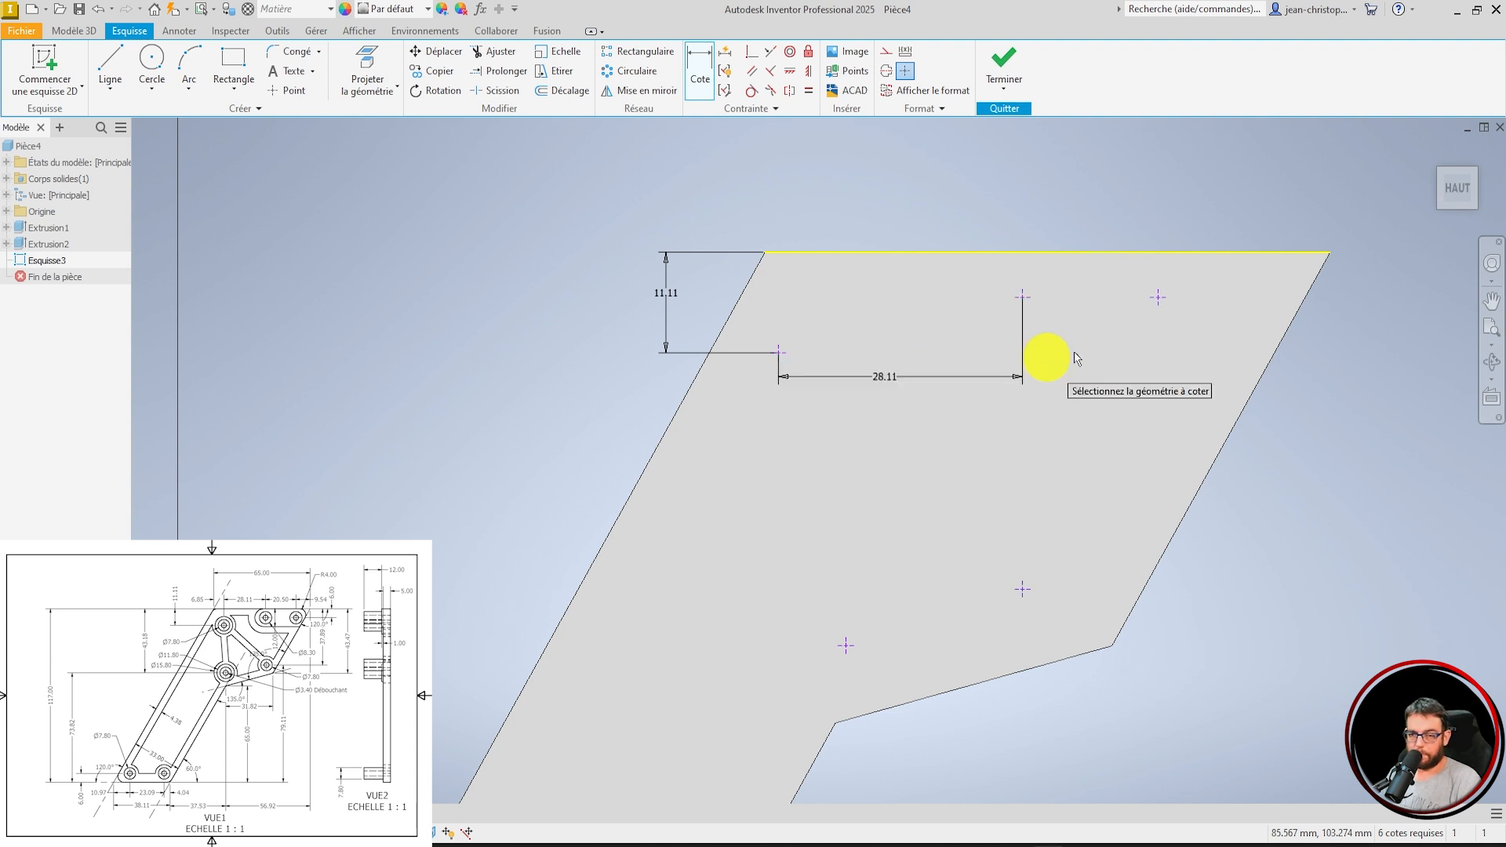
# Set the horizontal distance between the middle and rightmost upper boss points to 20.5 mm.
pyautogui.click(1158, 297)
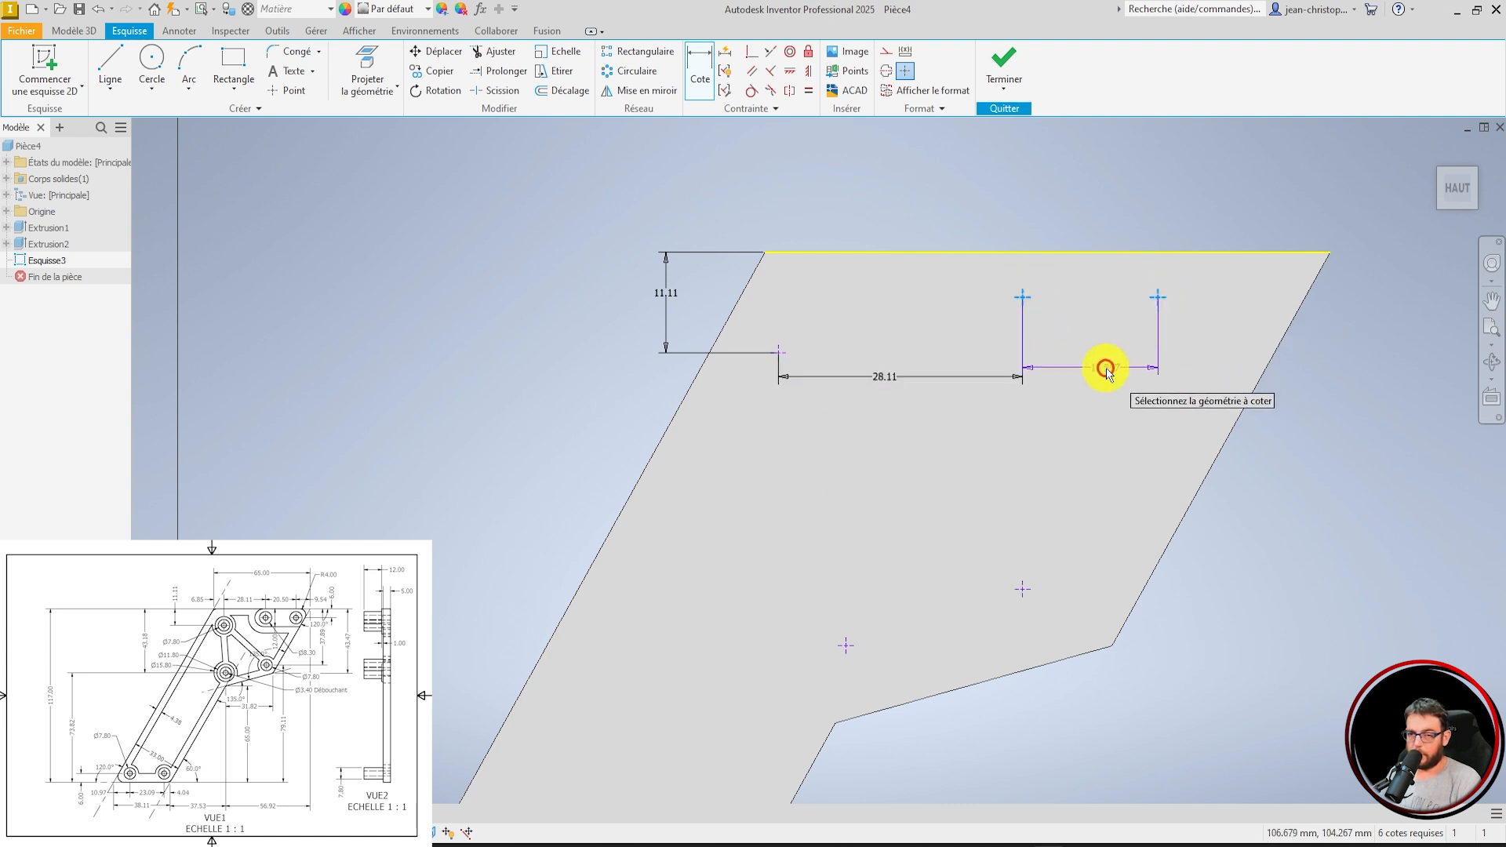
pyautogui.click(1109, 357)
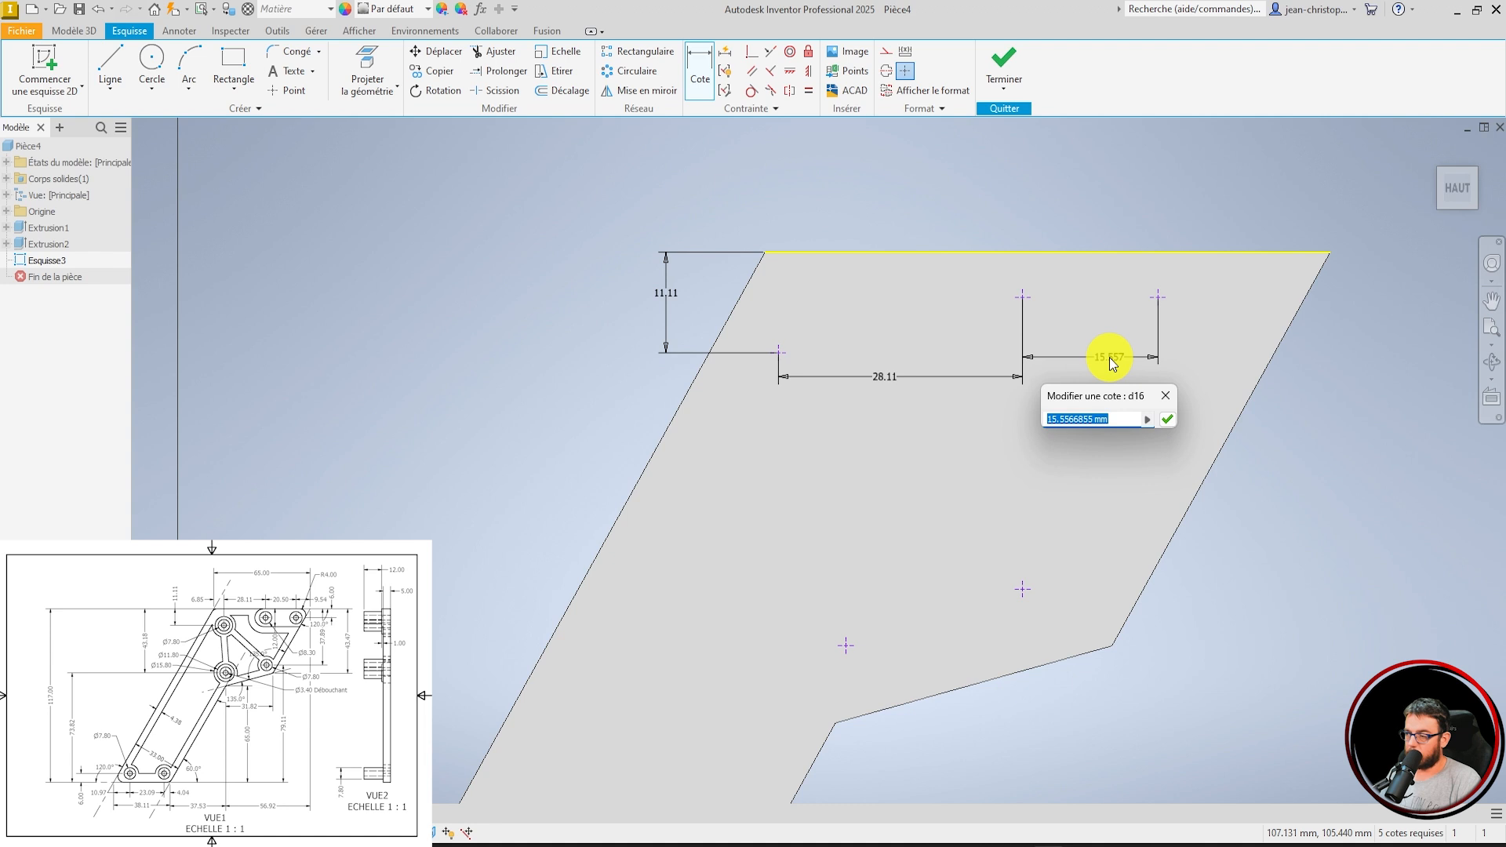
pyautogui.write('20.')
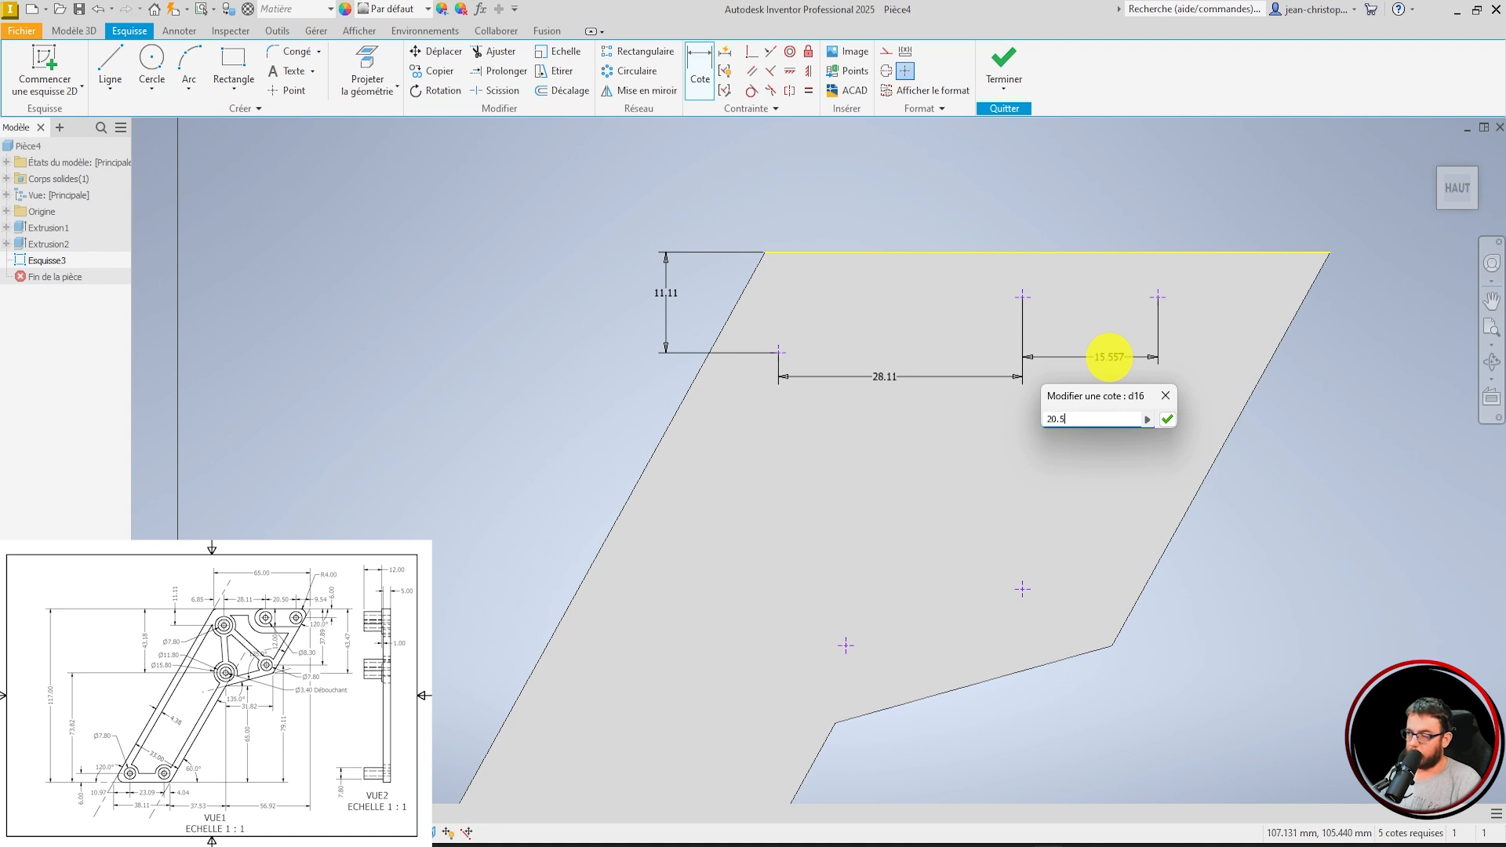
pyautogui.write('5')
pyautogui.press('Return')
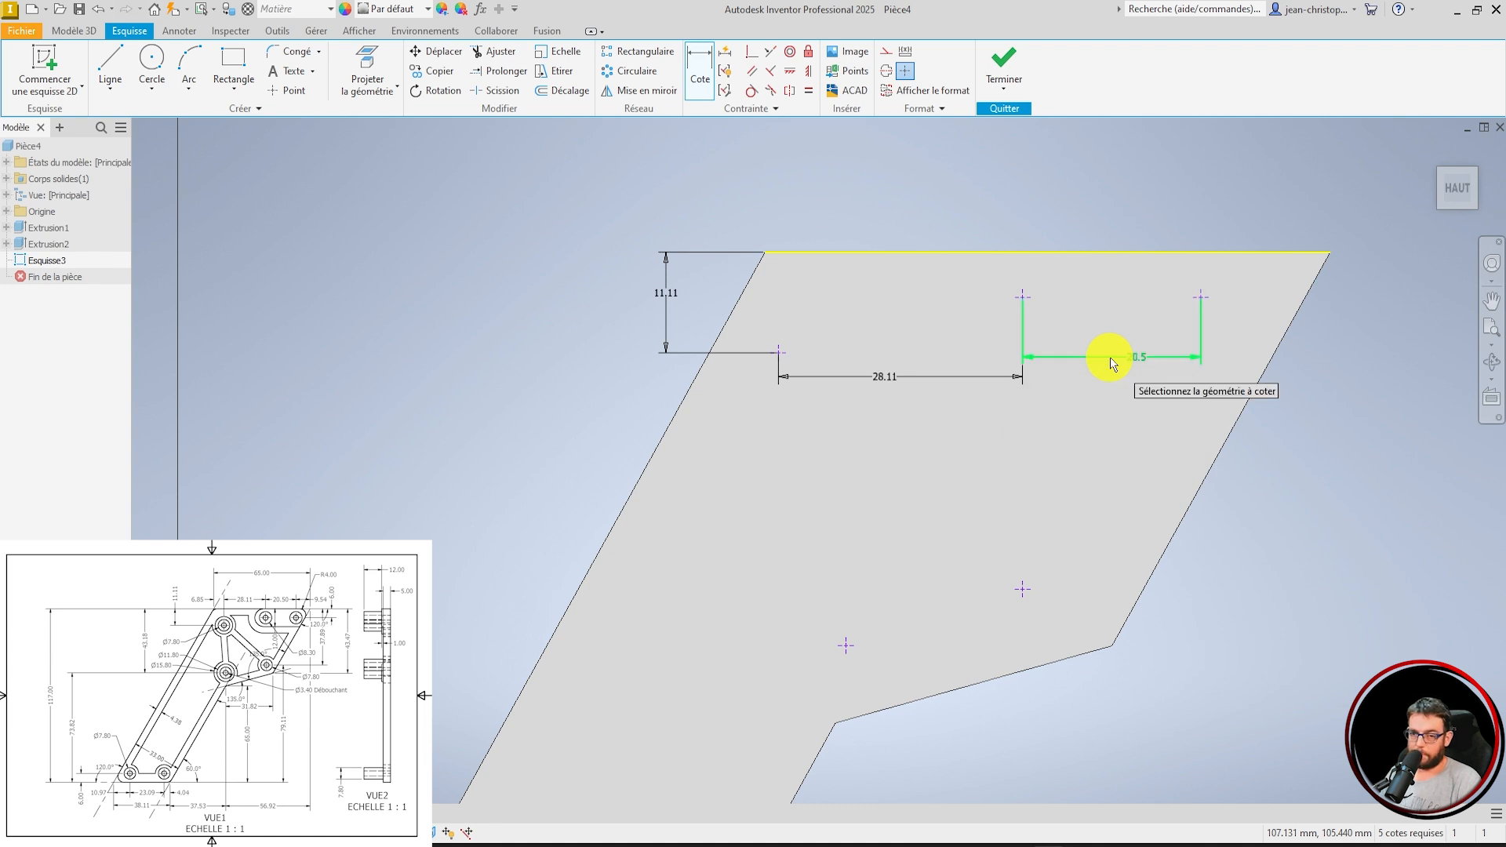
# Dimension the rightmost upper boss point at 9.54 mm horizontally from the bracket's upper-right corner.
pyautogui.click(1326, 254)
pyautogui.click(1201, 297)
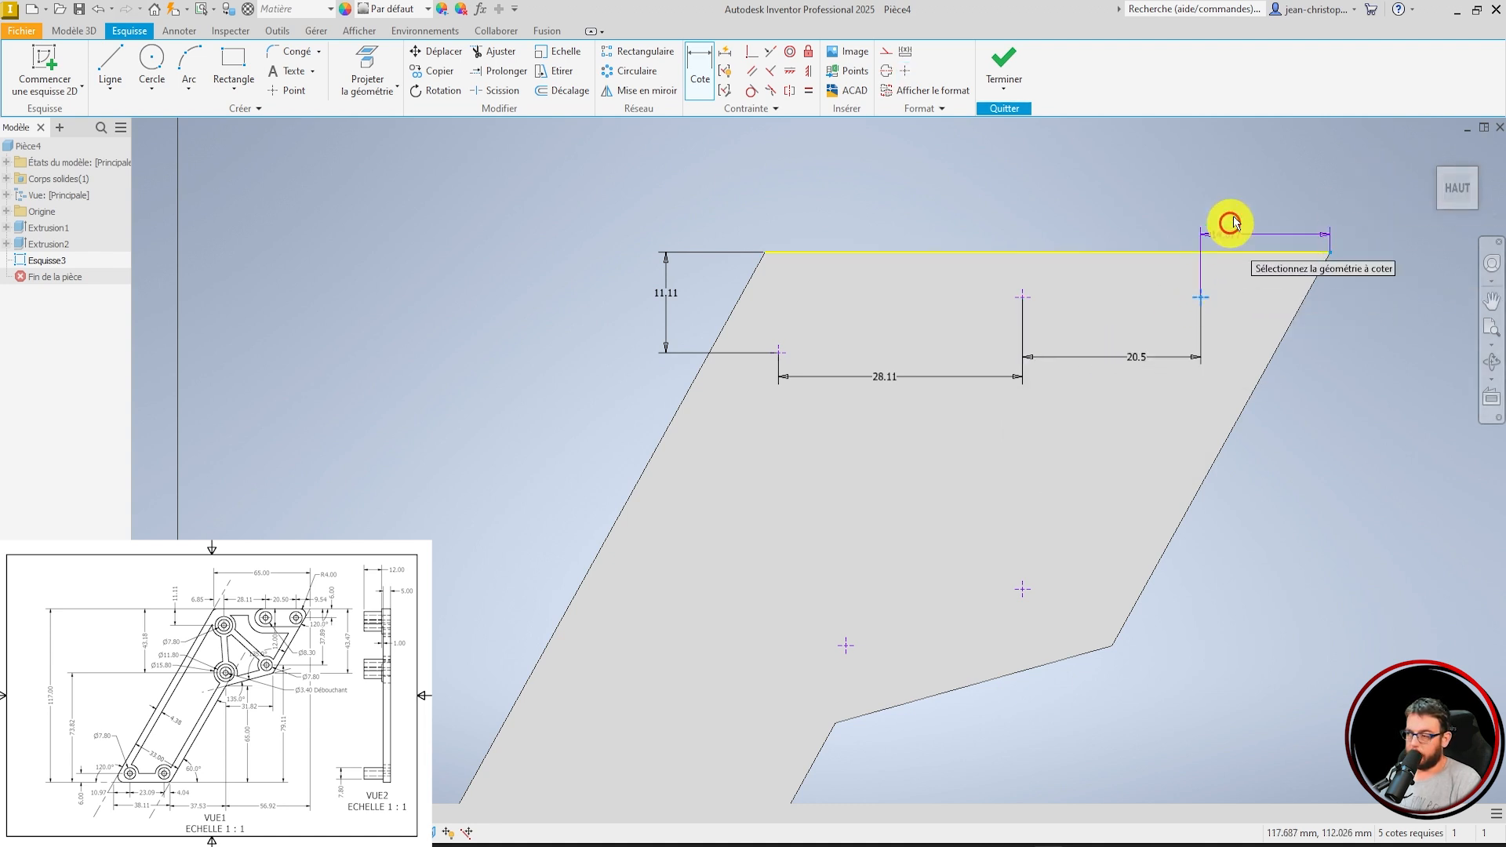
pyautogui.click(1288, 176)
pyautogui.write('9.54')
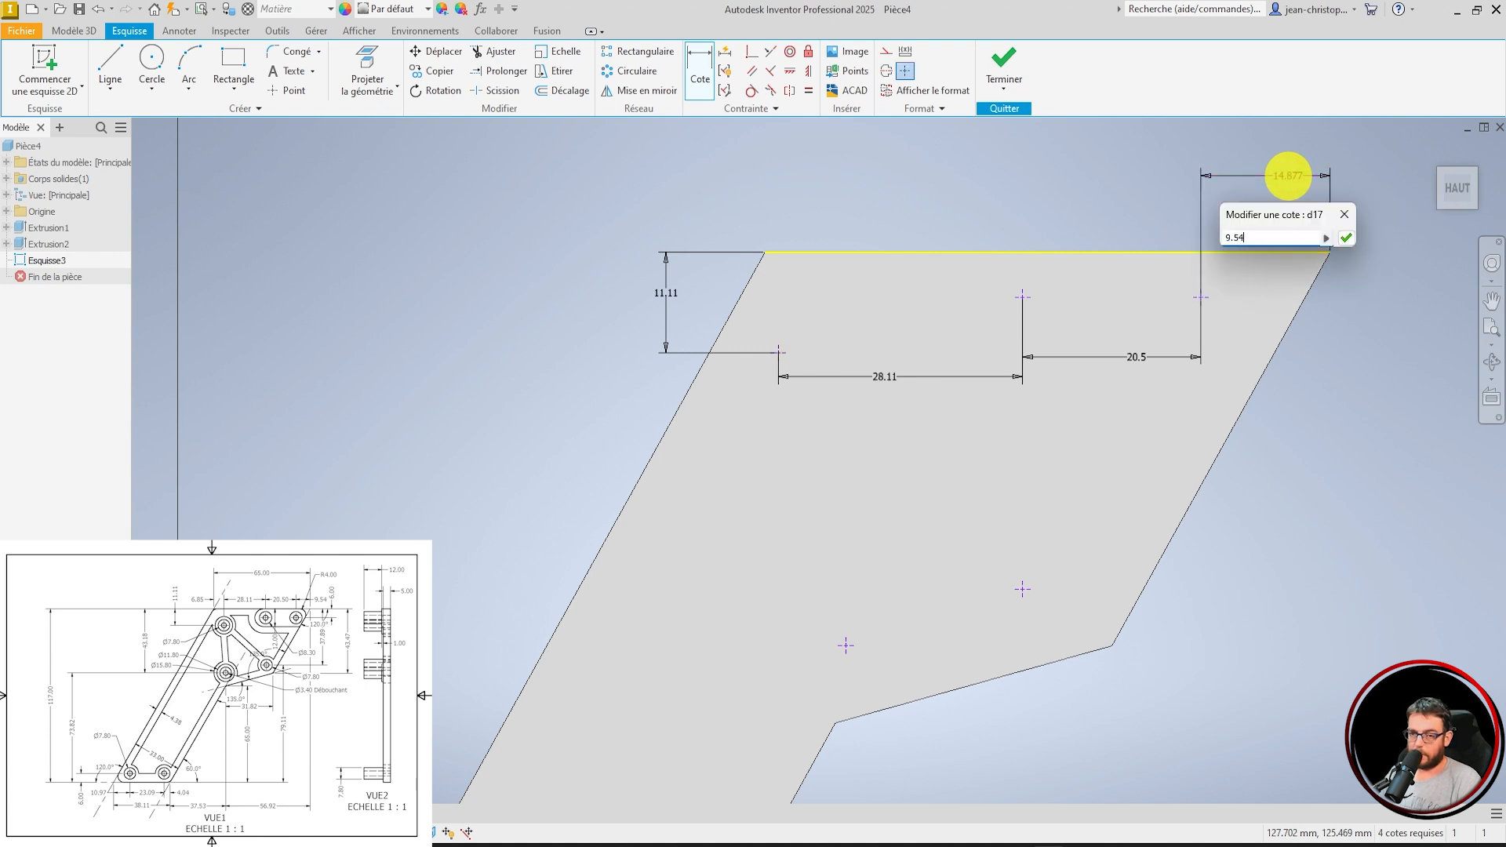
pyautogui.press('Return')
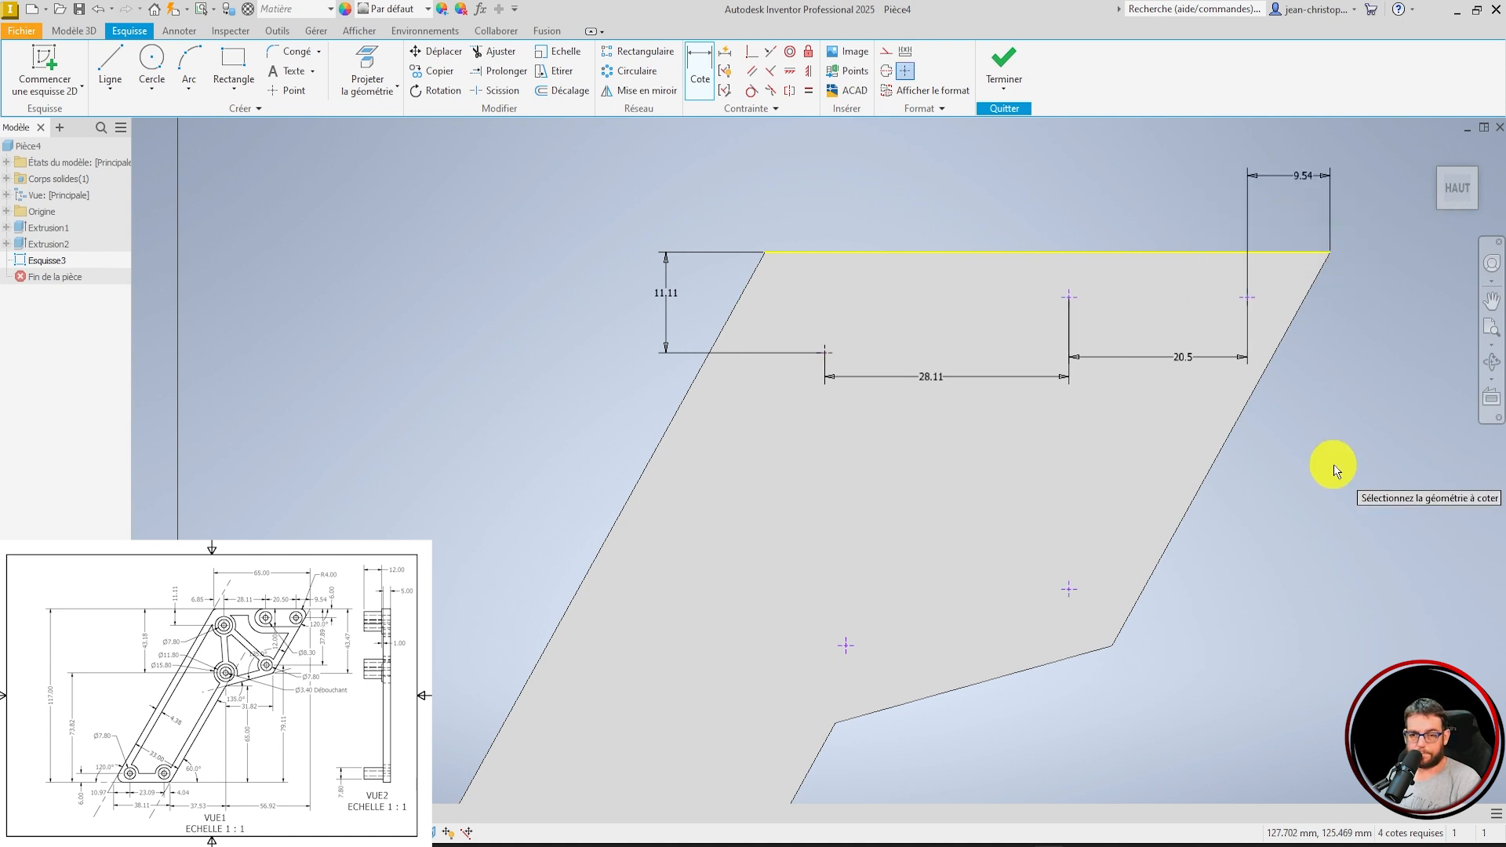
# Dimension the middle upper boss point at 6 mm below the bracket's top edge.
pyautogui.click(1070, 297)
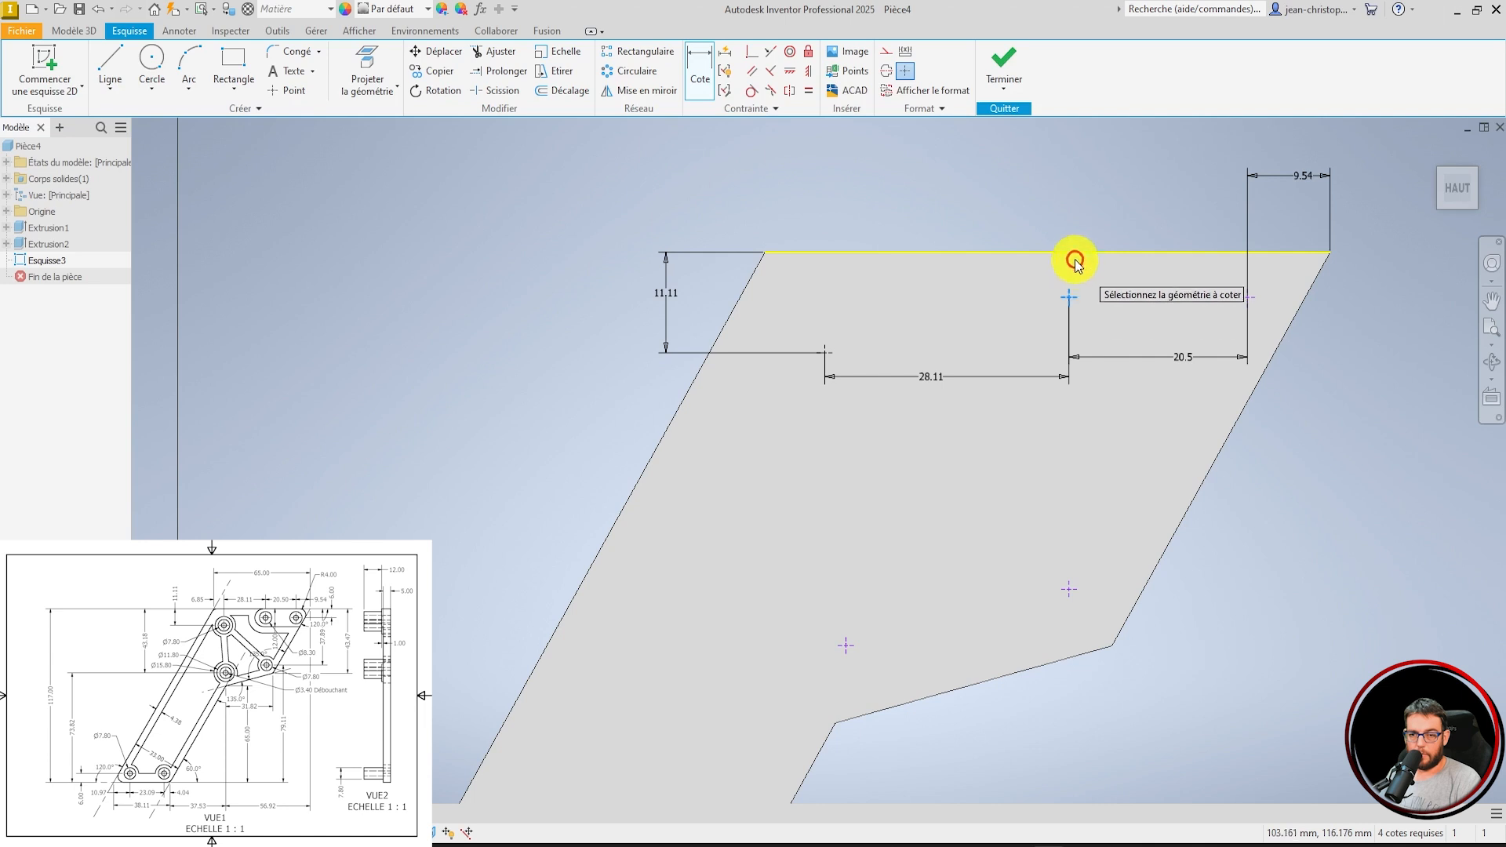
pyautogui.click(1073, 251)
pyautogui.click(1093, 184)
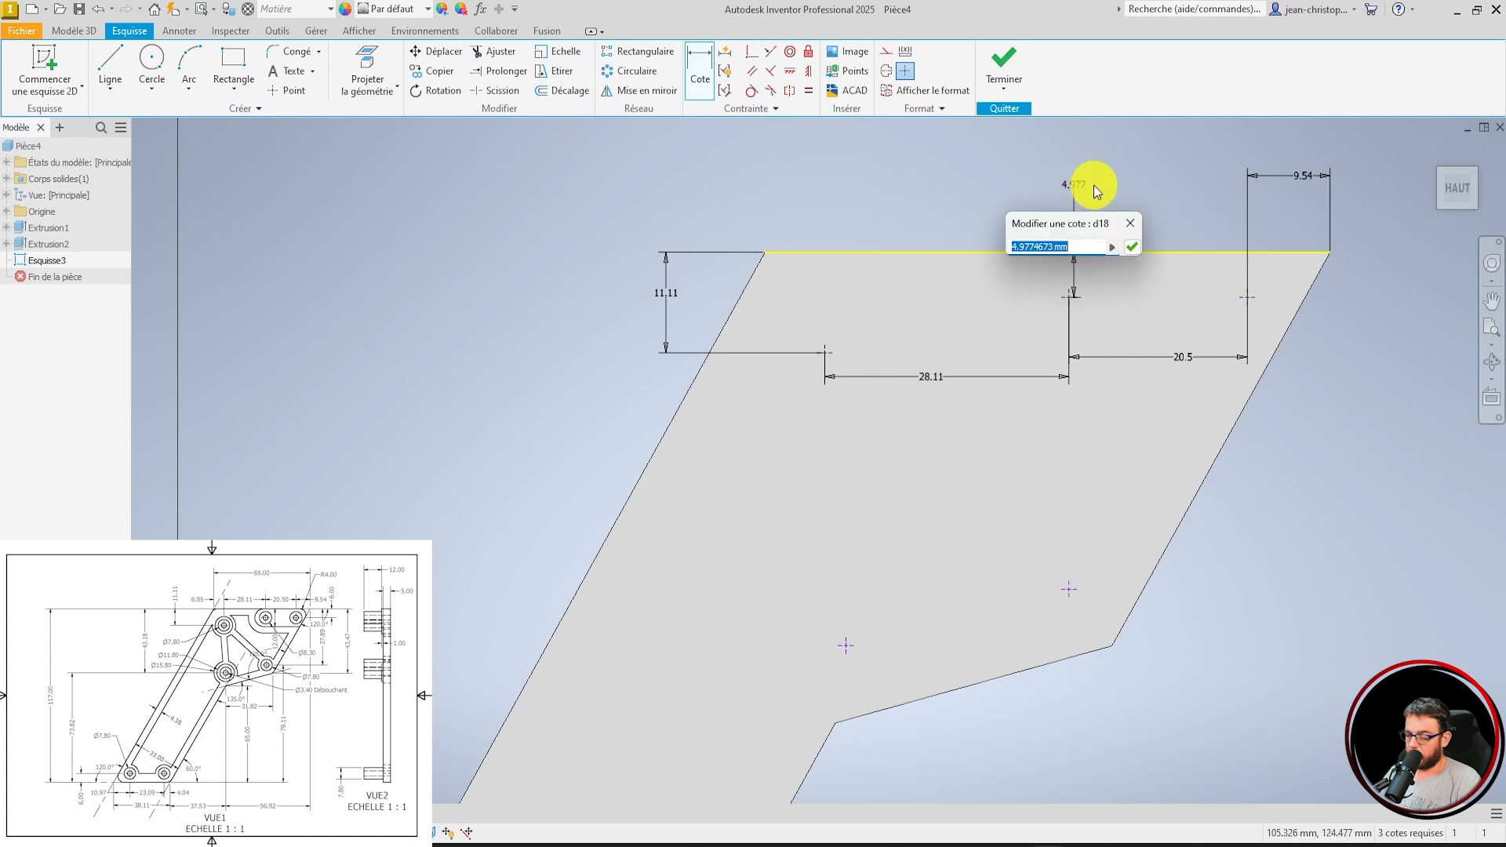
pyautogui.press('Return')
# Set the horizontal distance between the inner-bend boss point and the outer-bend boss point to 31.82 mm.
pyautogui.scroll(-4, 1357, 436)
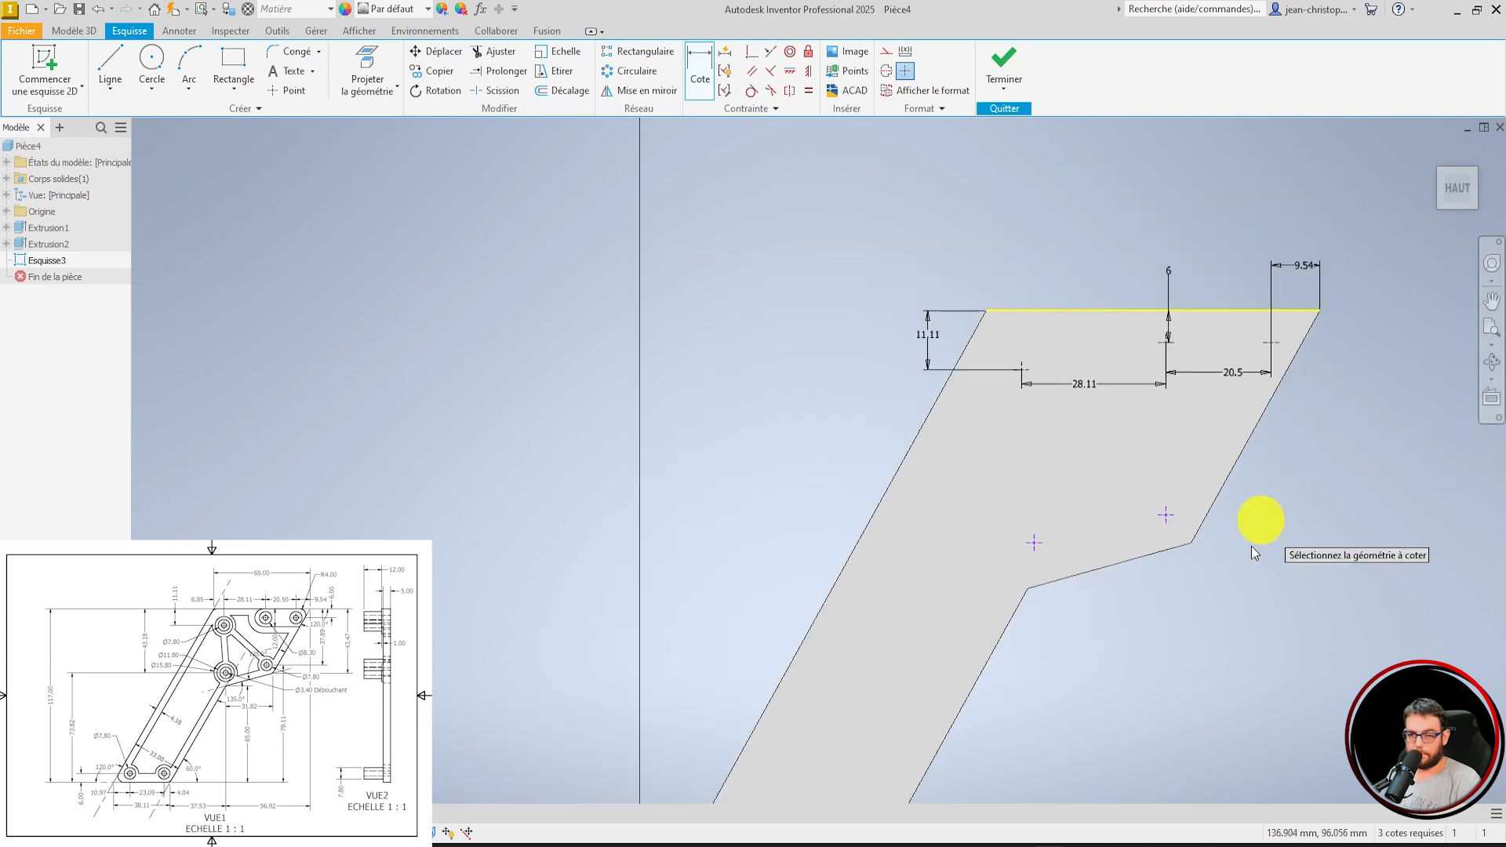
pyautogui.scroll(5, 1194, 646)
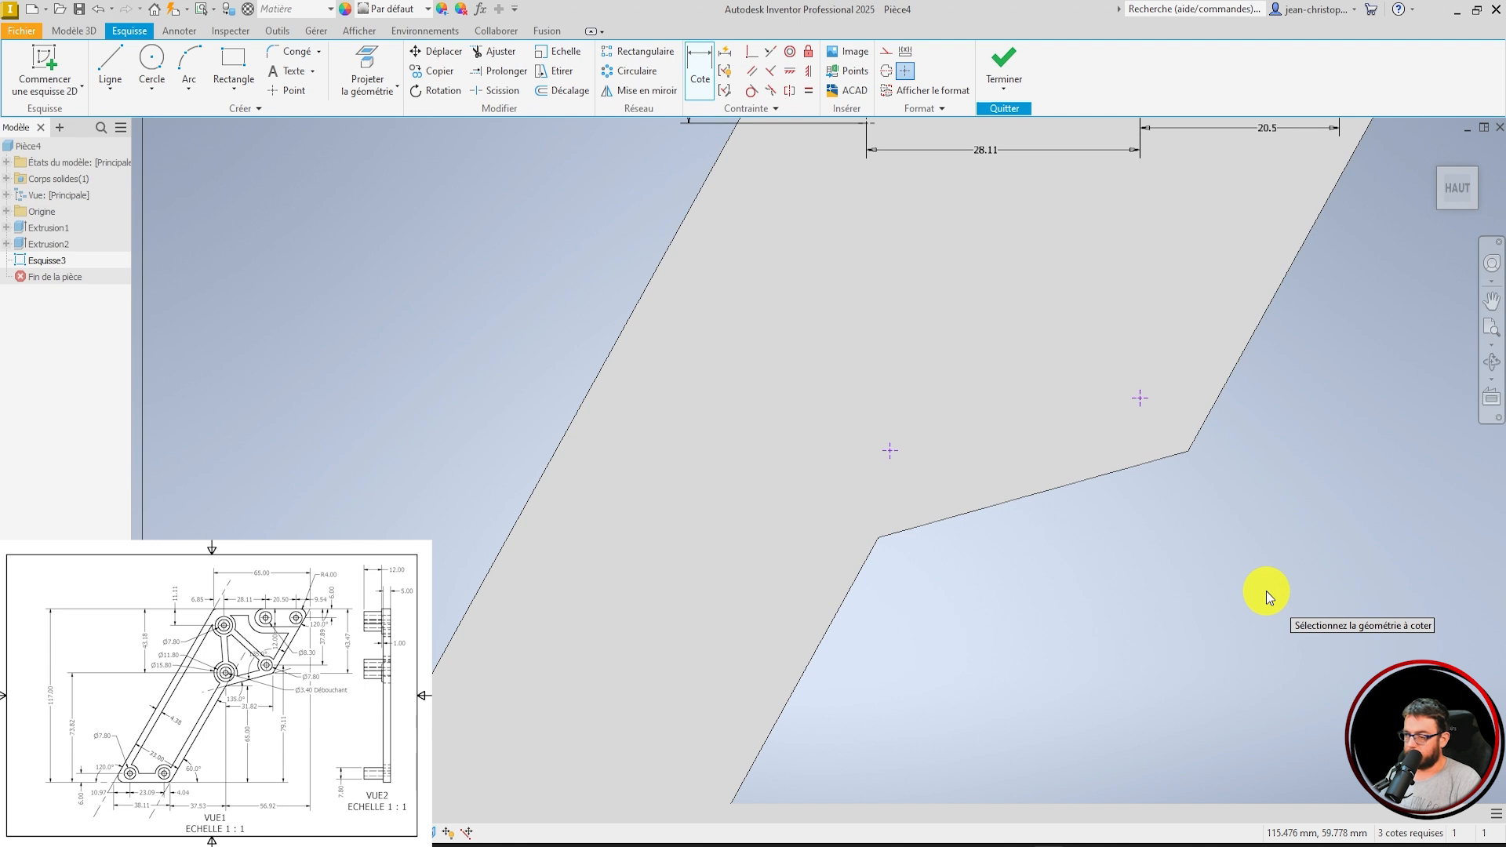
pyautogui.click(890, 451)
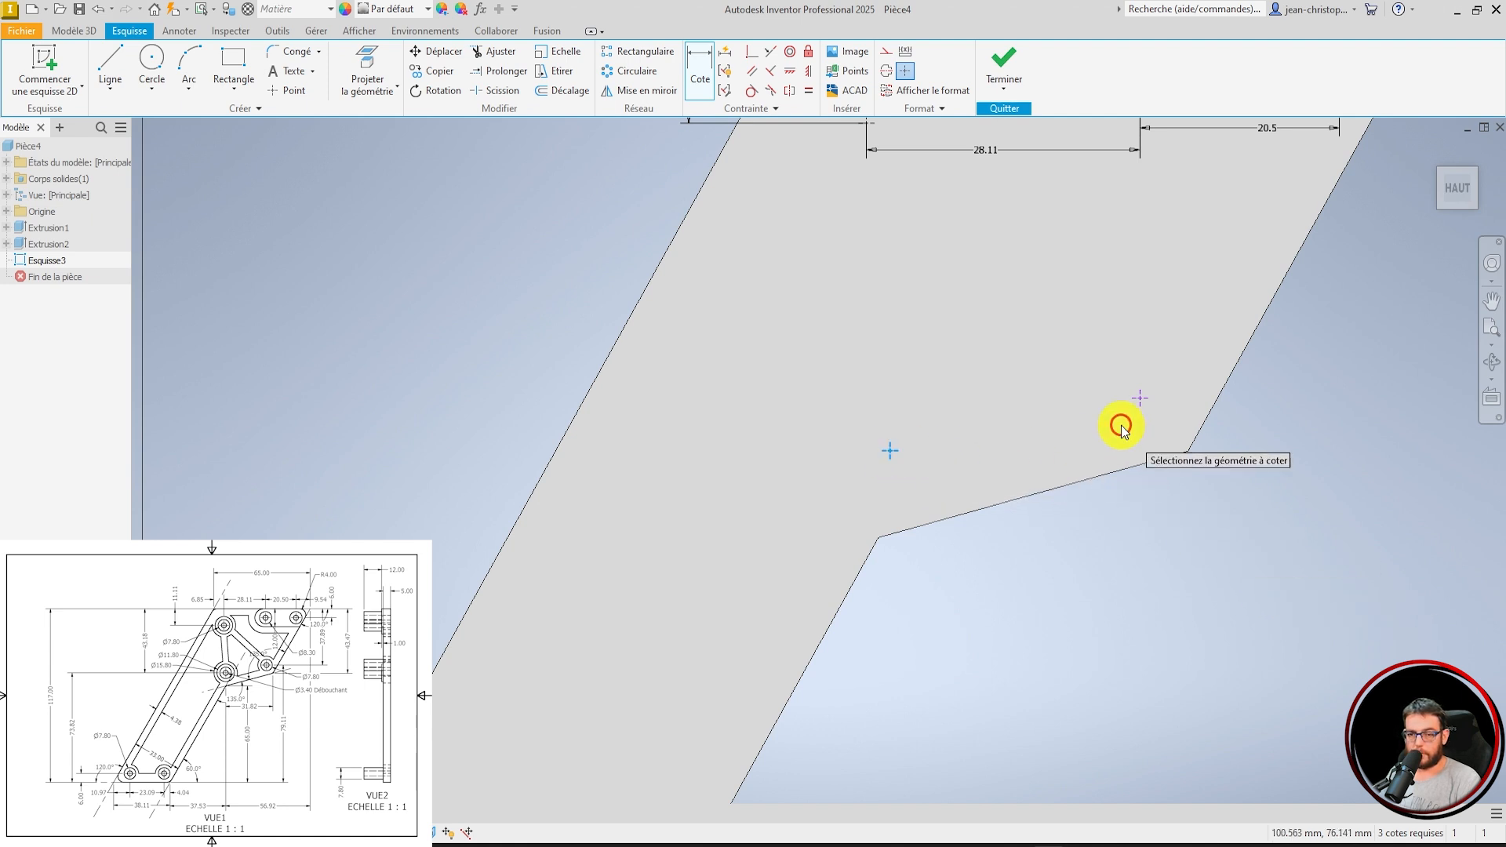
pyautogui.click(1140, 399)
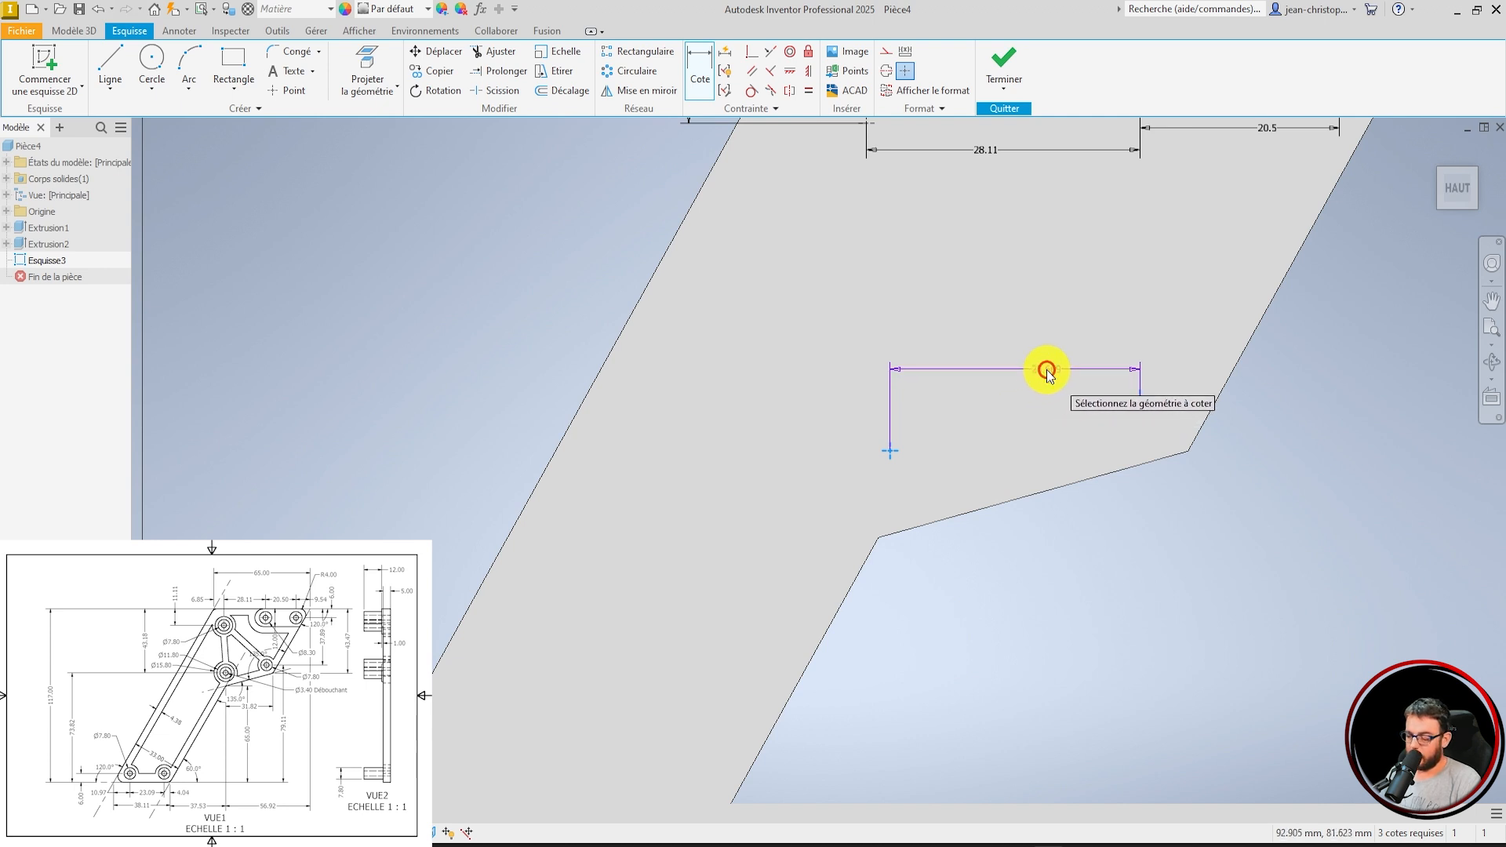
pyautogui.click(1048, 375)
pyautogui.write('31.82')
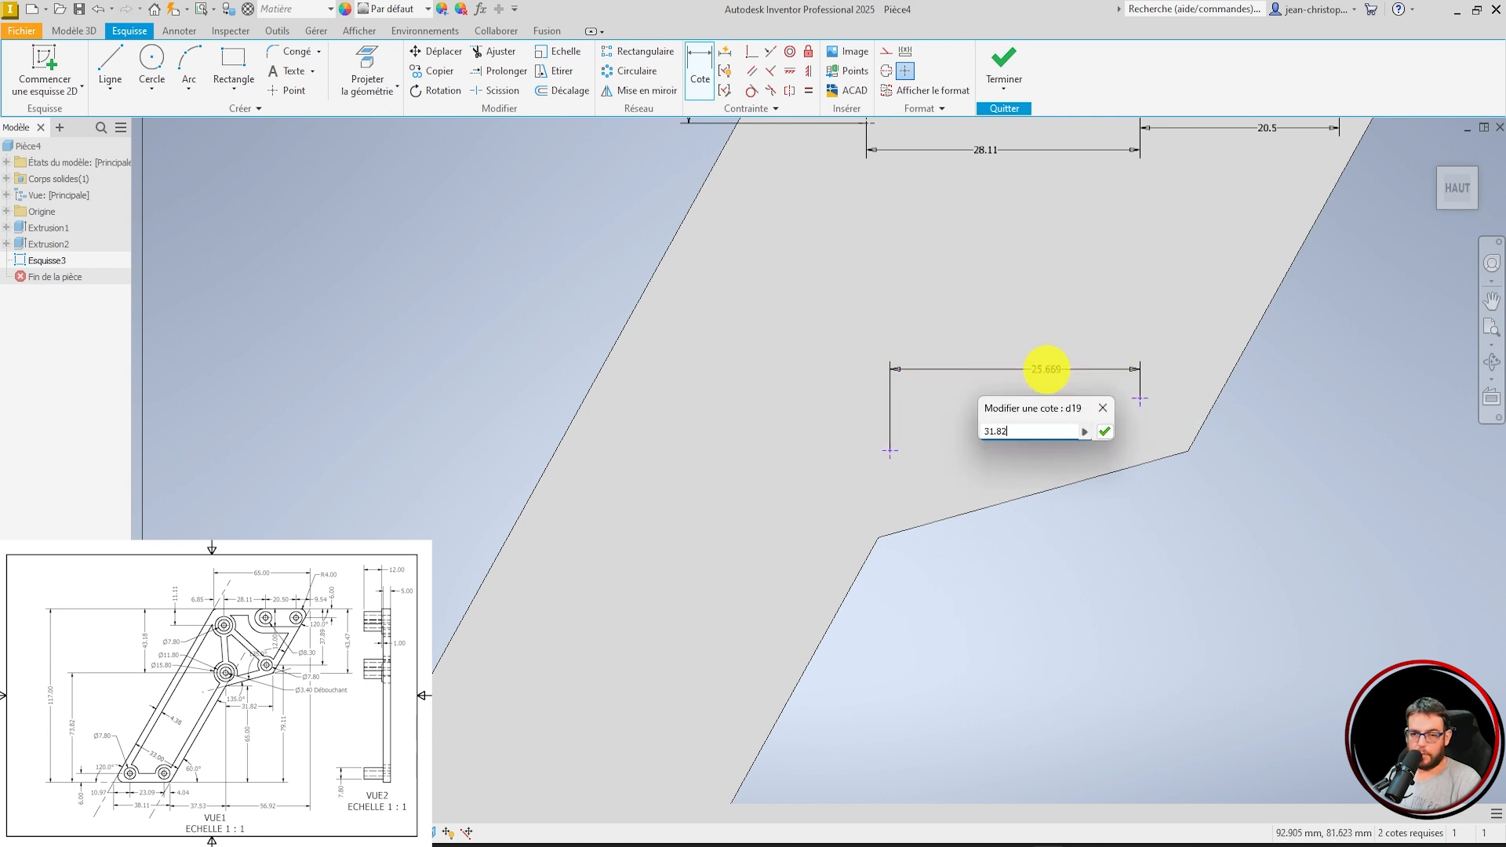
pyautogui.press('Return')
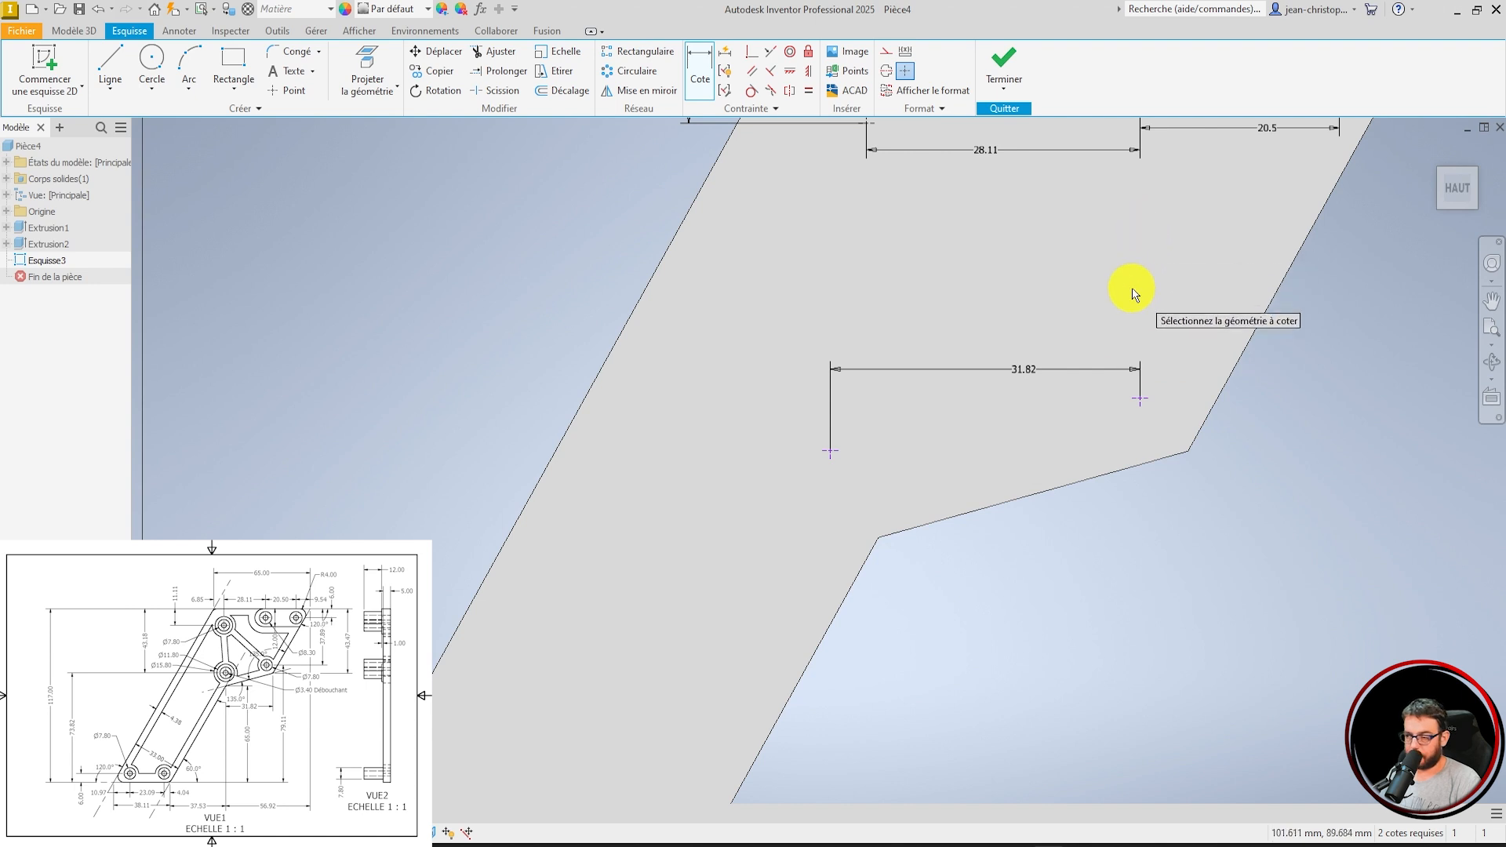
pyautogui.scroll(-2, 995, 398)
pyautogui.scroll(-2, 995, 398)
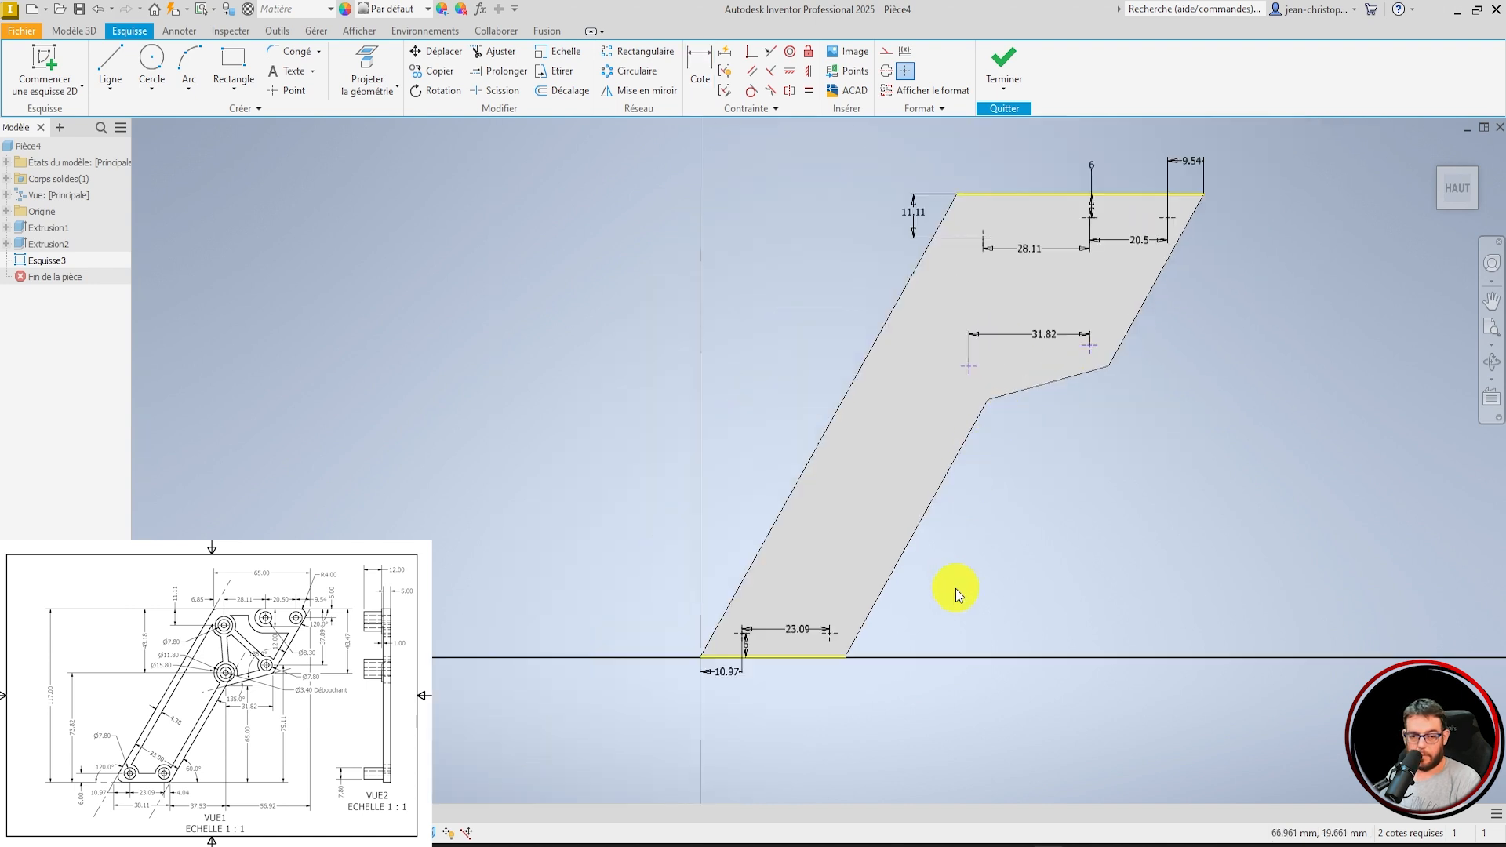
# Dimension the inner-bend boss point at 73.82 mm above the bracket's bottom edge.
pyautogui.click(827, 662)
pyautogui.click(969, 368)
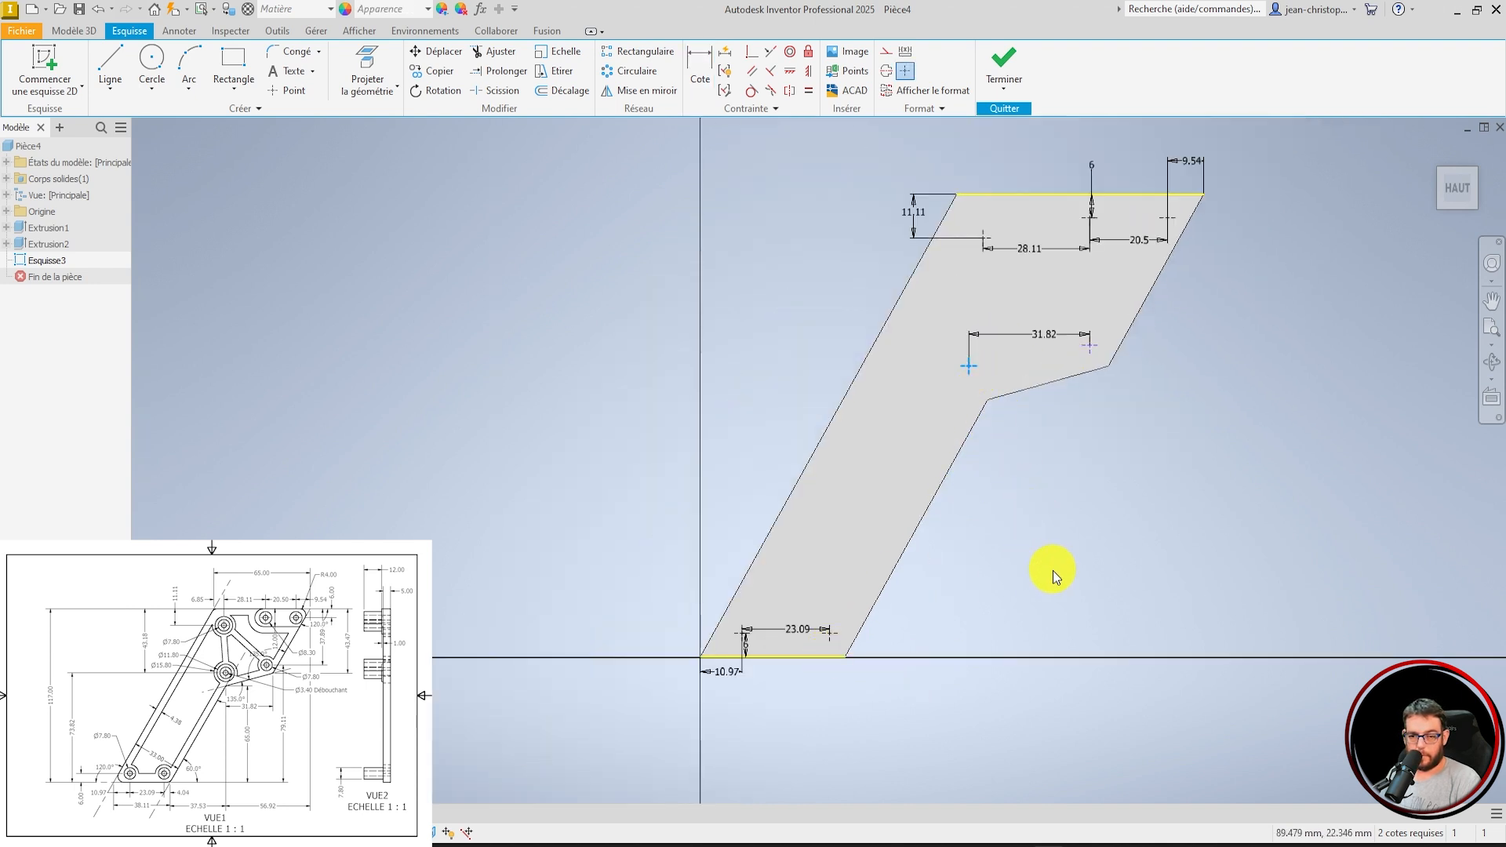
pyautogui.click(690, 75)
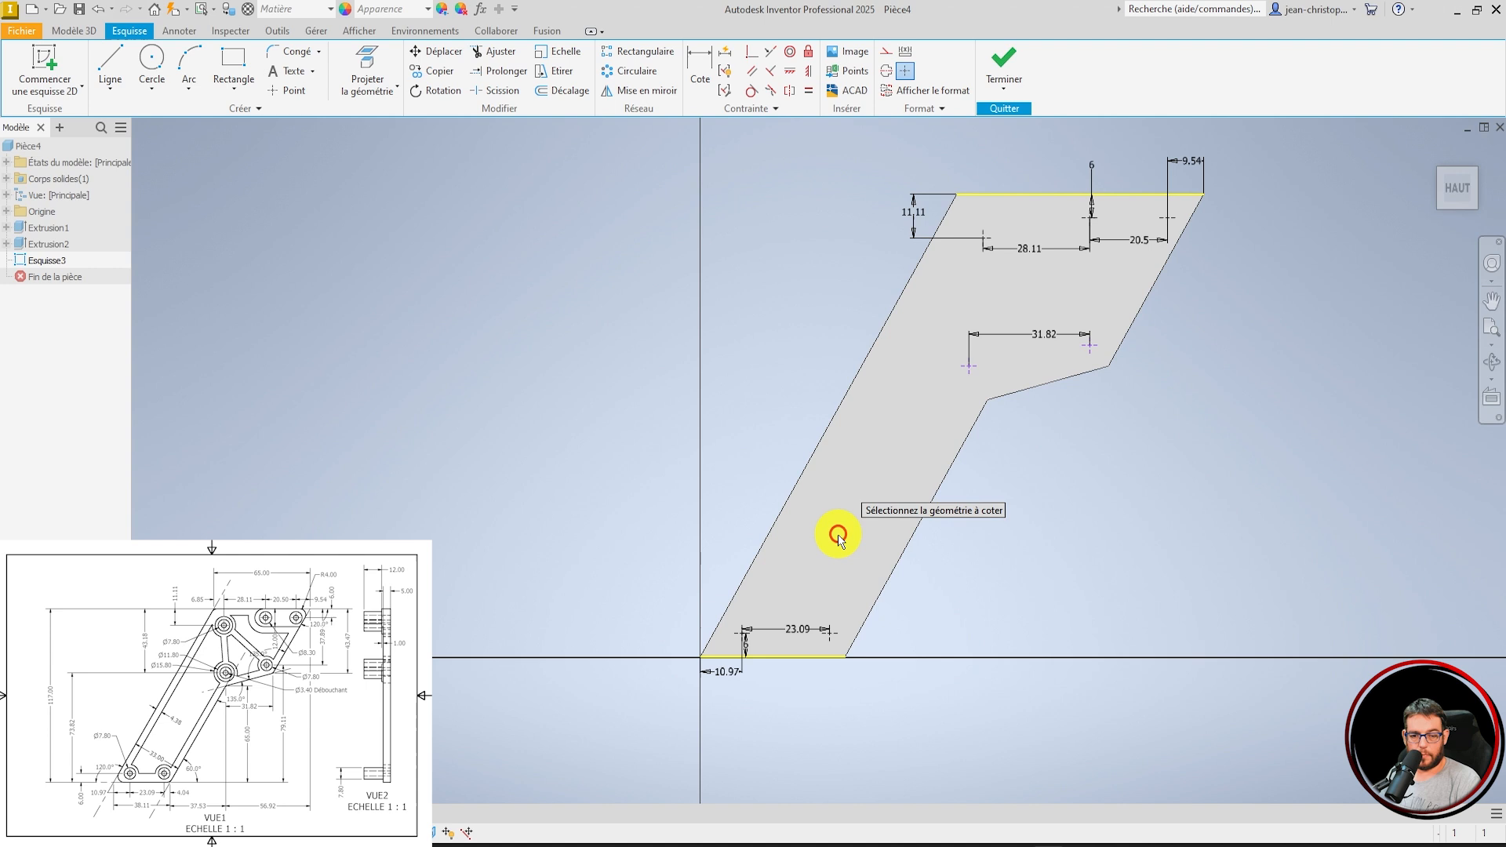
pyautogui.click(814, 657)
pyautogui.click(969, 368)
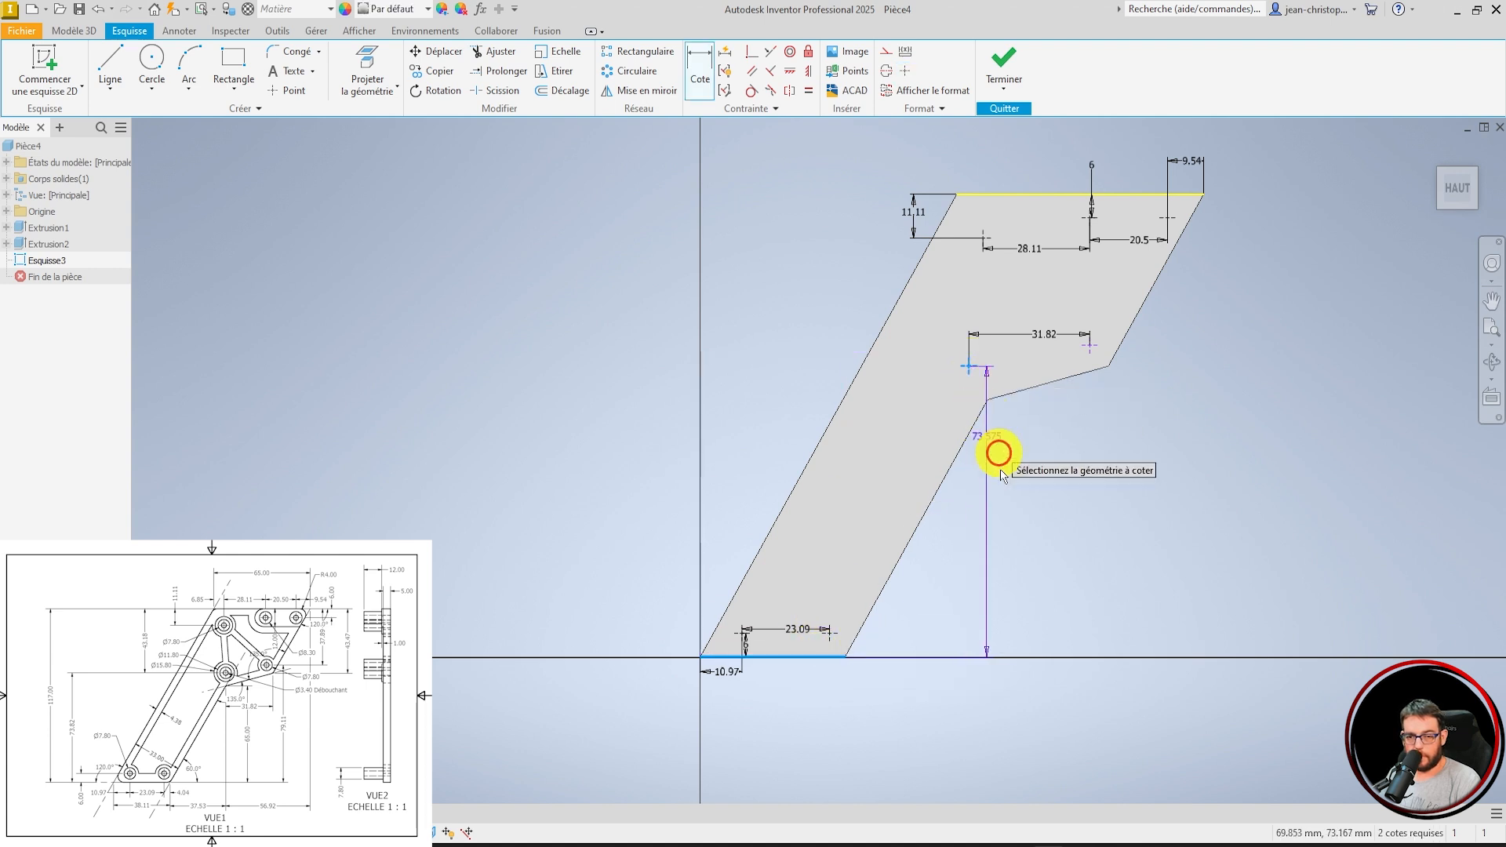
pyautogui.click(1042, 545)
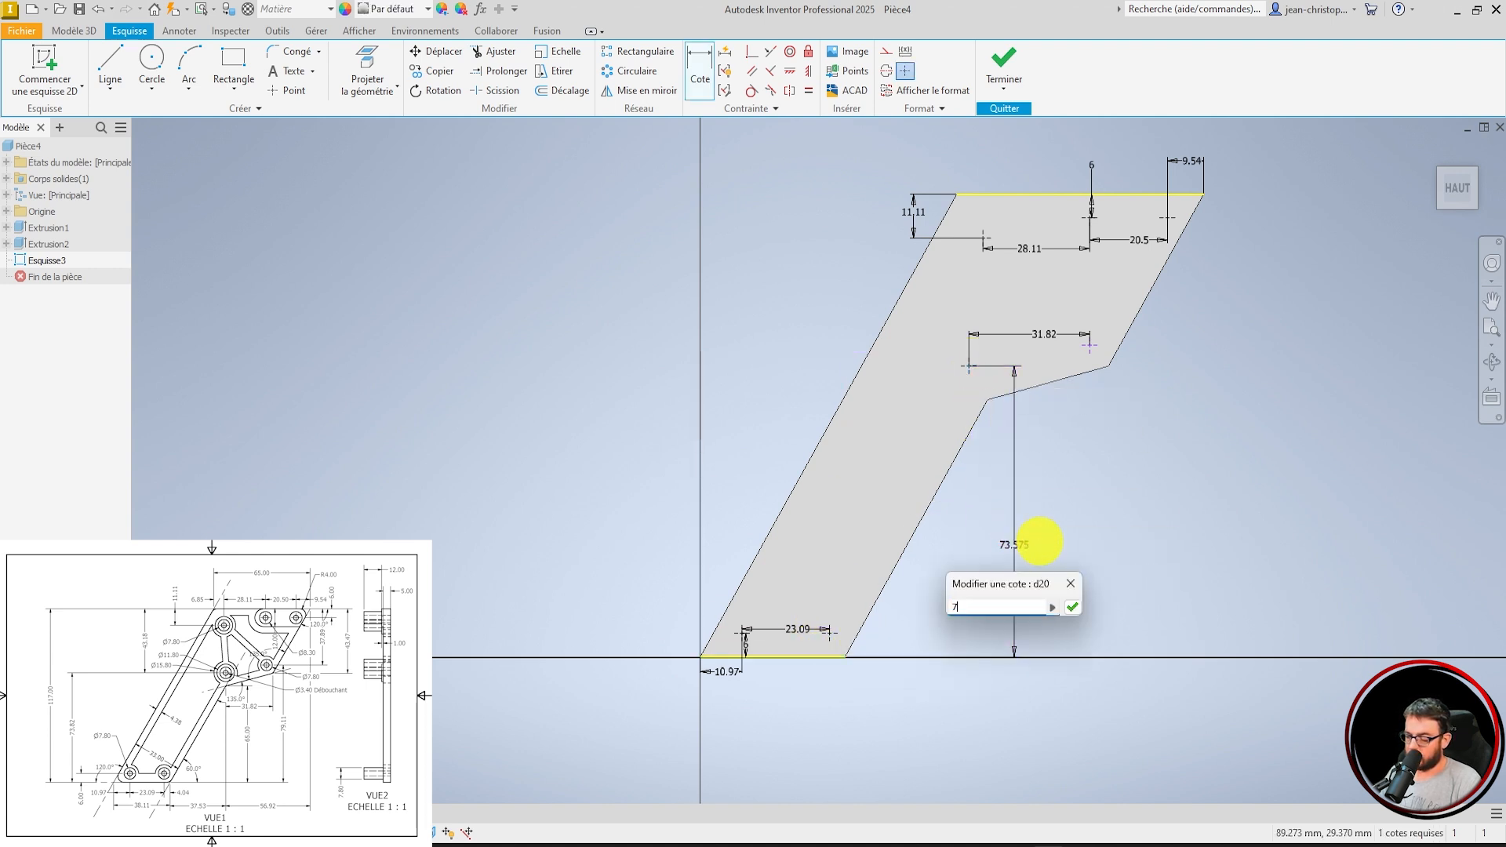
pyautogui.write('73.82')
pyautogui.press('Return')
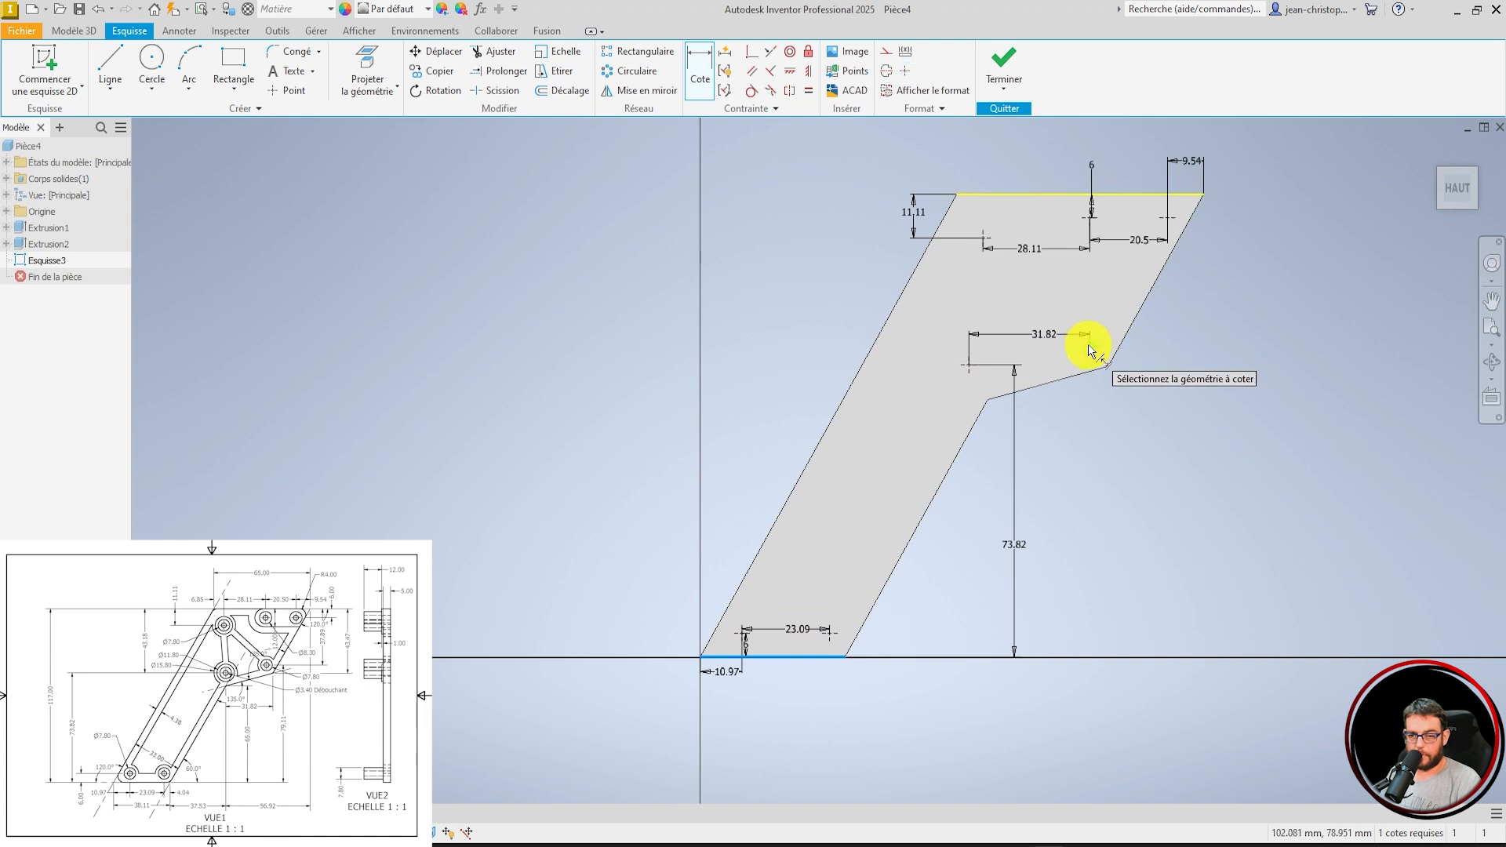
# Dimension the outer-bend boss point at 79.11 mm above the bracket's bottom edge and finish the sketch.
pyautogui.click(1090, 345)
pyautogui.click(1165, 570)
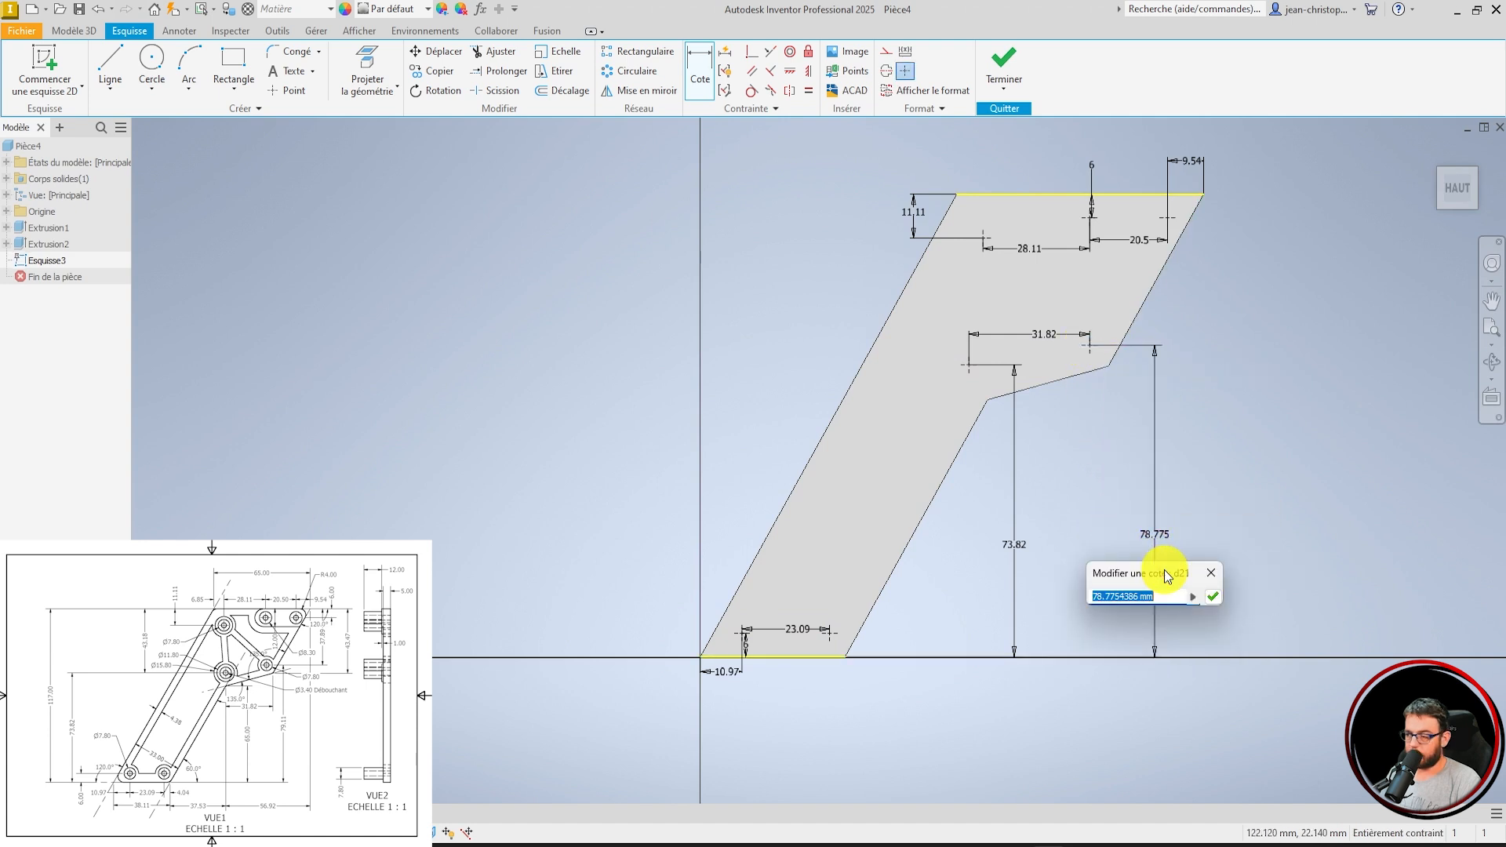
pyautogui.write('79')
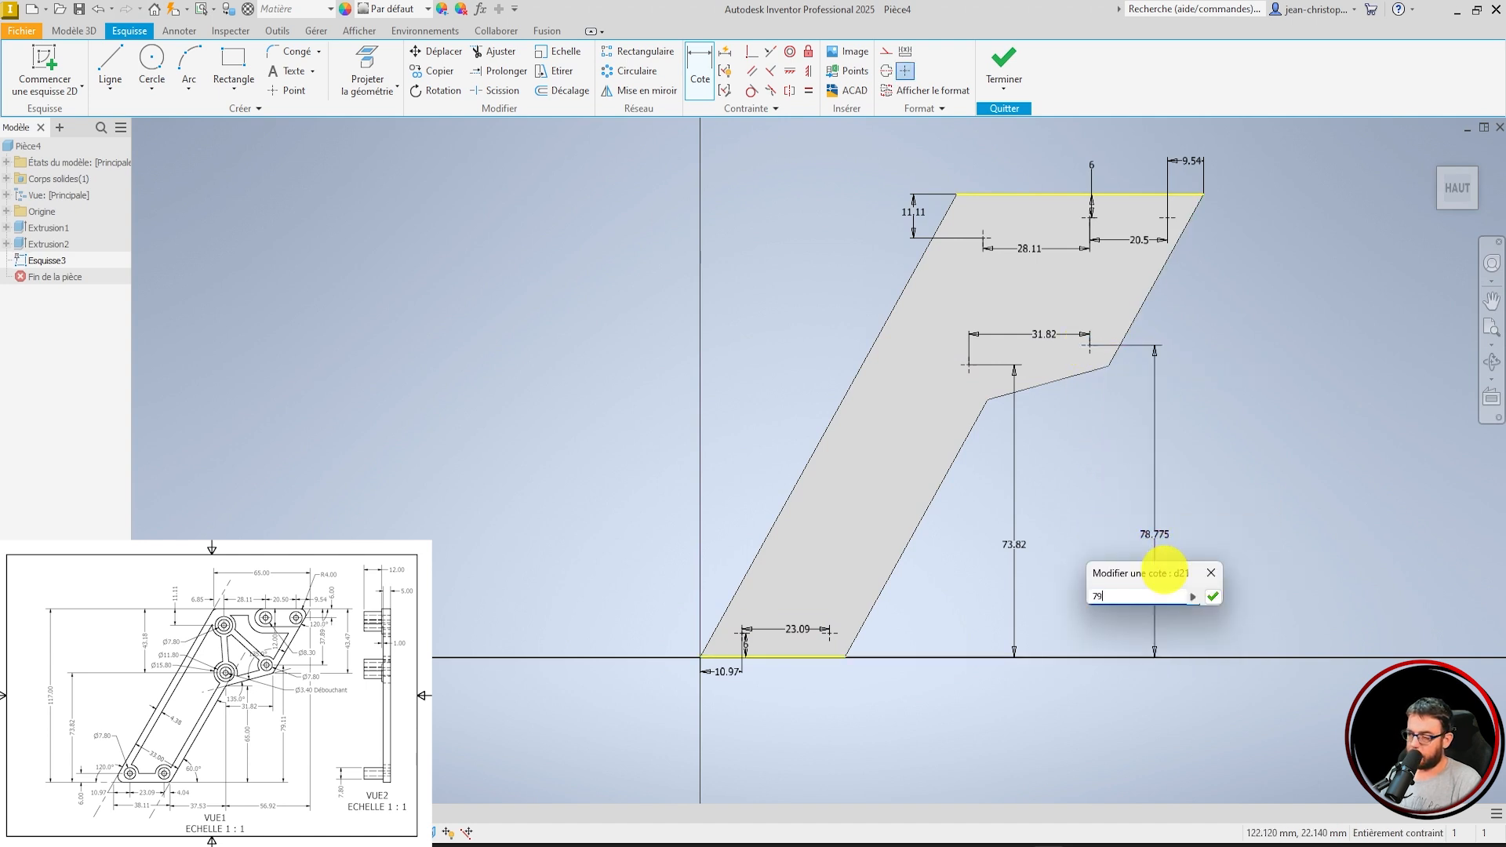
pyautogui.write('.11')
pyautogui.press('Return')
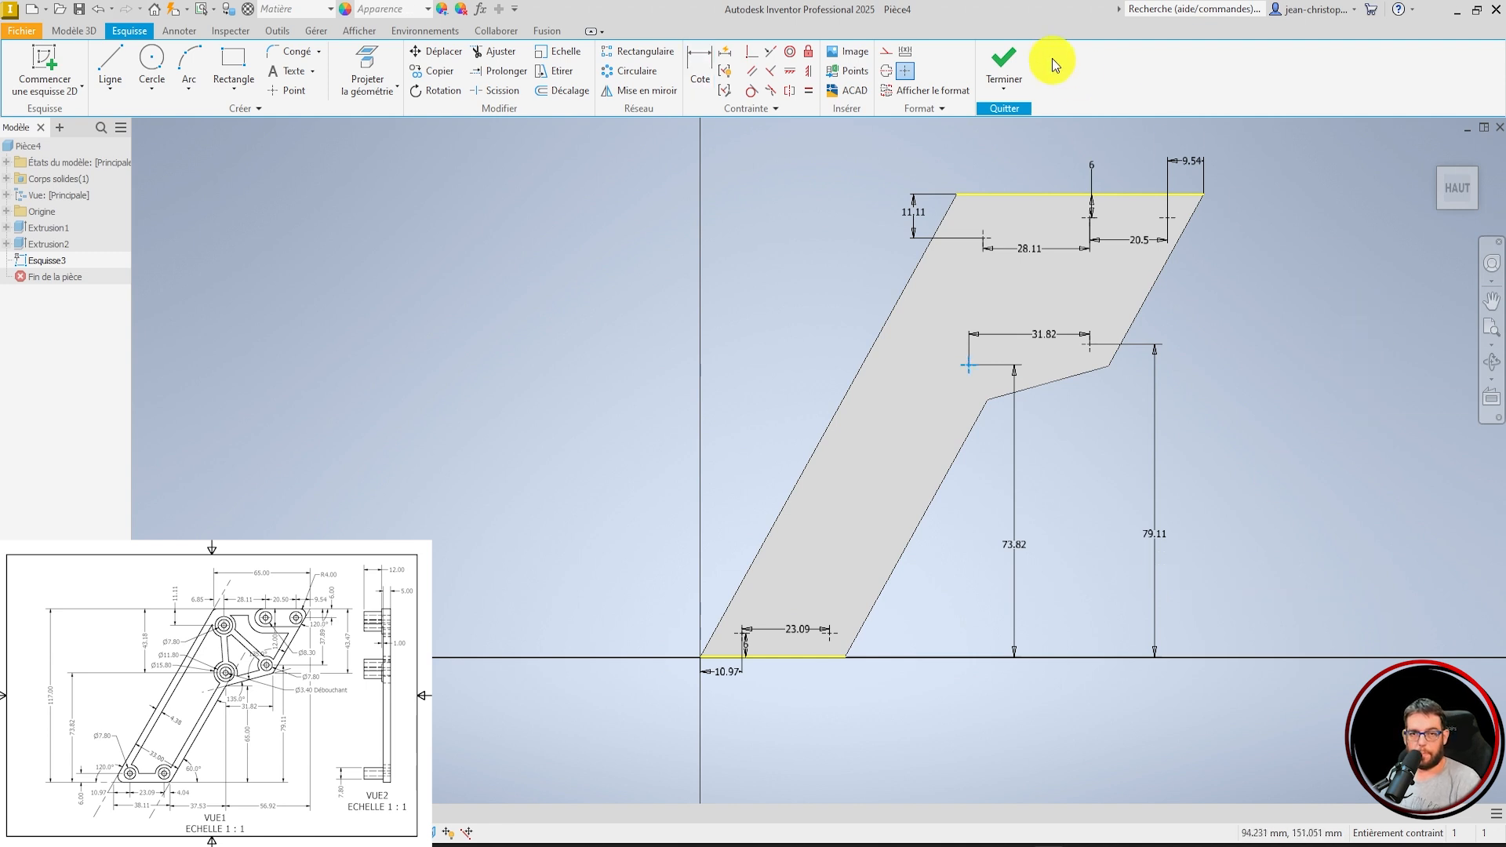
pyautogui.click(1005, 62)
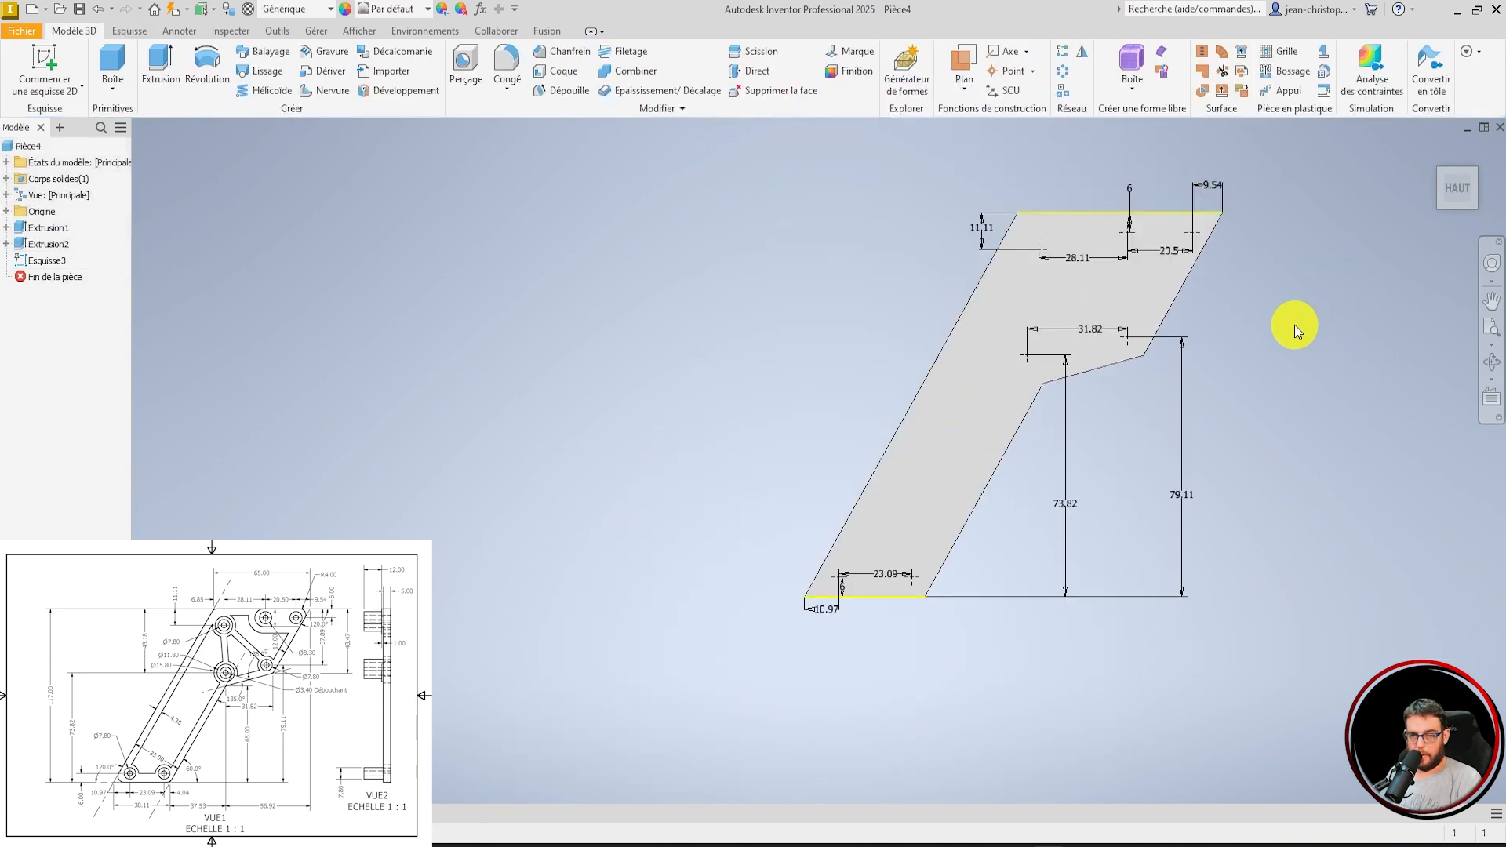
# Start a new sketch on the bracket's front face and project the boss centre points and the top and bottom edges.
pyautogui.click(43, 53)
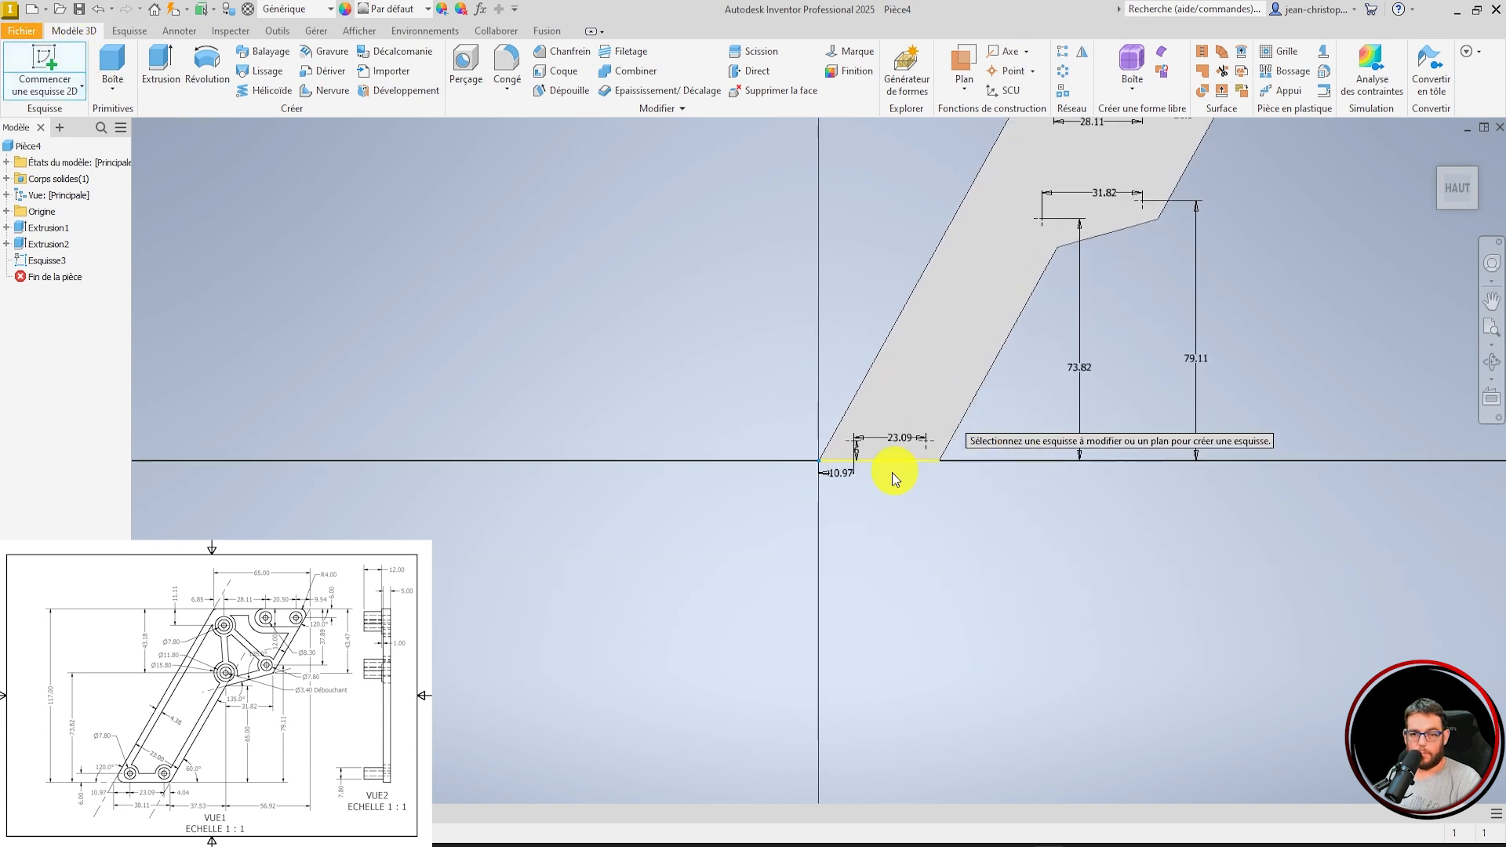
pyautogui.click(892, 472)
pyautogui.click(356, 50)
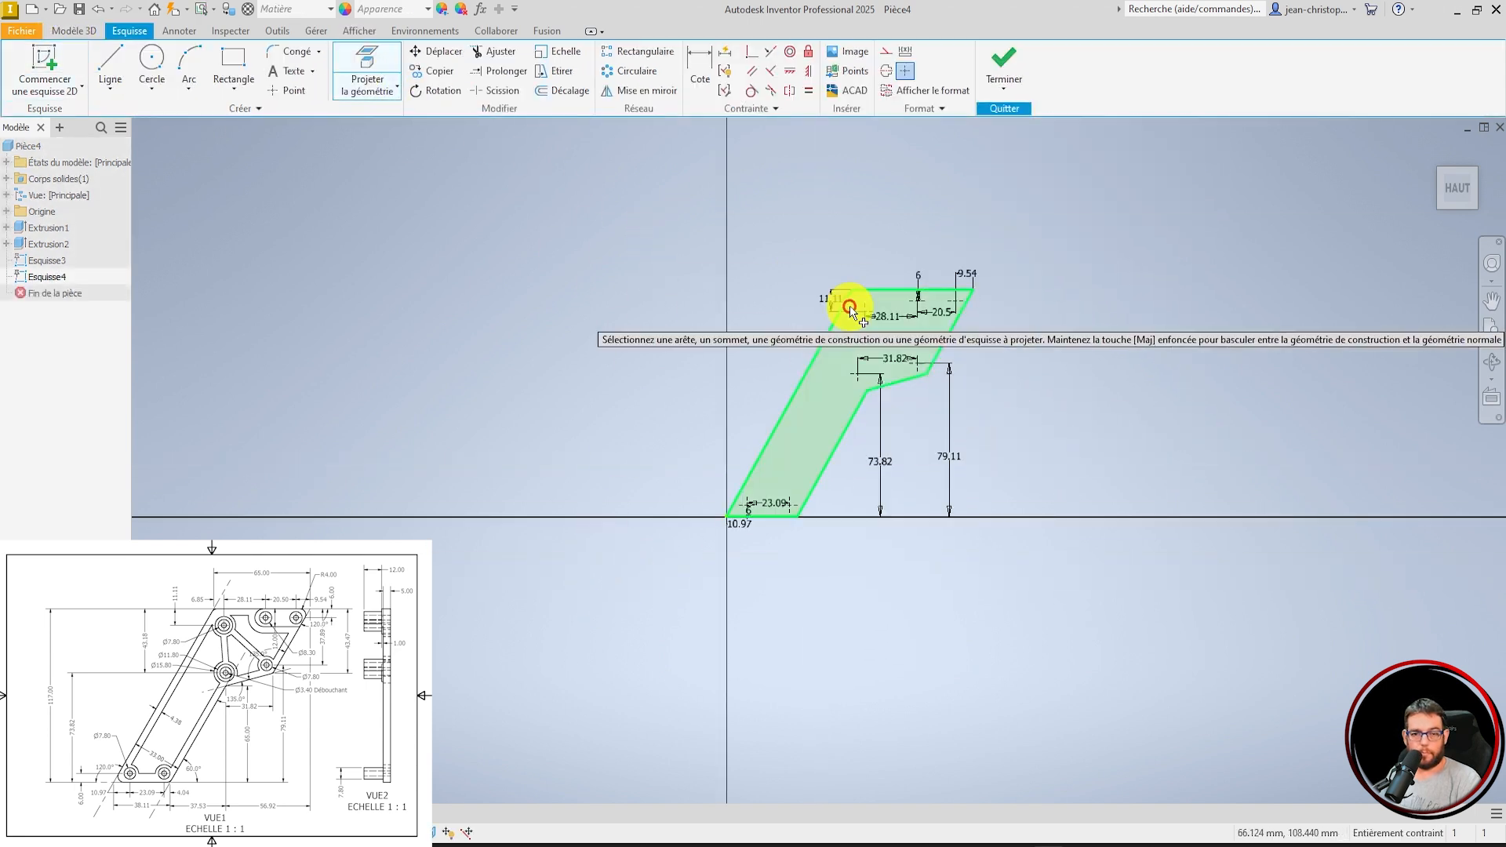
pyautogui.scroll(3, 849, 306)
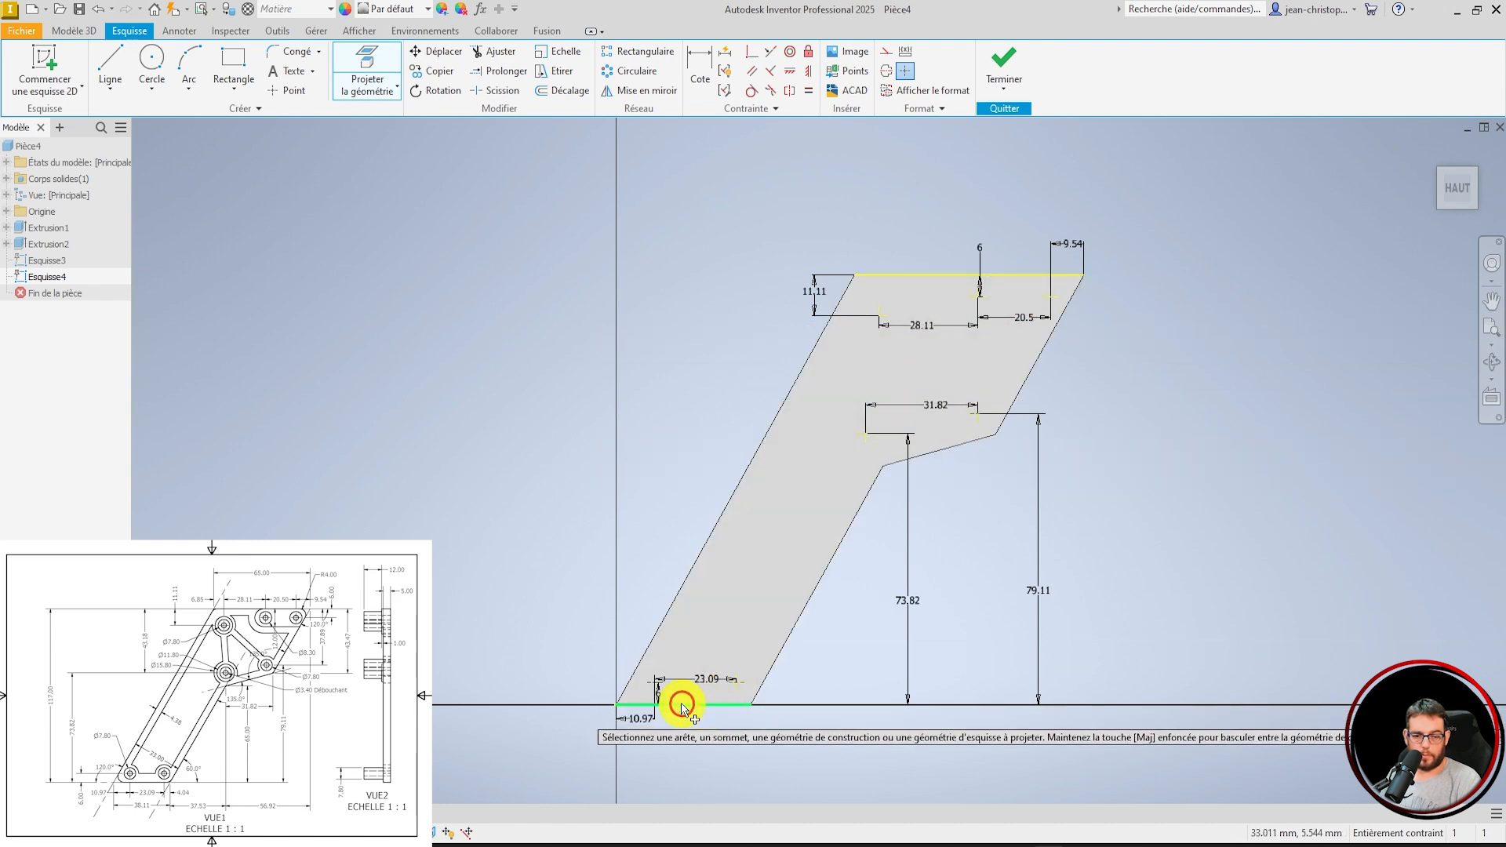
# Sketch circles centred on the three upper boss points, about 12.8, 9.4 and 7.1 mm in diameter from left to right.
pyautogui.click(150, 67)
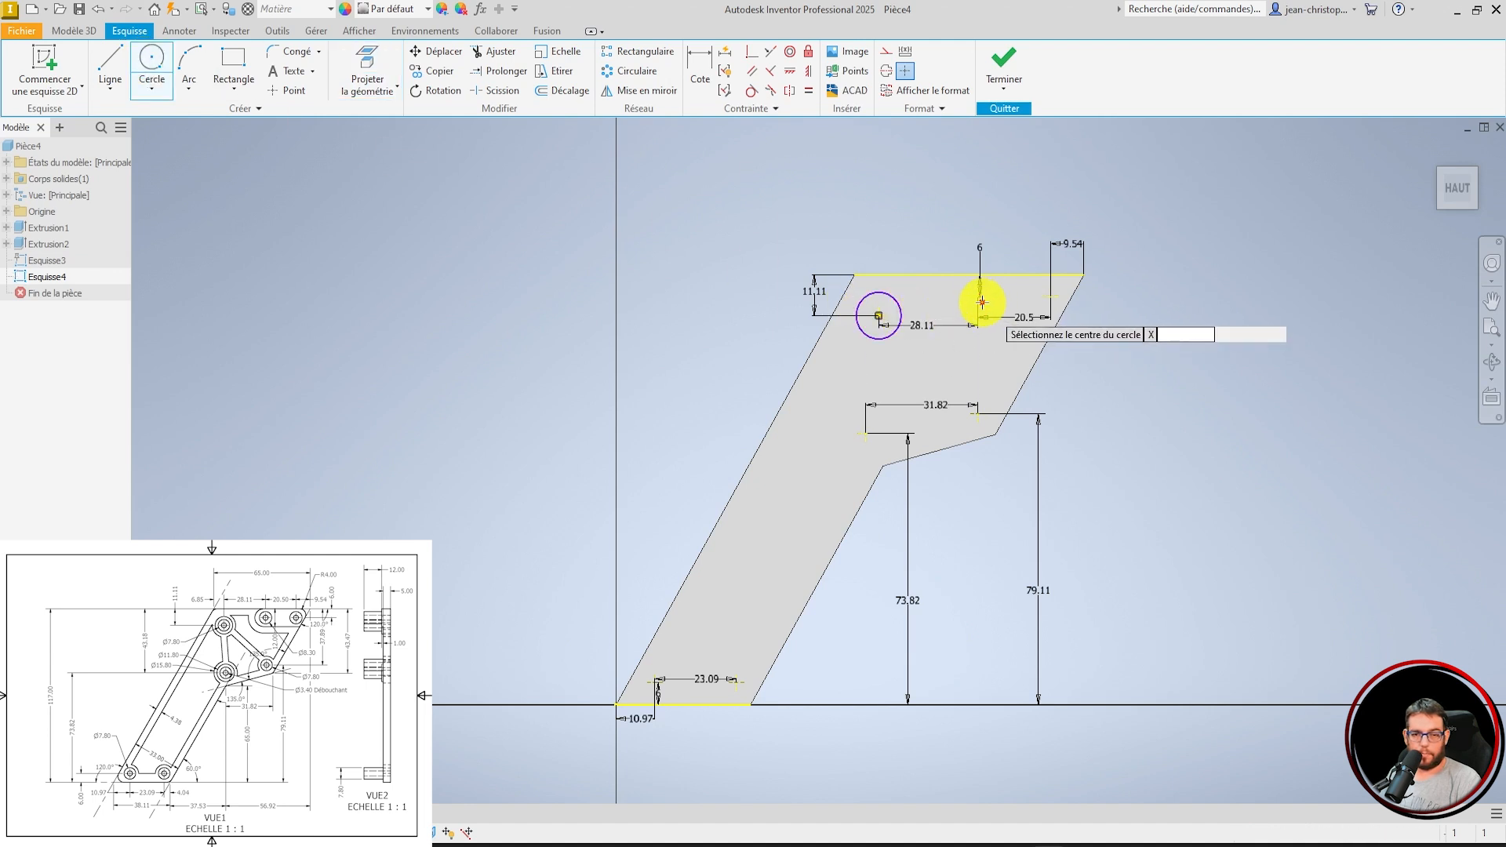
pyautogui.scroll(6, 976, 296)
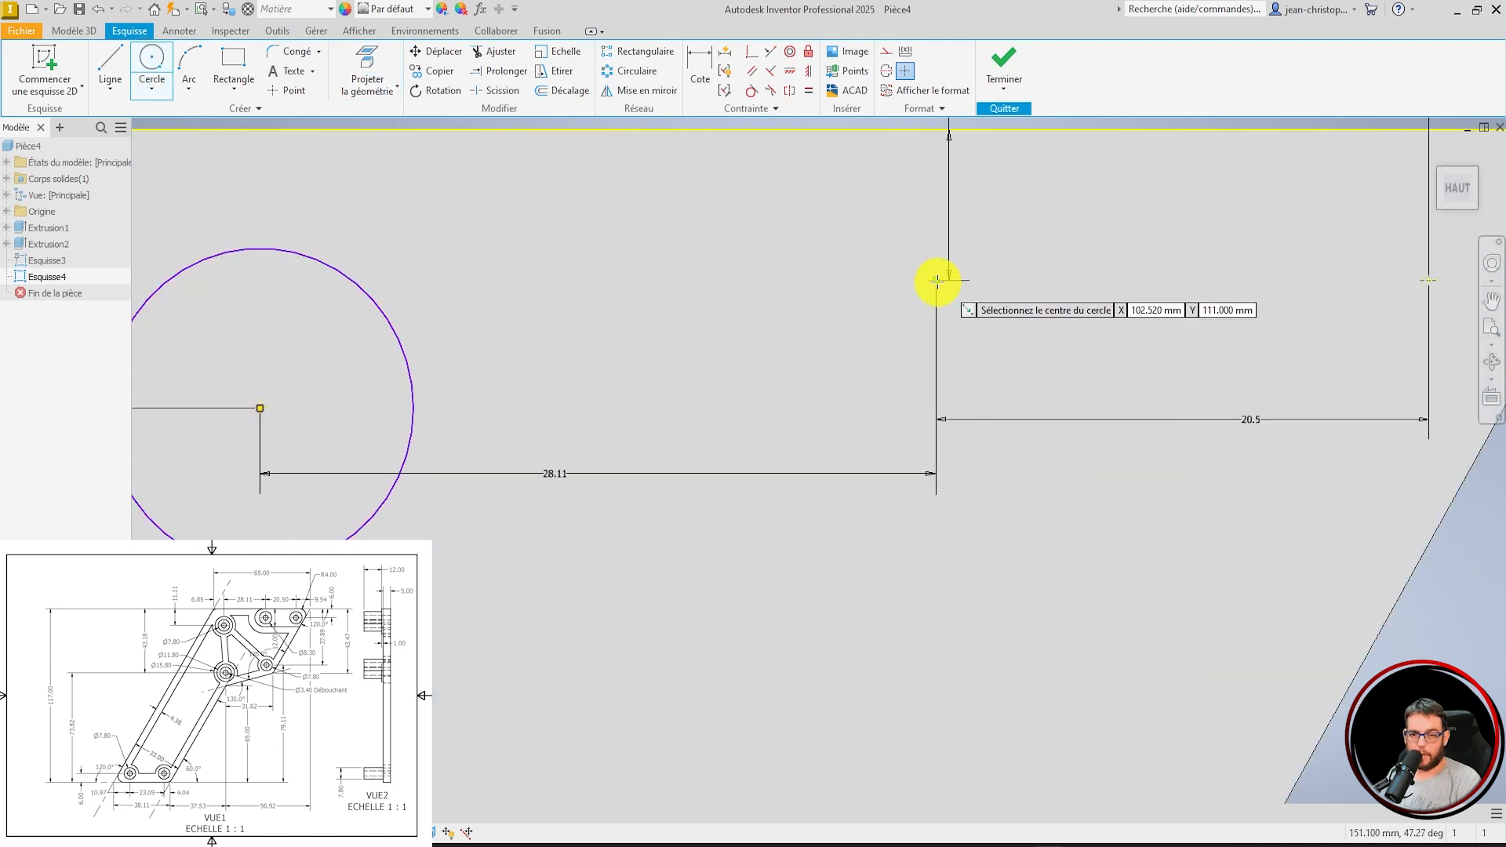
pyautogui.click(946, 279)
pyautogui.scroll(-3, 939, 306)
pyautogui.click(976, 346)
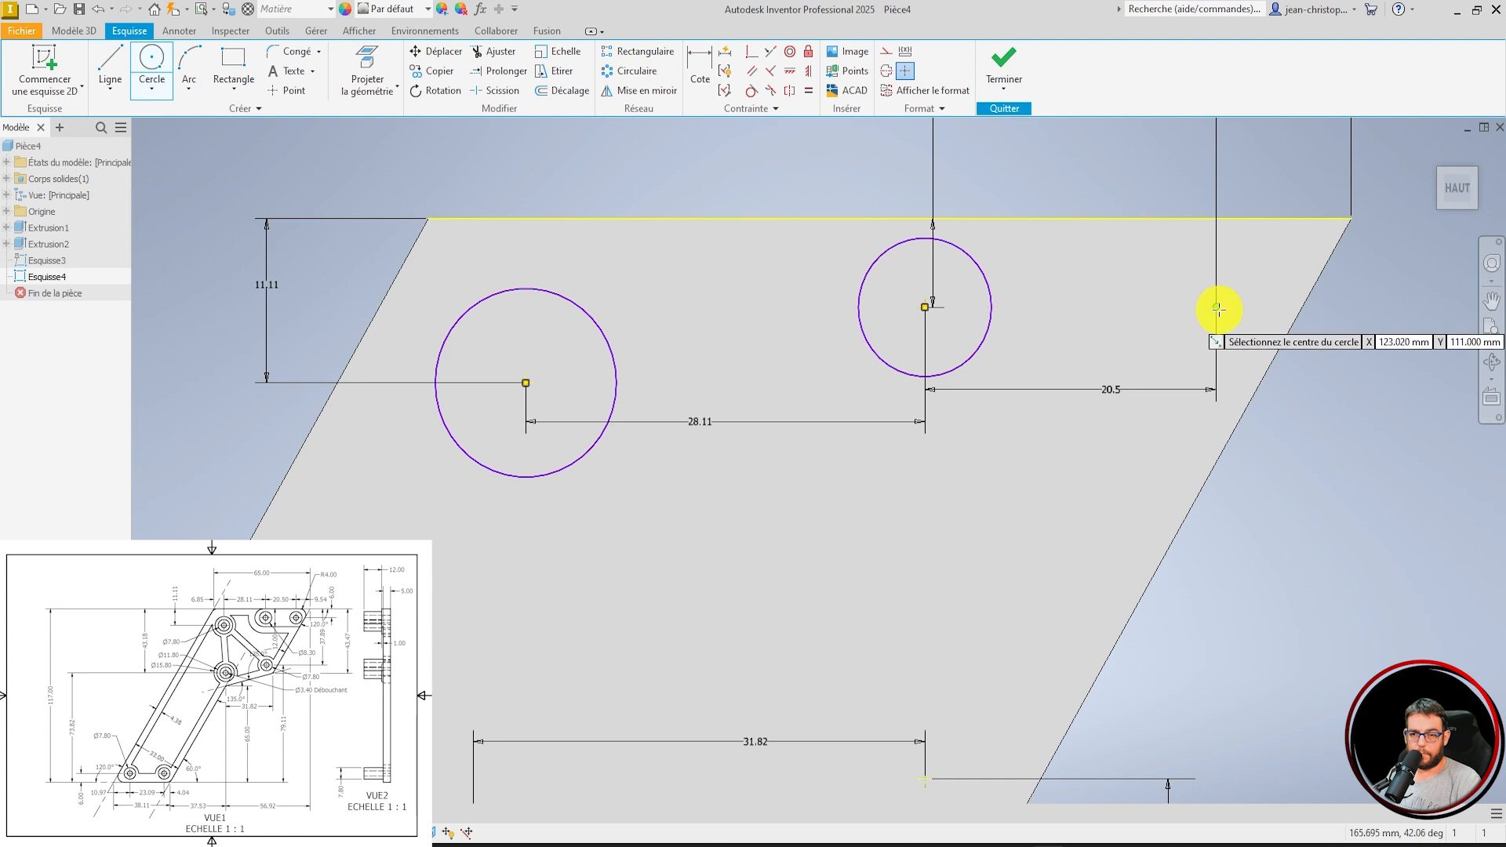
pyautogui.click(1216, 307)
pyautogui.click(1251, 336)
pyautogui.scroll(-2, 975, 333)
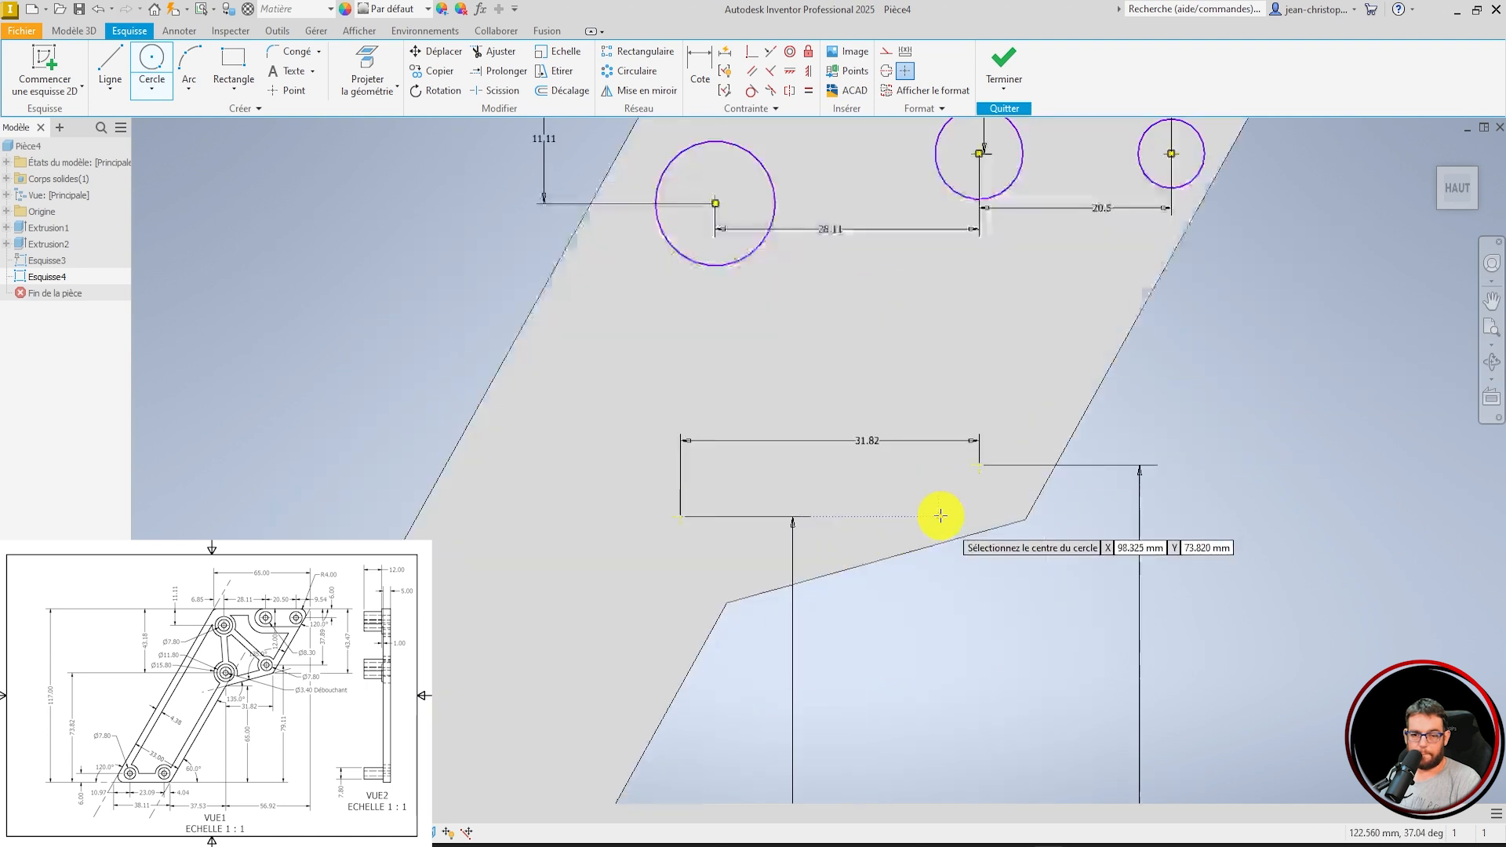
# Sketch circles on the outer-bend, lower-right and lower-left boss points, about 7.6, 6.3 and 11.2 mm in diameter.
pyautogui.click(979, 466)
pyautogui.click(1005, 443)
pyautogui.scroll(-4, 1079, 380)
pyautogui.scroll(5, 877, 610)
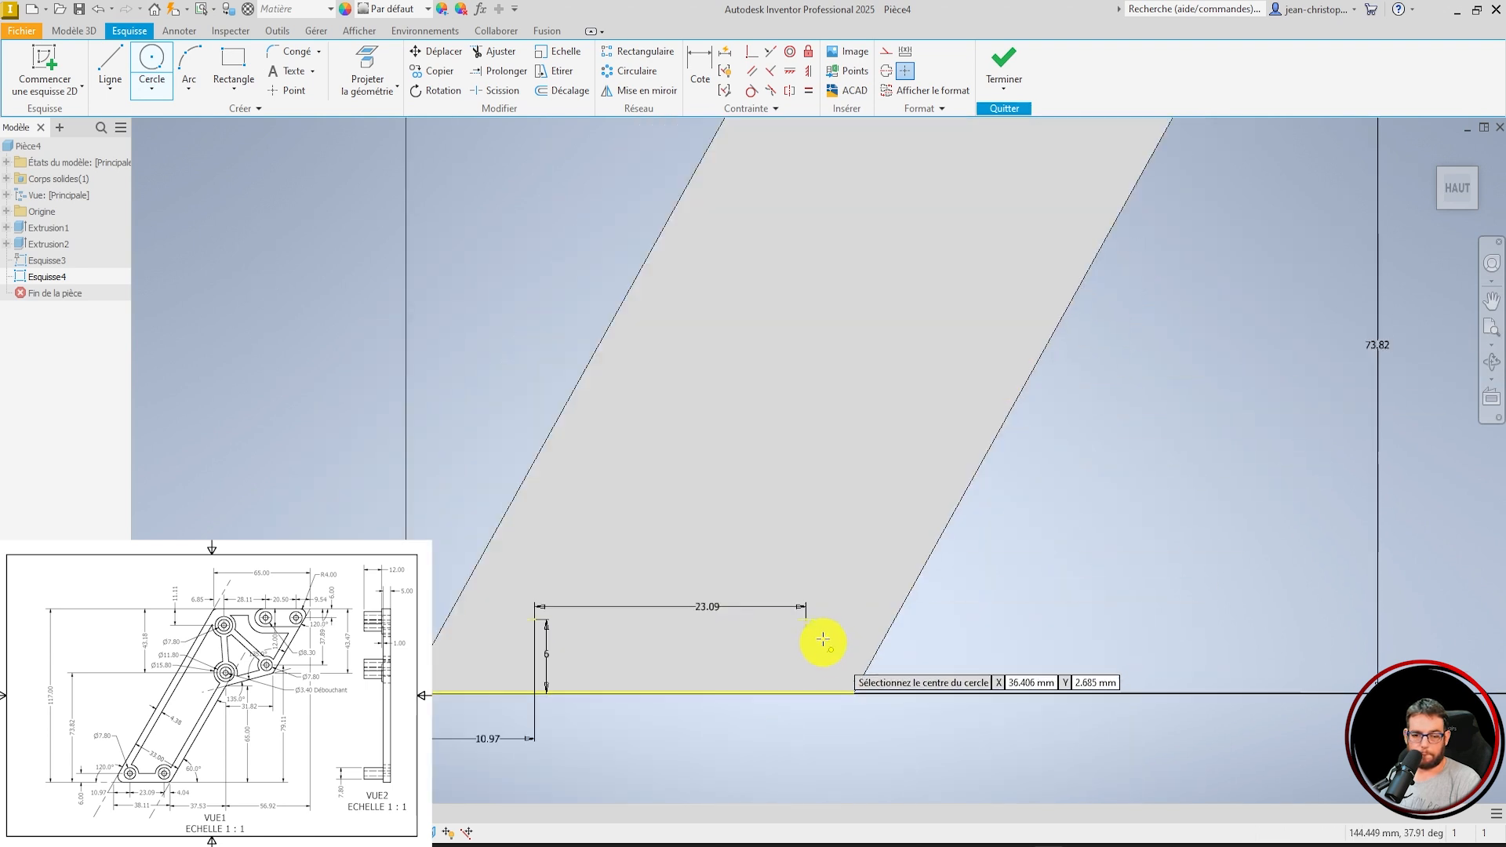
pyautogui.click(807, 619)
pyautogui.click(841, 618)
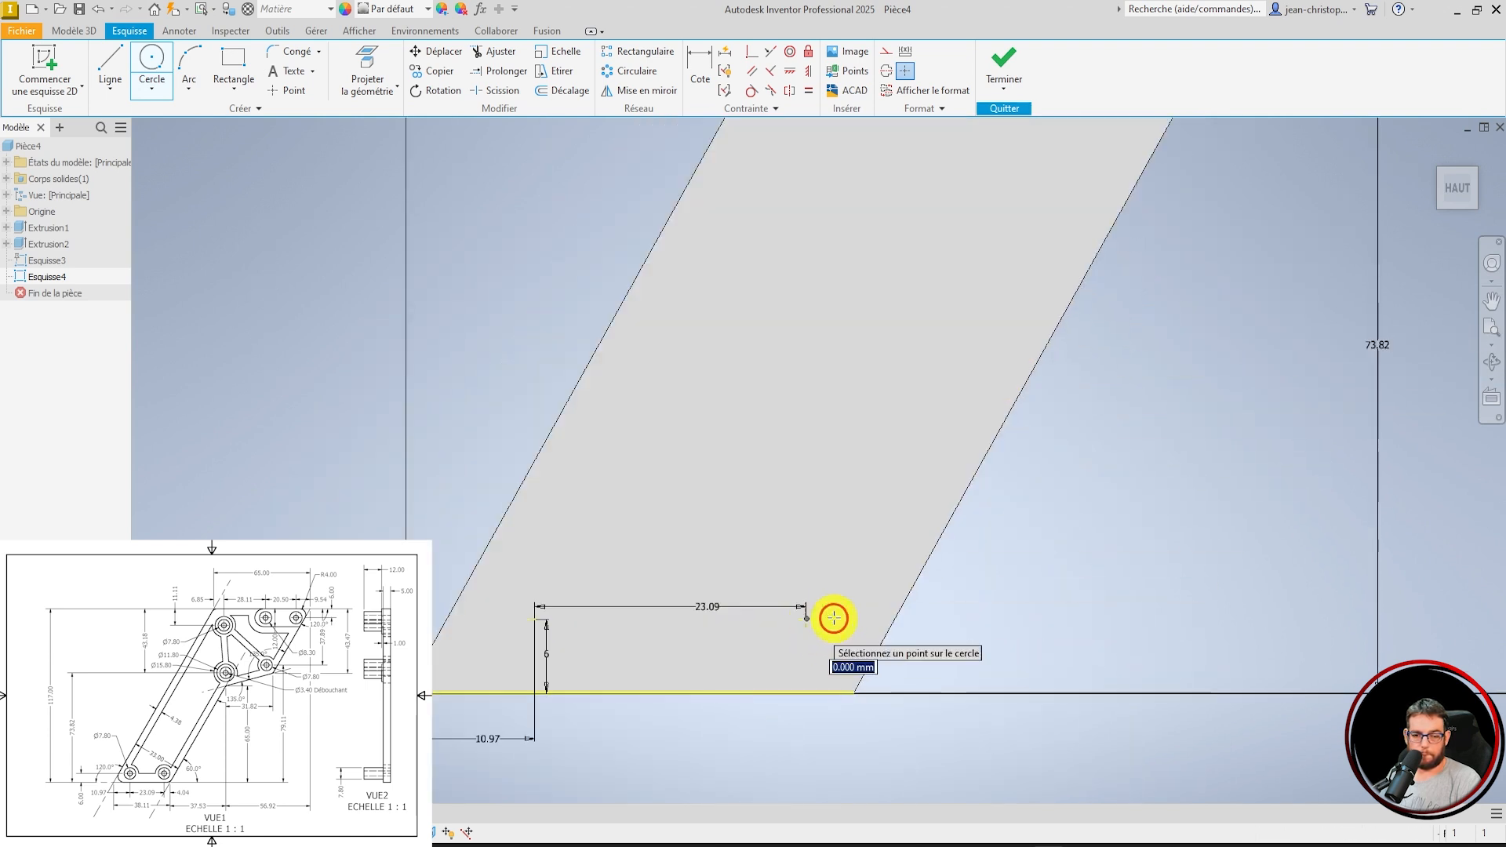
pyautogui.click(535, 619)
pyautogui.click(600, 617)
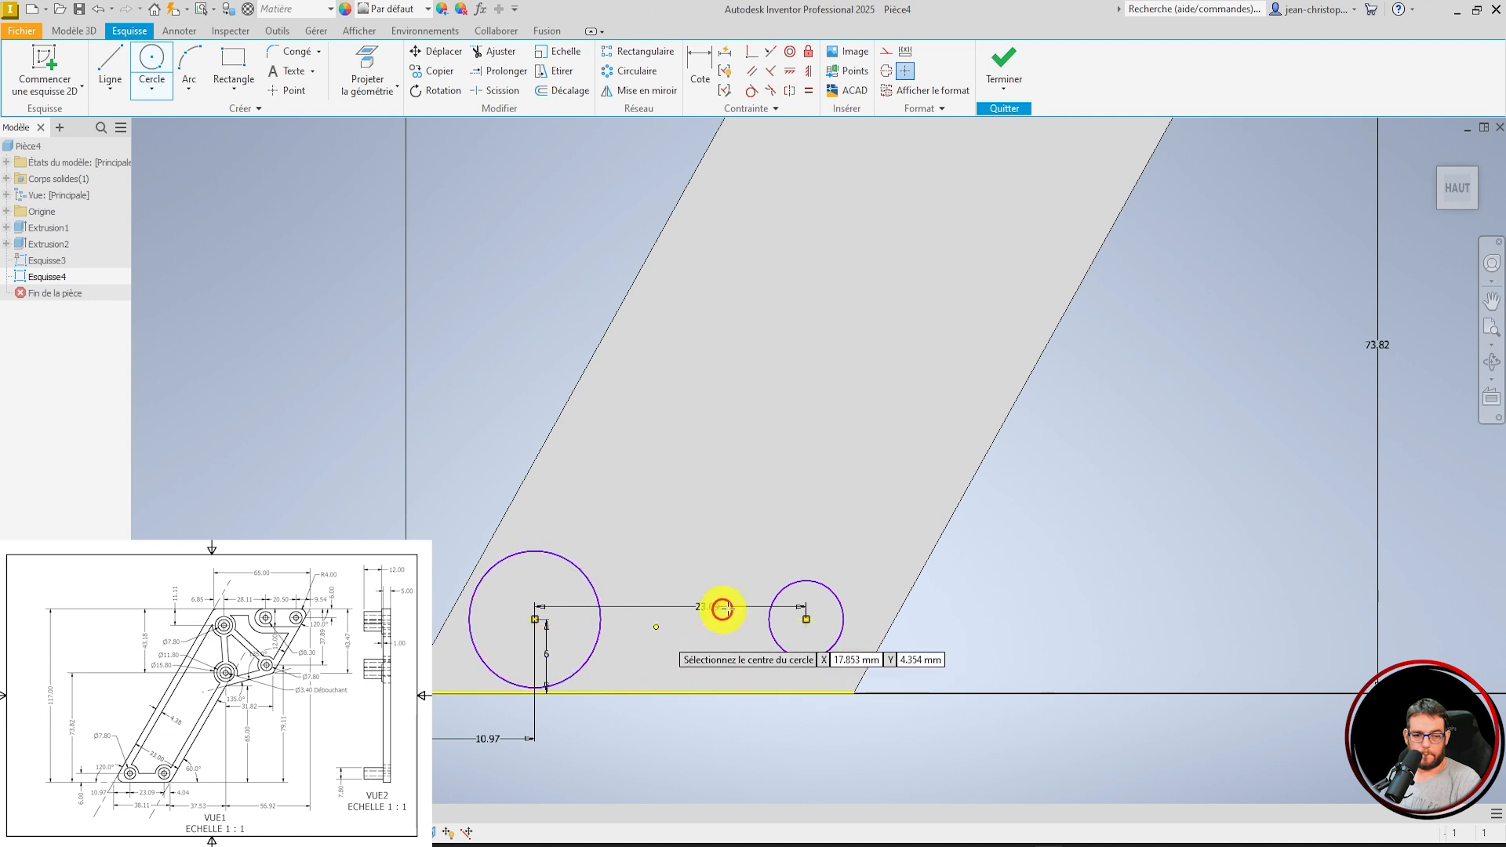
# Set the lower-left boss circle's diameter to 7.8 mm.
pyautogui.click(709, 68)
pyautogui.scroll(-2, 763, 274)
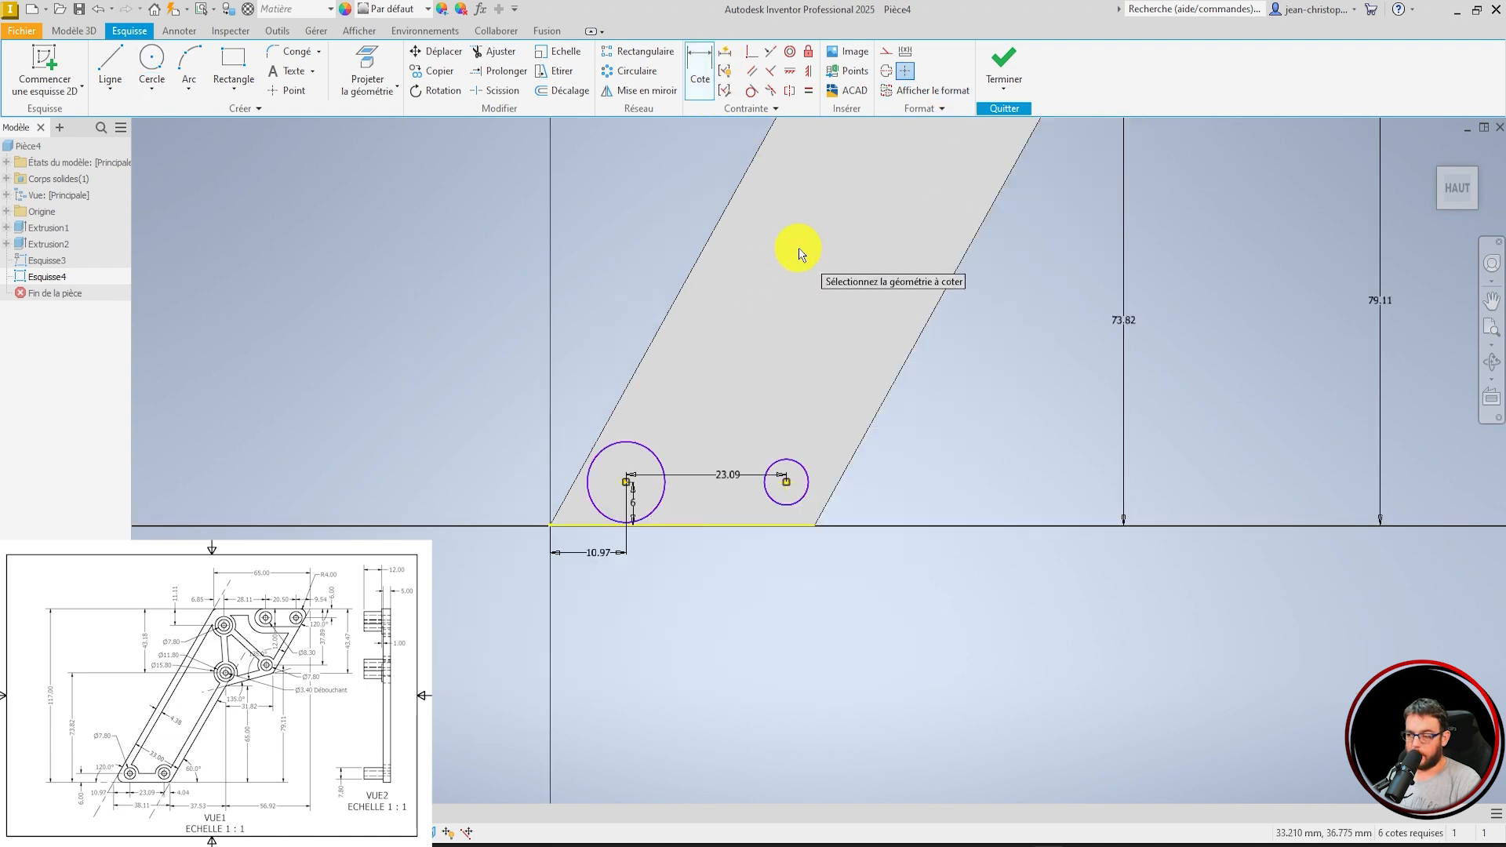
pyautogui.click(660, 459)
pyautogui.click(698, 381)
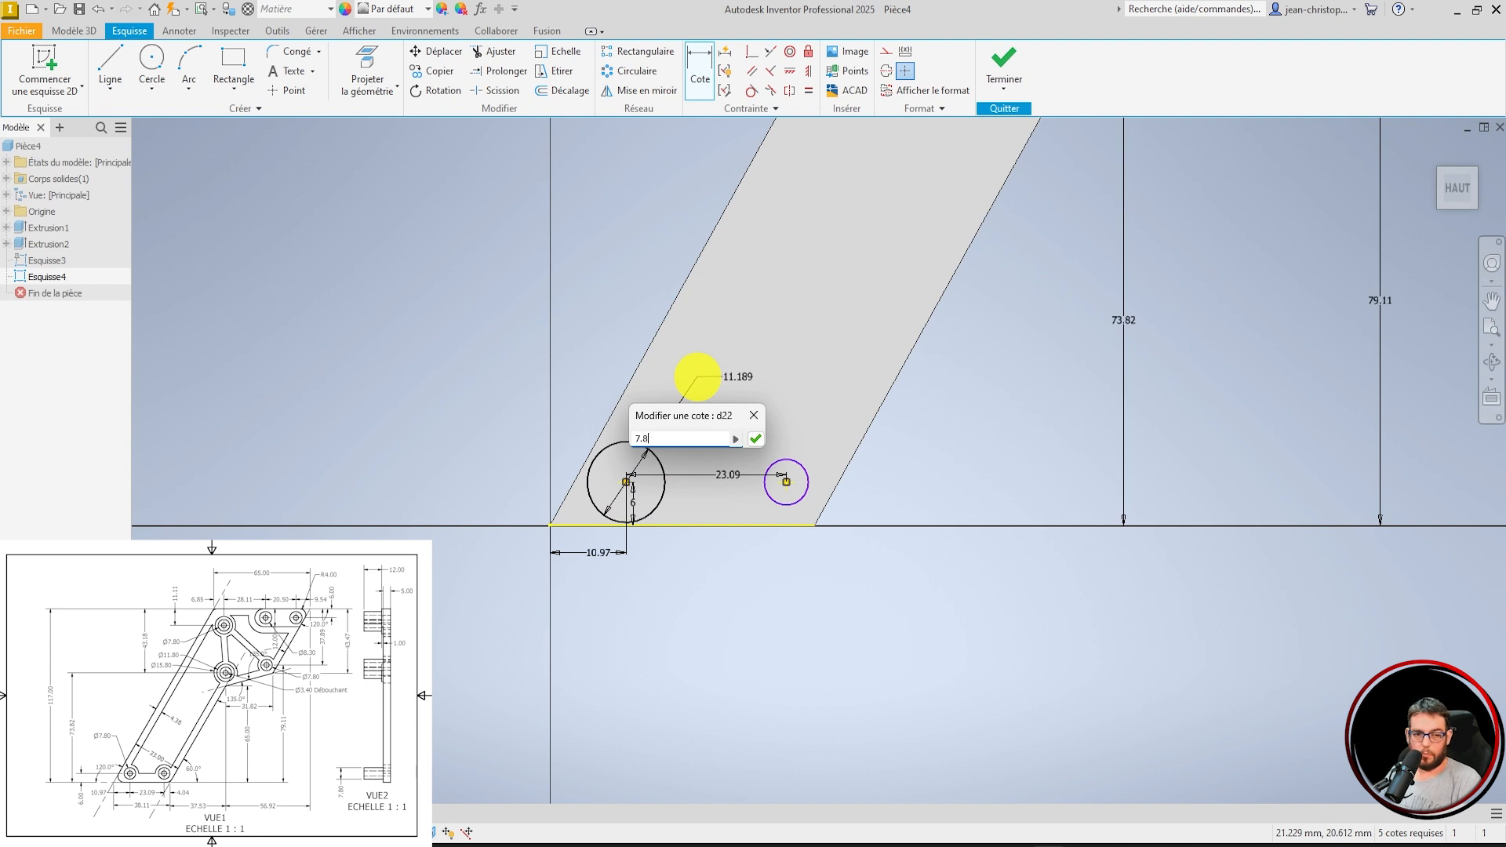
pyautogui.press('Return')
# Dimension the lower-right boss circle's diameter by linking it to the lower-left circle's 7.8 mm dimension.
pyautogui.click(805, 472)
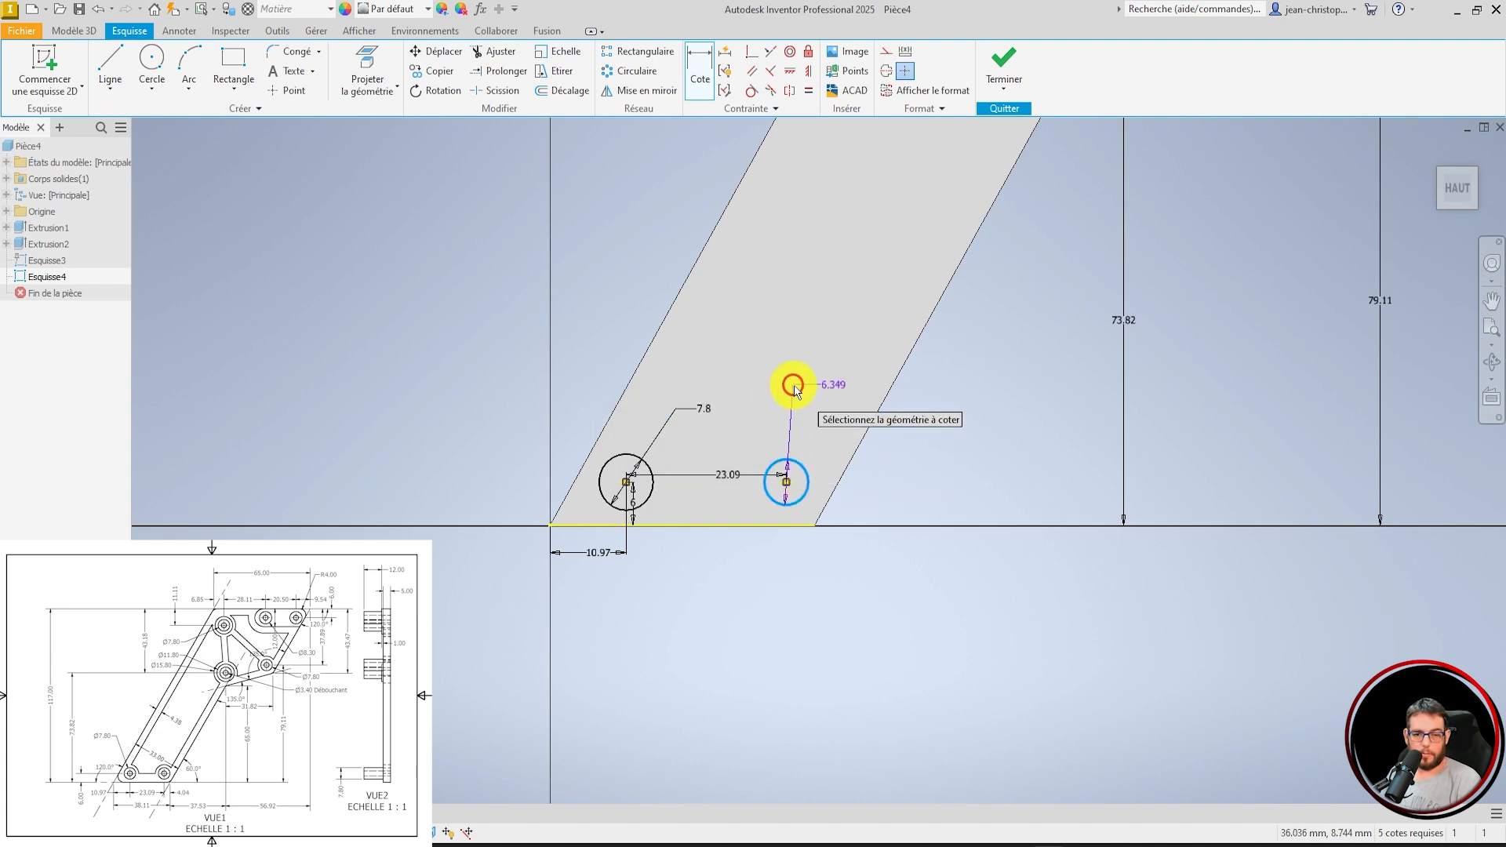
pyautogui.click(718, 402)
pyautogui.click(706, 405)
pyautogui.click(857, 444)
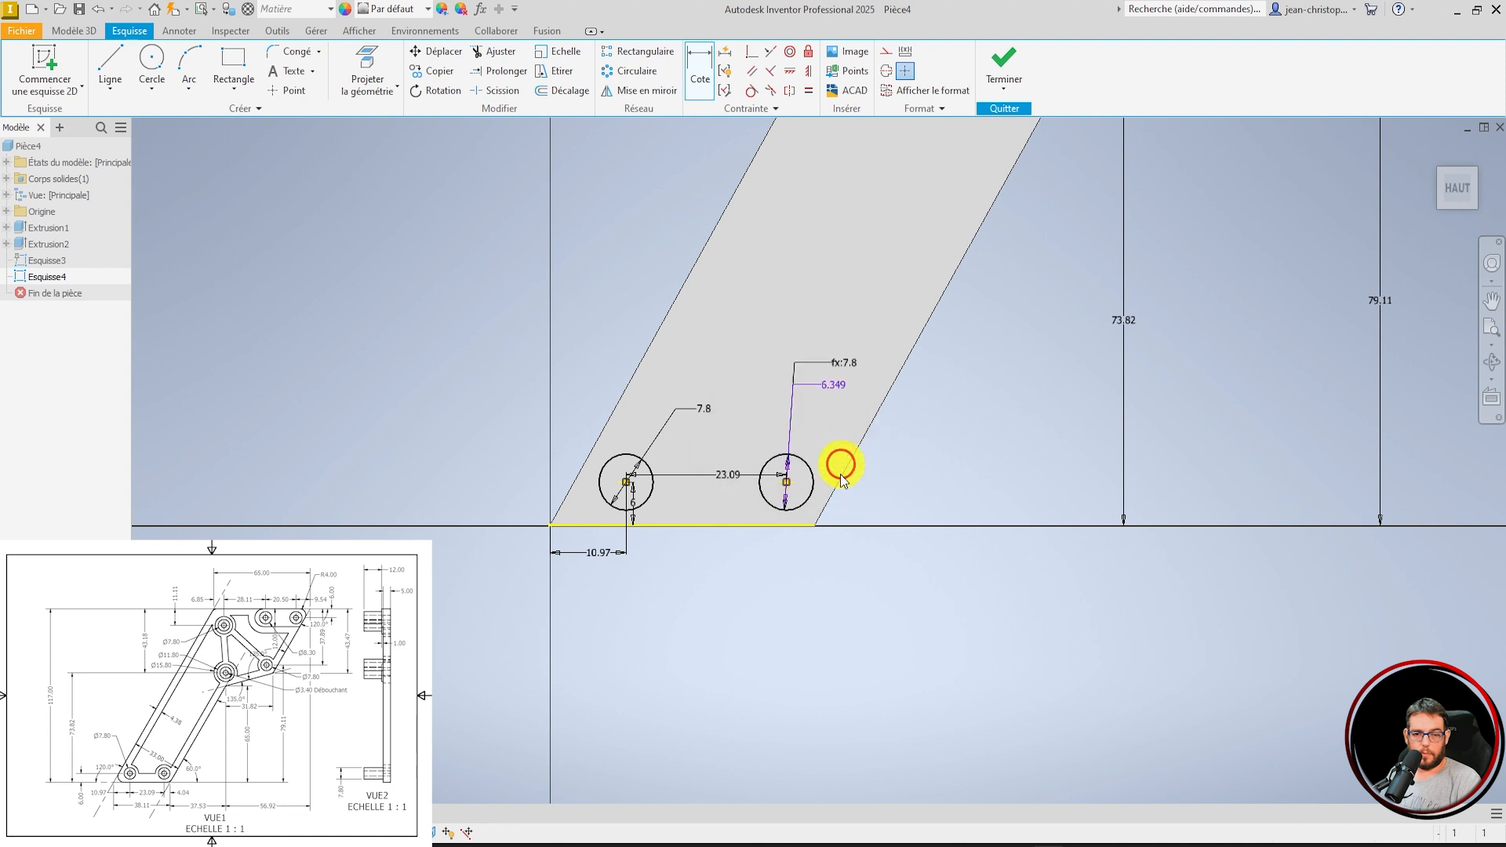
# Dimension the upper-left boss circle's diameter by linking it to an existing 7.8 mm diameter dimension.
pyautogui.scroll(5, 743, 586)
pyautogui.scroll(-5, 816, 437)
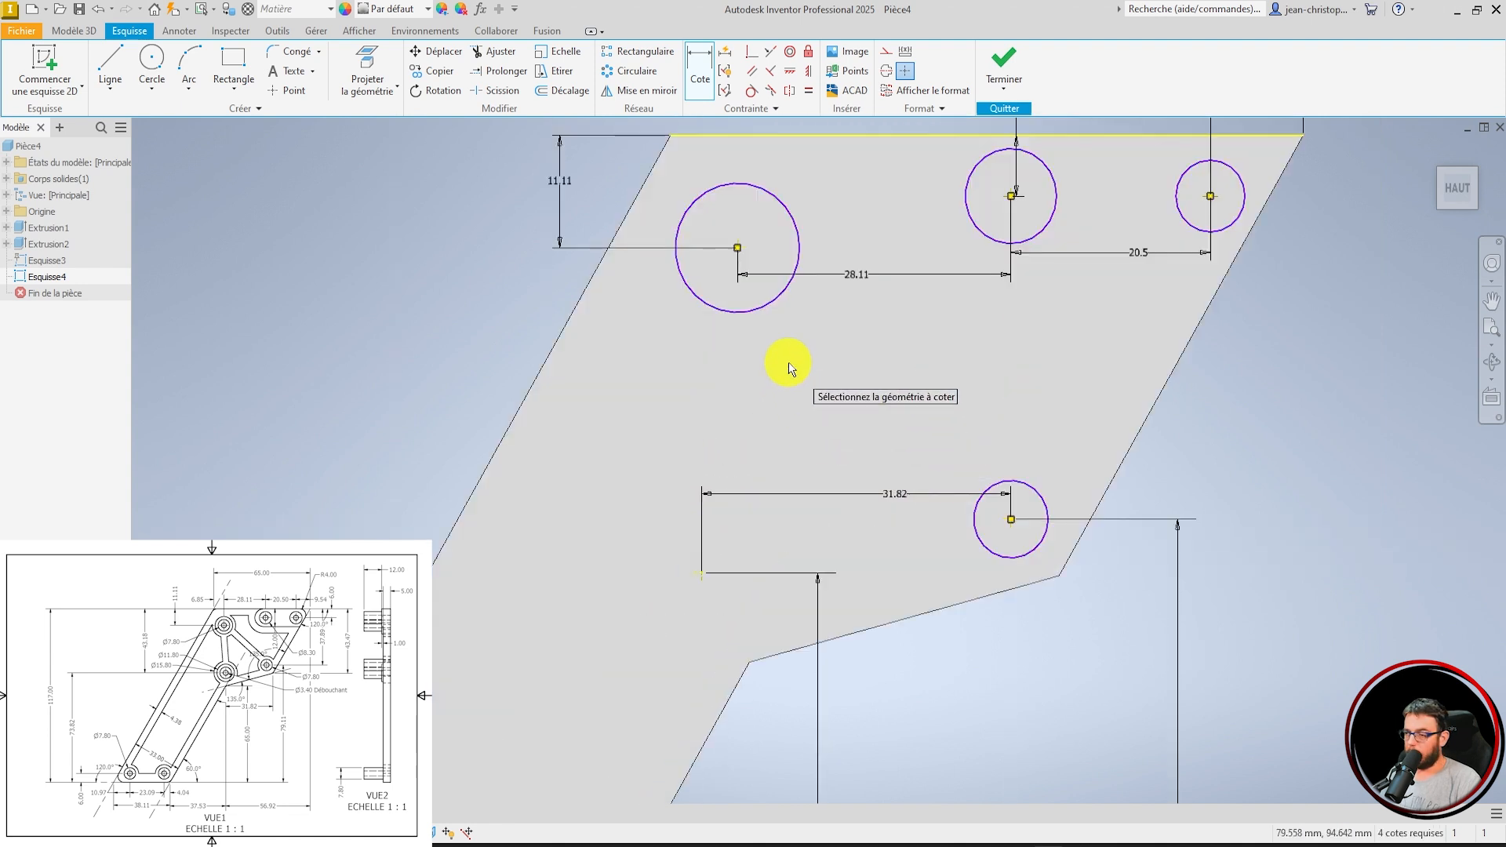
pyautogui.scroll(5, 788, 333)
pyautogui.click(772, 327)
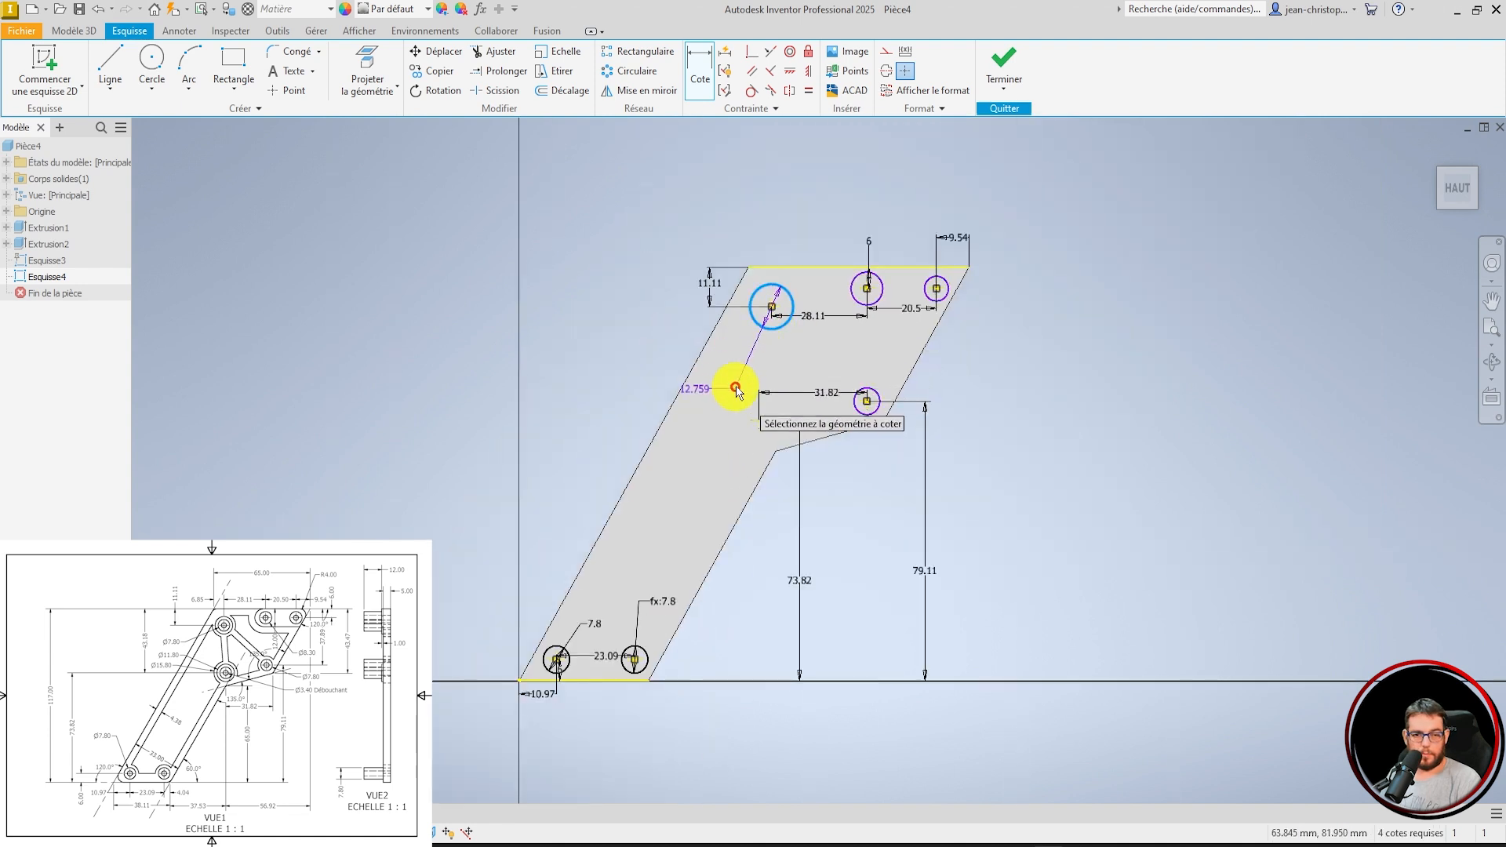
pyautogui.click(734, 369)
pyautogui.click(791, 429)
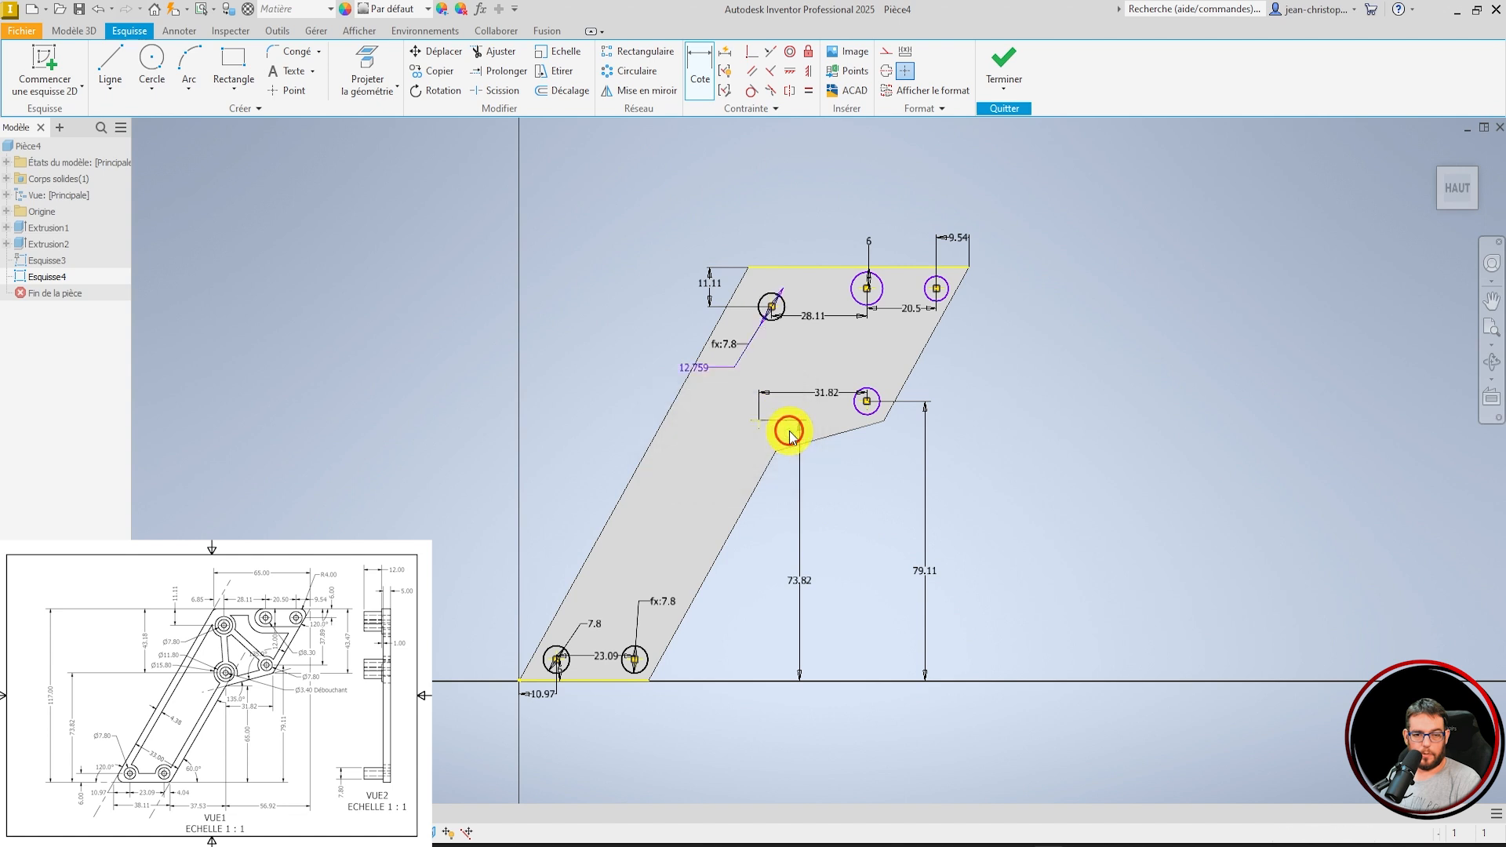
# Dimension the outer-bend boss circle's diameter by linking it to the upper-left circle's dimension, d24.
pyautogui.scroll(-3, 881, 346)
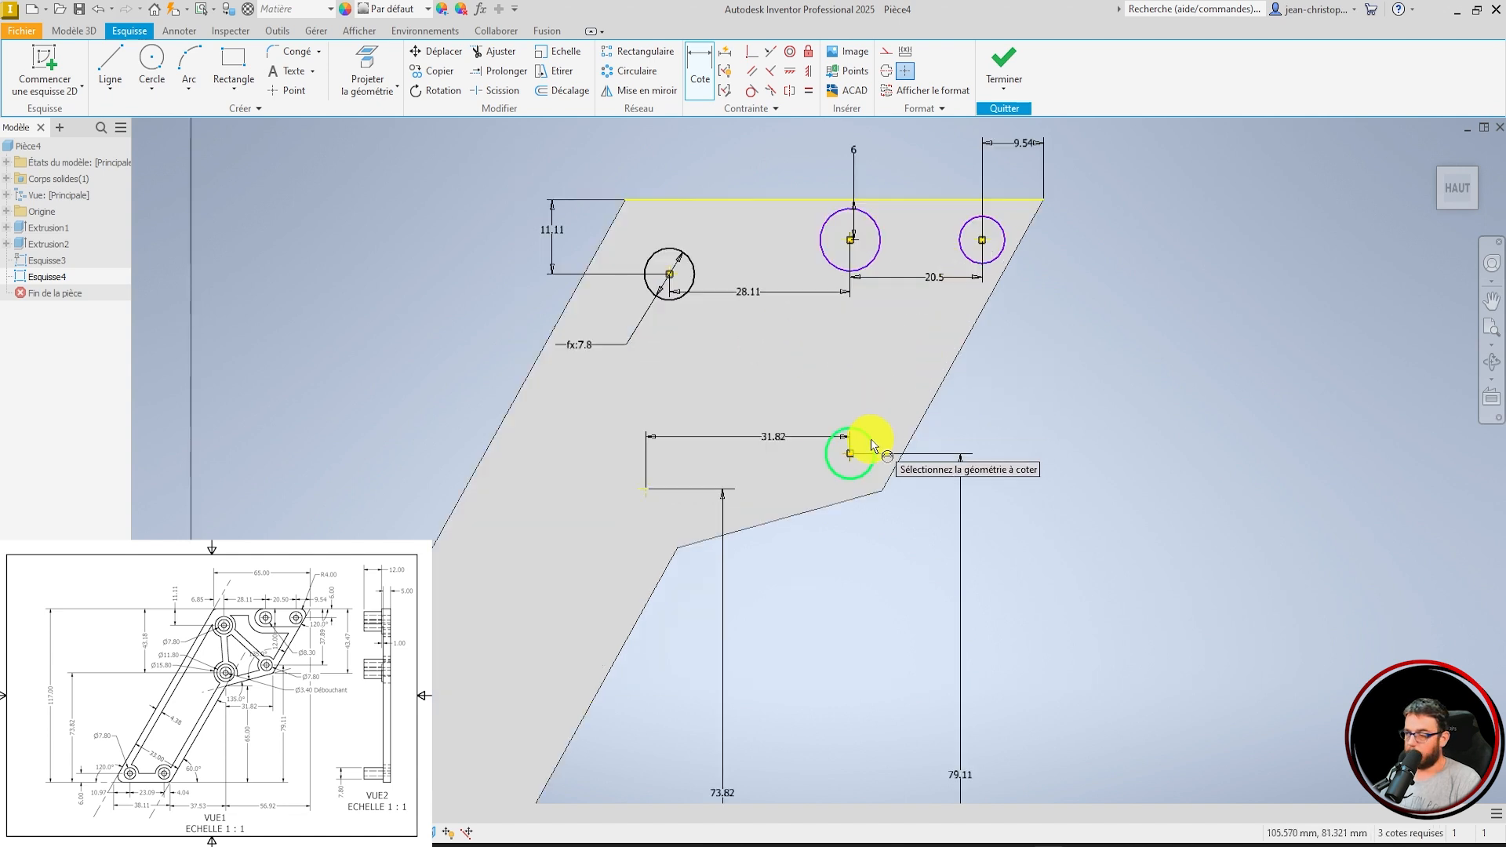
pyautogui.click(873, 446)
pyautogui.click(772, 377)
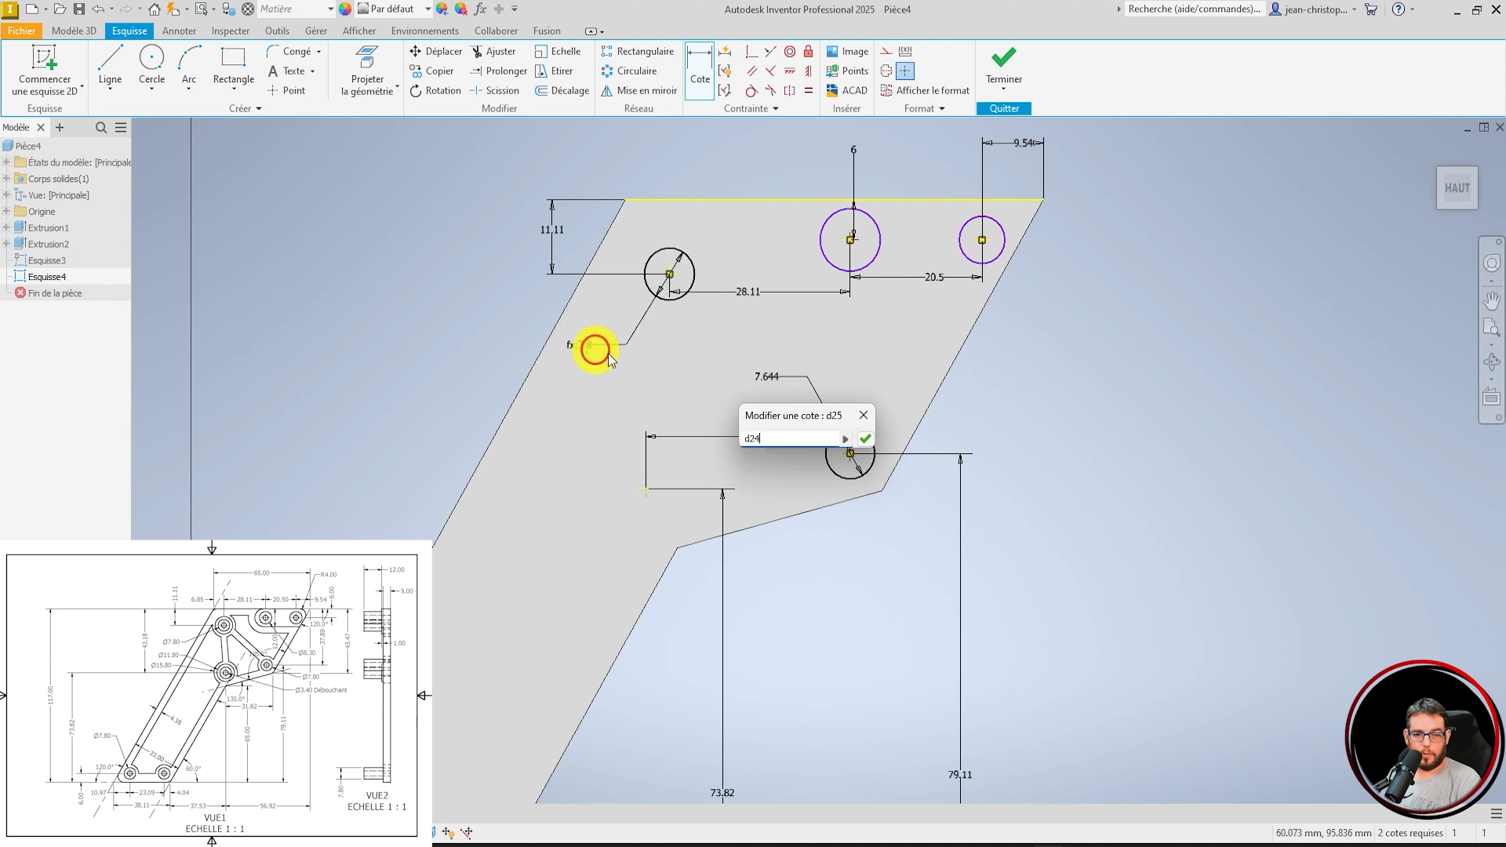
pyautogui.press('Return')
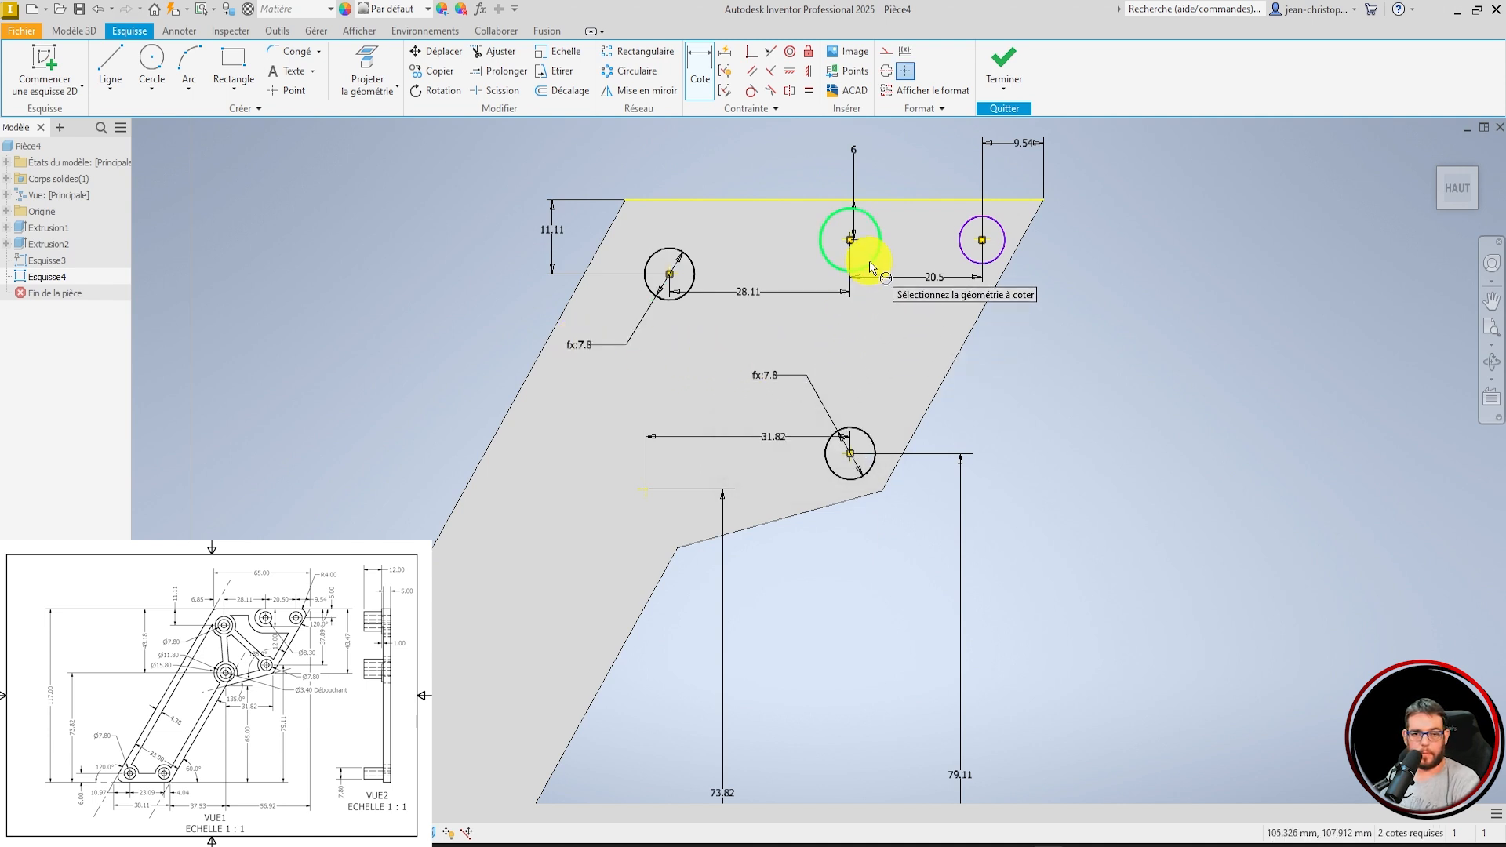
# Set the middle upper boss circle's diameter to 8.3 mm.
pyautogui.click(871, 262)
pyautogui.click(905, 346)
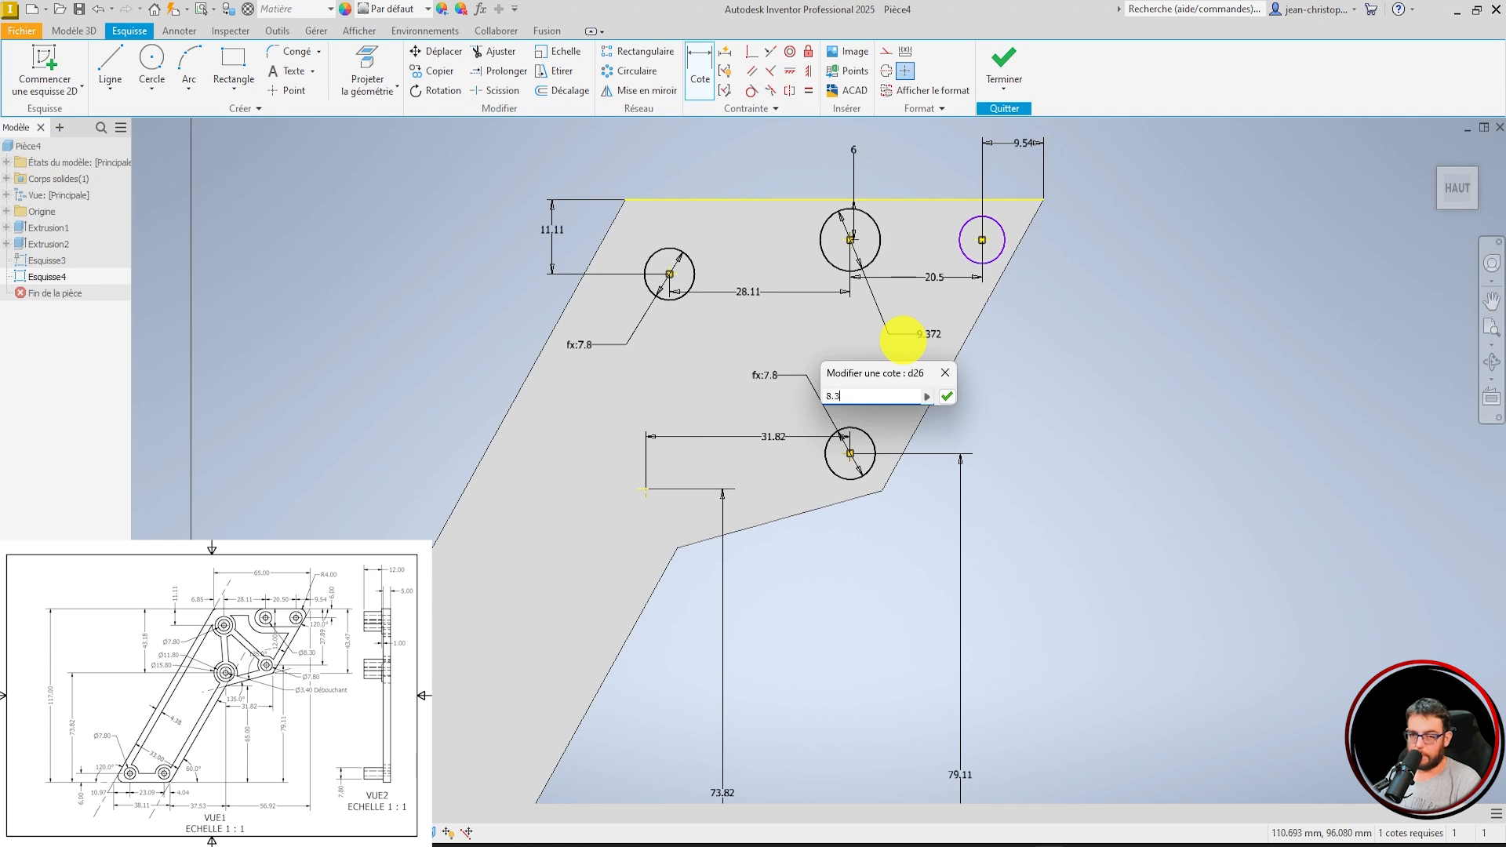
pyautogui.write('8.3')
pyautogui.press('Return')
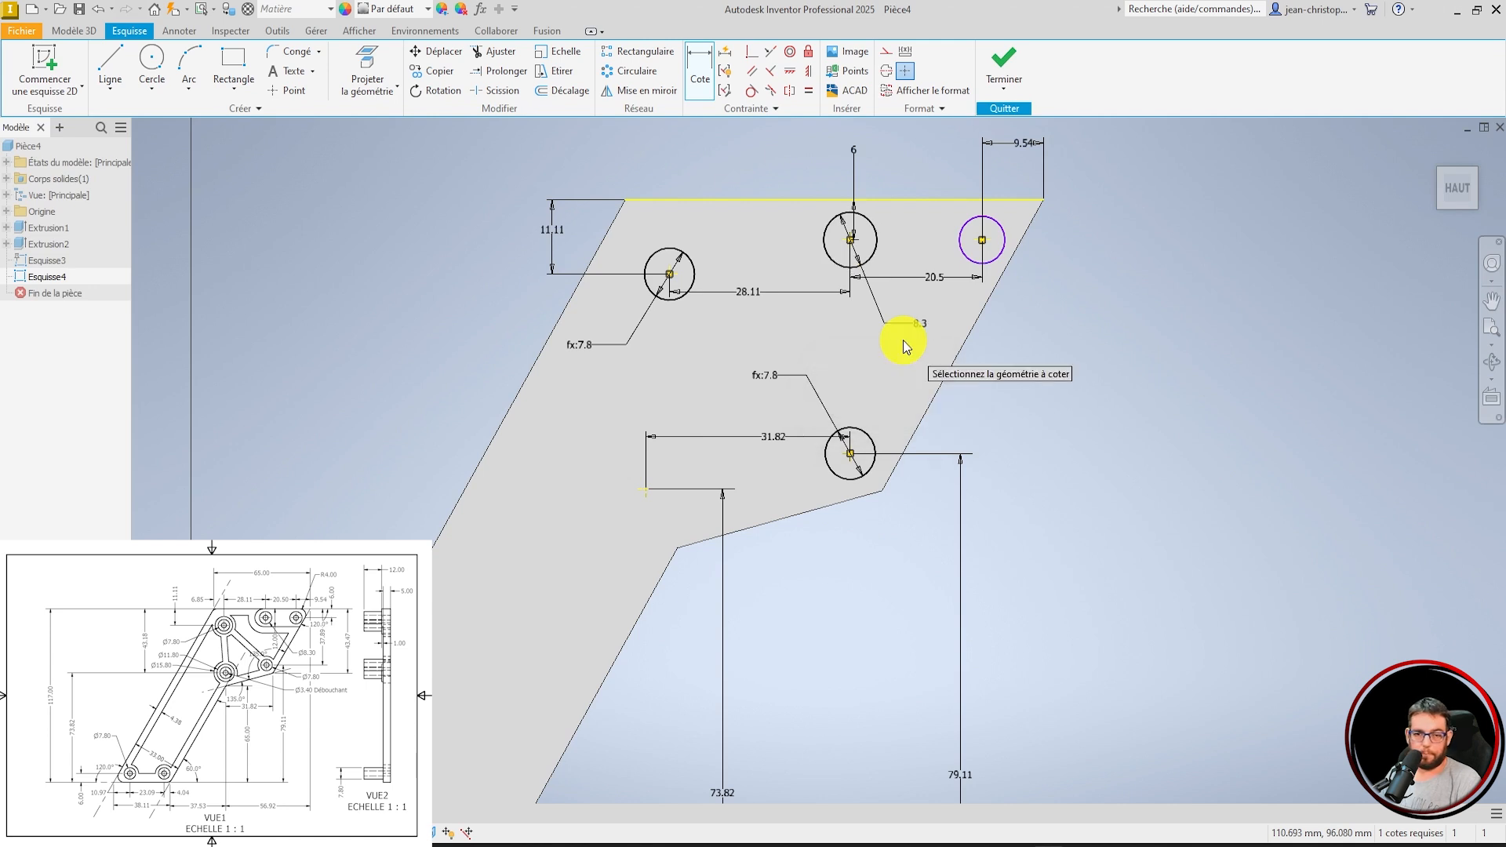
# Dimension the rightmost upper boss circle's diameter by linking it to the middle upper circle's 8.3 mm dimension.
pyautogui.click(975, 242)
pyautogui.click(922, 337)
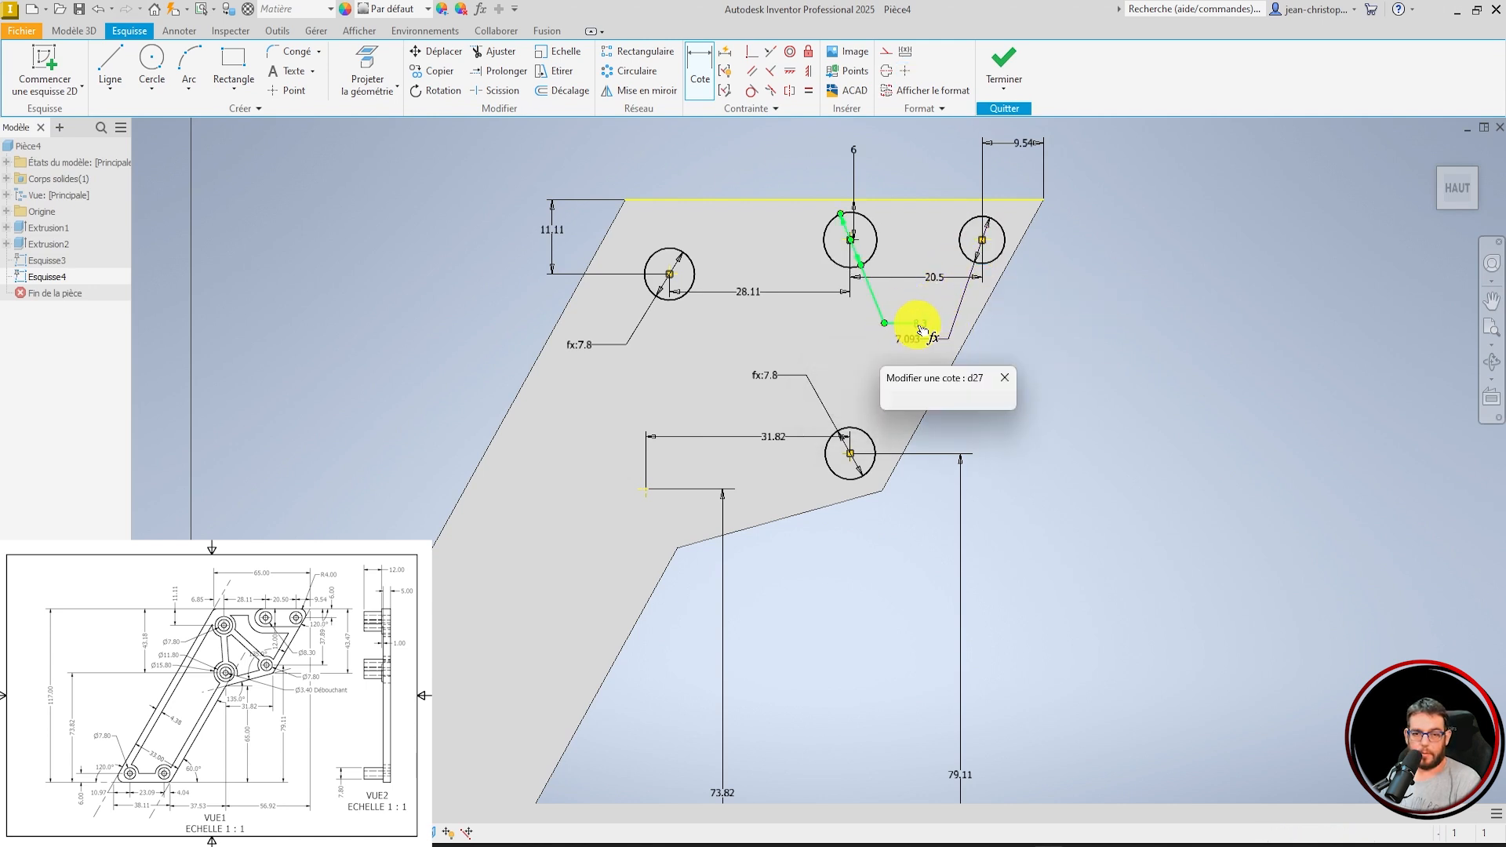
pyautogui.click(1007, 405)
# Sketch a circle centred on the projected inner-bend boss point.
pyautogui.scroll(-5, 1076, 283)
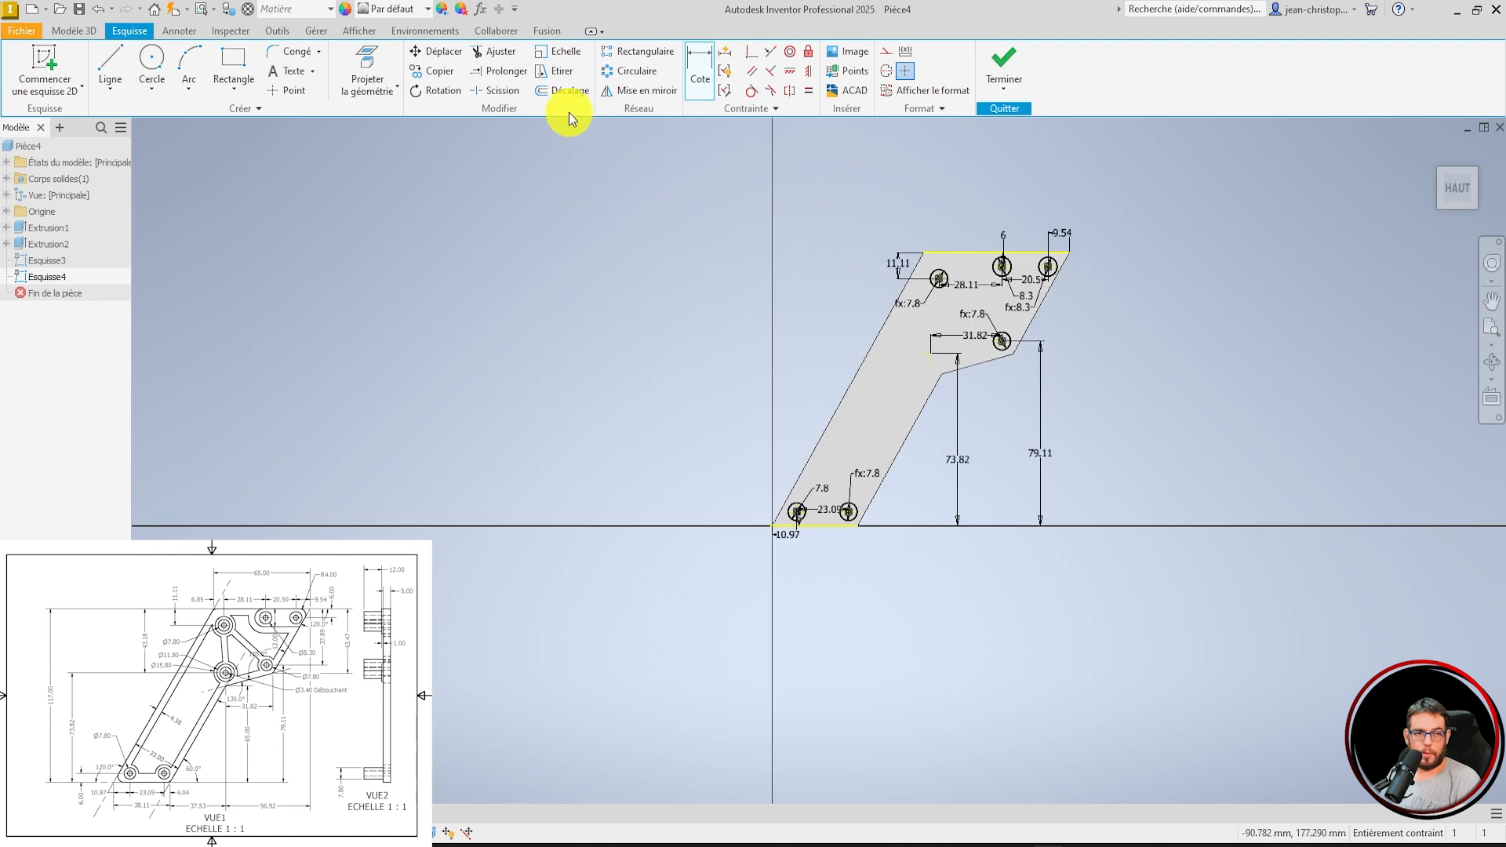
pyautogui.click(152, 63)
pyautogui.scroll(5, 934, 353)
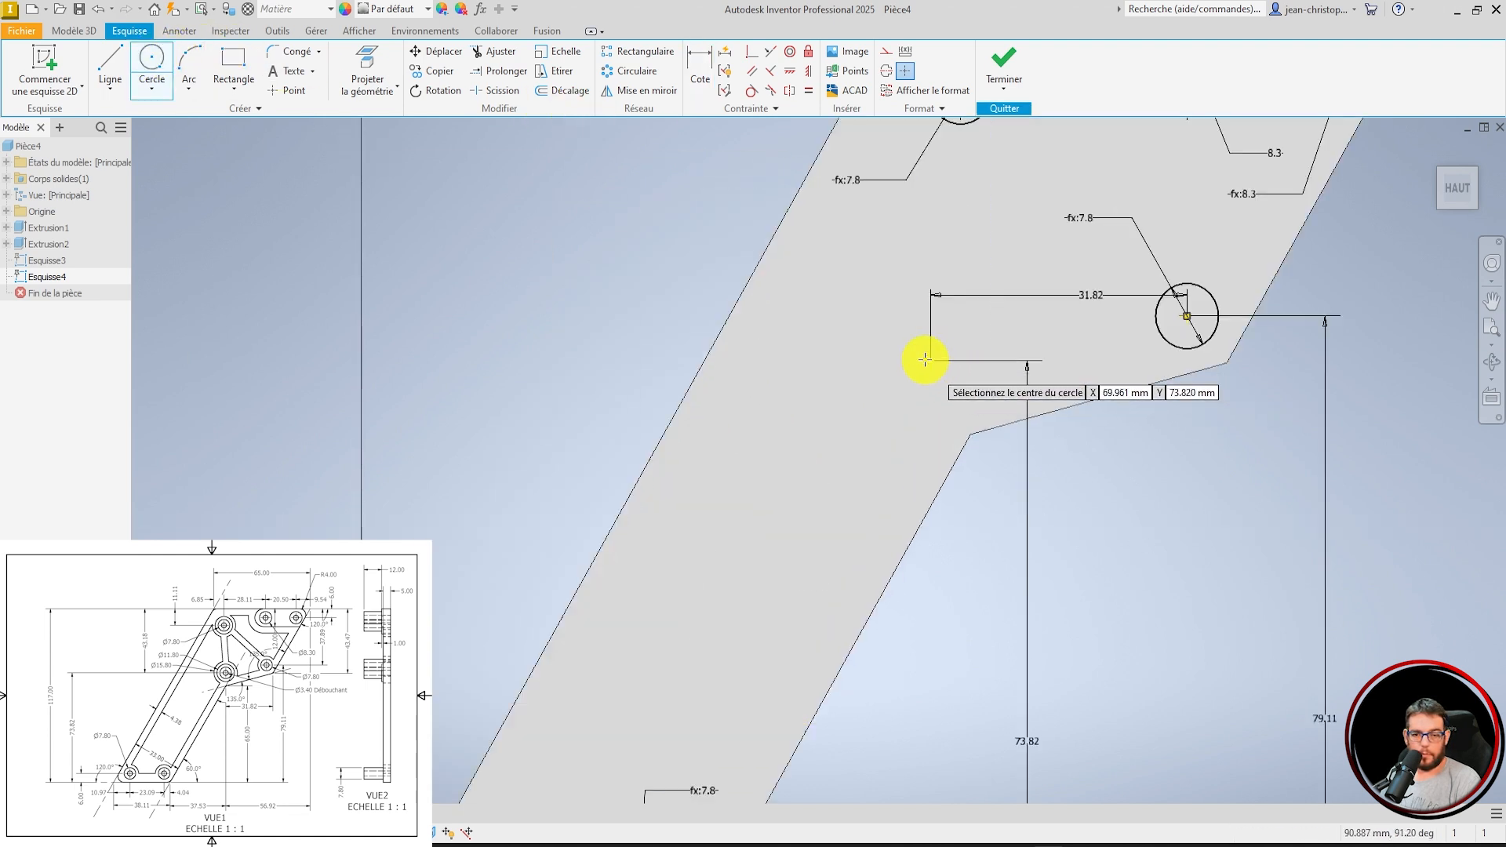
pyautogui.click(932, 360)
pyautogui.click(968, 360)
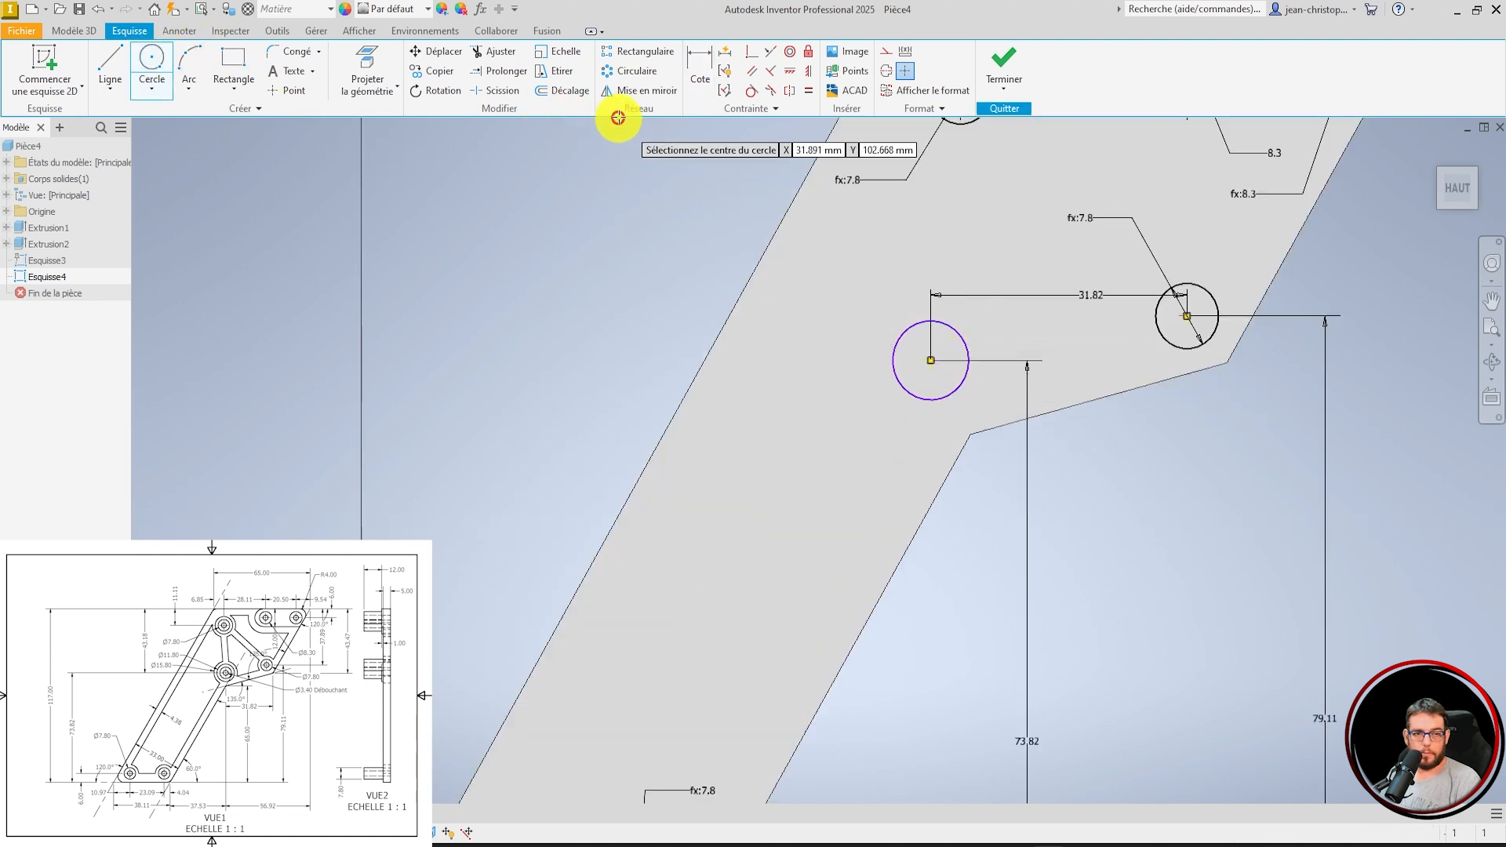
# Dimension the inner-bend boss circle's diameter by linking it to the outer-bend circle's 7.8 mm dimension, and finish the sketch.
pyautogui.click(699, 87)
pyautogui.click(963, 343)
pyautogui.click(1016, 324)
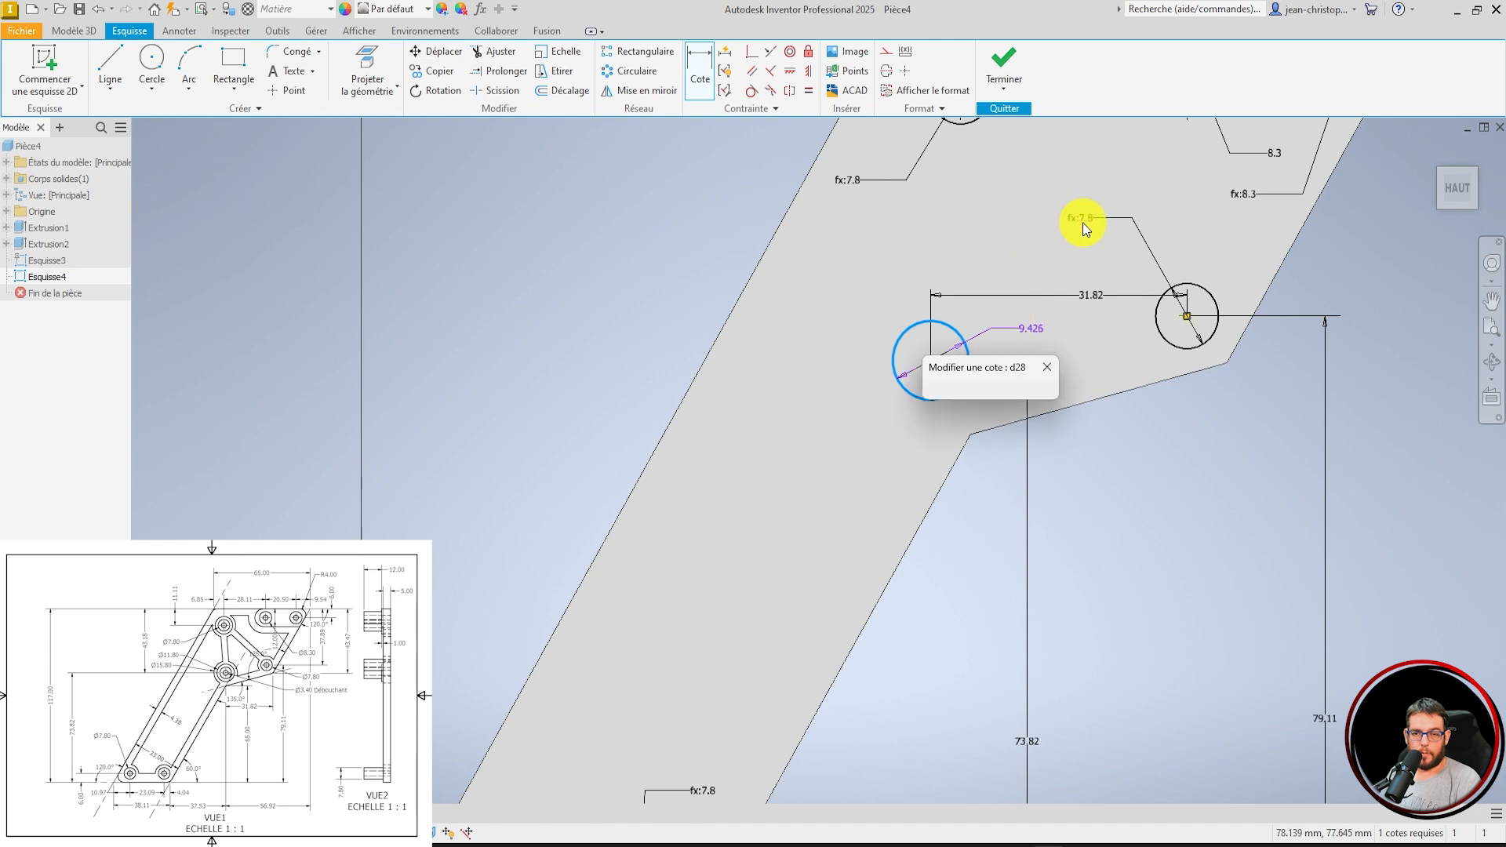
pyautogui.click(1086, 223)
pyautogui.click(1049, 390)
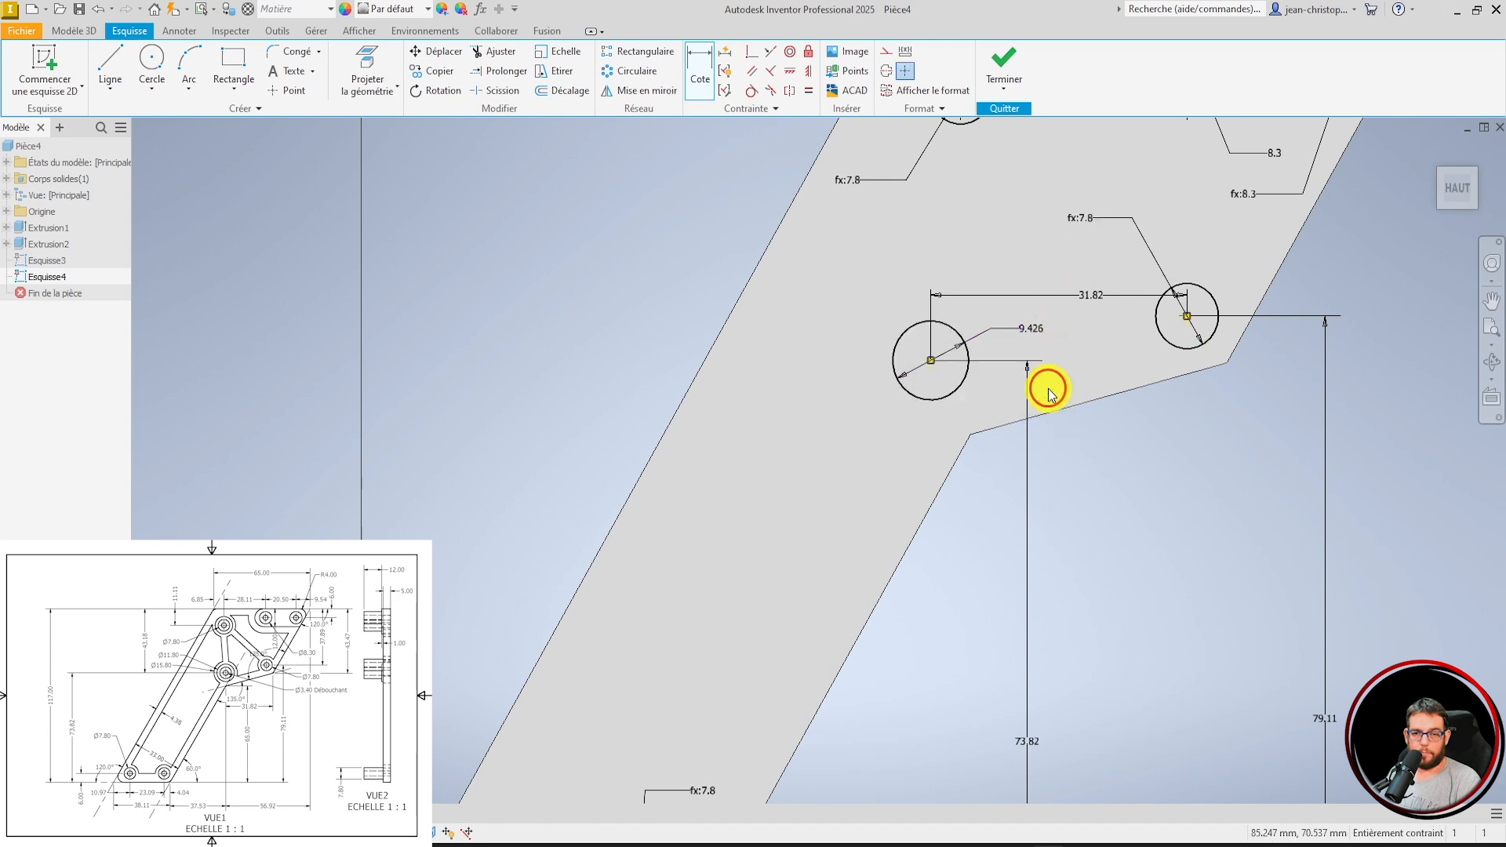
pyautogui.click(1005, 63)
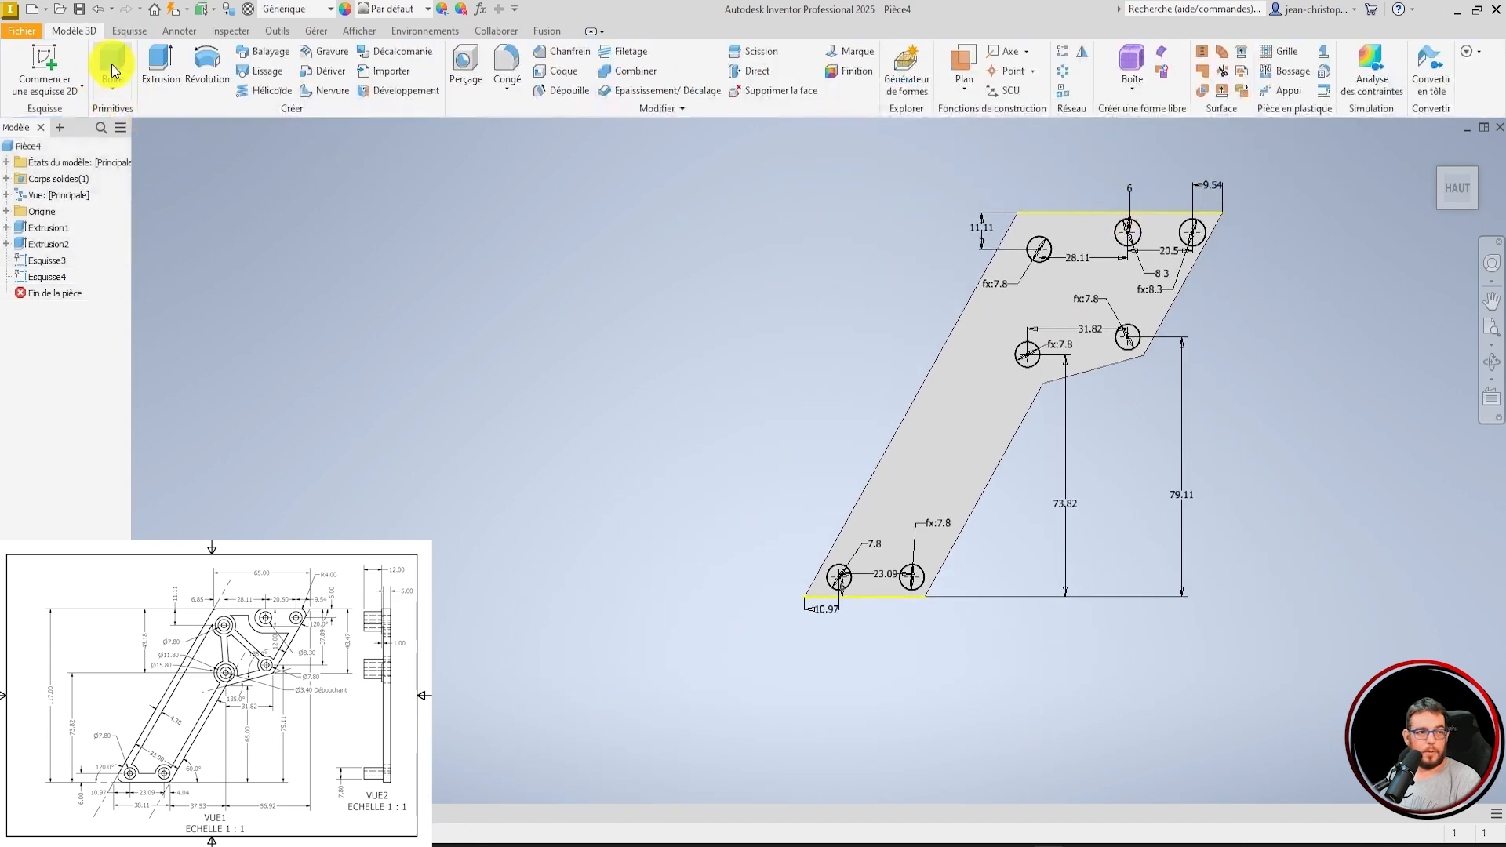
# Extrude the seven boss circles 13 mm outward from the plate's face, joined to the solid.
pyautogui.click(161, 69)
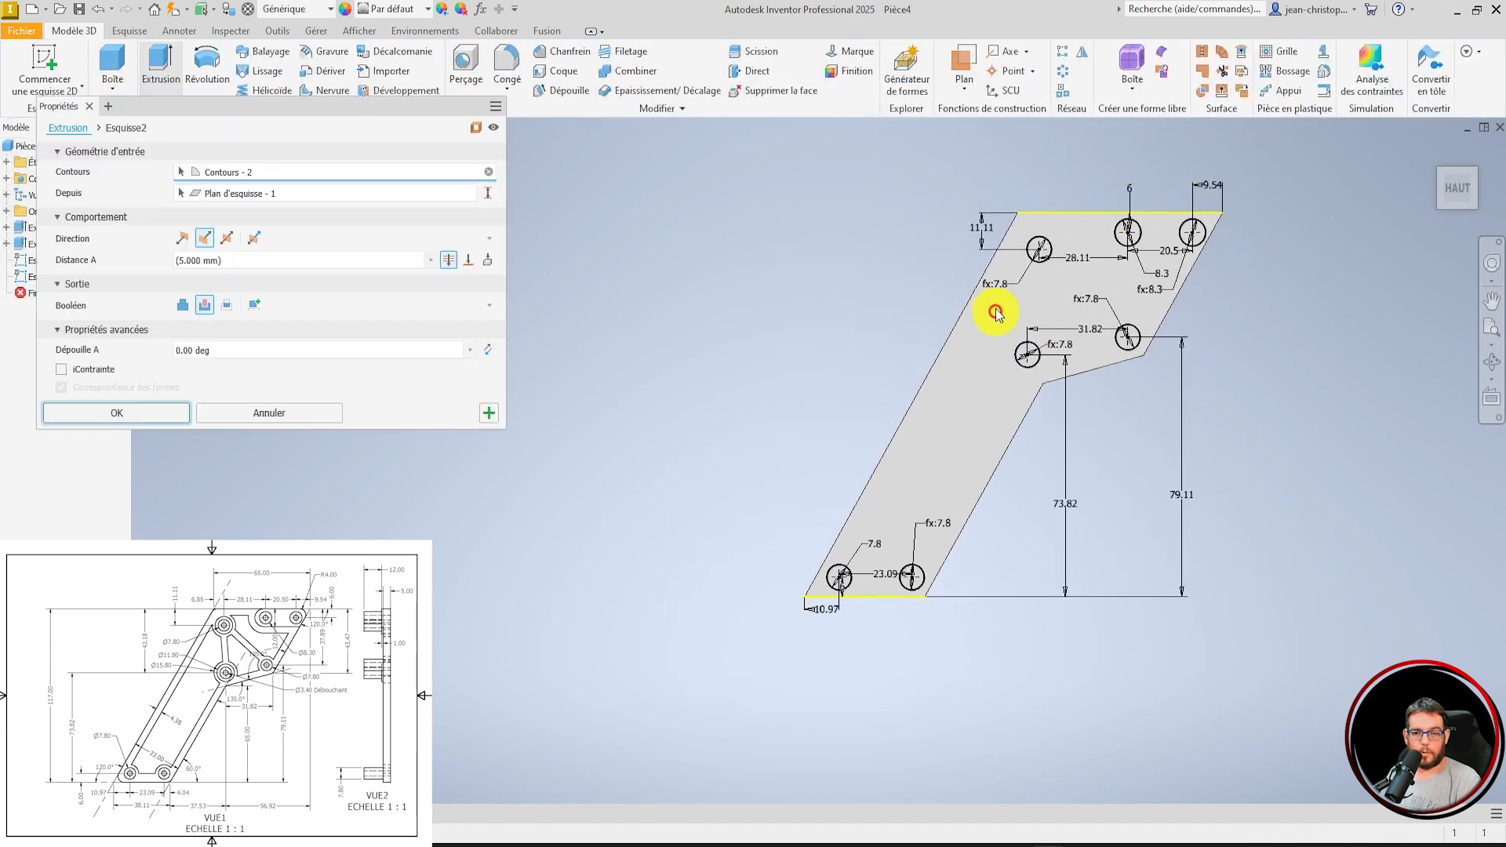
pyautogui.scroll(5, 1048, 263)
pyautogui.click(1032, 263)
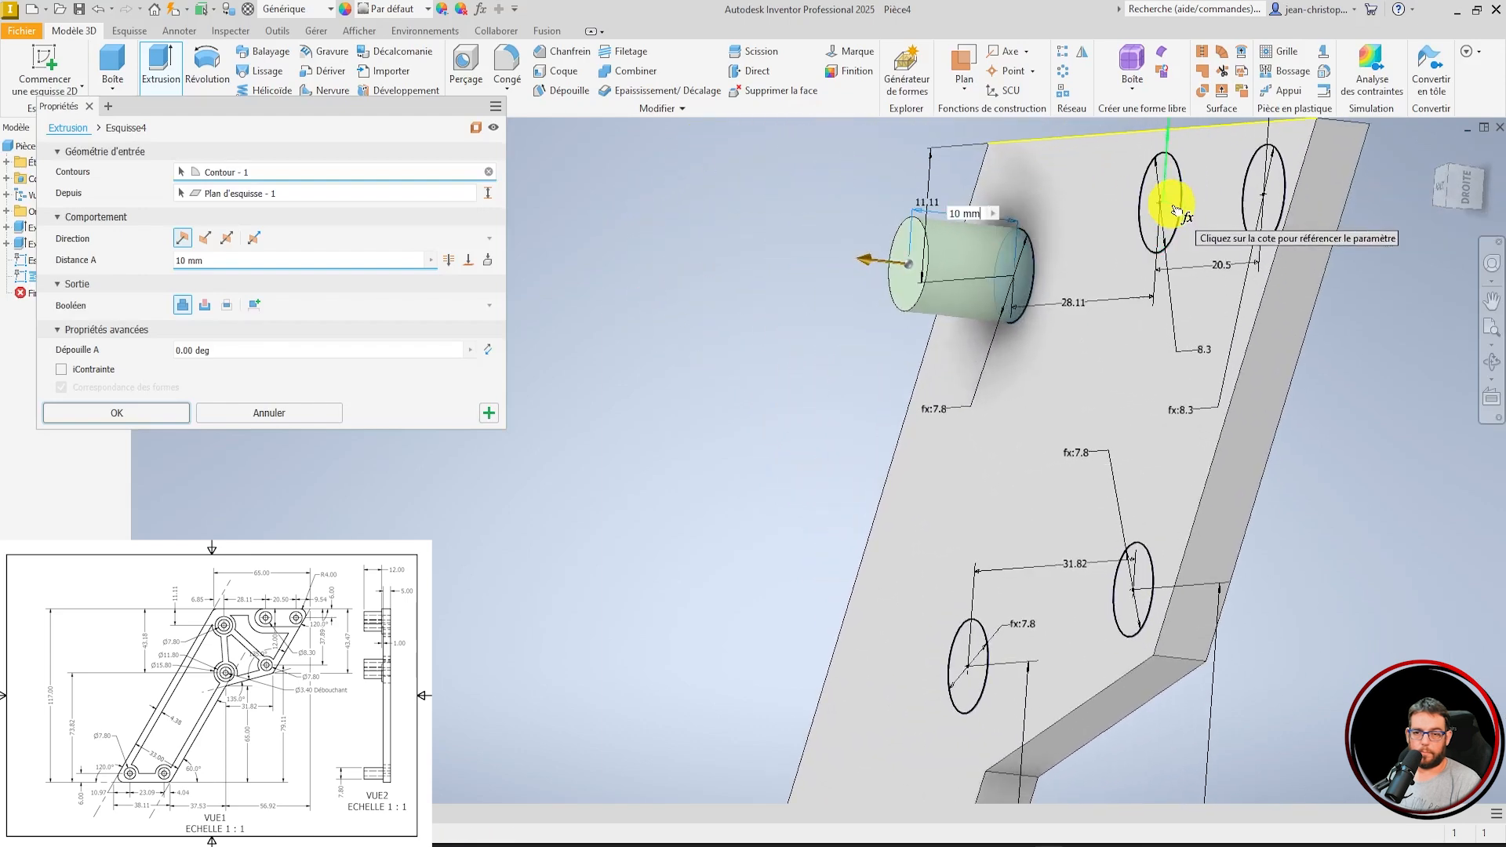
pyautogui.click(1173, 205)
pyautogui.click(1247, 213)
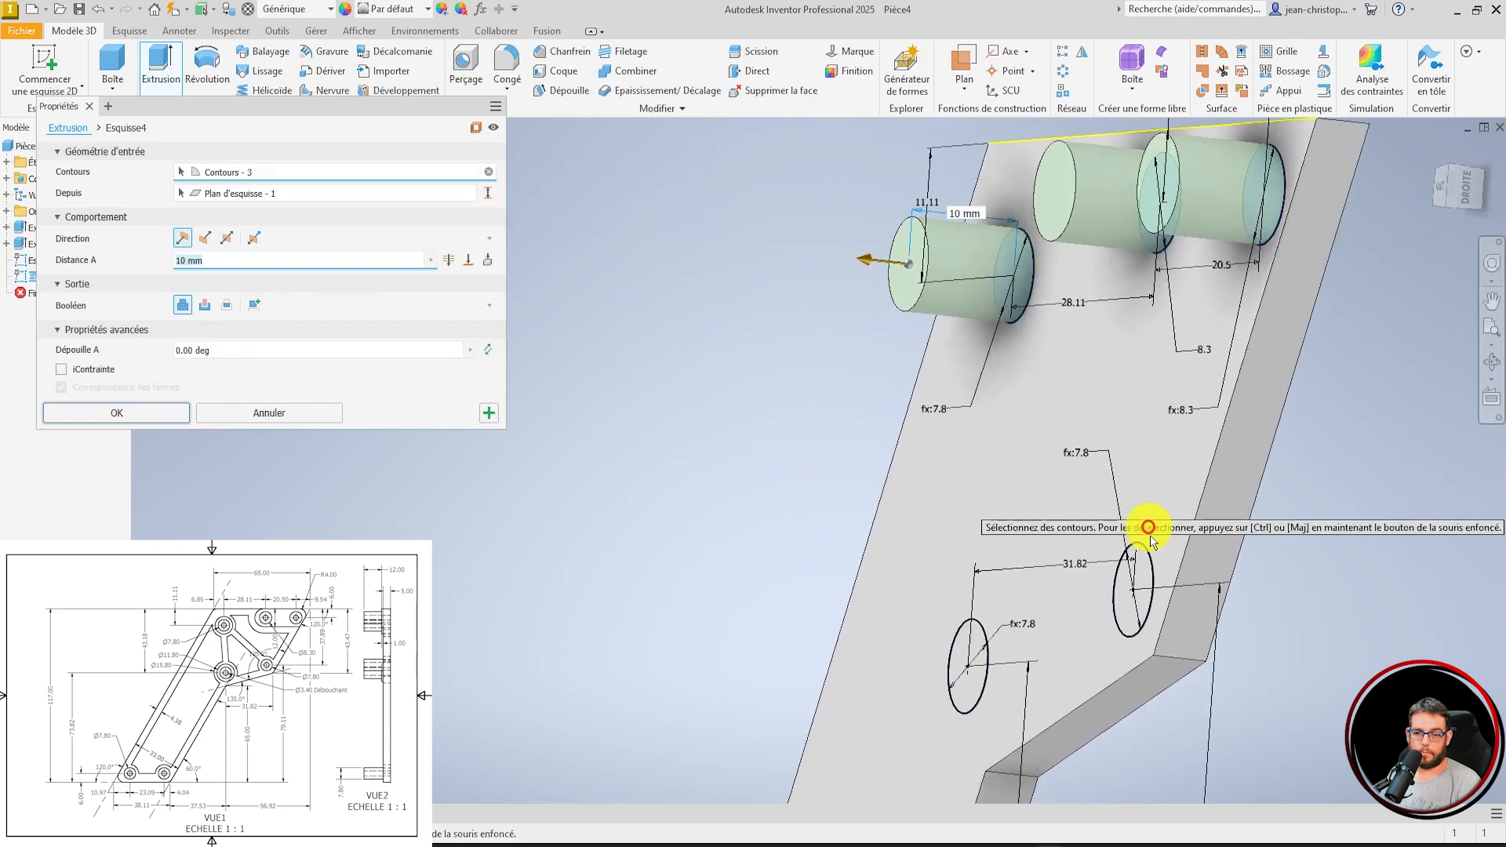
pyautogui.click(1143, 574)
pyautogui.click(982, 691)
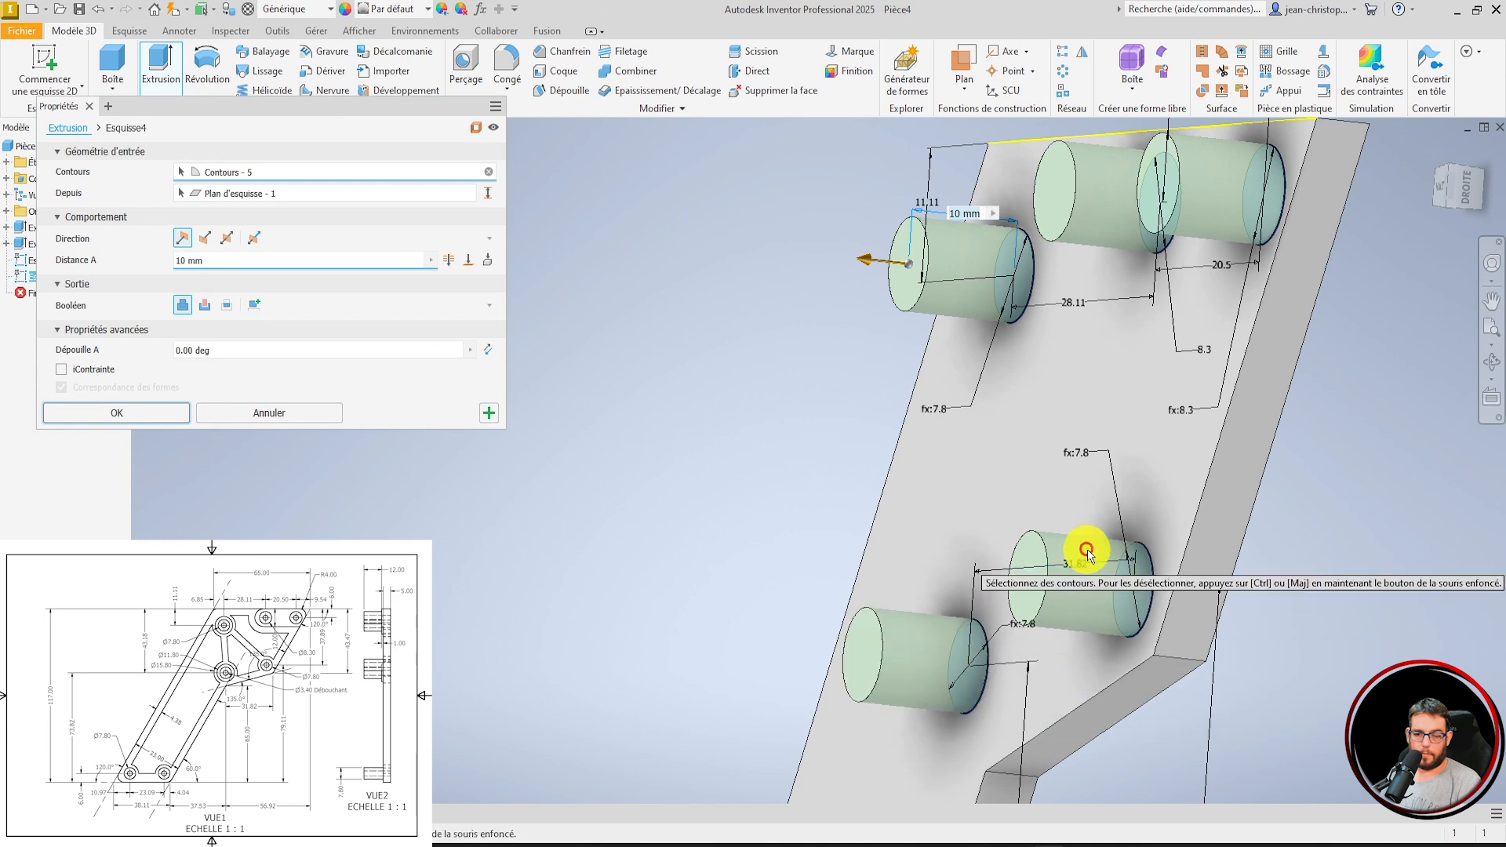
pyautogui.scroll(-5, 1087, 553)
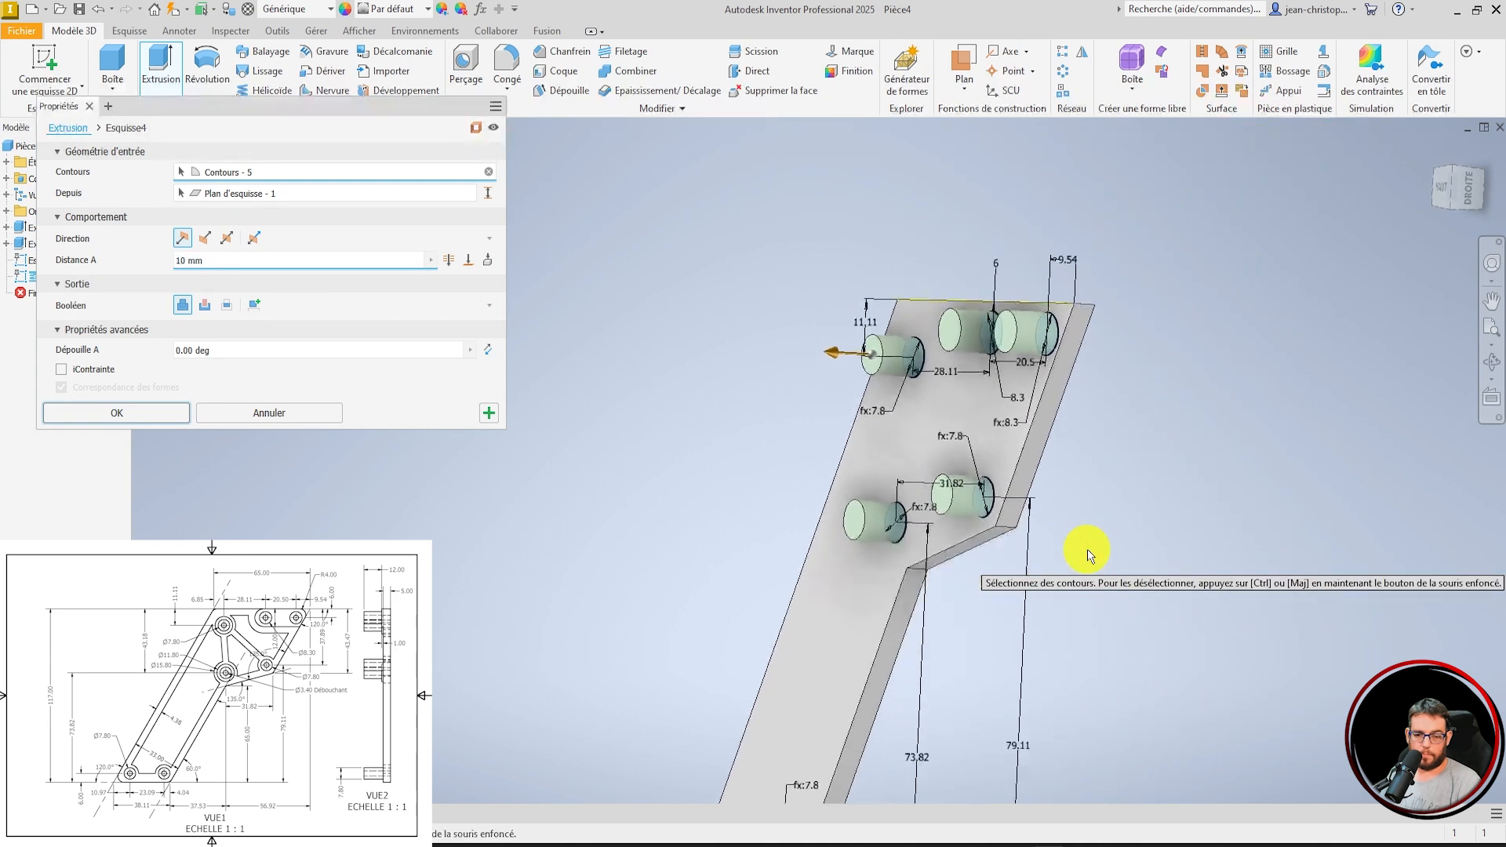
pyautogui.scroll(-2, 1088, 553)
pyautogui.click(802, 664)
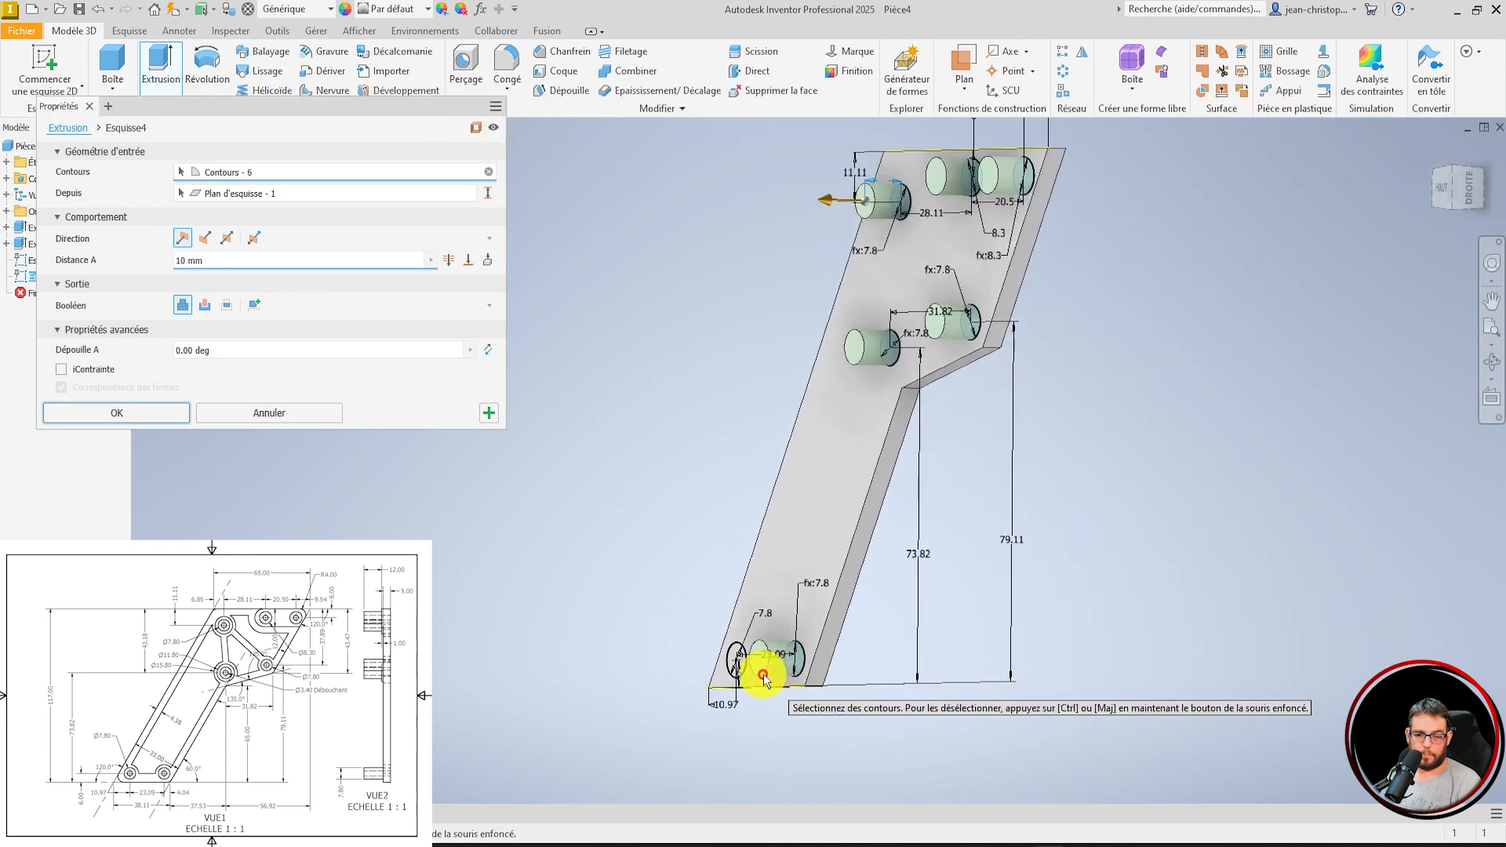
pyautogui.scroll(-3, 746, 683)
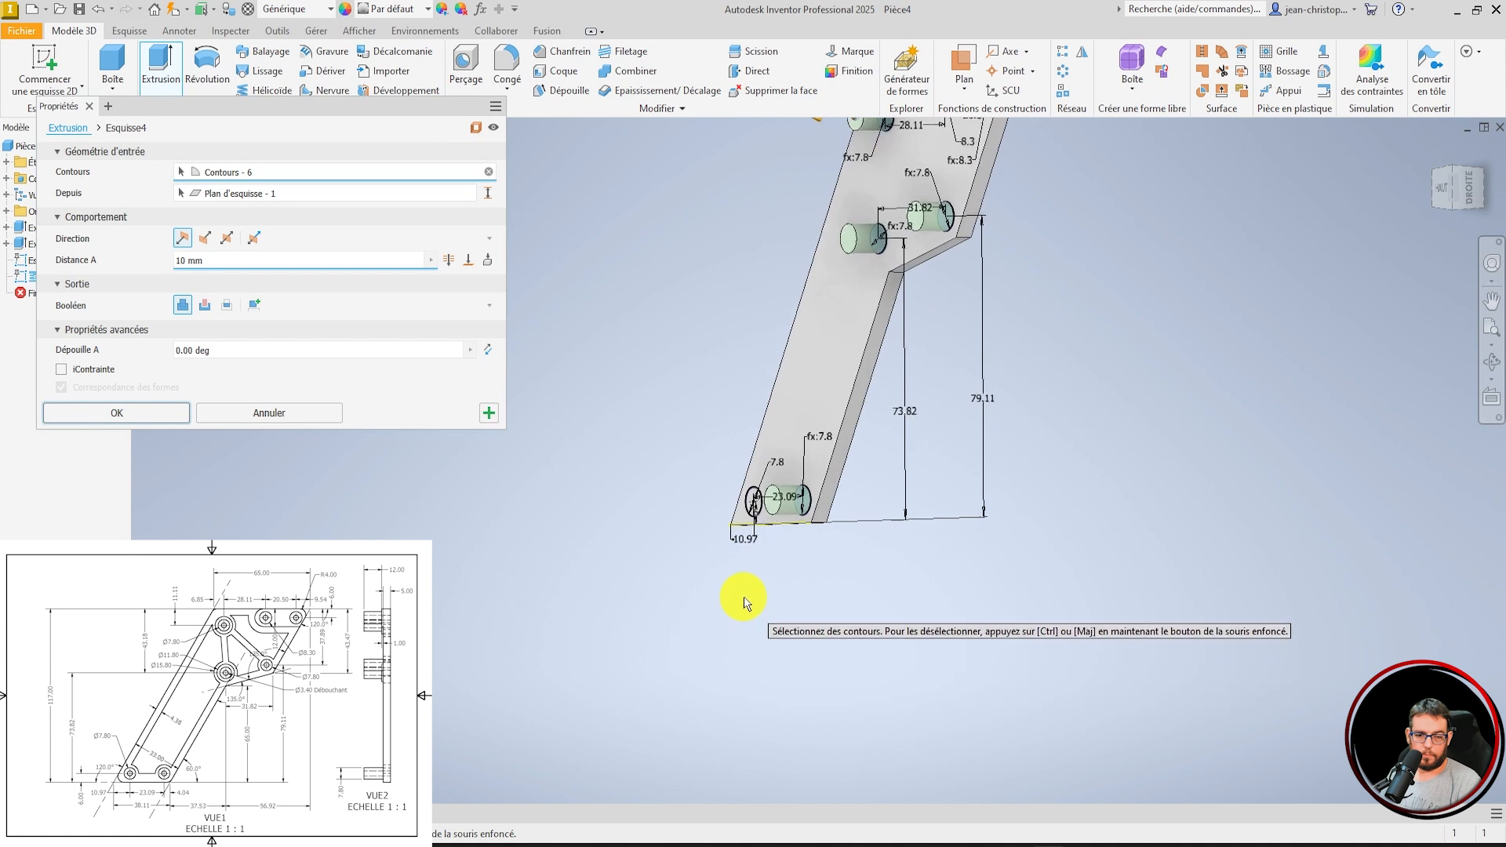
pyautogui.scroll(4, 746, 600)
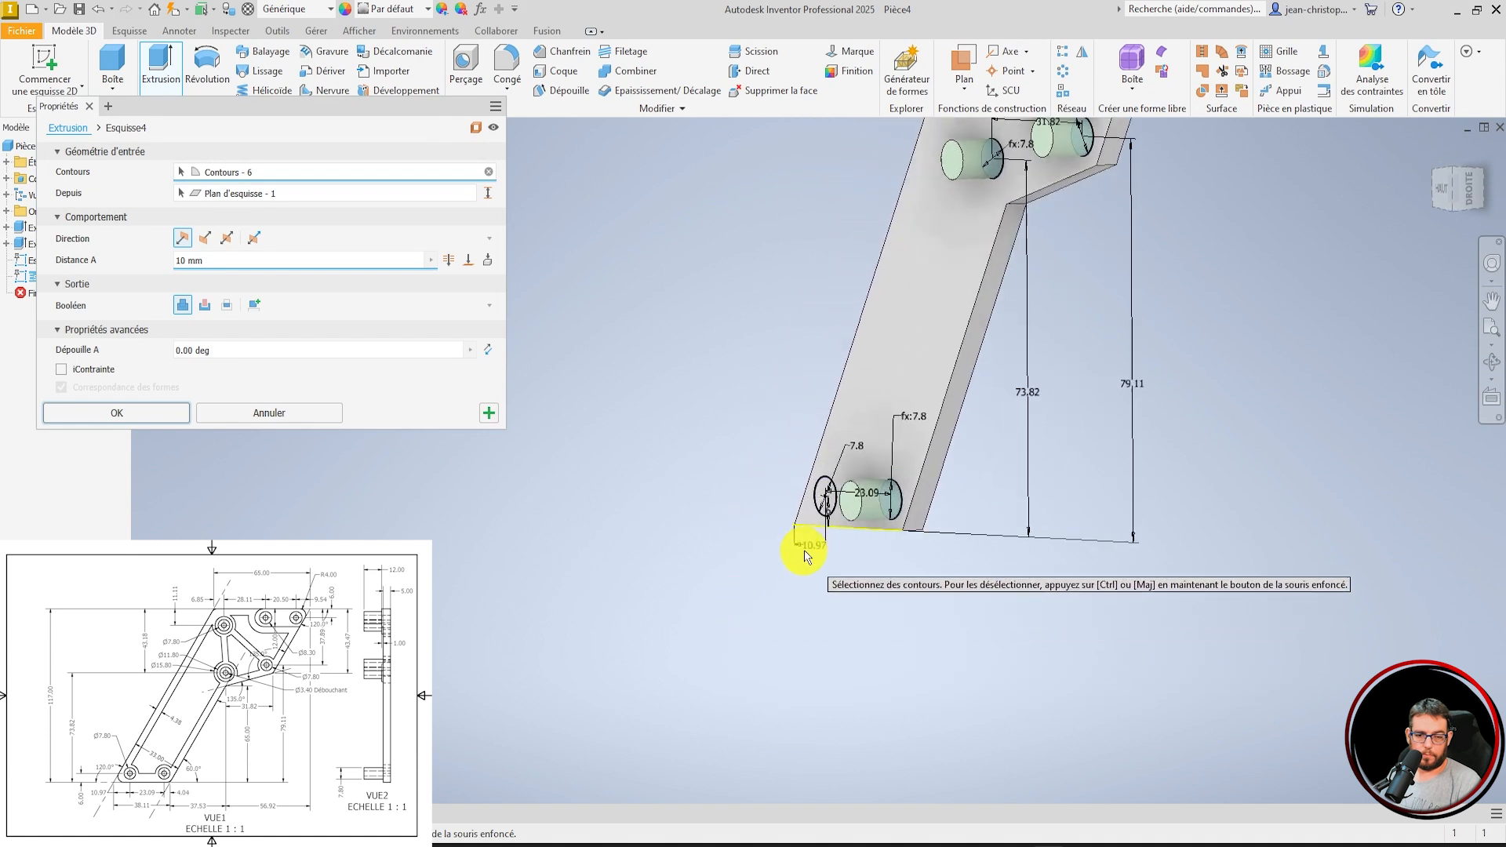
pyautogui.moveTo(806, 557); pyautogui.dragTo(1050, 481, button='middle')
pyautogui.click(1029, 484)
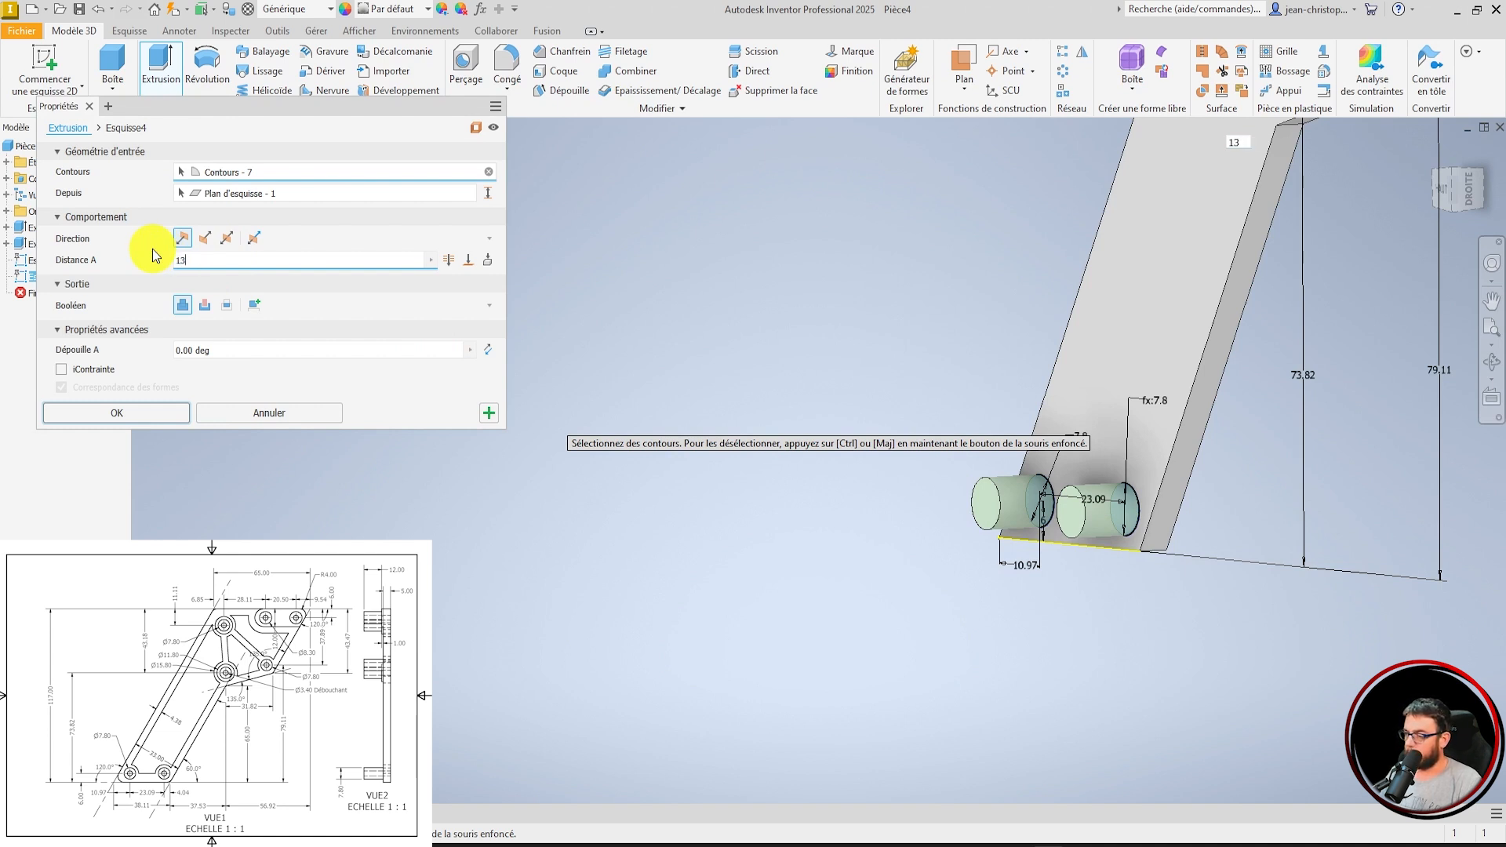
pyautogui.press('Return')
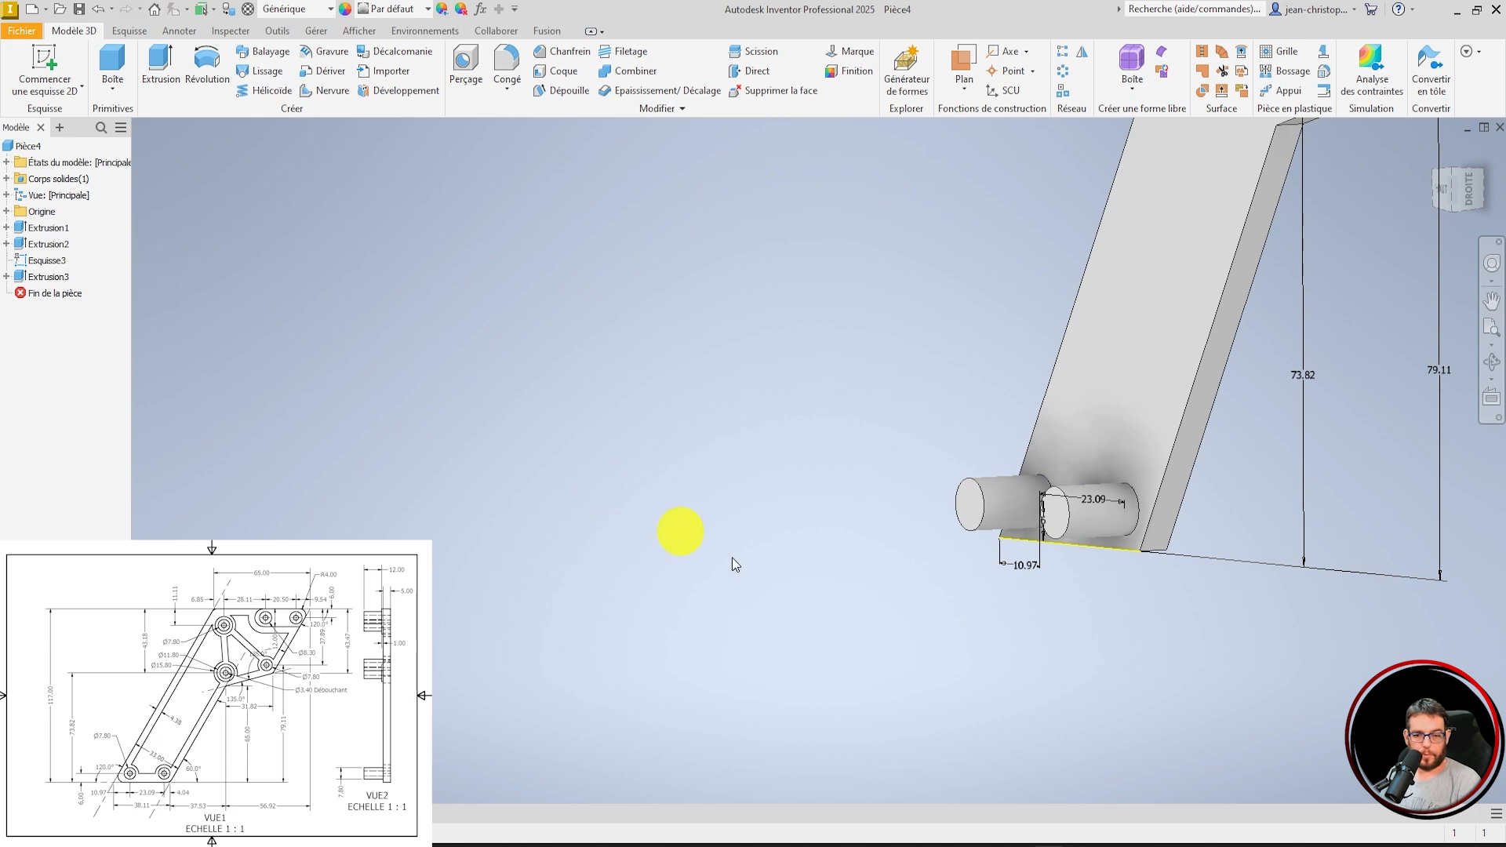
# Start a new 2D sketch on the plate's face that carries the bosses.
pyautogui.scroll(-3, 733, 567)
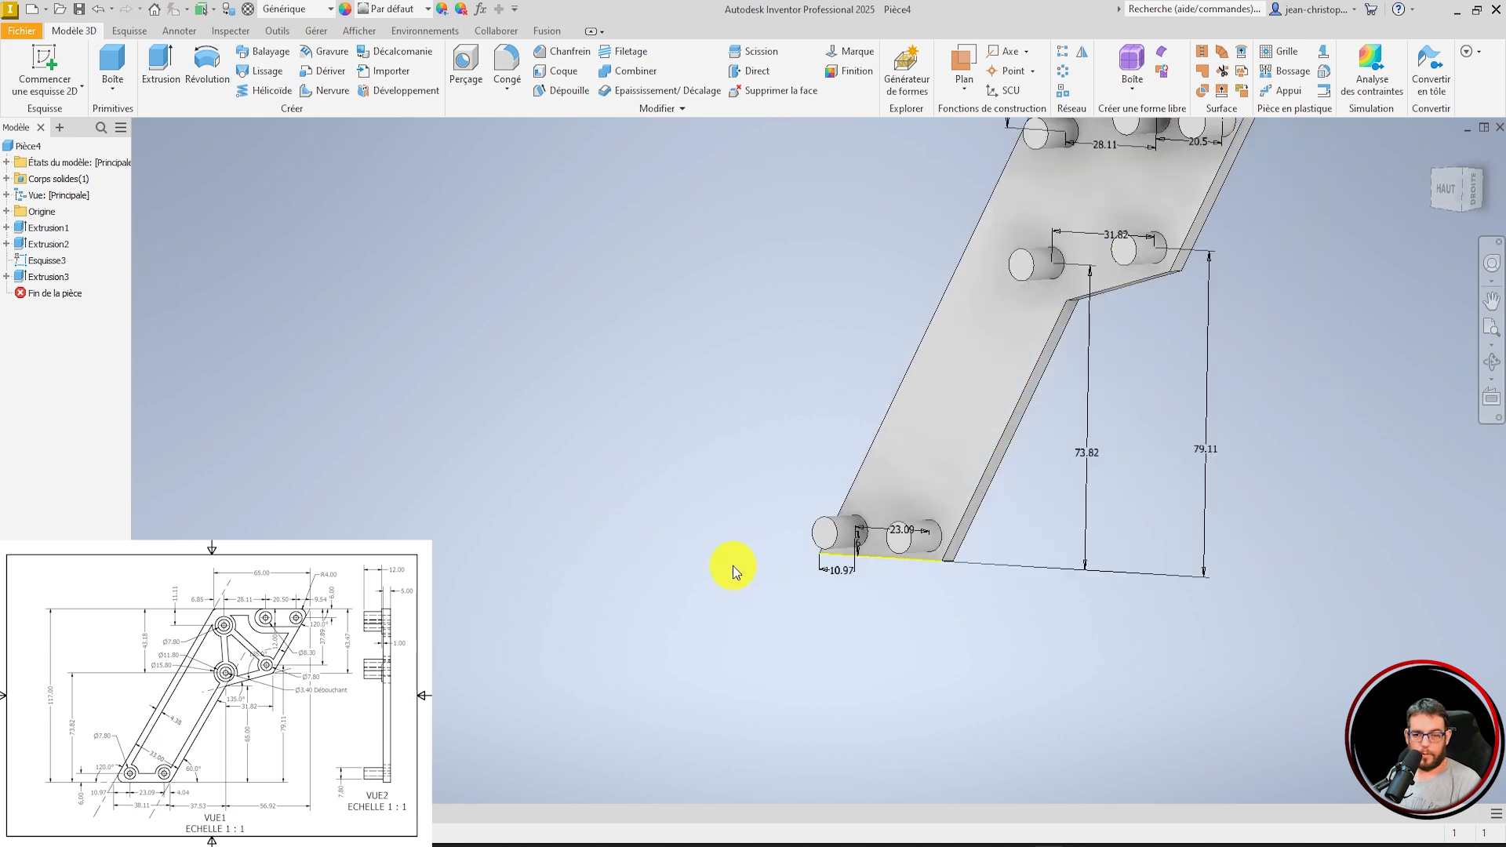
pyautogui.scroll(-4, 733, 566)
pyautogui.keyDown('shift'); pyautogui.moveTo(734, 566); pyautogui.dragTo(826, 516, button='middle'); pyautogui.keyUp('shift')
pyautogui.scroll(5, 825, 517)
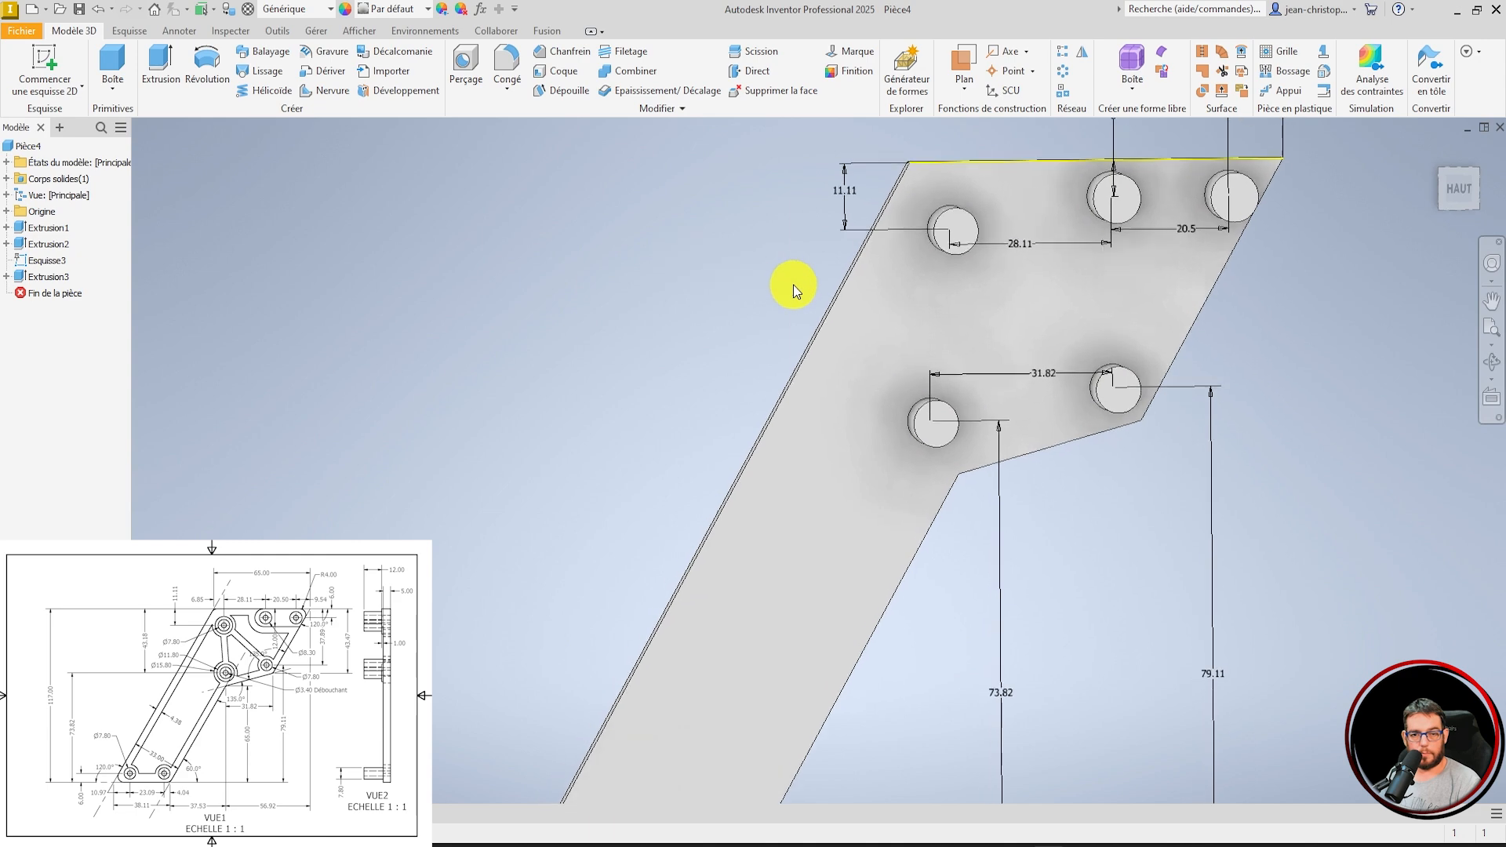
pyautogui.click(45, 69)
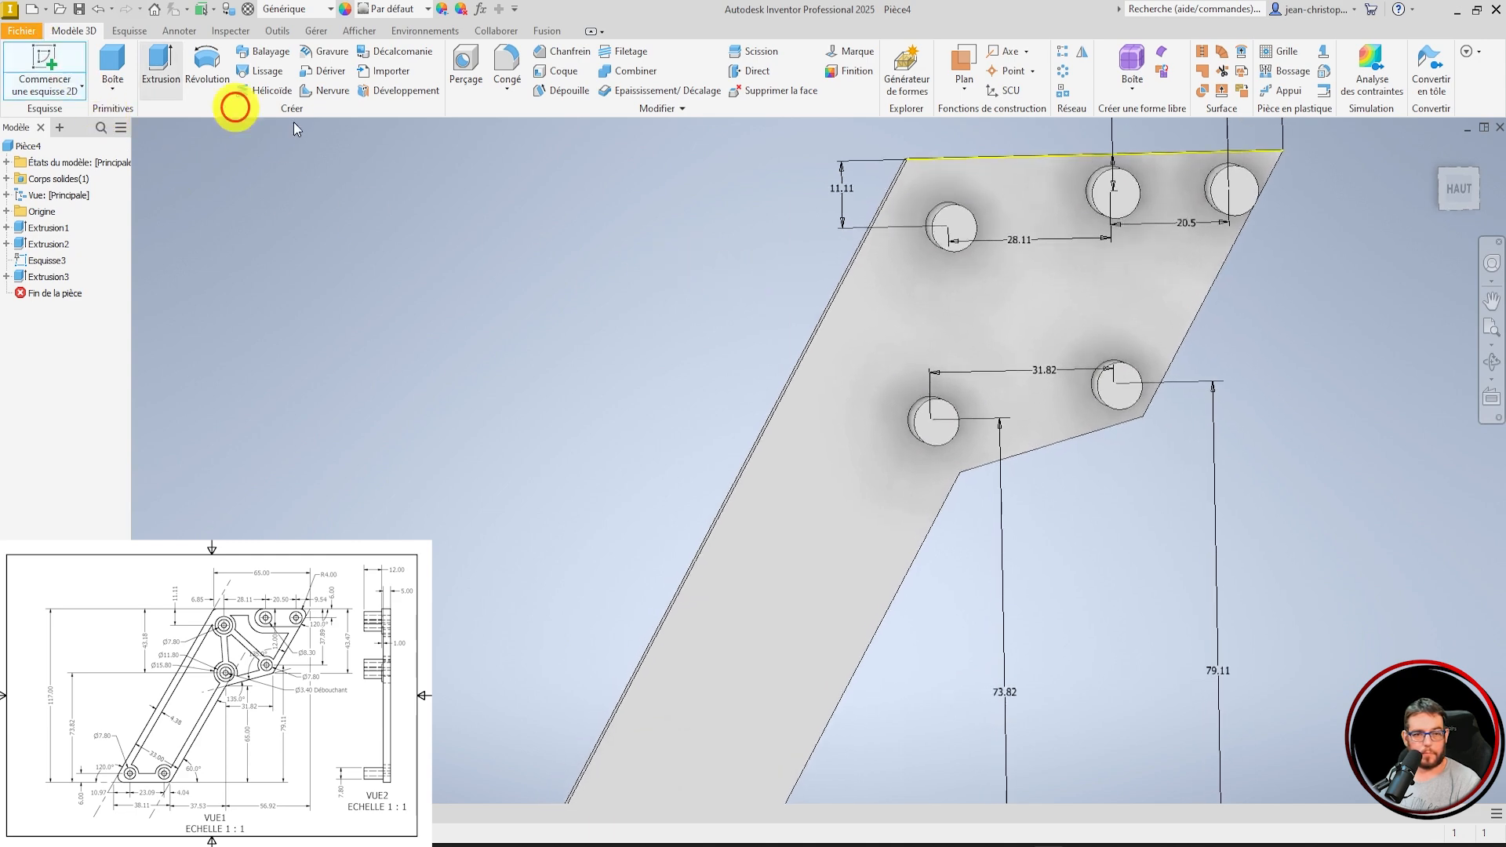
pyautogui.click(975, 286)
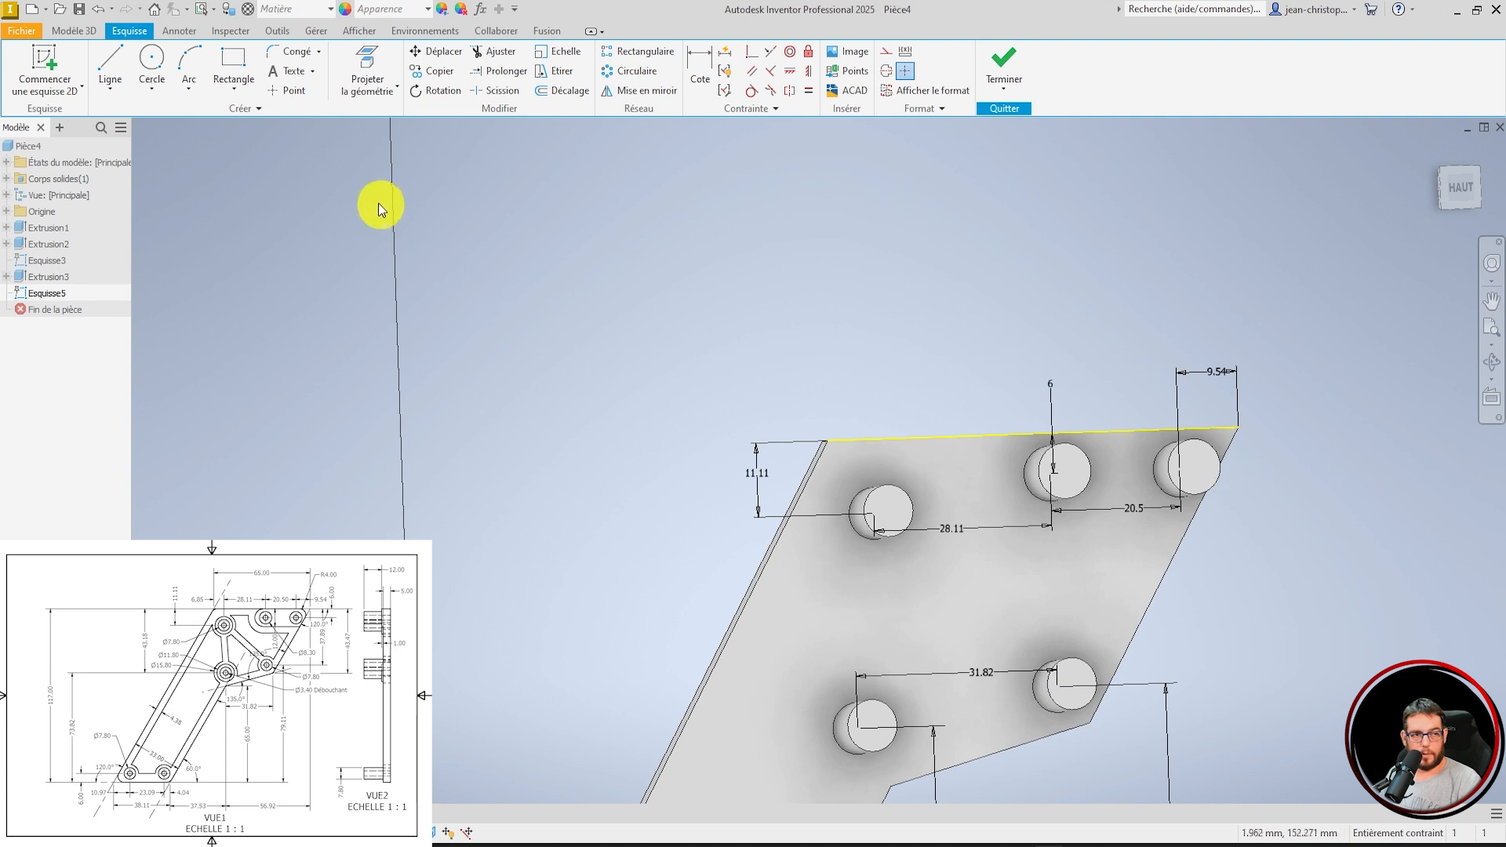
# Sketch an 11.8 mm diameter circle concentric with the upper-left boss.
pyautogui.click(153, 61)
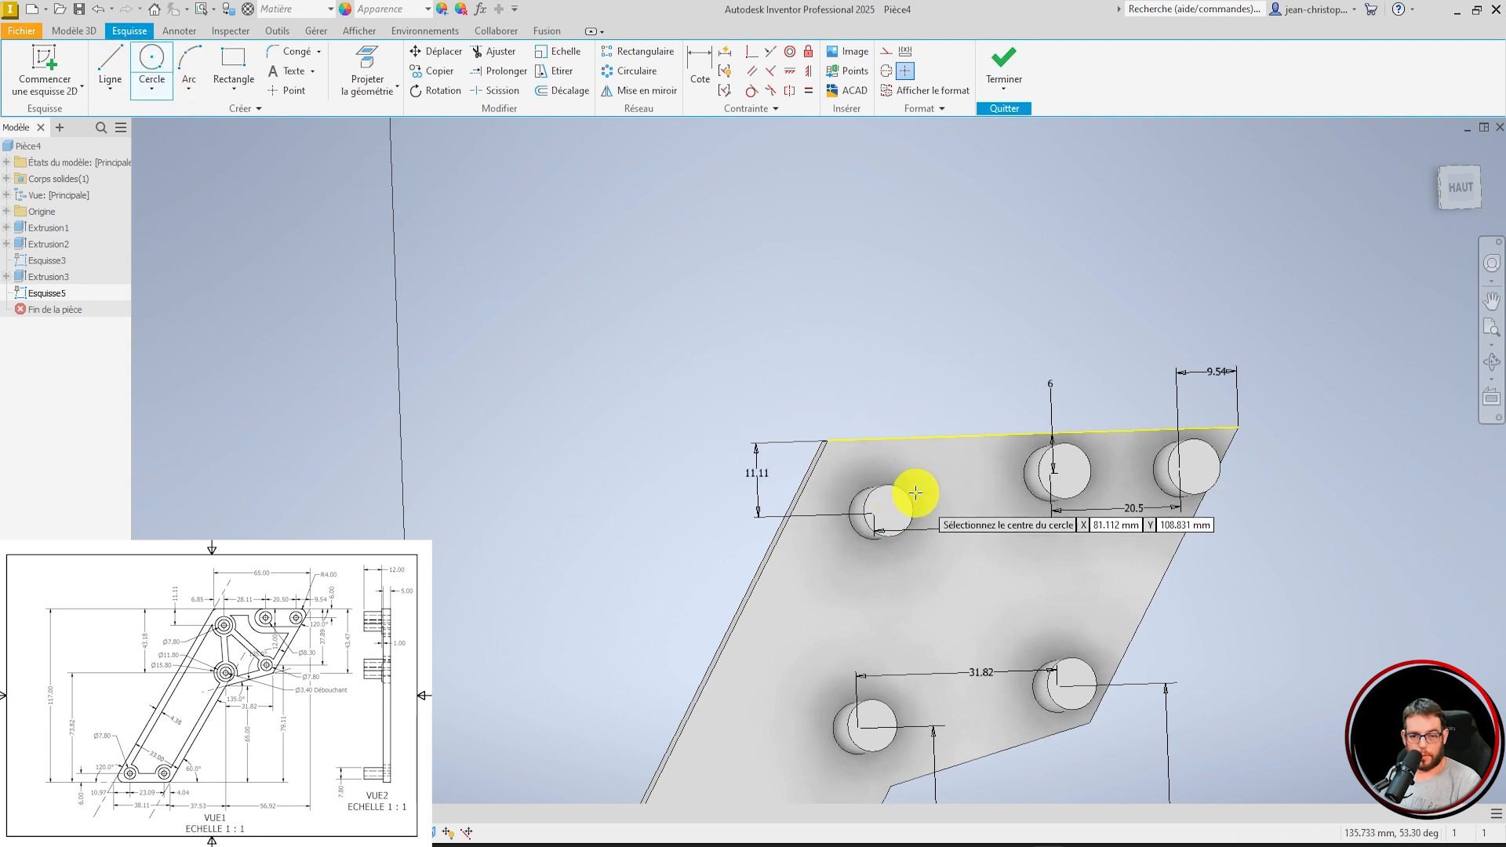
pyautogui.click(874, 514)
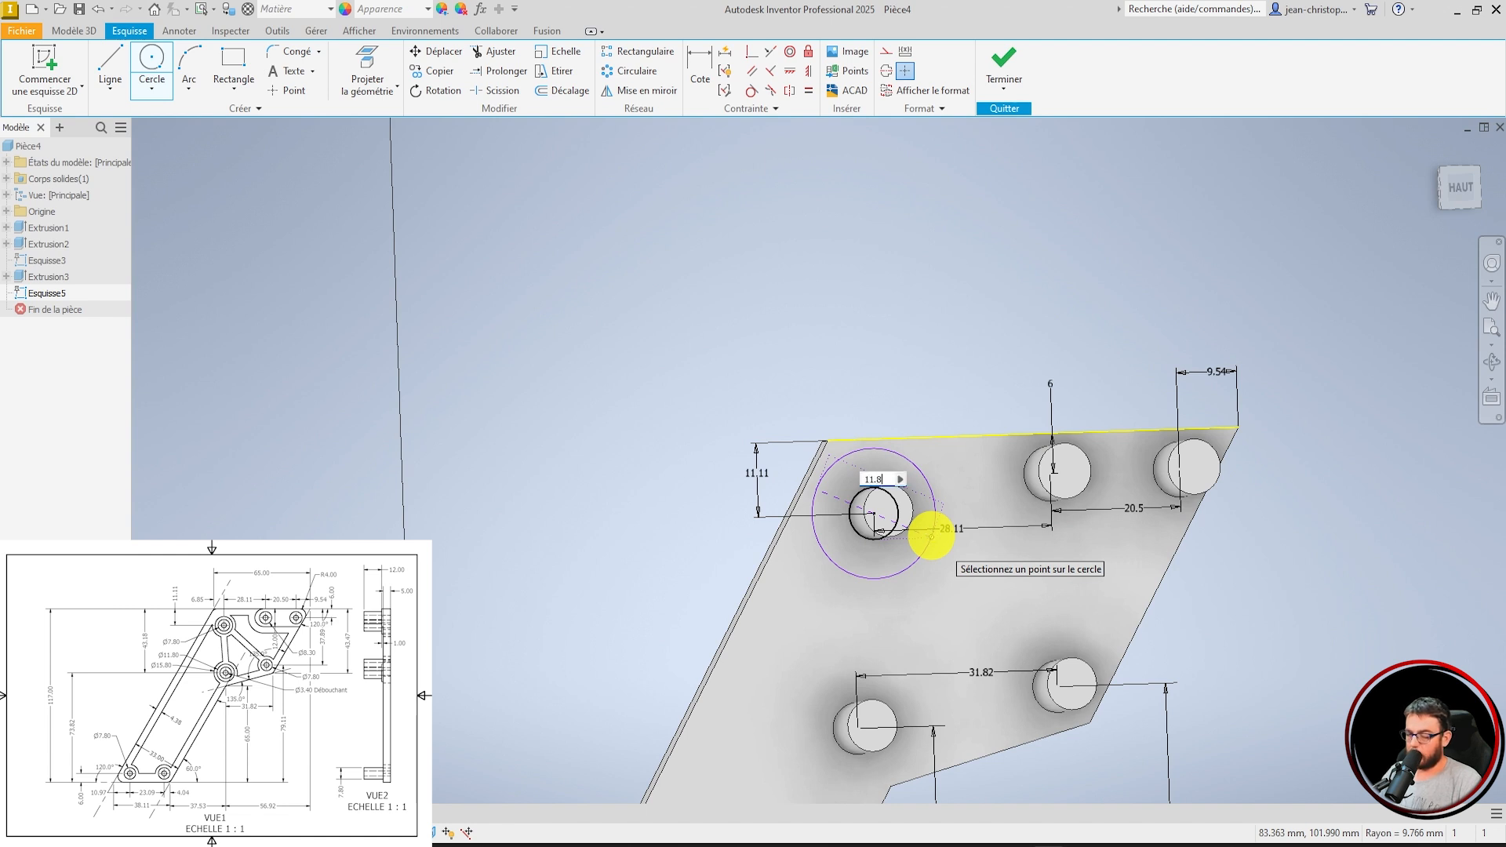
pyautogui.write('11.8')
pyautogui.press('Return')
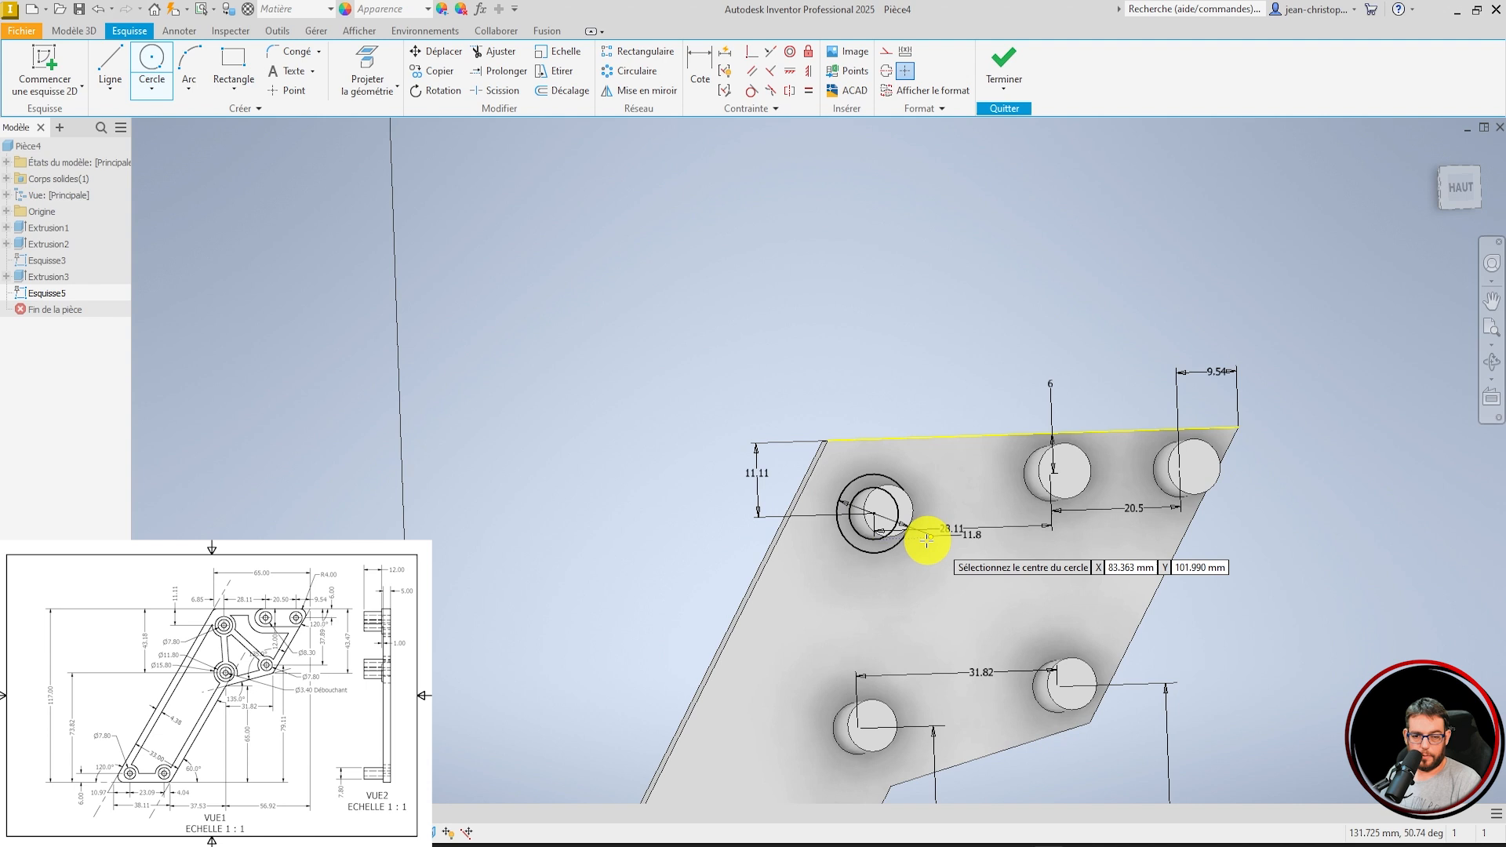
# Sketch an 11.8 mm diameter circle concentric with the inner-bend boss.
pyautogui.click(867, 722)
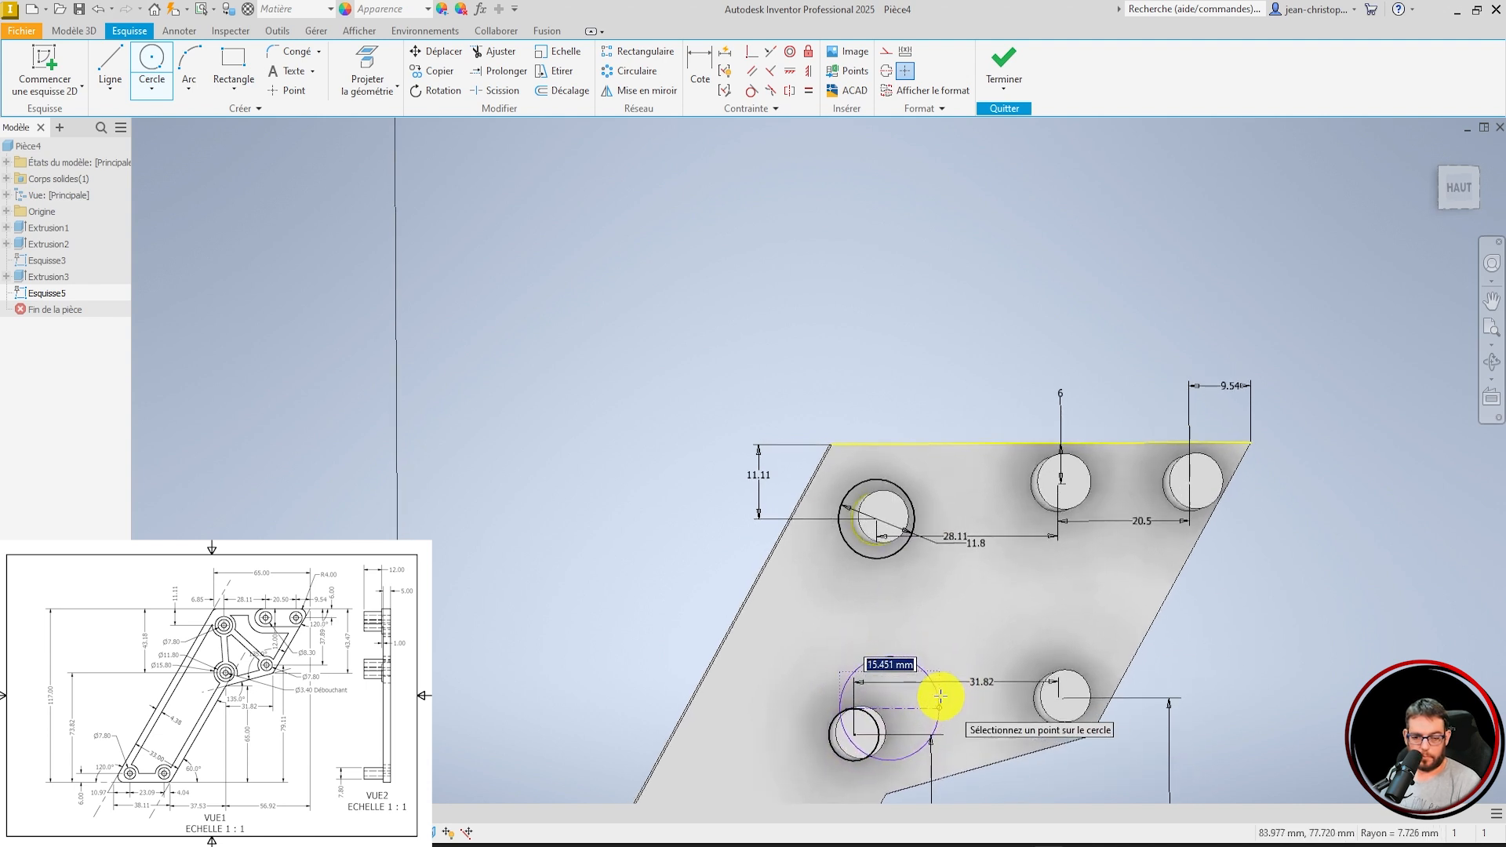
pyautogui.press('Escape')
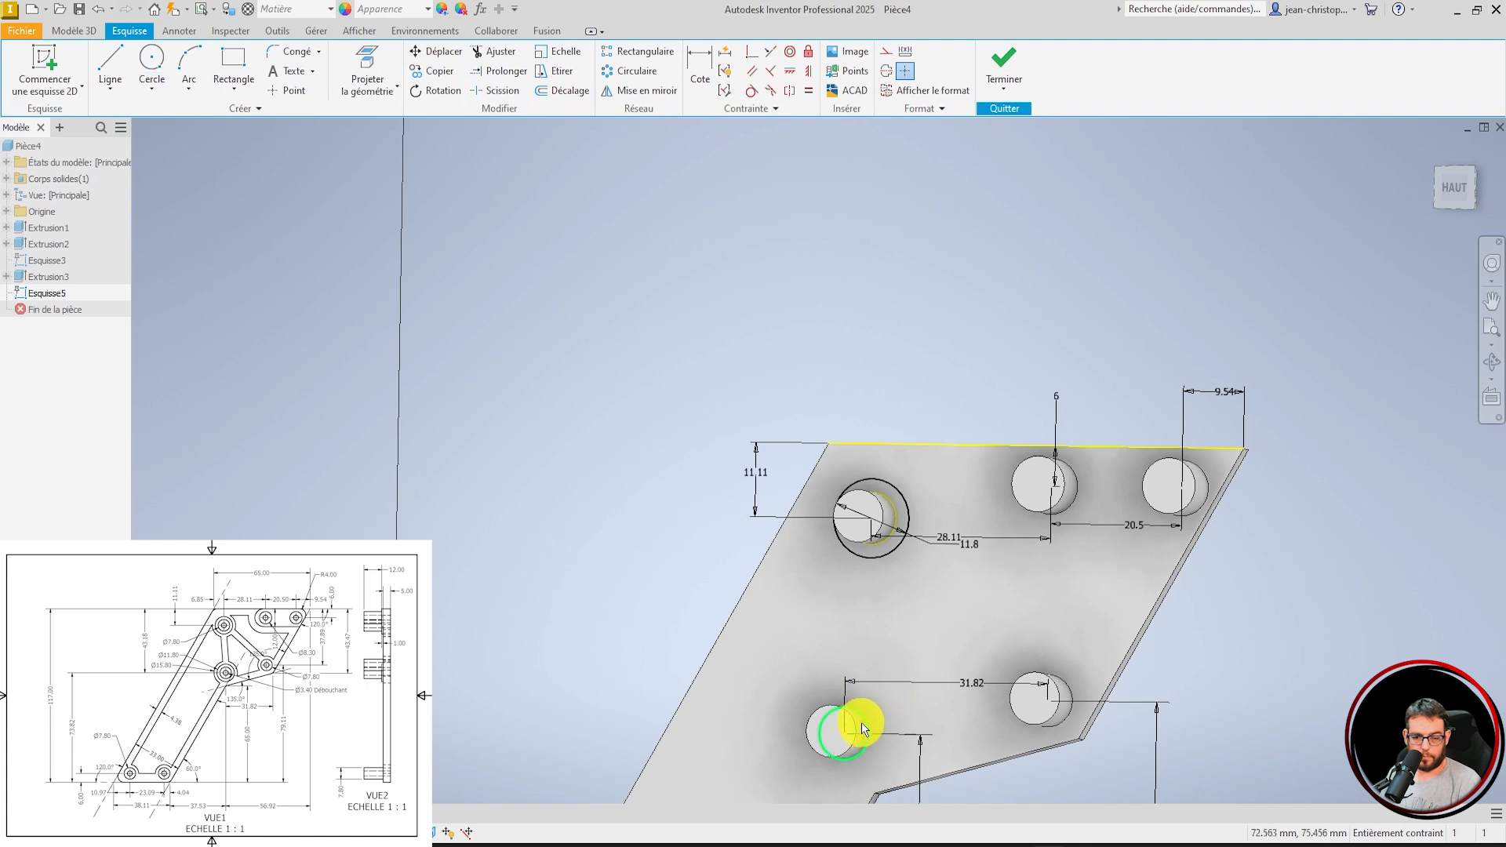
pyautogui.click(152, 71)
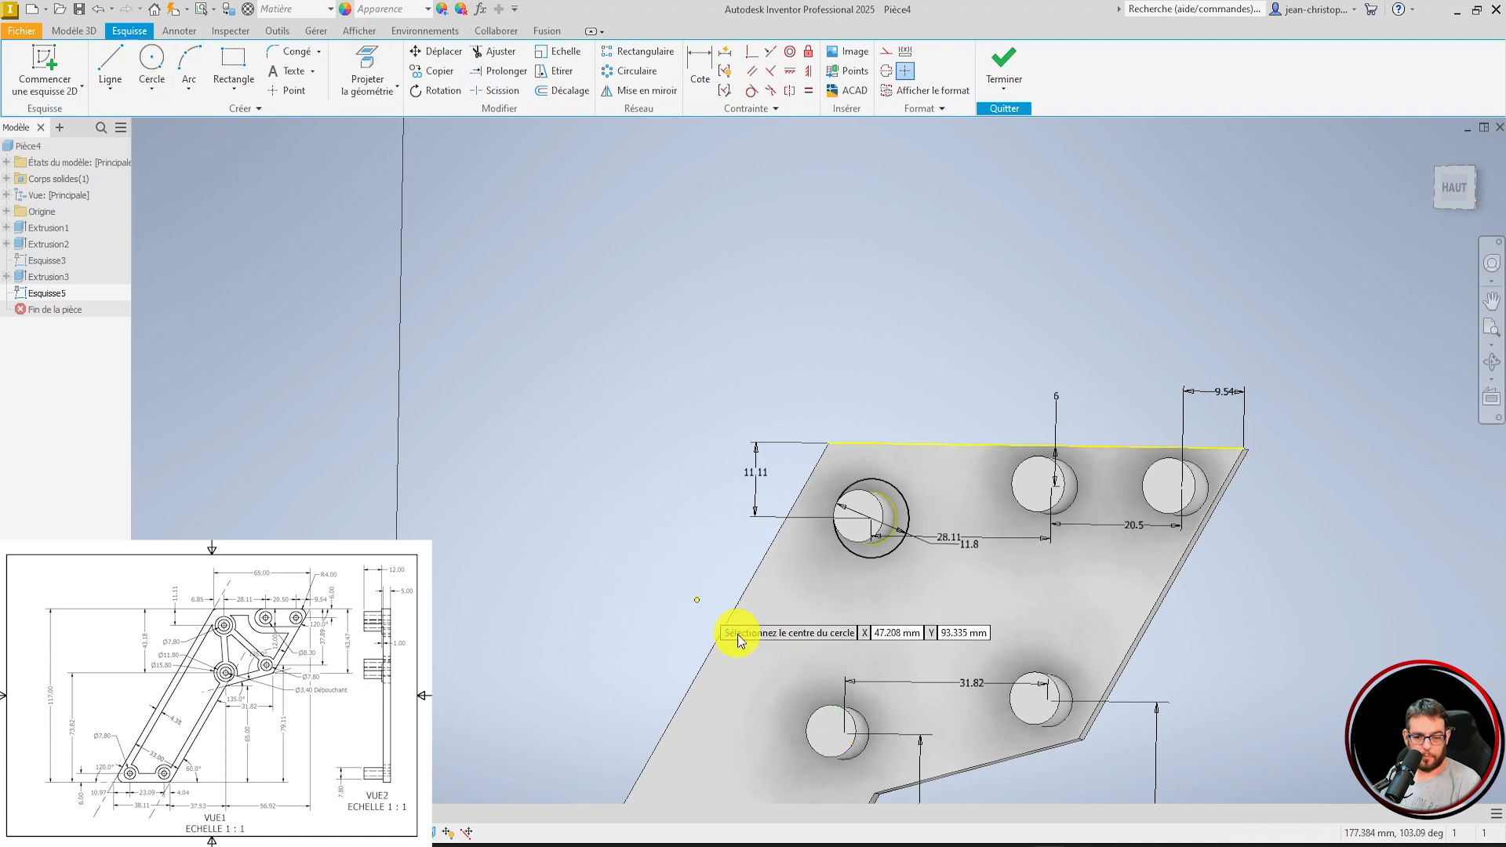
pyautogui.click(845, 733)
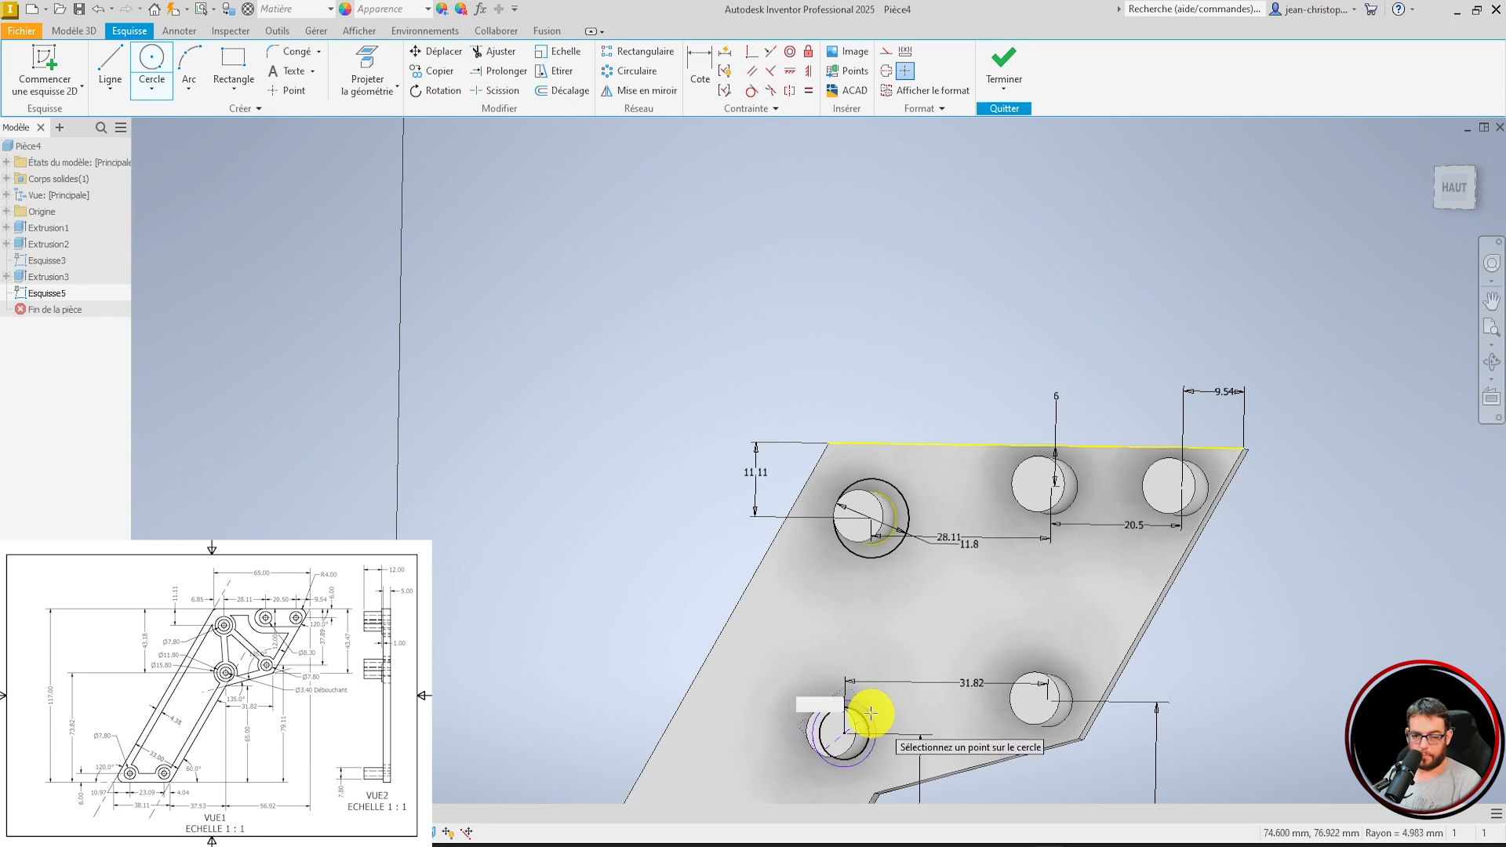
pyautogui.press('Return')
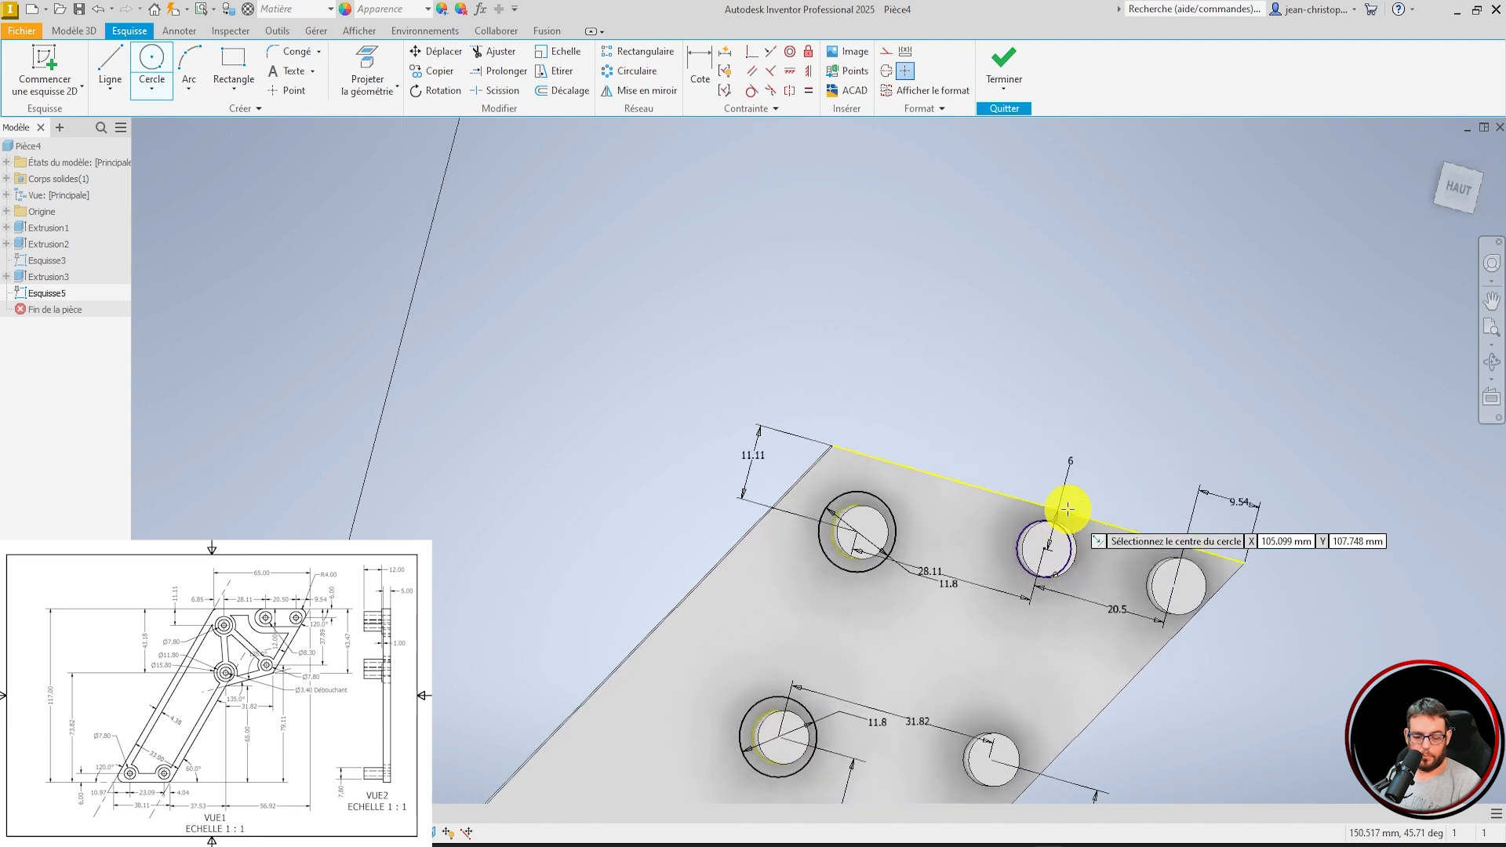
# Sketch a 12 mm diameter circle concentric with the middle upper boss.
pyautogui.scroll(8, 980, 226)
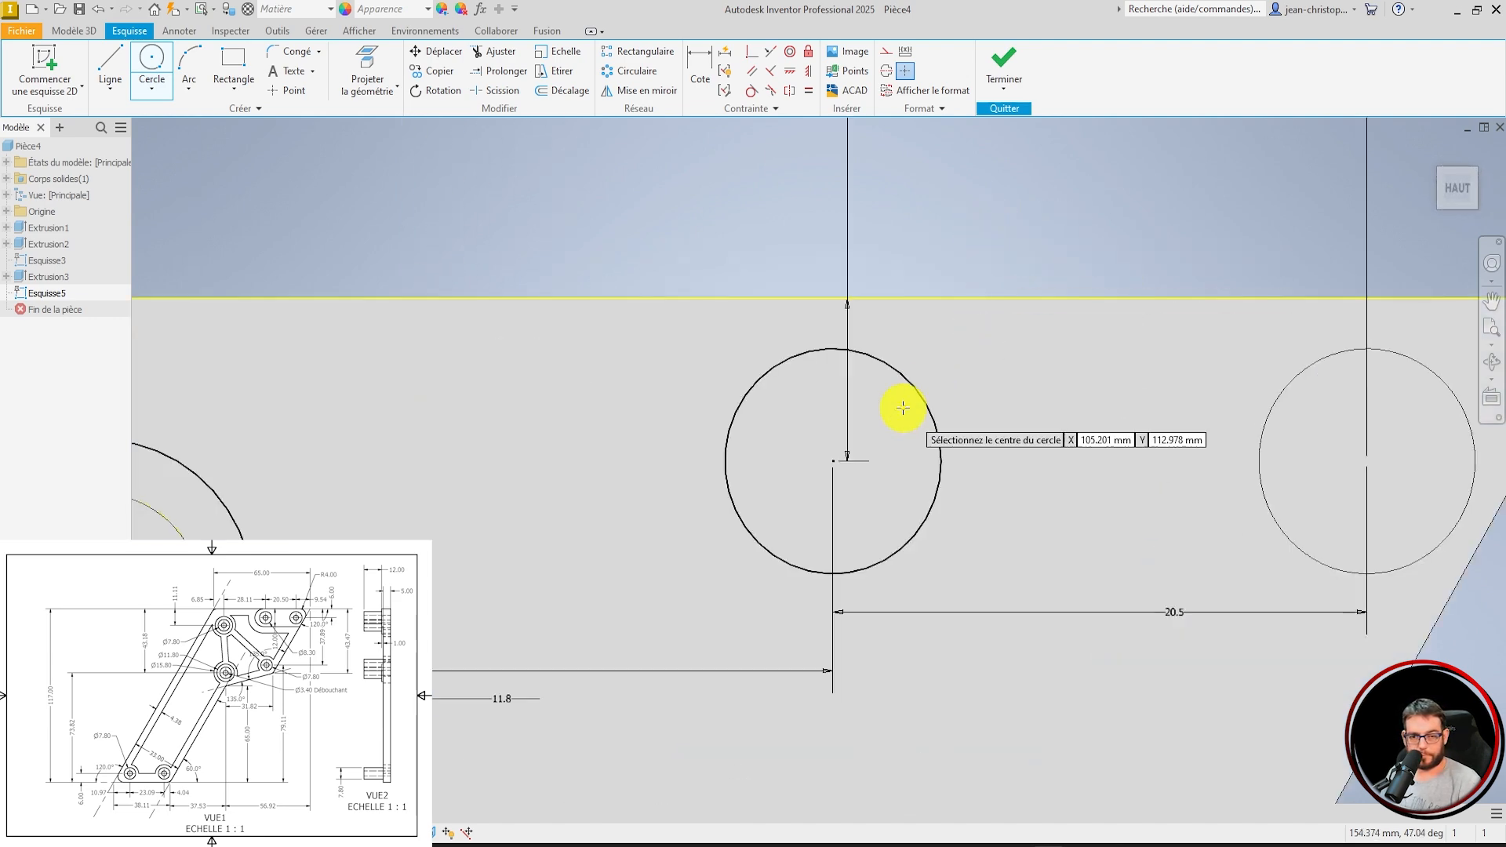
pyautogui.press('Escape')
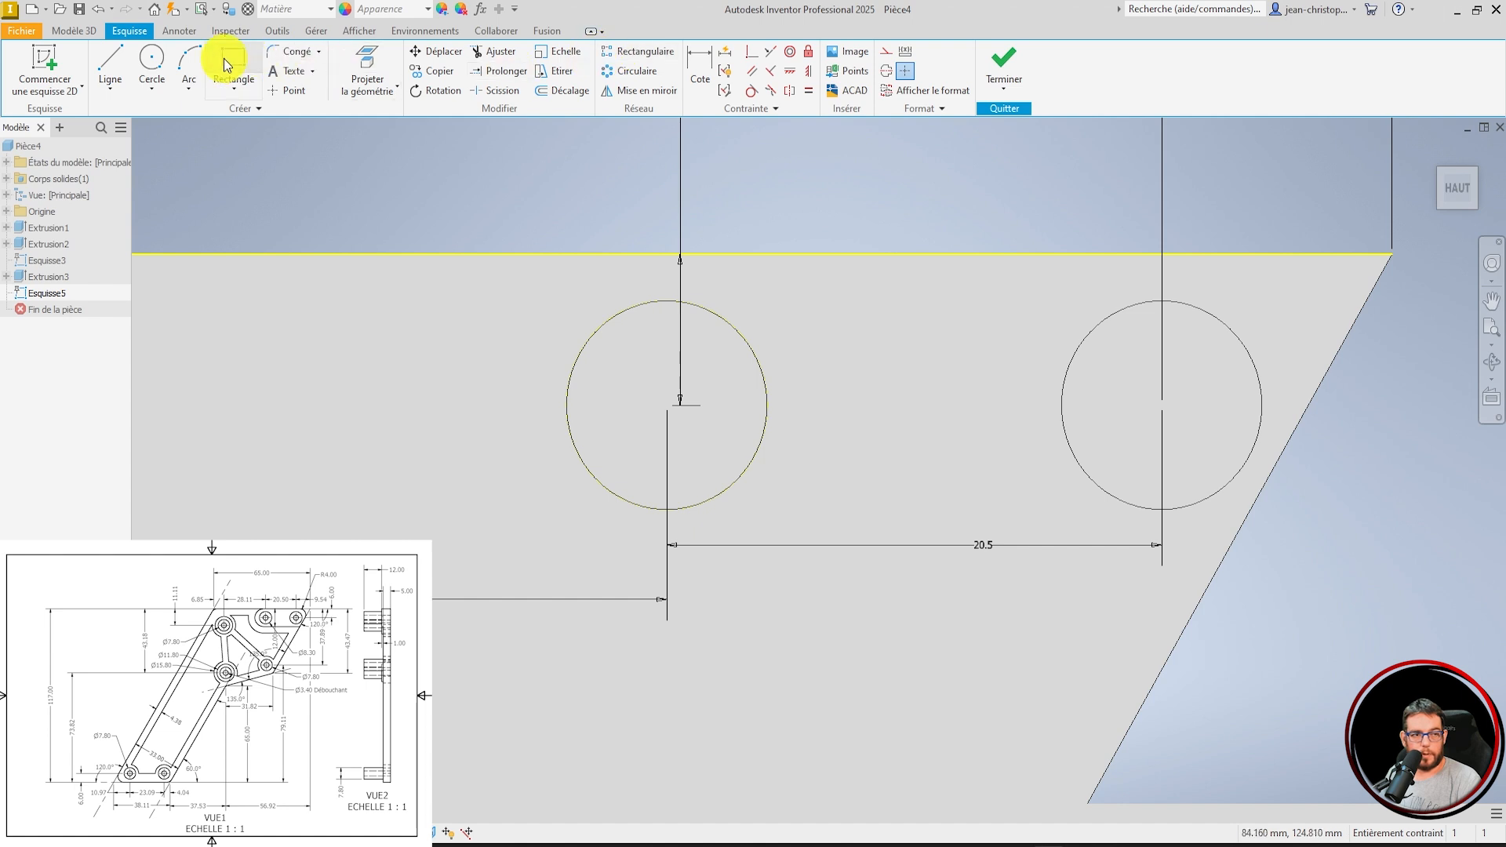
pyautogui.click(161, 62)
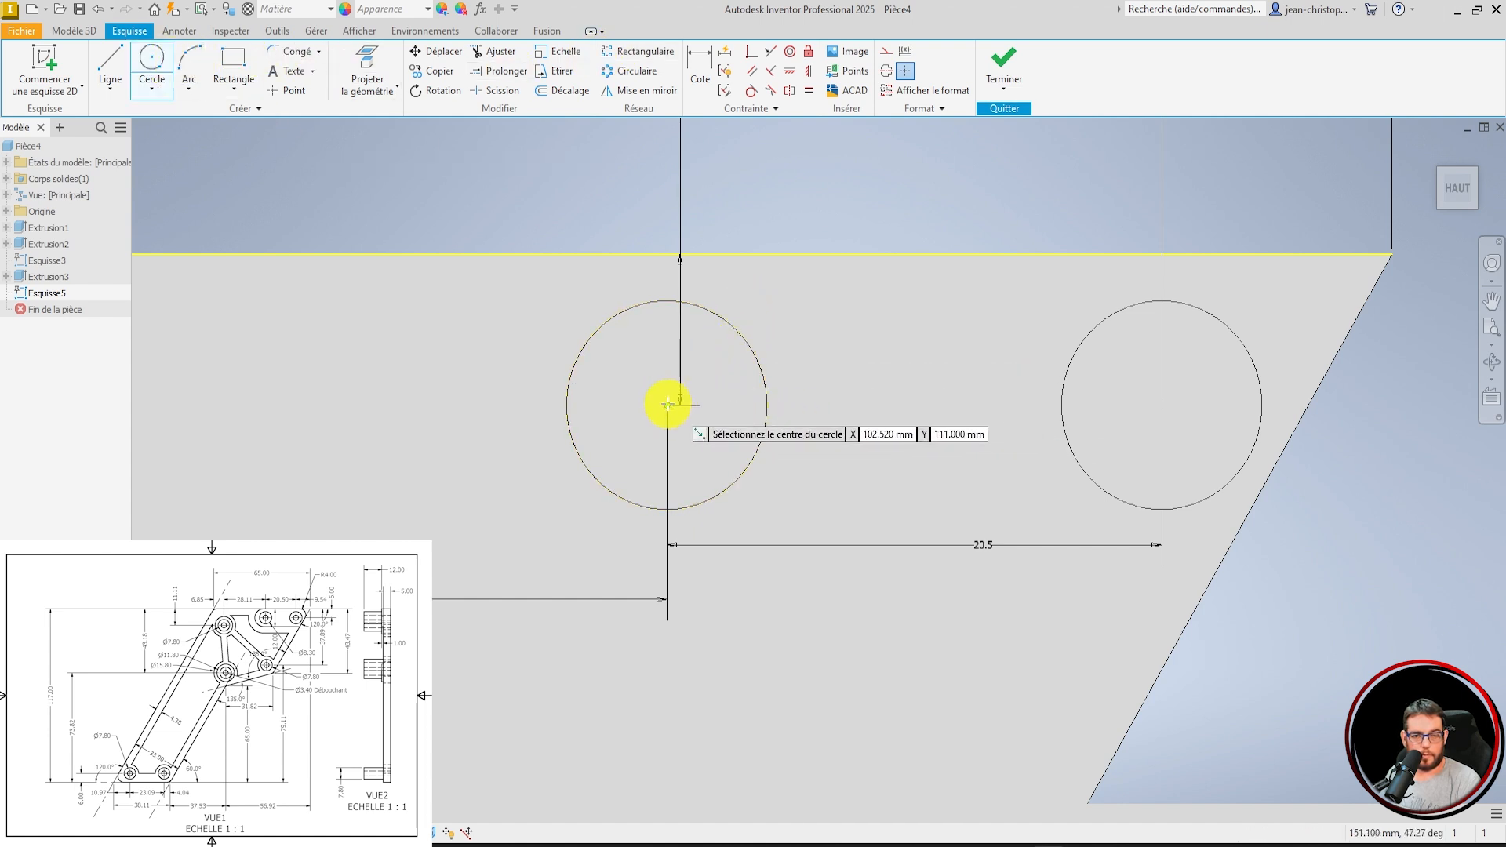
pyautogui.click(667, 405)
pyautogui.write('12')
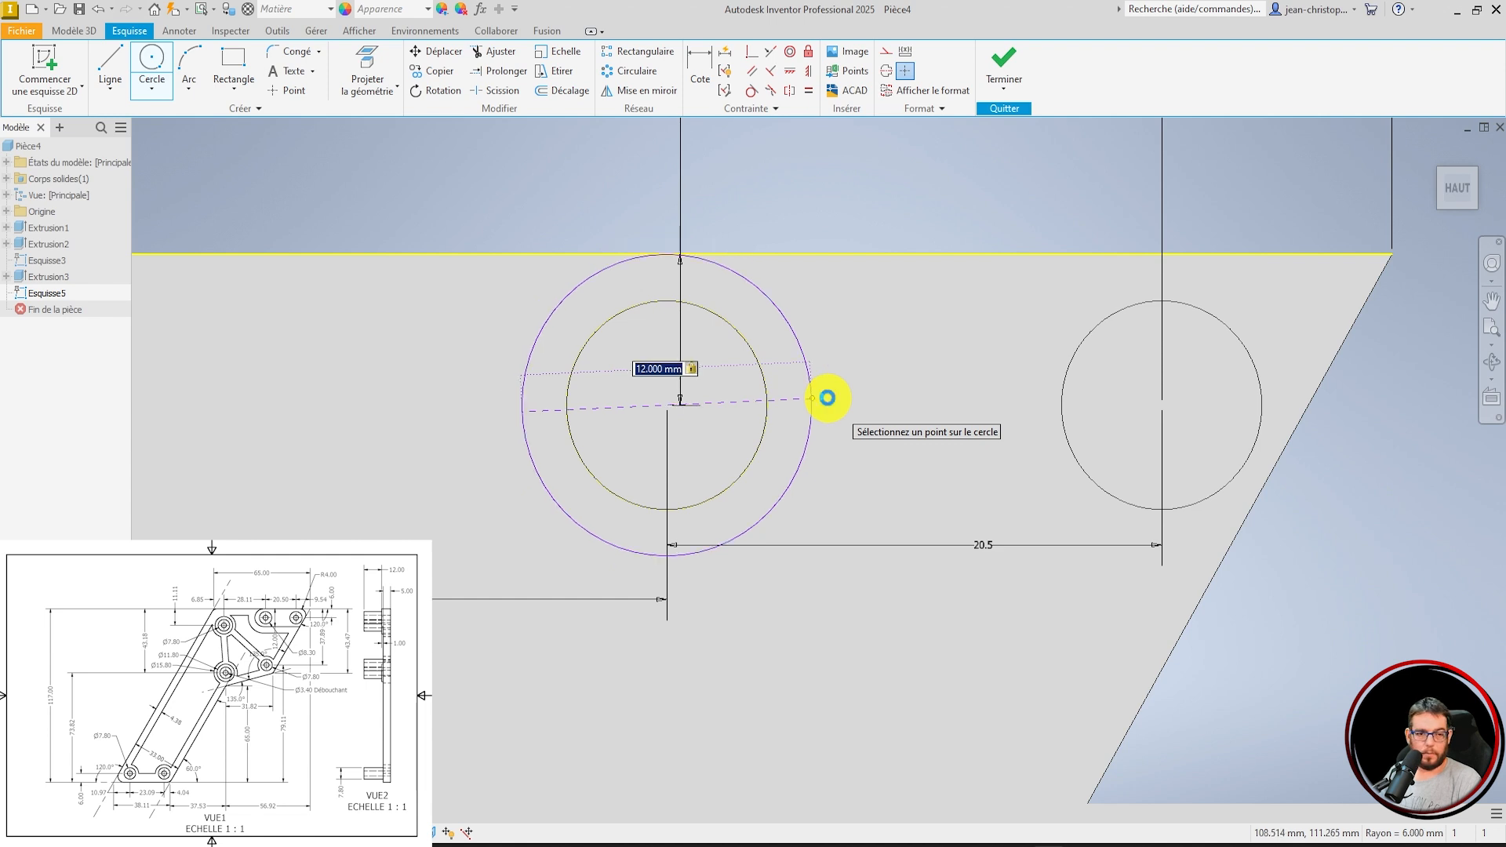
pyautogui.press('Return')
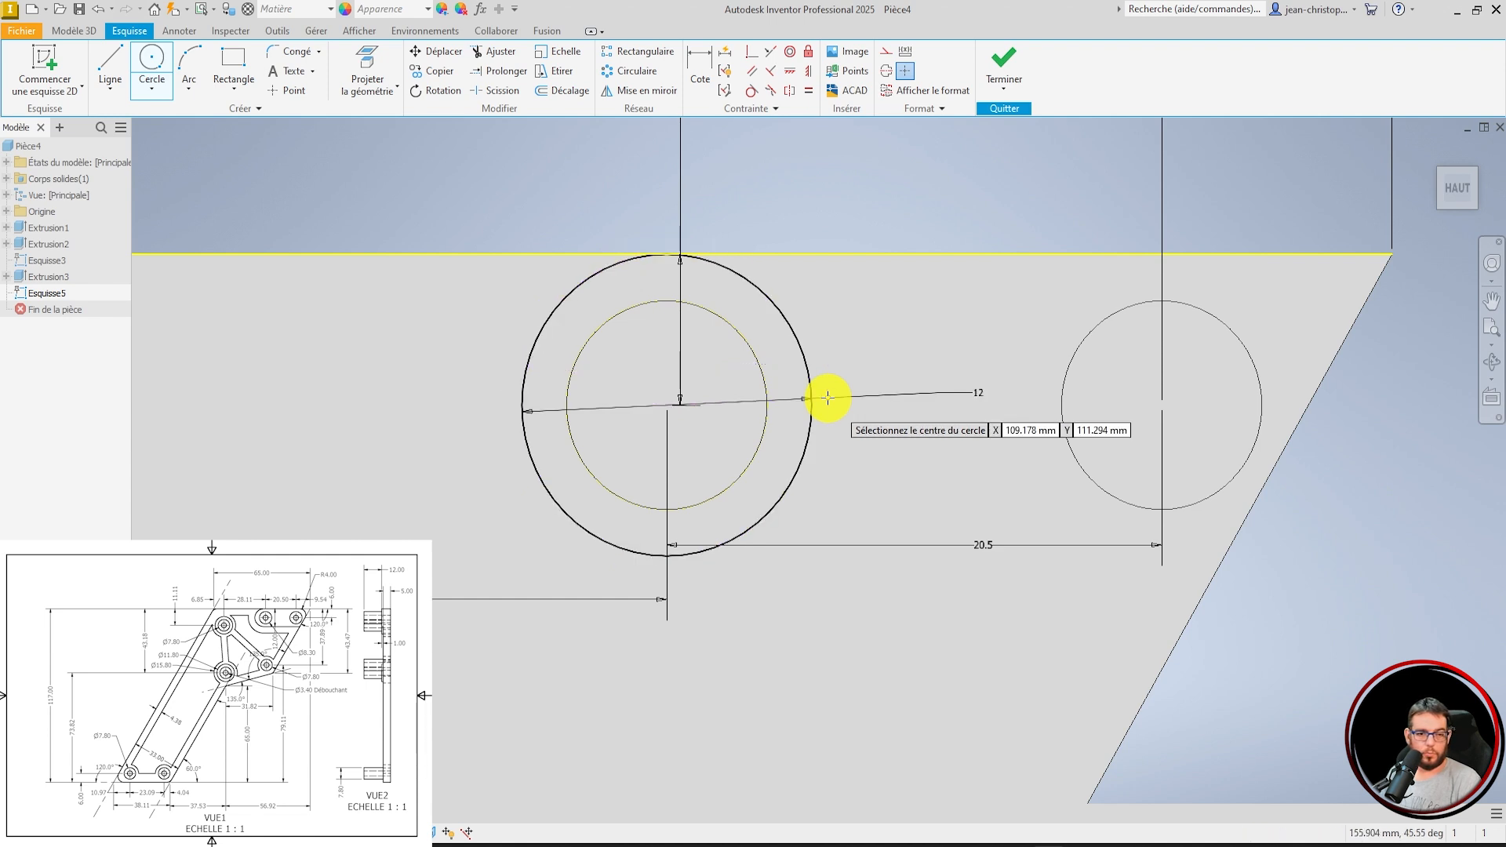
# Sketch a horizontal line just below the middle upper boss and make it tangent to the 12 mm circle.
pyautogui.click(107, 74)
pyautogui.click(722, 583)
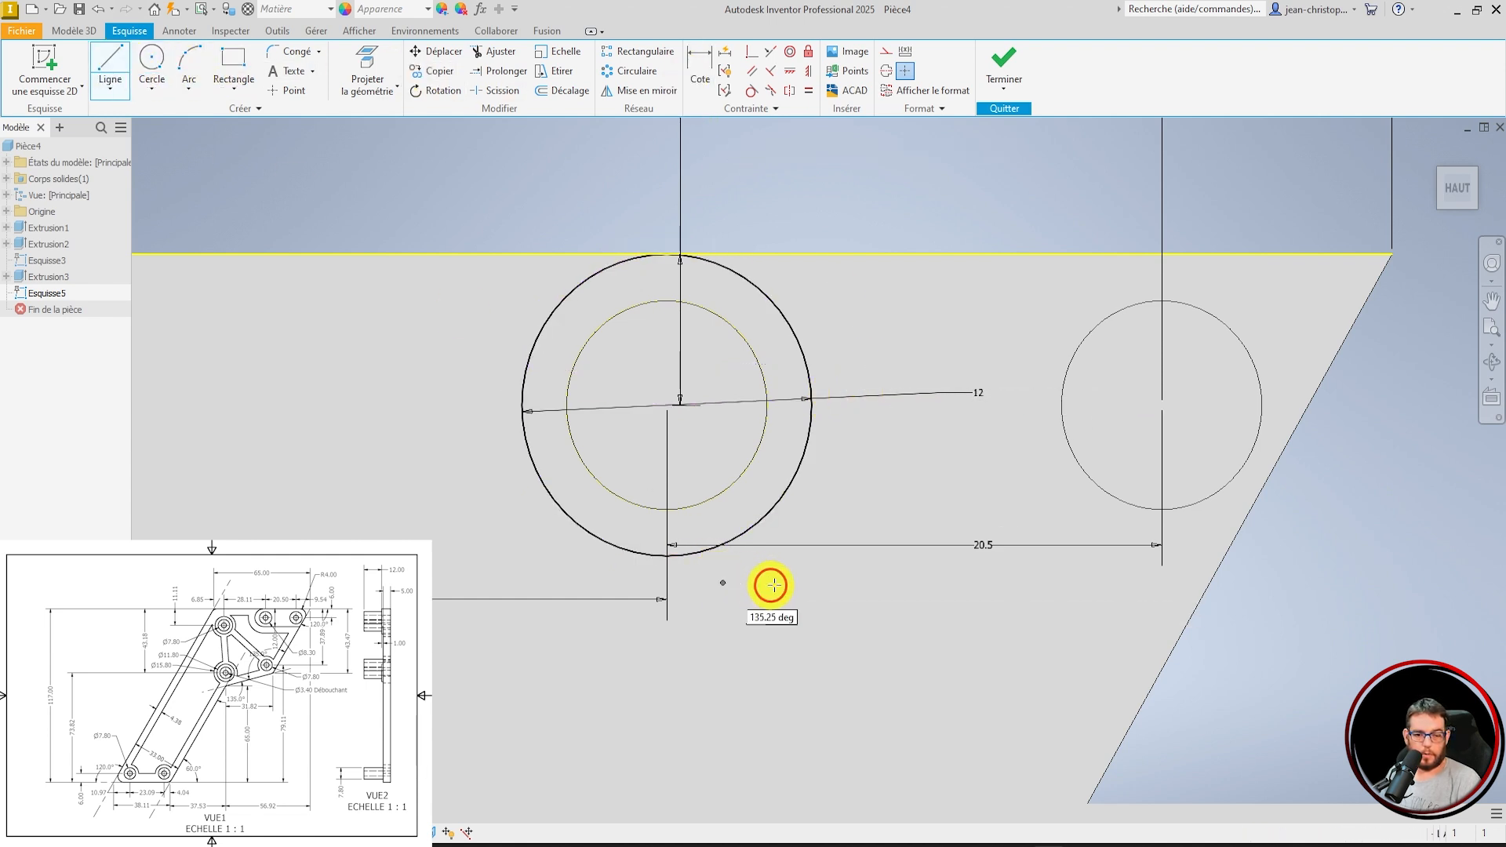
pyautogui.click(1107, 581)
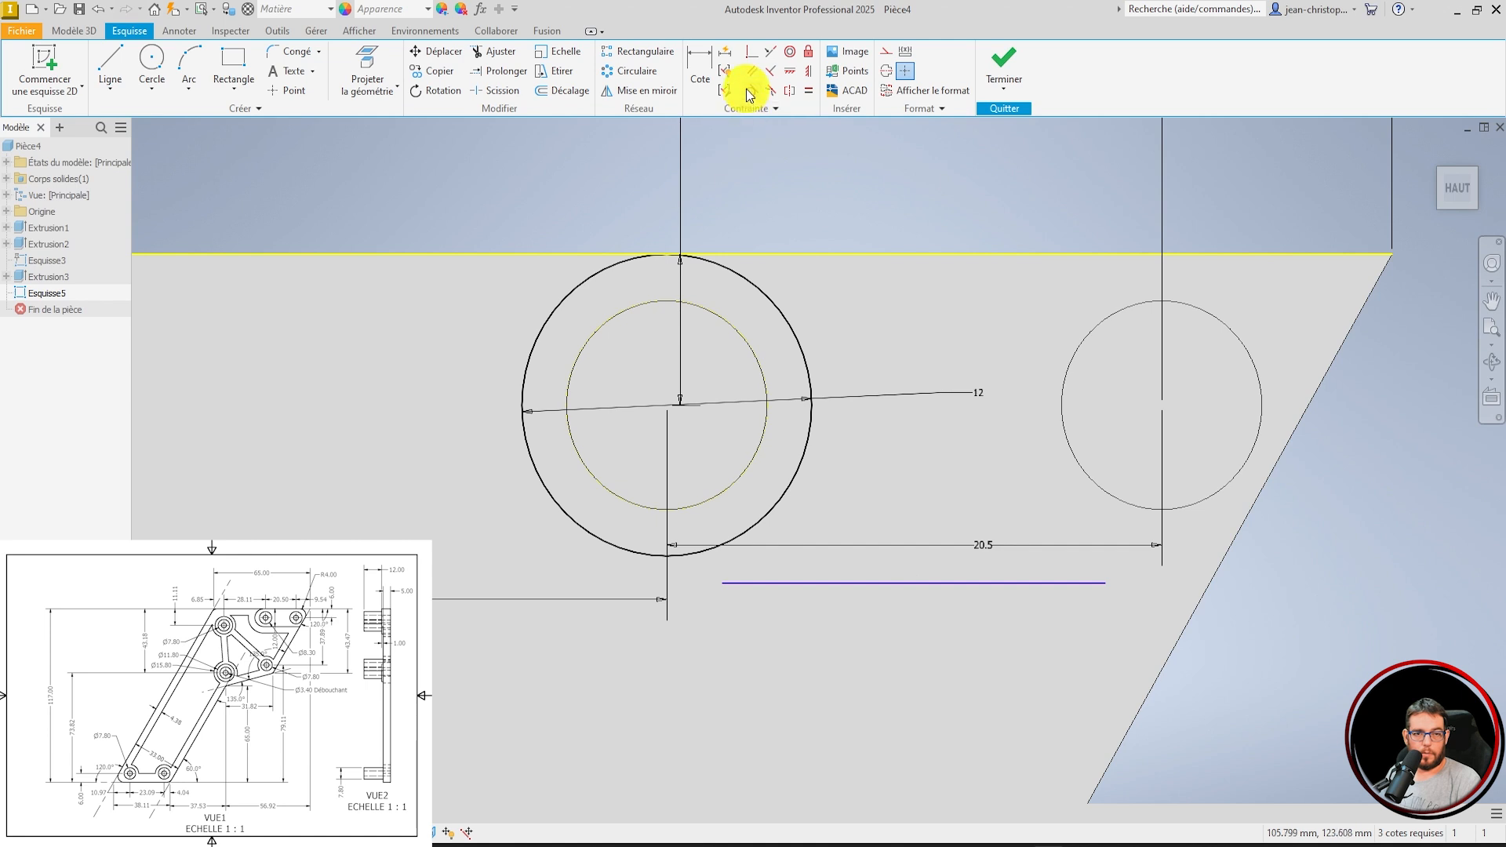
pyautogui.click(700, 564)
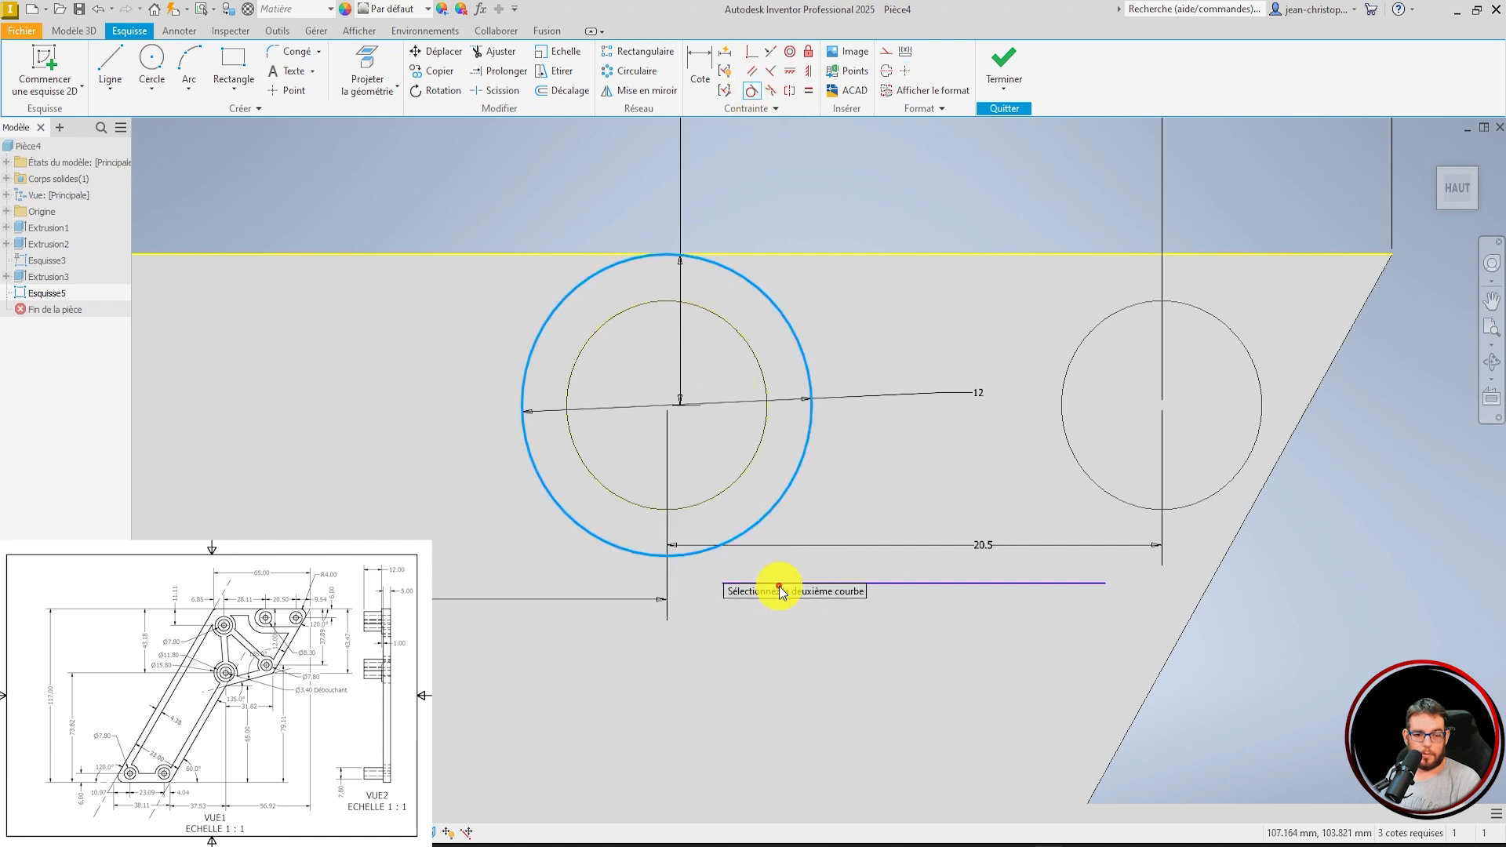
pyautogui.click(926, 583)
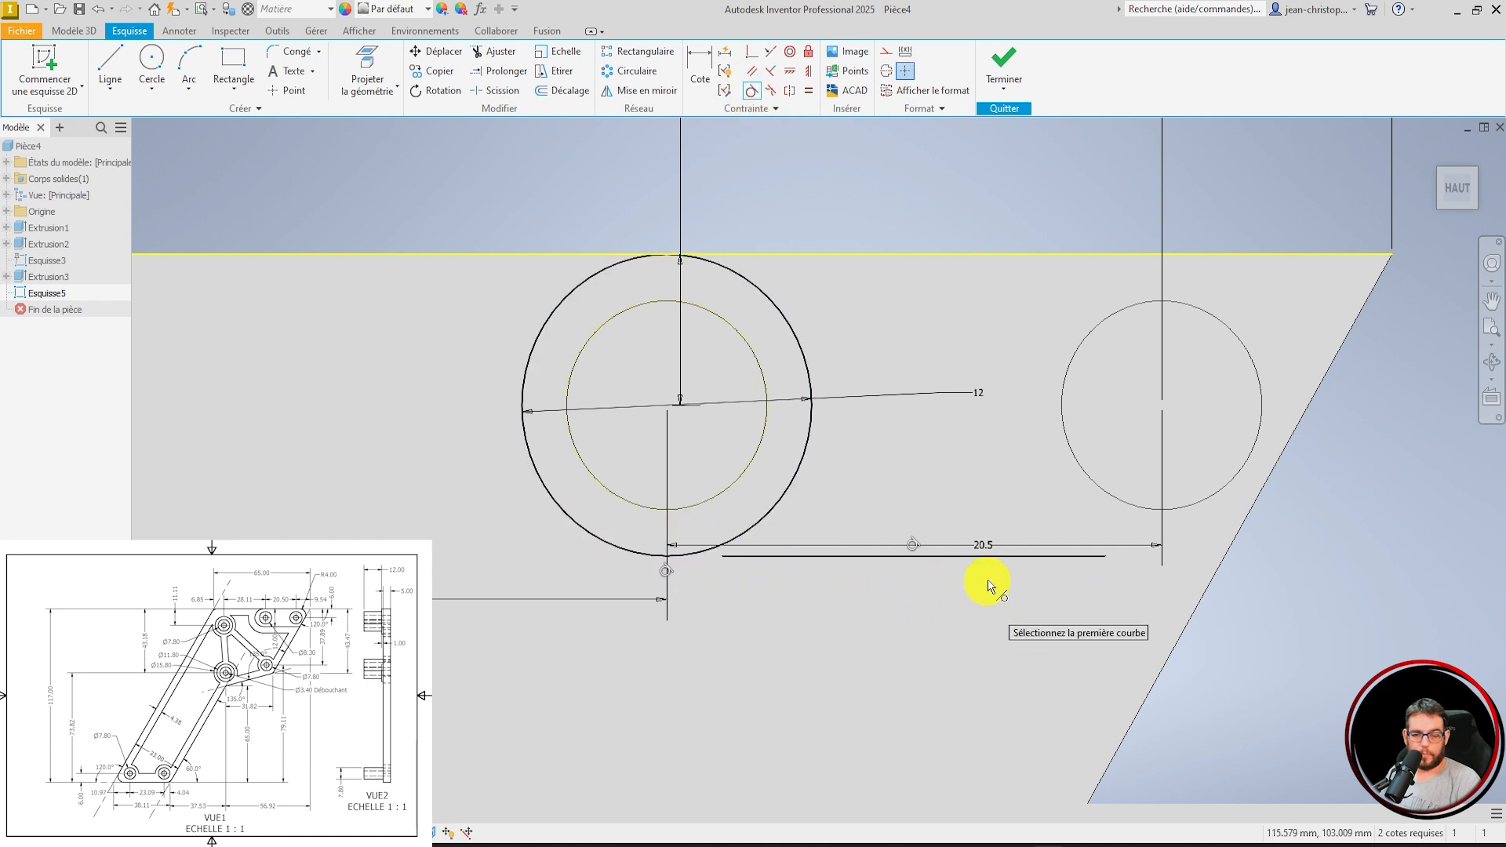
pyautogui.click(790, 72)
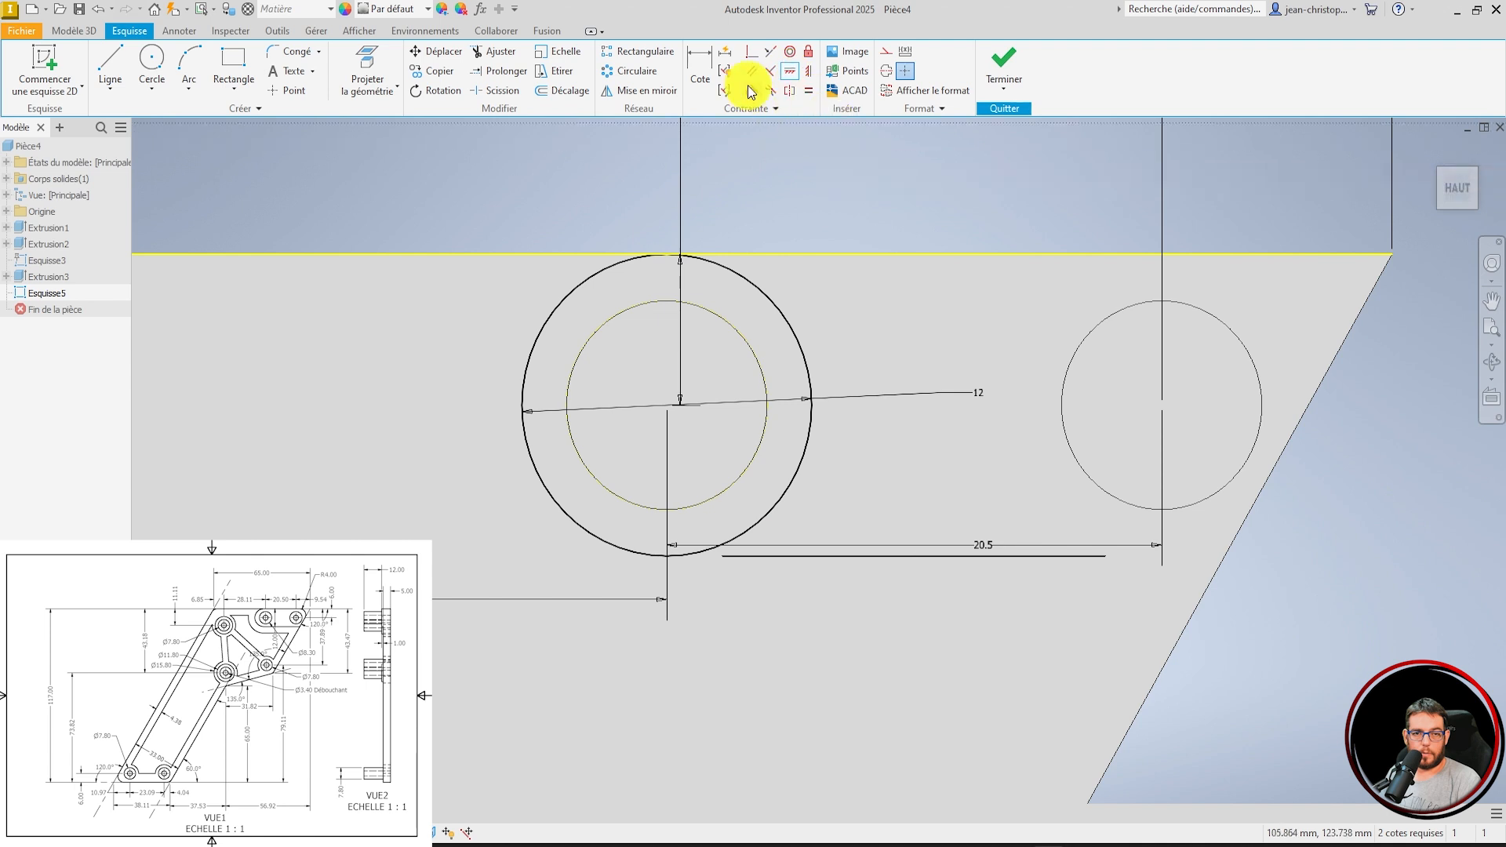
# Constrain the horizontal line parallel to the plate's upper edge and extend it to its tangent point on the 12 mm circle.
pyautogui.click(902, 253)
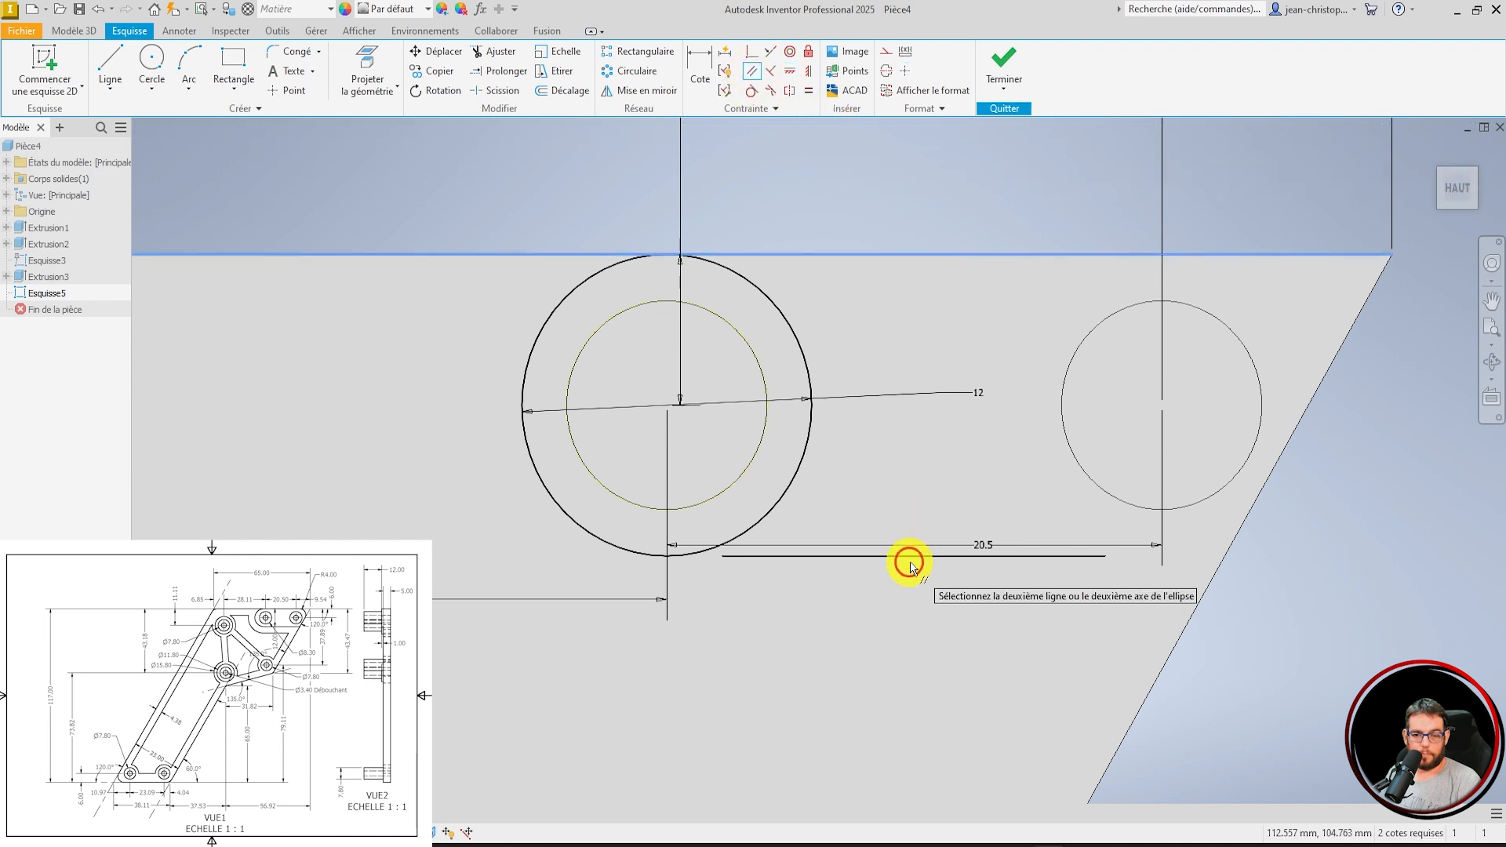
pyautogui.click(910, 562)
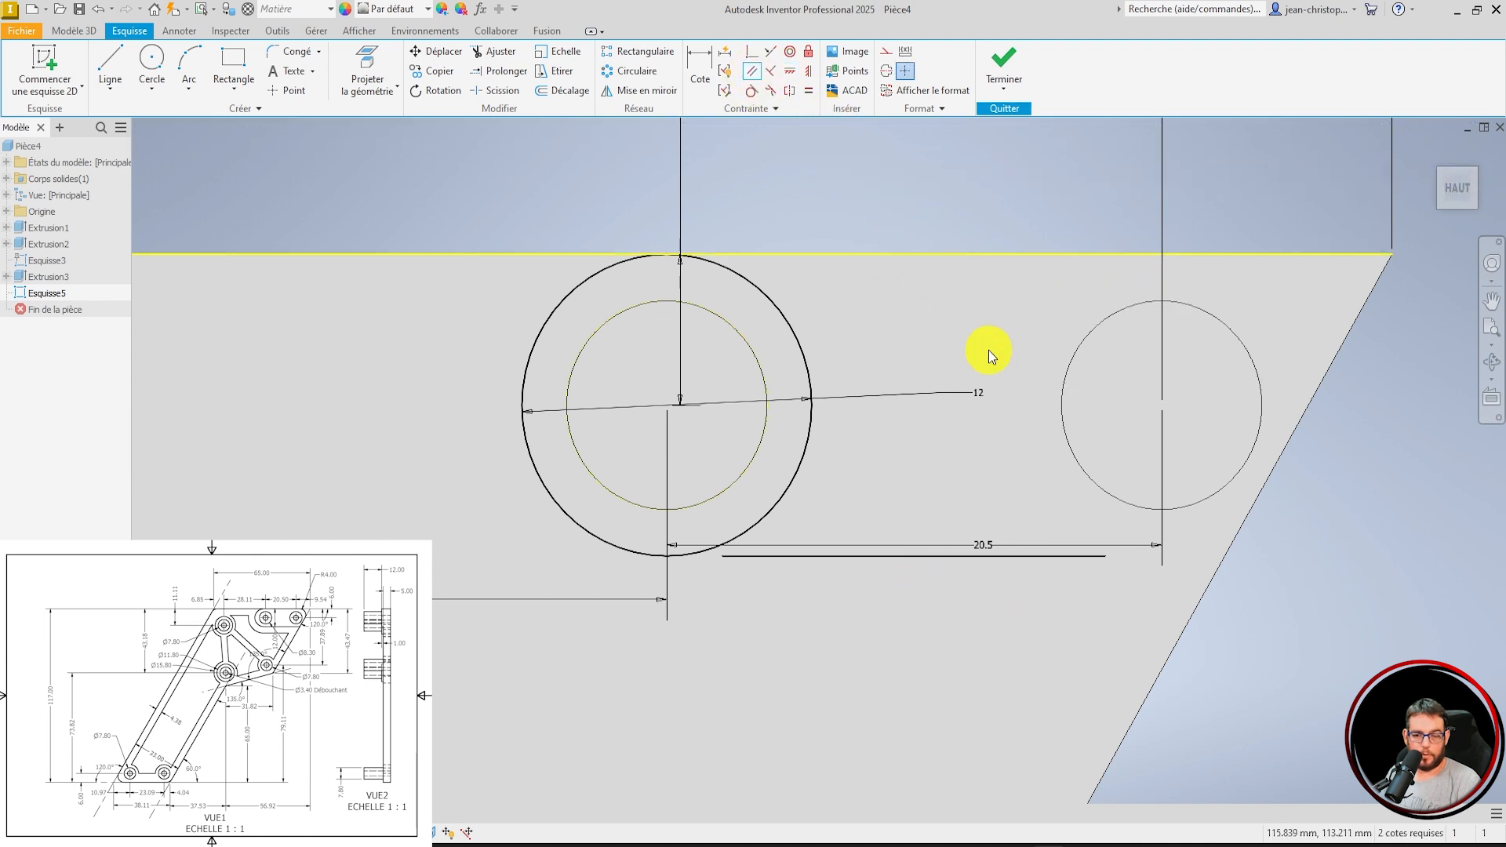
pyautogui.click(488, 73)
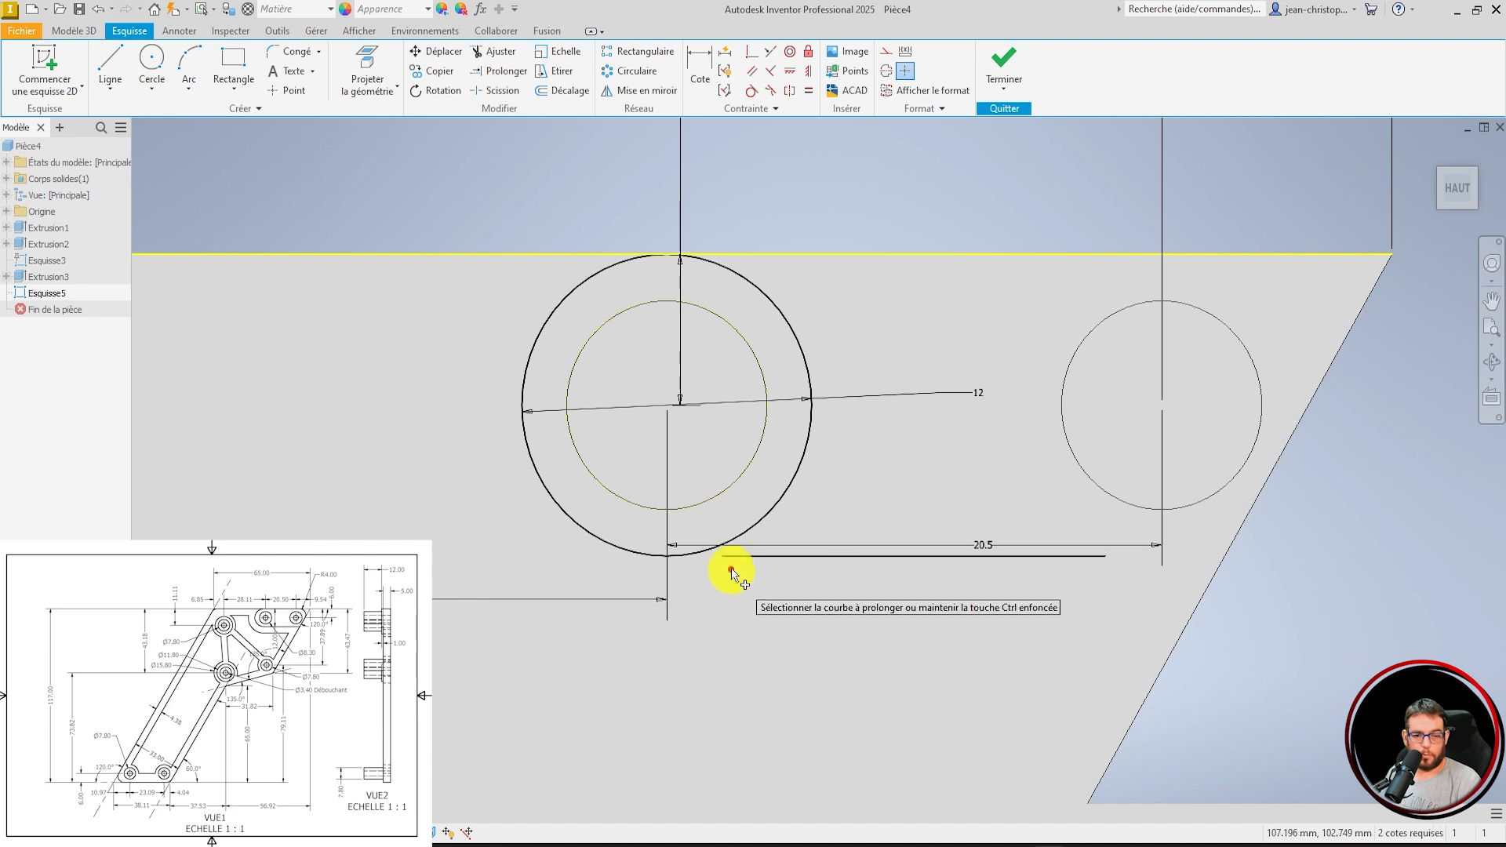
pyautogui.click(737, 556)
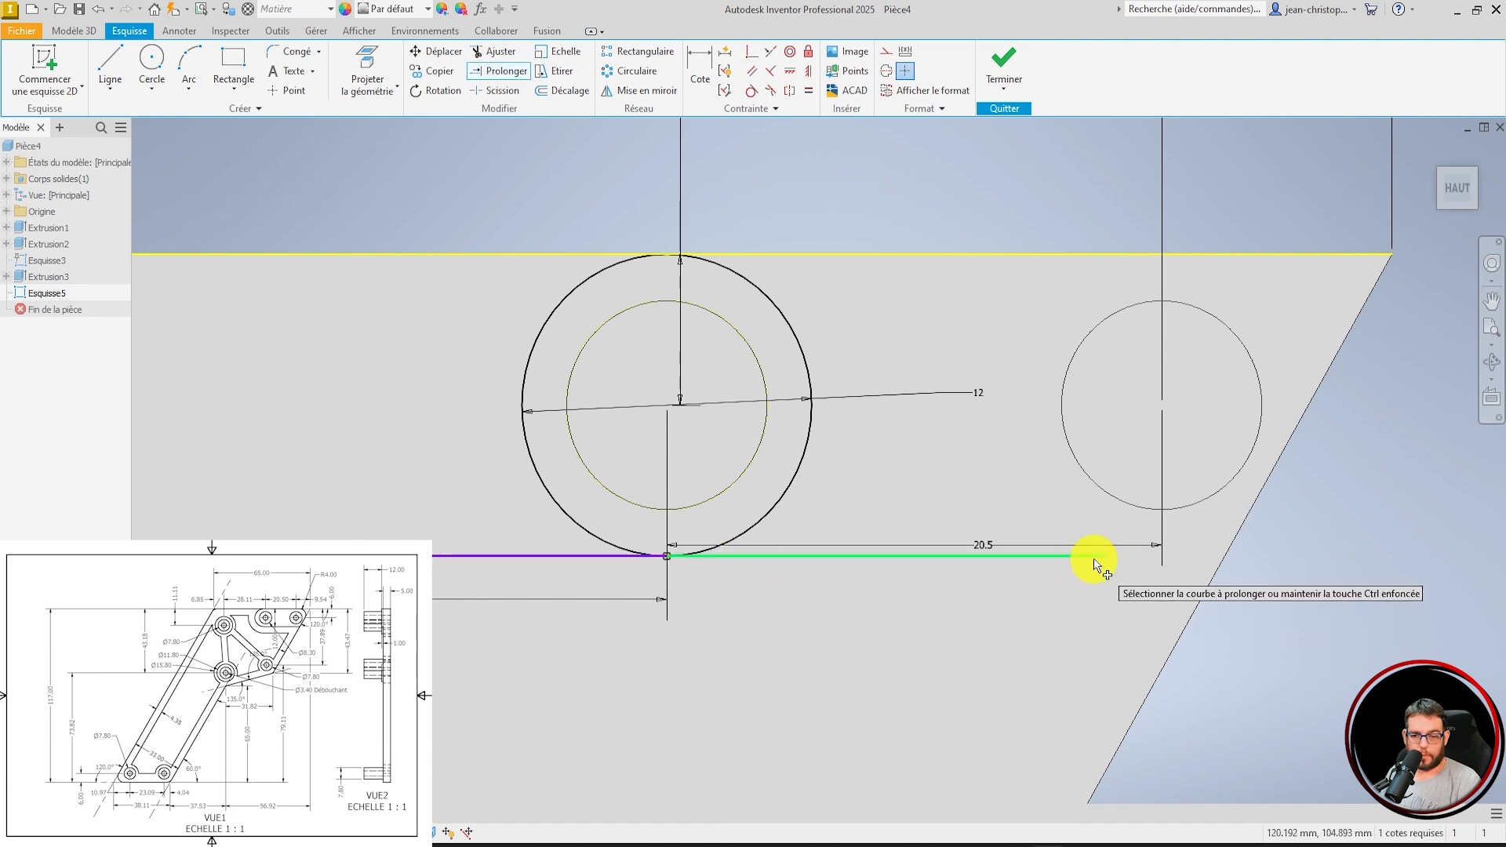
# Project the plate face's outline into the sketch and extend the horizontal line to the slanted right edge.
pyautogui.click(367, 63)
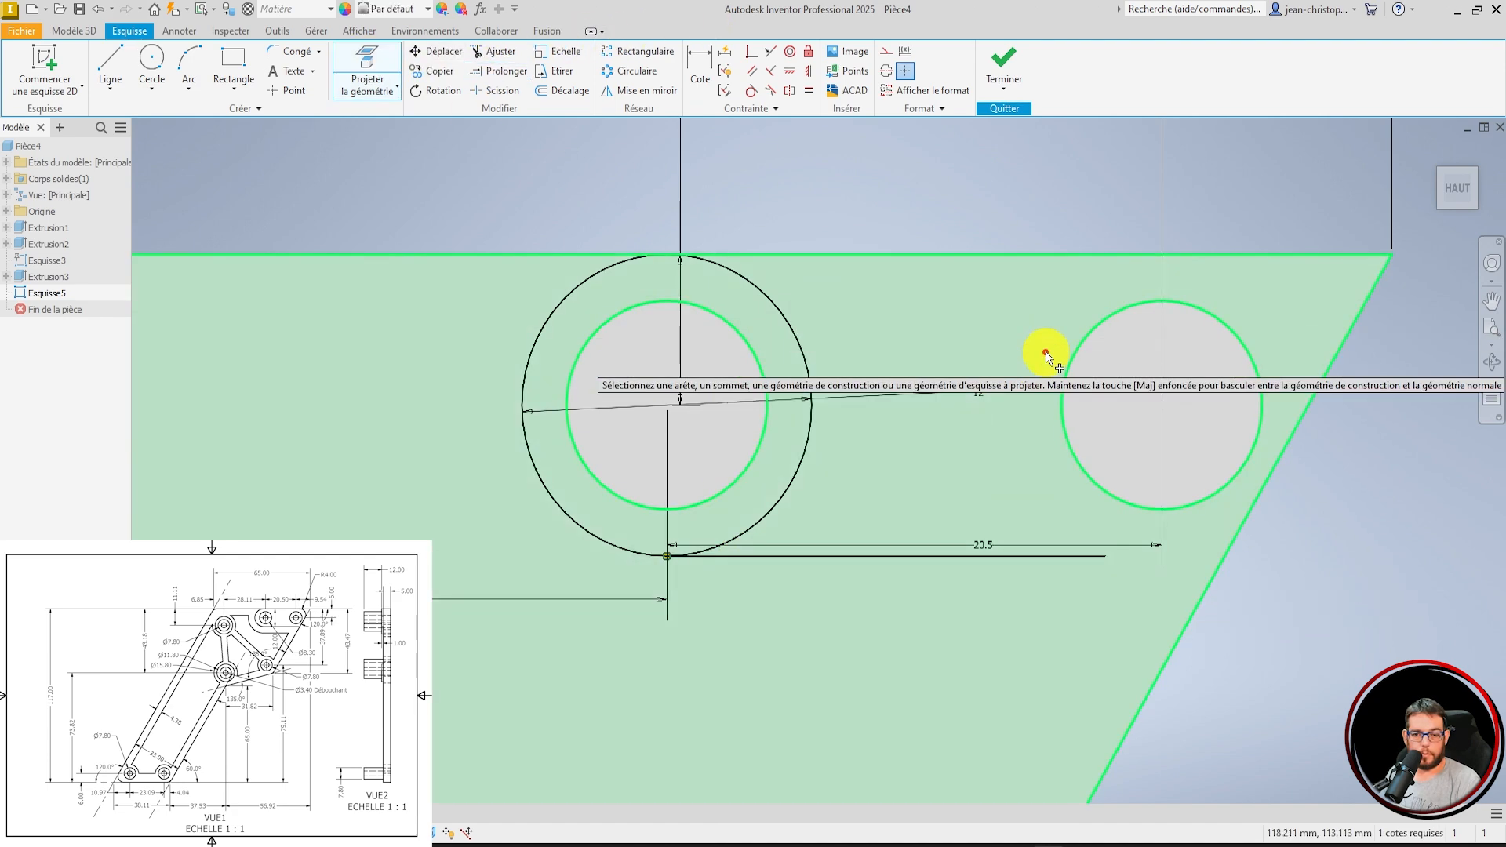
pyautogui.click(1072, 358)
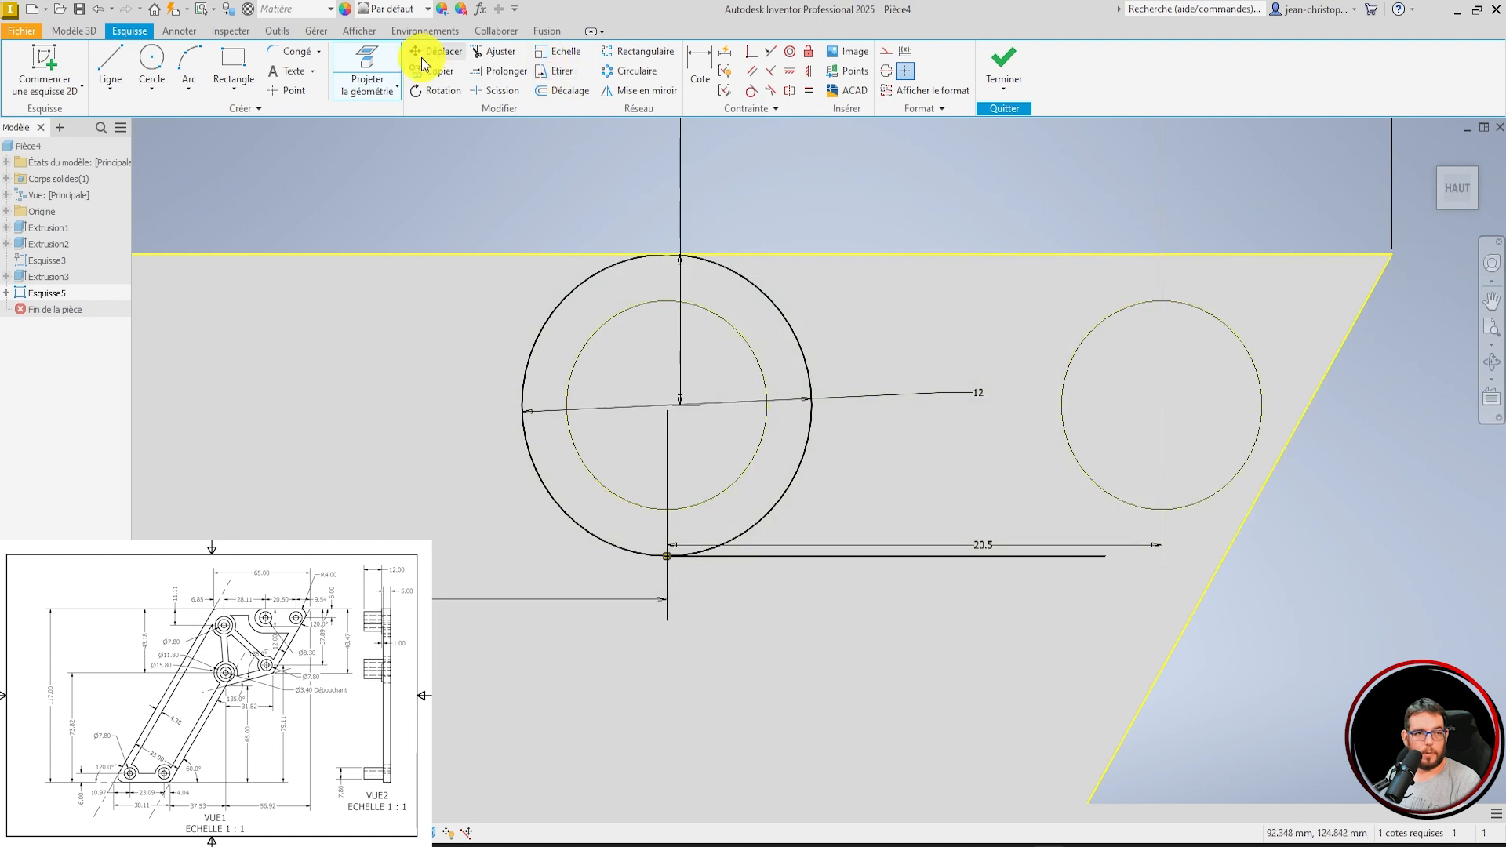
pyautogui.click(498, 71)
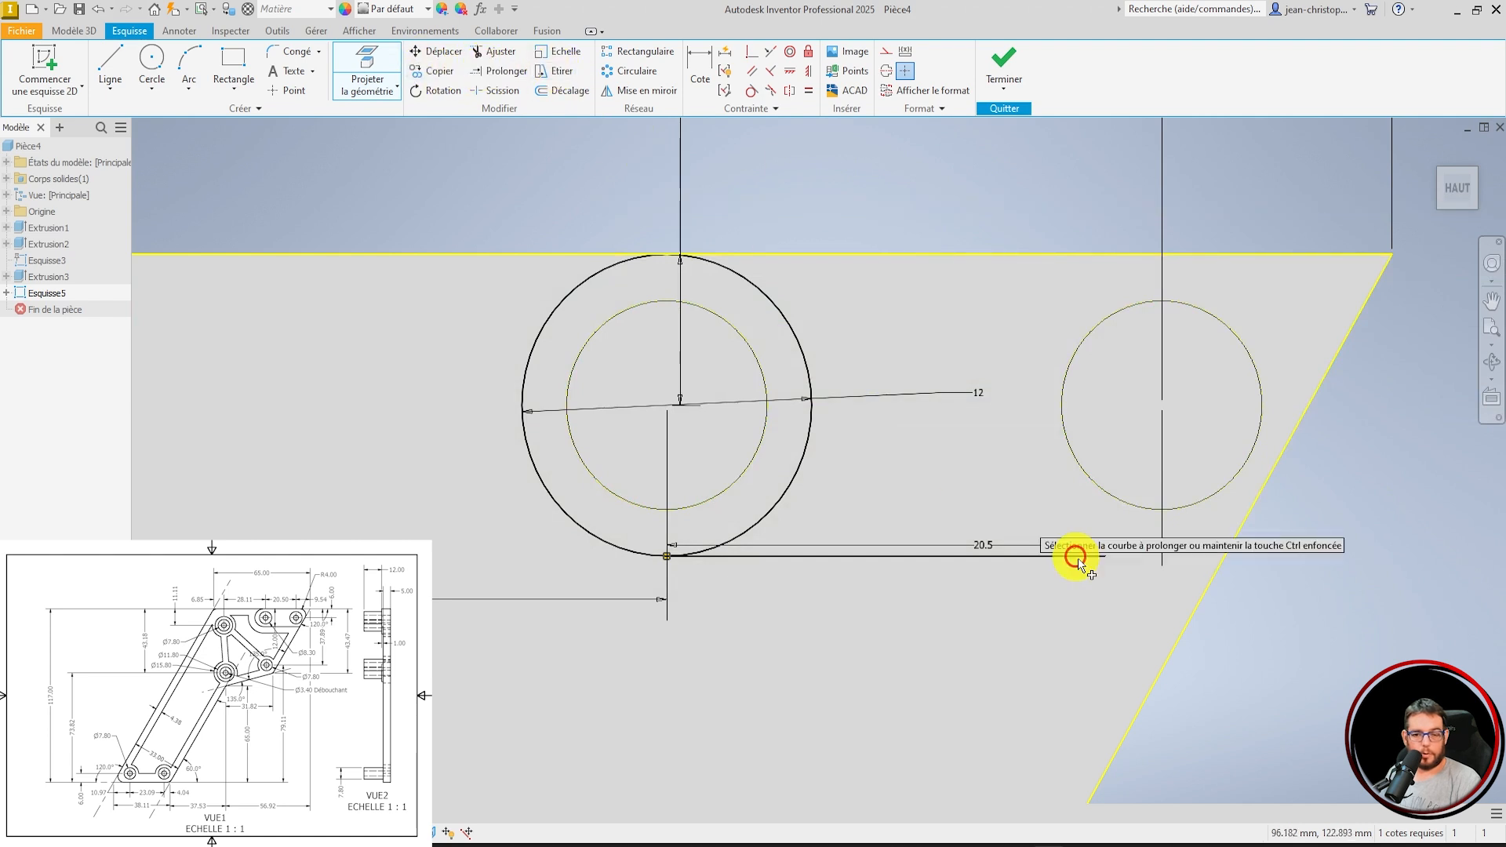
pyautogui.click(1122, 639)
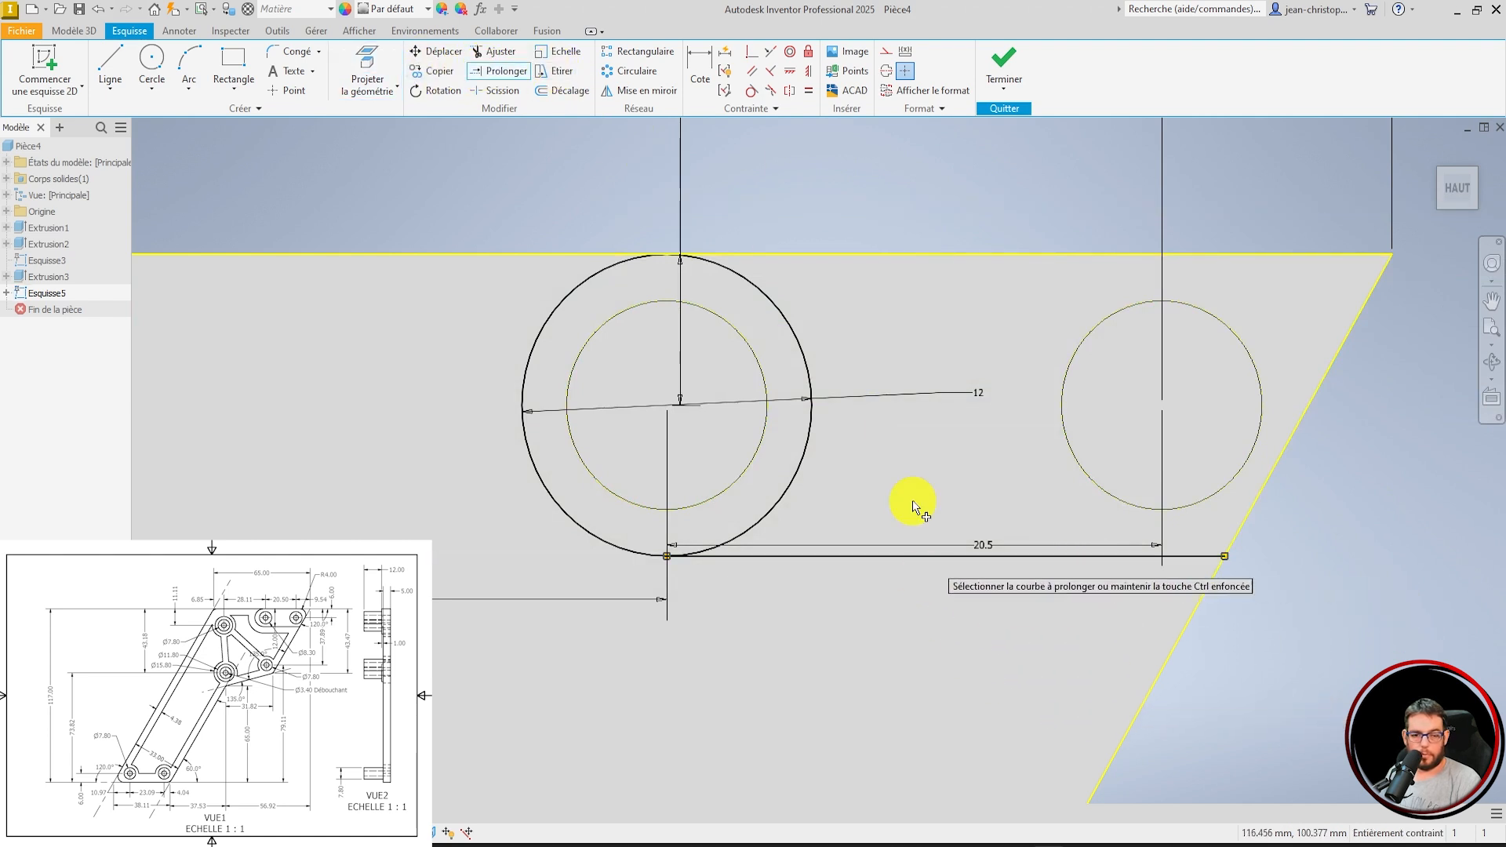
# Trim away the right half of the 12 mm circle and finish the sketch.
pyautogui.click(498, 52)
pyautogui.click(796, 319)
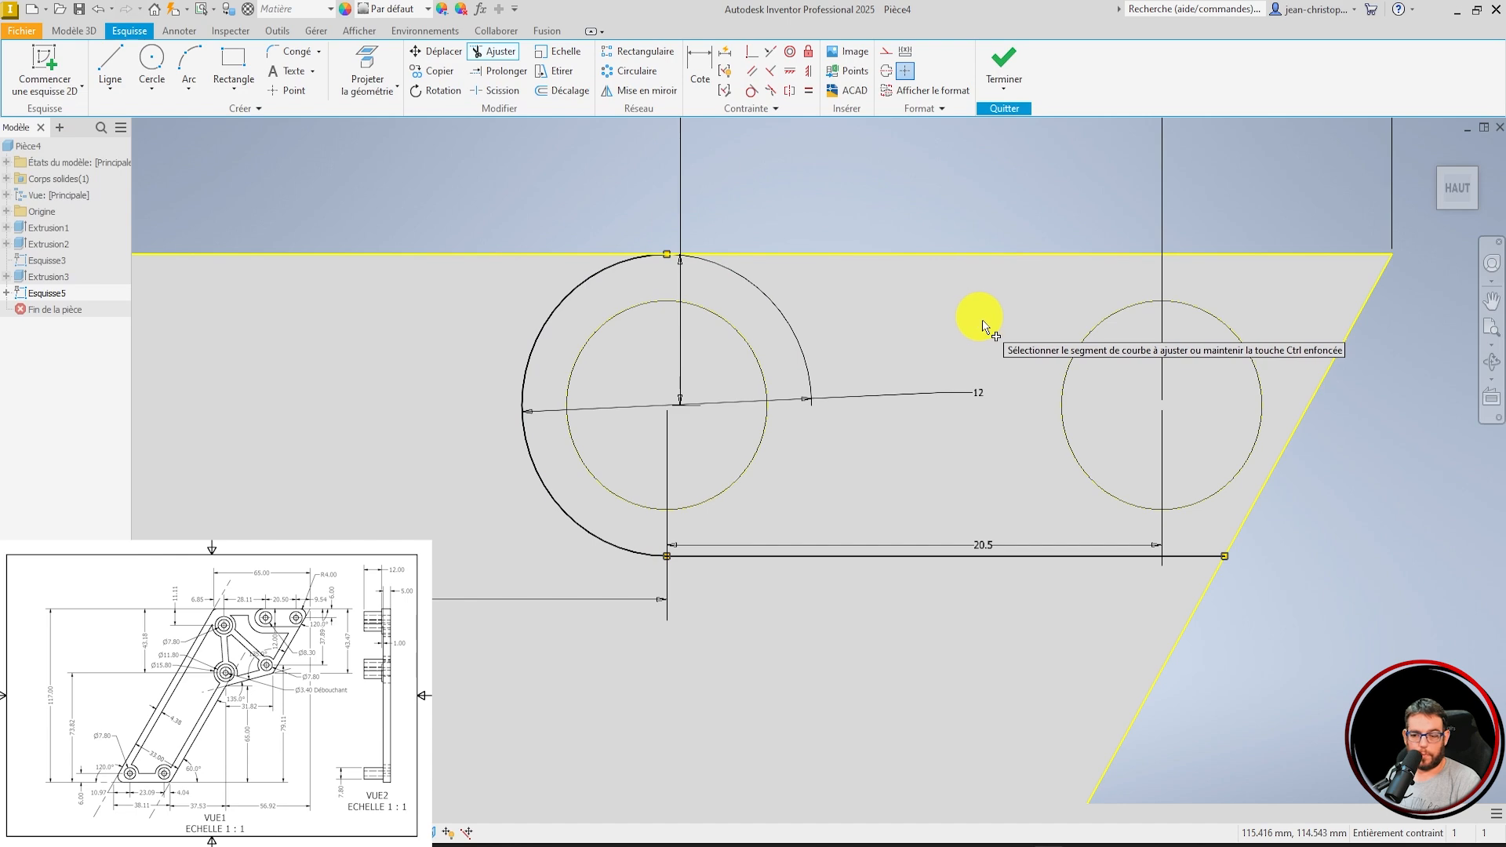
pyautogui.scroll(5, 1110, 355)
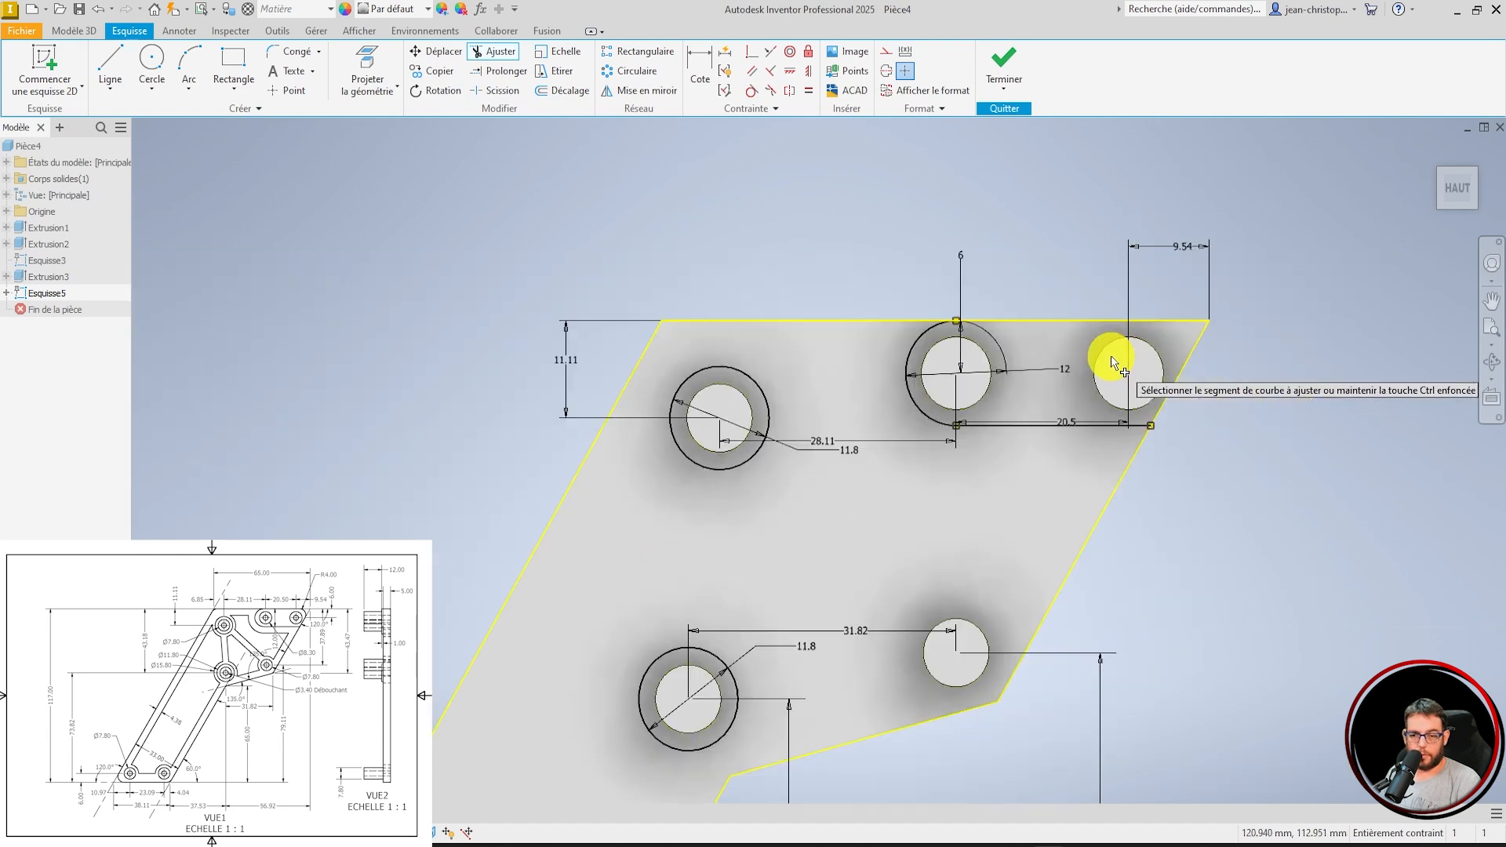
pyautogui.click(1005, 63)
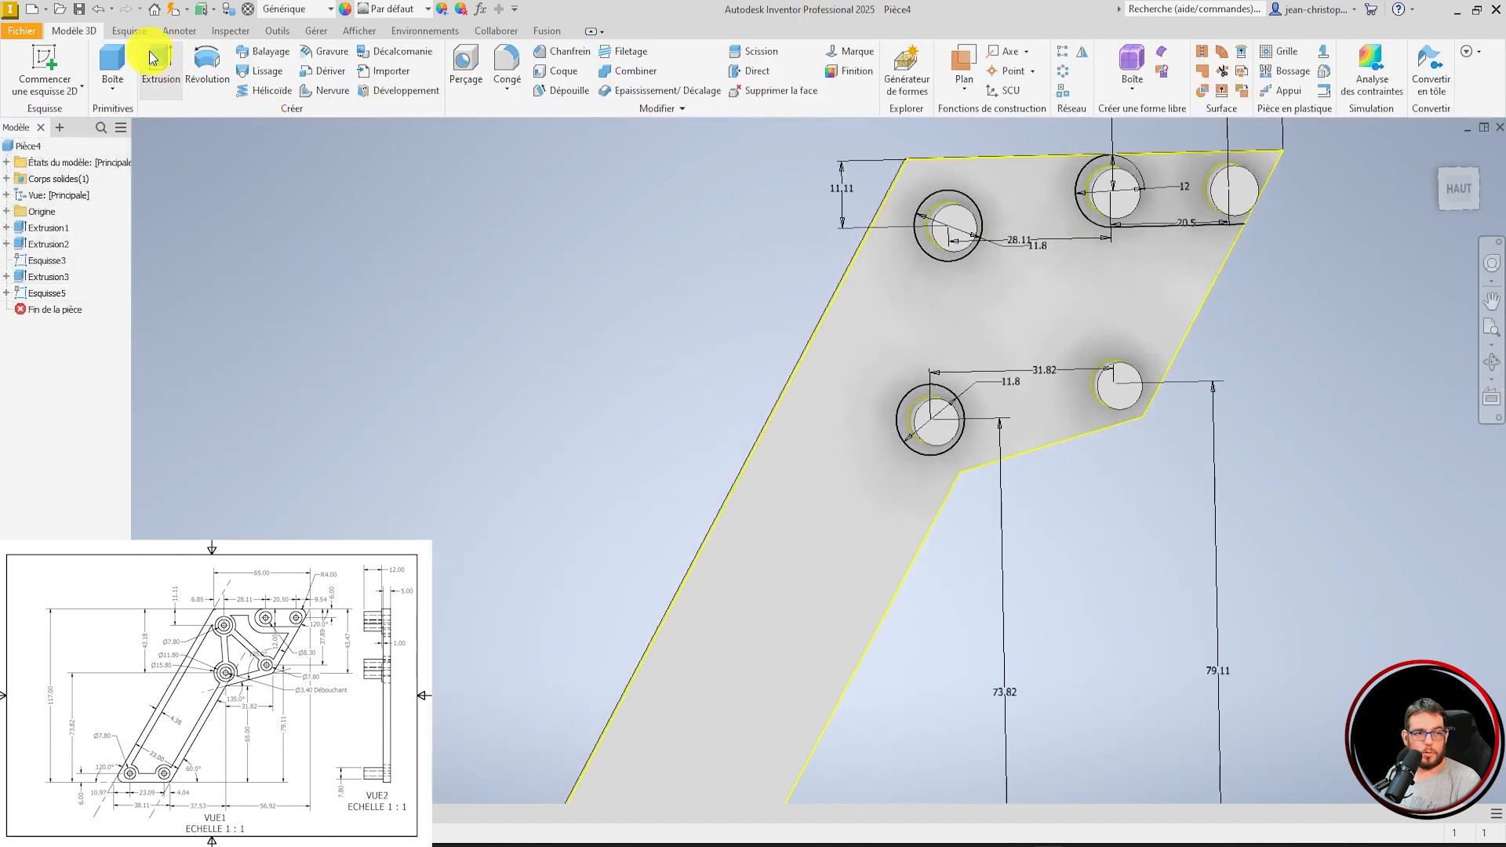
# Extrude the two 11.8 mm circles and the round-ended area around the two upper-right bosses as raised pads joined to the plate.
pyautogui.click(156, 62)
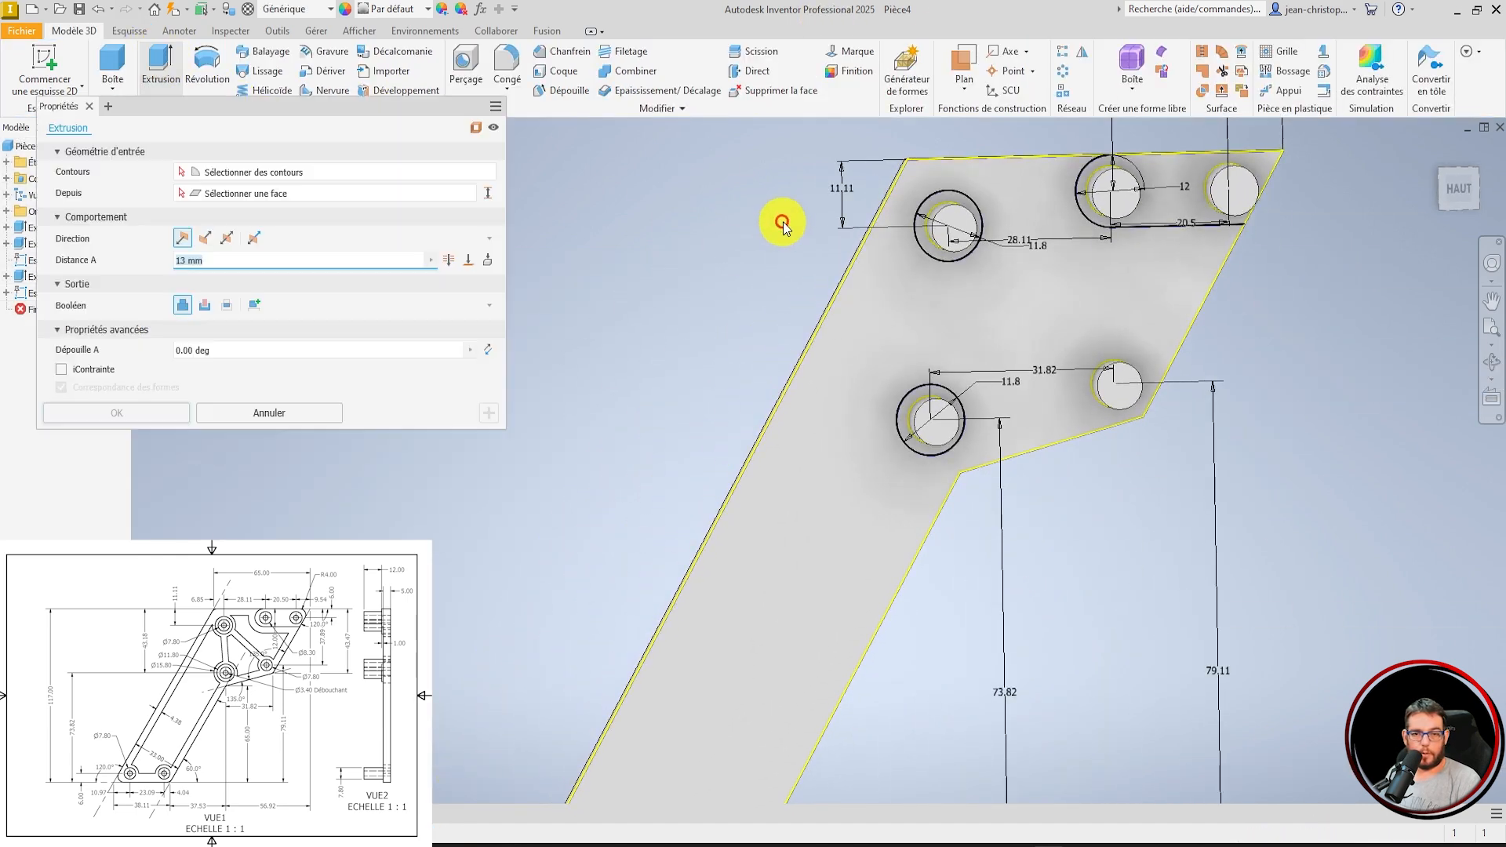
pyautogui.click(938, 202)
pyautogui.click(916, 394)
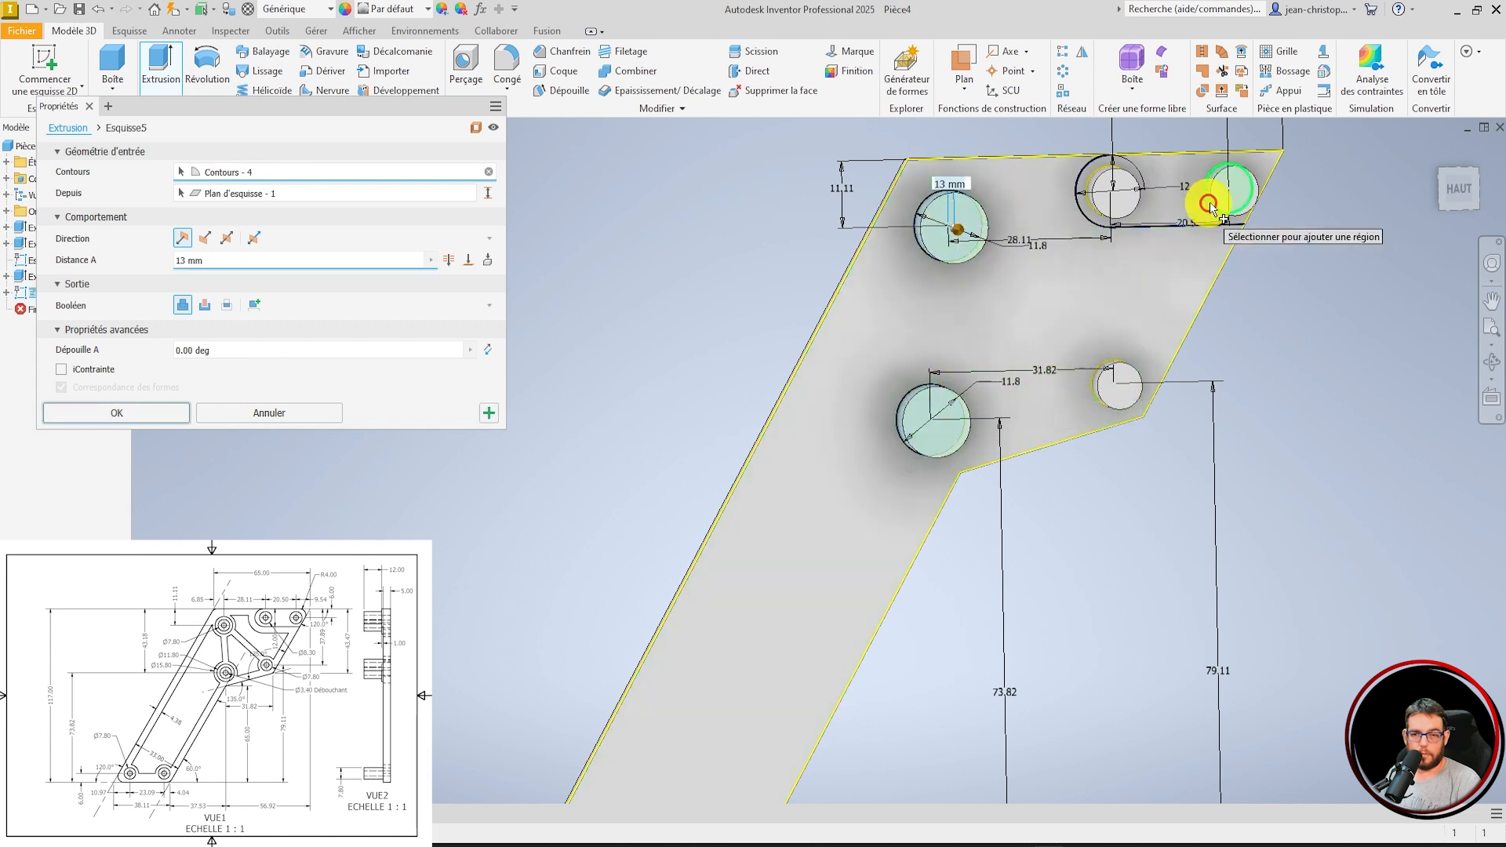
pyautogui.click(1183, 166)
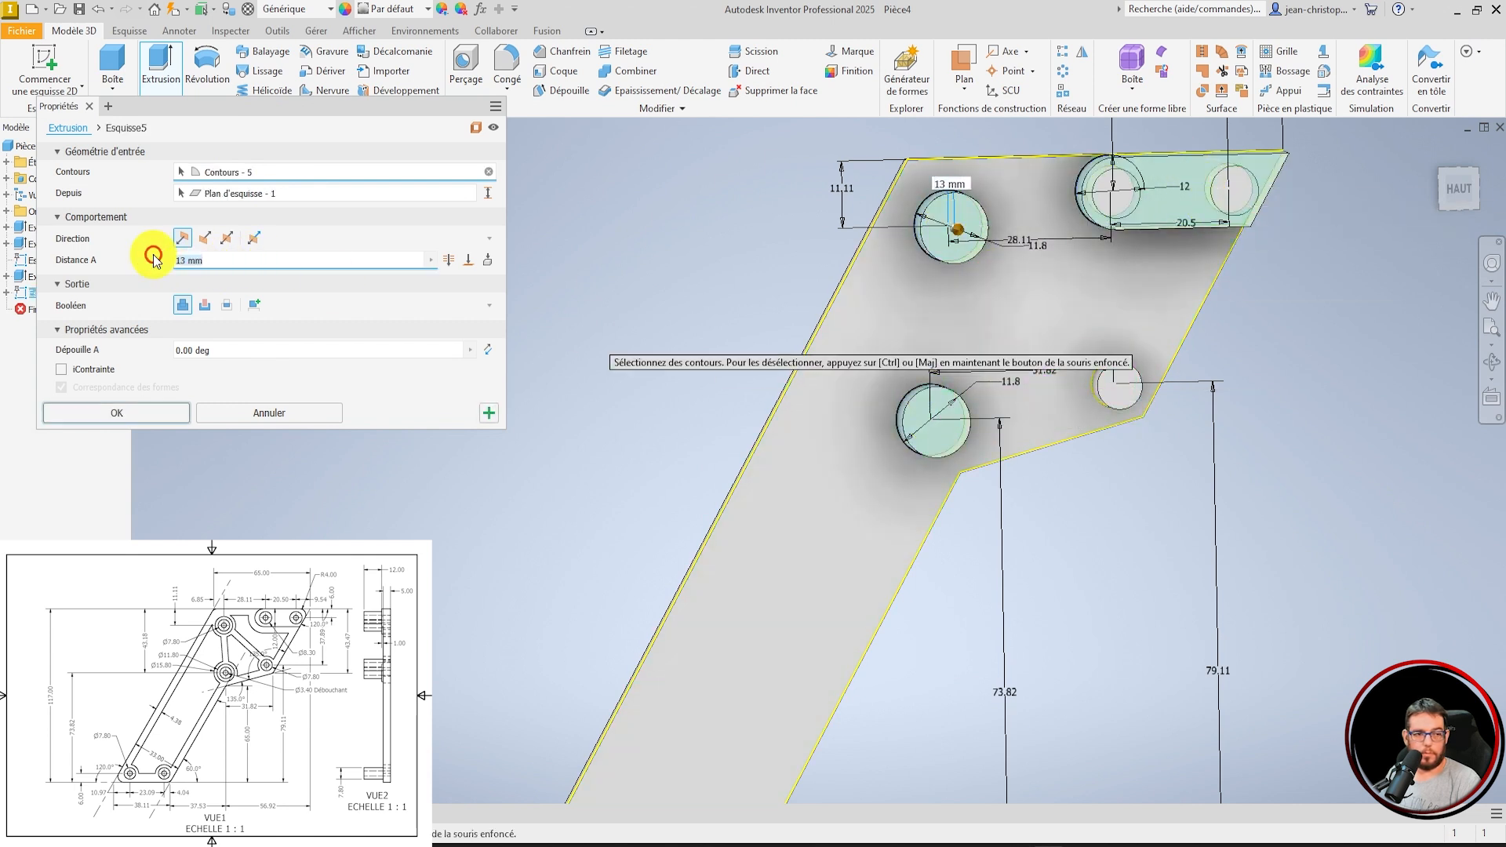
pyautogui.press('Return')
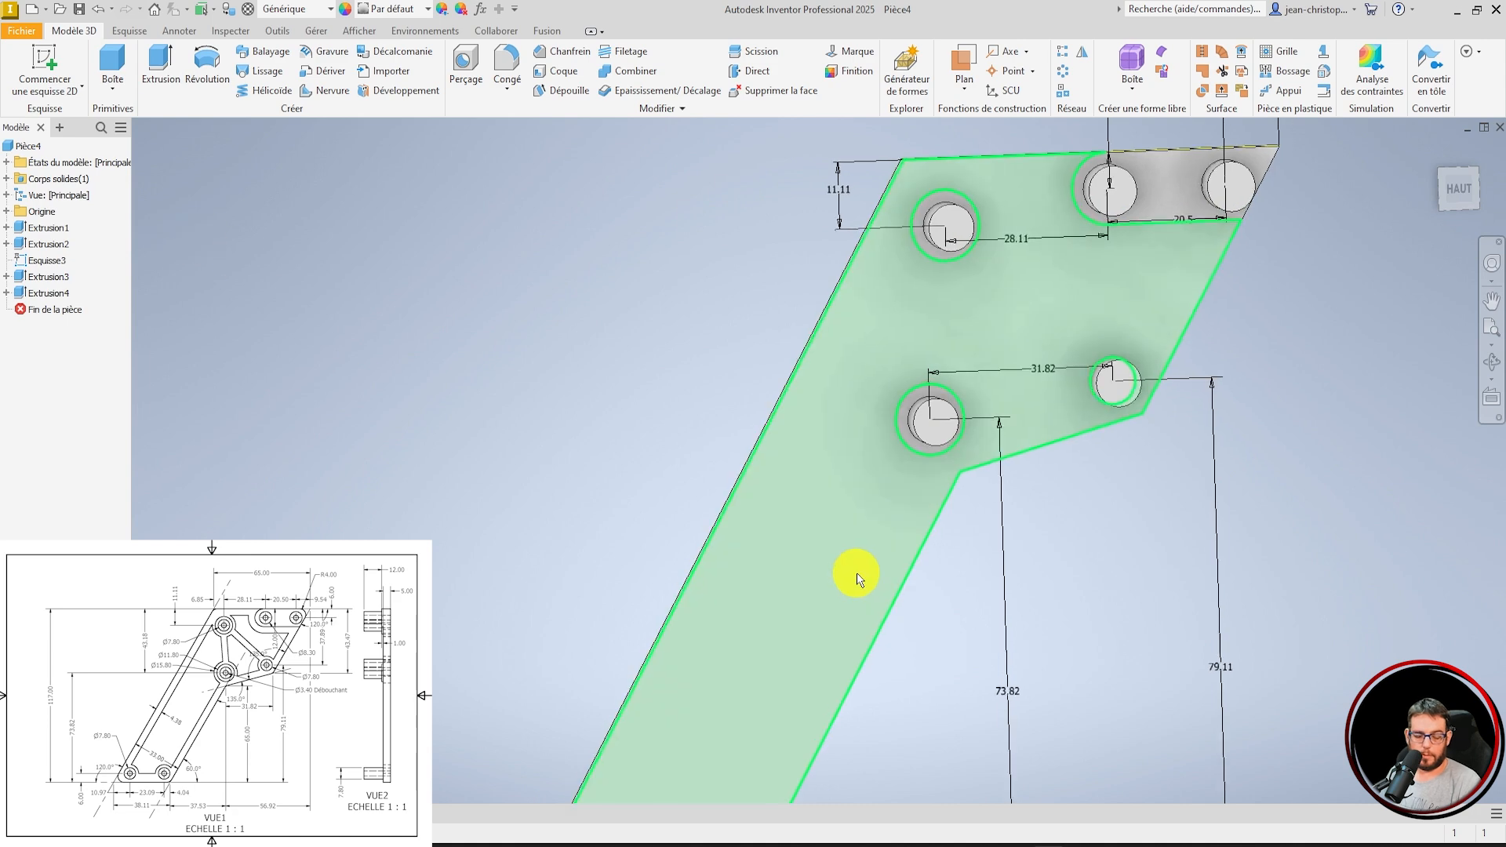
# Examine the extruded pads around the bosses and the bracket's overall shape from several views.
pyautogui.press('F6')
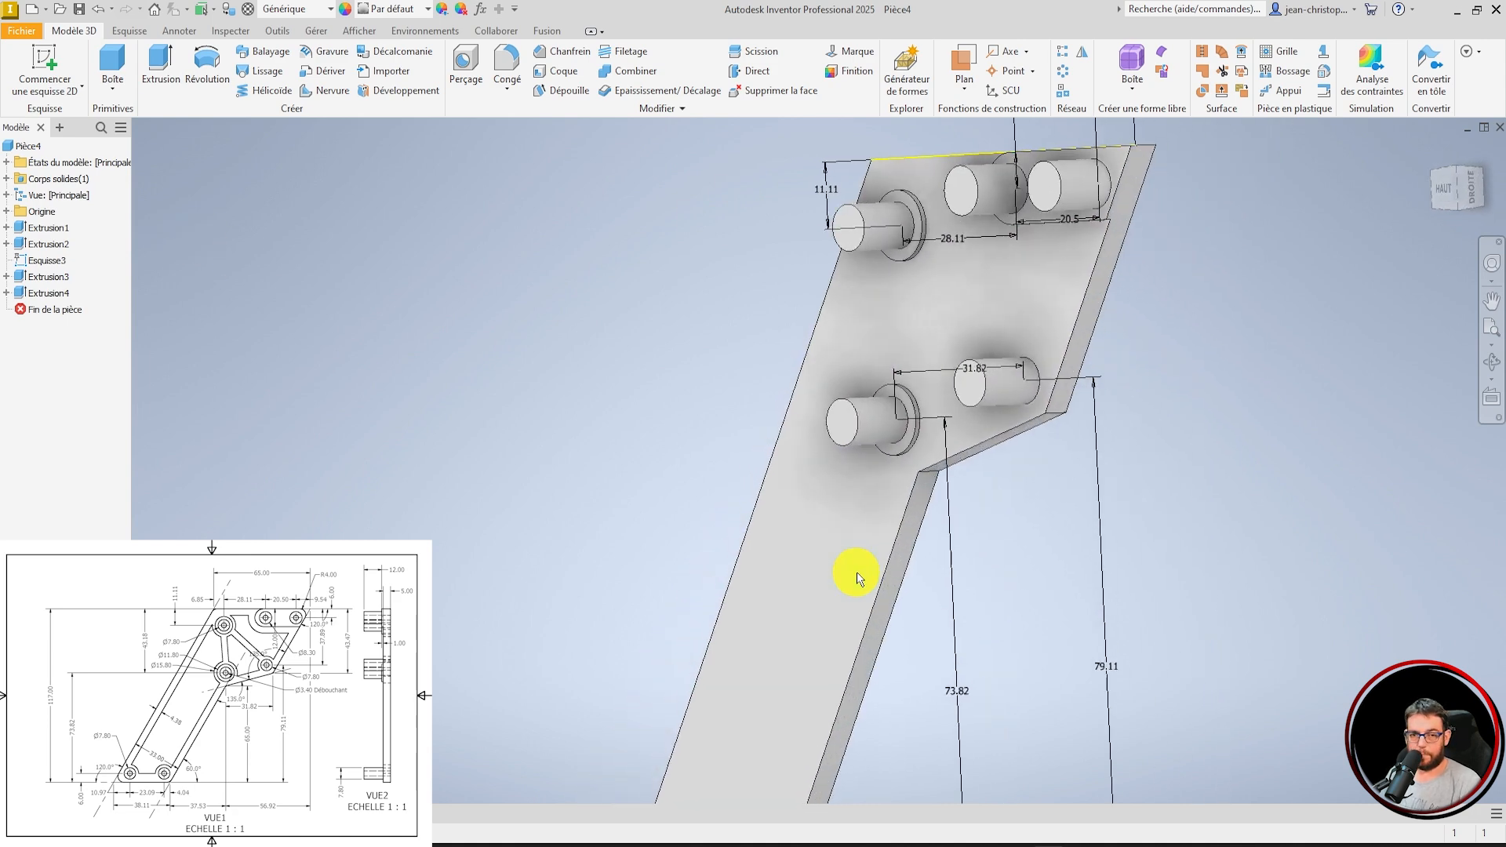
pyautogui.press('F5')
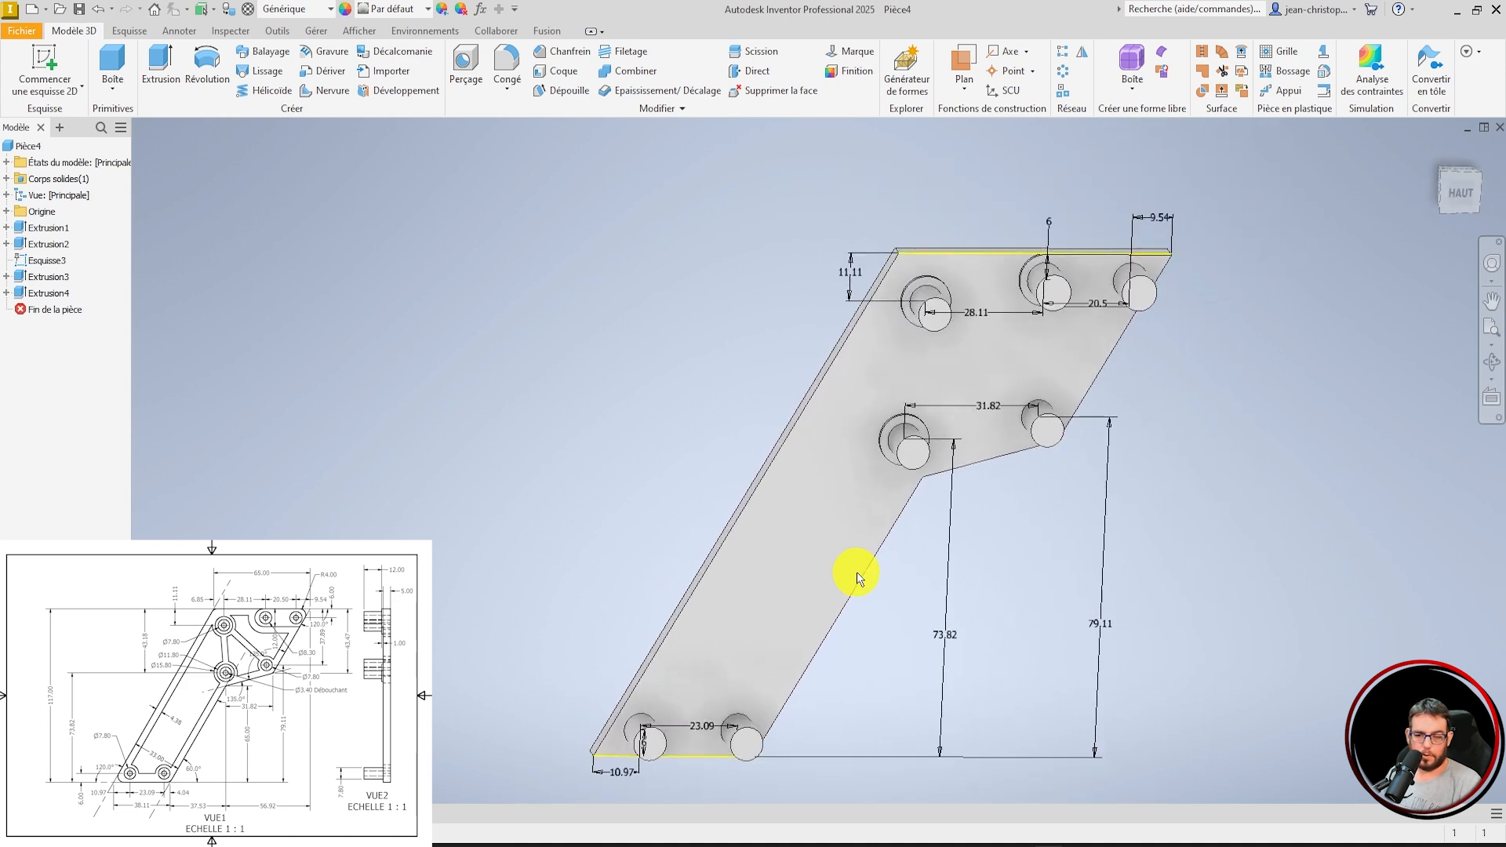
pyautogui.scroll(1, 1161, 350)
pyautogui.scroll(-4, 899, 568)
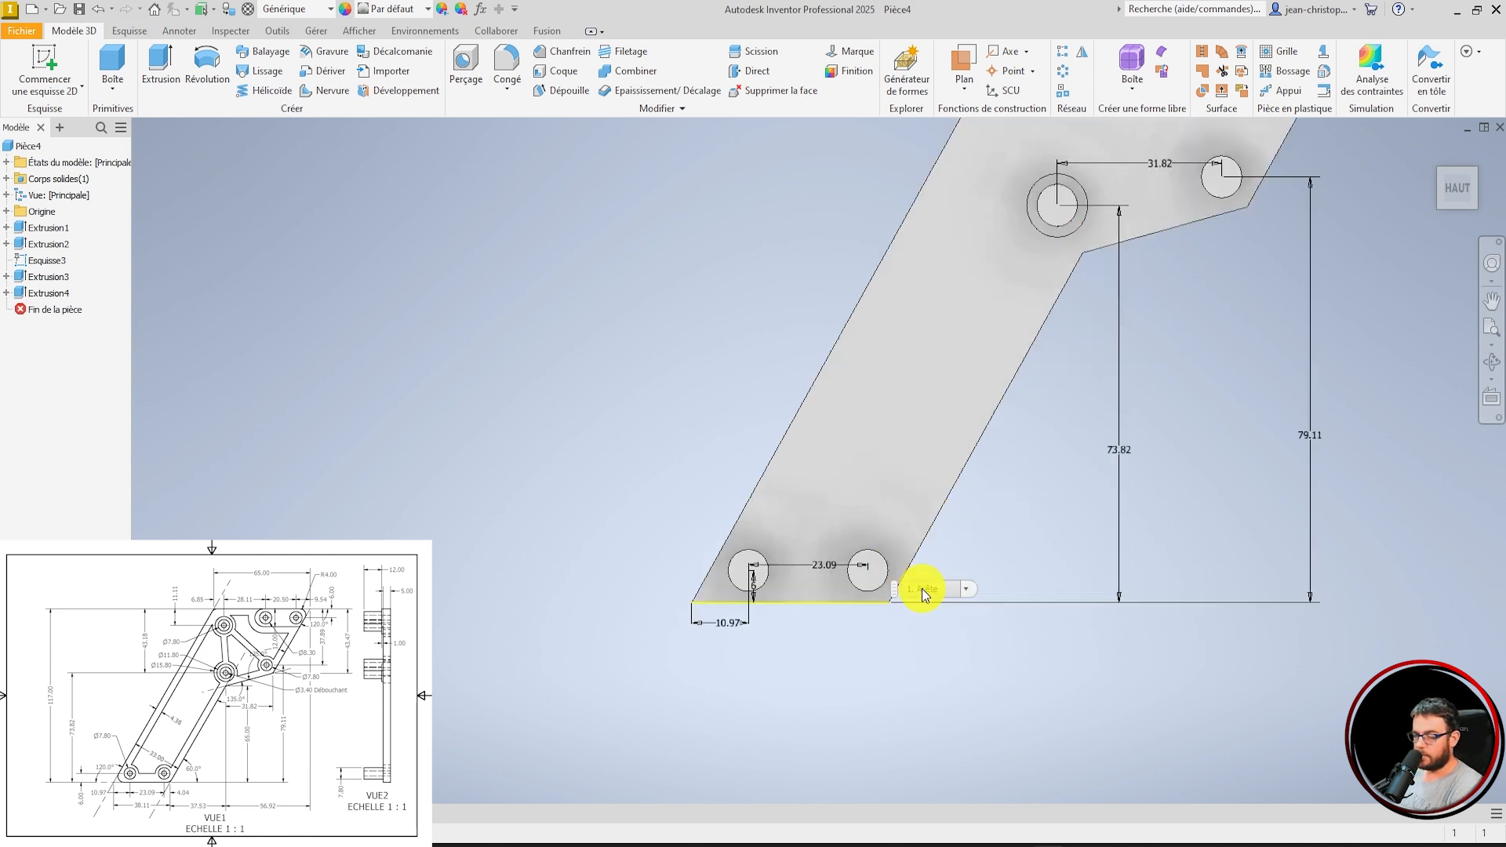
pyautogui.scroll(2, 903, 694)
pyautogui.scroll(-3, 986, 459)
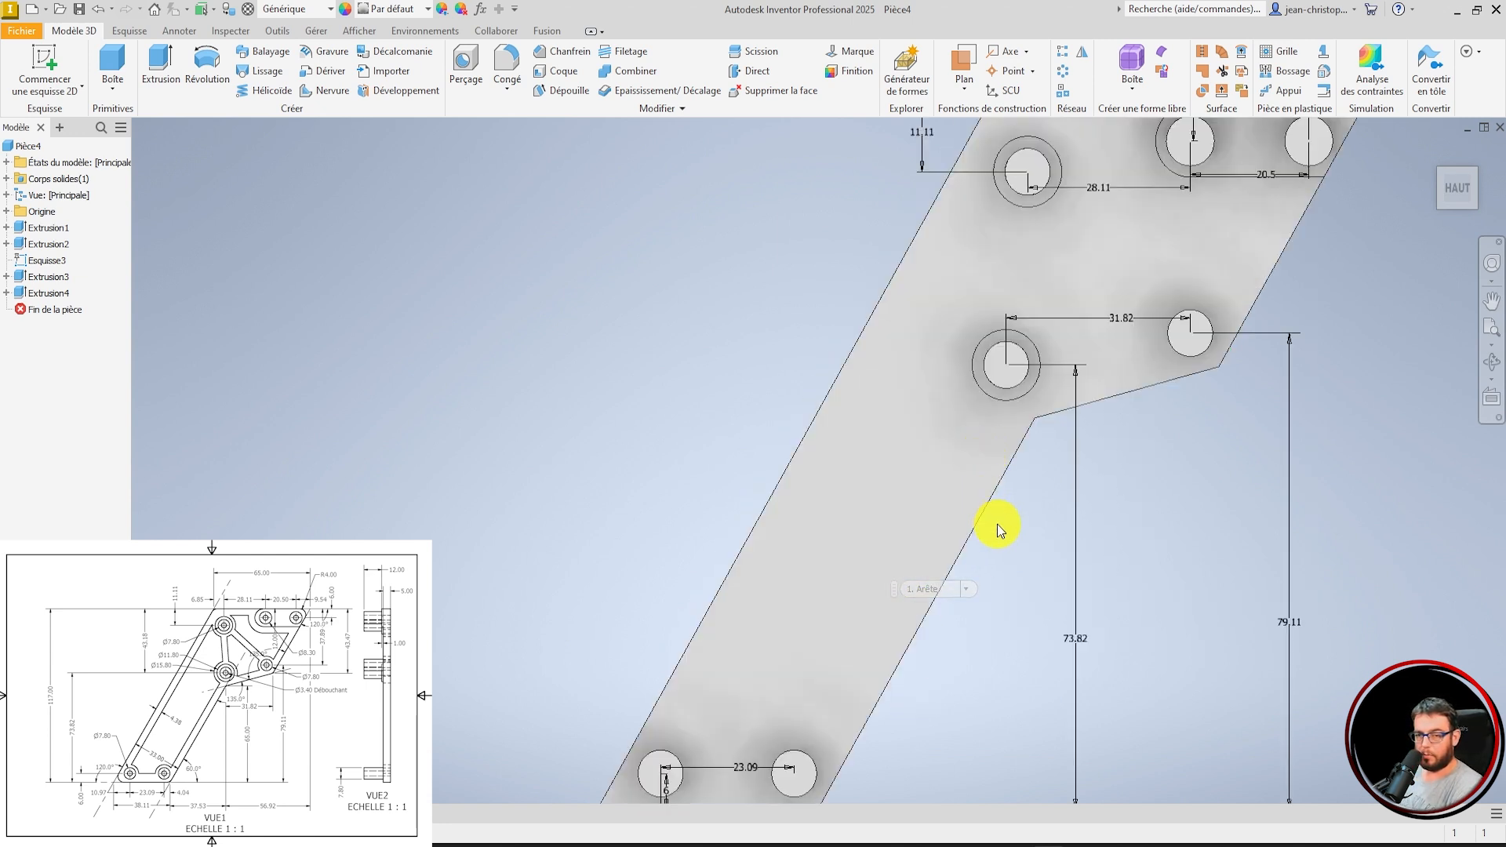
pyautogui.scroll(2, 997, 524)
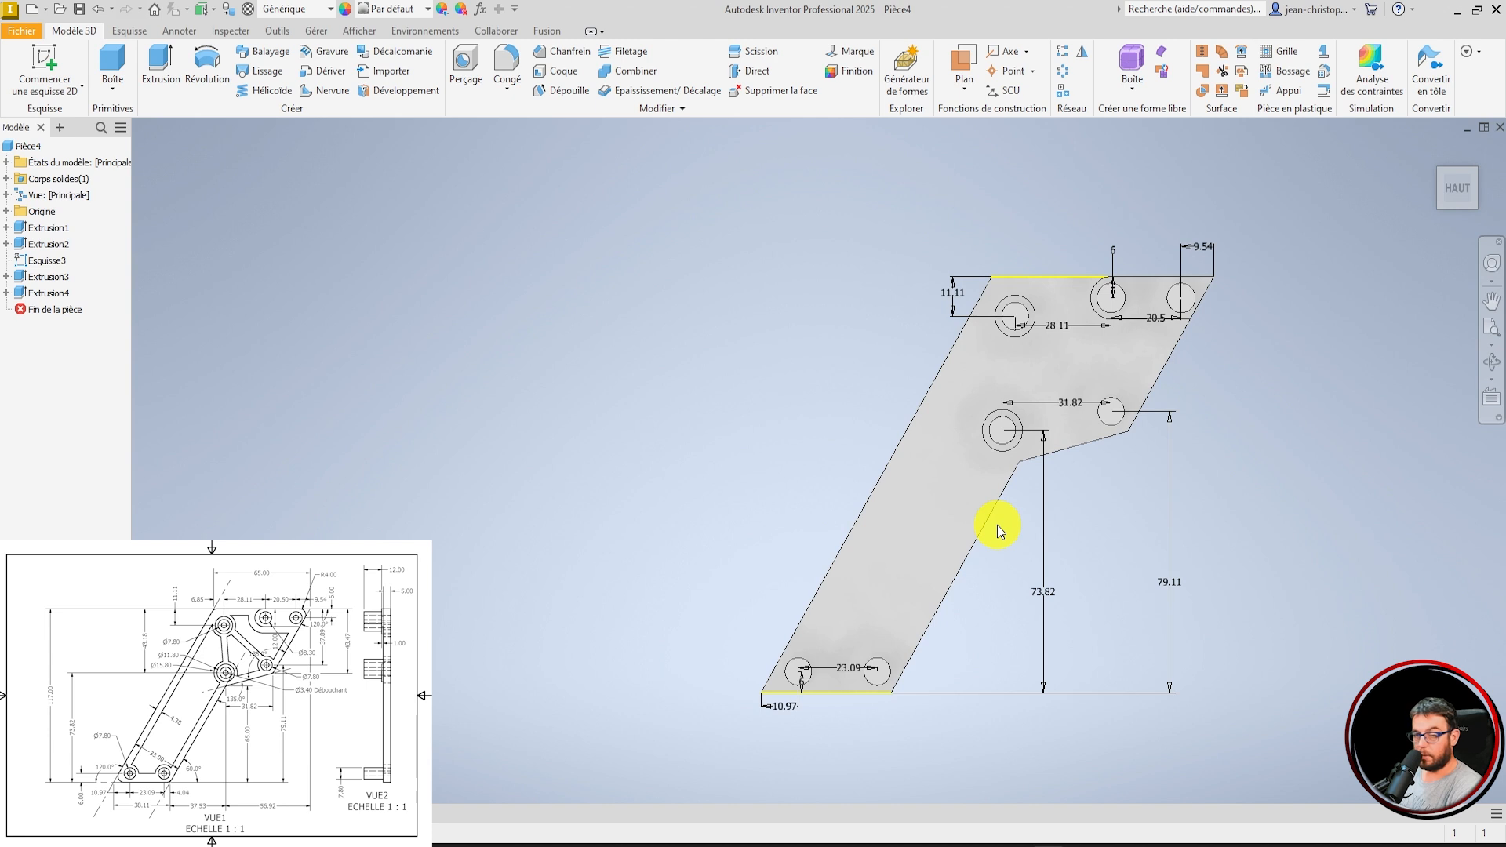
pyautogui.scroll(-3, 996, 525)
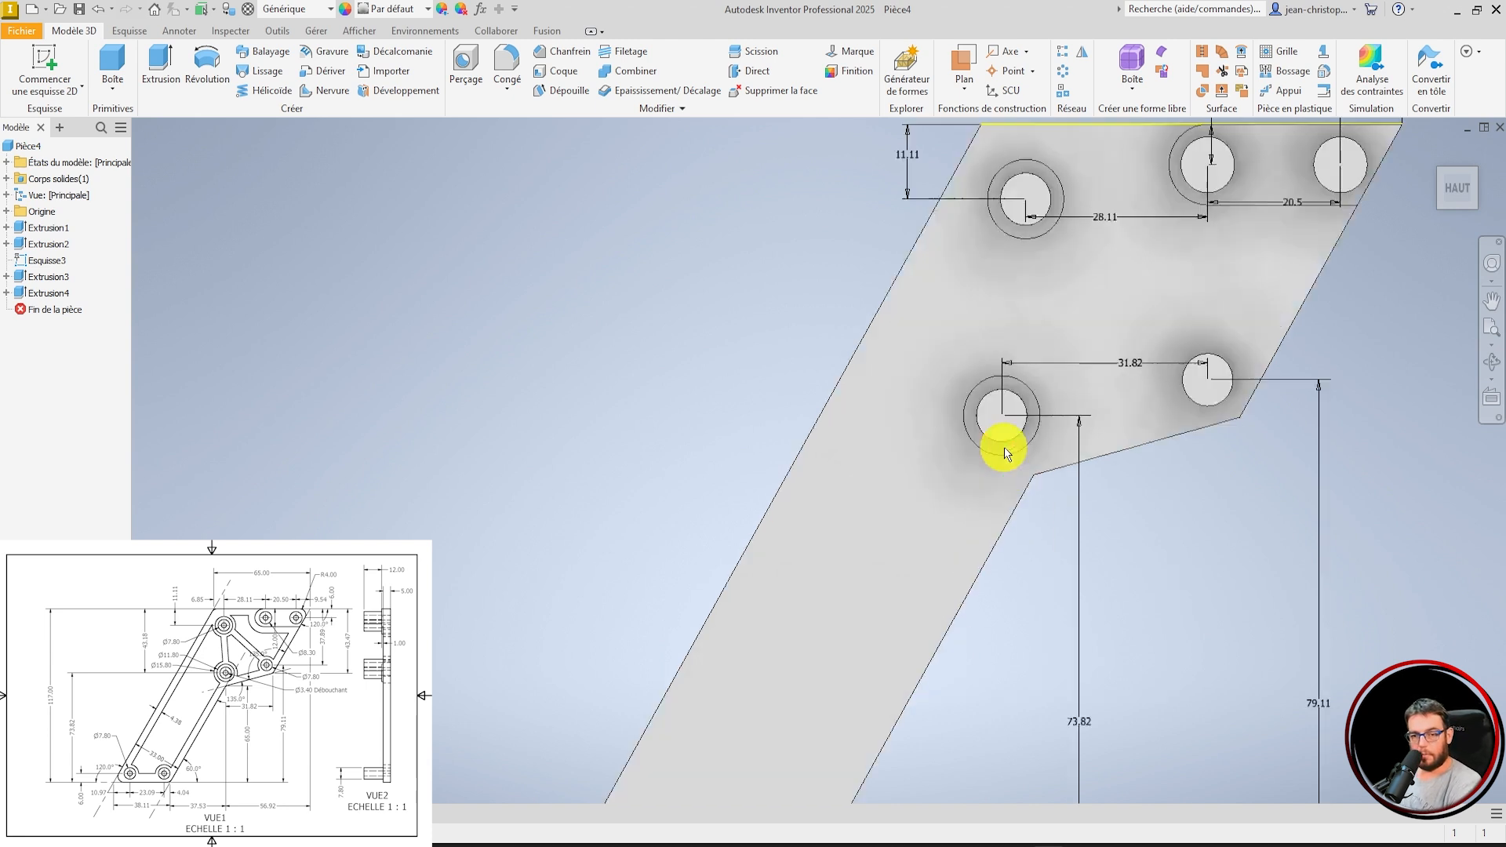
pyautogui.scroll(2, 972, 548)
pyautogui.click(973, 554)
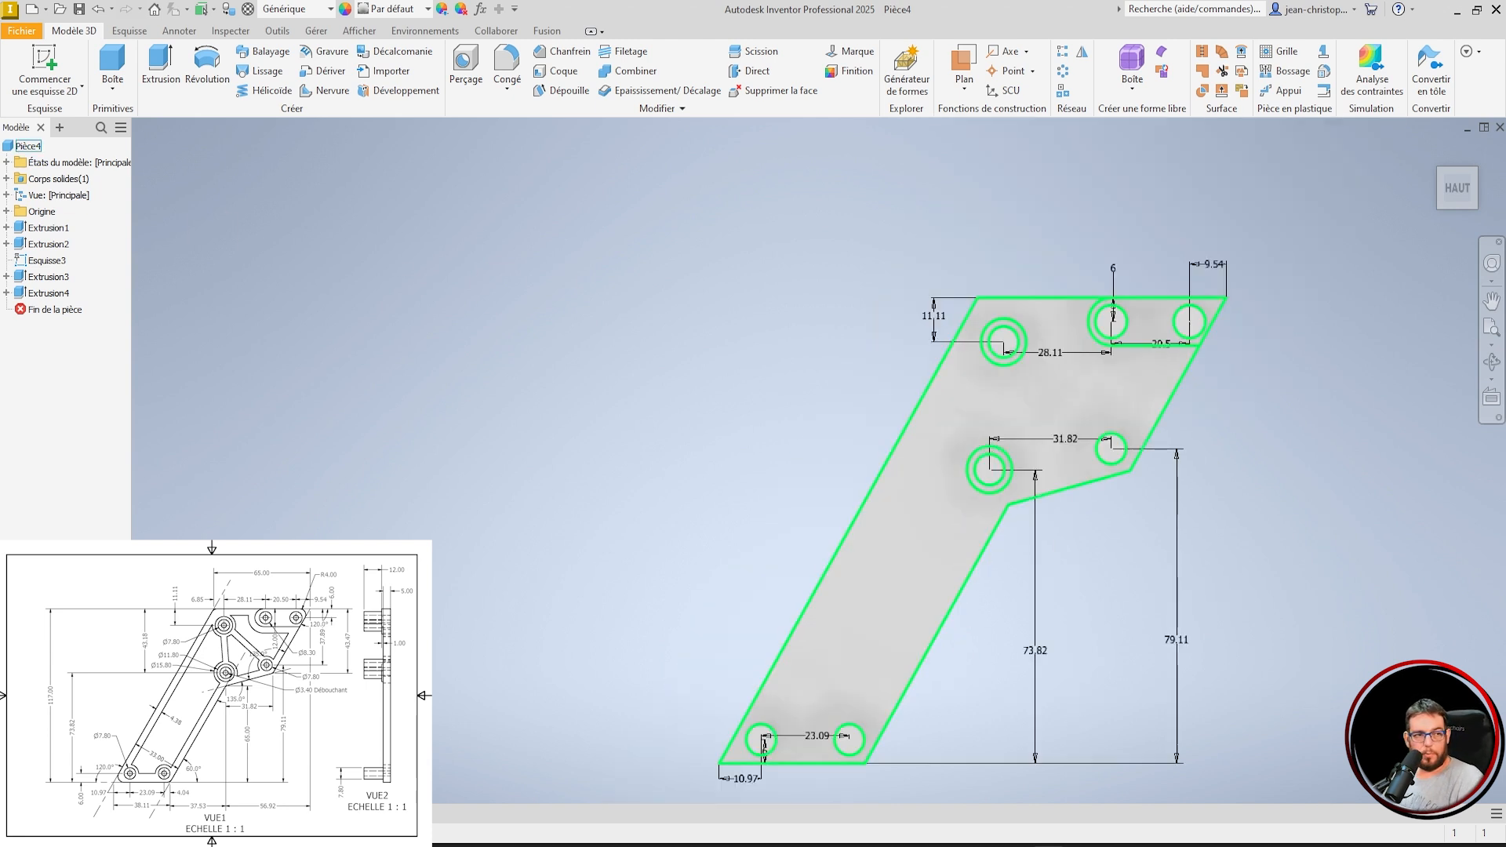
# Start a new sketch on the plate's upper face and project the face's outline into it.
pyautogui.click(47, 55)
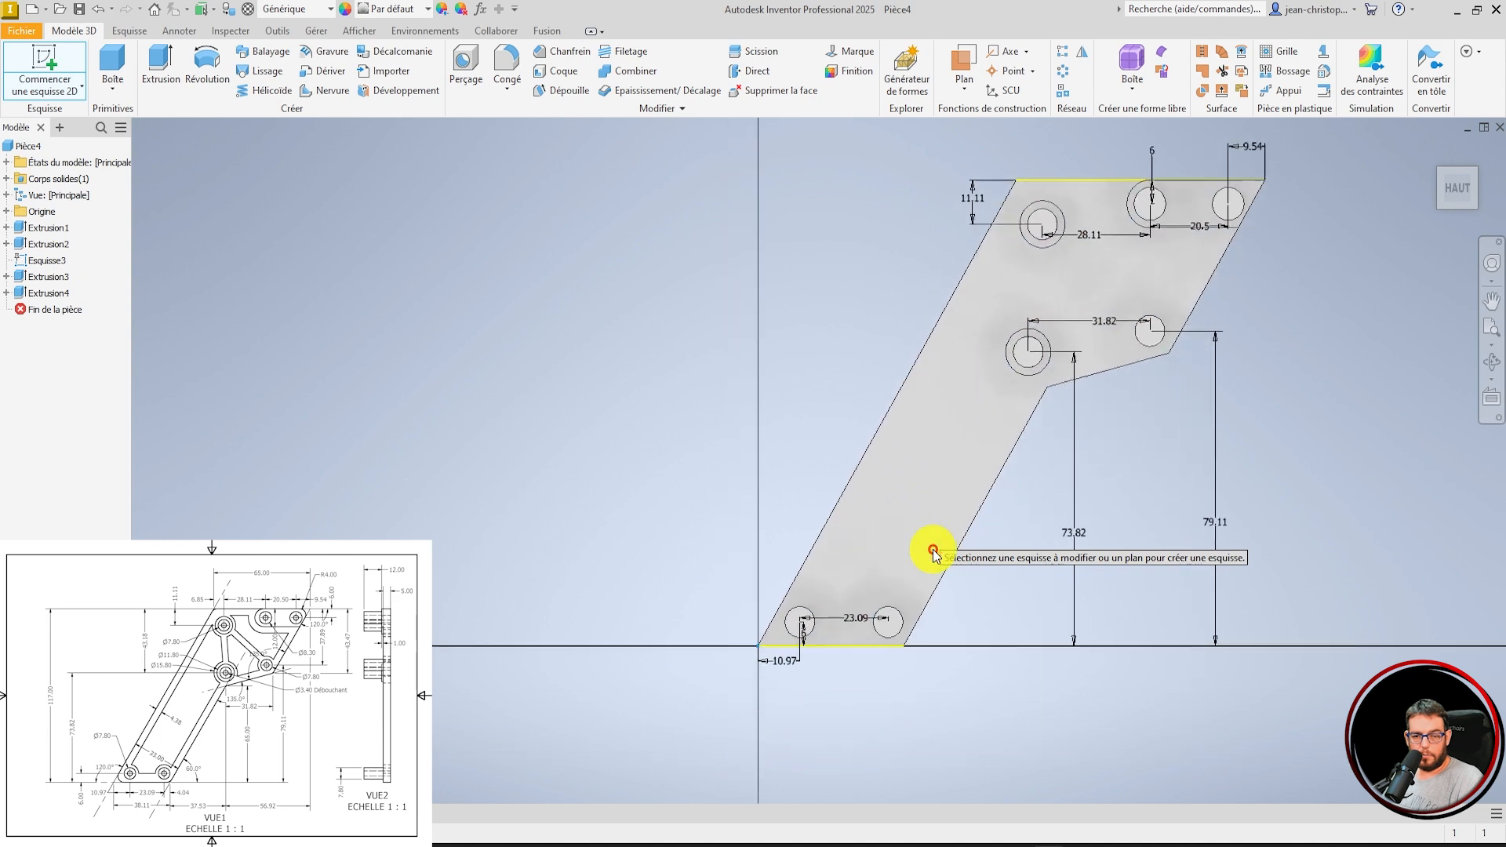
pyautogui.click(1013, 564)
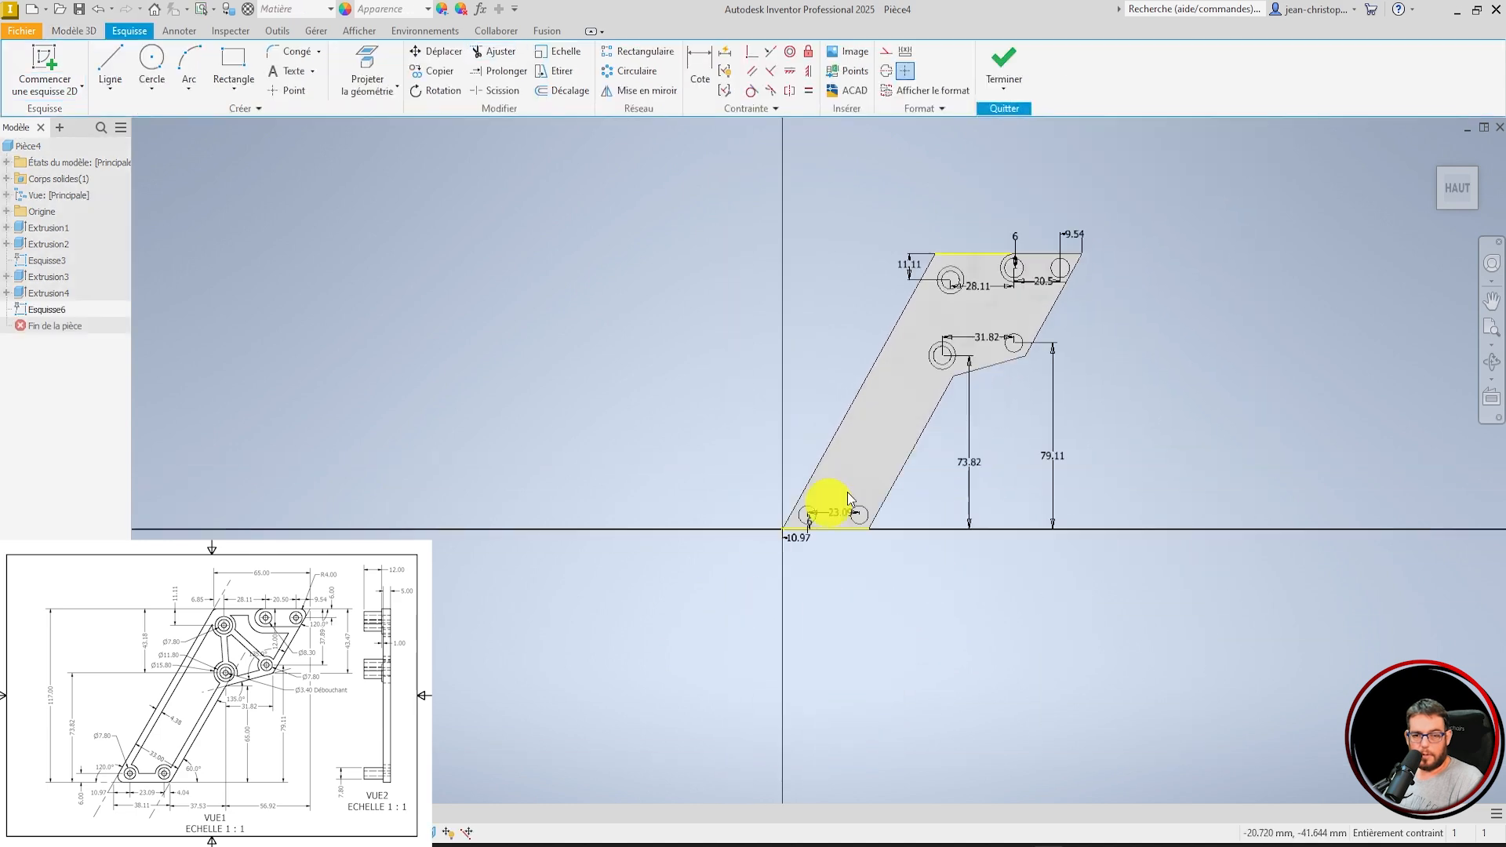
pyautogui.click(375, 57)
pyautogui.click(964, 416)
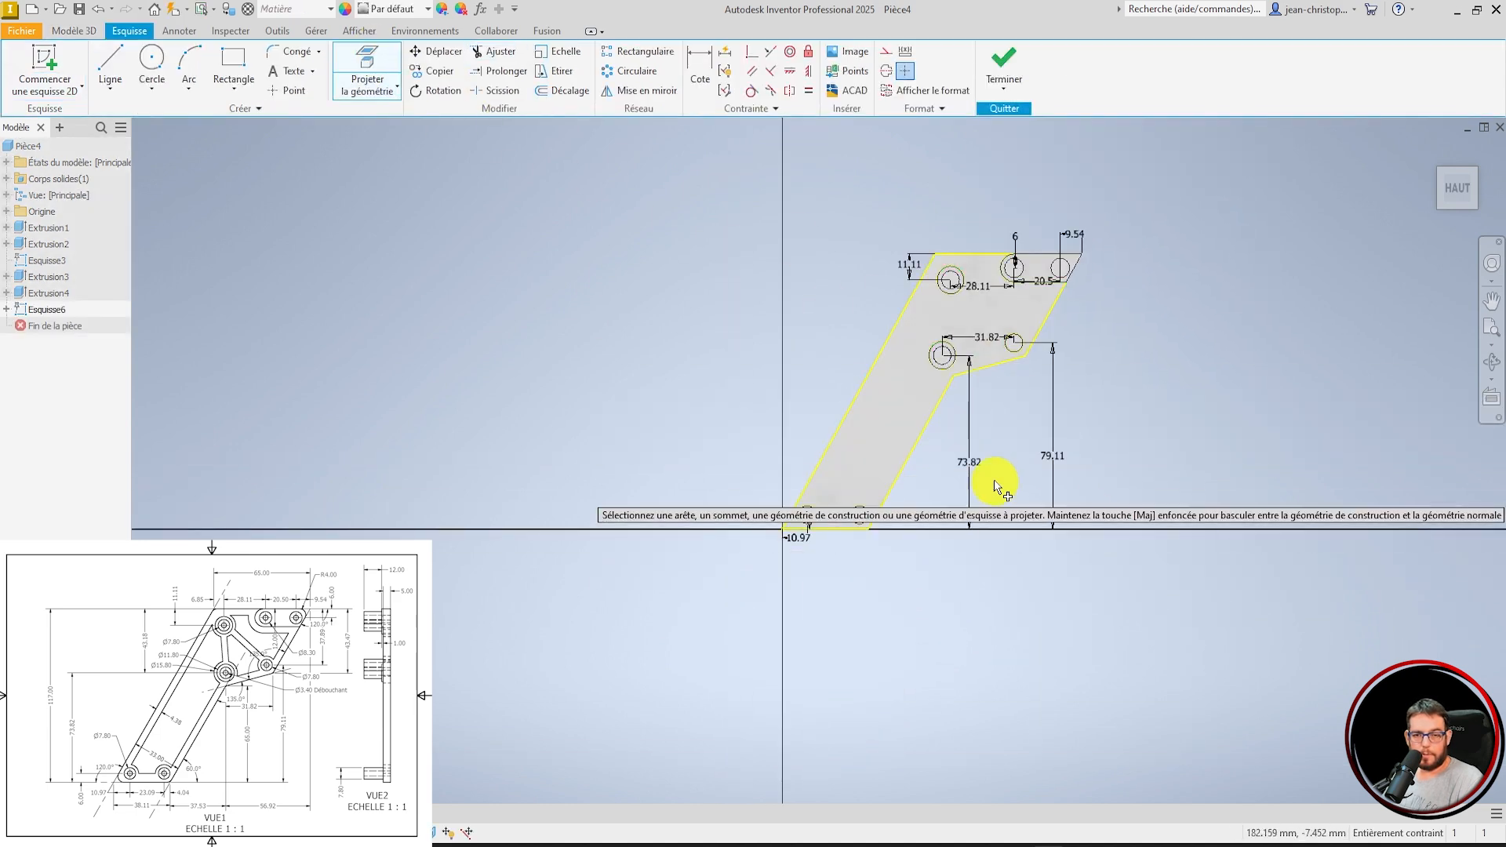
# Offset the projected plate outline 5 mm inward.
pyautogui.scroll(3, 1002, 481)
pyautogui.scroll(-3, 1002, 481)
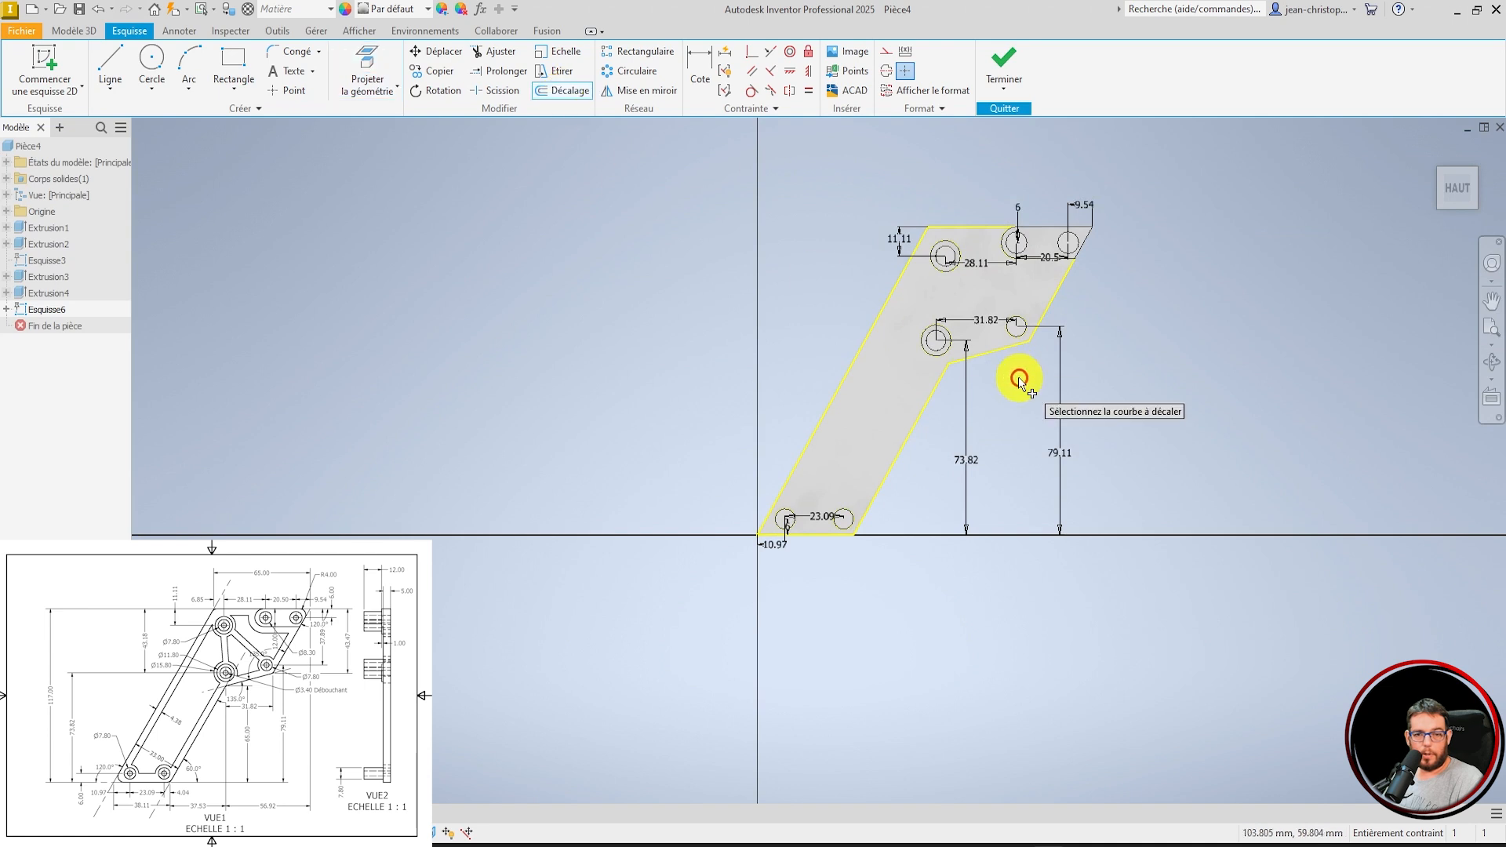
pyautogui.click(868, 338)
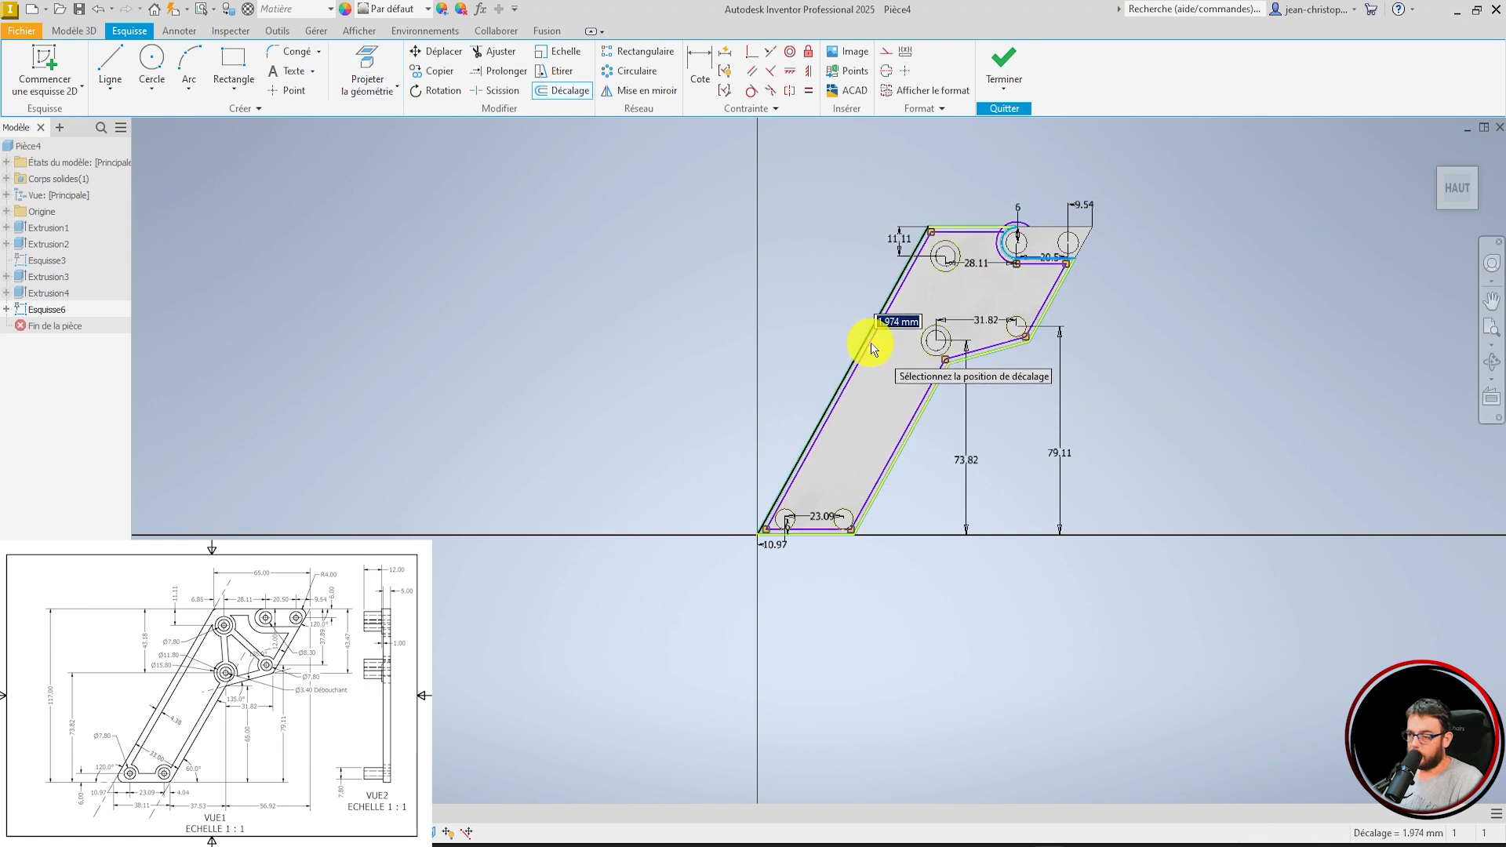
pyautogui.write('5')
pyautogui.press('Return')
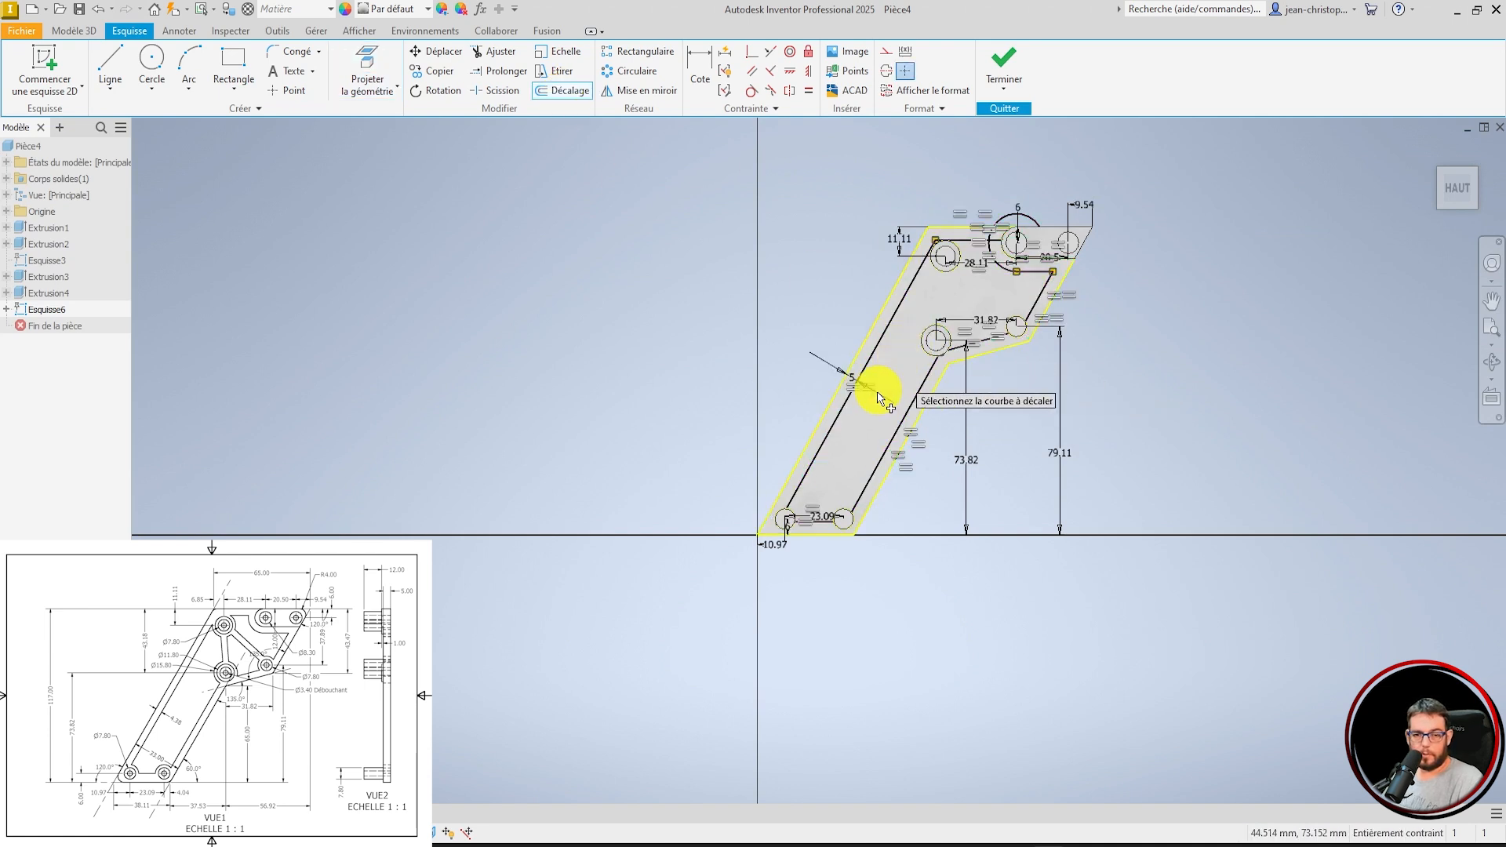
# Offset the 11.8 mm circle around the inner-bend boss 2 mm outward.
pyautogui.scroll(3, 969, 396)
pyautogui.scroll(-3, 1009, 370)
pyautogui.scroll(4, 1002, 504)
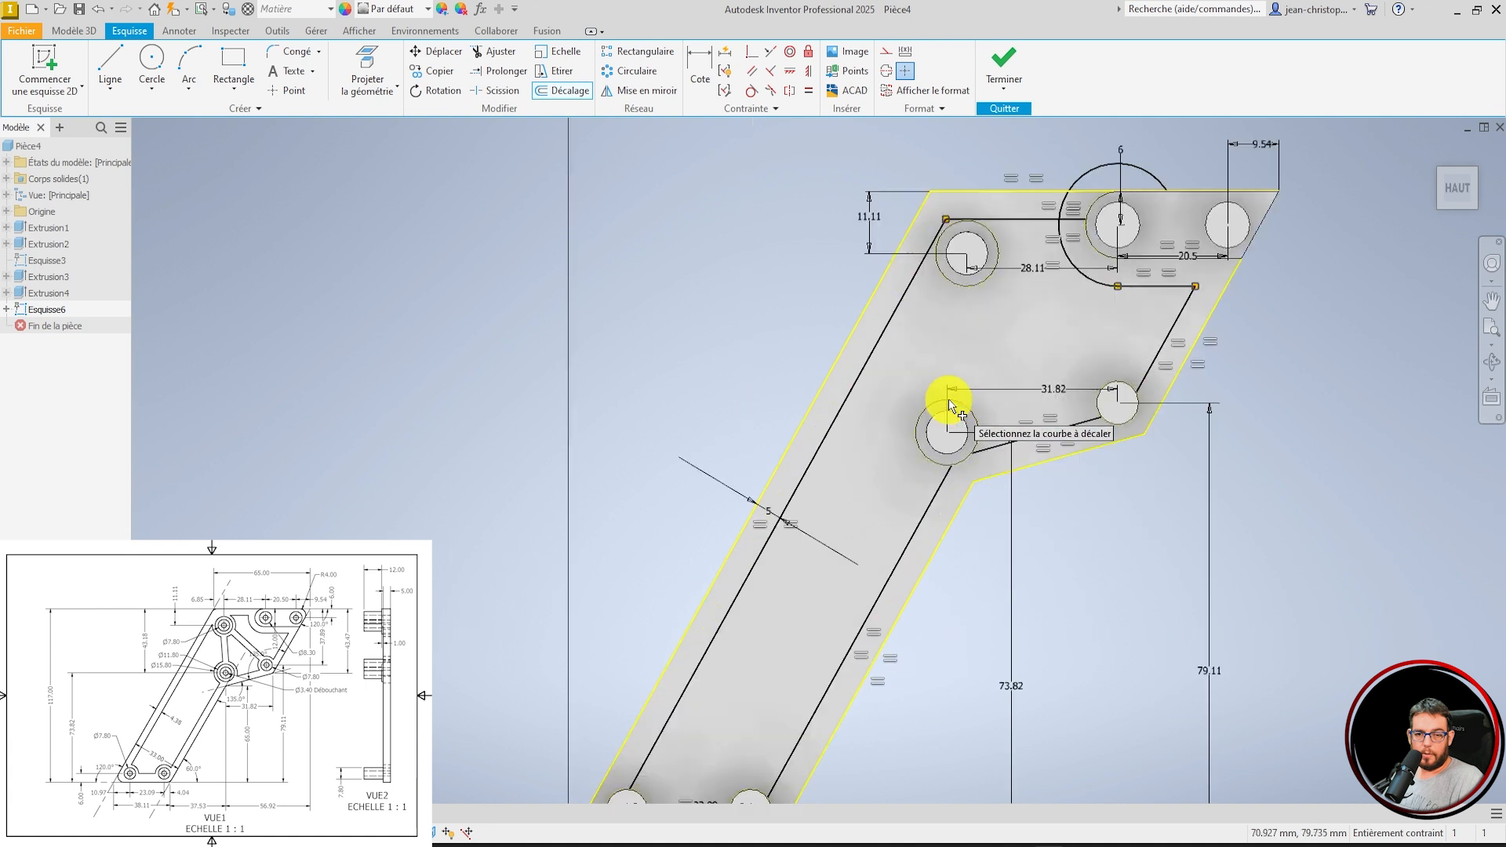
pyautogui.scroll(3, 971, 412)
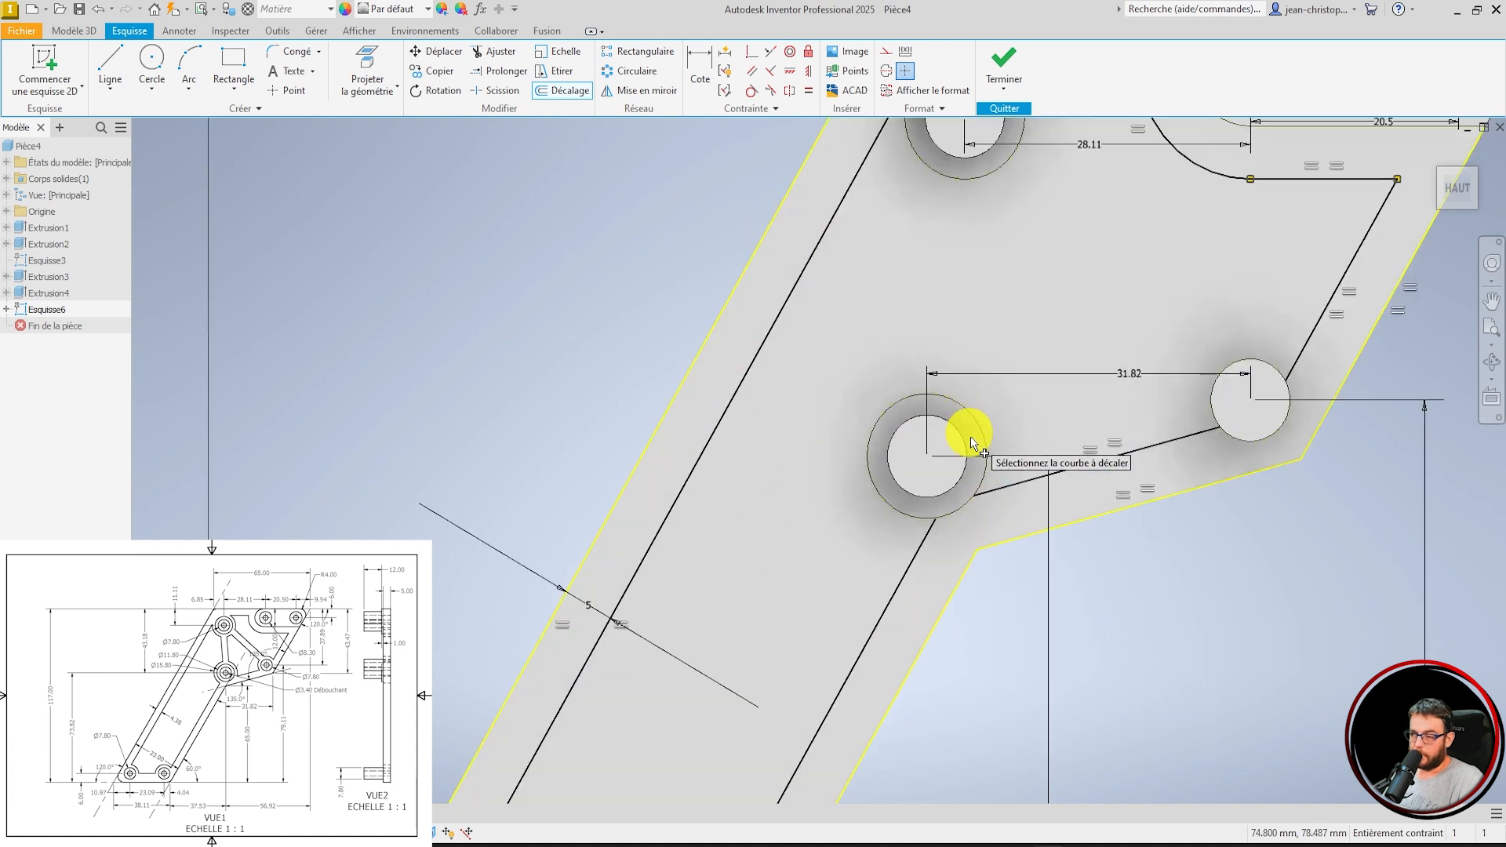
pyautogui.click(971, 424)
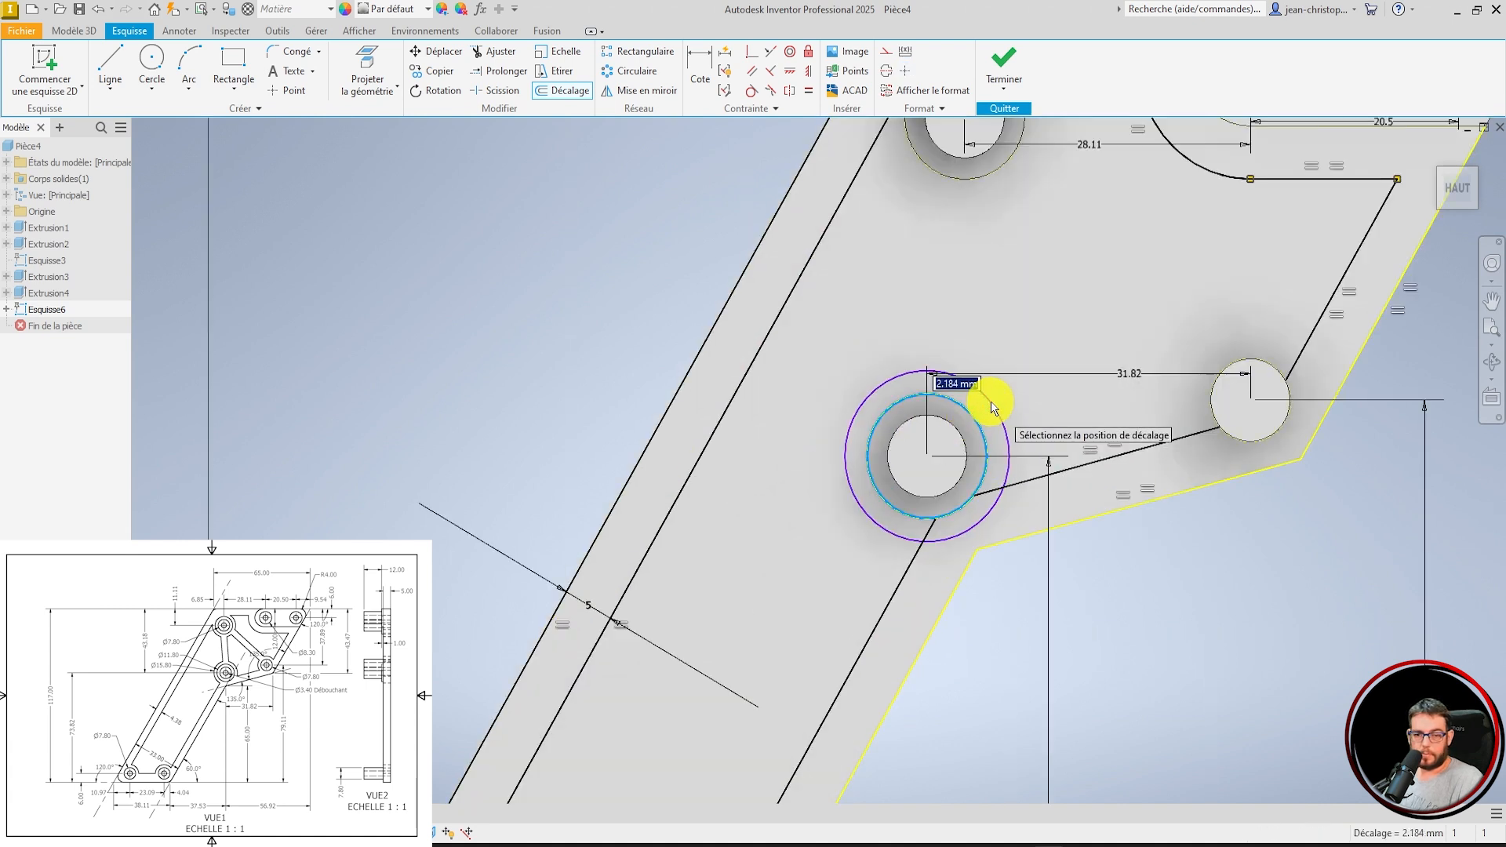
pyautogui.press('Return')
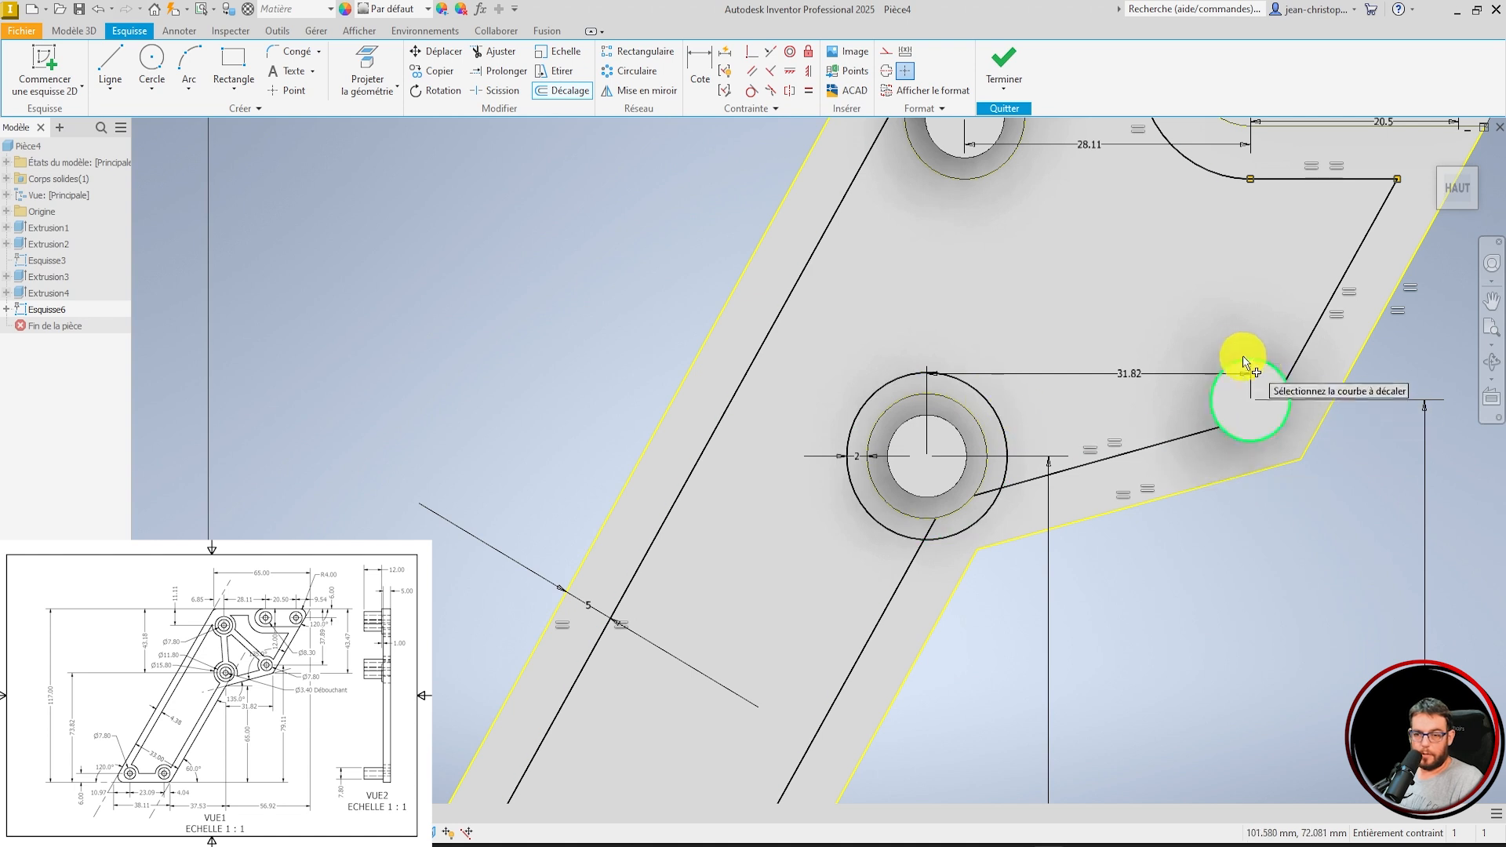
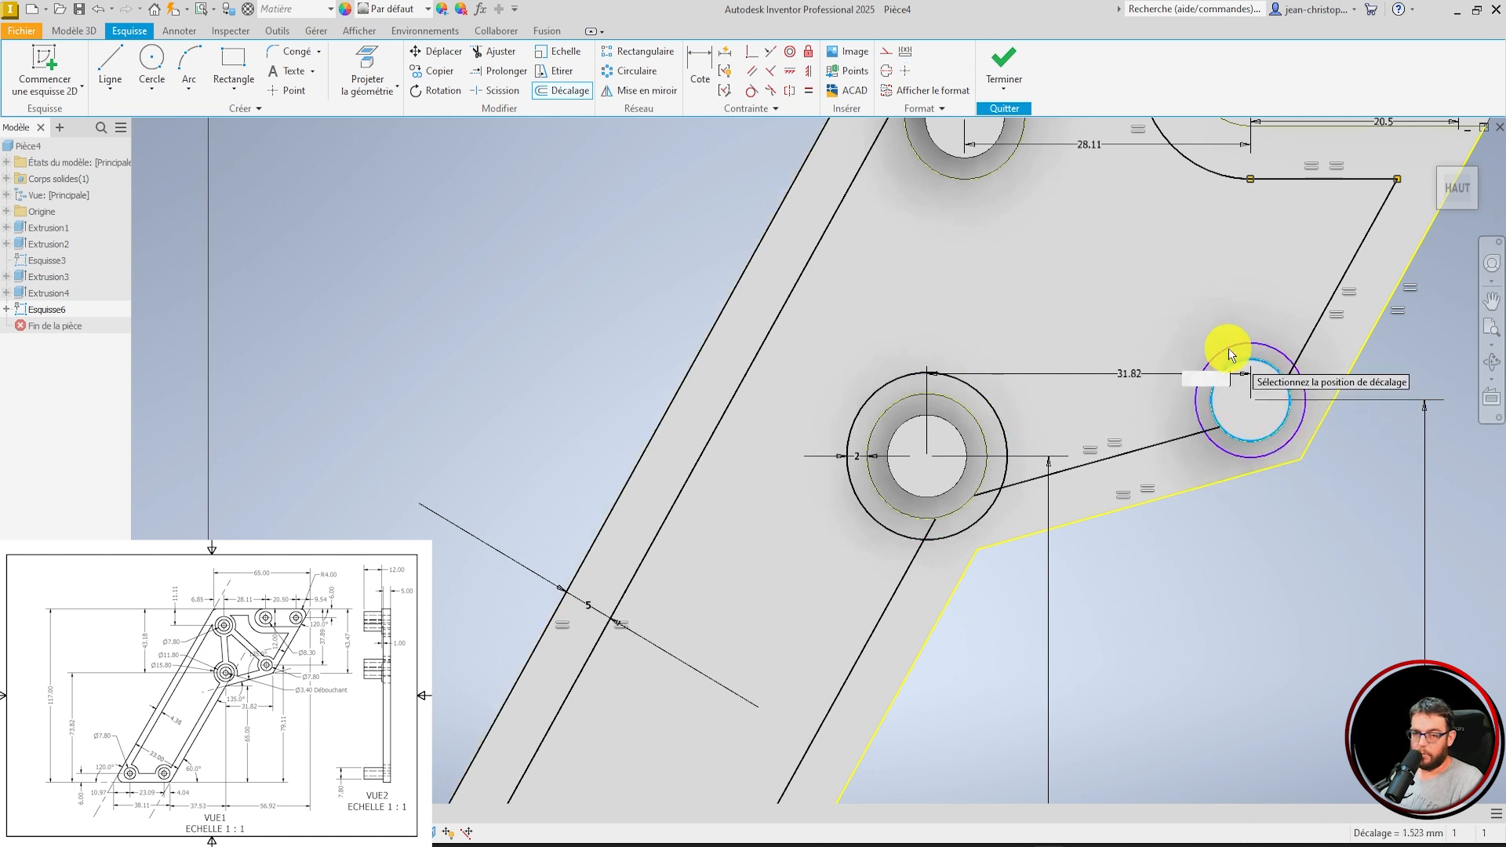
# Offset the boss circle near the right-hand bend and the 11.8 mm circle at the upper-left boss 2 mm outward each.
pyautogui.write('2')
pyautogui.press('Return')
pyautogui.scroll(-2, 1097, 300)
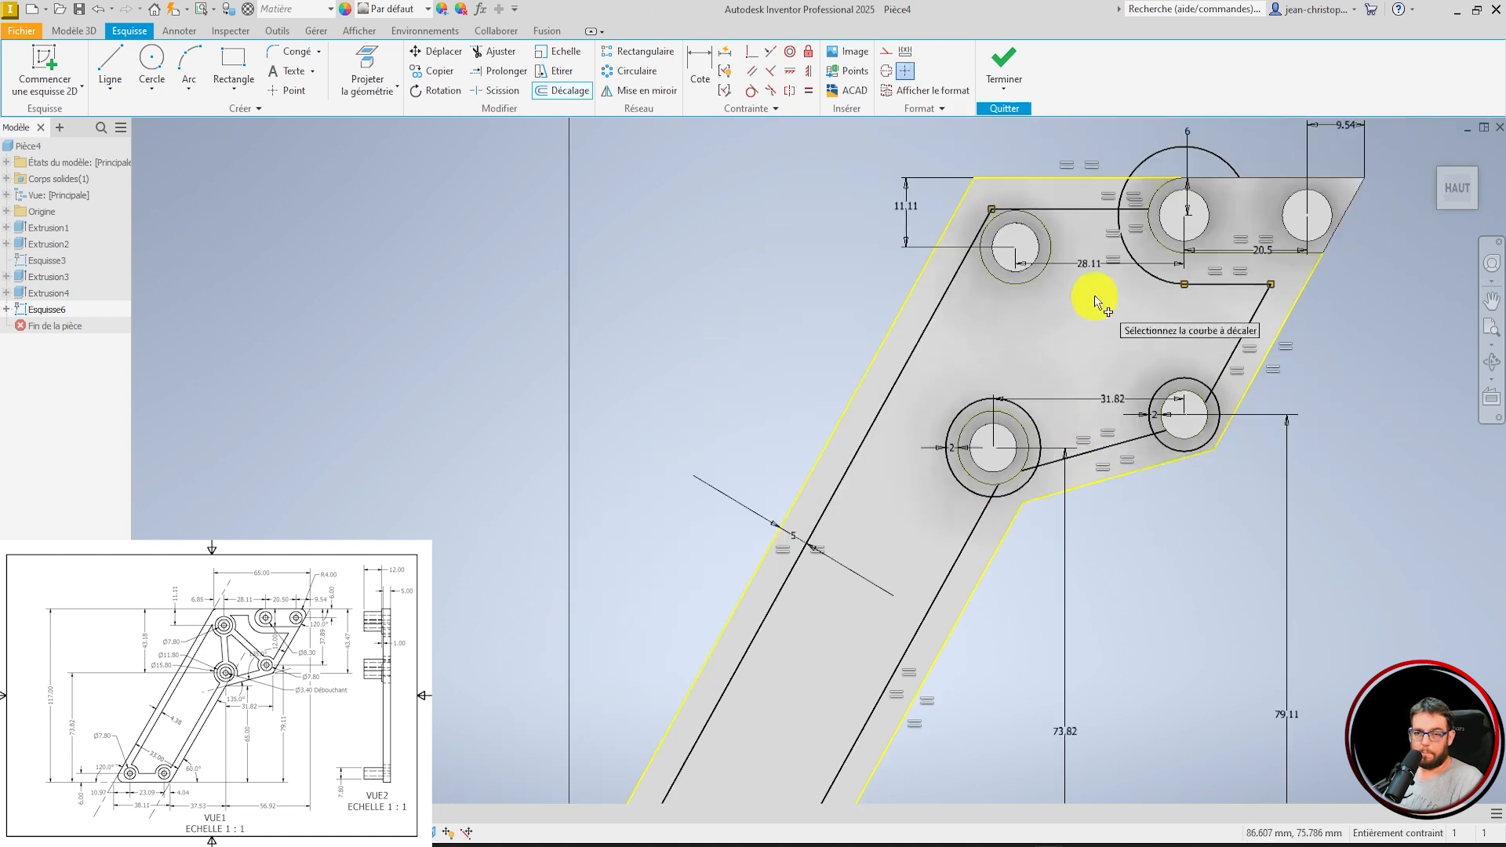
pyautogui.click(1042, 278)
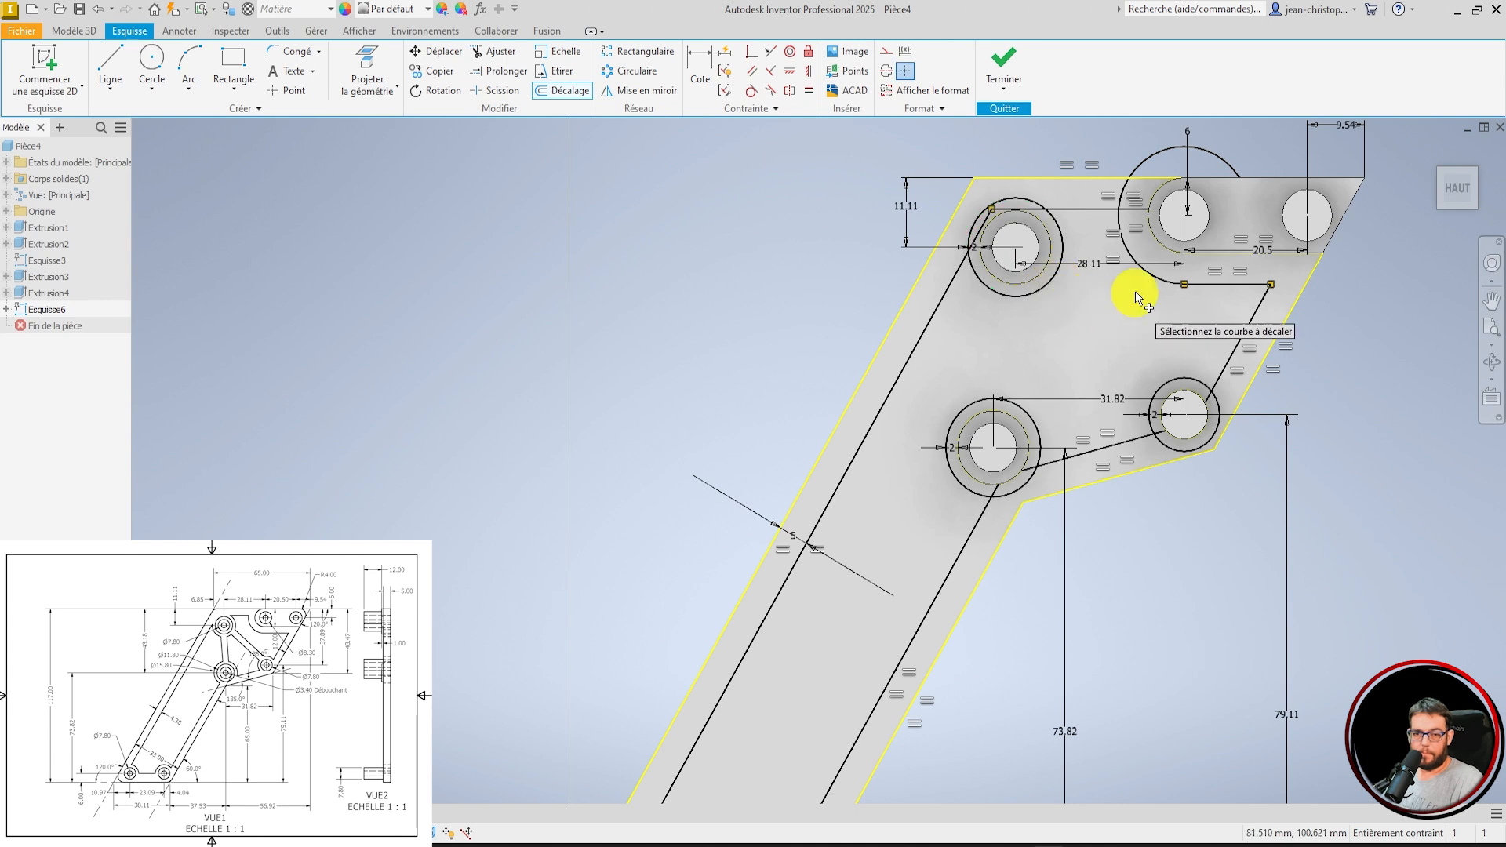
# Offset the circles of the two bosses at the plate's lower end 2 mm outward each.
pyautogui.scroll(-3, 1093, 497)
pyautogui.scroll(4, 953, 484)
pyautogui.click(939, 528)
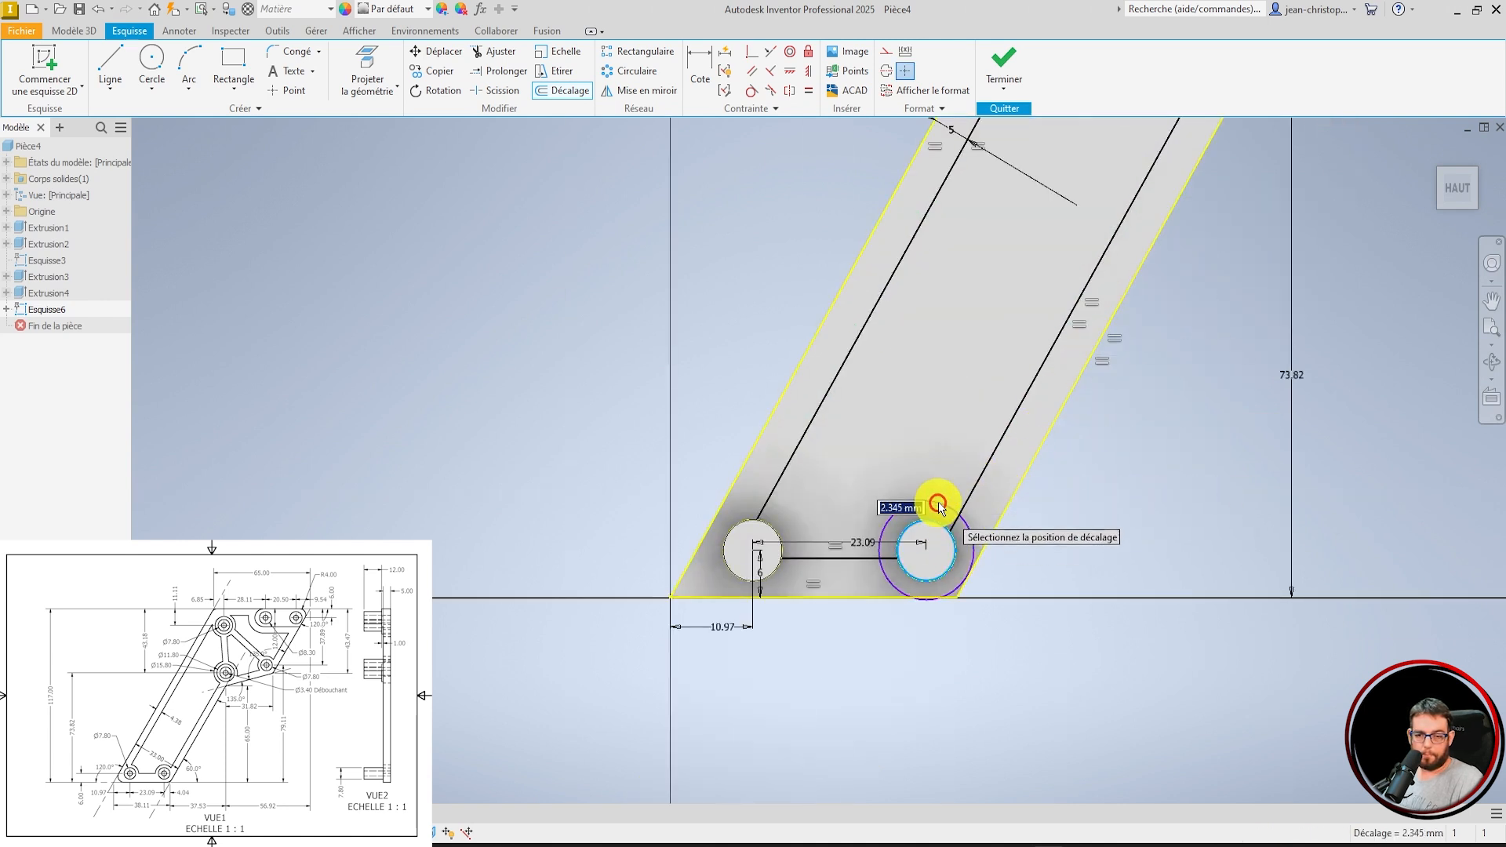
pyautogui.write('2')
pyautogui.press('Return')
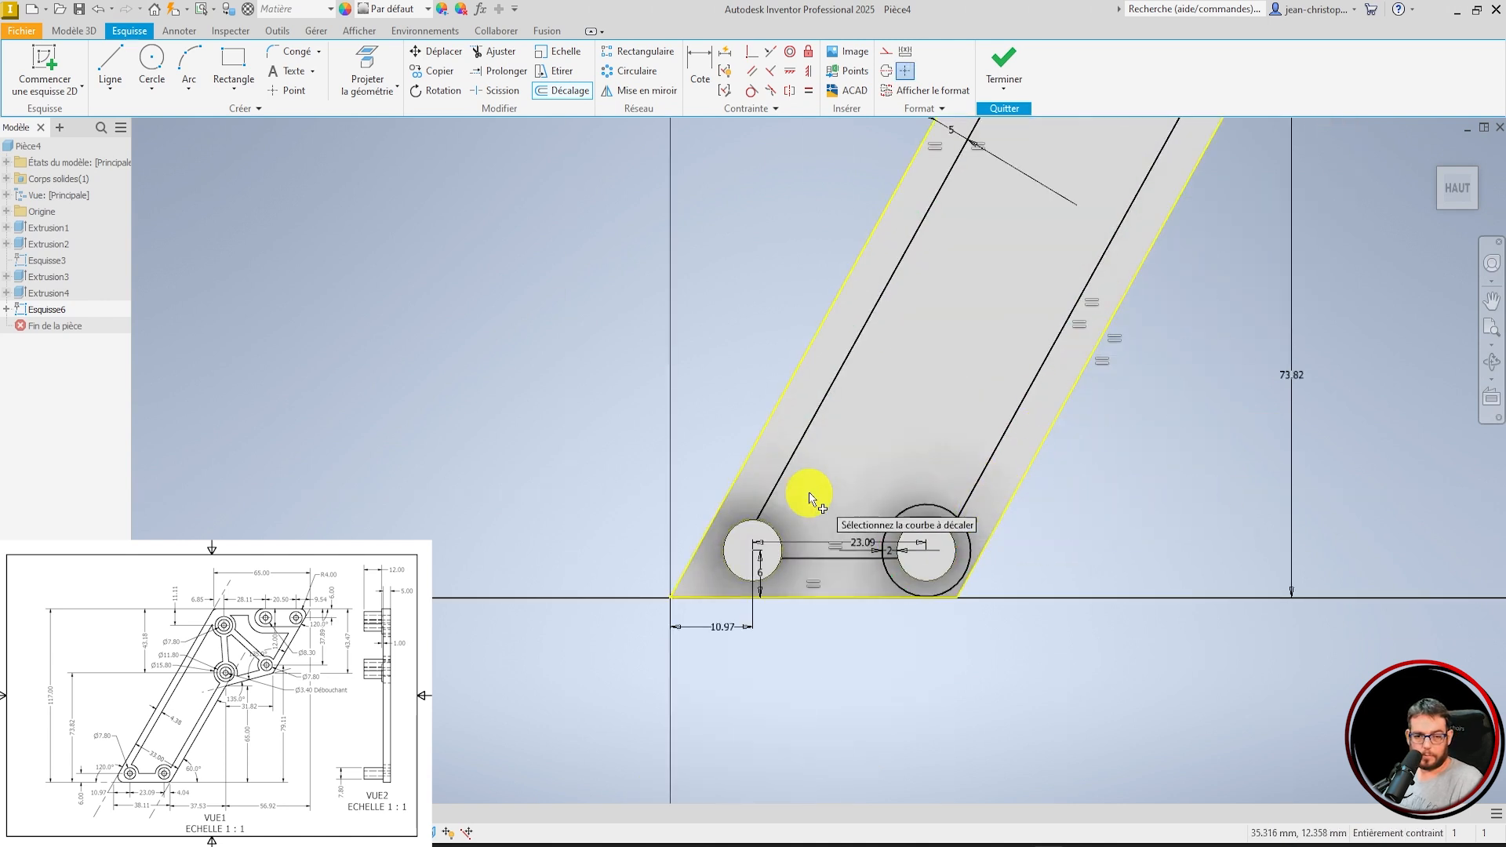
pyautogui.click(770, 528)
pyautogui.write('2')
pyautogui.press('Return')
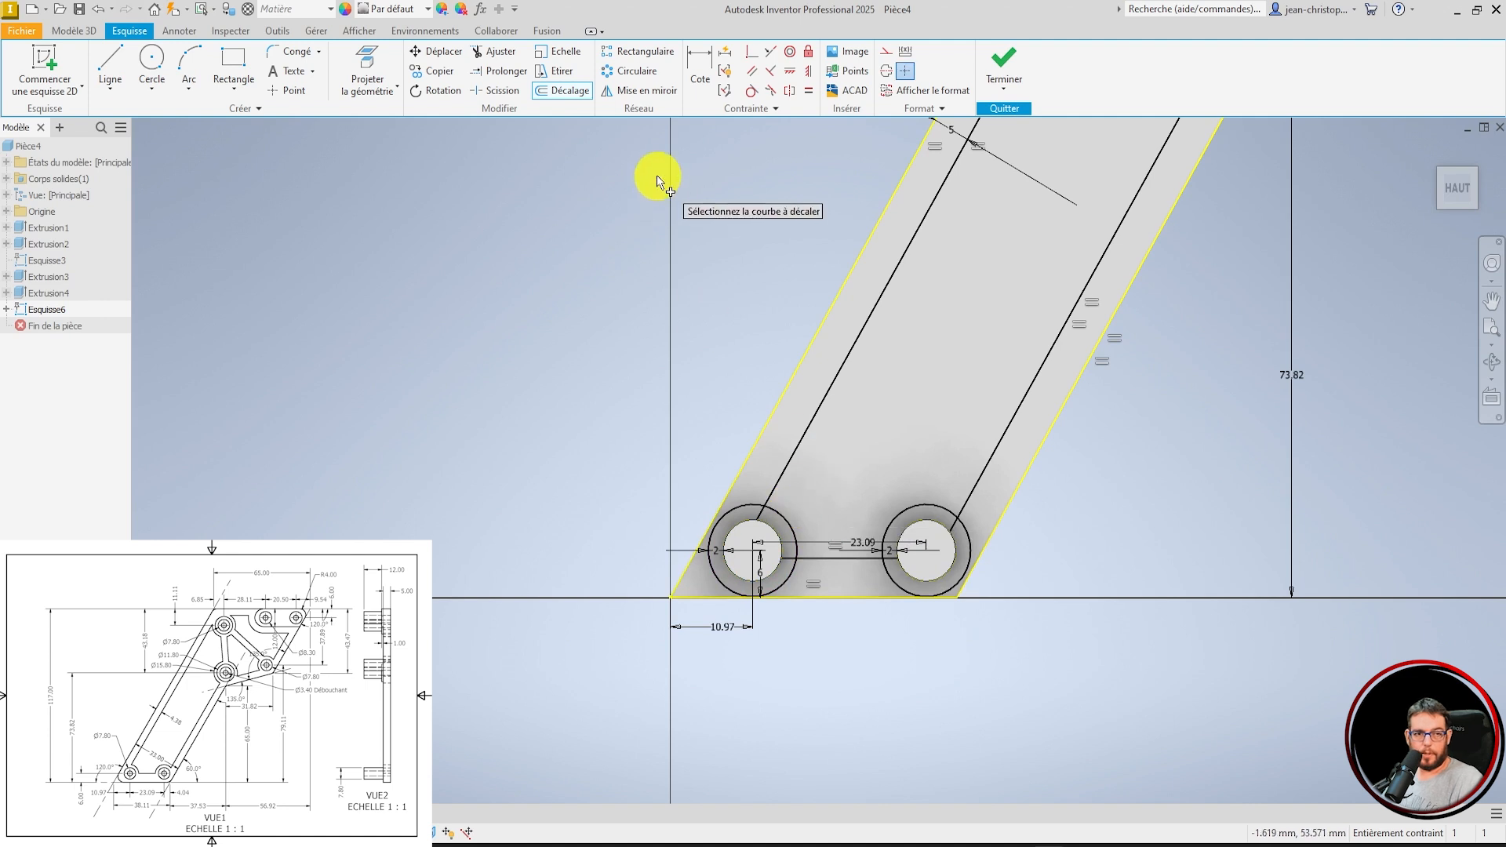
# Trim the pocket outline around the two lower-end bosses, keeping only the clearance arcs facing the pocket and removing leftover line pieces.
pyautogui.click(482, 50)
pyautogui.scroll(3, 791, 560)
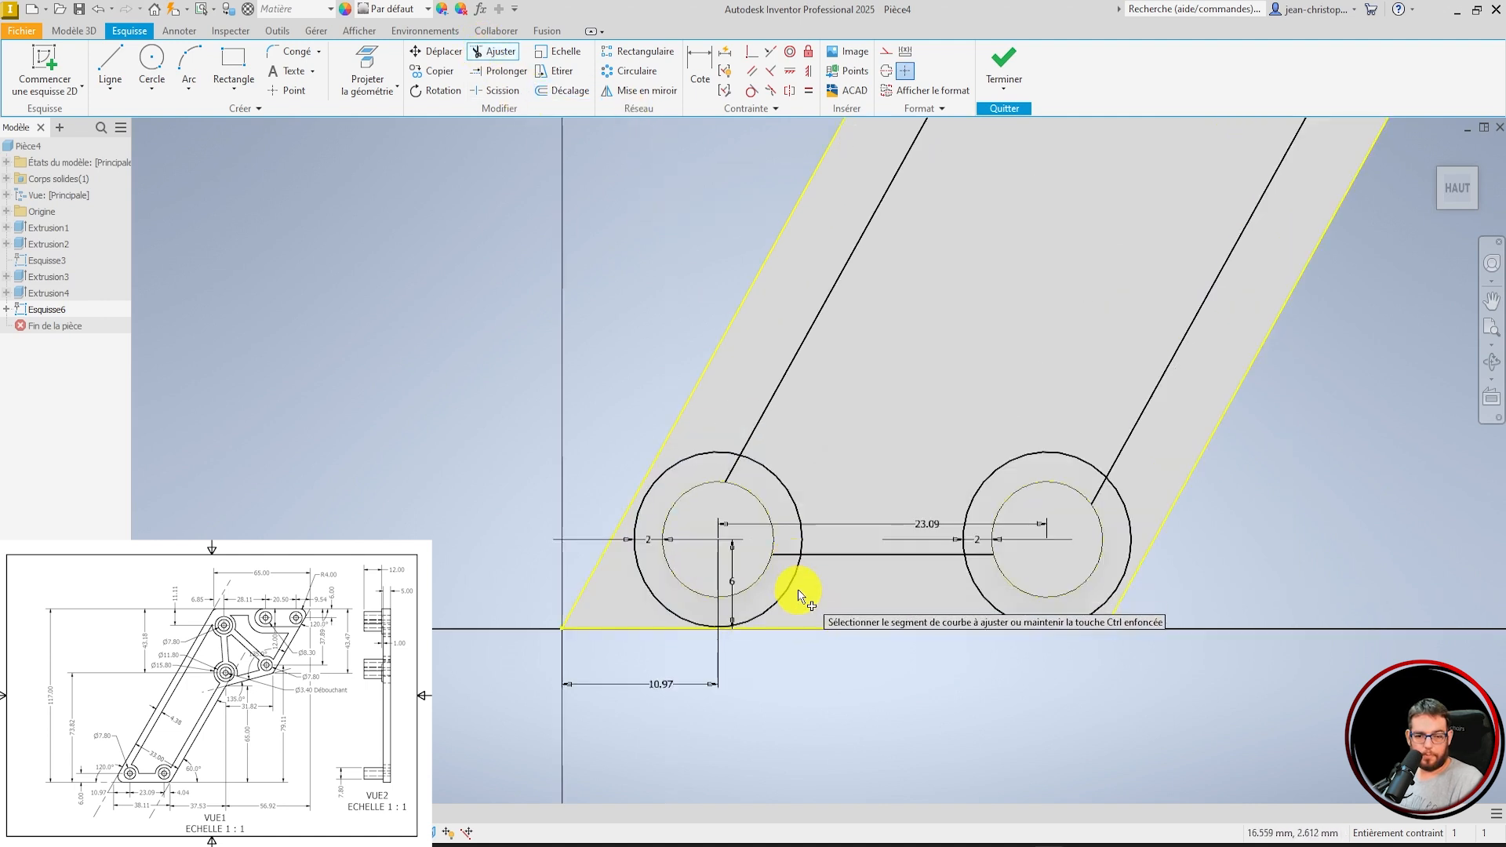
pyautogui.click(791, 594)
pyautogui.click(782, 556)
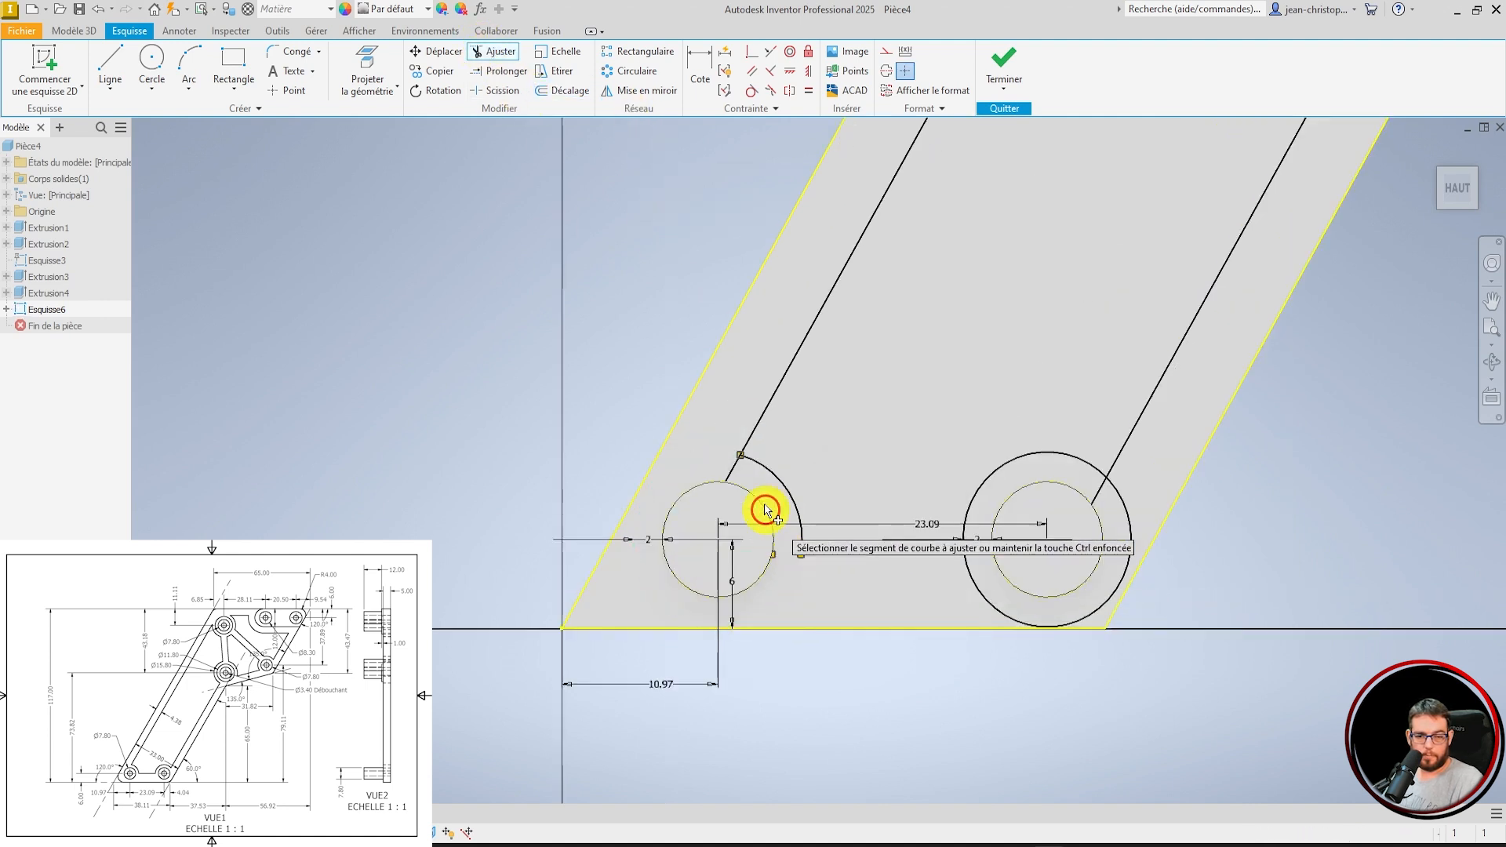
pyautogui.click(726, 477)
pyautogui.click(990, 631)
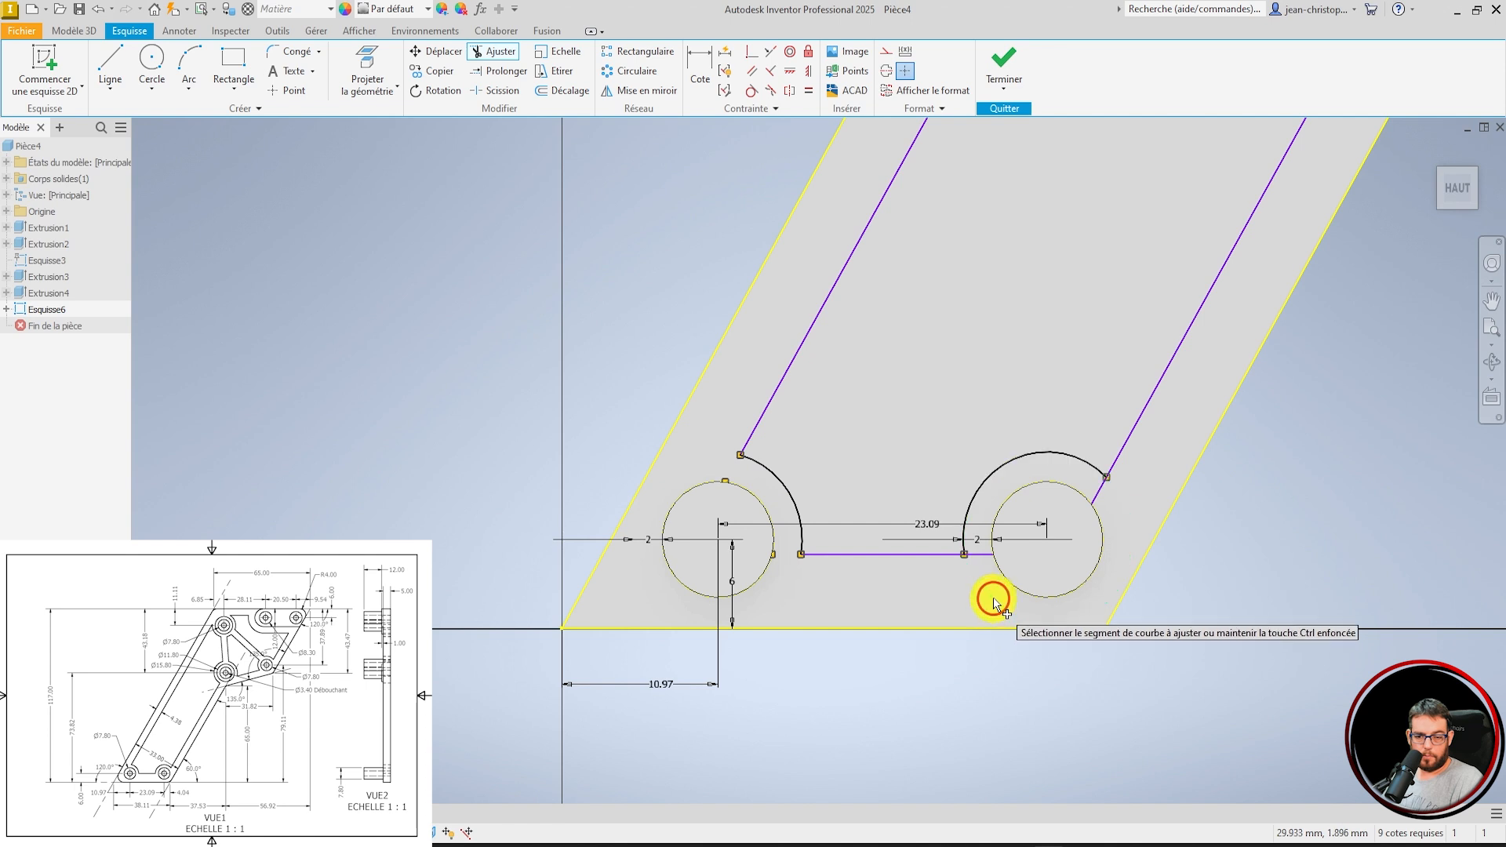
pyautogui.click(990, 562)
pyautogui.click(1095, 491)
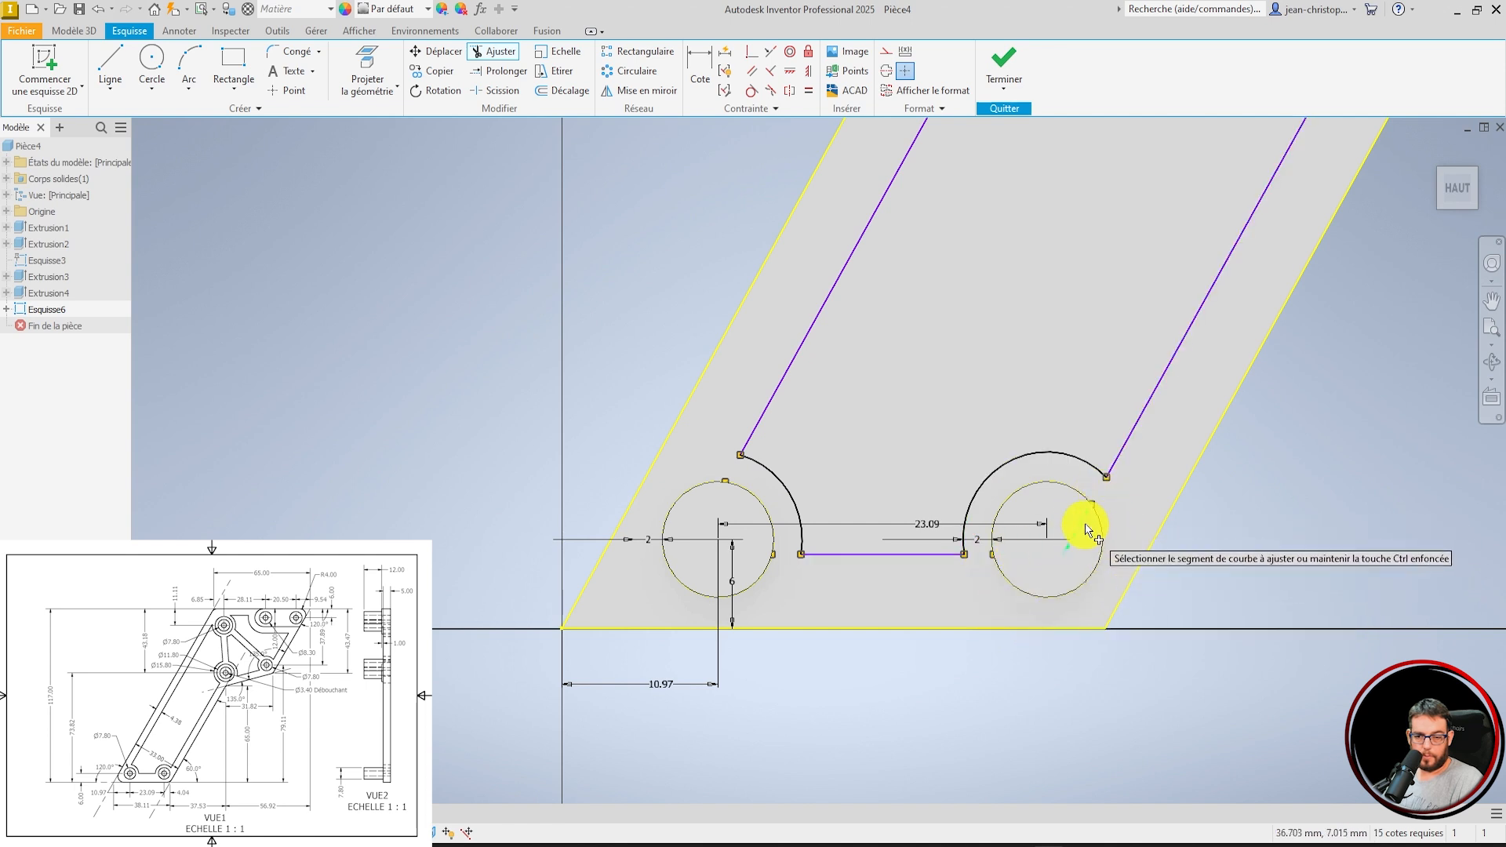
pyautogui.click(992, 560)
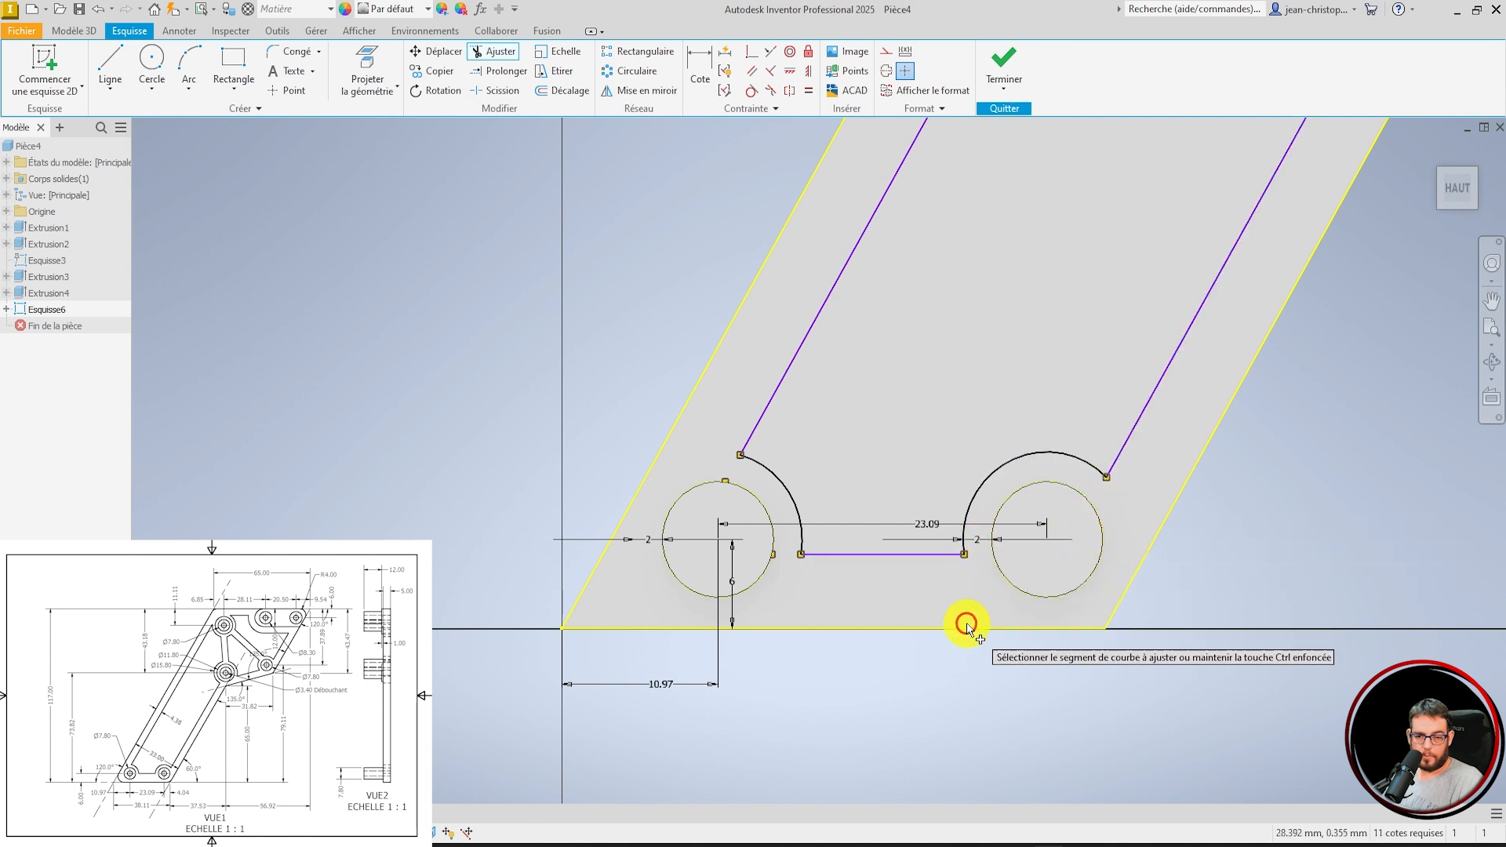
pyautogui.click(771, 557)
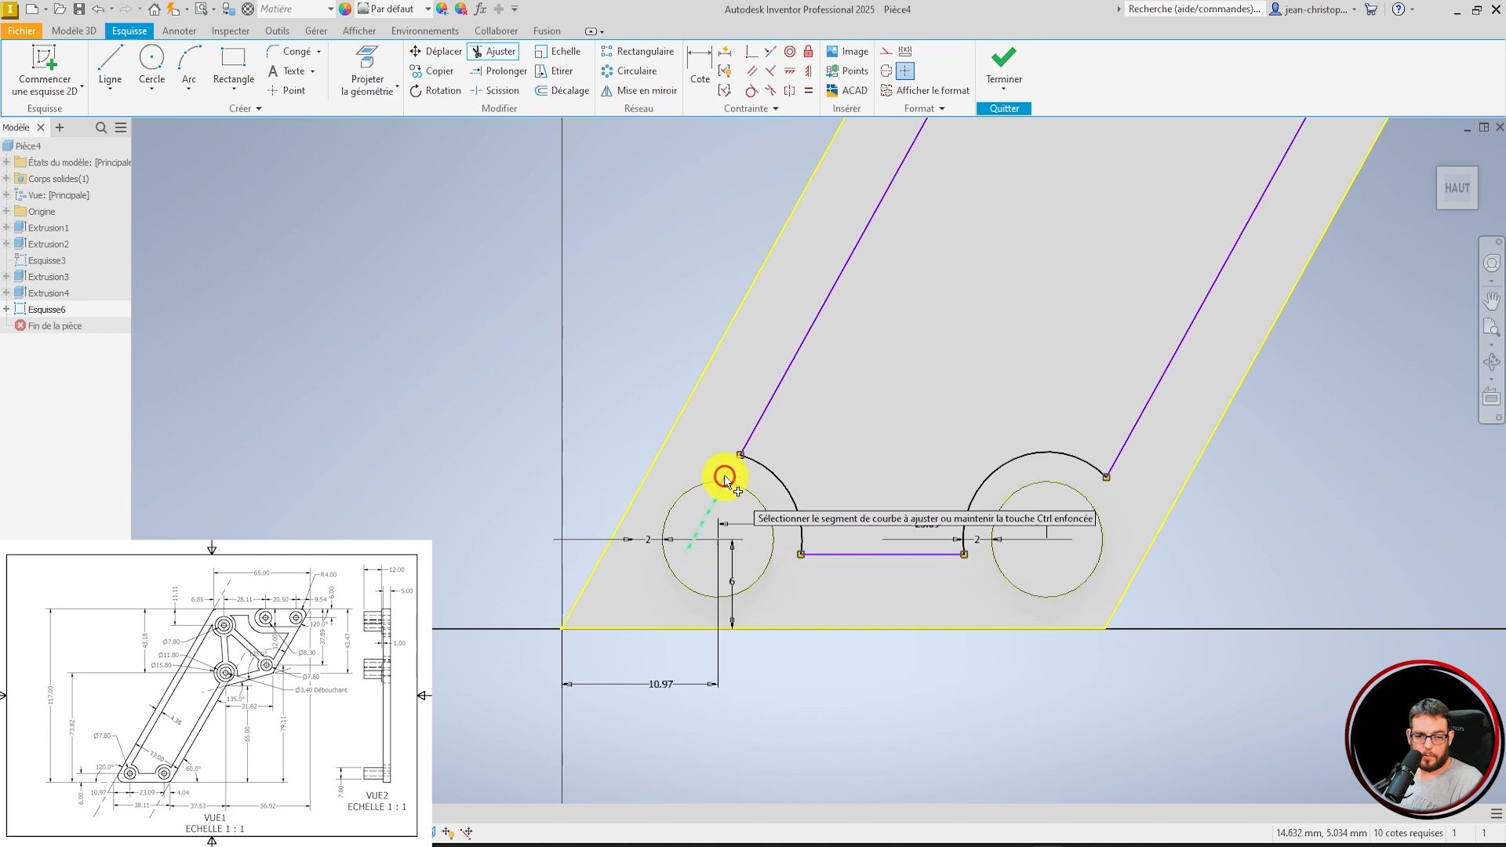
# Trim the ends of the two outline segments inside the clearance circle of the inner-bend boss.
pyautogui.scroll(-3, 824, 615)
pyautogui.scroll(-4, 1009, 386)
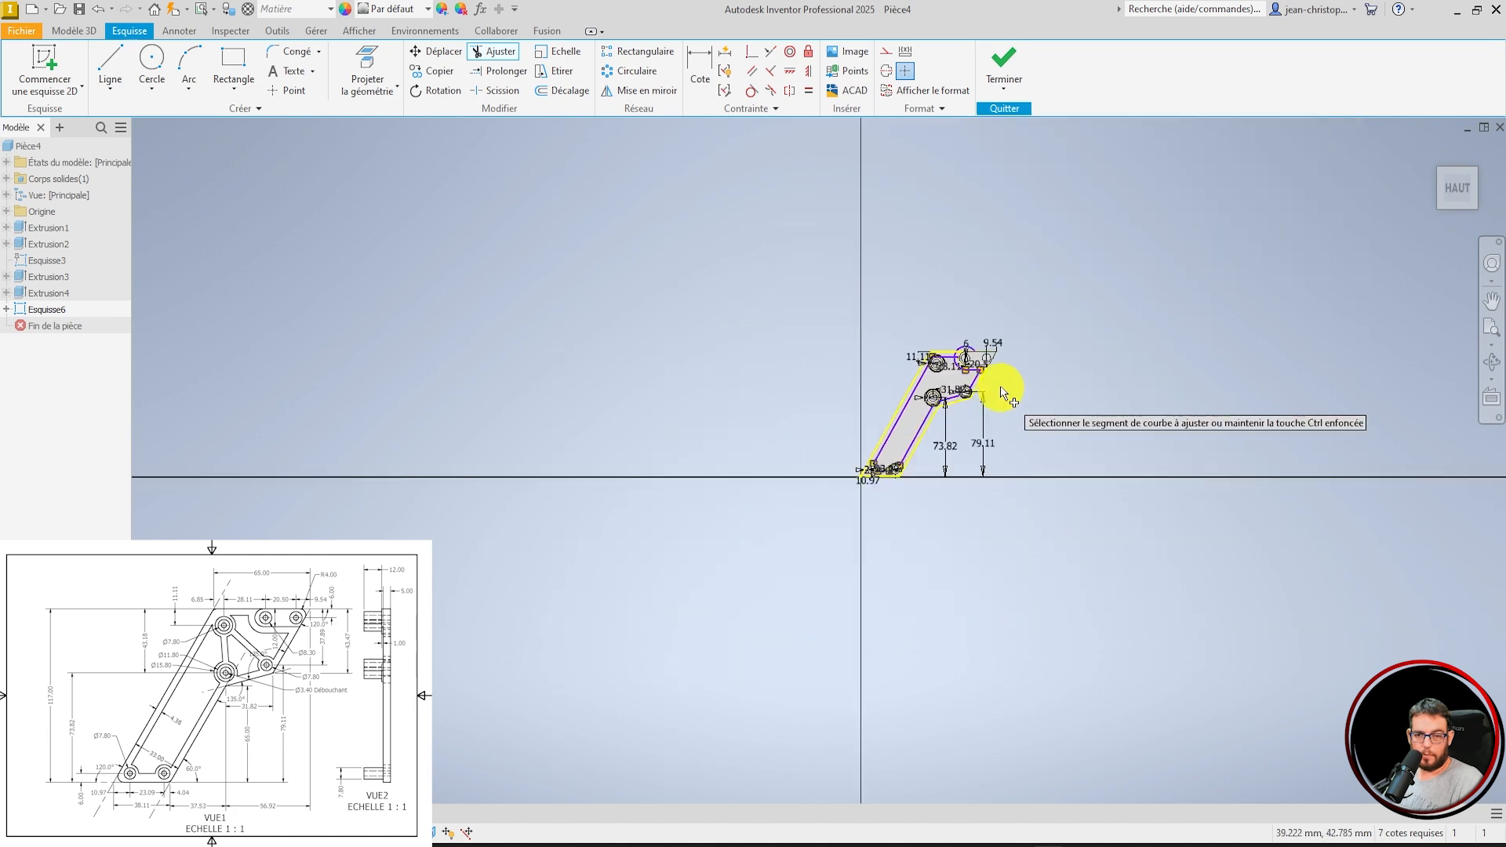
pyautogui.scroll(8, 783, 480)
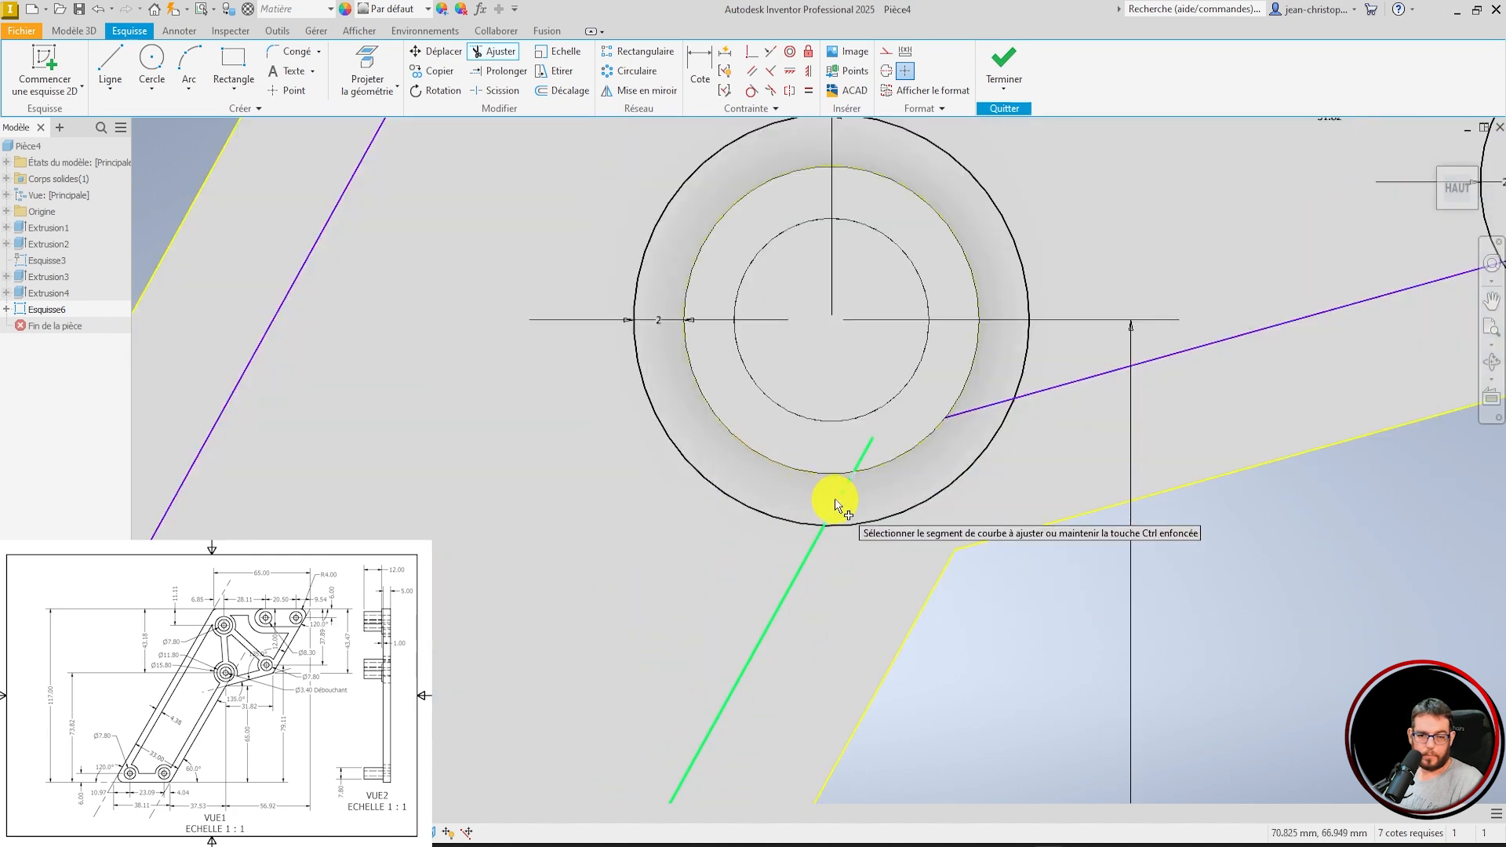
pyautogui.click(837, 506)
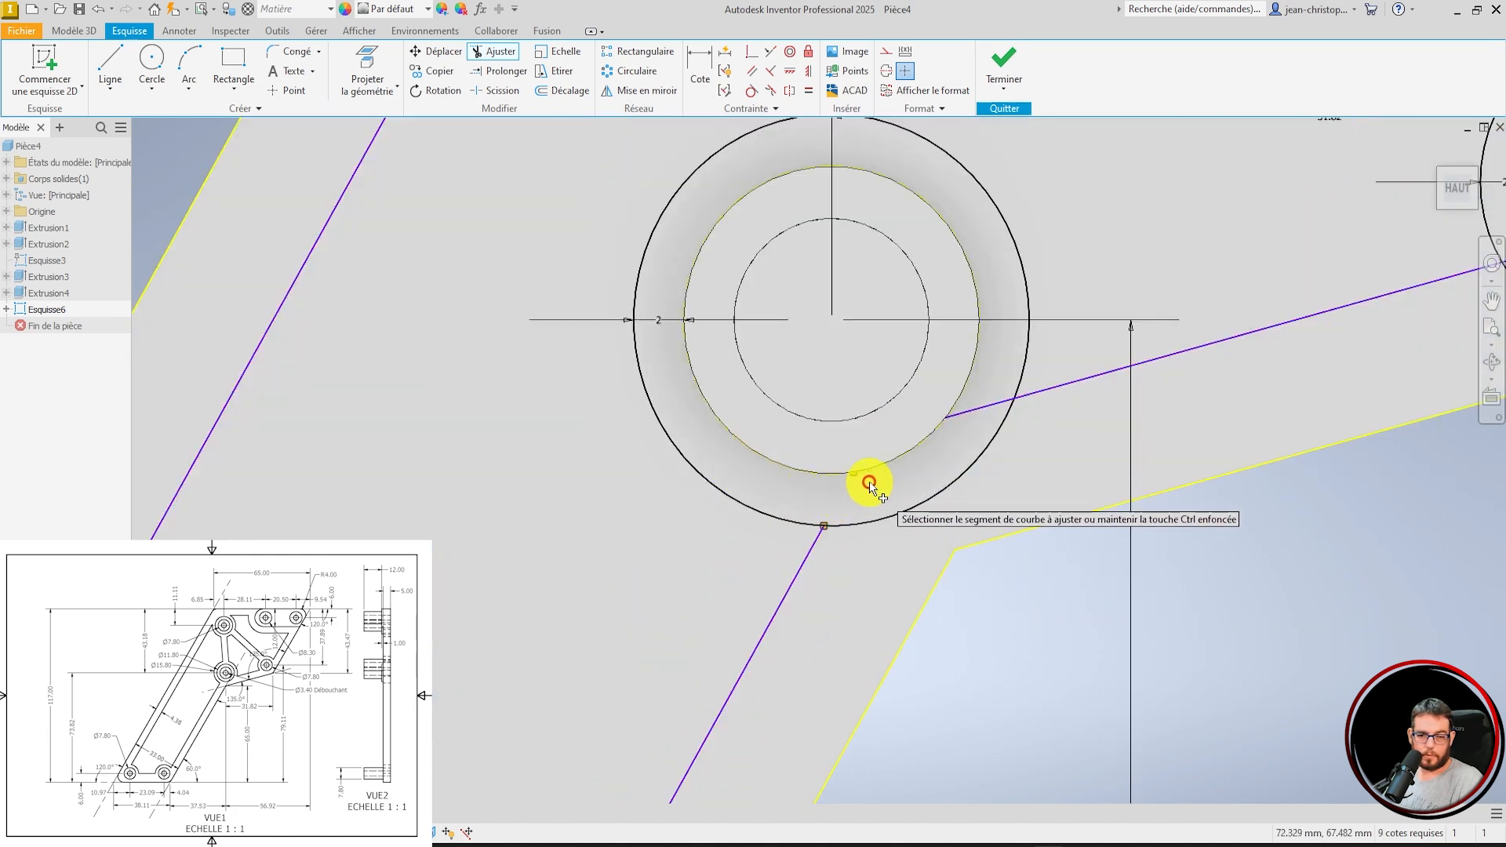
pyautogui.click(910, 432)
pyautogui.click(968, 410)
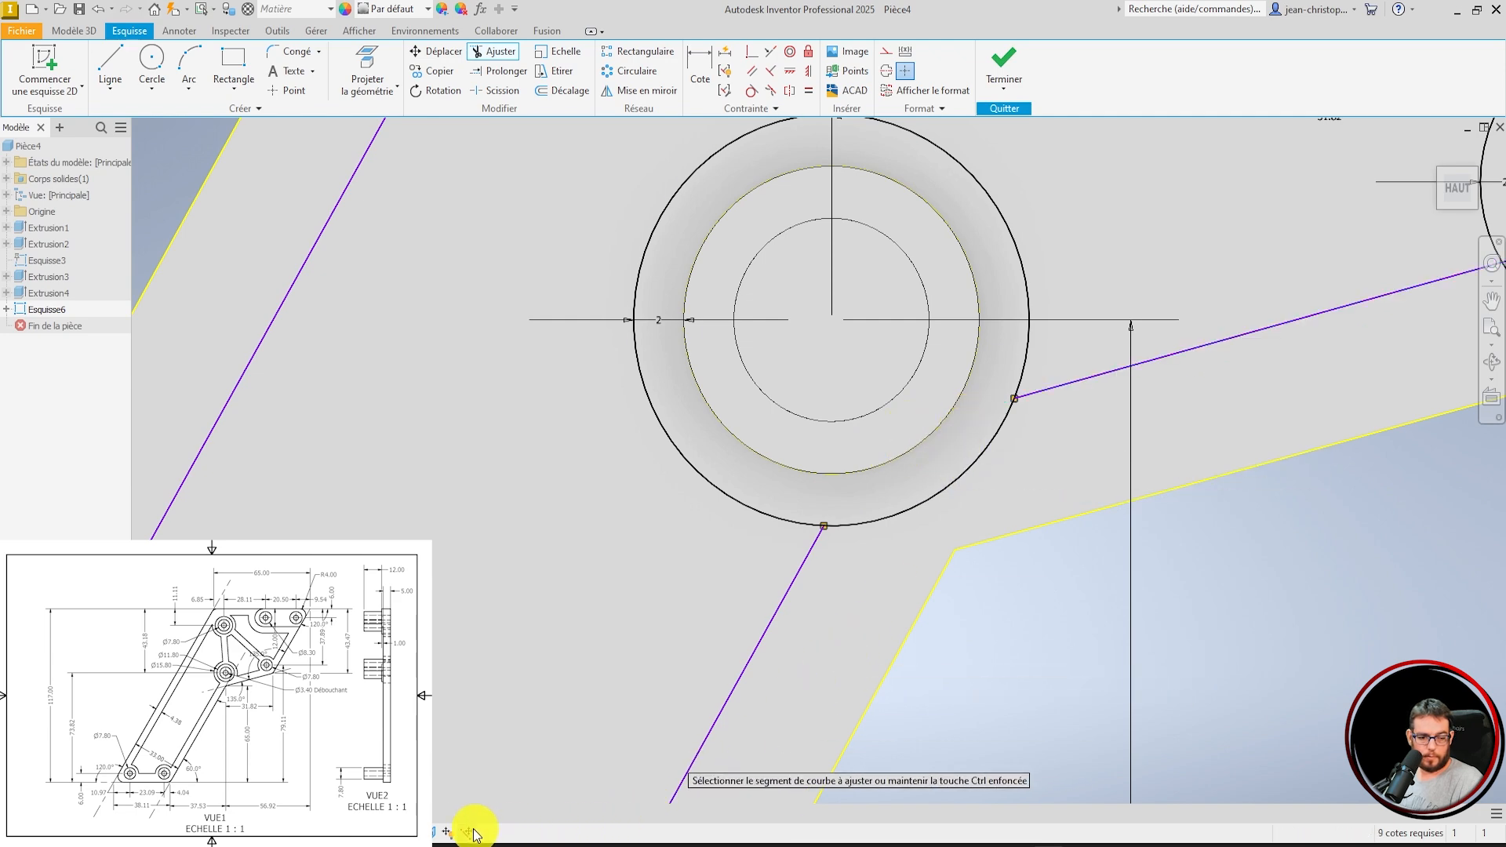
# Slice the graphics at the sketch plane and trim the part of the inner-bend clearance circle lying outside the pocket.
pyautogui.click(596, 751)
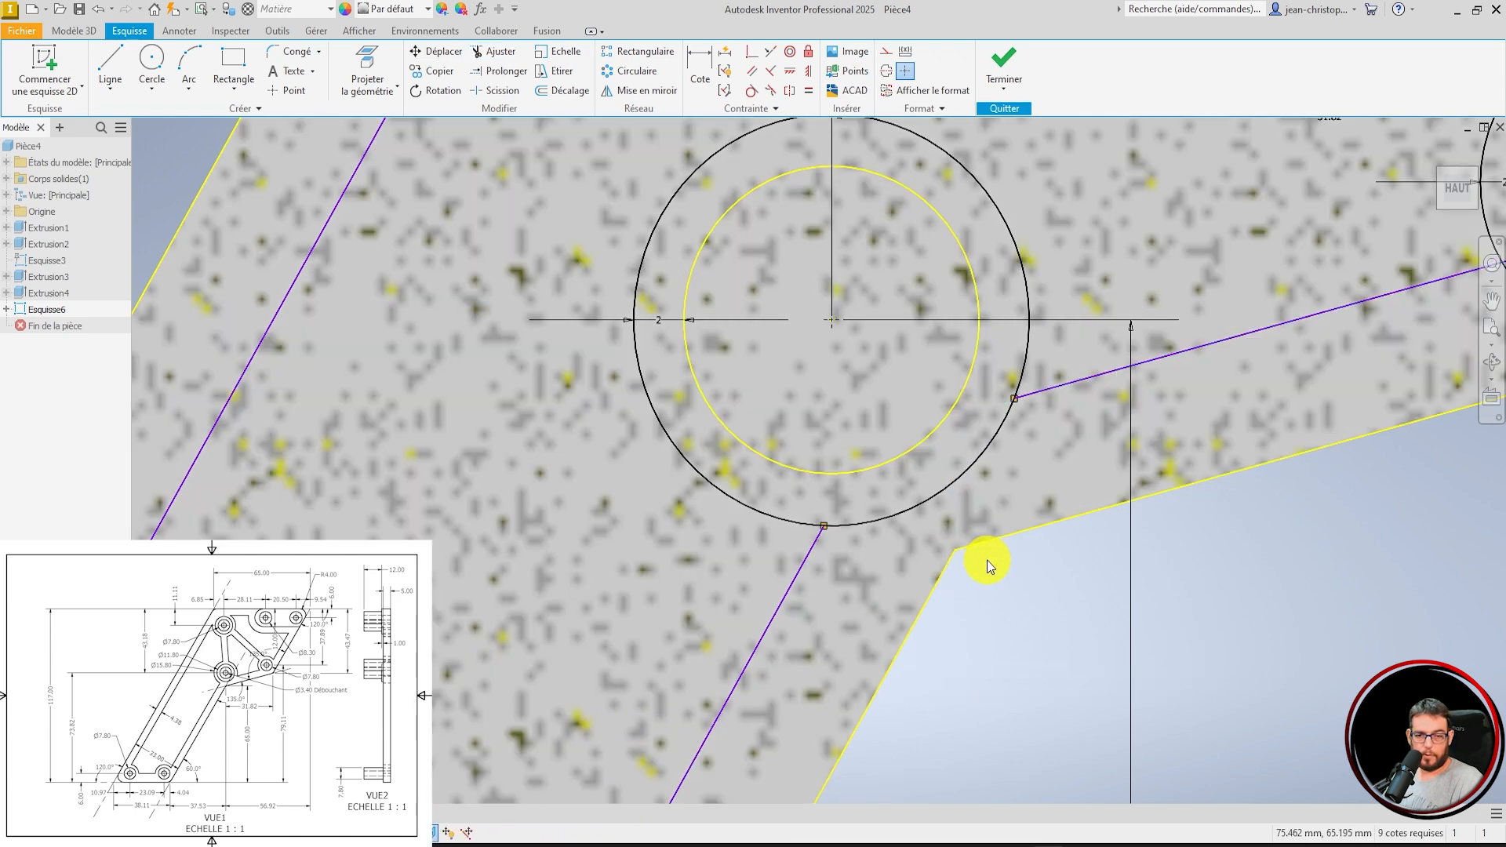
pyautogui.scroll(3, 988, 567)
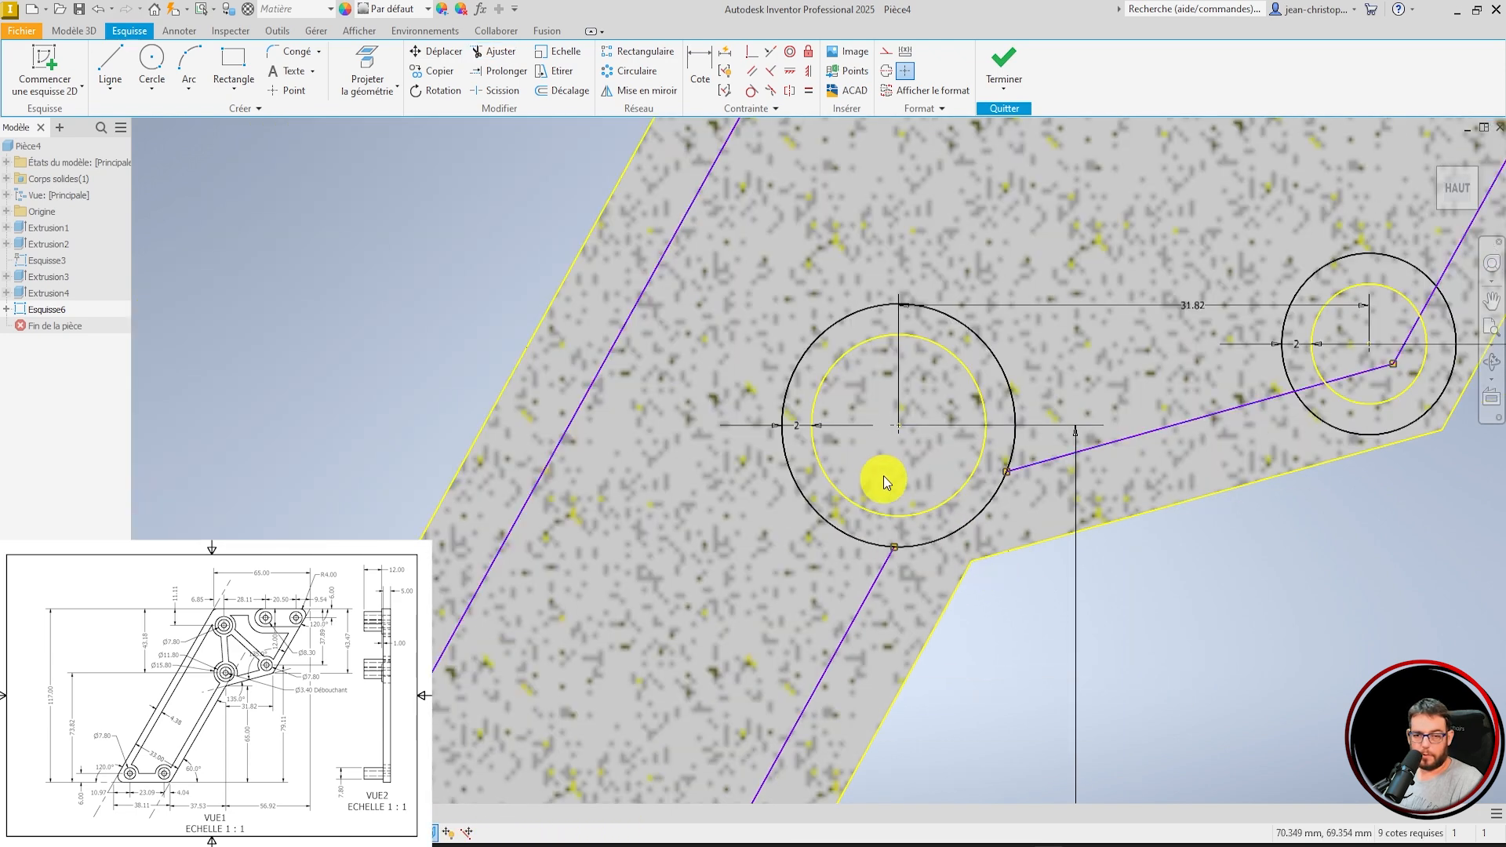
pyautogui.click(926, 547)
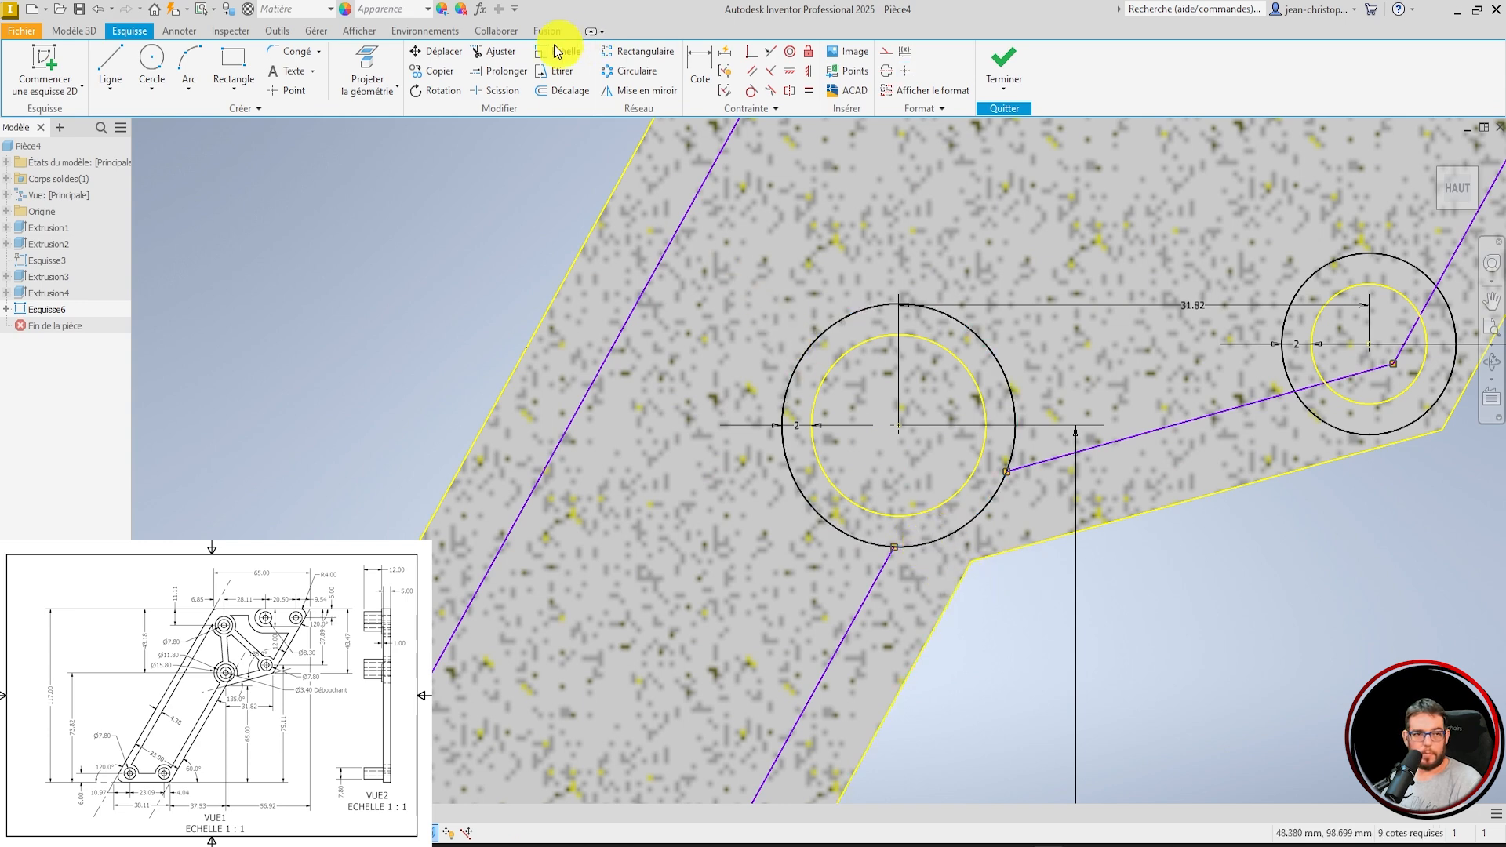
pyautogui.click(485, 53)
pyautogui.click(975, 519)
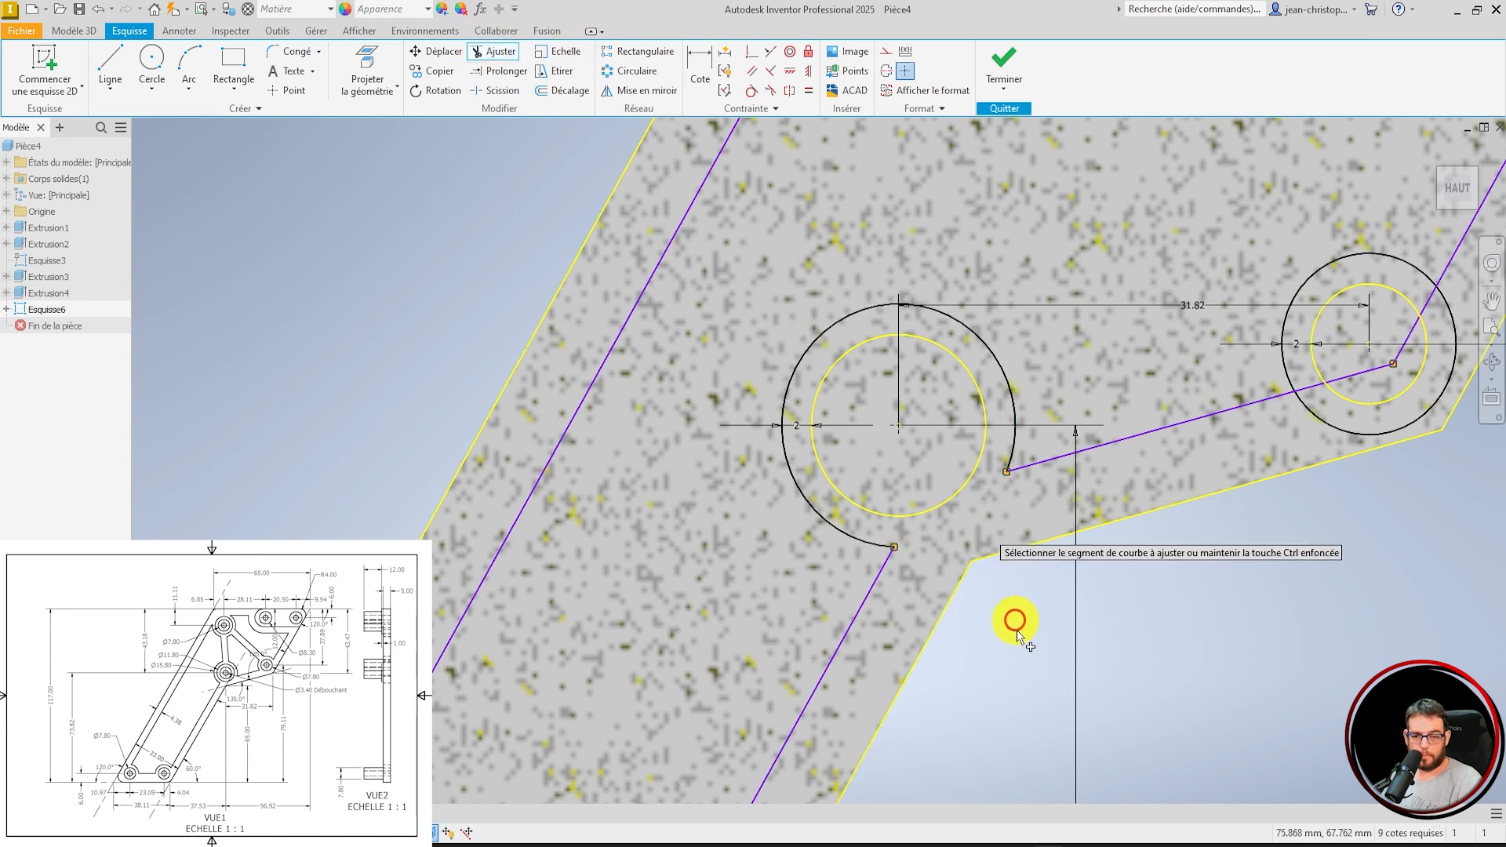
# Trim the clearance circle and outline segments at the right-bend boss, keeping the arc facing the pocket.
pyautogui.scroll(3, 867, 620)
pyautogui.click(1161, 505)
pyautogui.scroll(-4, 1161, 502)
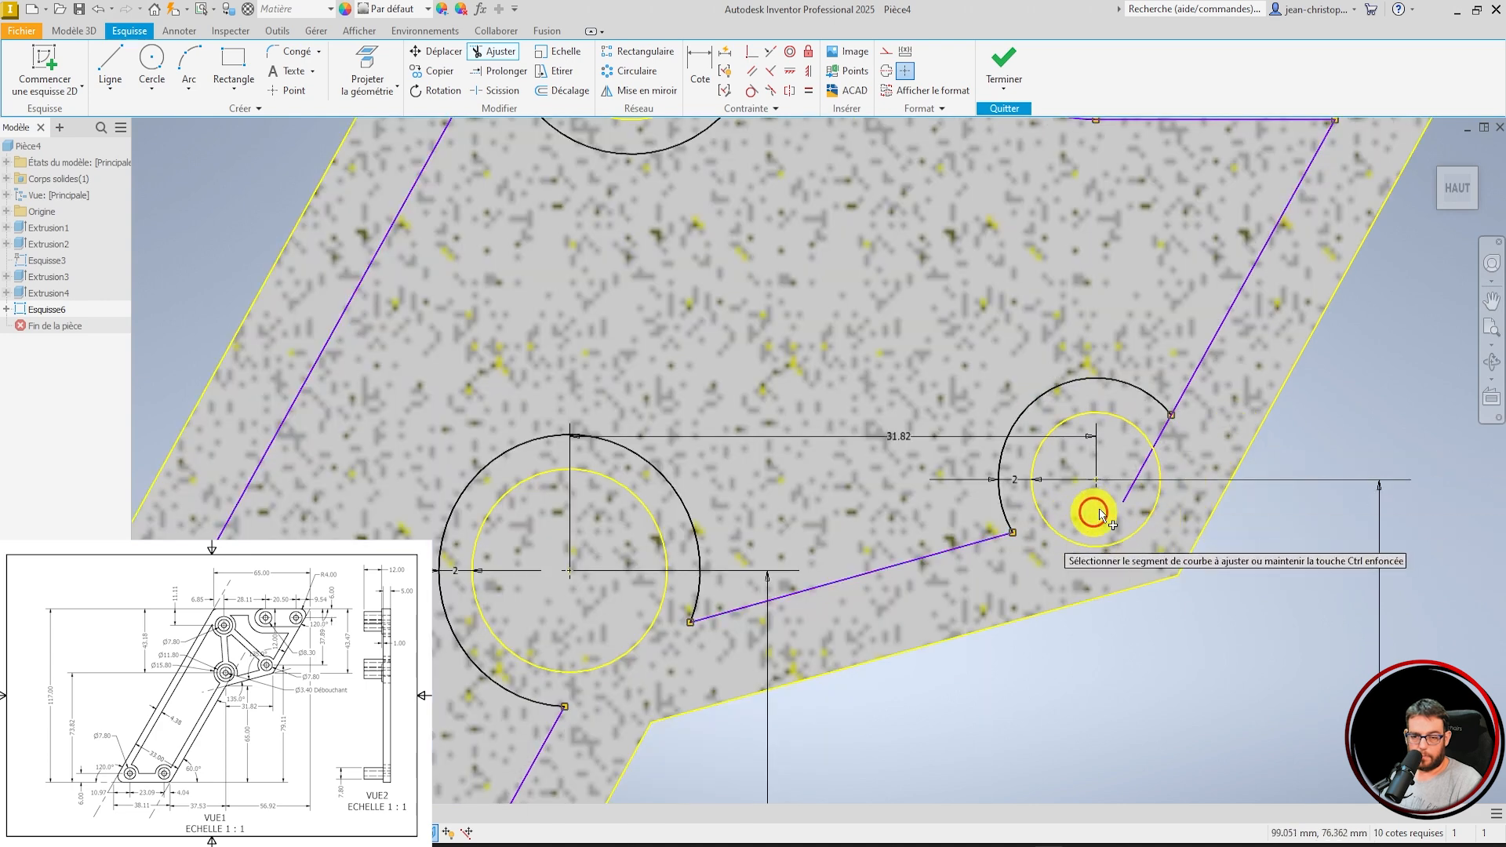
pyautogui.click(1162, 430)
pyautogui.scroll(3, 1065, 600)
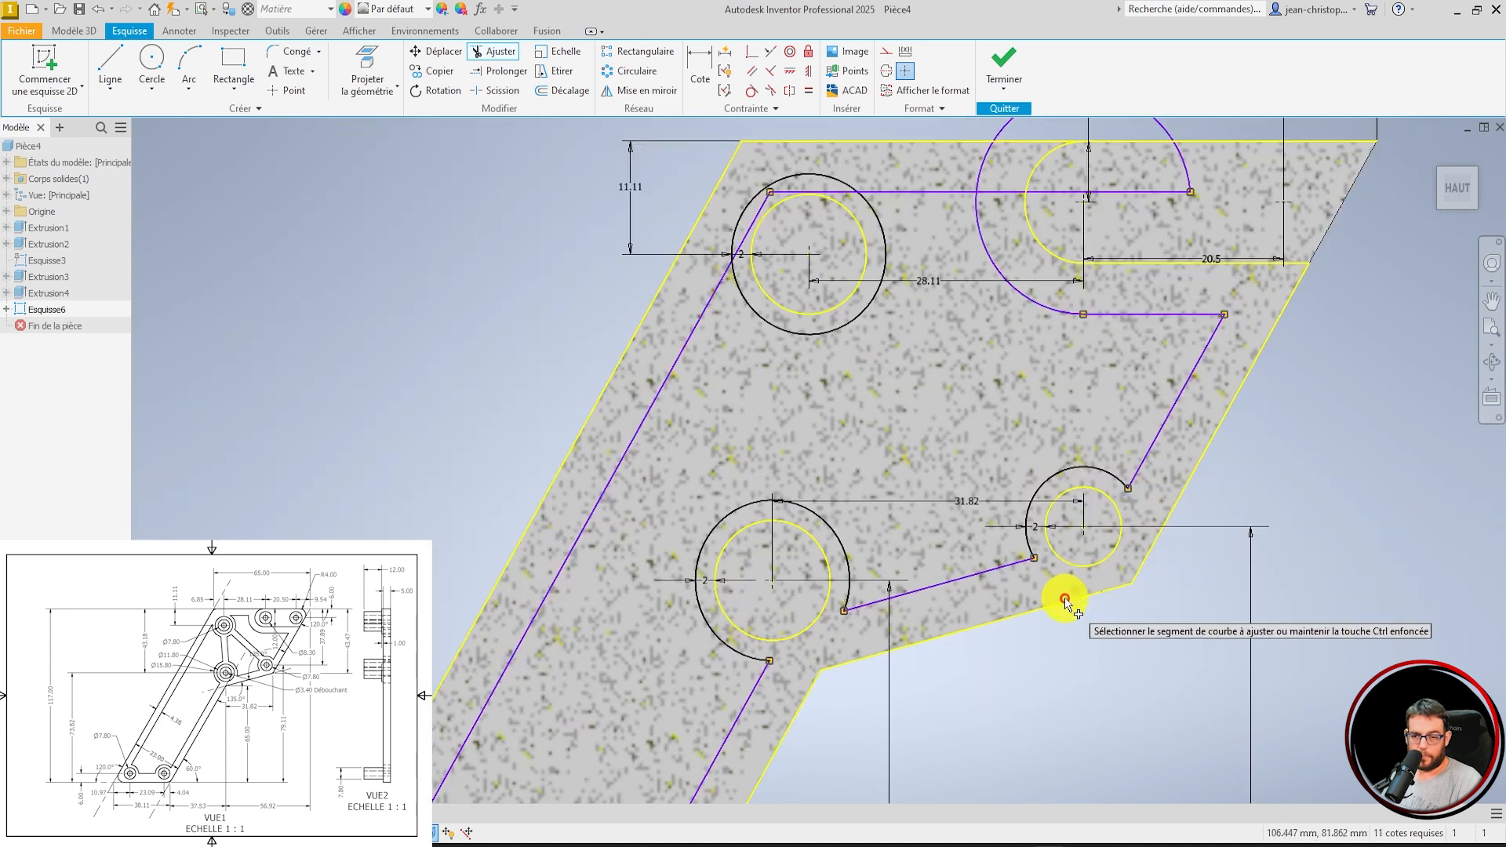
# Trim the upper outline line and the large offset arc where they cross, removing the portions outside the pocket.
pyautogui.scroll(-1, 1017, 191)
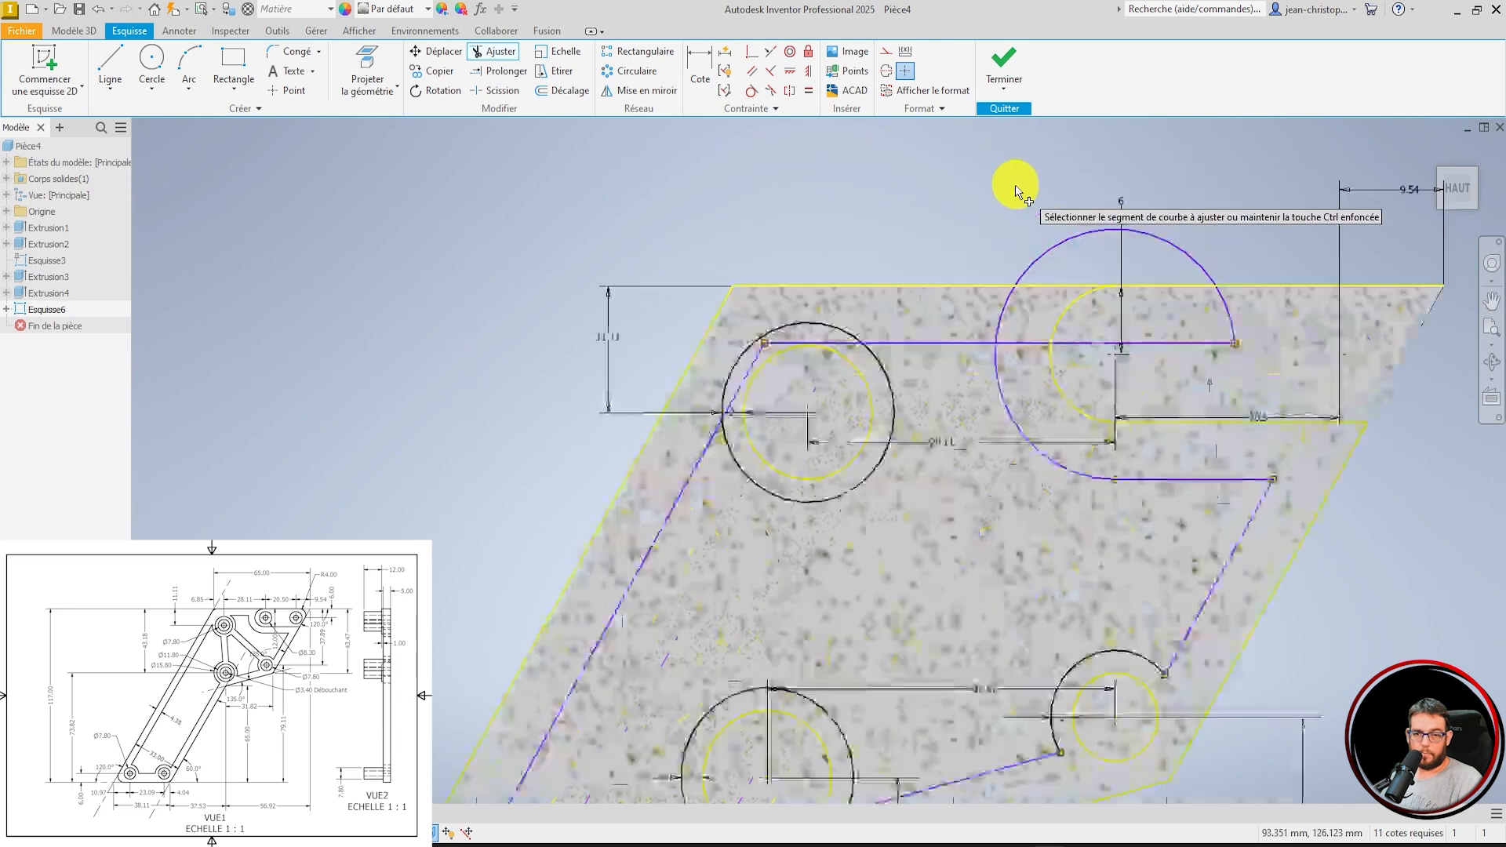
pyautogui.click(1318, 480)
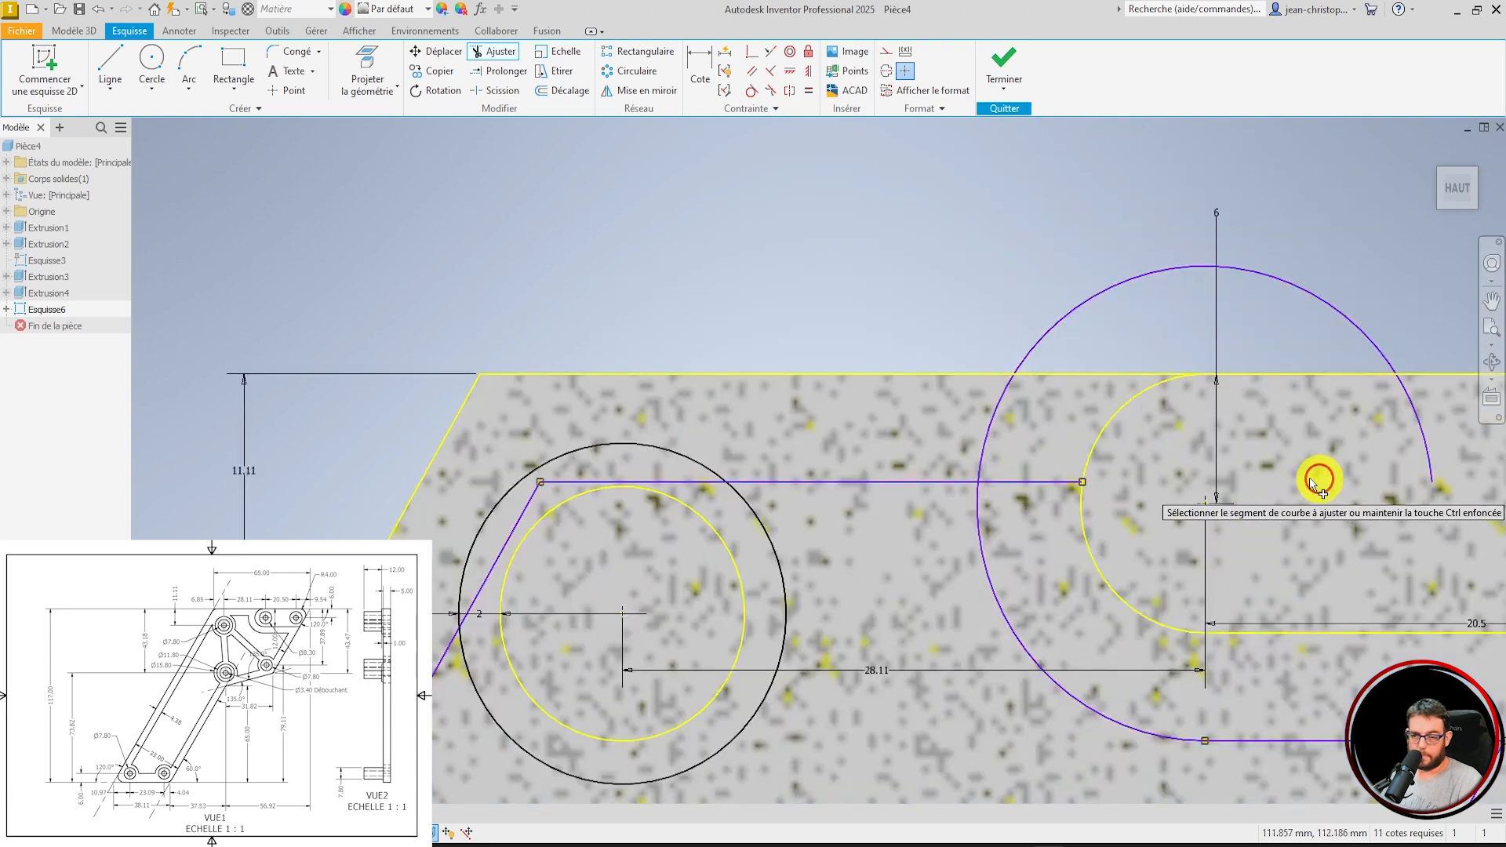
pyautogui.click(1050, 482)
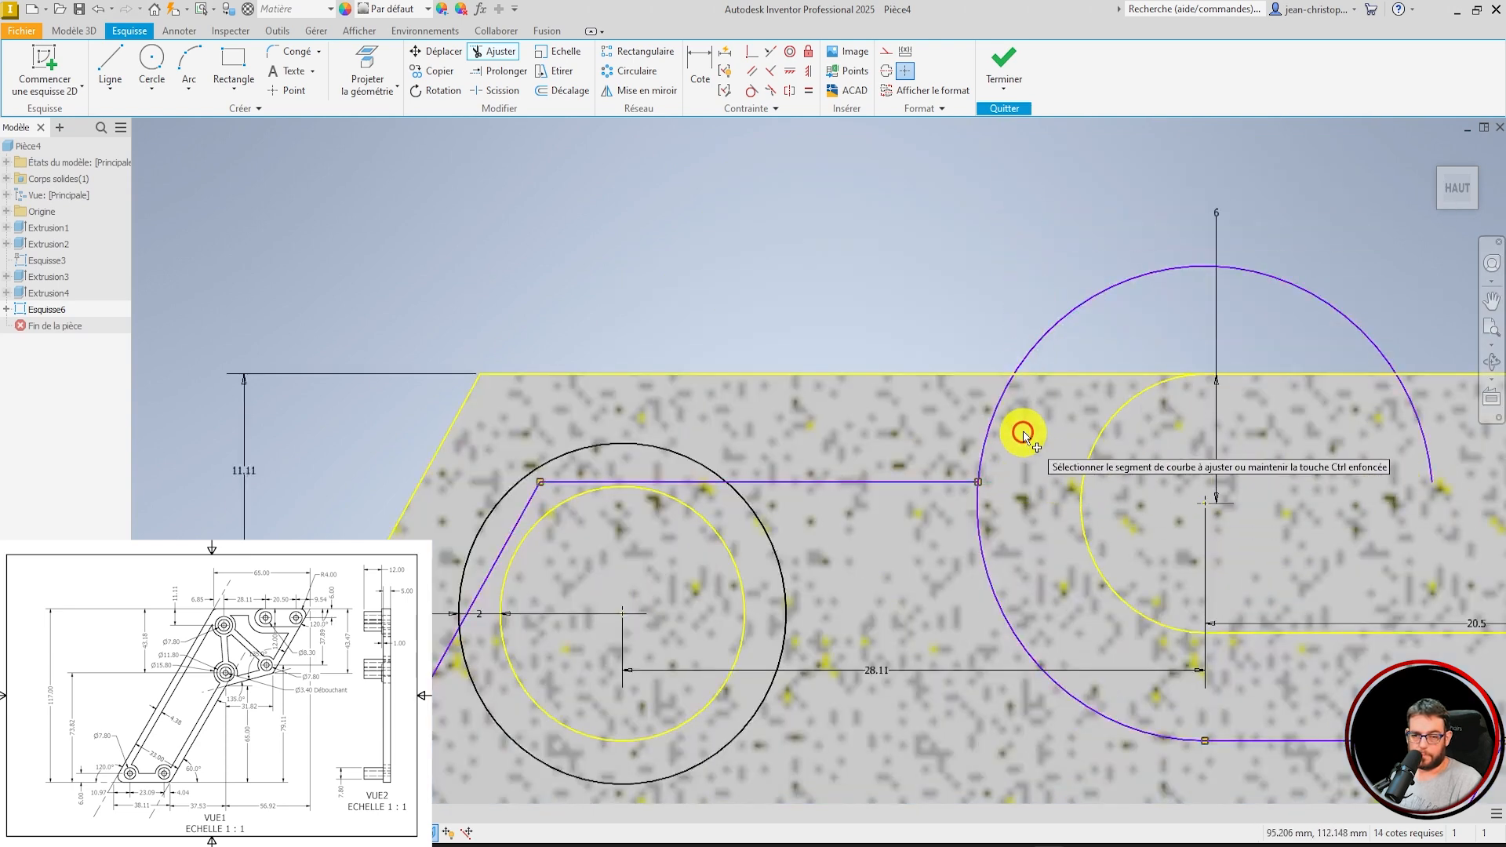
pyautogui.click(1427, 444)
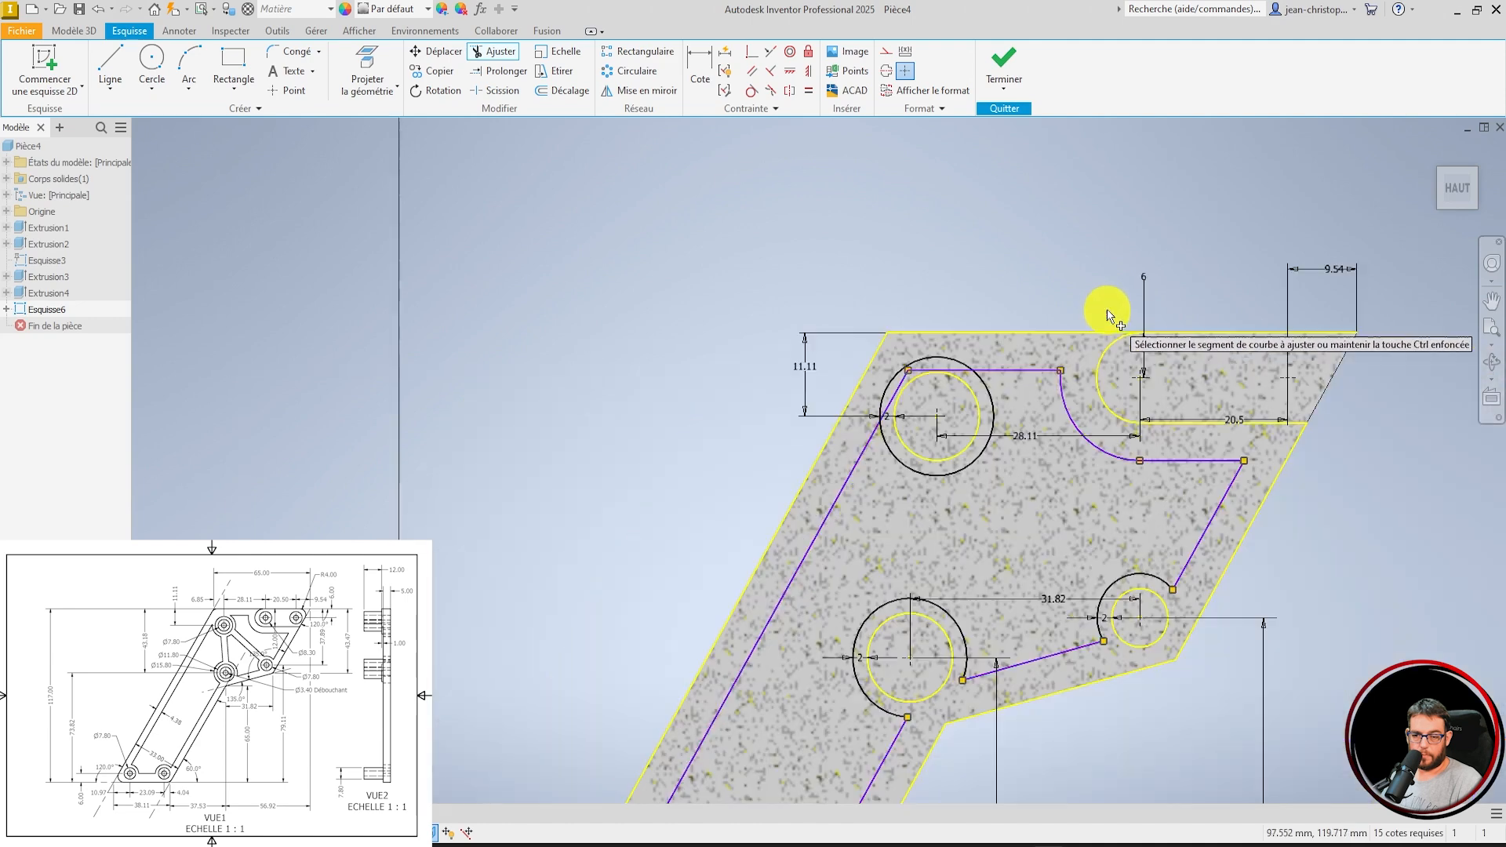
# Trim the upper-left boss's clearance circle and the outline corner within it, keeping the arc facing the pocket.
pyautogui.scroll(-3, 1110, 309)
pyautogui.scroll(2, 874, 410)
pyautogui.click(928, 330)
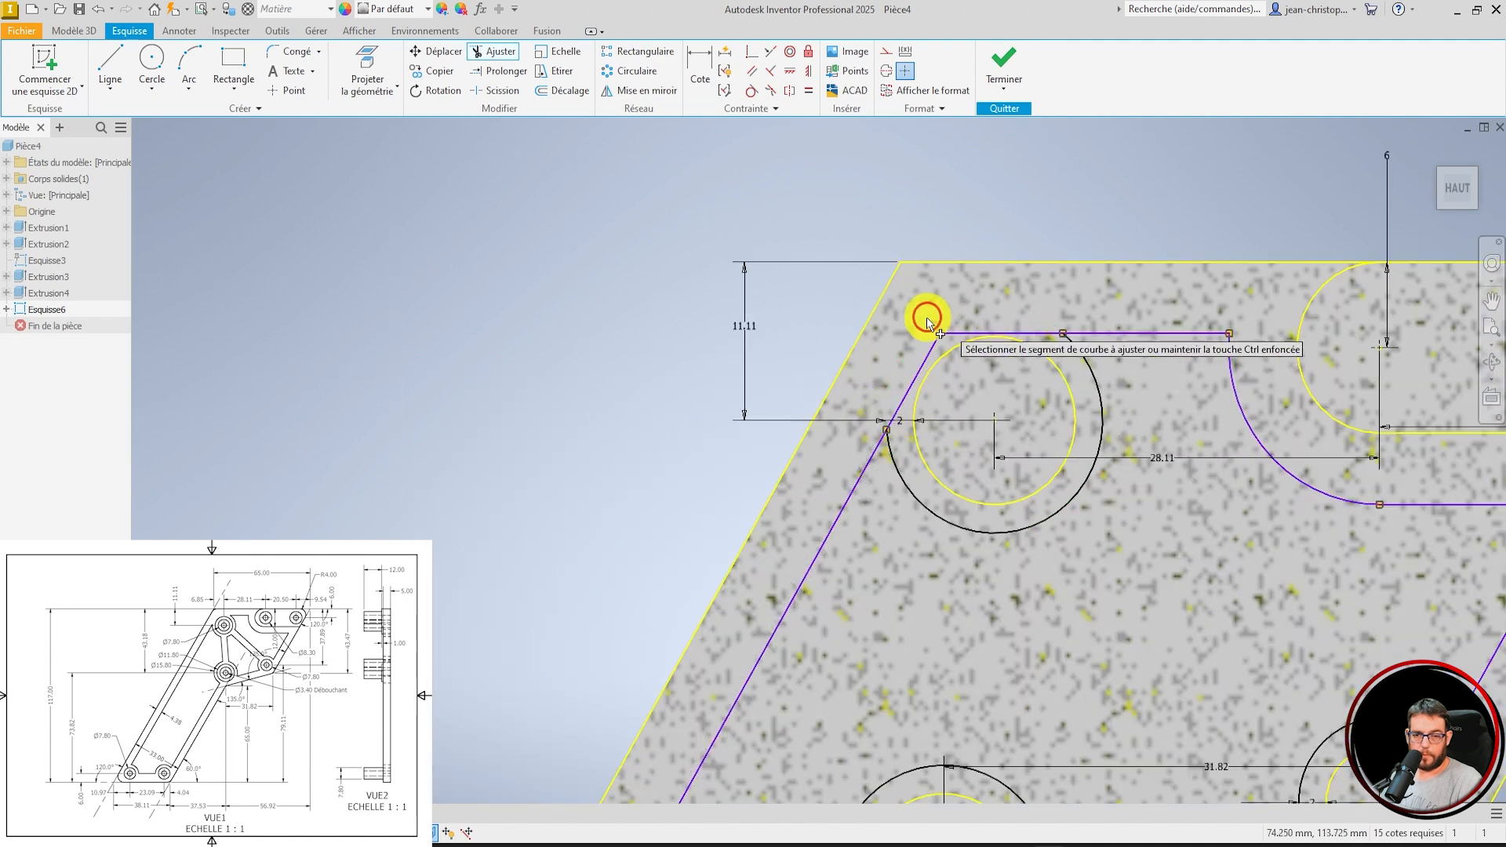
pyautogui.click(919, 356)
pyautogui.click(976, 336)
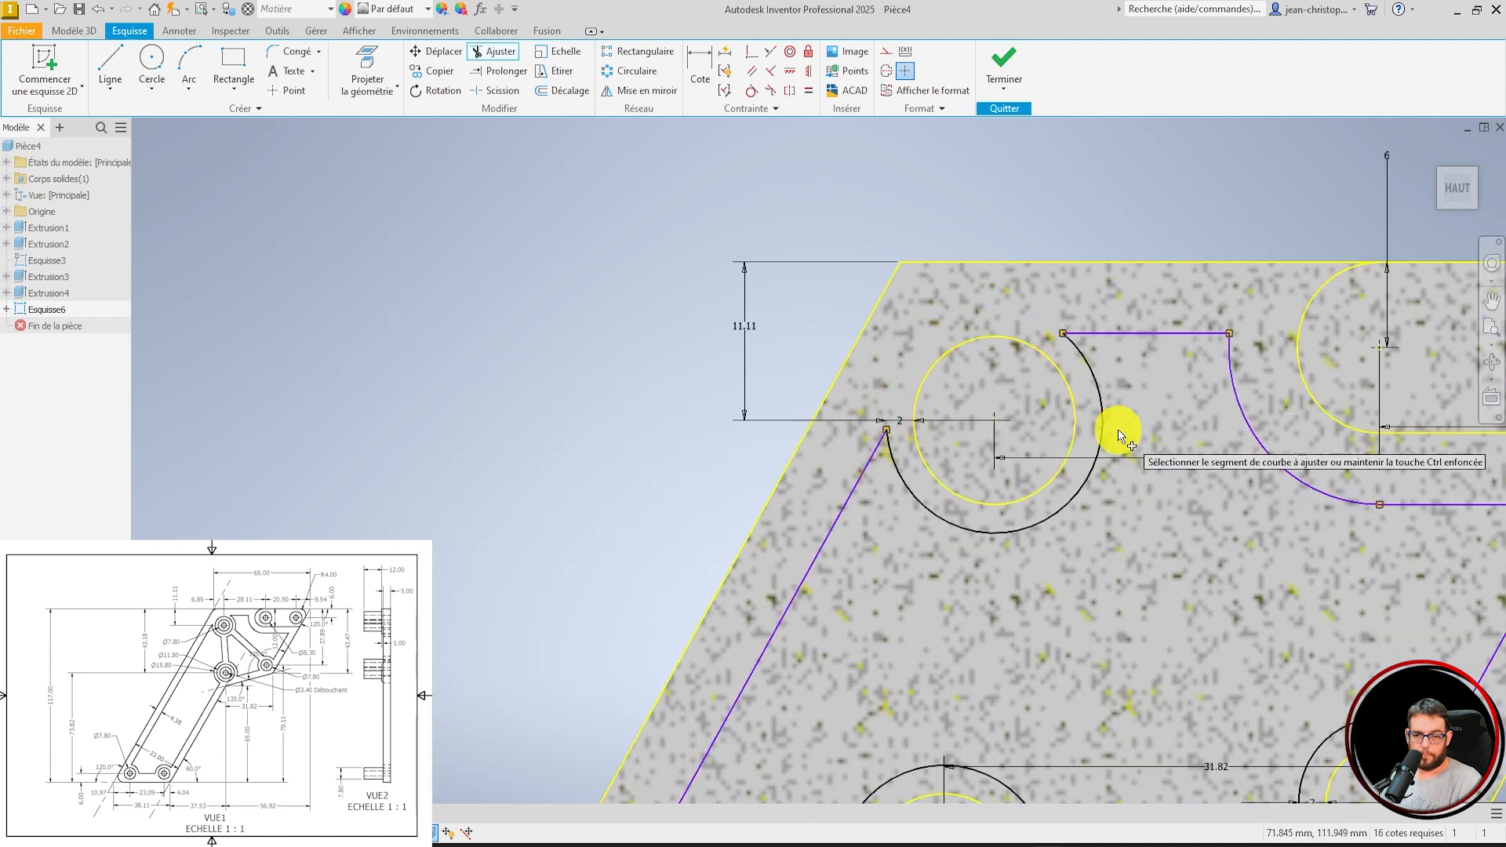
# Draw lines from the upper-left boss centre to the inner-bend boss centre and to the right-bend boss centre.
pyautogui.scroll(-3, 1141, 392)
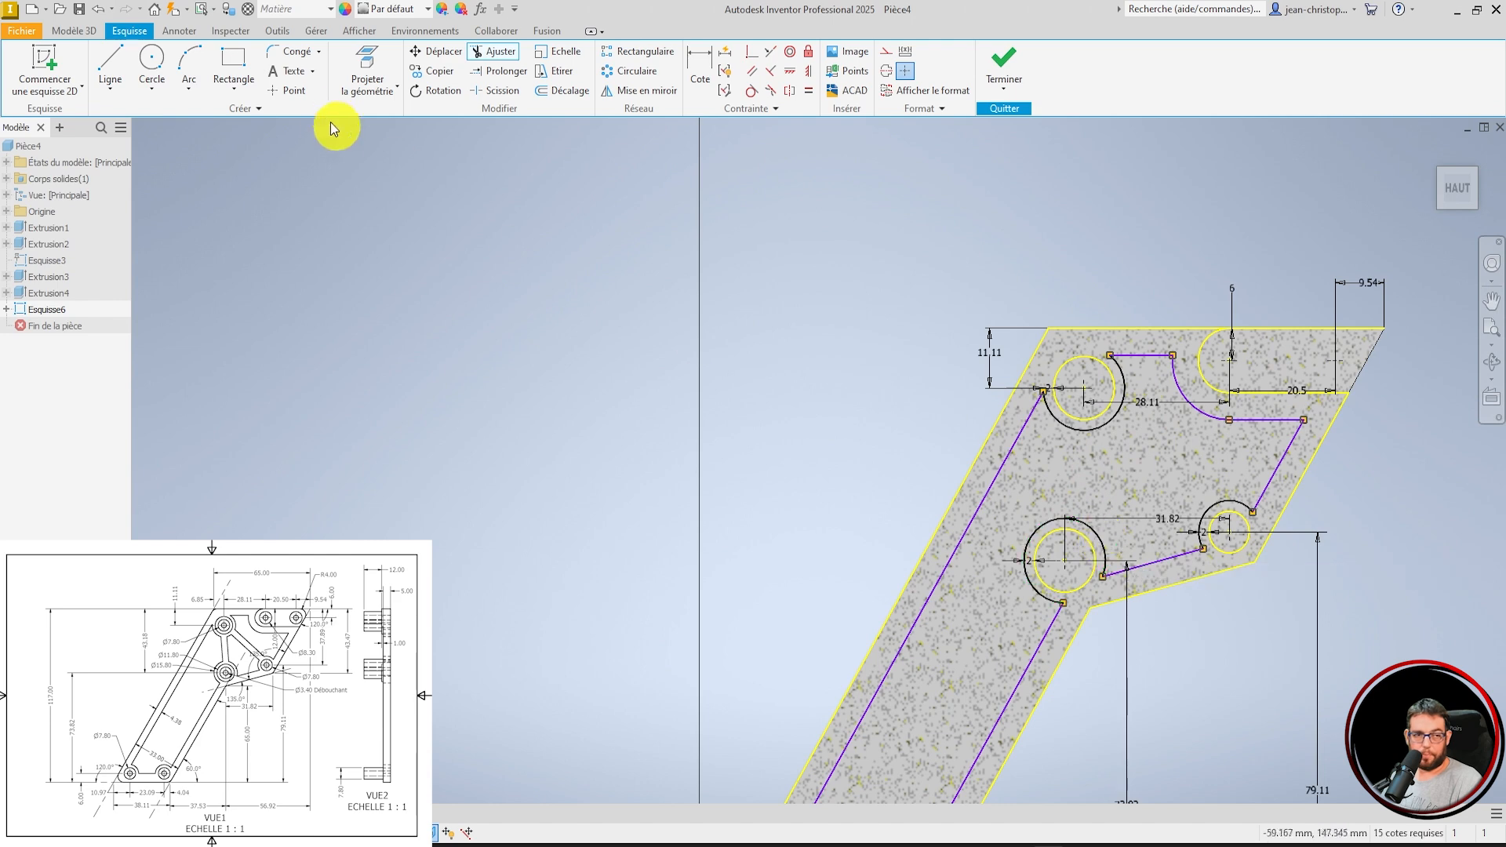
pyautogui.press('l')
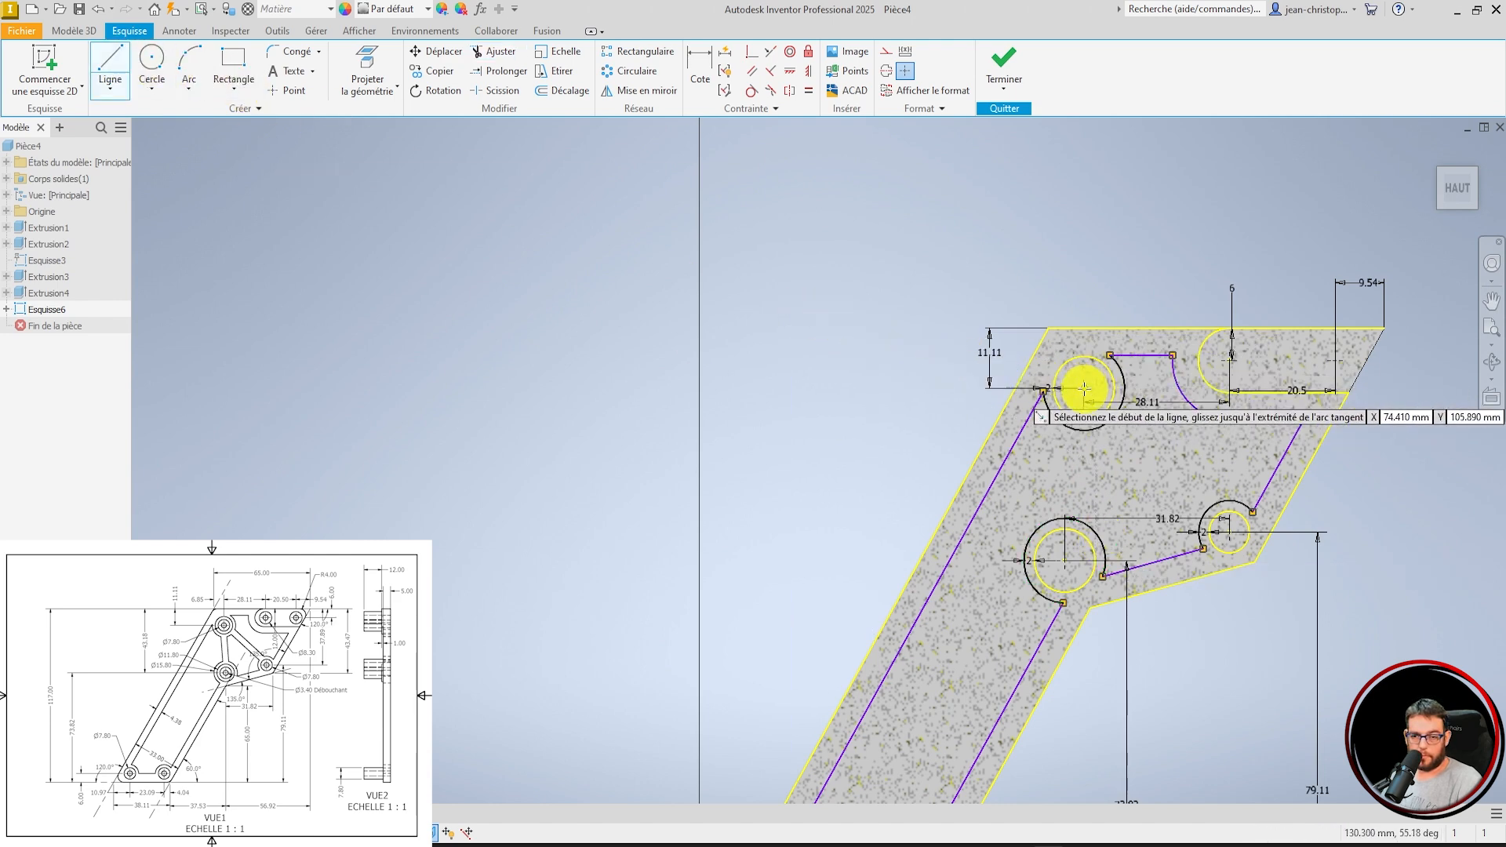
pyautogui.click(1082, 384)
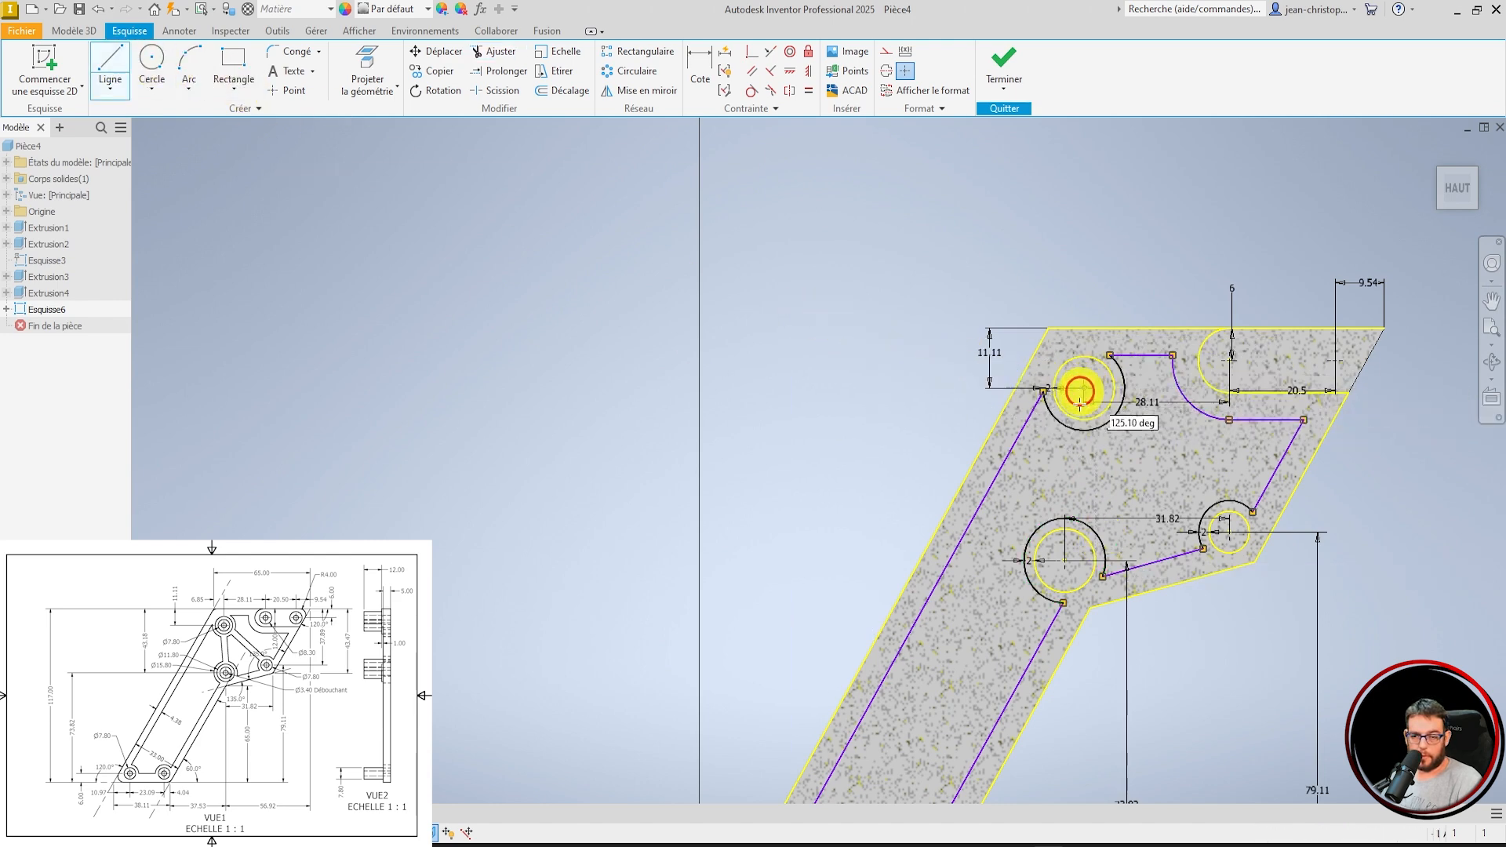
pyautogui.click(1065, 561)
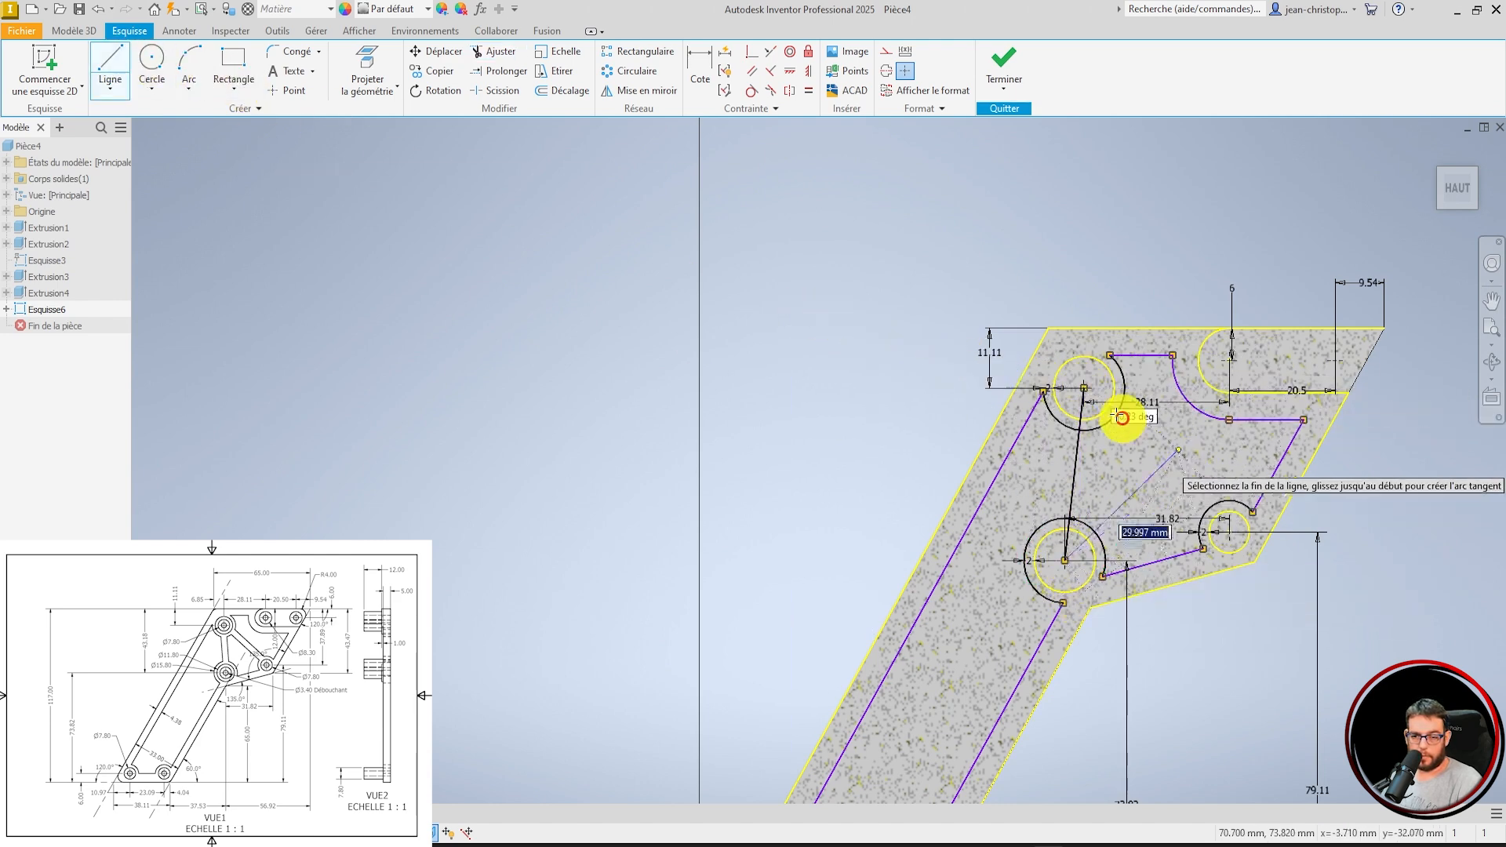
pyautogui.click(100, 69)
pyautogui.scroll(5, 1085, 387)
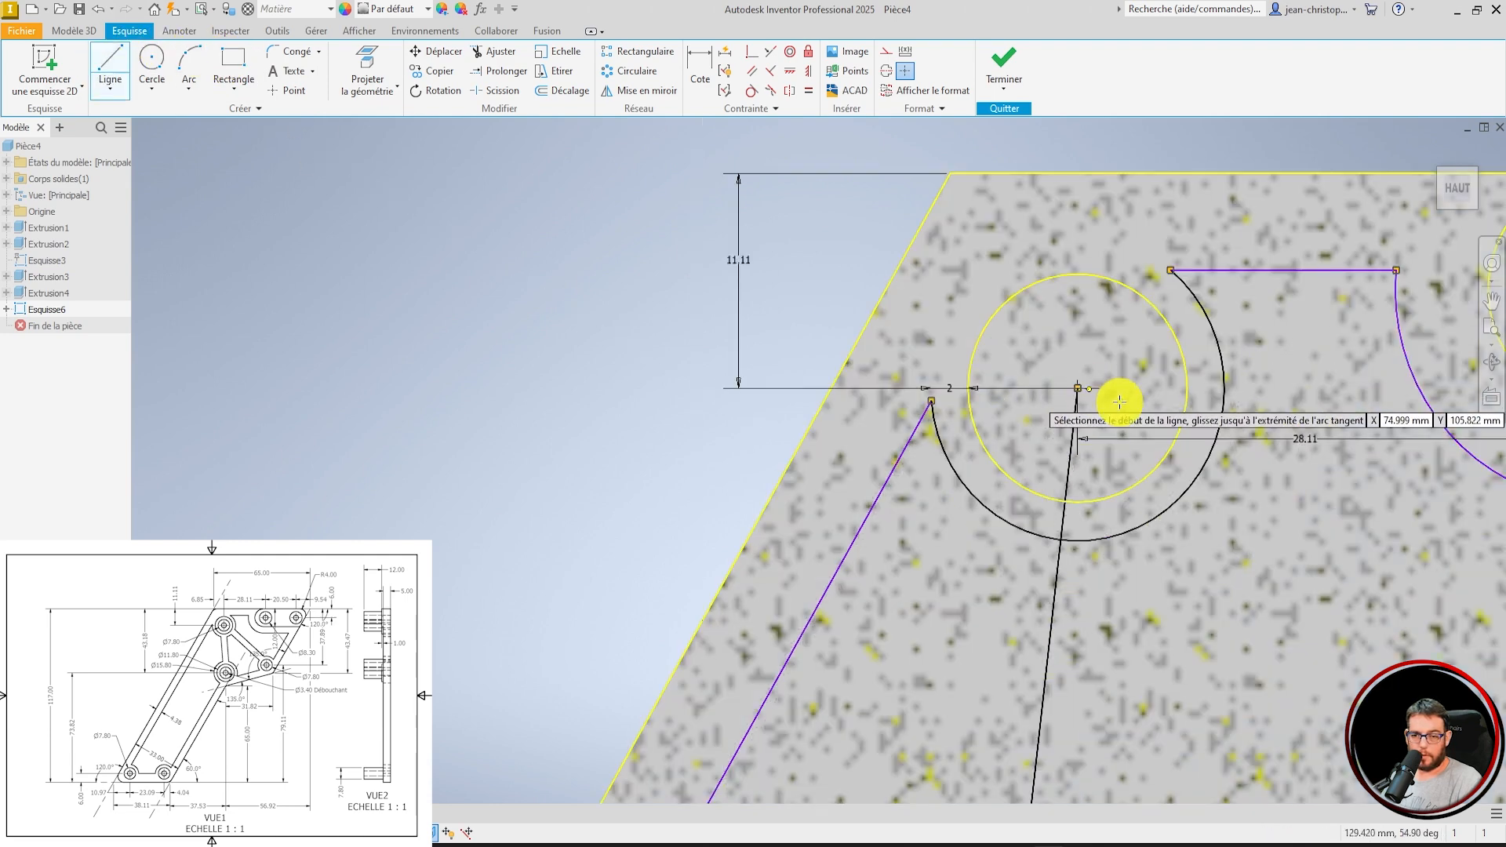
pyautogui.click(1084, 388)
pyautogui.scroll(-4, 1086, 386)
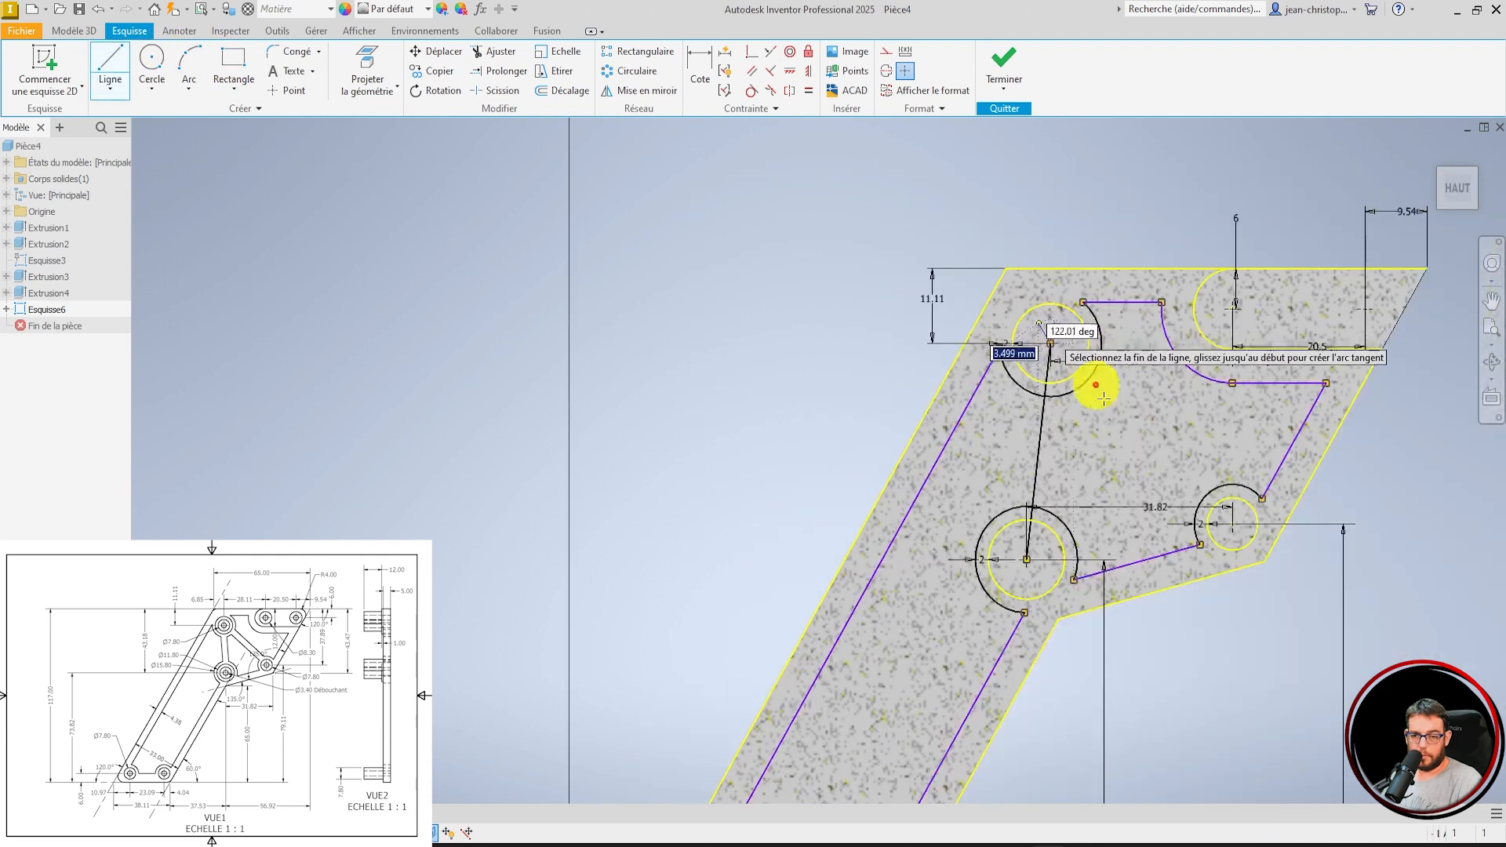
pyautogui.click(1232, 524)
pyautogui.press('Escape')
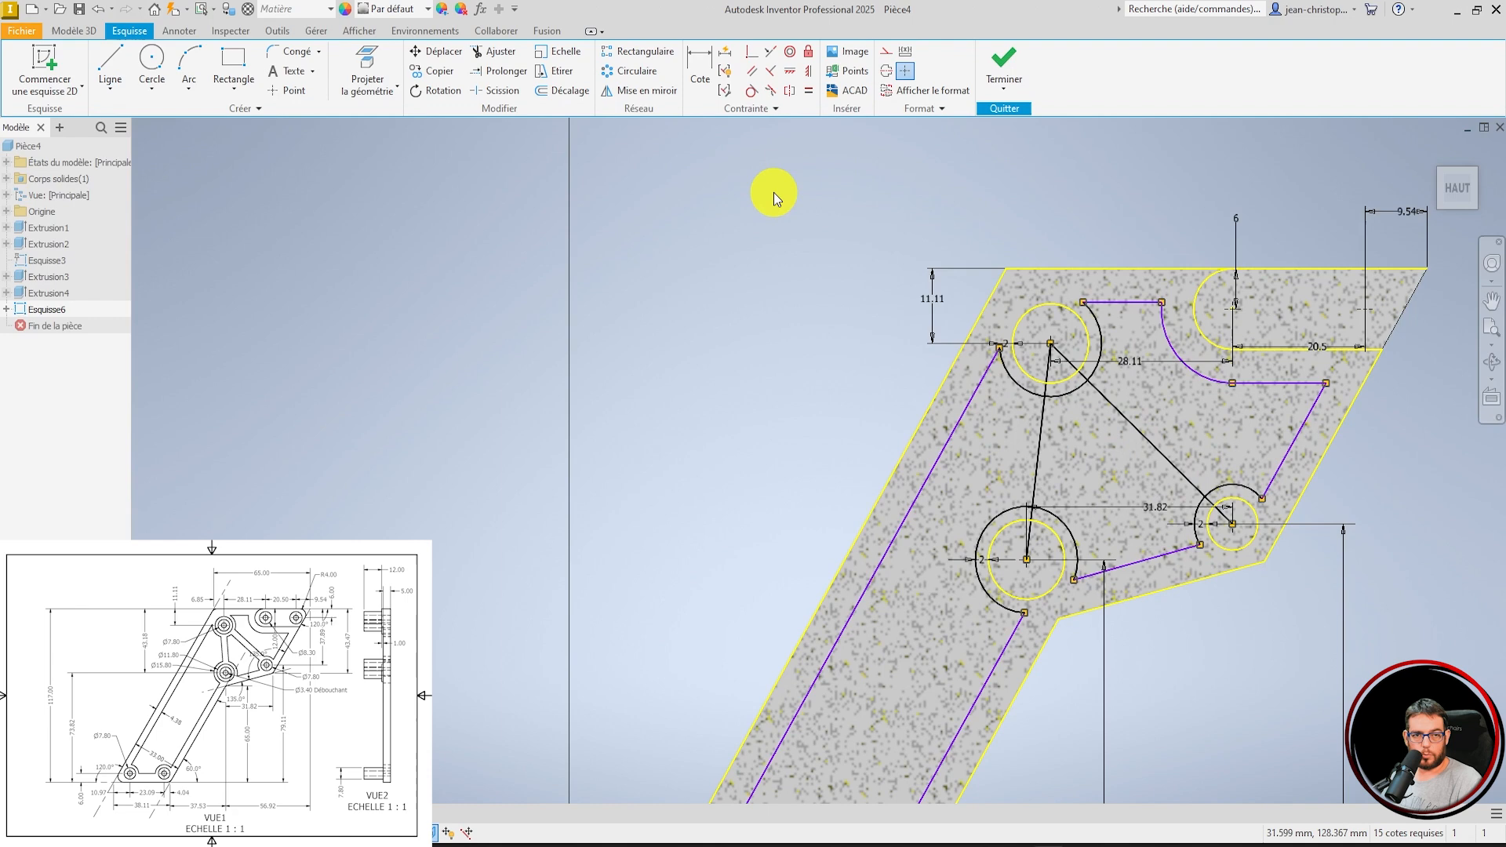
# Offset the two connected centre-to-centre lines toward the plate's upper edge and left side.
pyautogui.click(584, 92)
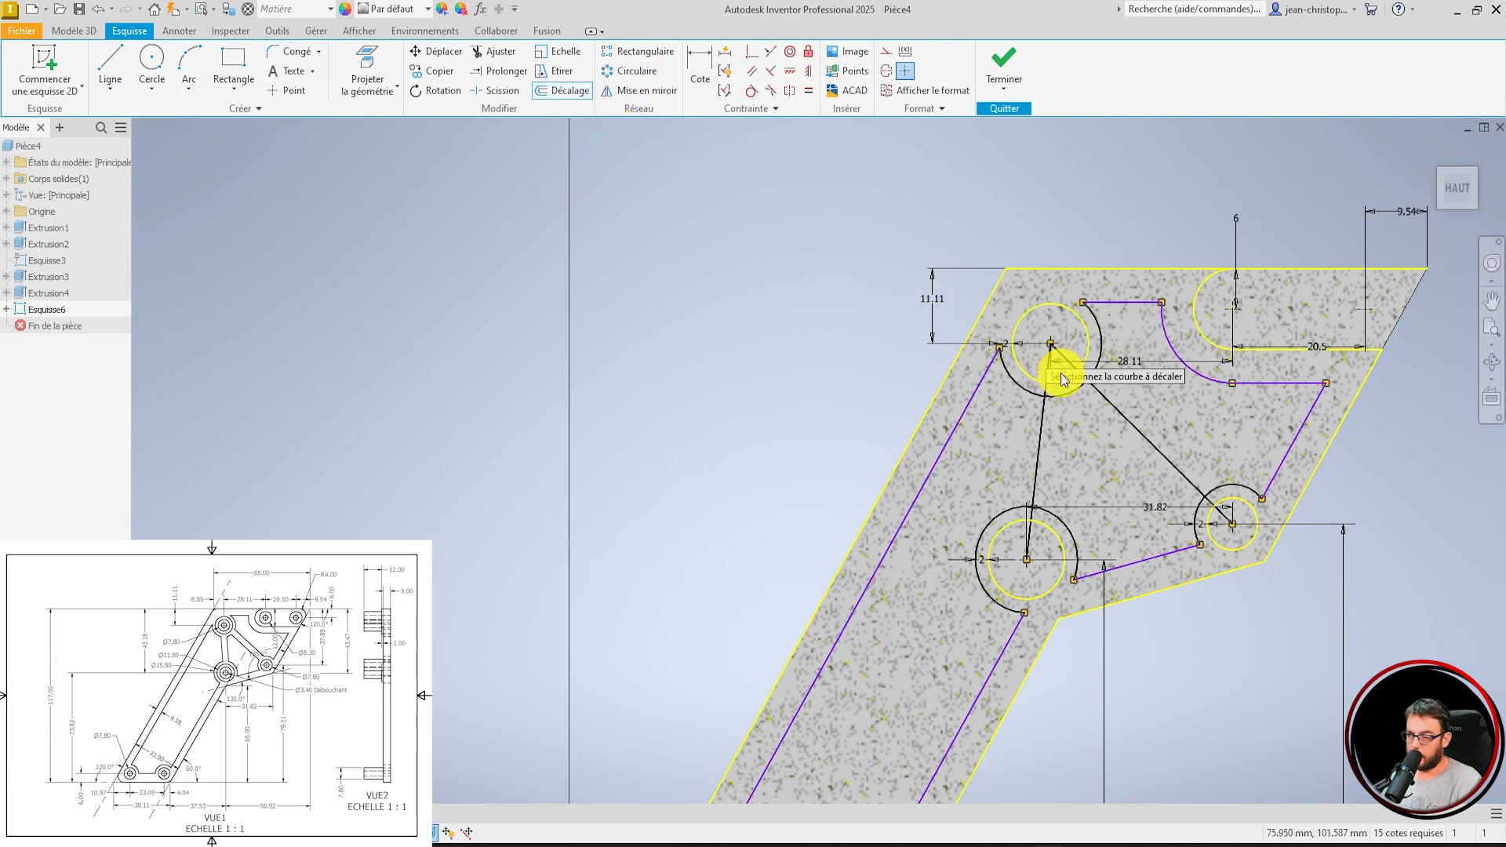
pyautogui.scroll(3, 1149, 424)
pyautogui.click(1136, 454)
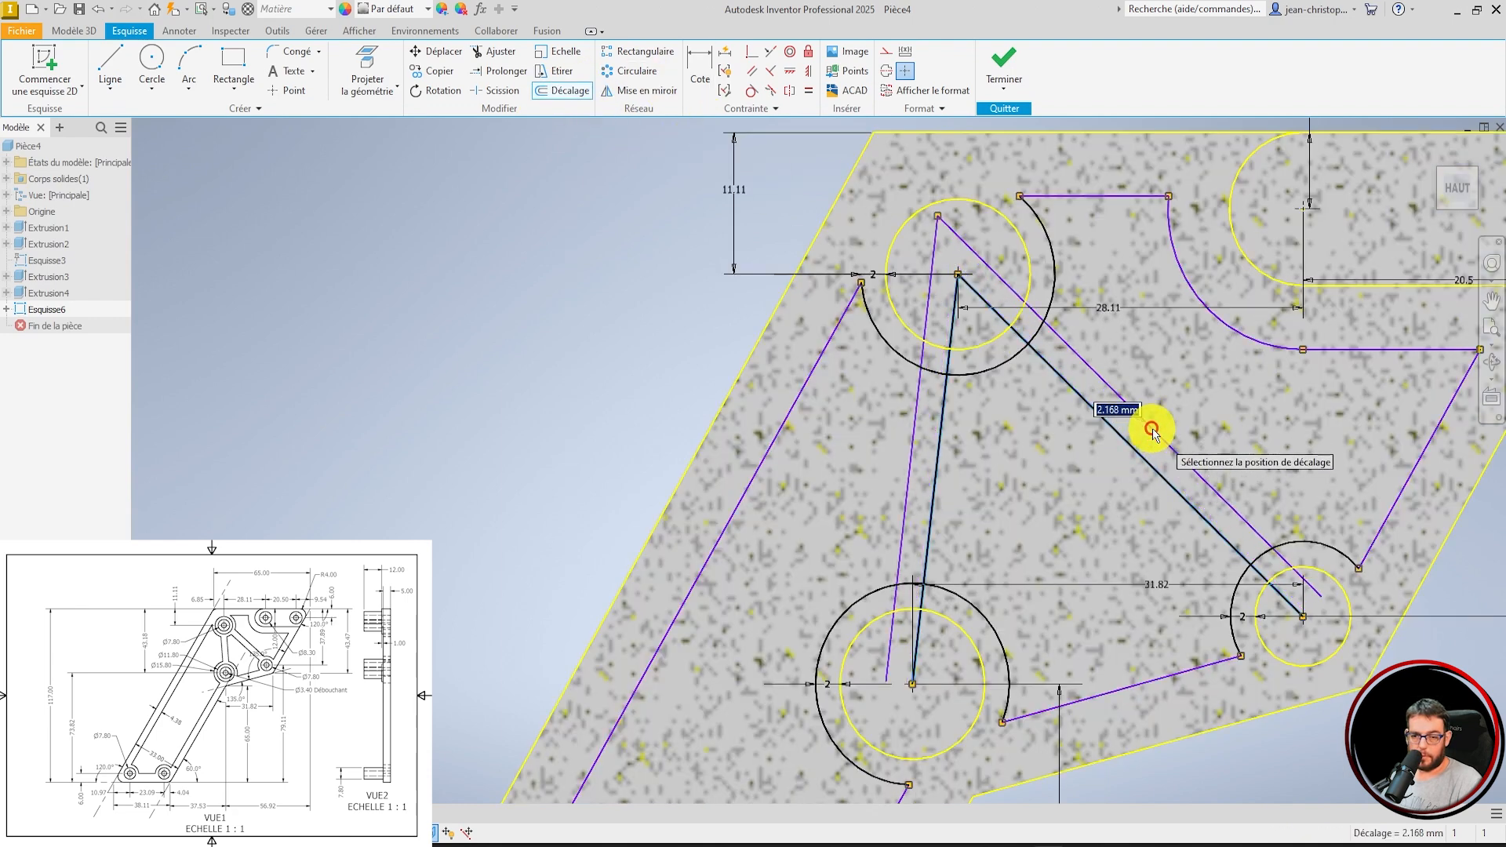
pyautogui.press('Return')
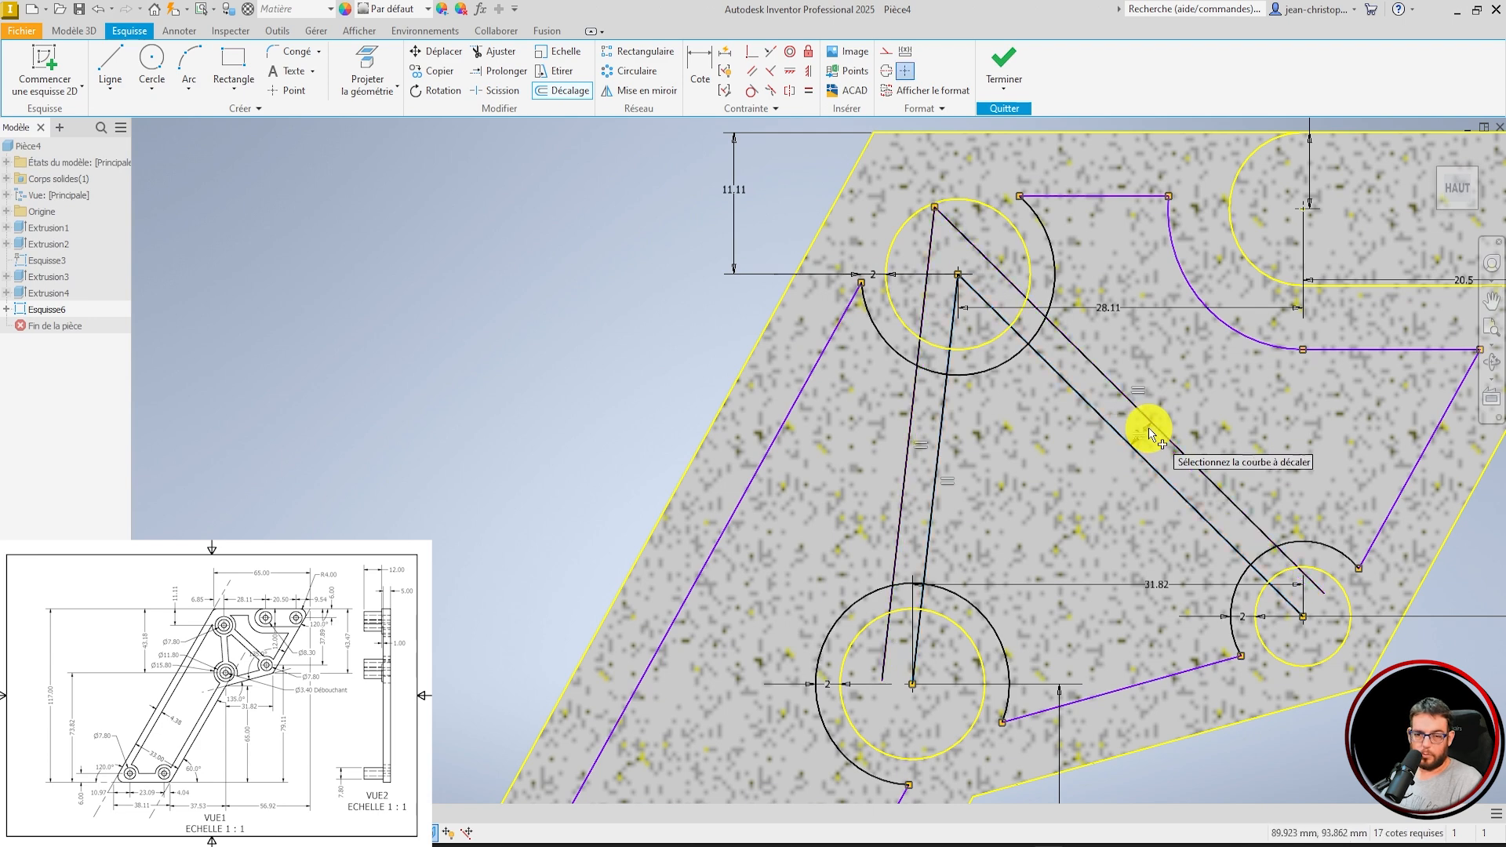
# Offset the two connected centre lines 2.5 mm to their inner side and delete the original centre-to-centre lines.
pyautogui.click(1153, 479)
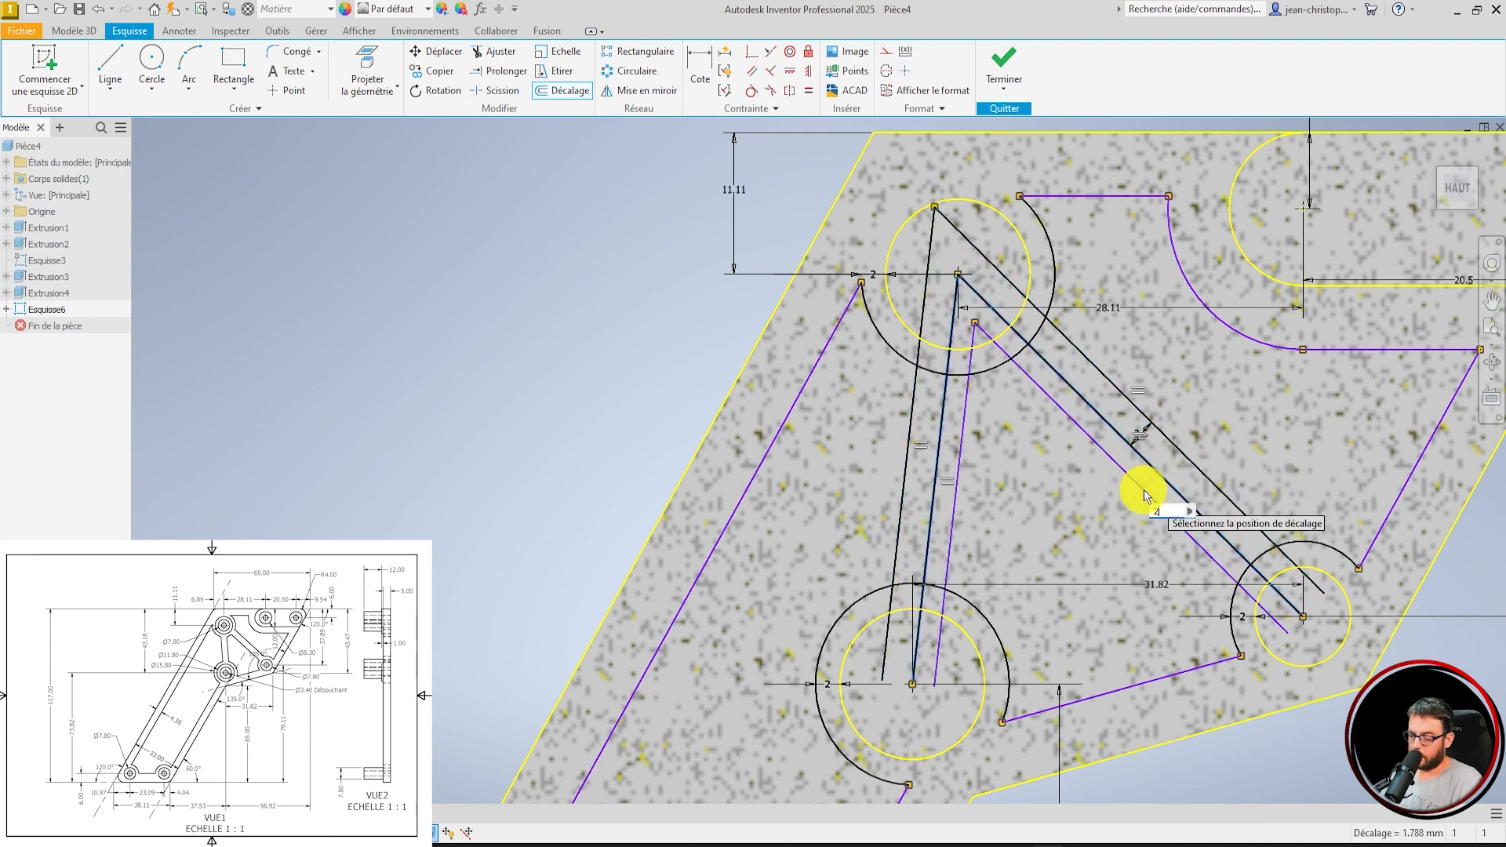
pyautogui.press('Return')
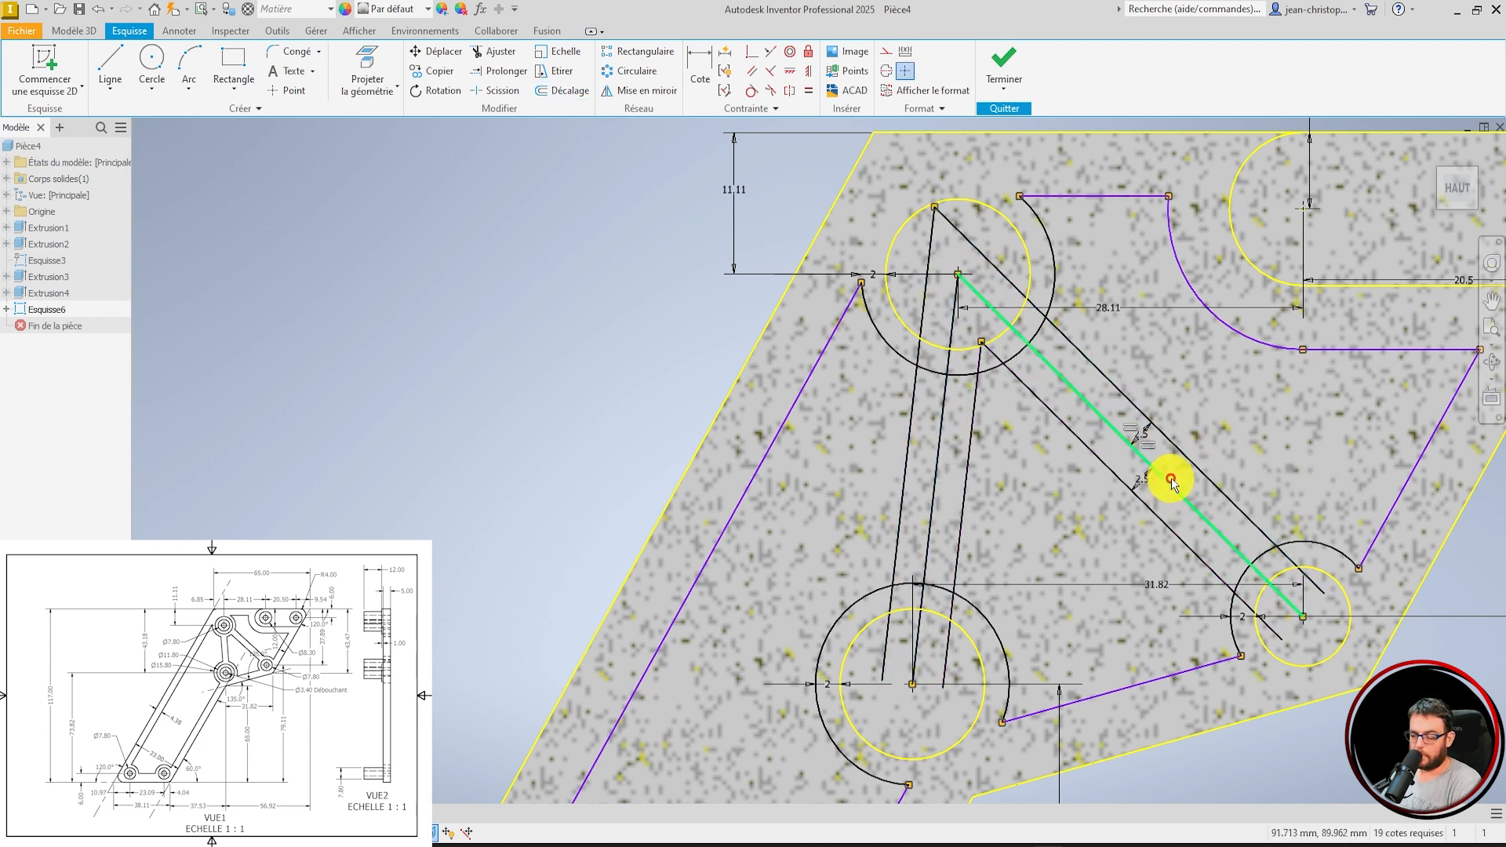
pyautogui.click(1170, 480)
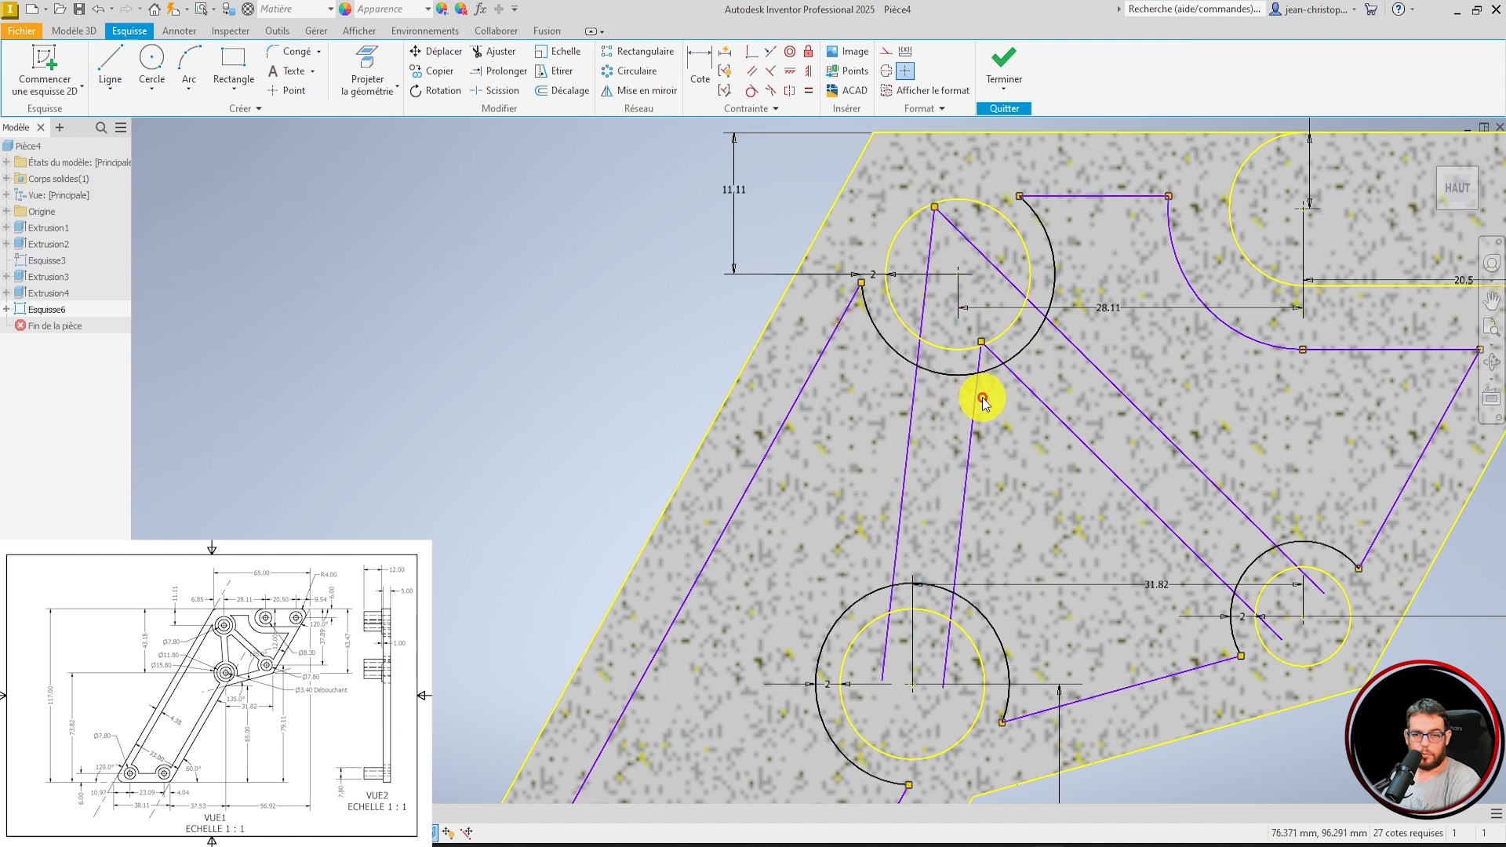
# Trim the rib lines inside the upper-left boss's clearance arc and remove the arc portions crossing the two ribs.
pyautogui.scroll(-3, 867, 245)
pyautogui.scroll(4, 900, 359)
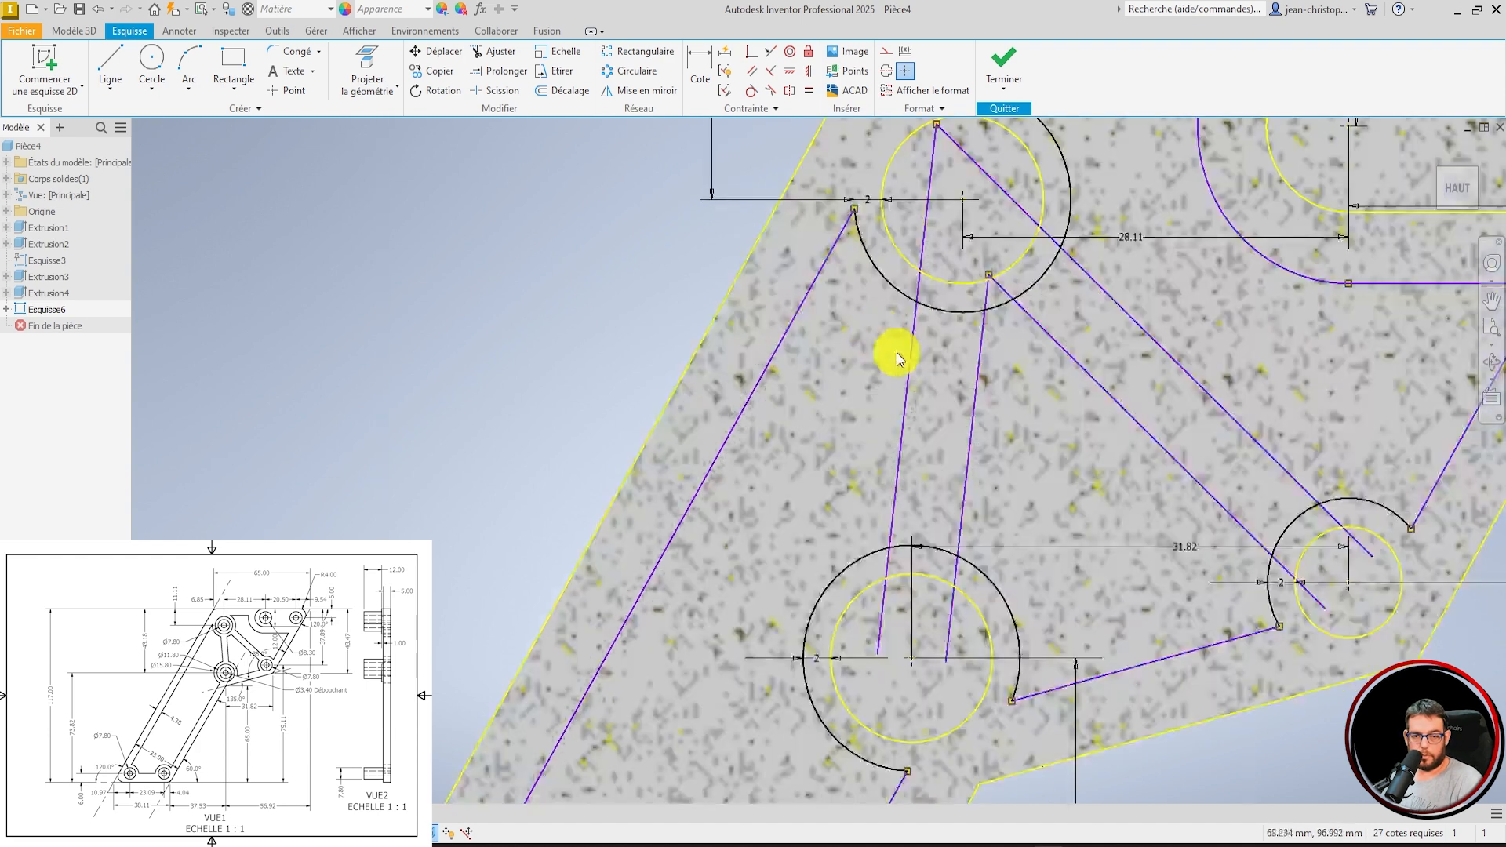
pyautogui.click(487, 56)
pyautogui.click(929, 200)
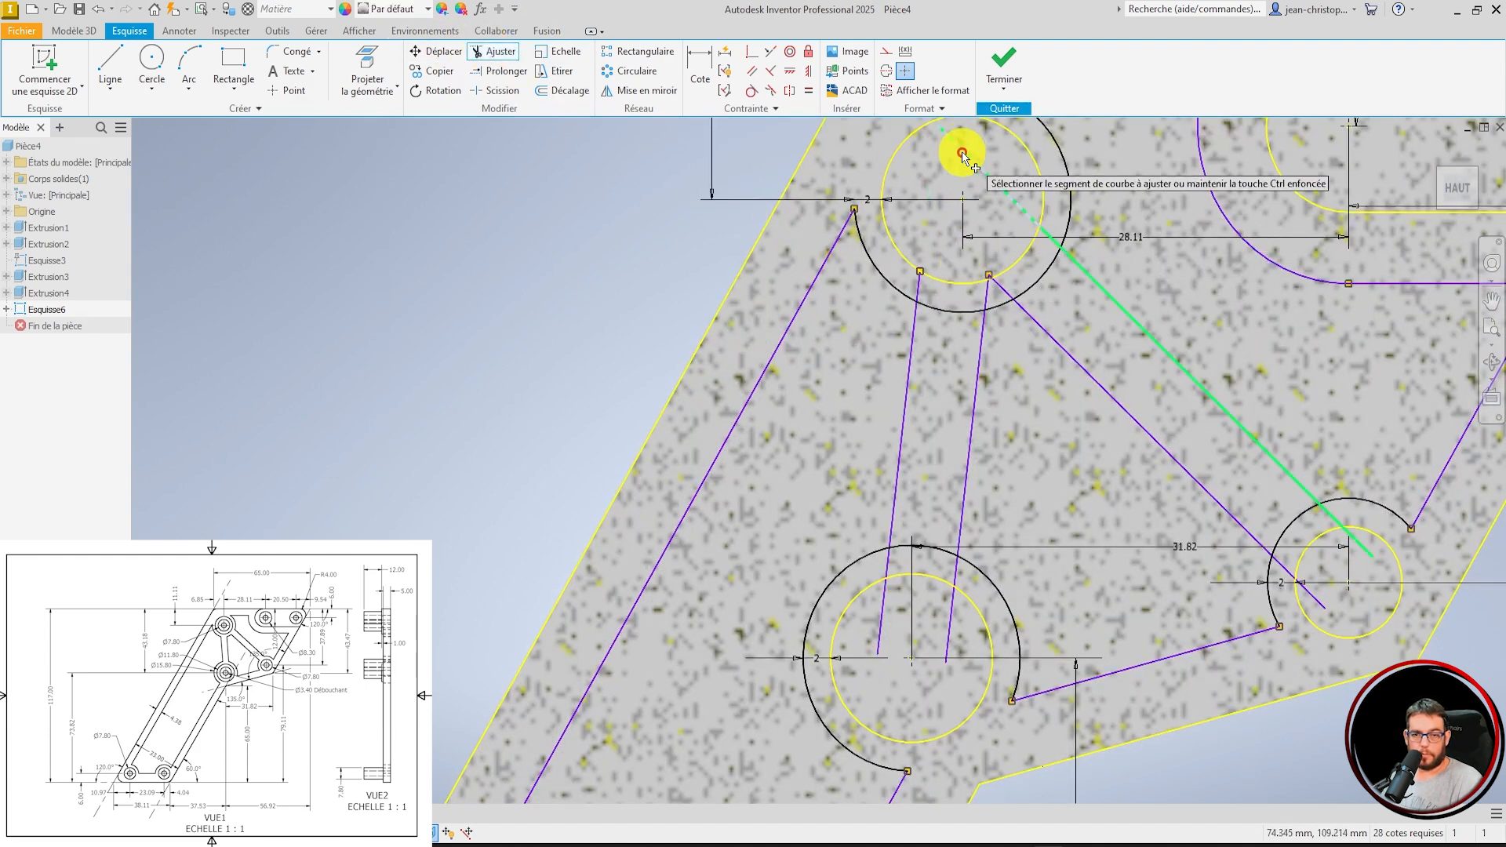
pyautogui.click(964, 152)
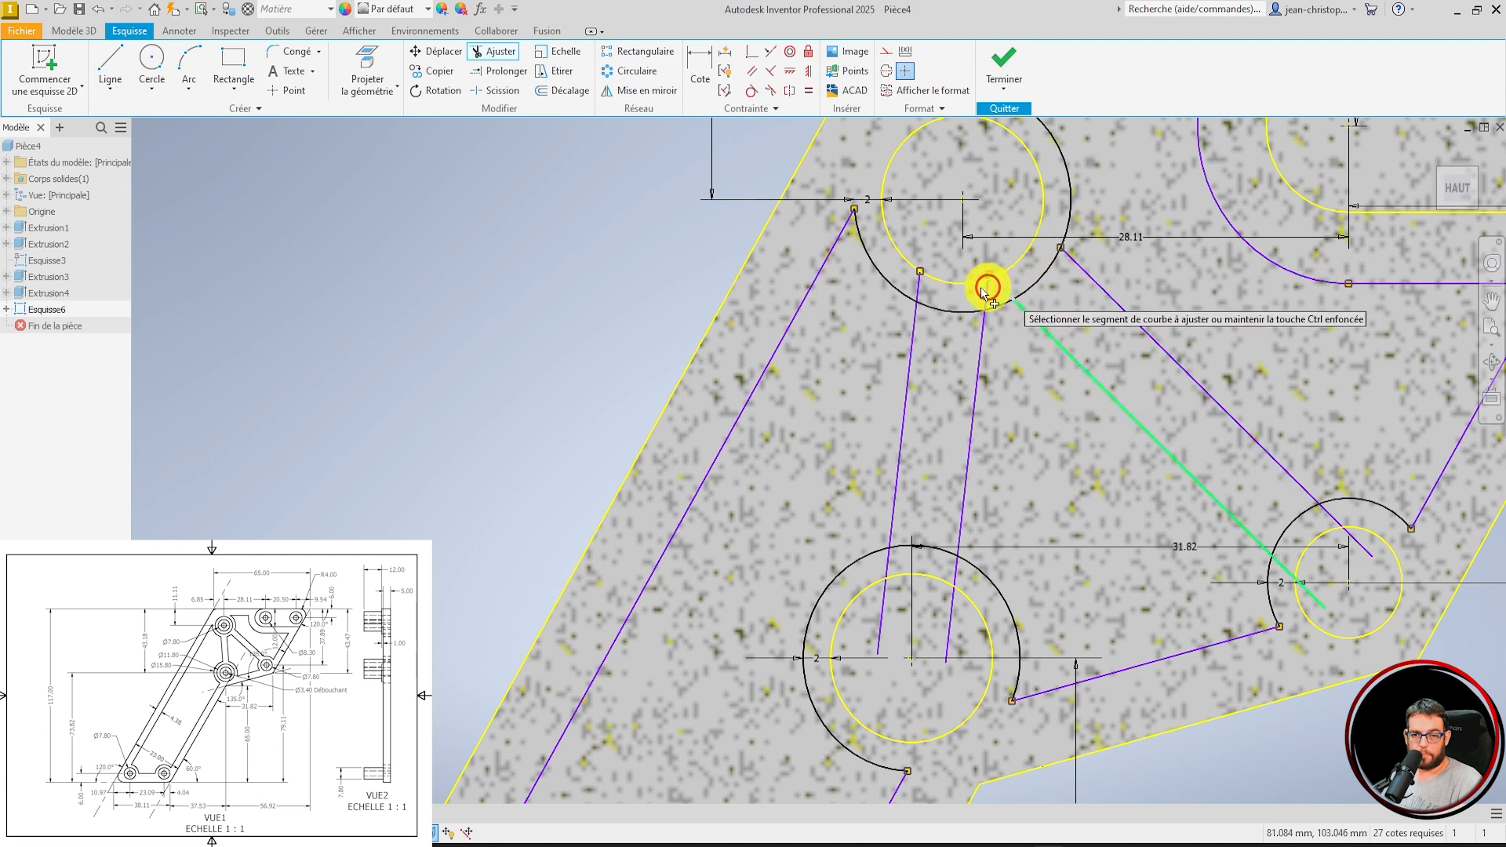
pyautogui.click(918, 286)
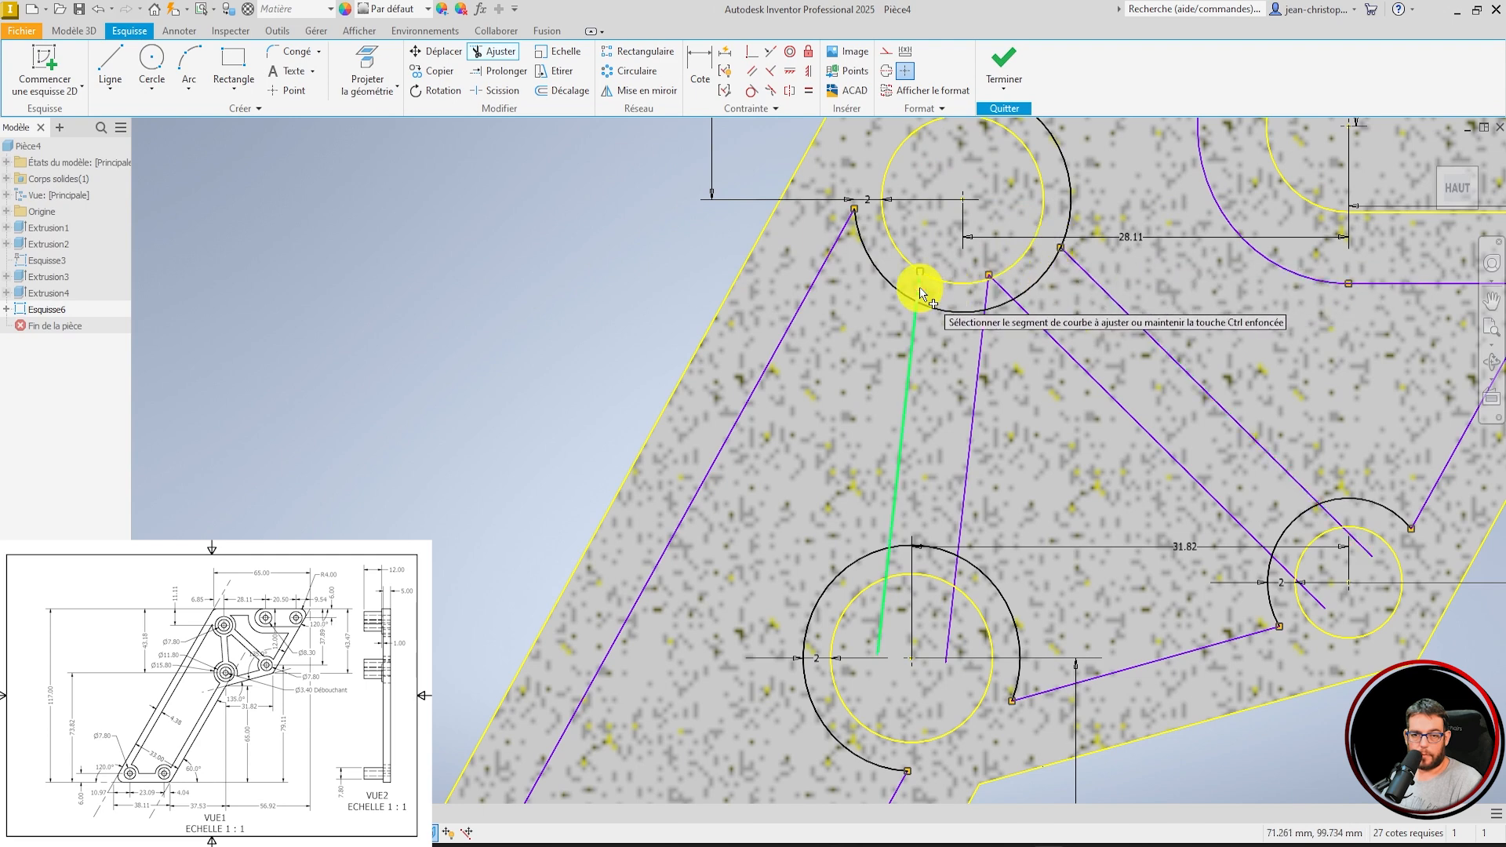
pyautogui.click(984, 295)
pyautogui.click(1001, 289)
pyautogui.click(1035, 285)
pyautogui.click(955, 311)
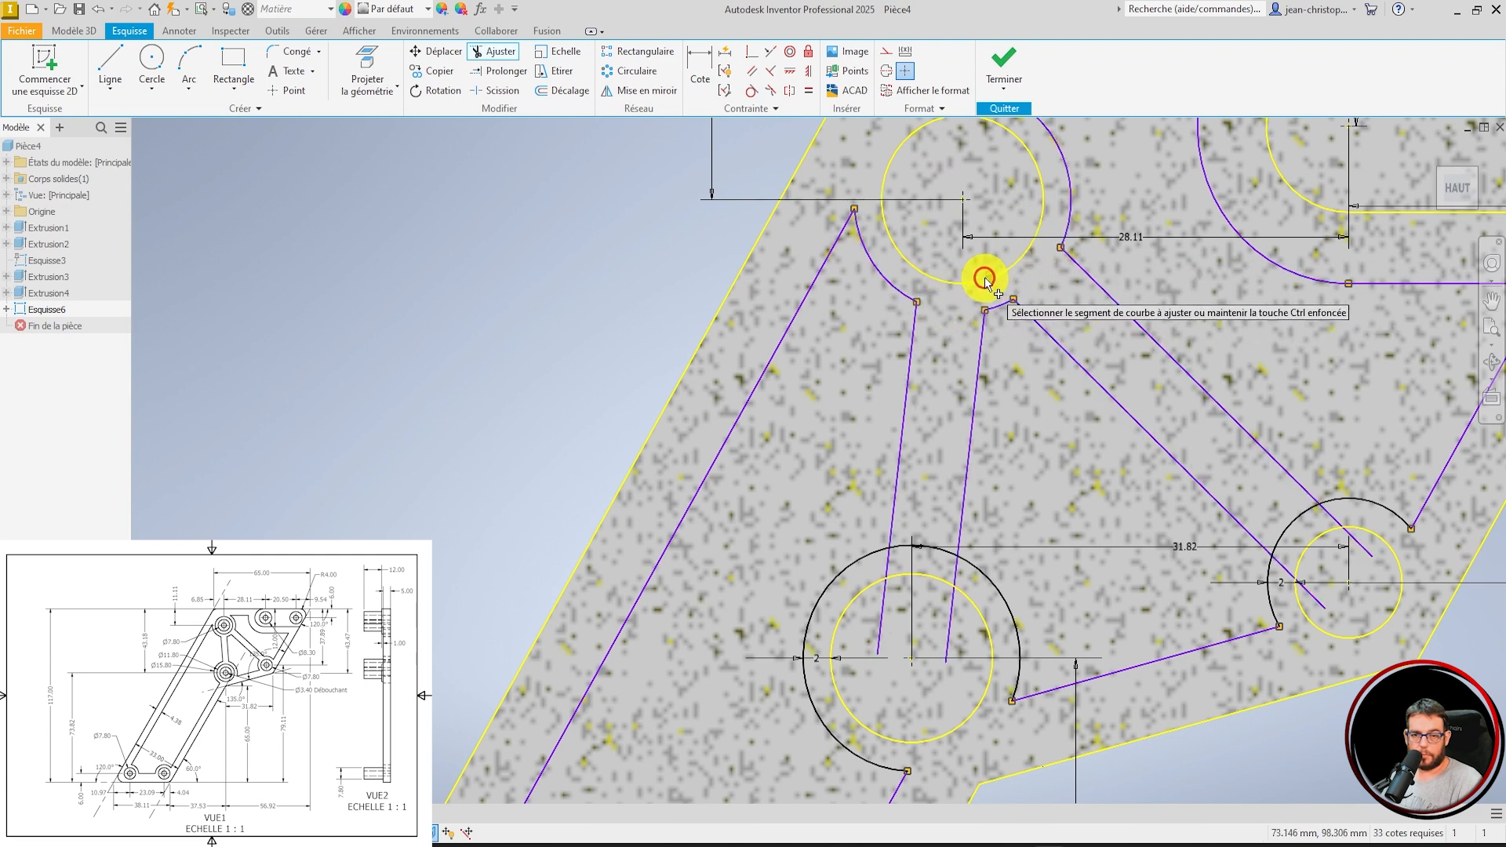
# Trim the rib line ends inside the inner-bend boss's clearance circle and remove the arc portion between the two lines.
pyautogui.scroll(7, 984, 278)
pyautogui.scroll(-3, 942, 279)
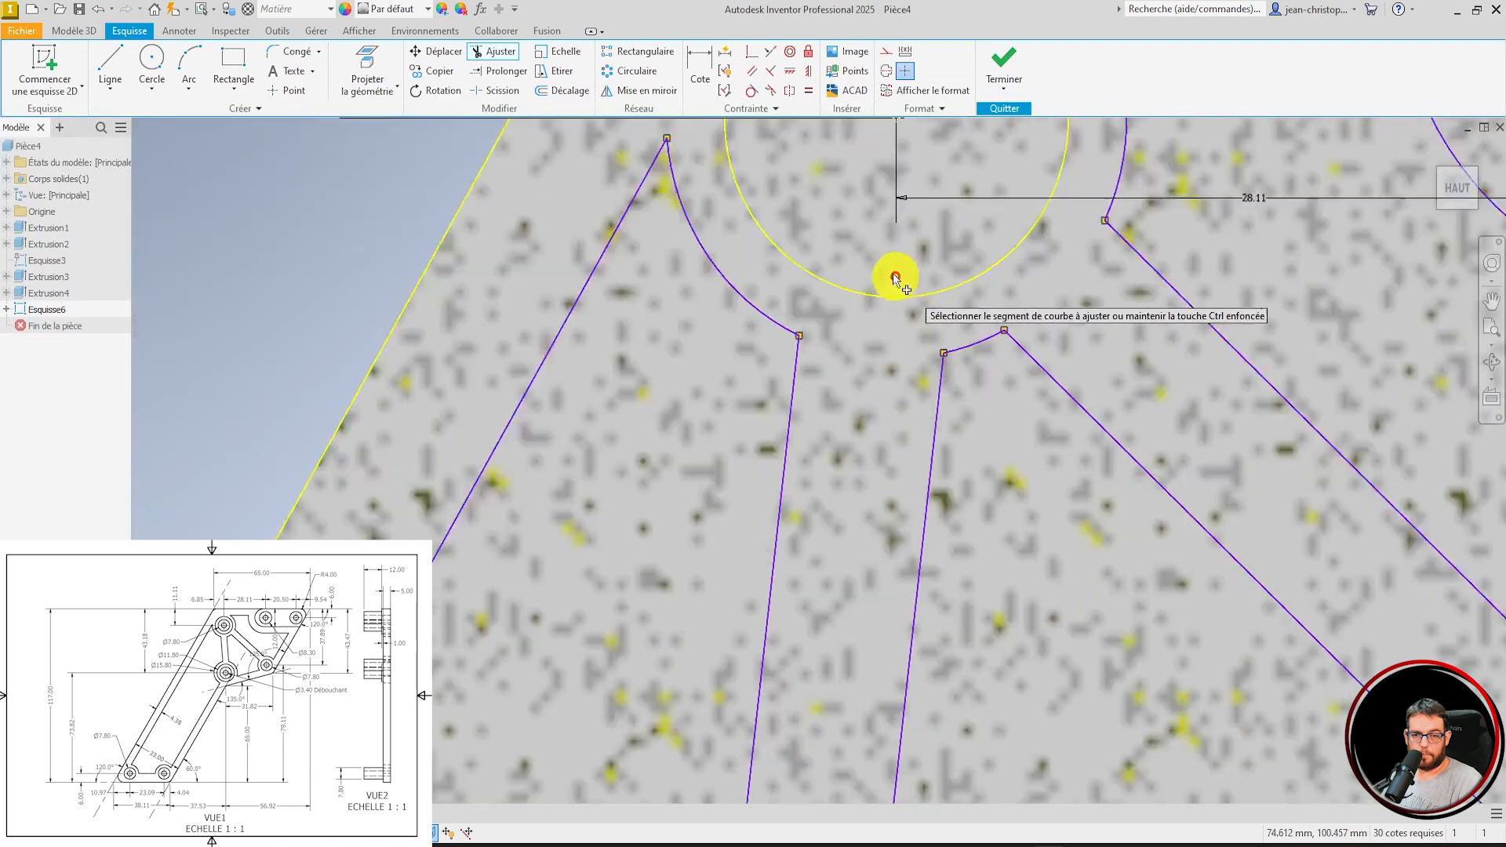
pyautogui.scroll(-4, 895, 279)
pyautogui.scroll(5, 871, 468)
pyautogui.click(783, 426)
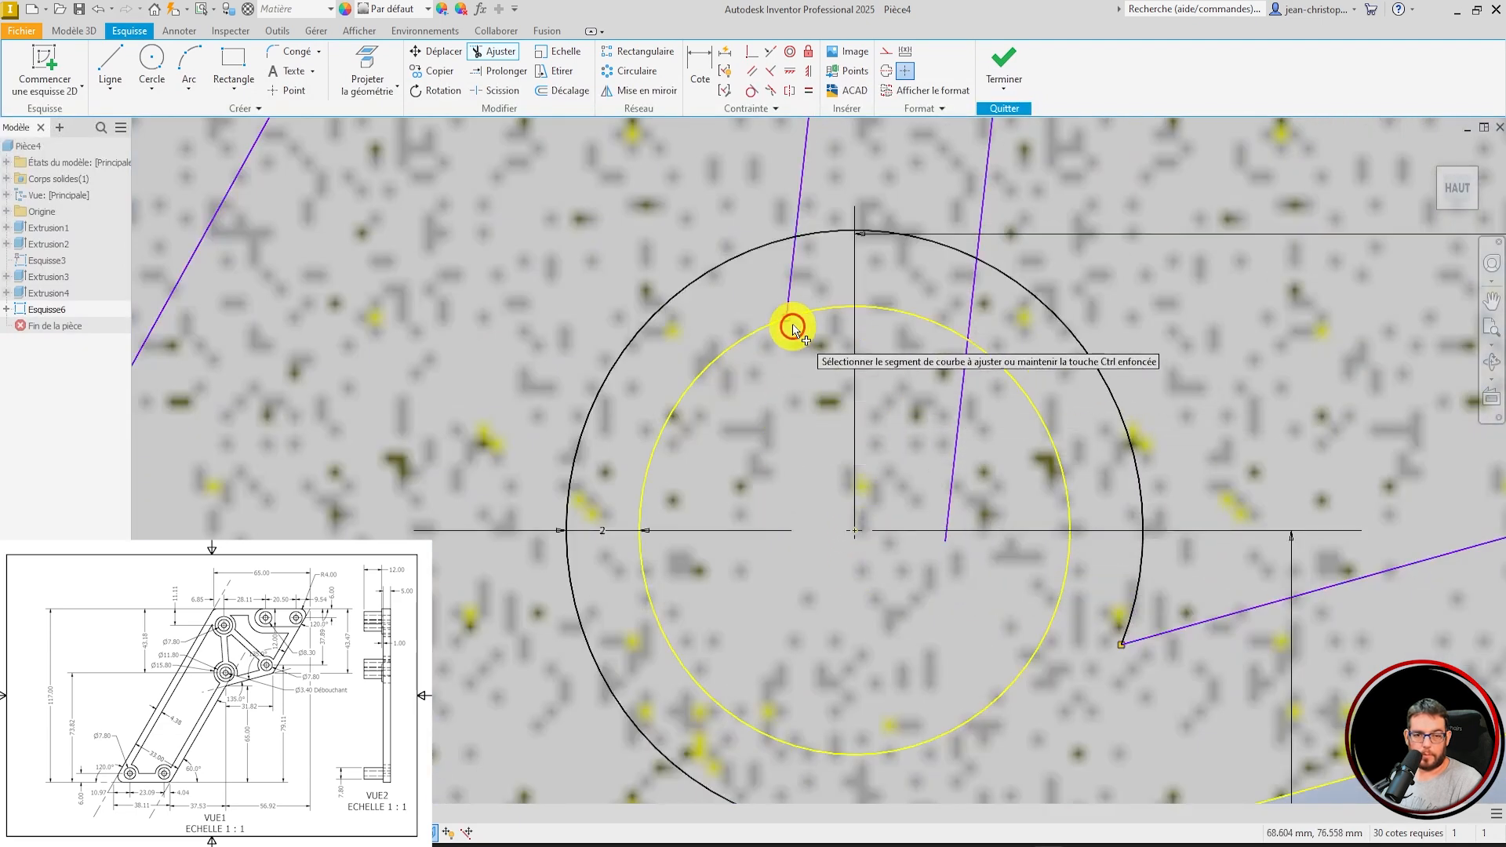
pyautogui.click(792, 285)
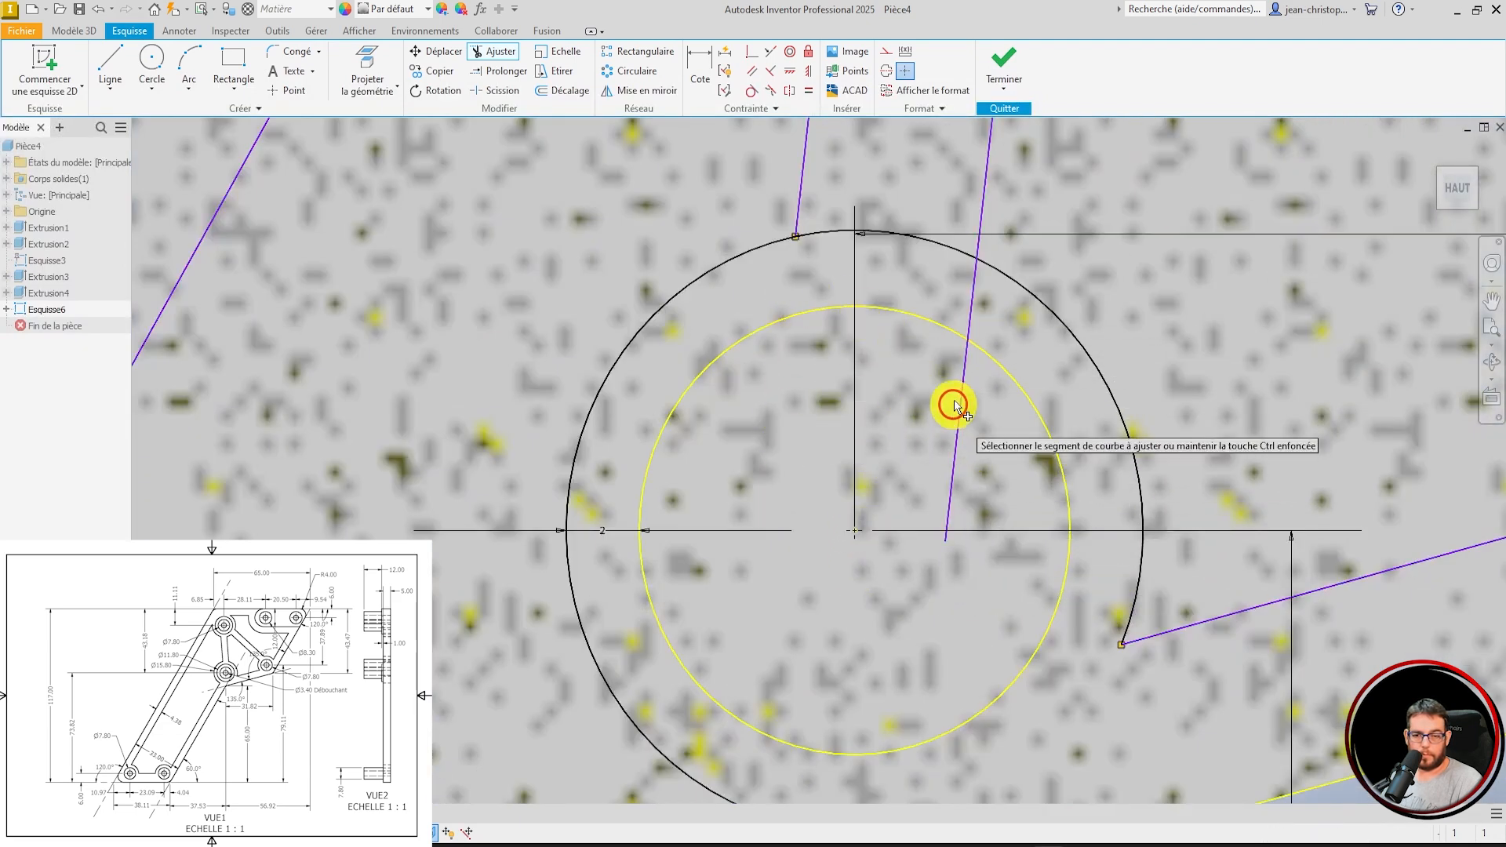
pyautogui.click(972, 318)
pyautogui.click(957, 393)
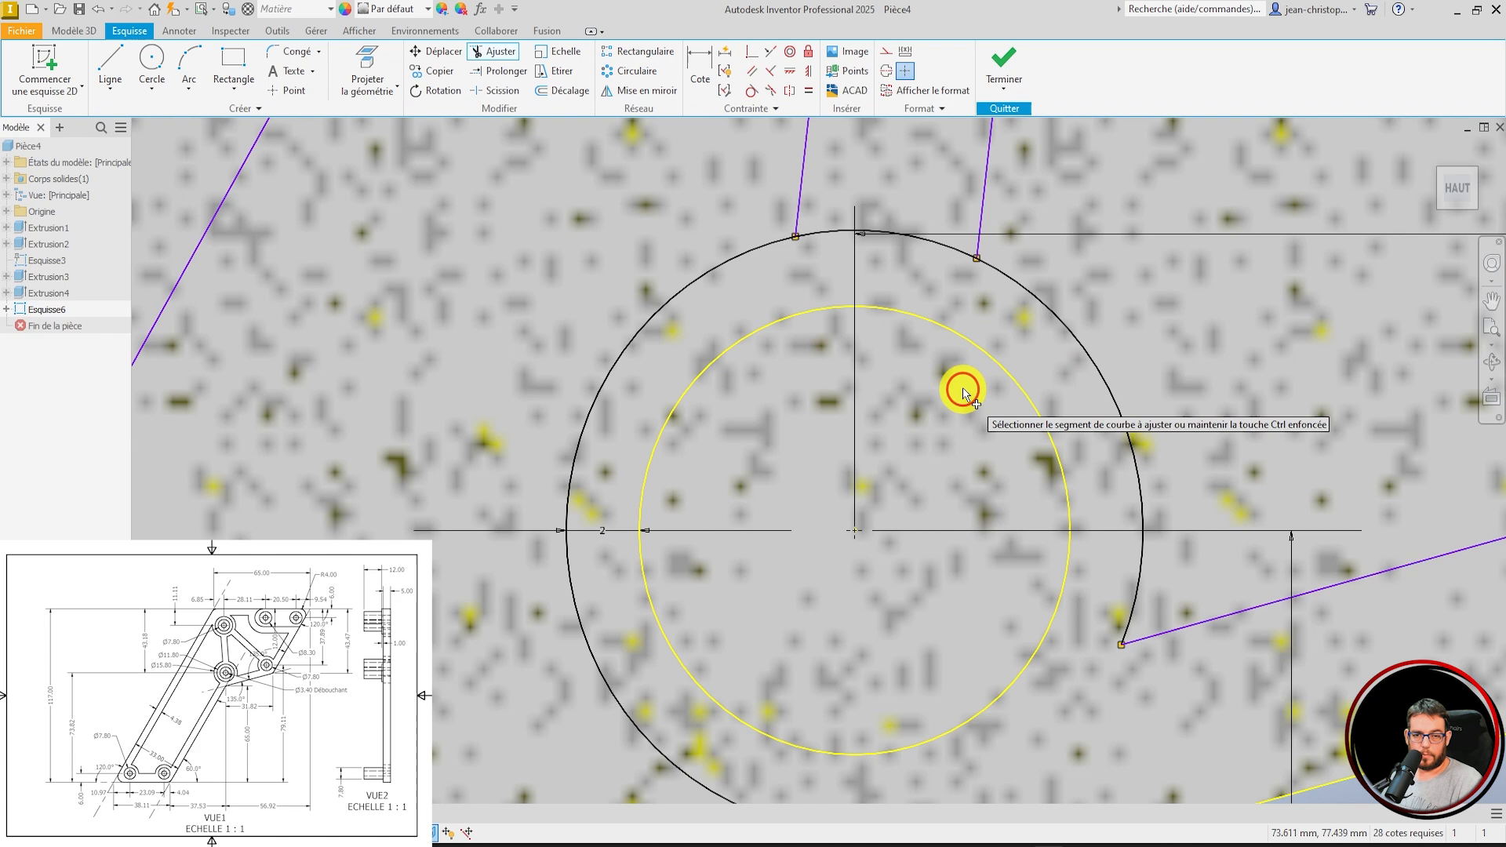
pyautogui.click(942, 252)
# Trim the diagonal rib at the right-bend boss, removing the line ends inside the clearance circle and the arc between them.
pyautogui.scroll(-3, 746, 335)
pyautogui.scroll(4, 976, 313)
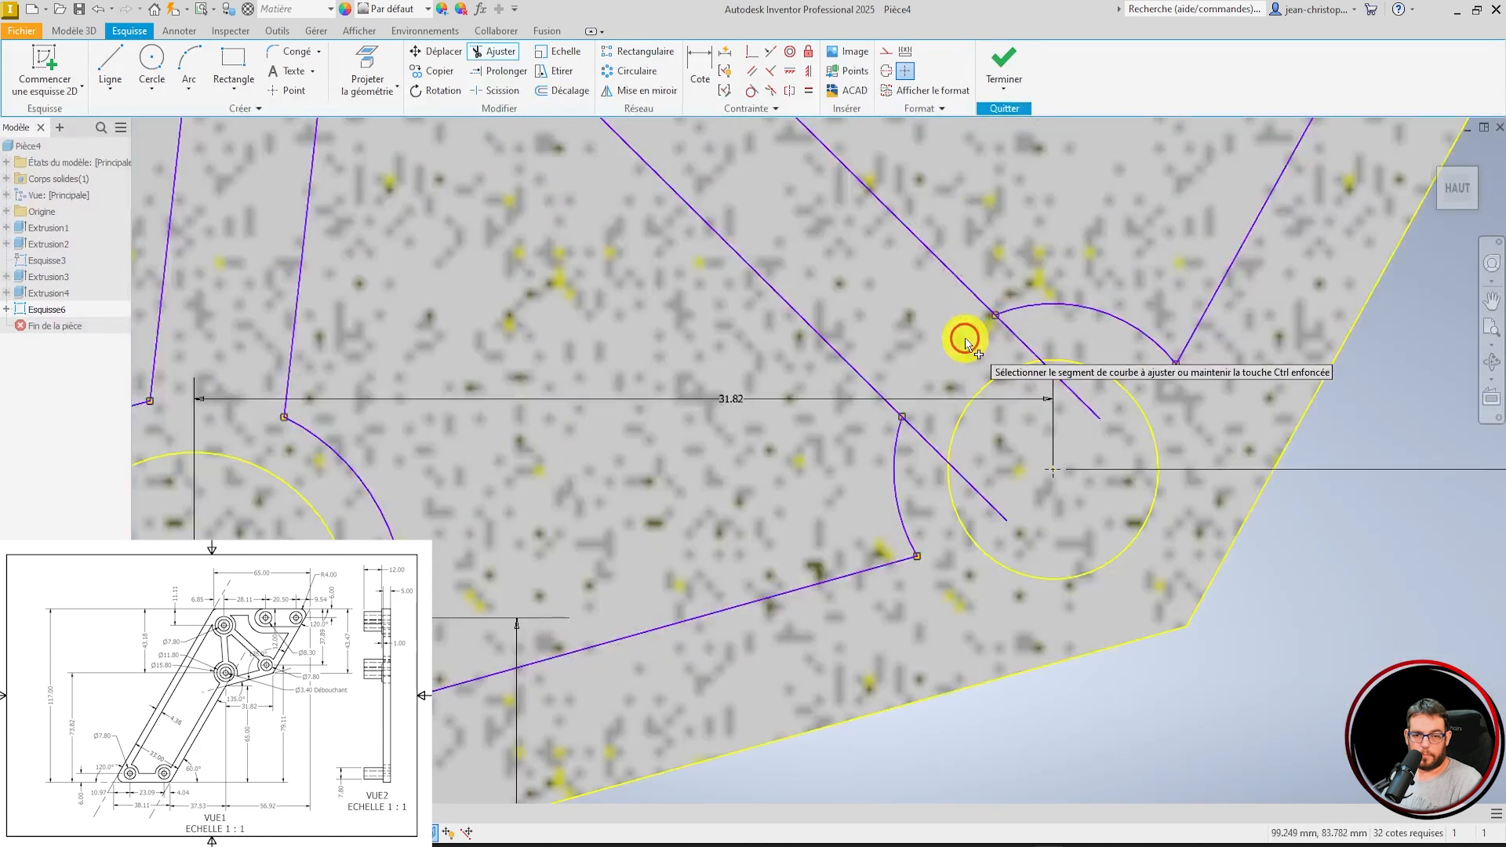
pyautogui.click(1012, 336)
pyautogui.click(926, 438)
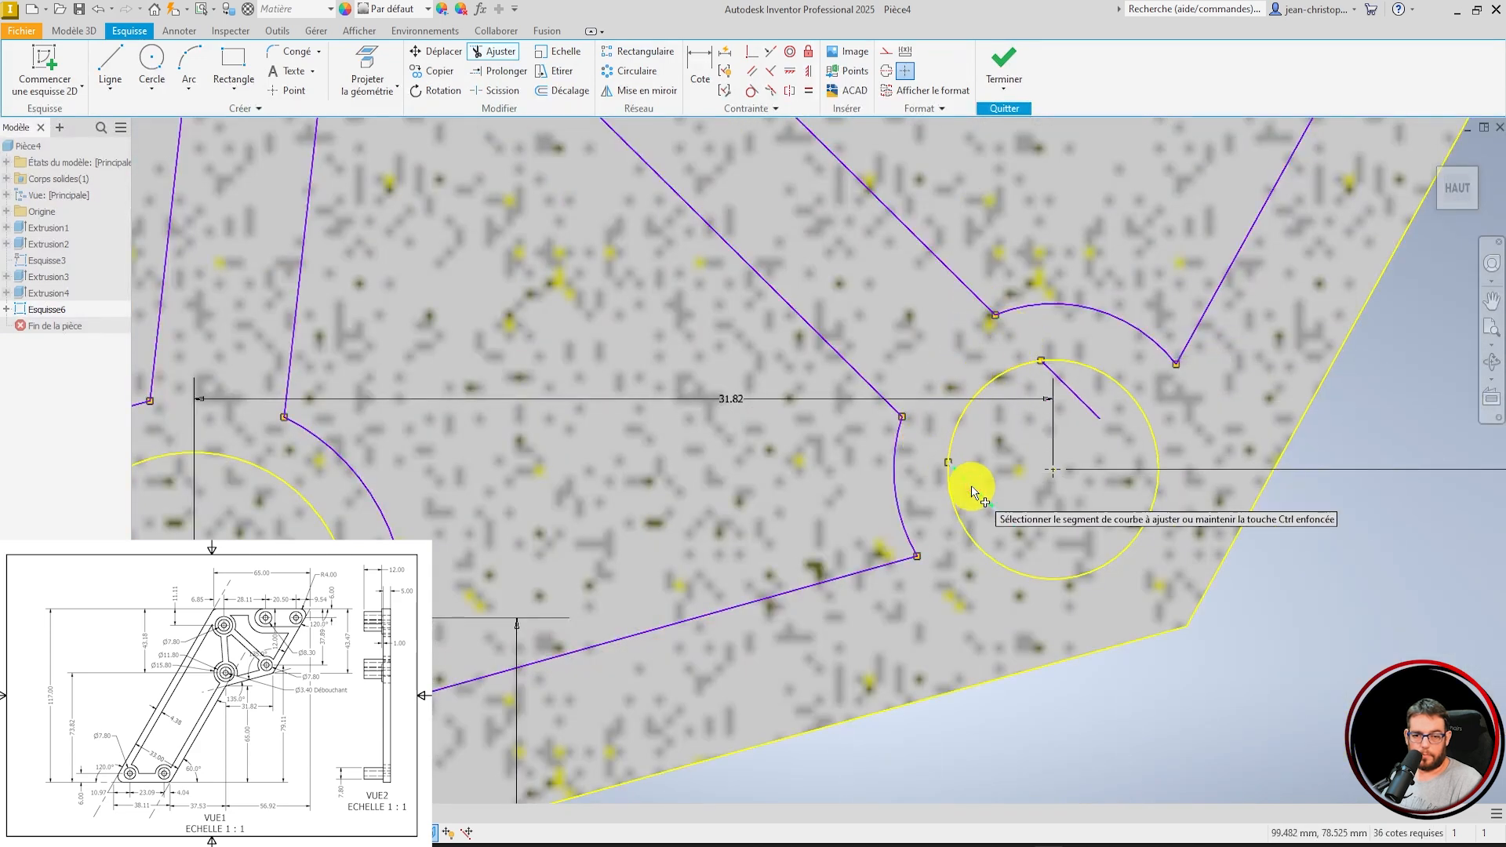
pyautogui.click(1081, 408)
pyautogui.scroll(-5, 1110, 487)
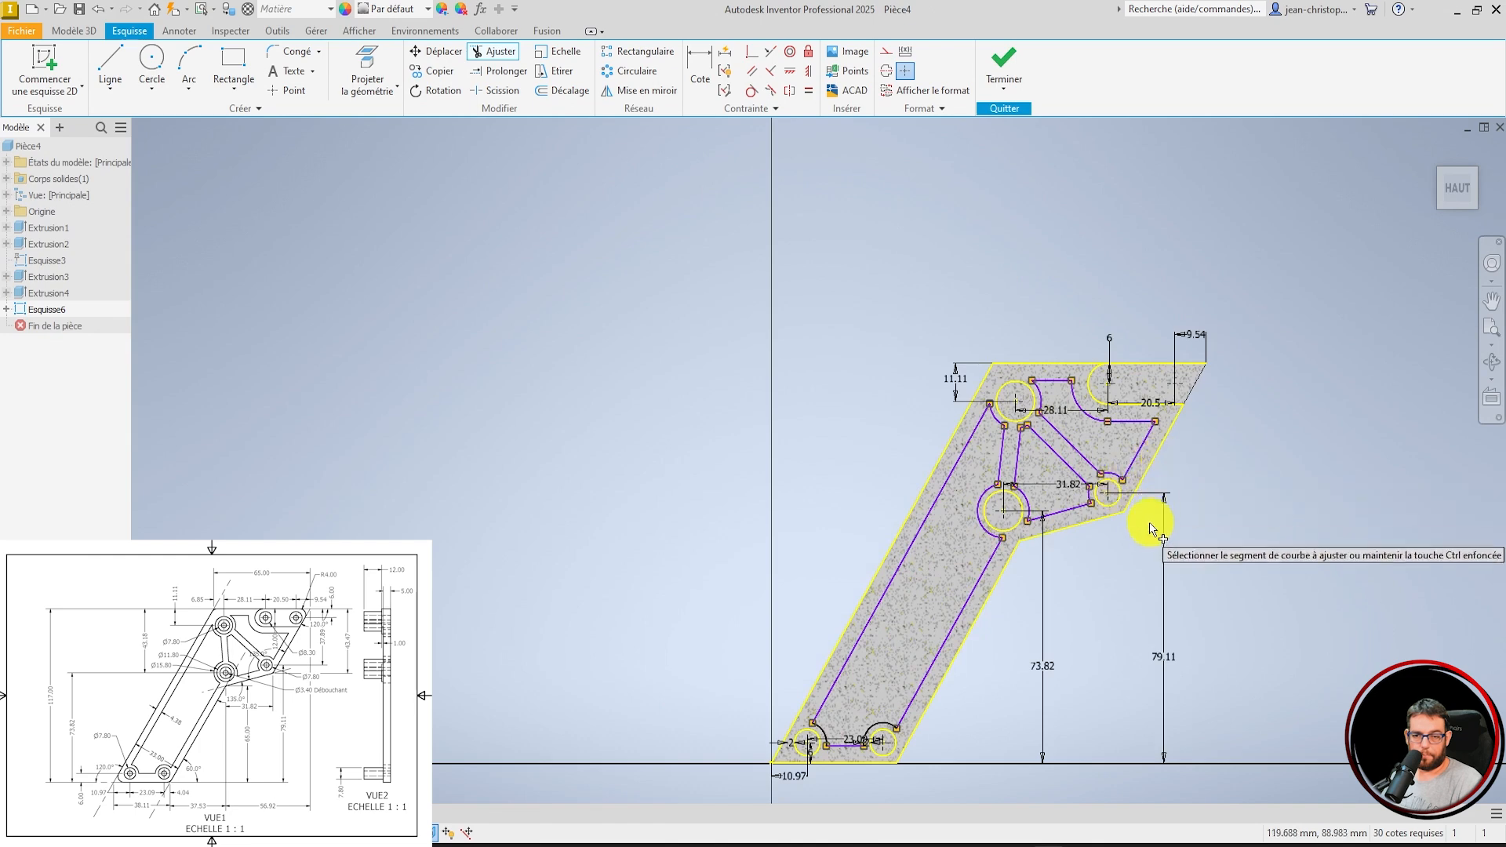
pyautogui.press('Escape')
# Apply the Fix constraint to the upper pocket outlines, ribs and boss clearance arcs.
pyautogui.scroll(3, 1150, 528)
pyautogui.moveTo(933, 223); pyautogui.dragTo(1153, 500)
pyautogui.moveTo(931, 232); pyautogui.dragTo(1197, 514)
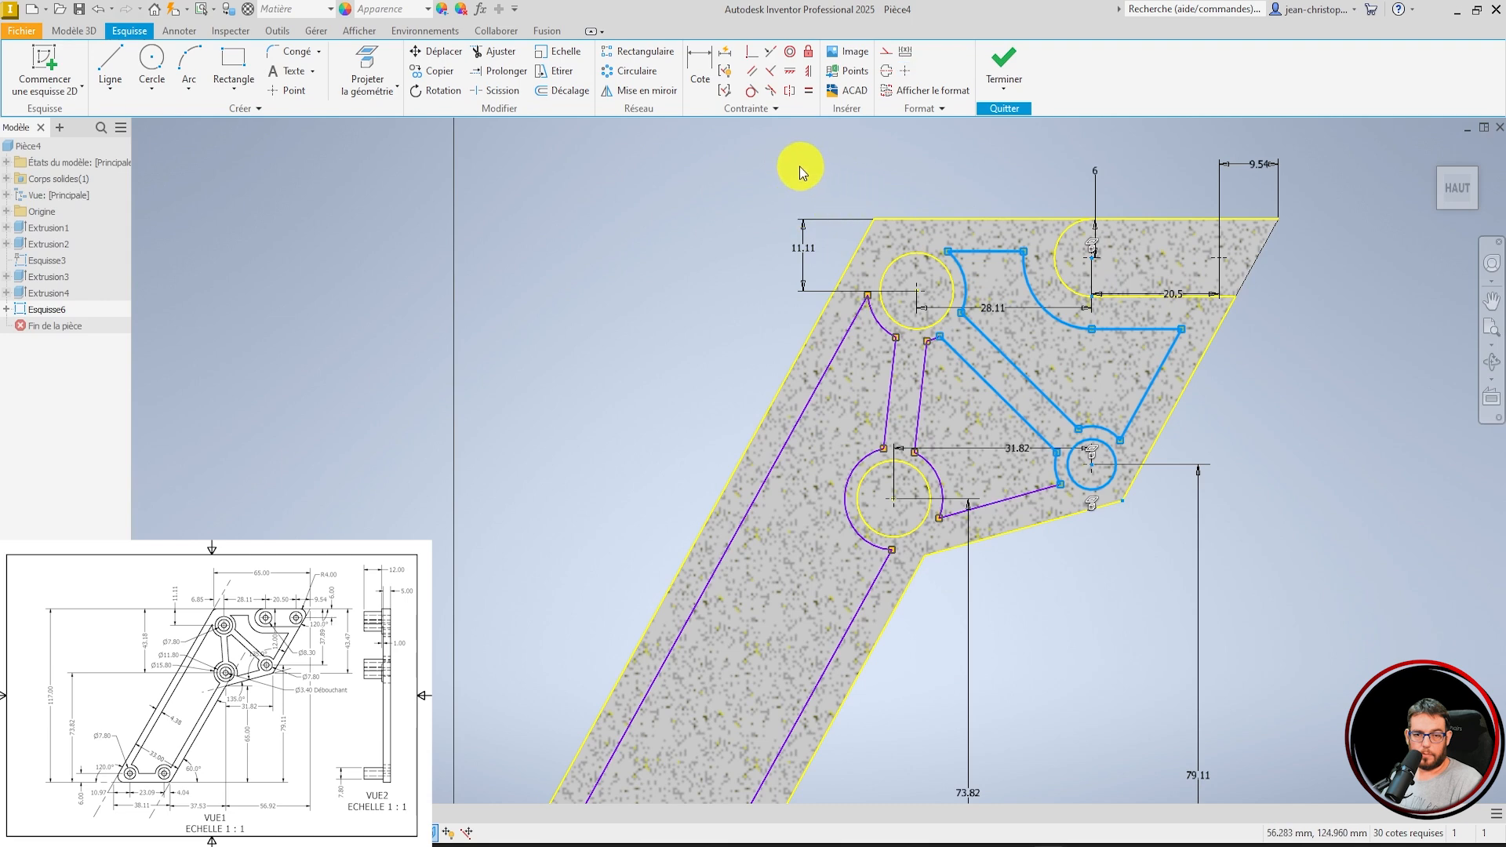
pyautogui.moveTo(771, 161)
pyautogui.mouseDown()
pyautogui.moveTo(1190, 518)
pyautogui.moveTo(1218, 572)
pyautogui.mouseUp()
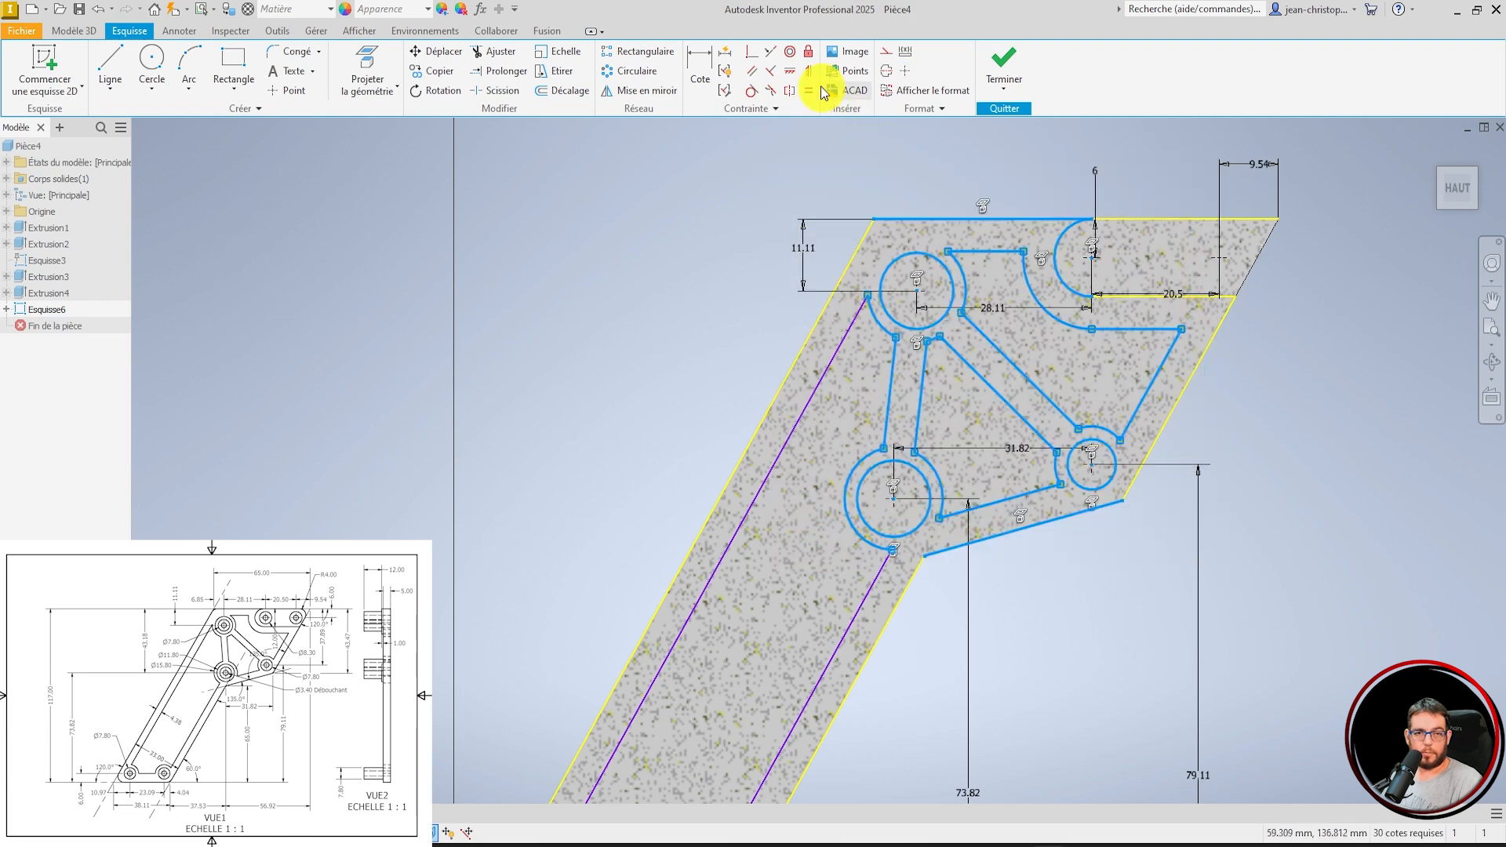
pyautogui.click(809, 53)
pyautogui.scroll(-2, 1310, 282)
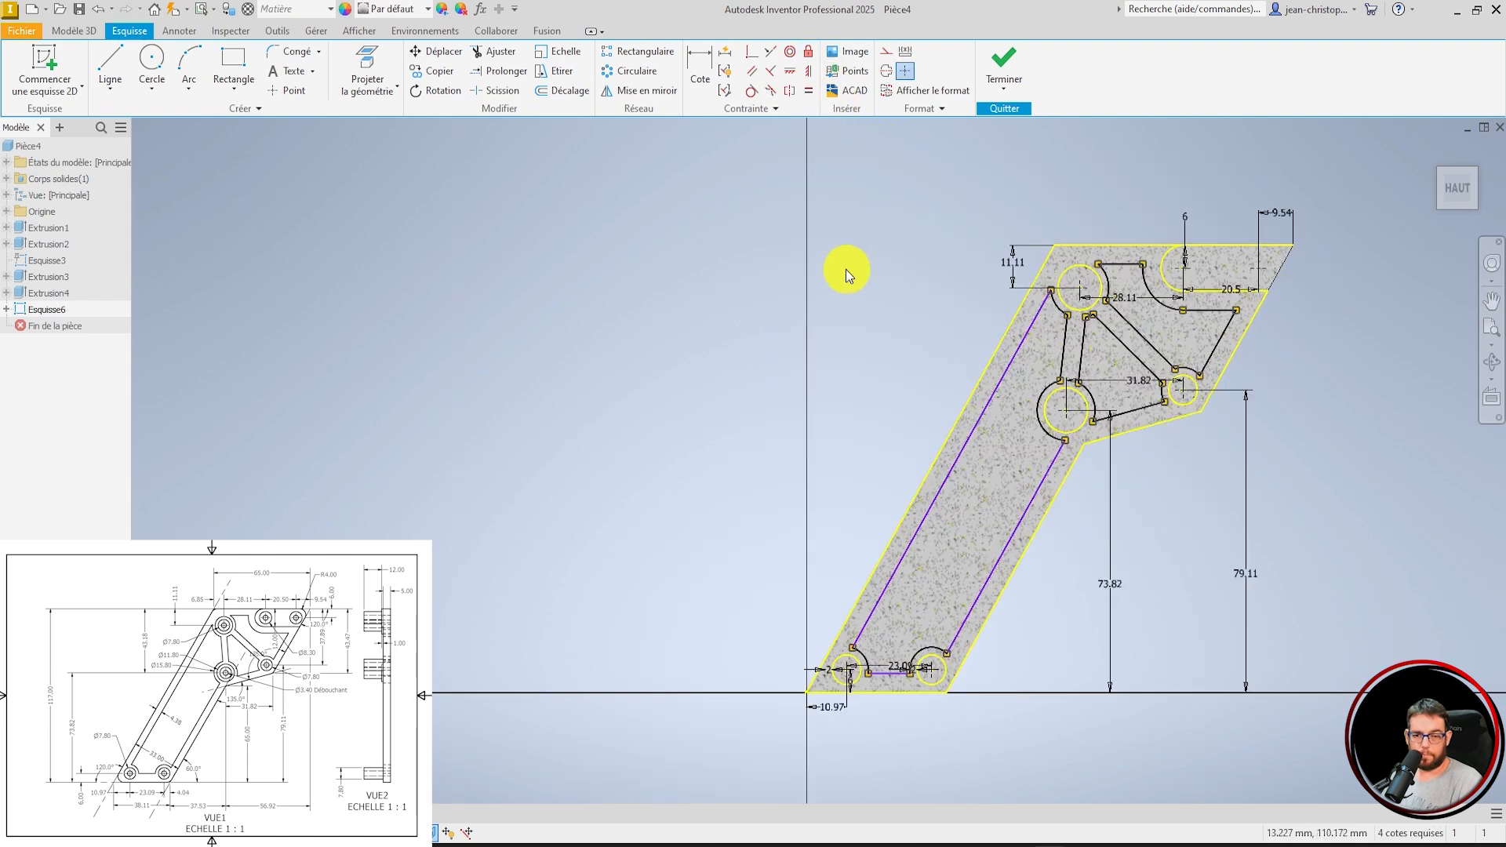
# Try to apply the Fix constraint to the whole lower pocket outline at once.
pyautogui.moveTo(742, 227); pyautogui.dragTo(1122, 746)
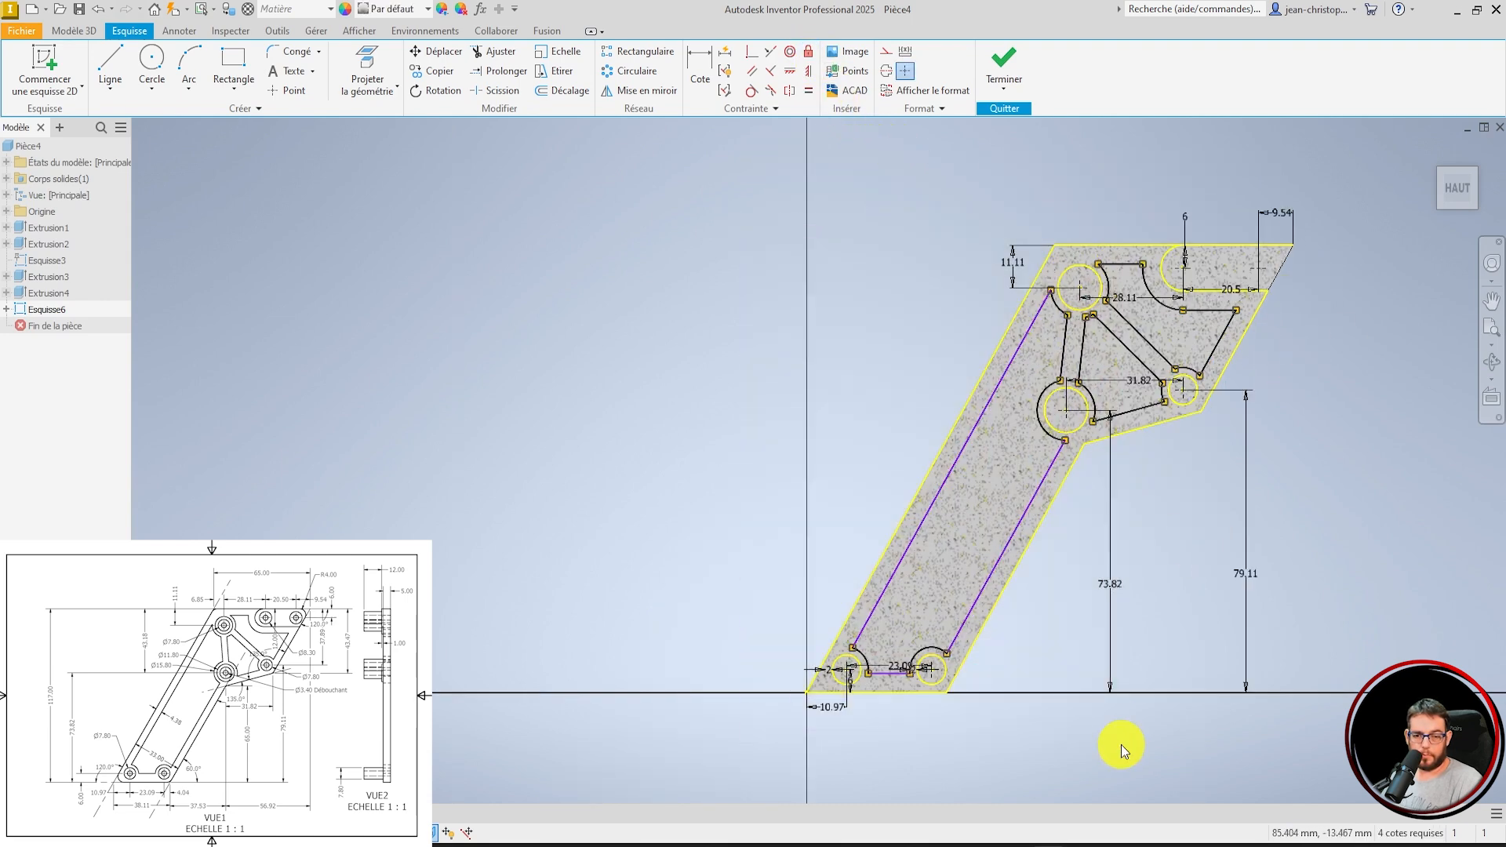
pyautogui.click(810, 55)
pyautogui.click(744, 464)
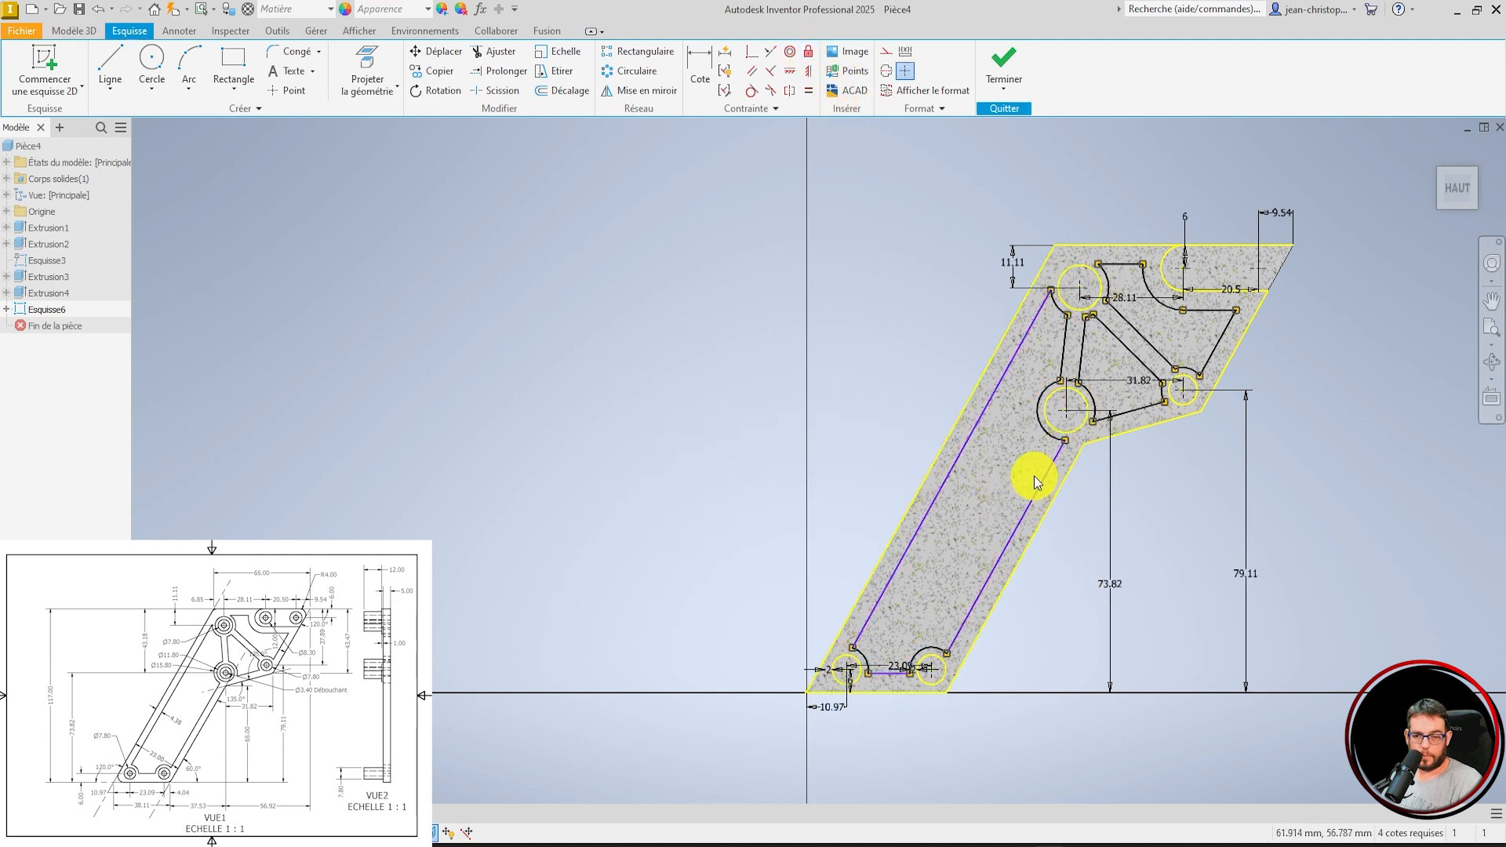
# Fix the long pocket's two slanted edges and its short bottom edge individually, and finish the sketch.
pyautogui.scroll(3, 1034, 476)
pyautogui.scroll(-3, 996, 279)
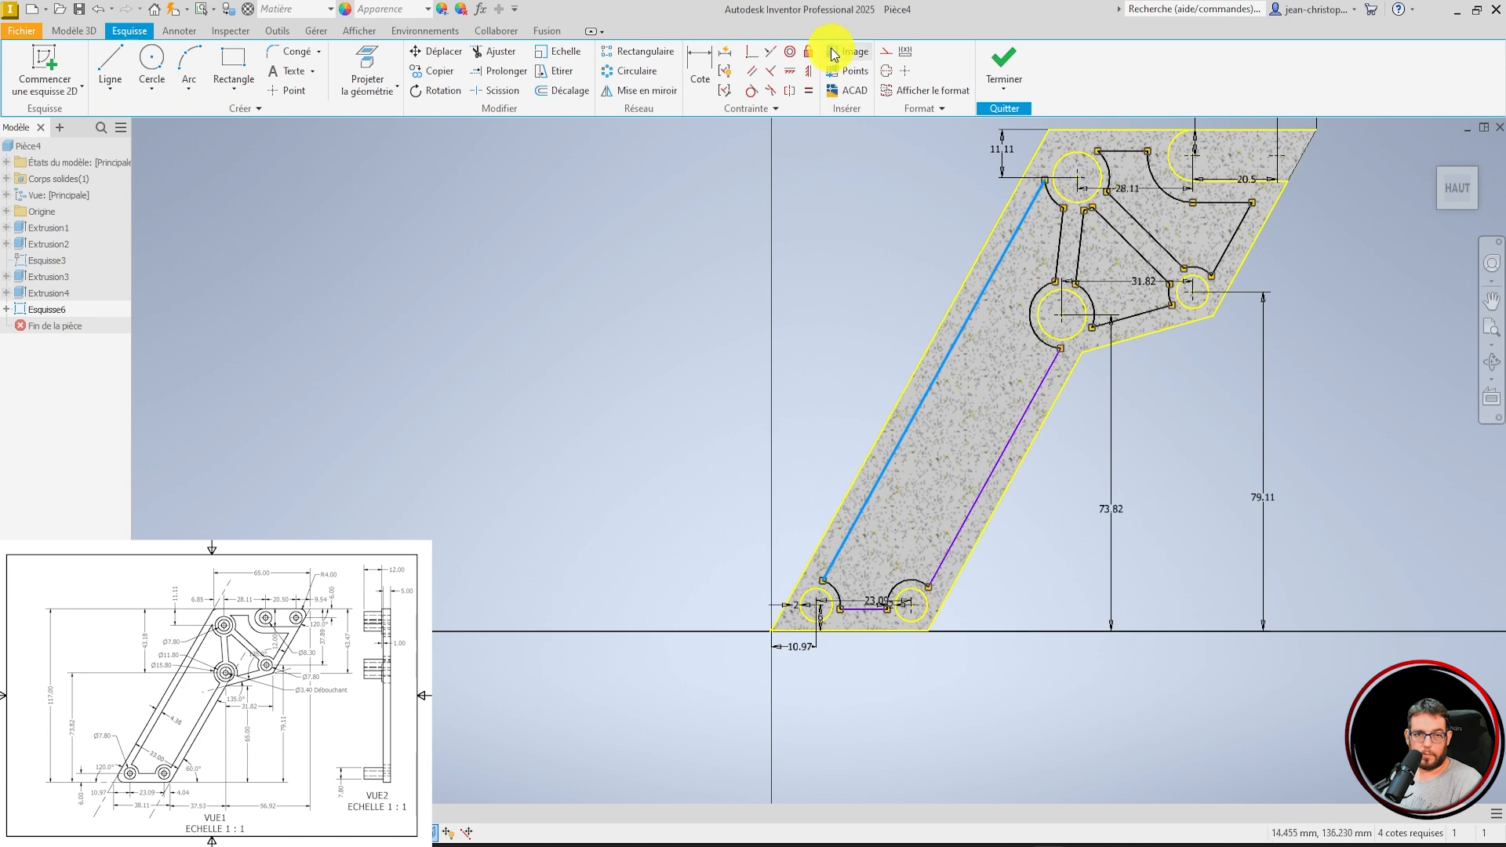
pyautogui.click(809, 56)
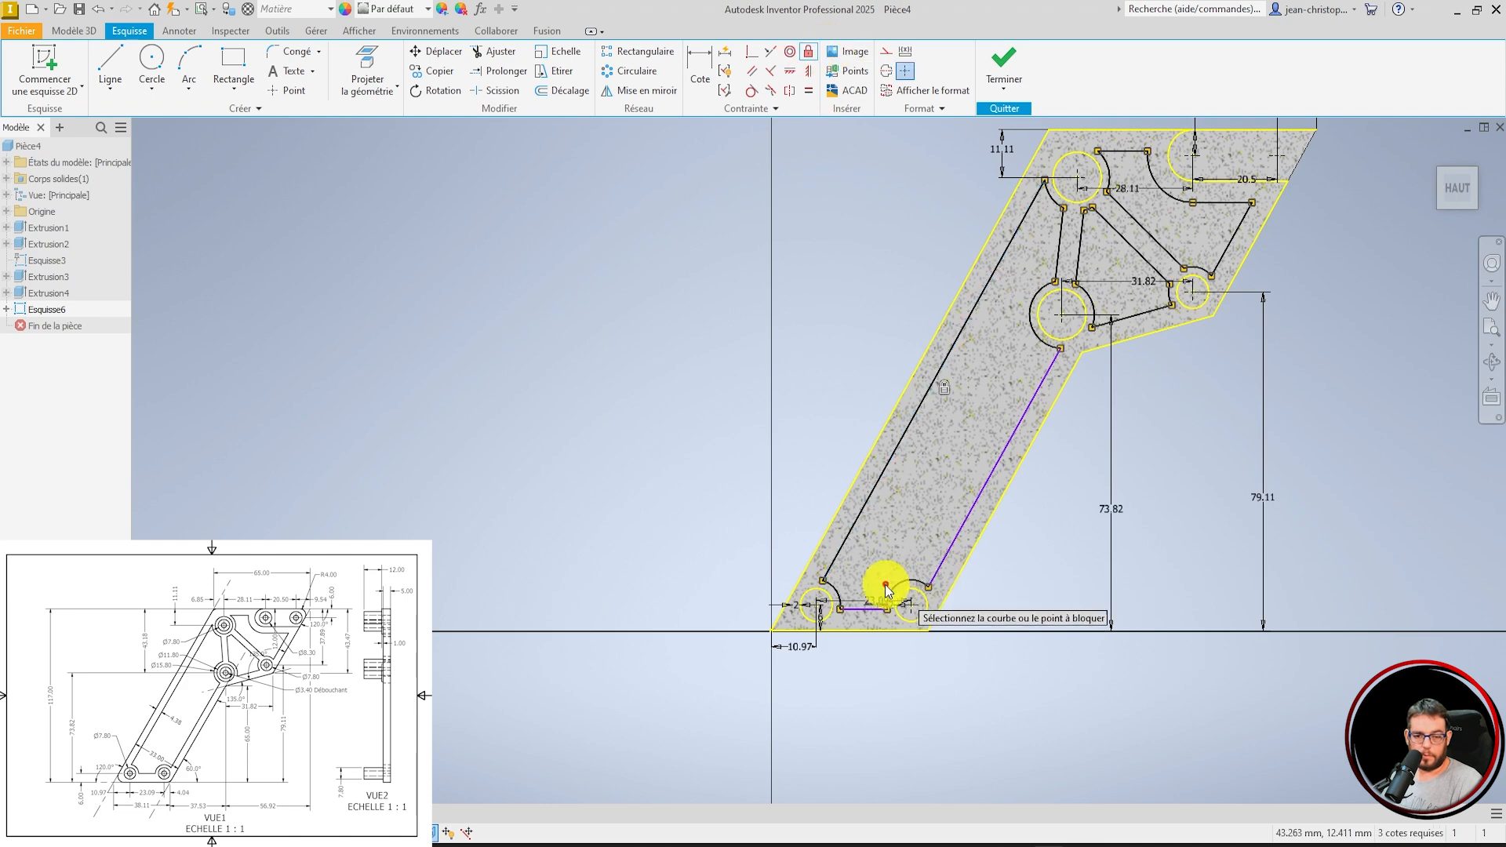
pyautogui.click(987, 482)
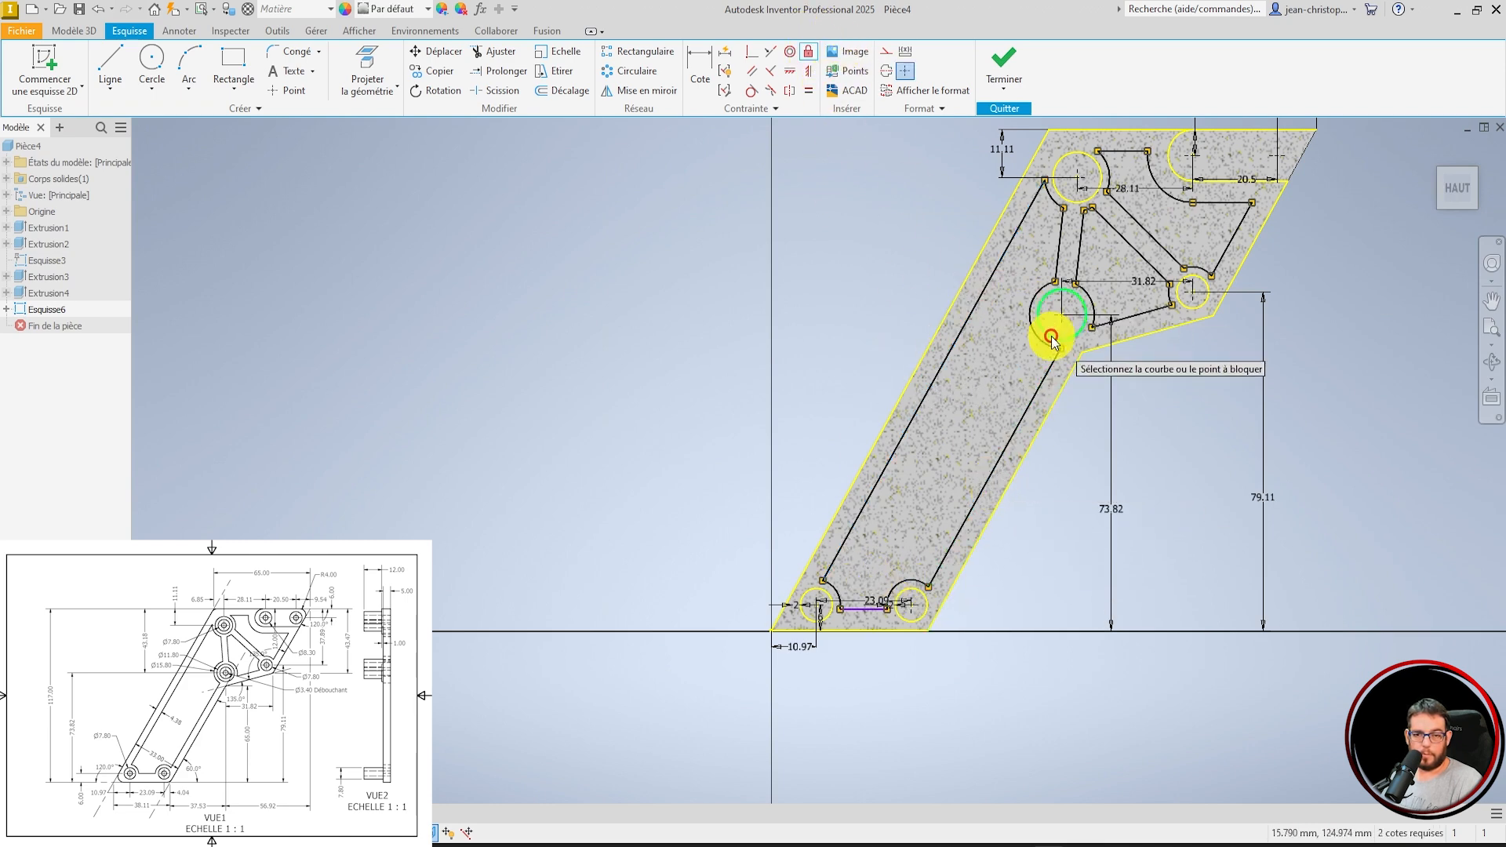
pyautogui.click(865, 609)
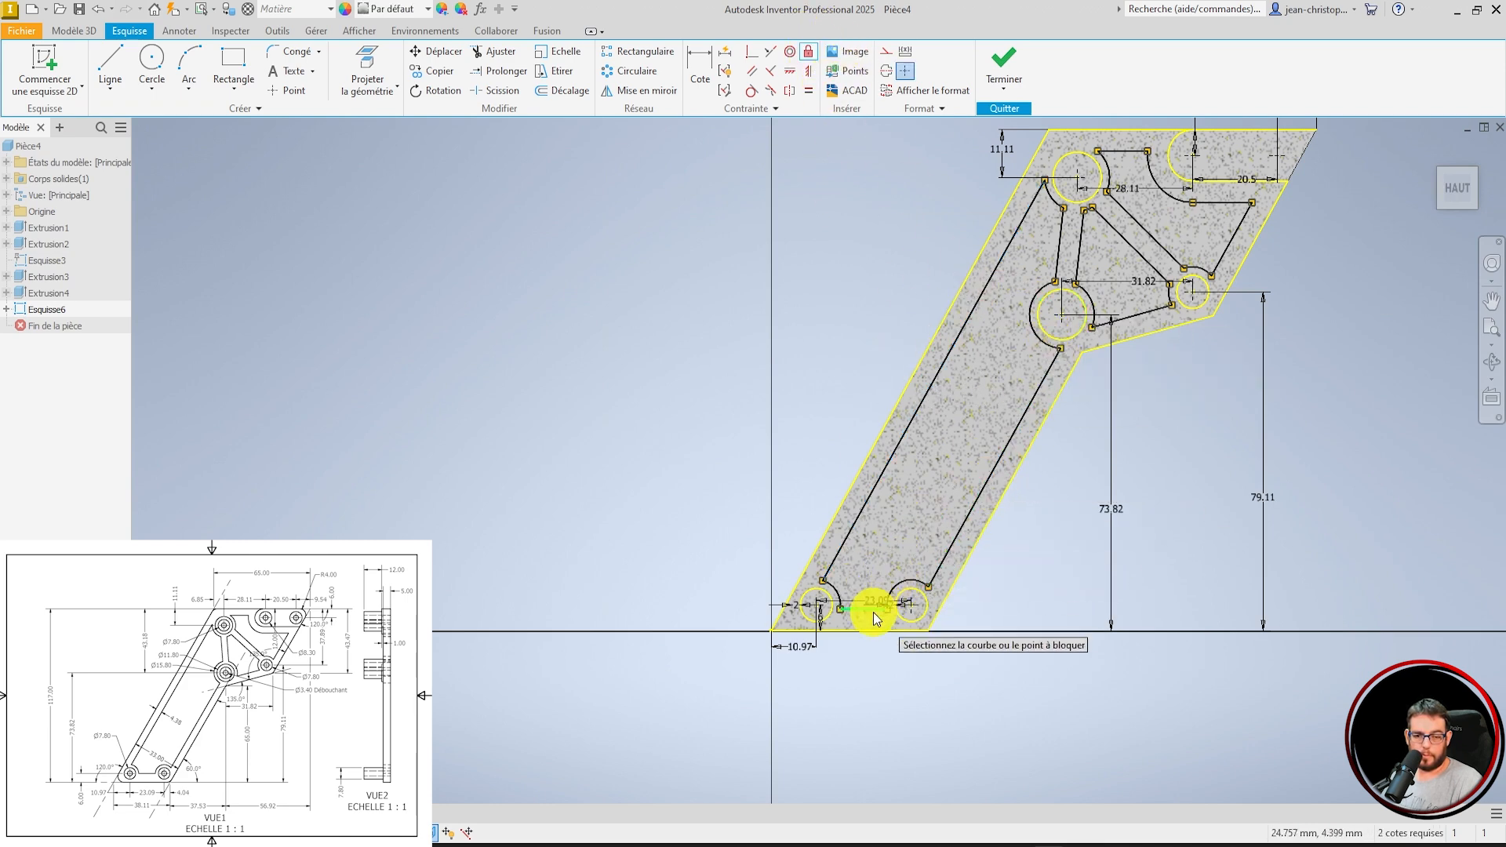
pyautogui.click(813, 58)
pyautogui.scroll(3, 991, 538)
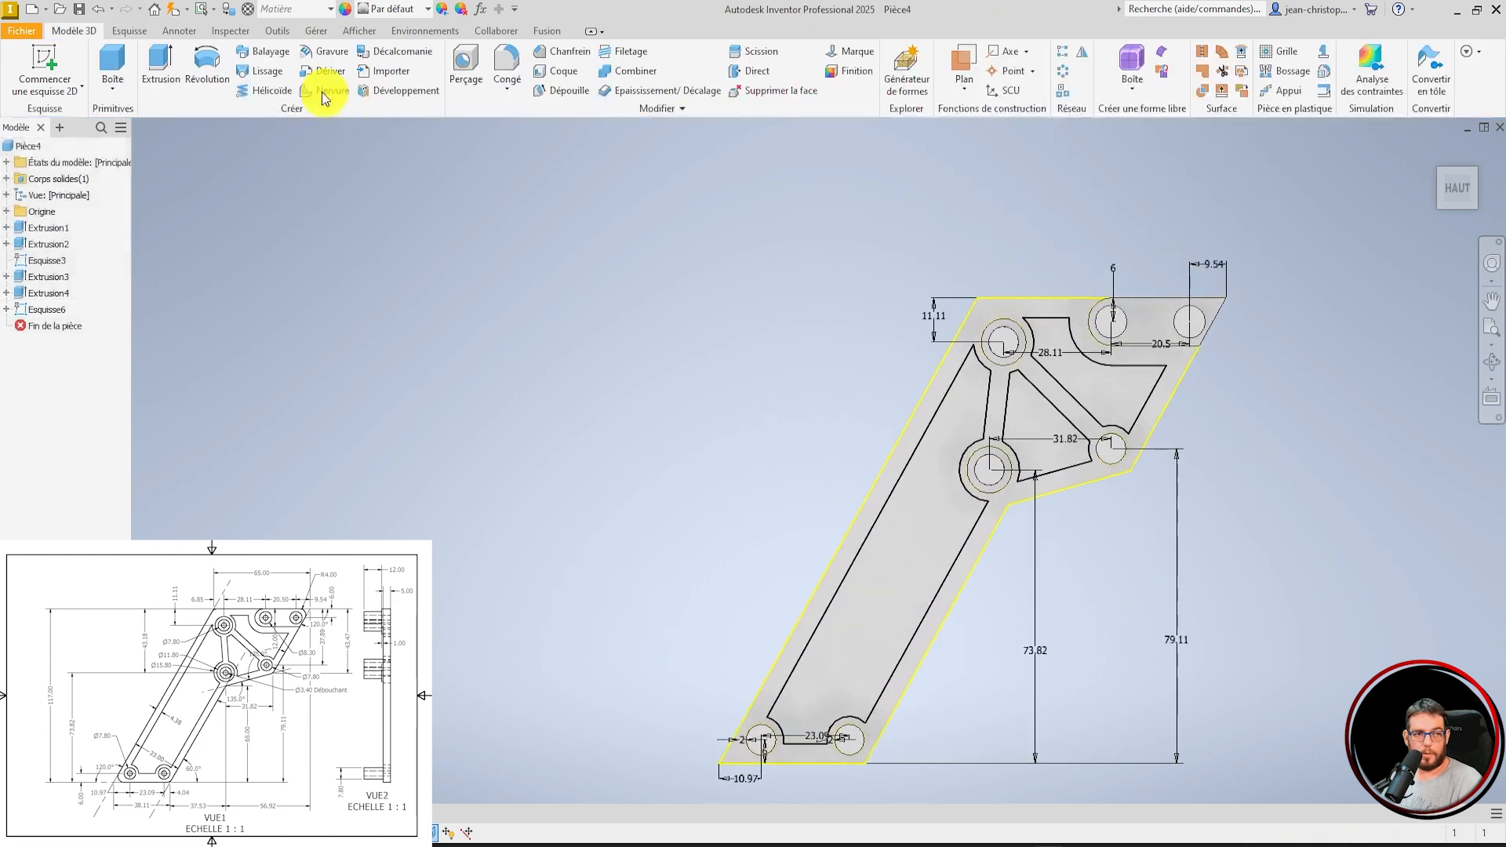
# Extrude the long pocket and the two upper pocket regions as a cut through the full plate thickness.
pyautogui.click(166, 67)
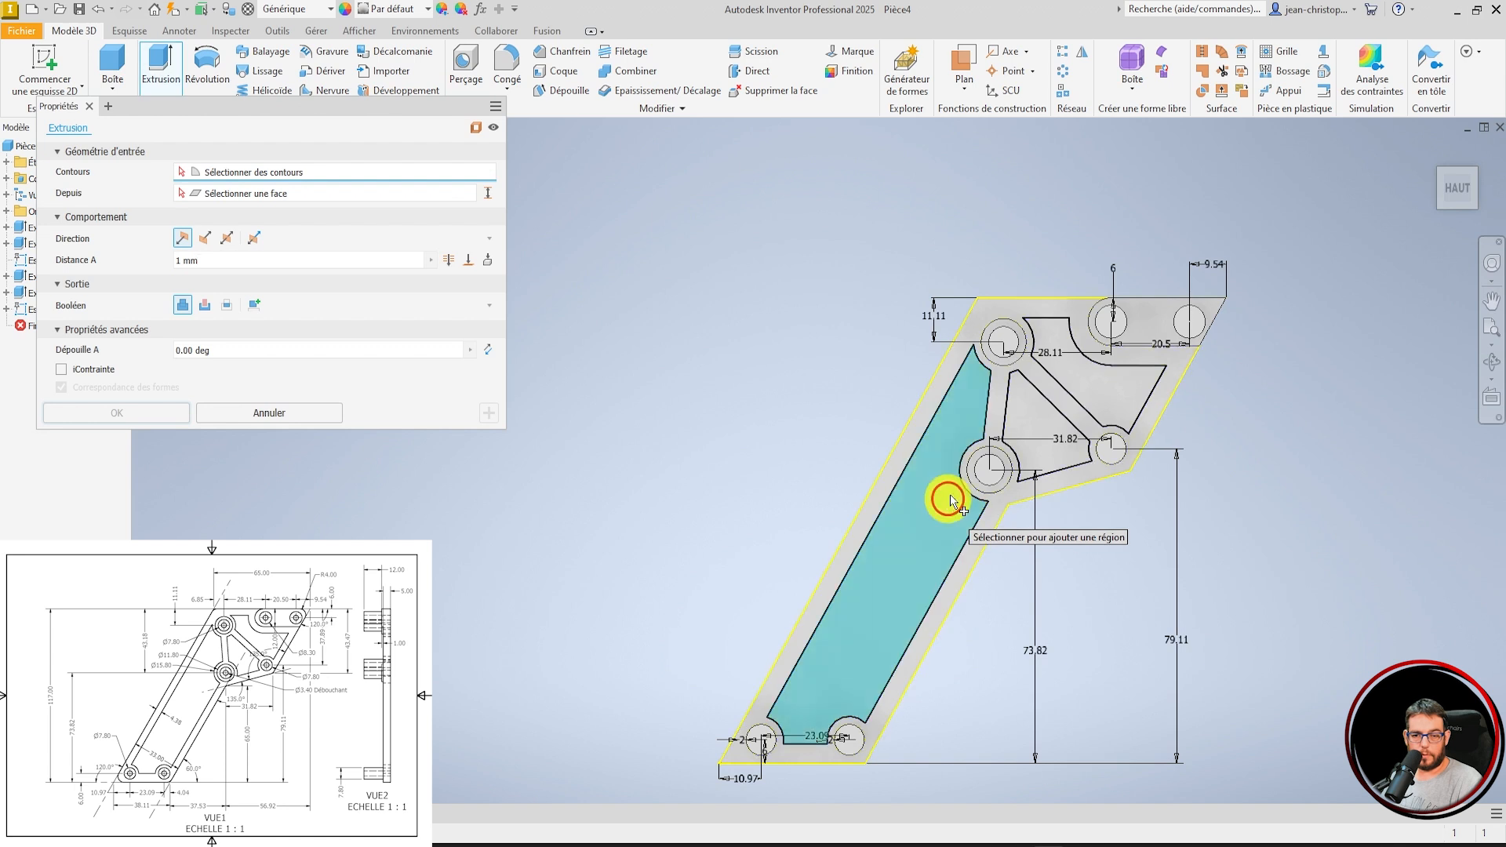
pyautogui.click(1047, 390)
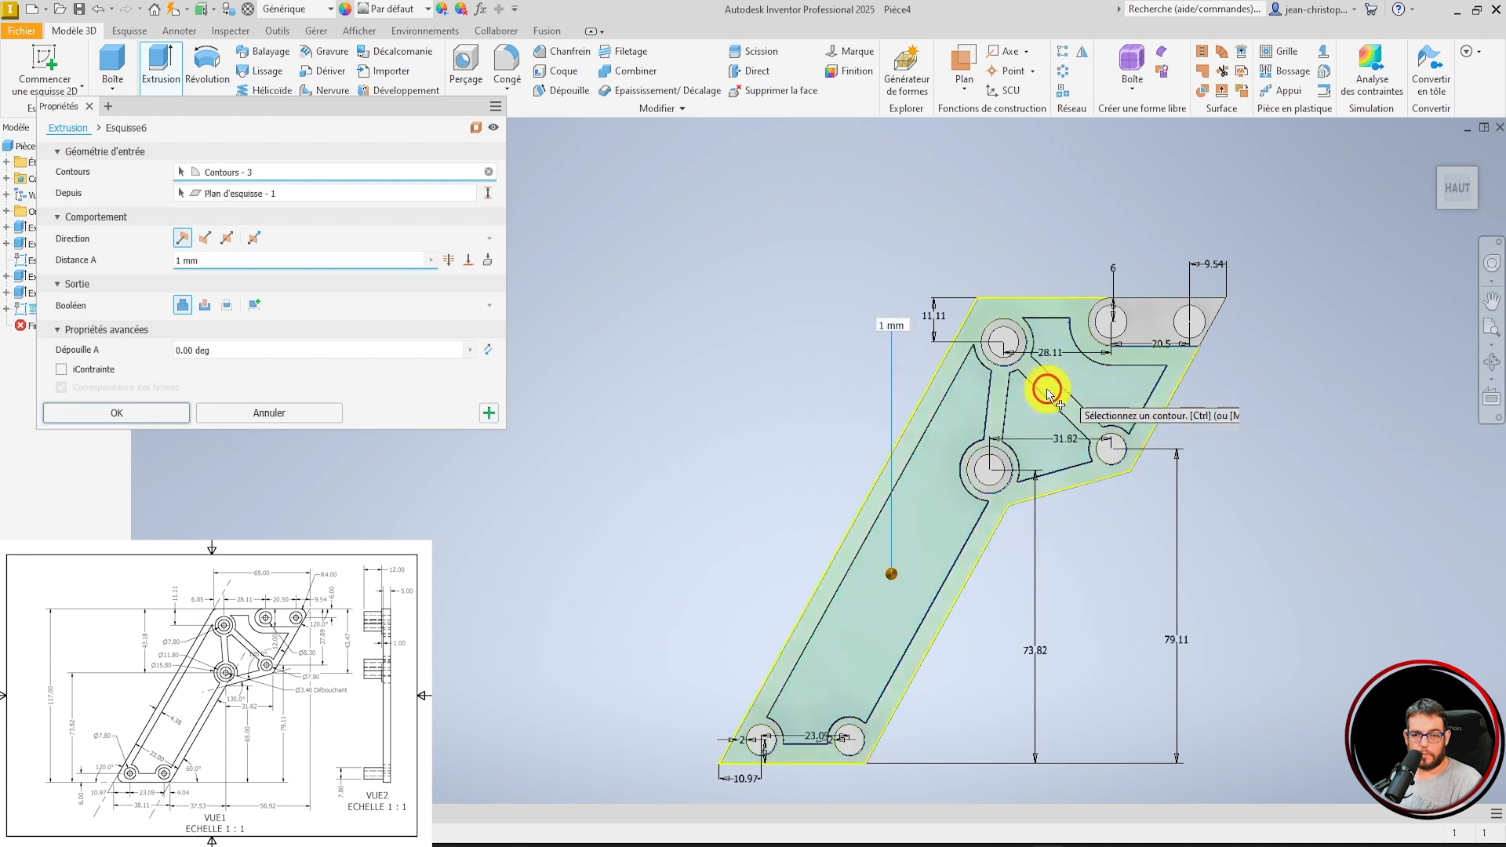
pyautogui.click(208, 308)
pyautogui.click(448, 260)
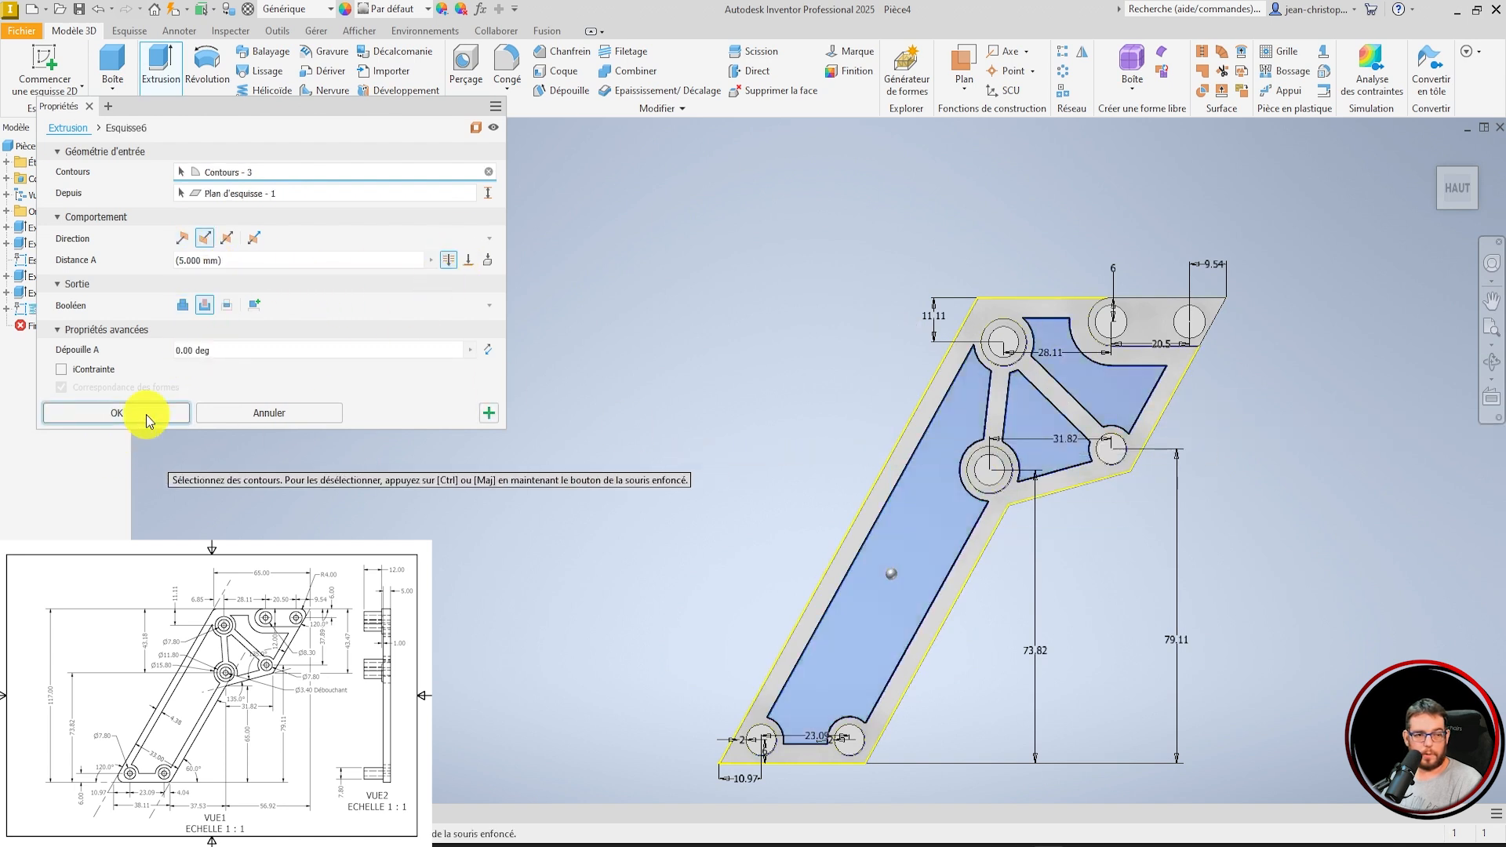
pyautogui.click(650, 349)
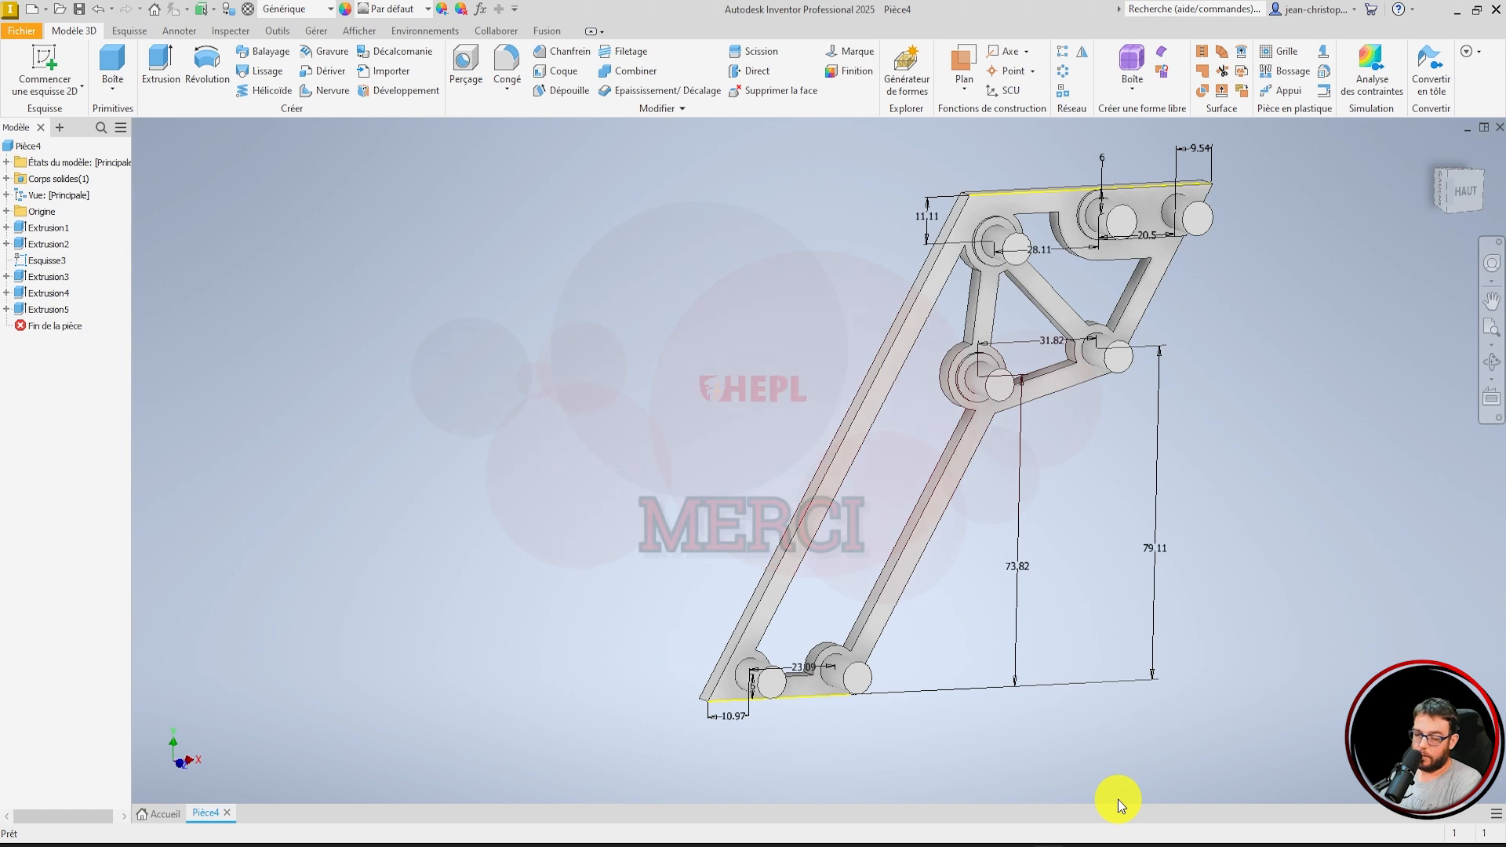
pyautogui.moveTo(671, 843)
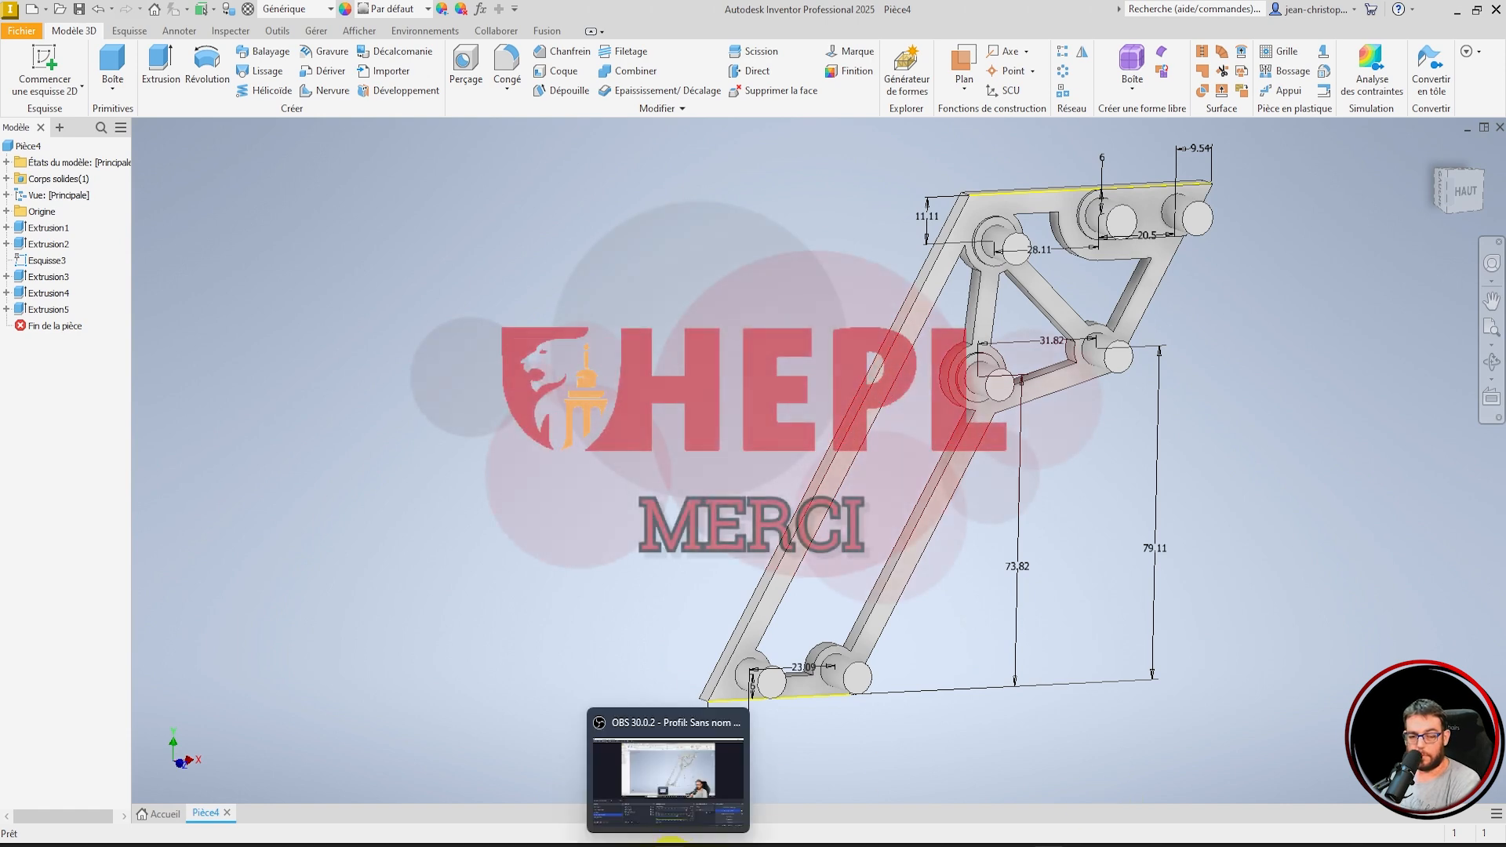